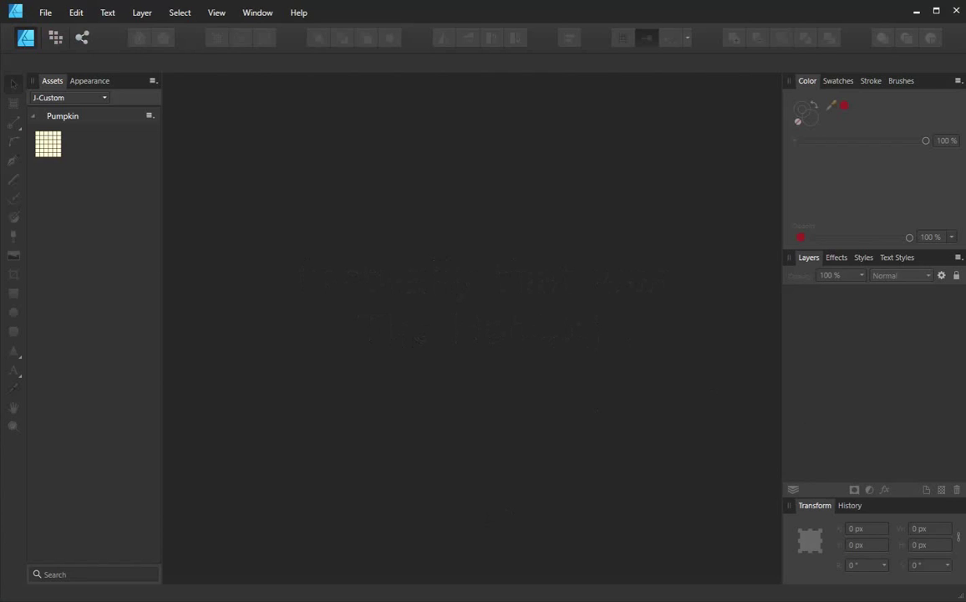
drag(501, 329, 469, 324)
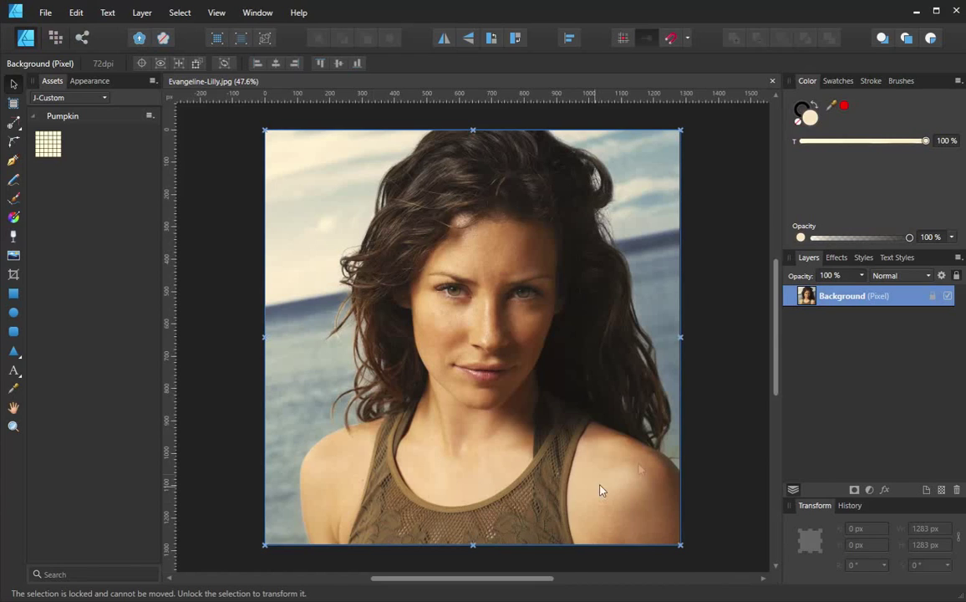
Step: Duplicate the locked Background photo layer twice so two unlocked copies sit above the original
right_click(843, 303)
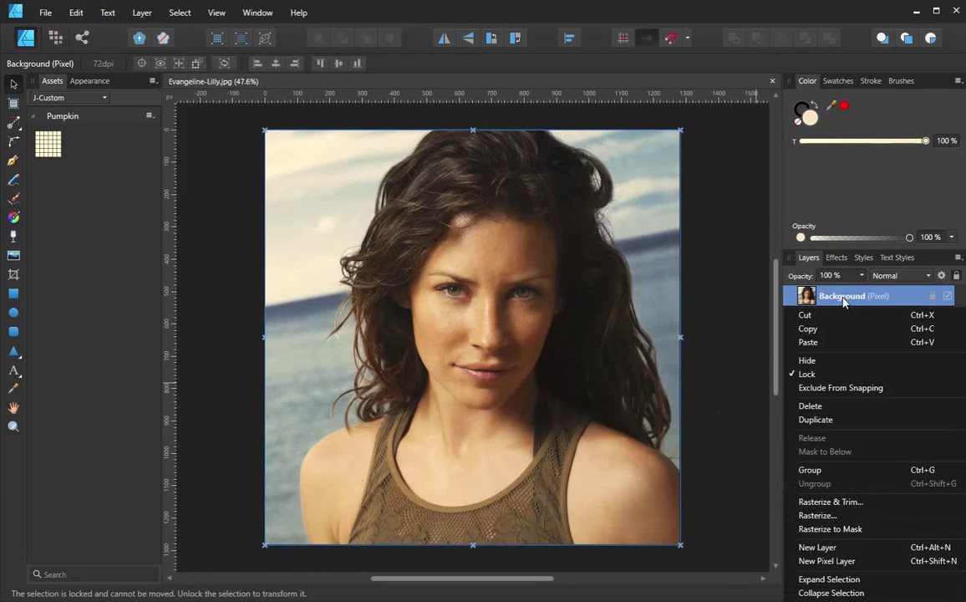
click(818, 420)
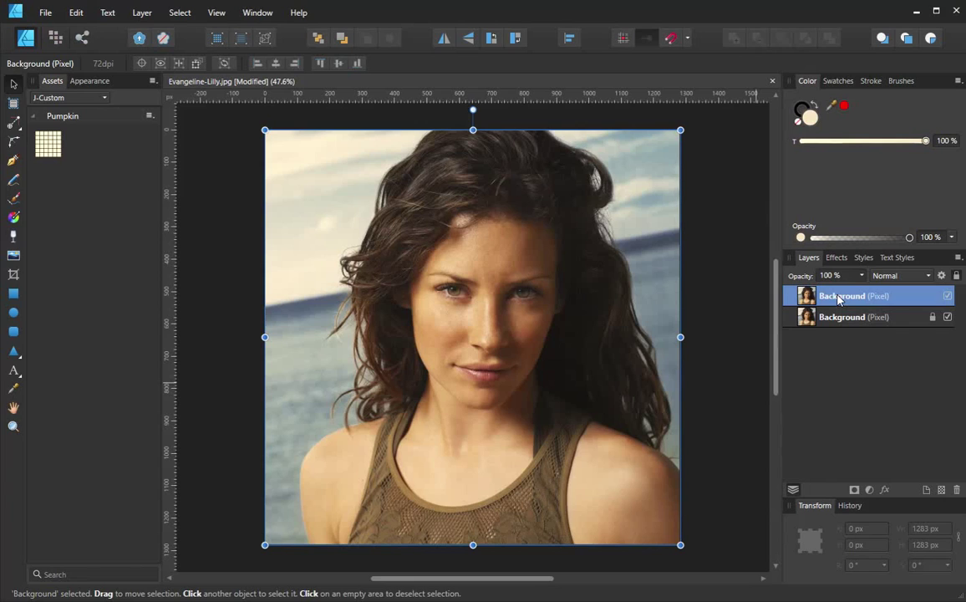
right_click(835, 320)
click(819, 438)
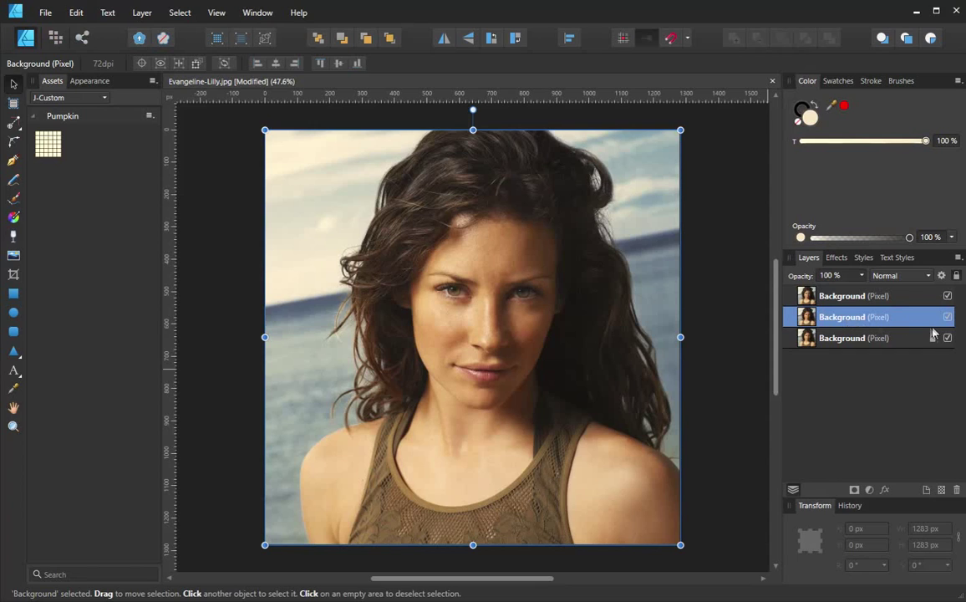
Step: Apply a Posterize adjustment with 5 posterize levels to the topmost Background copy
click(836, 296)
click(869, 489)
click(893, 248)
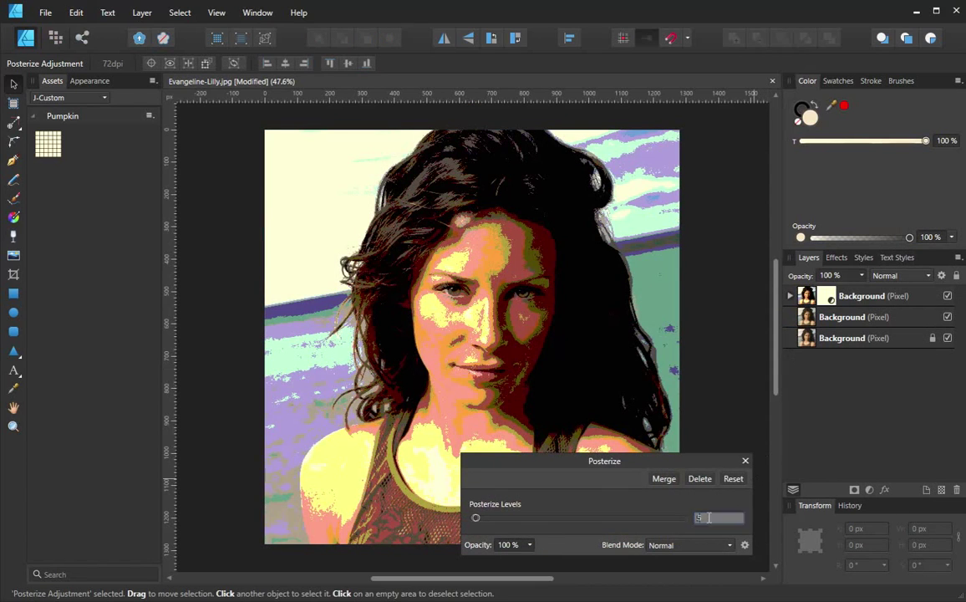
text(8)
click(746, 461)
Step: Apply a Posterize adjustment with the default level count to the middle Background copy and toggle the top copy's visibility to compare them
click(844, 317)
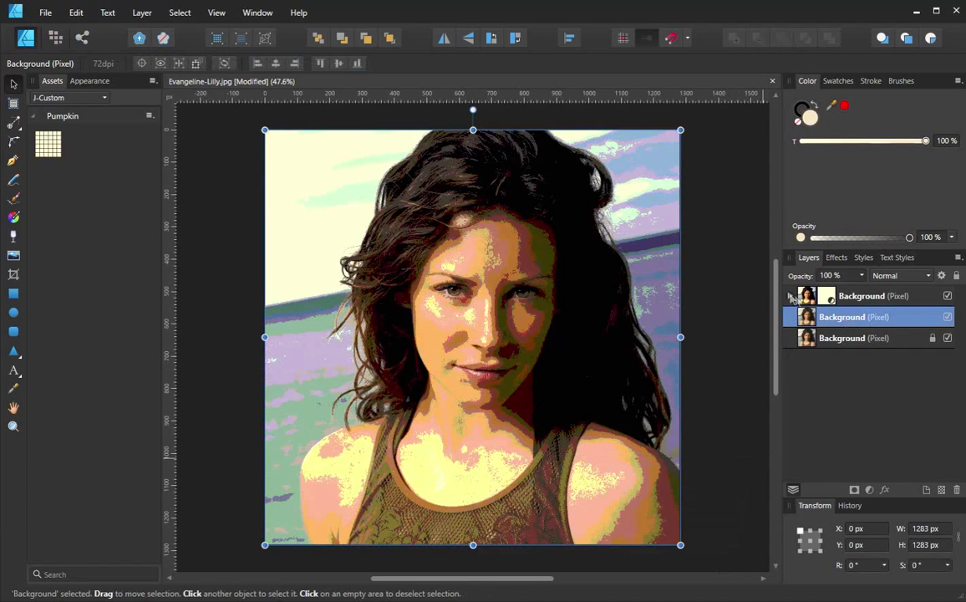
click(869, 489)
click(908, 250)
click(744, 460)
click(948, 296)
click(948, 296)
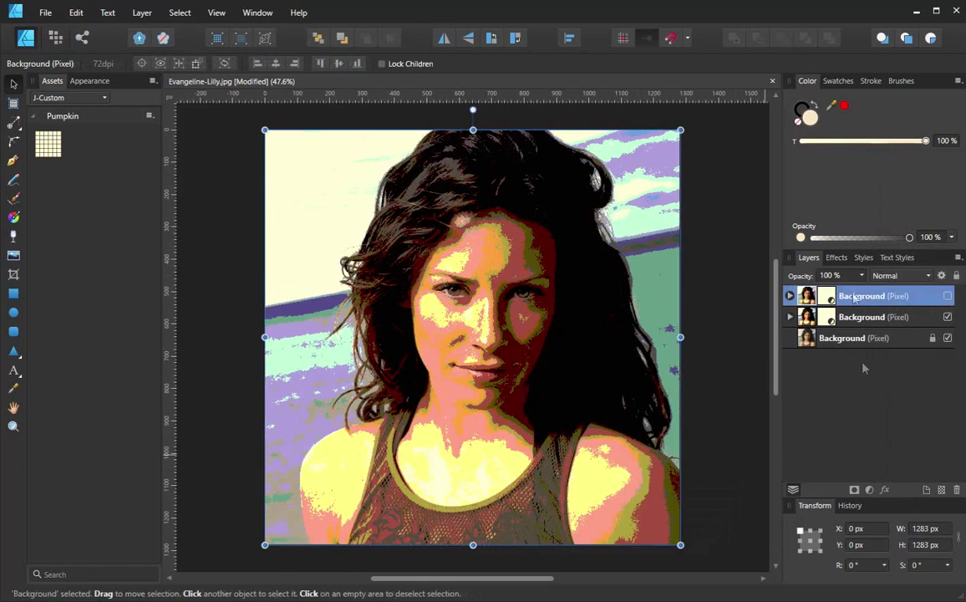
Step: Add a Levels adjustment with an output black level of 60 % to the top Background copy, and hide that layer
click(869, 489)
click(889, 157)
click(715, 474)
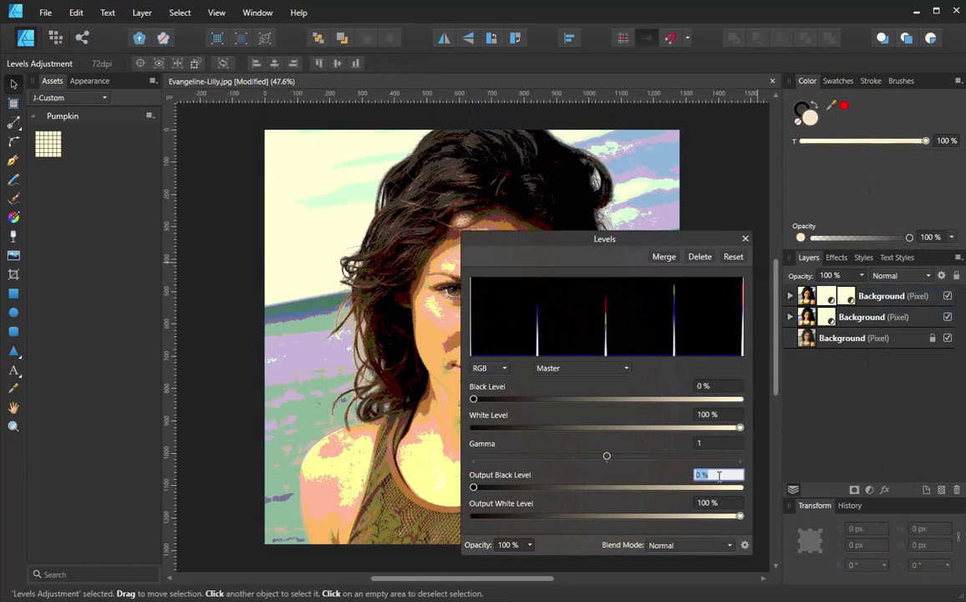
text(40)
key(Return)
click(745, 239)
click(948, 296)
Step: Add a Levels adjustment with an output black level of 60 % to the middle Background copy, and show the top copy again
click(861, 317)
click(869, 489)
click(888, 157)
click(715, 474)
text(40)
key(Return)
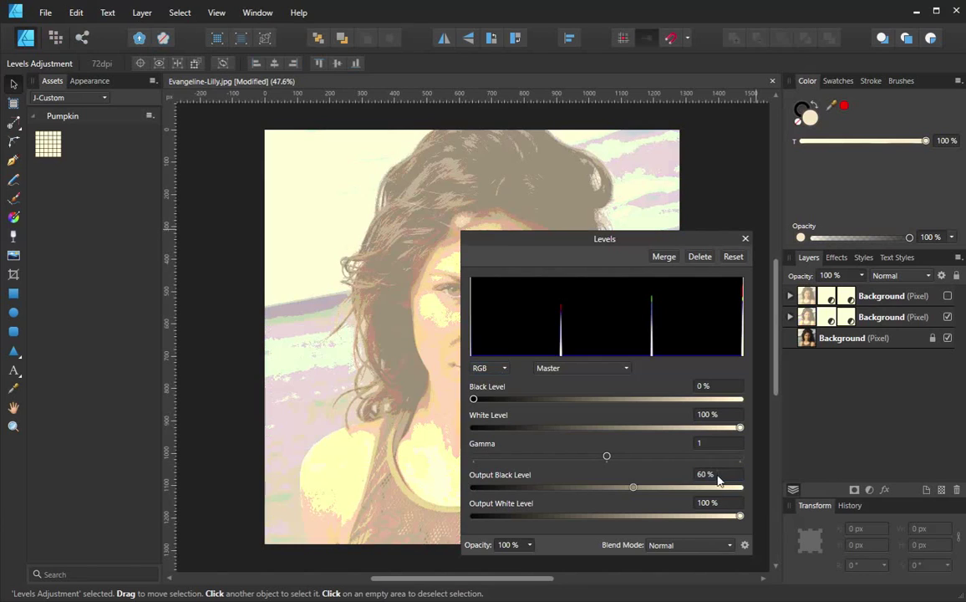
click(745, 238)
click(948, 296)
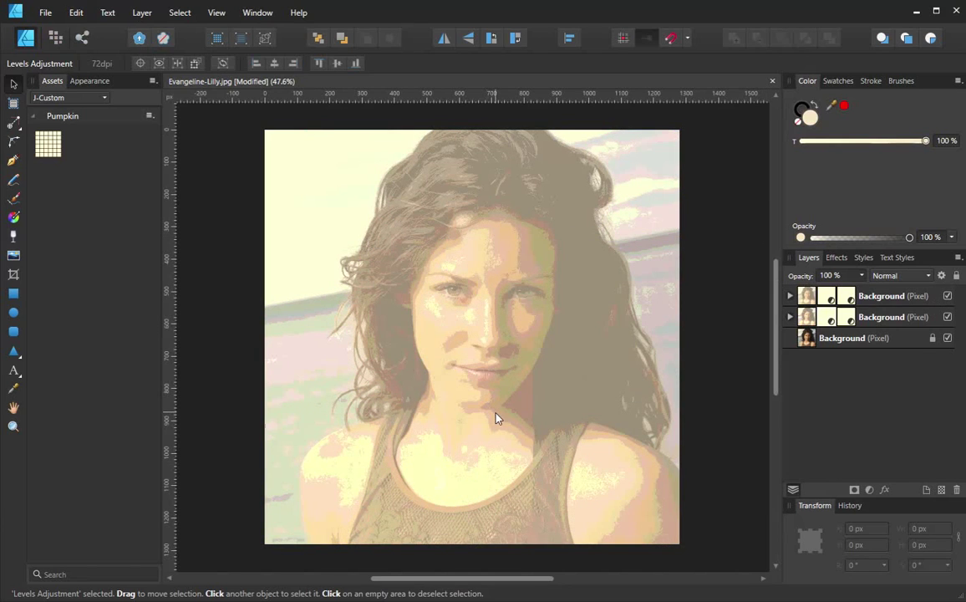
Step: Start a Pen curve above the left eyebrow and trace the lit area around the temple towards the hairline
key(p)
ctrl+click(484, 288)
ctrl+alt+click(480, 330)
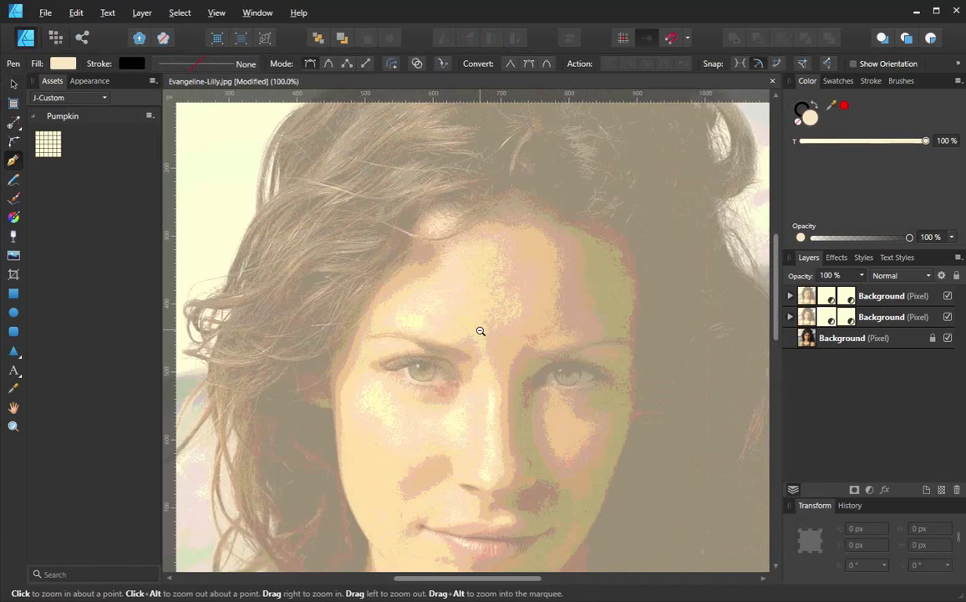
click(433, 337)
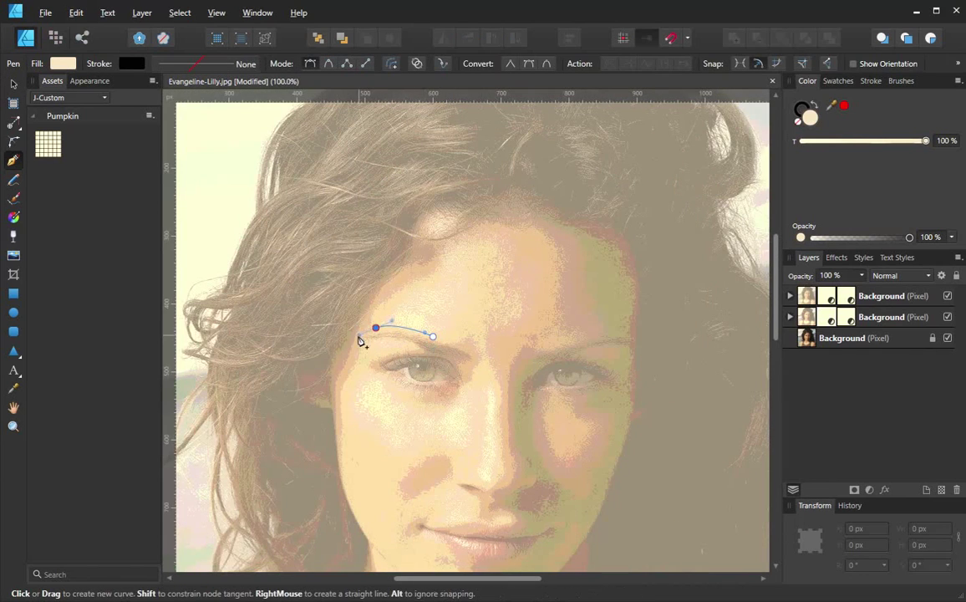
click(376, 327)
drag(409, 272, 435, 264)
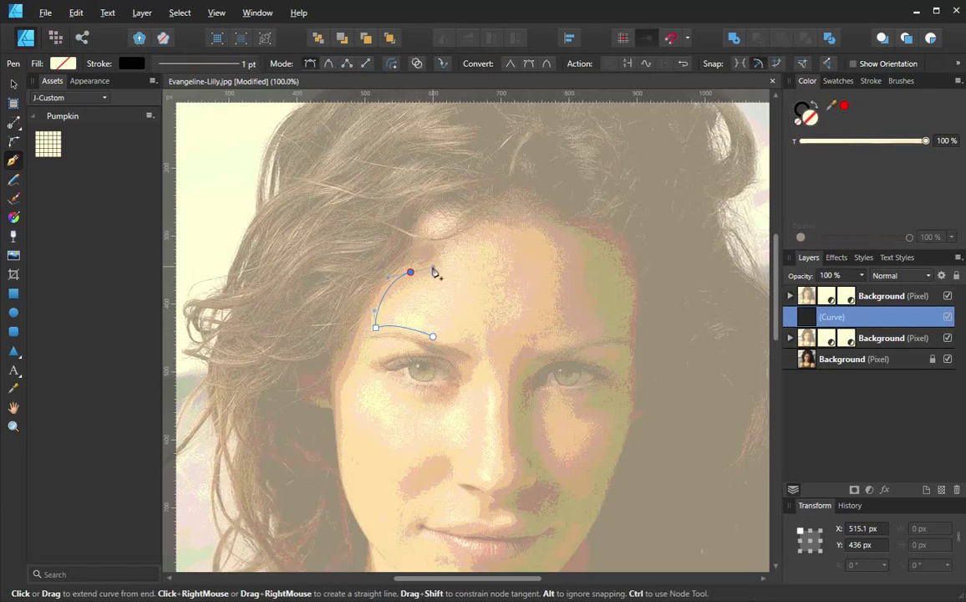
Step: Continue the curve along the hairline, across the top of the forehead and down to the right eyebrow
drag(489, 222, 515, 188)
drag(409, 272, 418, 265)
drag(489, 222, 558, 230)
drag(489, 223, 495, 214)
drag(583, 278, 602, 351)
click(583, 280)
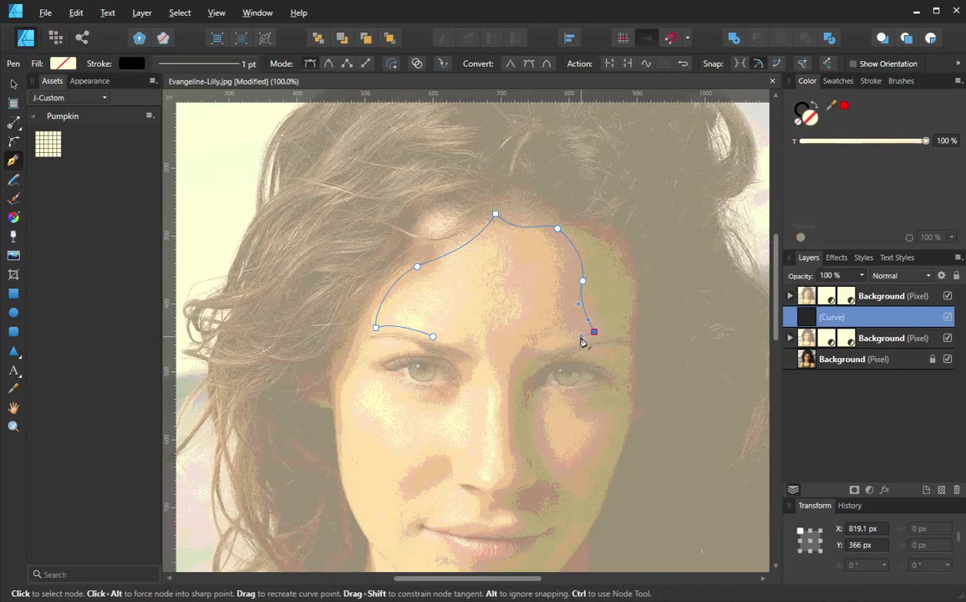
Step: Extend the curve inward above the right eyebrow, down the shadow edge of the nose and under its tip
click(546, 345)
click(518, 346)
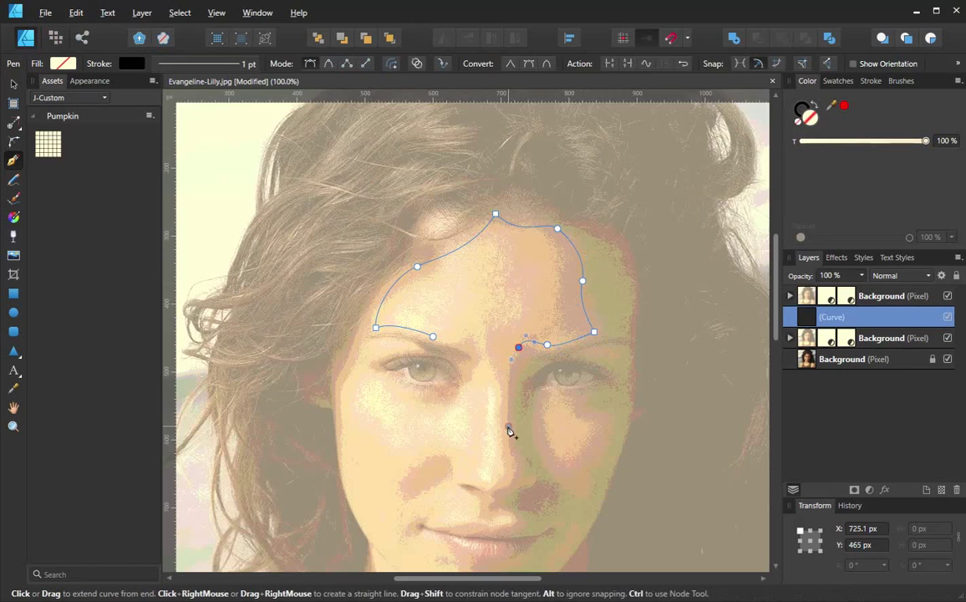
click(509, 429)
scroll(509, 430, down, 3)
click(534, 382)
click(506, 391)
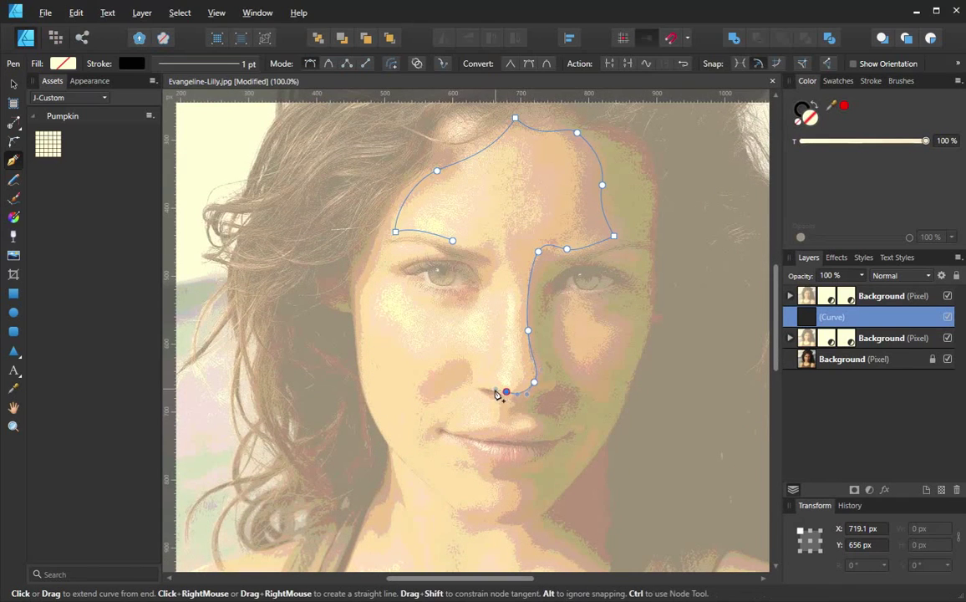
Step: Compare the two posterized copies and the original photo by toggling layer visibility, and leave both copies visible
click(948, 296)
click(948, 296)
click(948, 296)
click(948, 296)
click(948, 296)
click(948, 296)
click(948, 295)
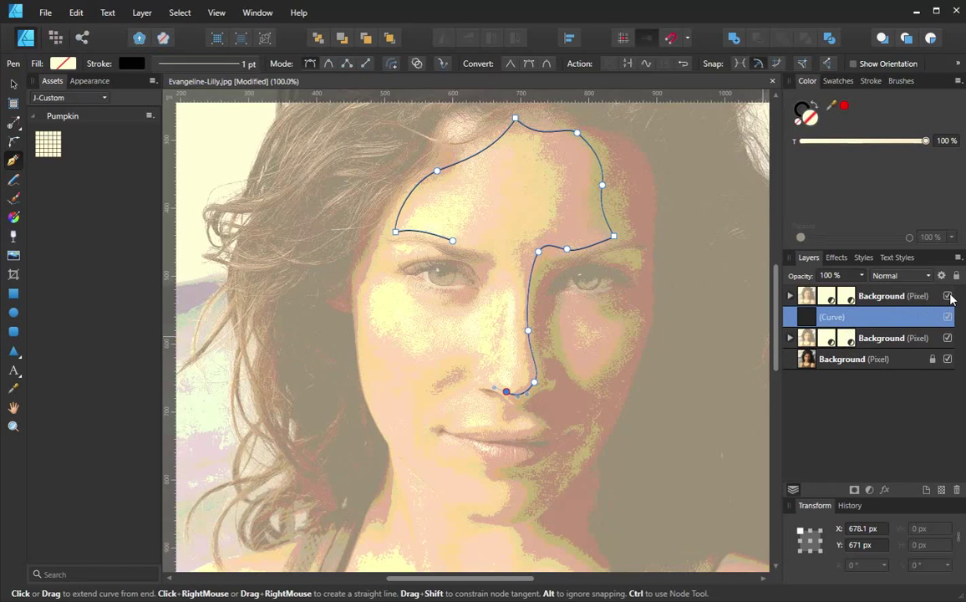
click(948, 296)
click(948, 338)
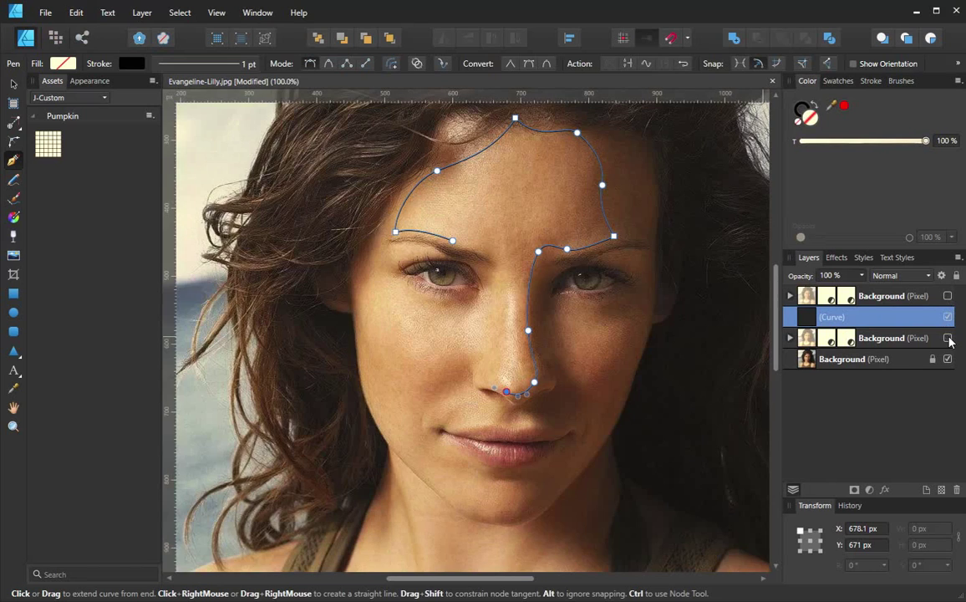
click(948, 338)
click(948, 296)
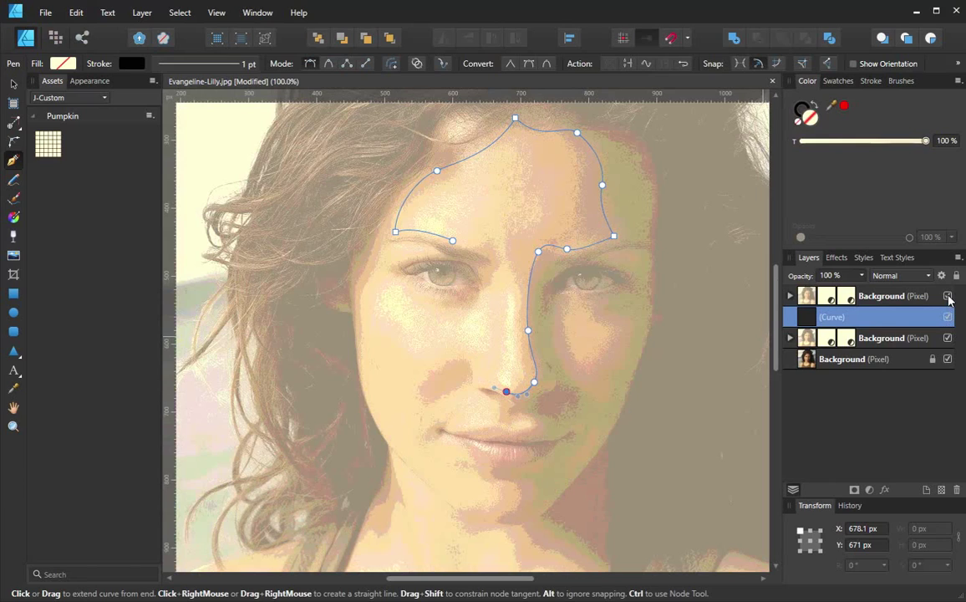
Step: Trace the curve past the left nostril, around the cheek fold shadow and back beneath the nose, checking it against the other posterized copy
click(479, 379)
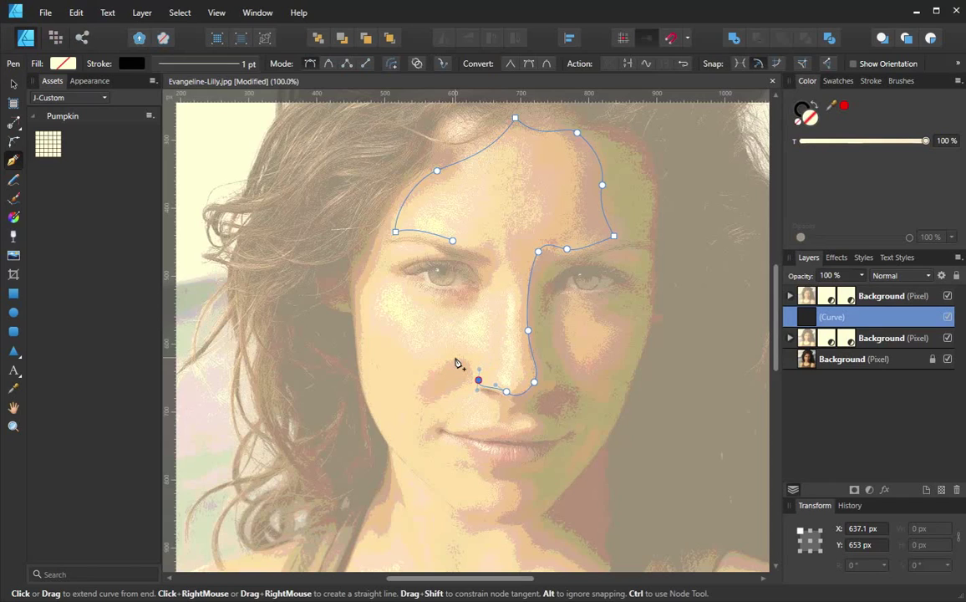
drag(450, 362, 433, 377)
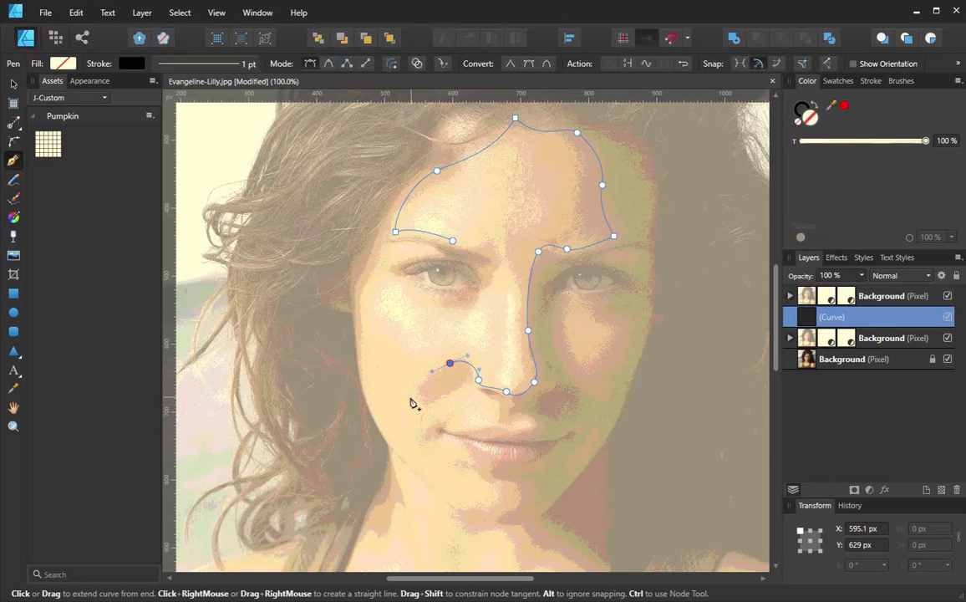
click(948, 297)
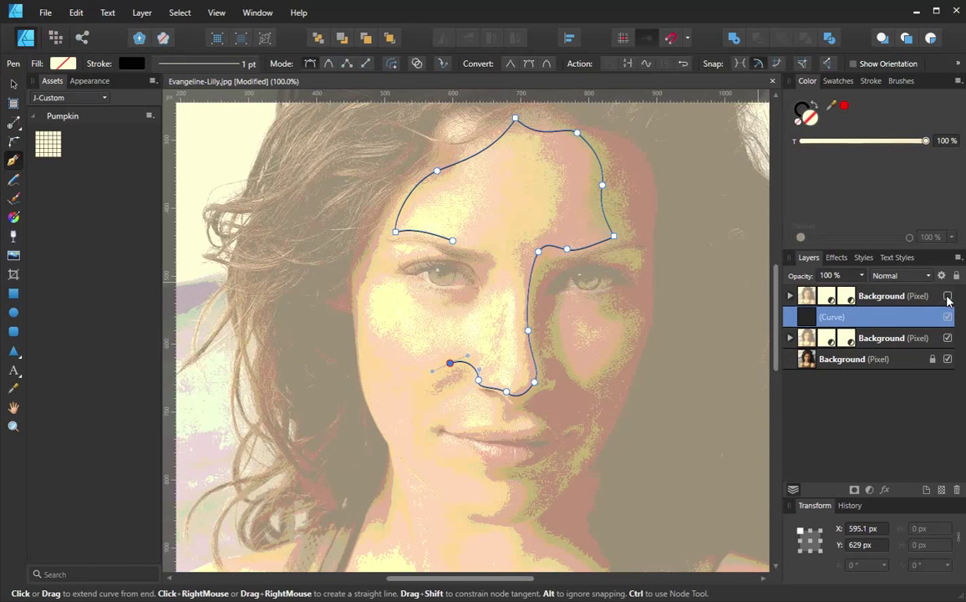
click(948, 297)
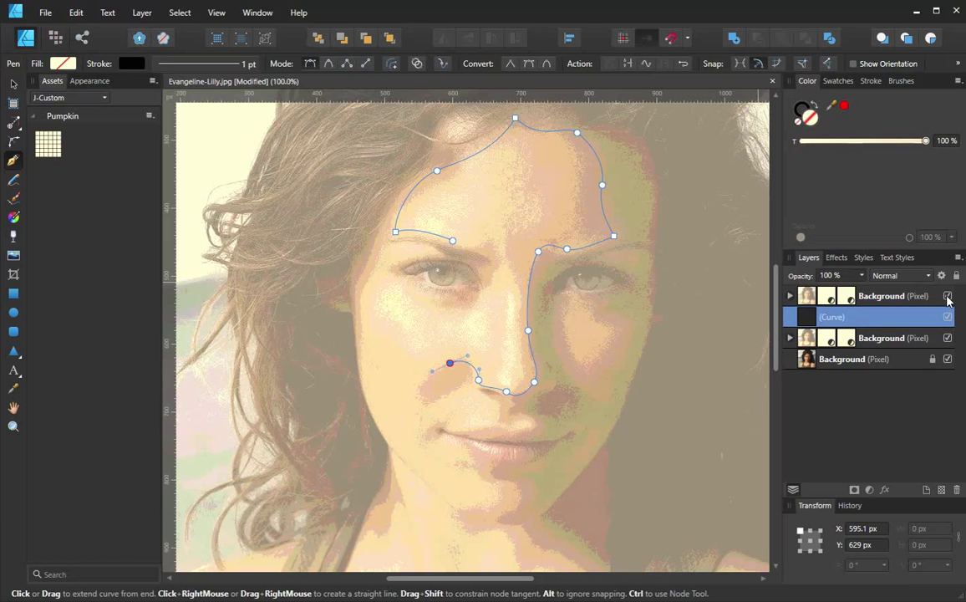
click(948, 297)
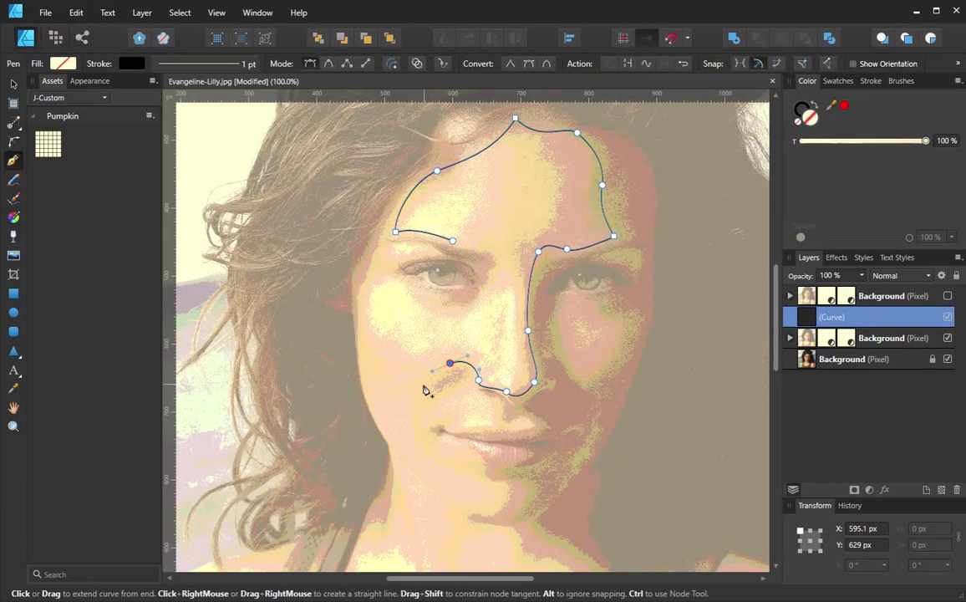
click(948, 297)
click(948, 297)
click(424, 399)
drag(447, 396, 504, 419)
Step: Continue the curve around the lit area of the upper lip, toggling the top copy's visibility to check the tonal edge
click(950, 297)
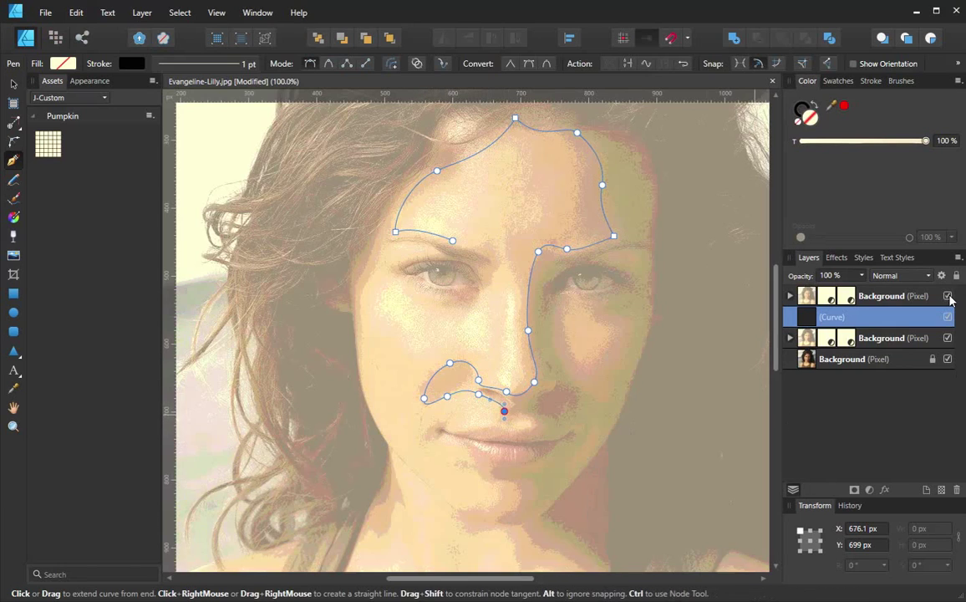
click(948, 296)
click(516, 416)
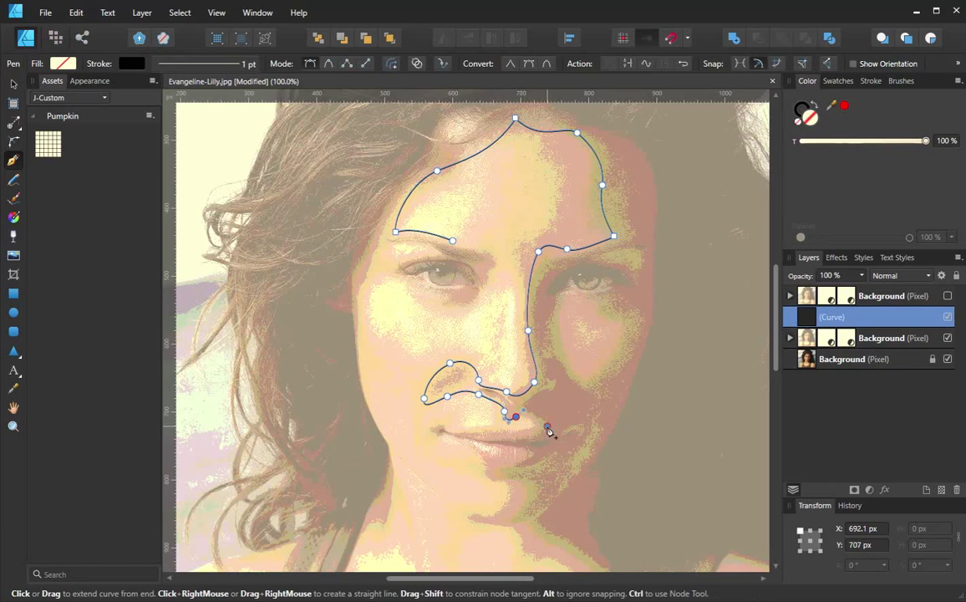
click(948, 296)
drag(547, 426, 547, 436)
click(524, 429)
click(509, 429)
Step: Trace the curve around the left mouth corner, below the lower lip, around the chin and up the cheek to beneath the left eyebrow
drag(482, 426, 532, 476)
drag(506, 521, 435, 487)
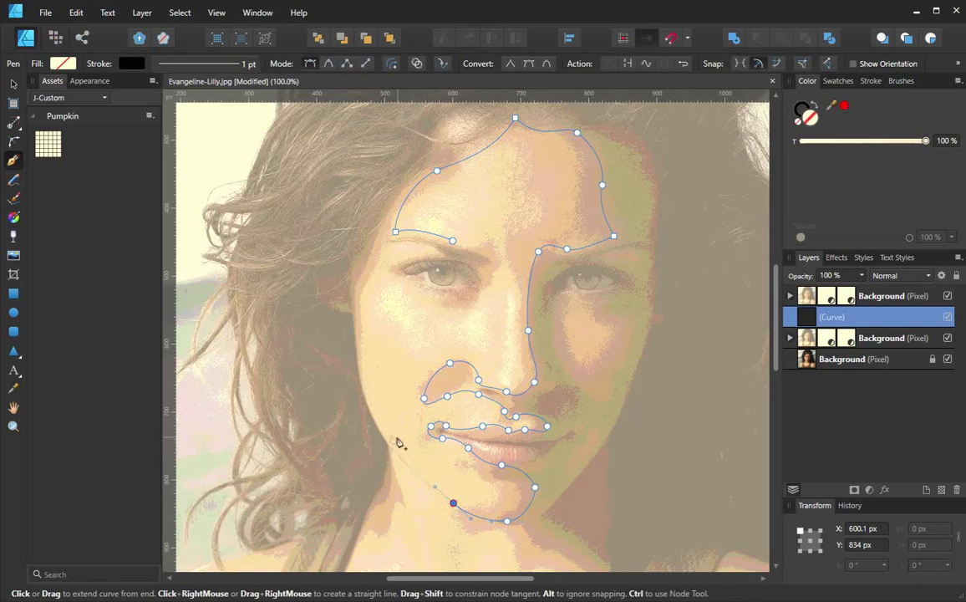
drag(373, 408, 404, 243)
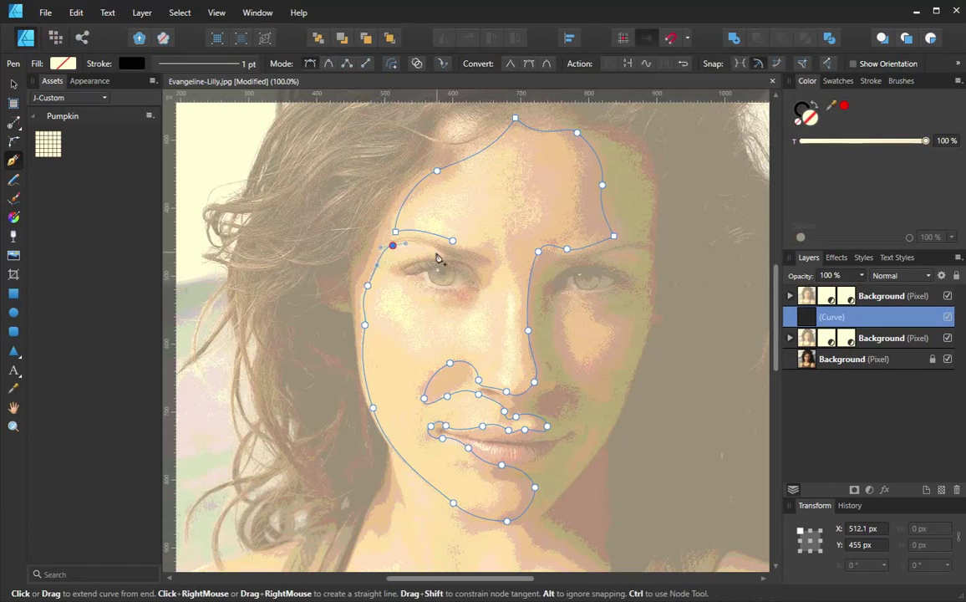
click(438, 252)
Step: Trace the scalloped upper lash edge of the left eye out to its outer corner
scroll(438, 252, up, 3)
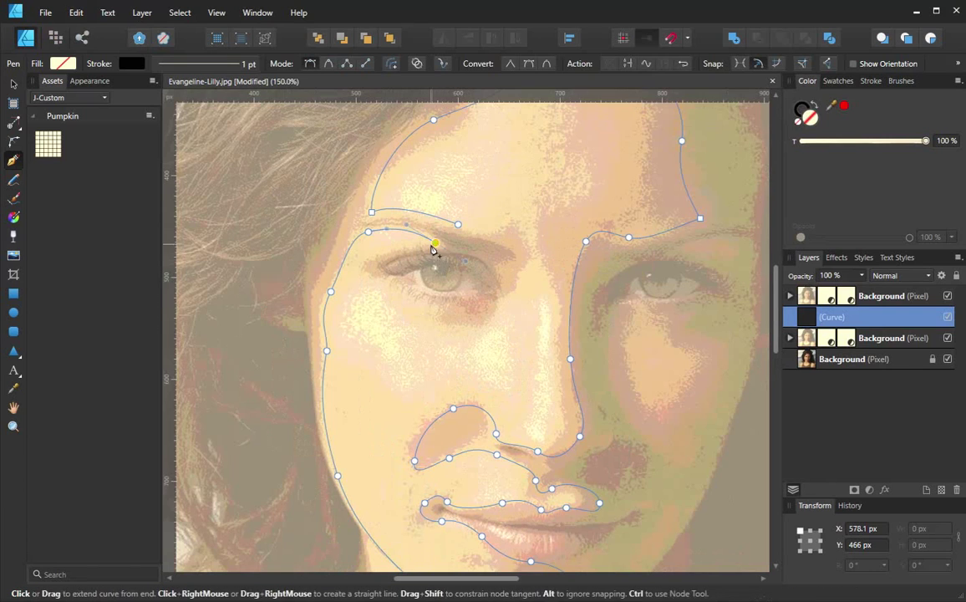
drag(393, 247, 409, 243)
click(393, 251)
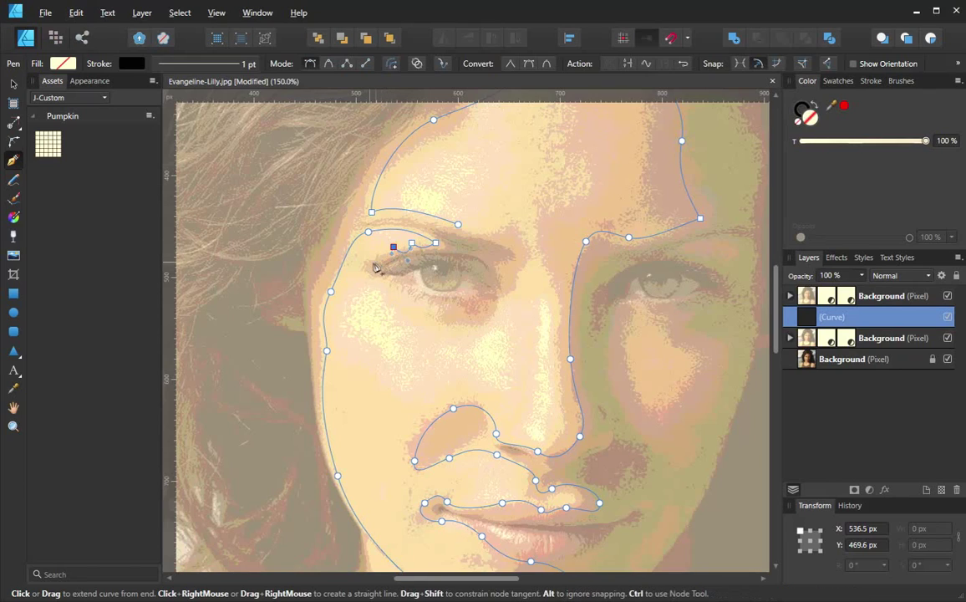
click(374, 263)
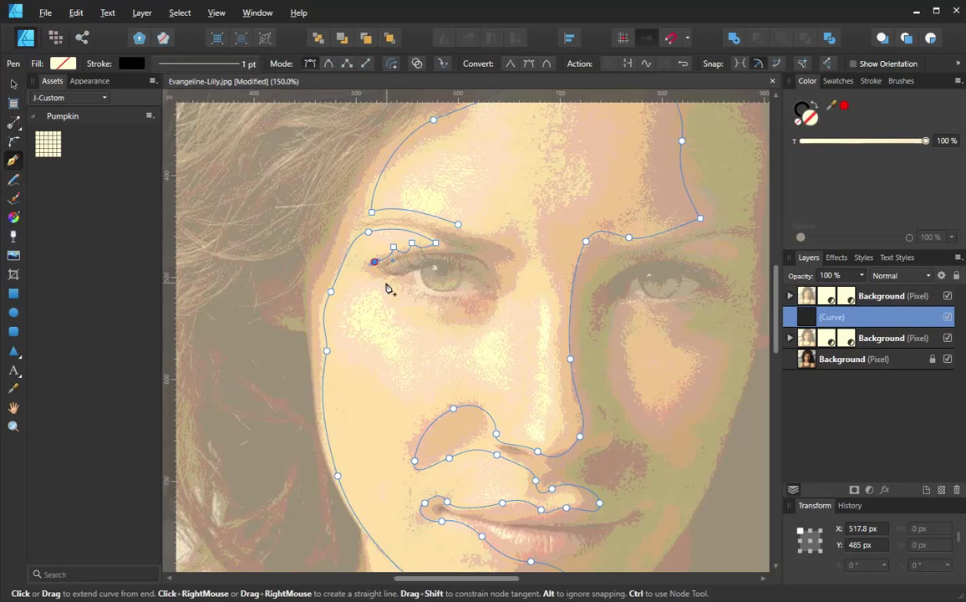
Step: Continue the curve from the outer corner along the scalloped lower lash edge of the left eye
click(387, 283)
drag(406, 302, 408, 314)
click(406, 302)
click(427, 308)
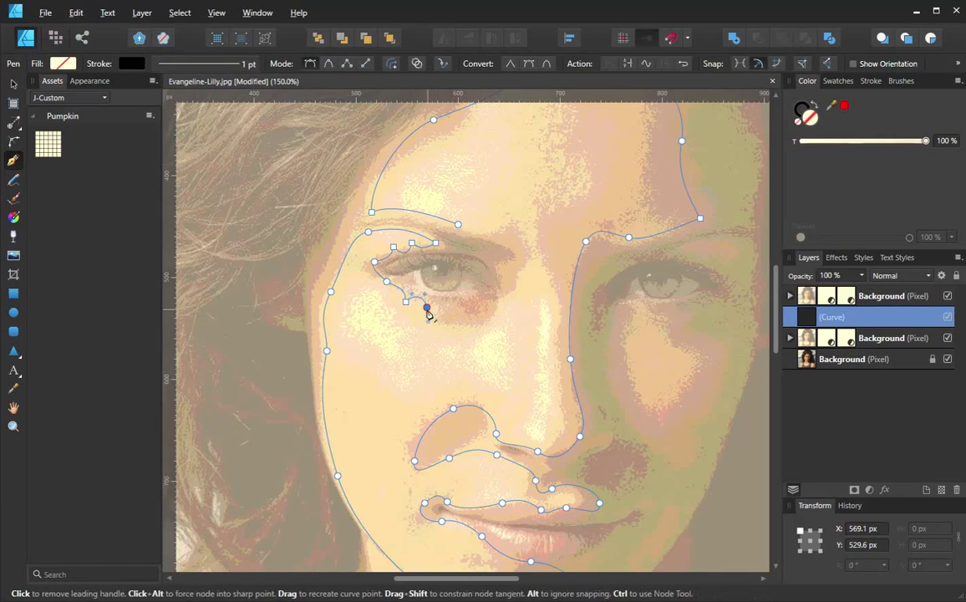
click(428, 309)
Step: Carry the curve around the under-eye shadow and up past the inner brow, close it at the starting node and finish it
click(450, 315)
click(478, 323)
click(501, 300)
click(511, 268)
click(511, 240)
click(458, 224)
key(Escape)
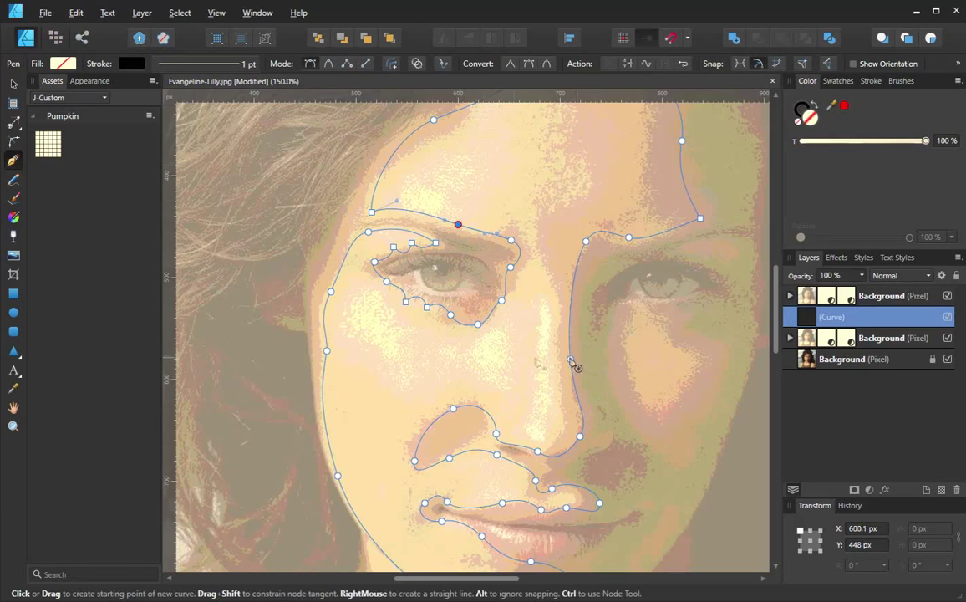
Step: Set the Pen tool to add new curves to the selected curves object and trace the closed highlight on the cheek below the right eye
click(417, 65)
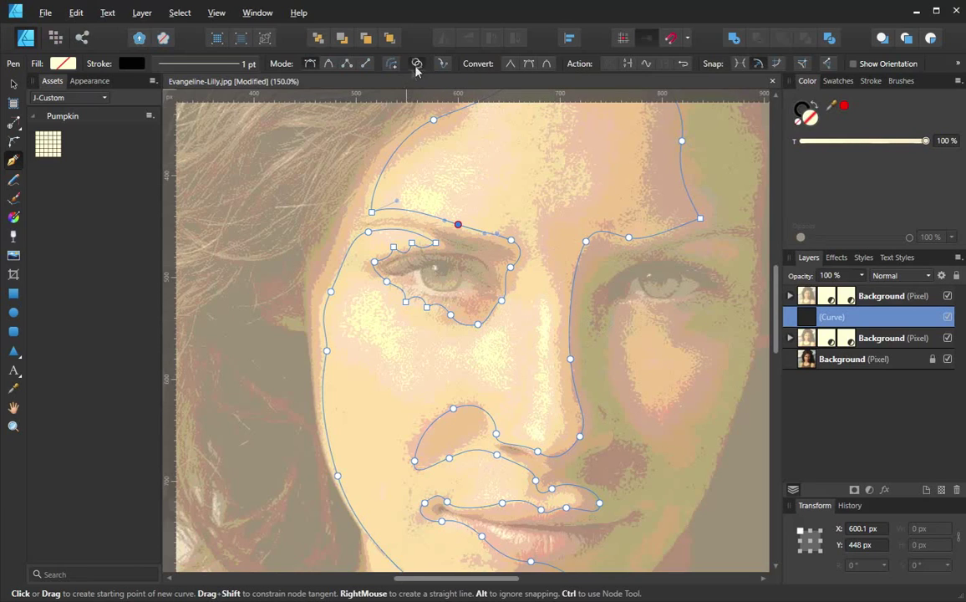
drag(604, 312, 464, 229)
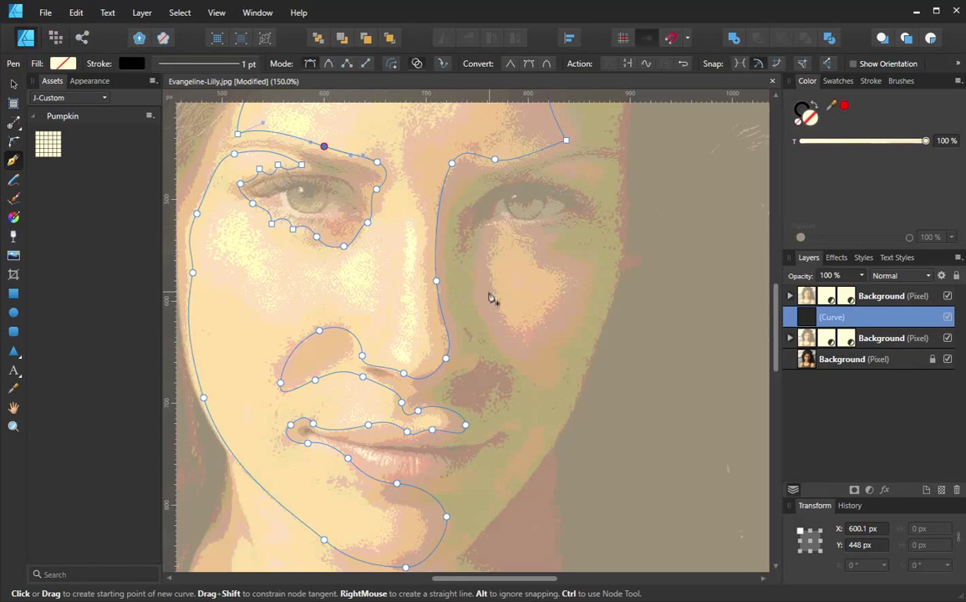
drag(483, 299, 478, 286)
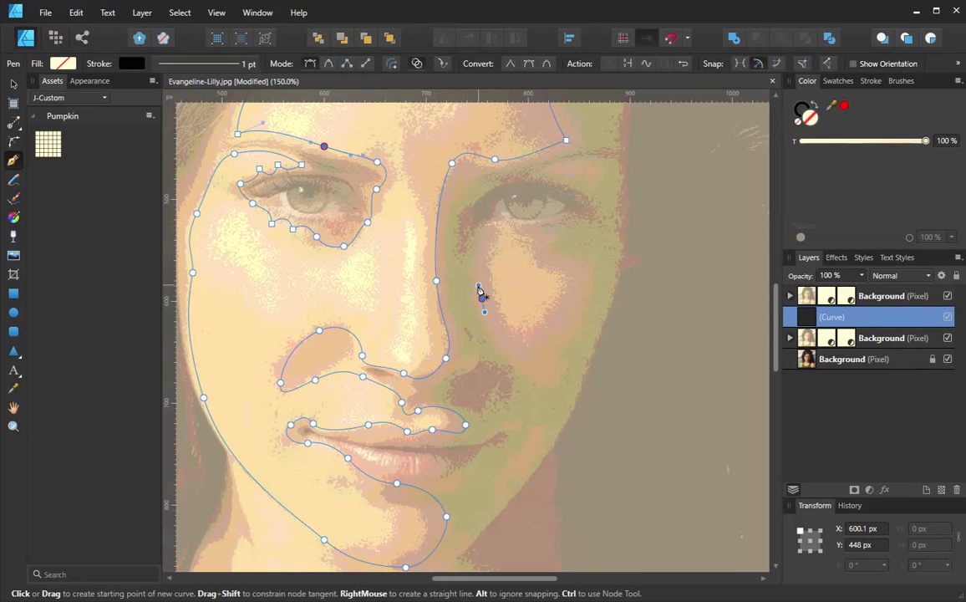
click(488, 232)
drag(535, 232, 541, 240)
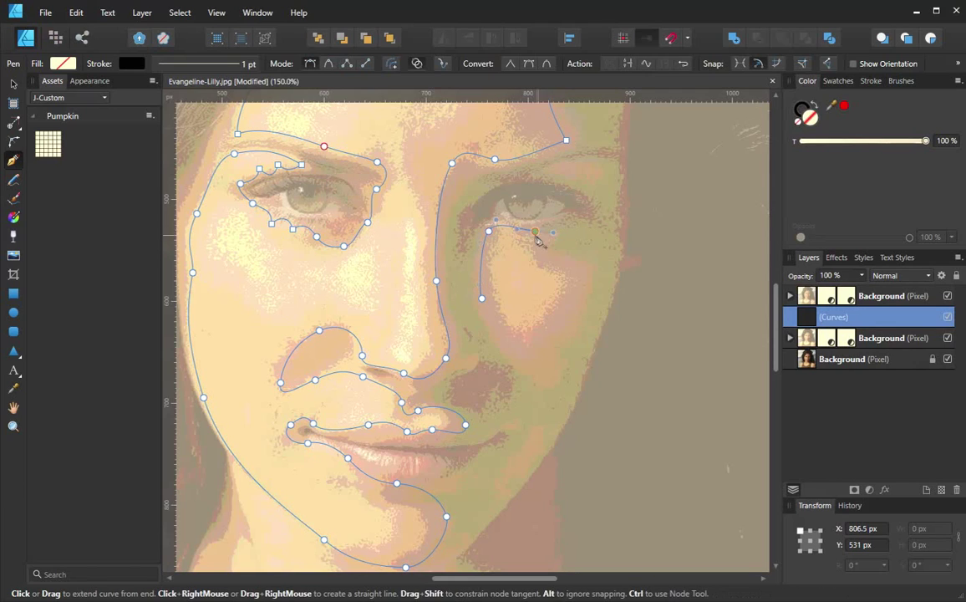
click(541, 243)
click(563, 257)
drag(583, 288, 583, 312)
drag(548, 357, 549, 366)
click(482, 298)
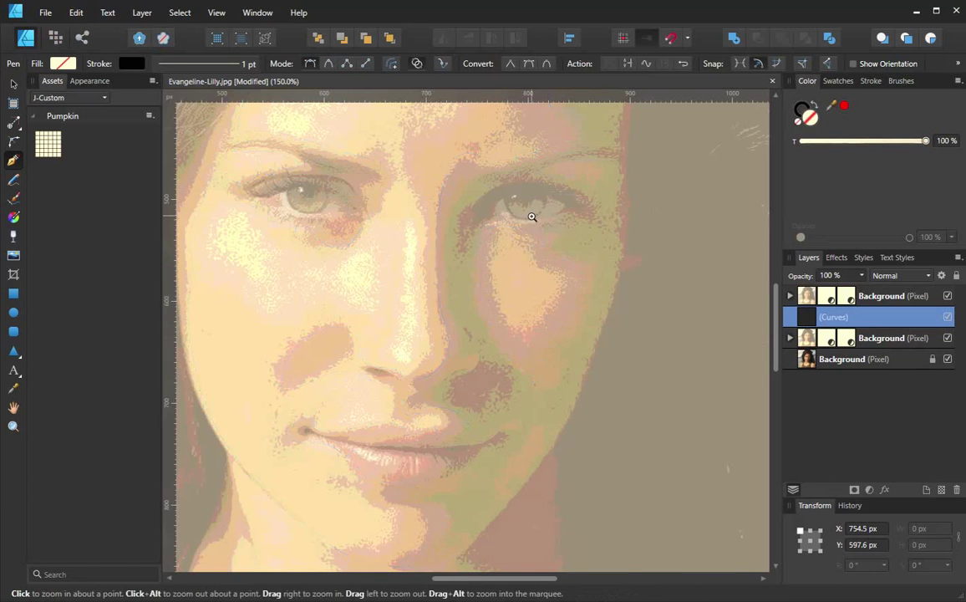
Step: Trace closed curves around the two white areas on either side of the right eye's iris
ctrl+click(531, 218)
click(567, 178)
click(550, 214)
drag(592, 193, 597, 191)
click(567, 178)
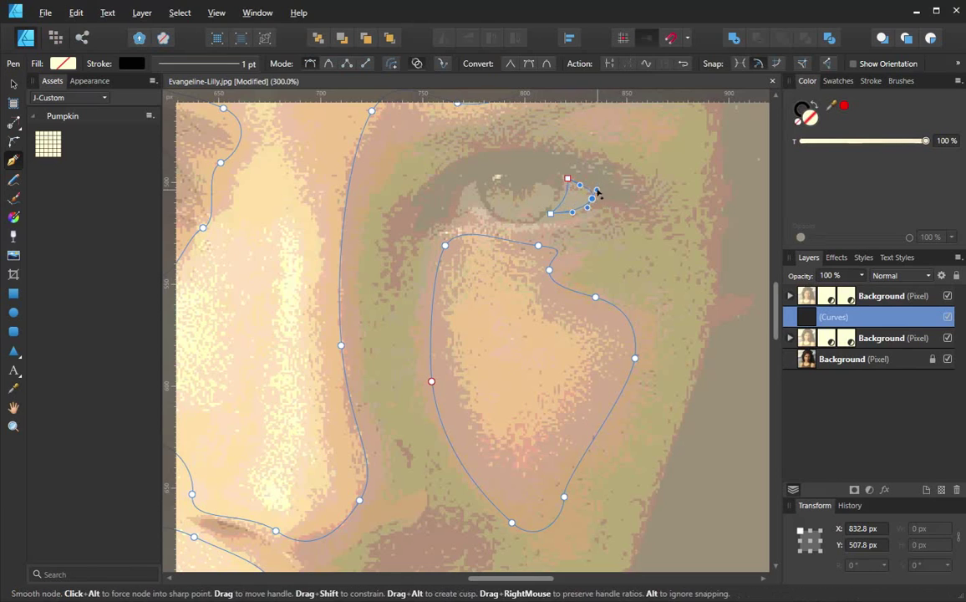
click(474, 181)
click(482, 206)
click(473, 180)
Step: Trace closed curves around the two white areas on either side of the left eye's iris
drag(222, 175, 405, 191)
click(404, 187)
click(394, 216)
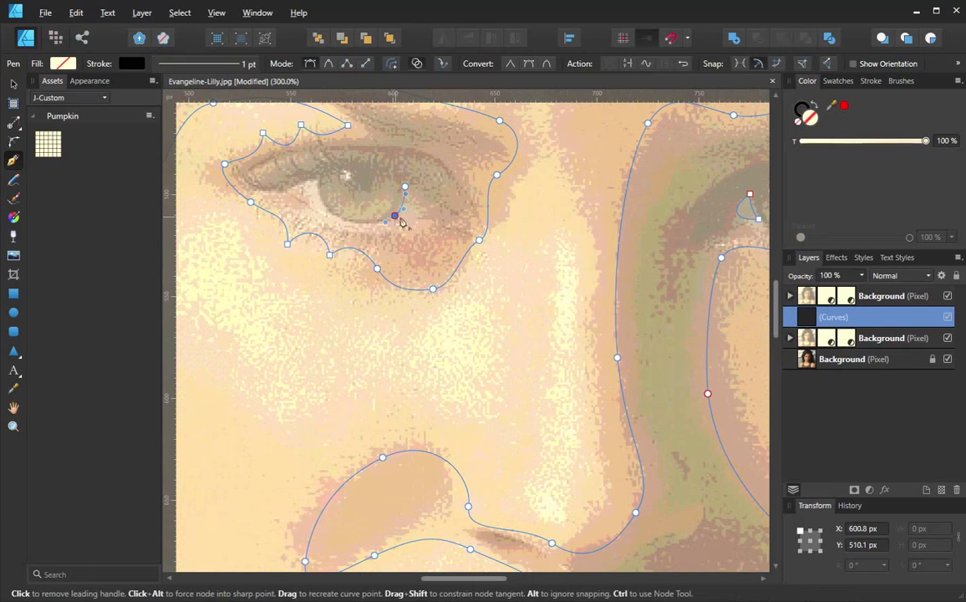
click(426, 211)
click(405, 187)
click(318, 181)
click(326, 213)
click(297, 191)
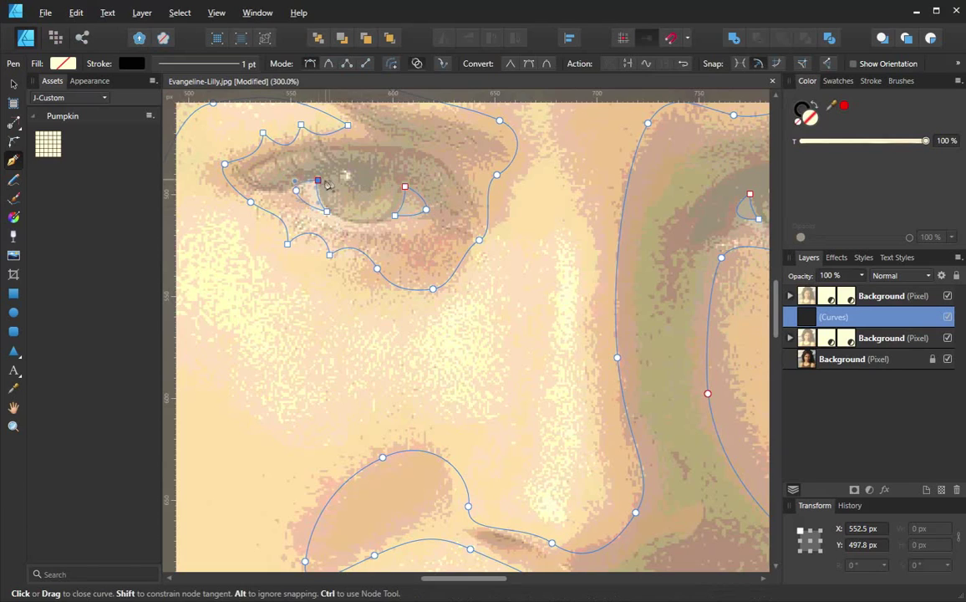
click(318, 180)
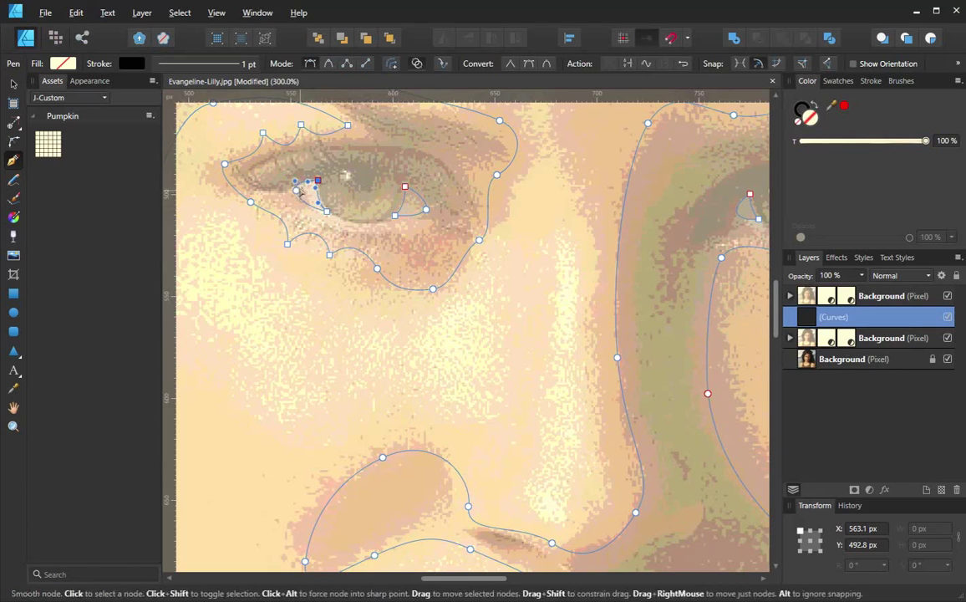
Step: Trace a small closed curve around the catchlight in the iris of each eye, first the left, then the right
drag(345, 184, 349, 194)
click(363, 180)
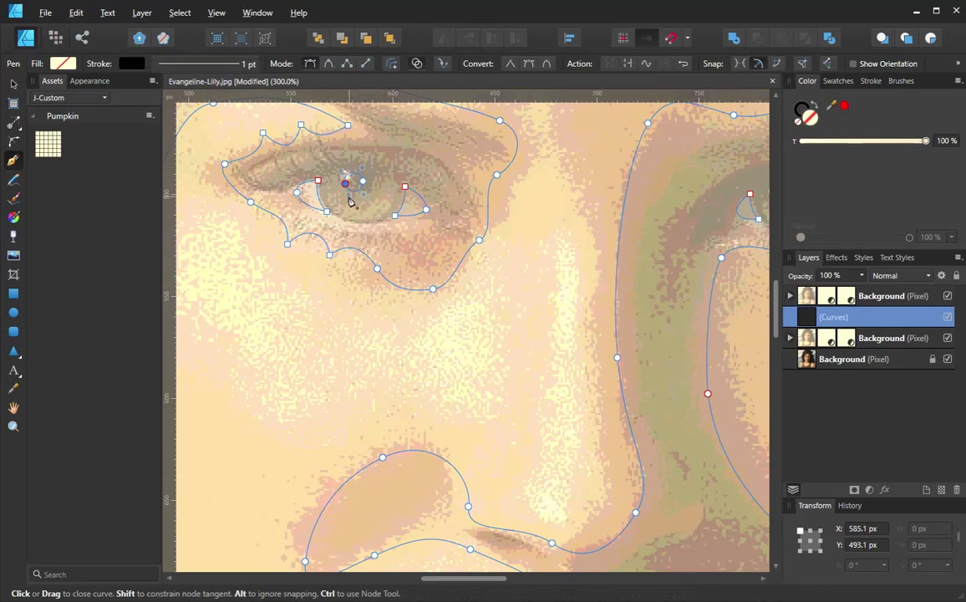
click(346, 186)
drag(363, 181, 347, 186)
key(space)
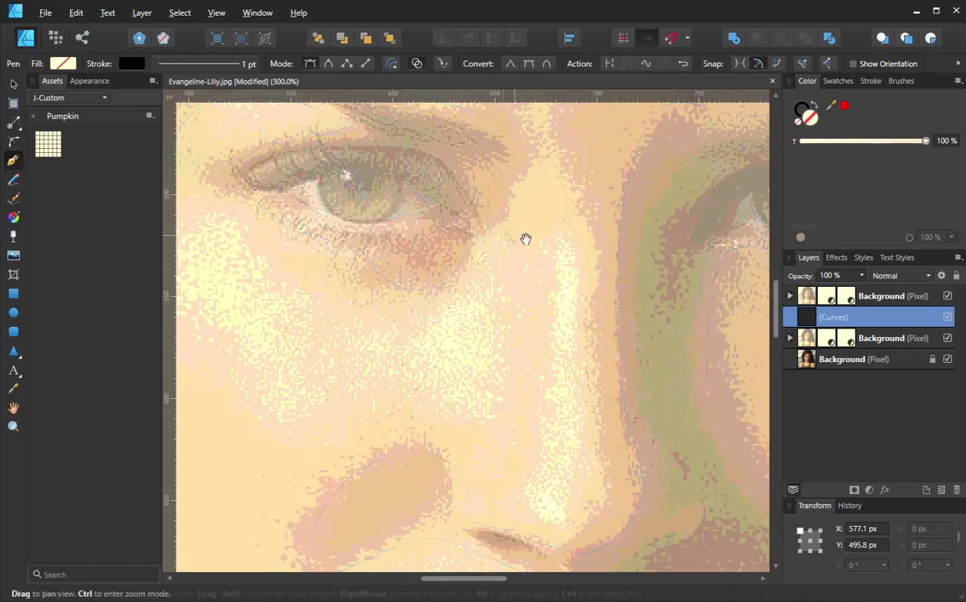
drag(525, 238, 414, 231)
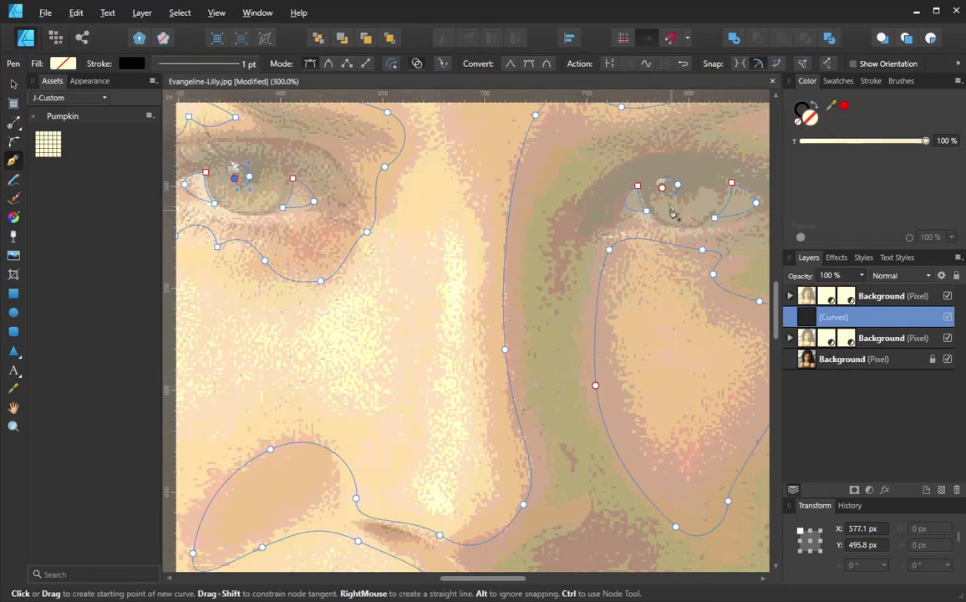
click(662, 188)
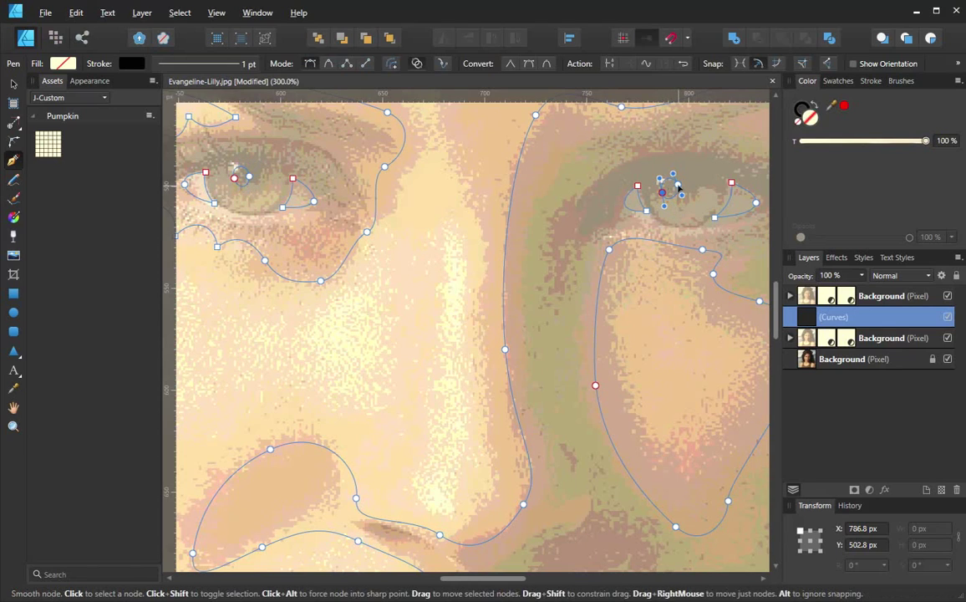
click(678, 191)
drag(678, 191, 679, 190)
Step: Trace a thin closed curve around the highlight on the lower lip
key(space)
drag(615, 254, 607, 224)
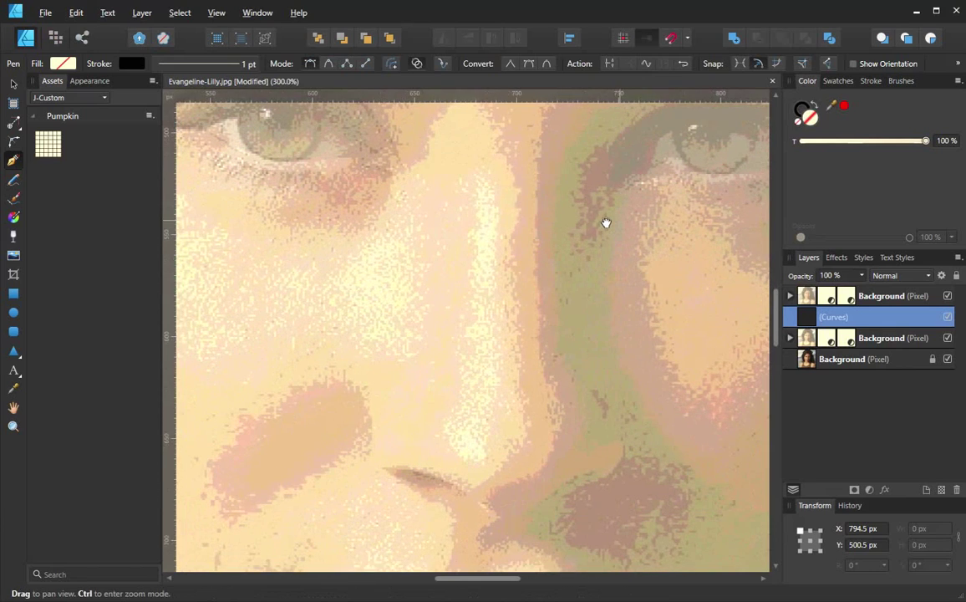
drag(367, 263, 431, 308)
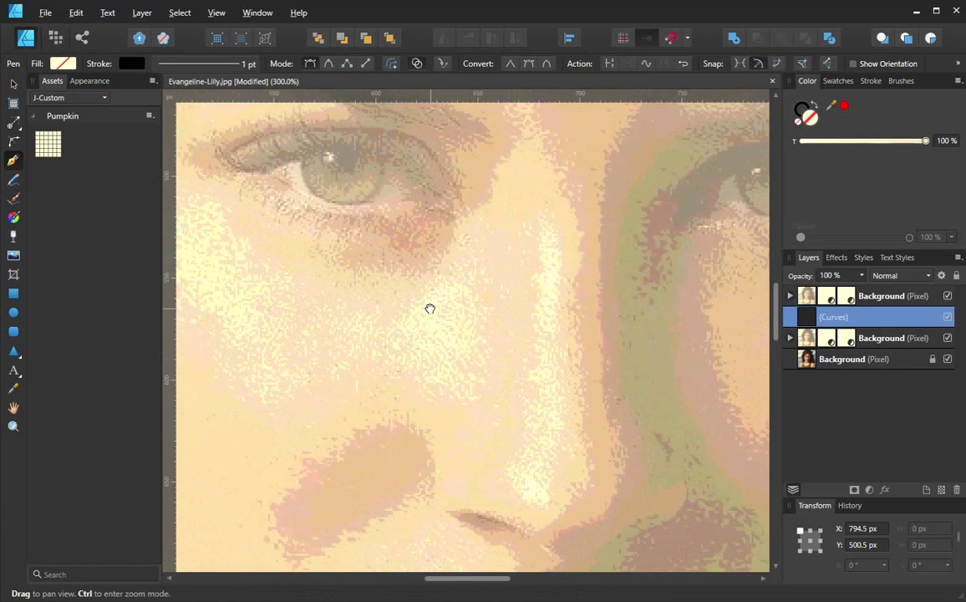
ctrl+alt+click(475, 287)
ctrl+alt+click(485, 286)
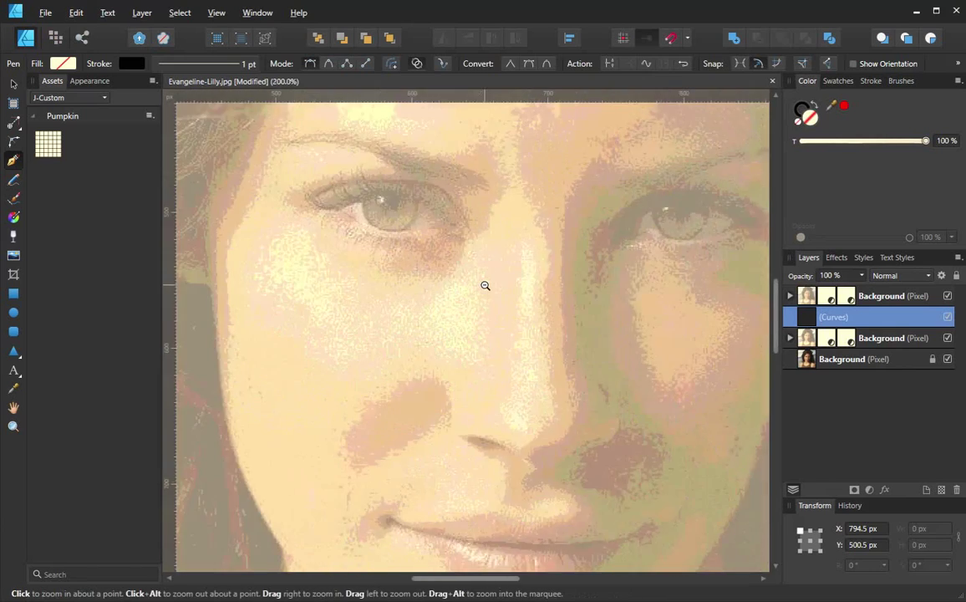
key(space)
drag(557, 287, 537, 246)
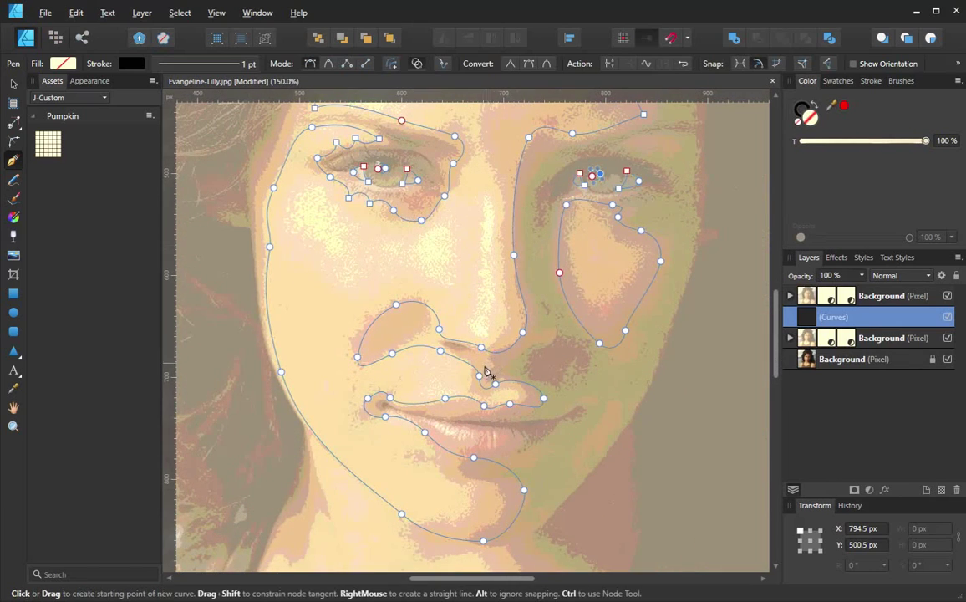
key(space)
drag(533, 393, 546, 319)
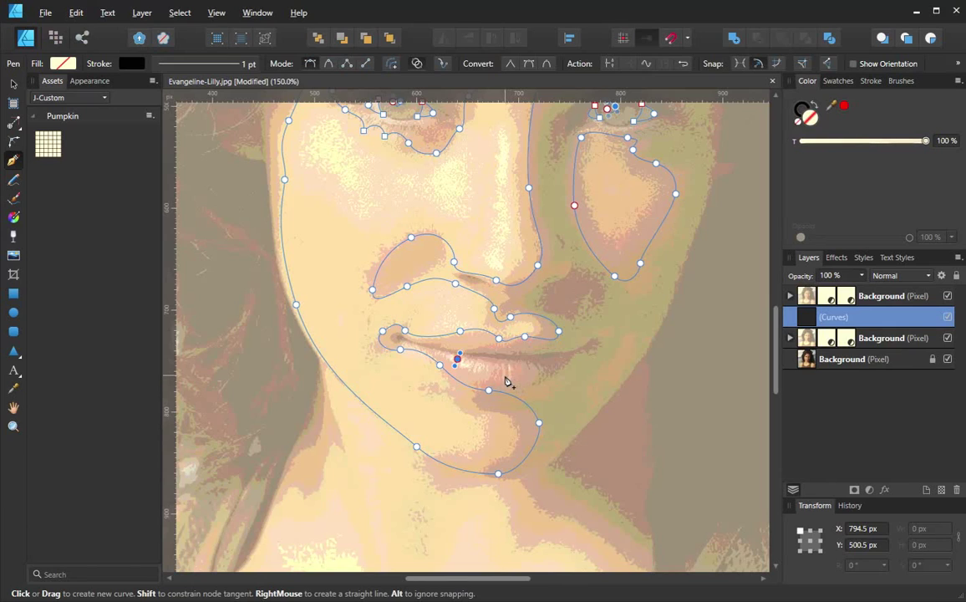
click(506, 364)
click(504, 375)
click(457, 361)
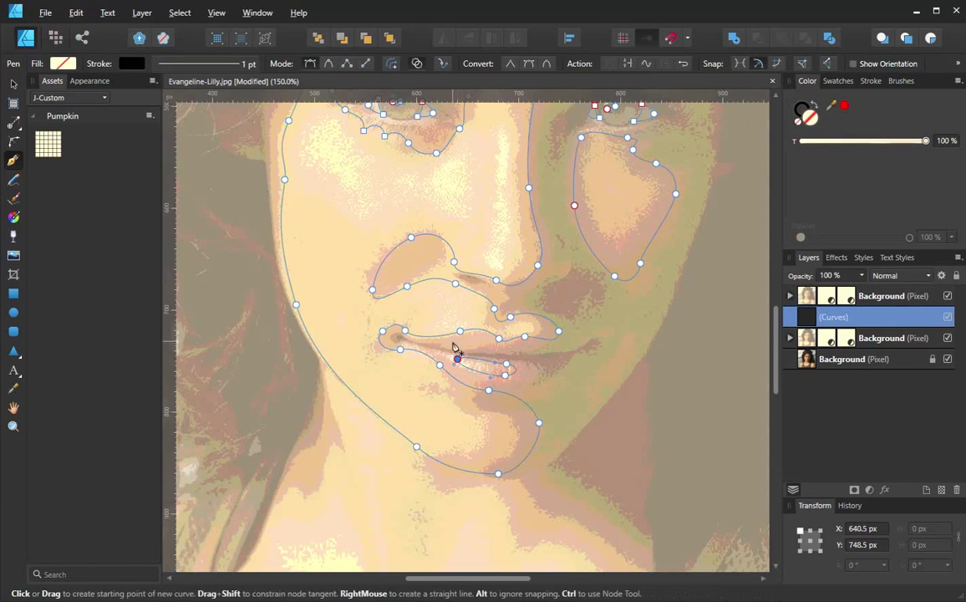
Step: Trace the narrow closed highlight along the right edge of the jaw and adjust the nodes on its inner side
drag(594, 409, 605, 395)
drag(657, 321, 660, 299)
click(594, 410)
click(601, 377)
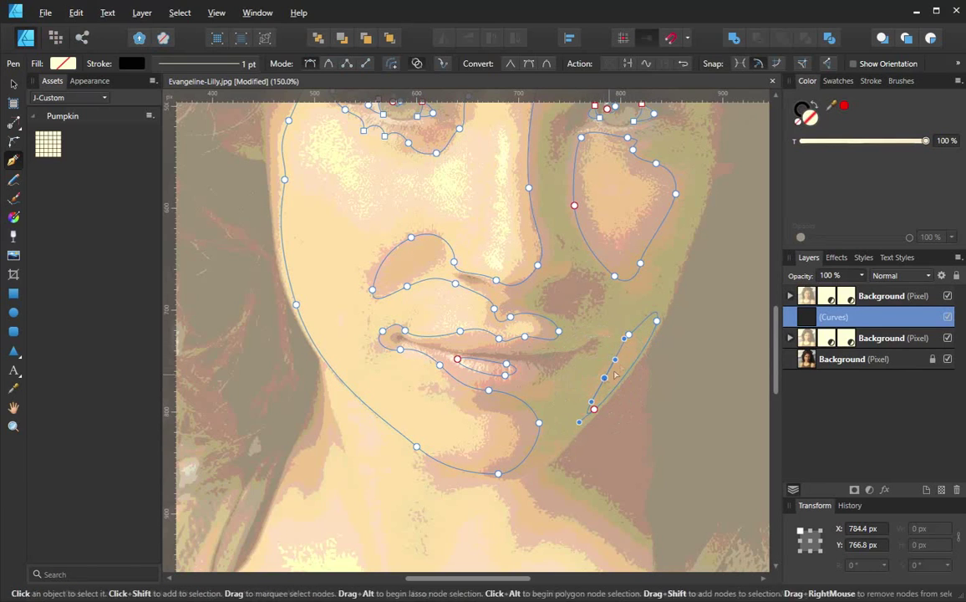
click(623, 341)
drag(586, 336, 594, 332)
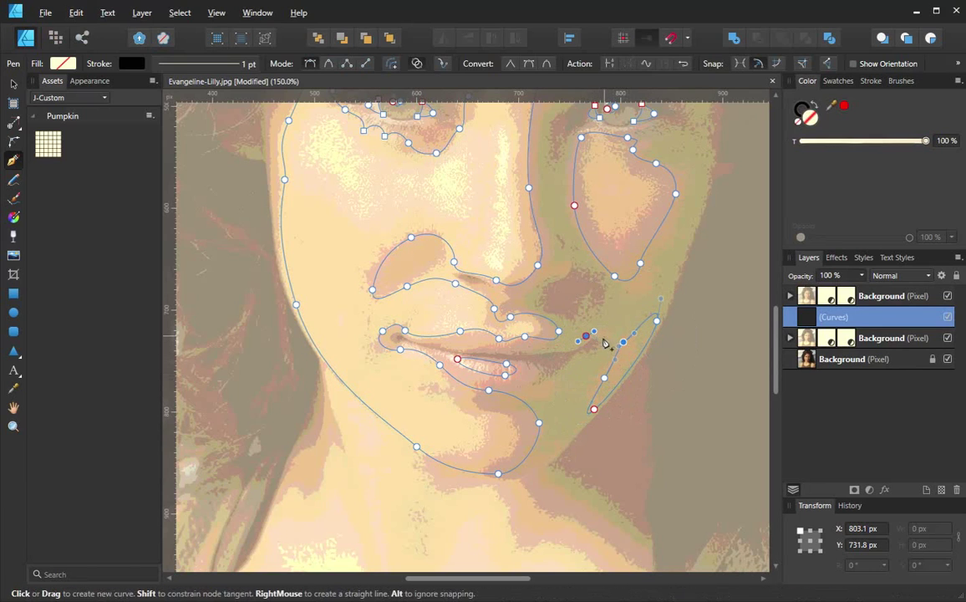
Step: Hide the topmost posterized Background copy so that the lower copy serves as the tracing guide
click(948, 296)
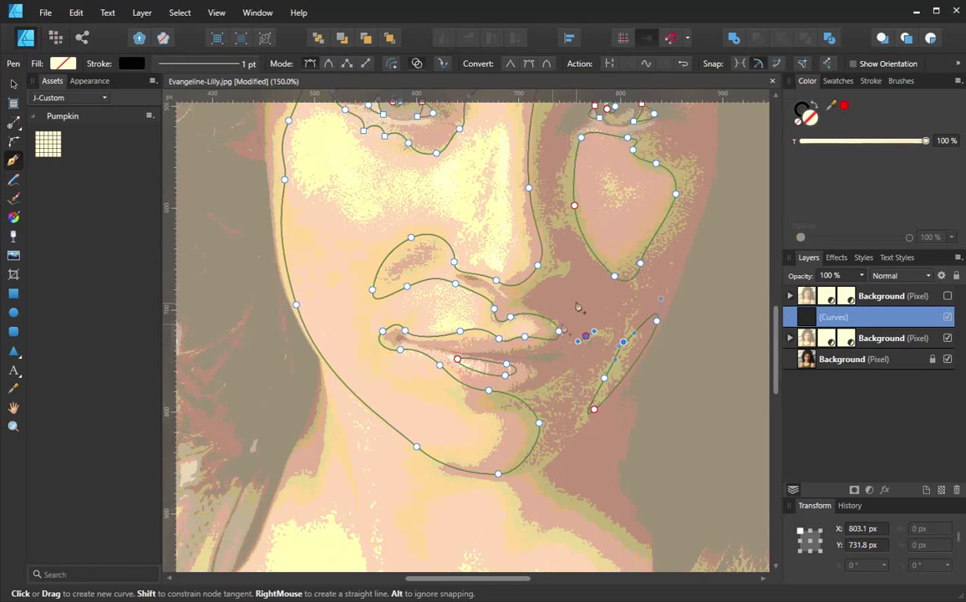
key(Escape)
drag(575, 301, 578, 363)
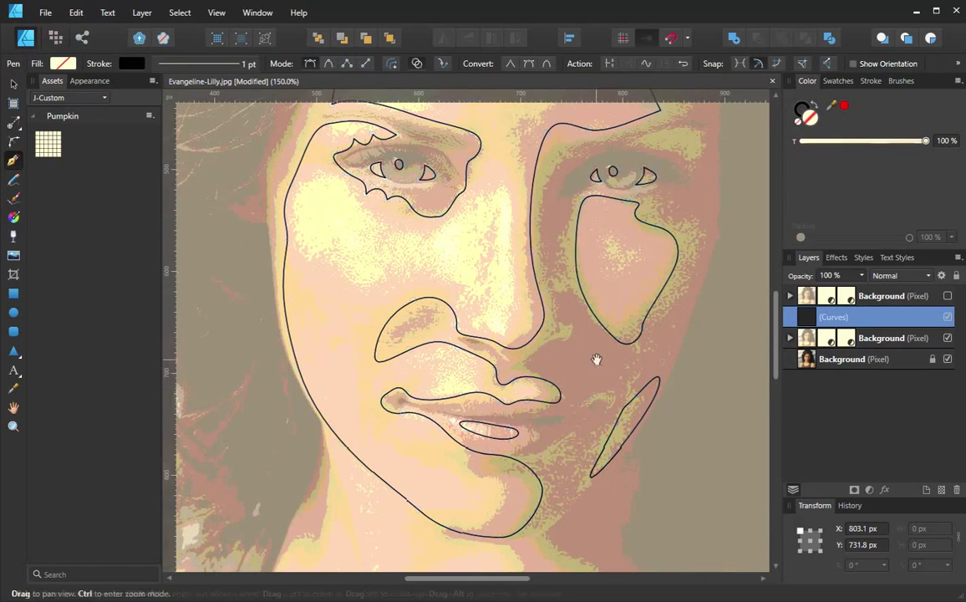
alt+click(593, 358)
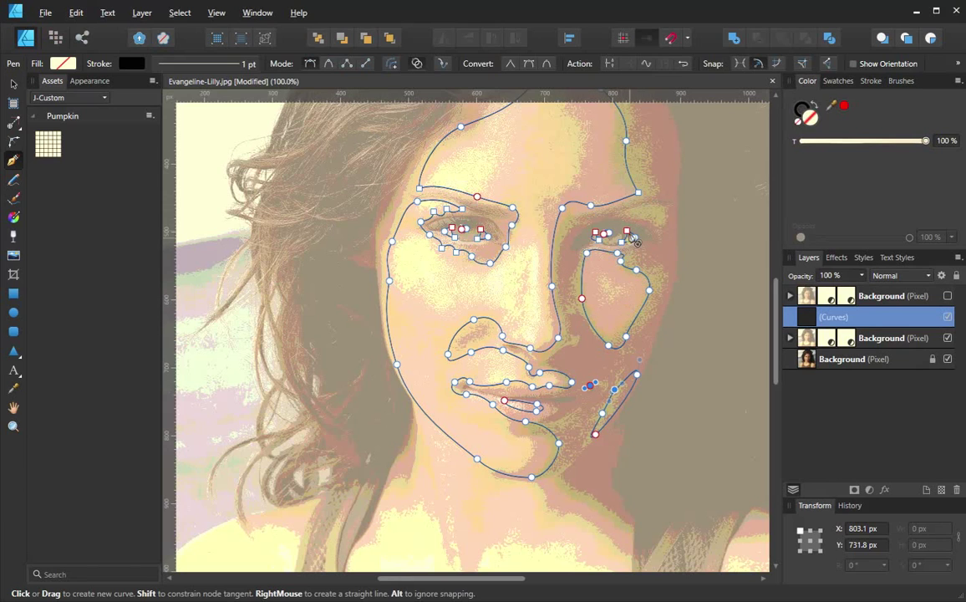
Step: Trace the closed highlight below the outer end of the right eyebrow, deleting the stray node beside the right mouth corner
key(ctrl+space)
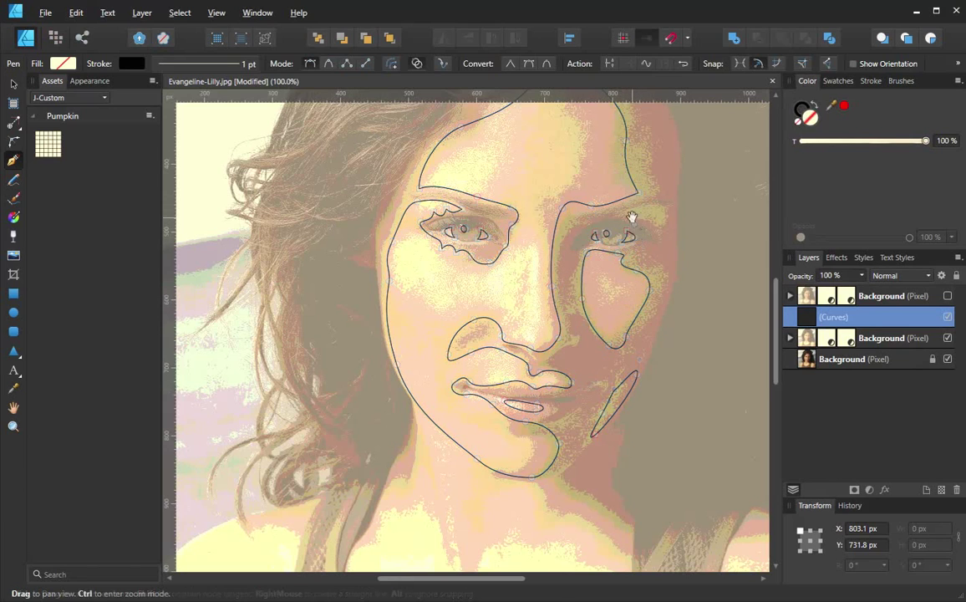
click(633, 222)
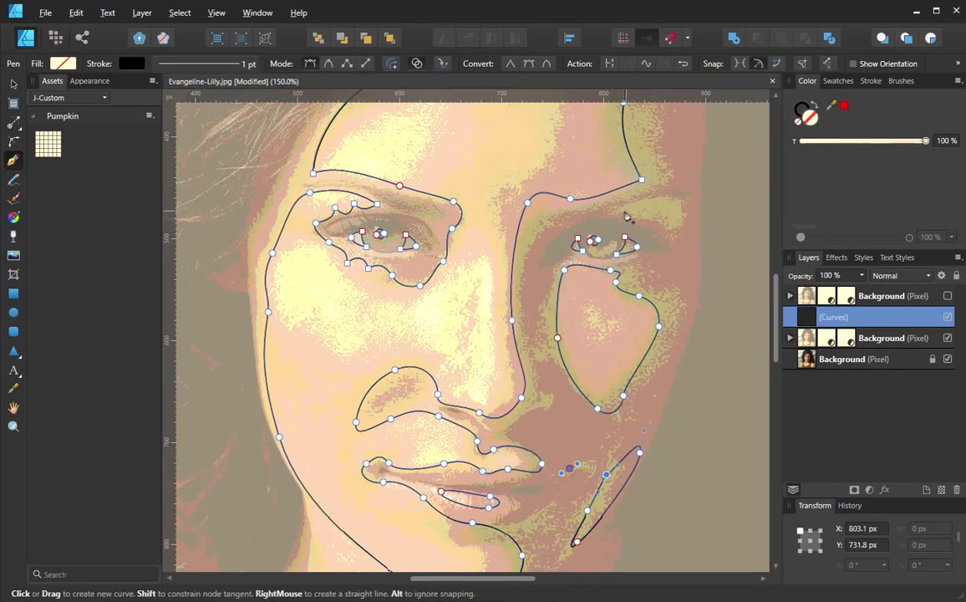
click(624, 212)
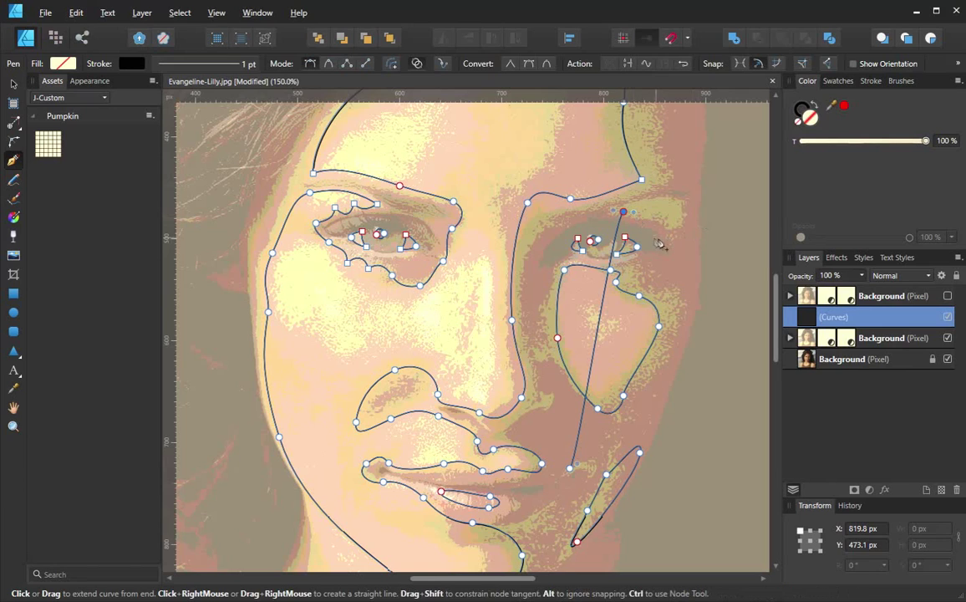
ctrl+click(570, 469)
key(Delete)
click(627, 209)
drag(662, 218, 591, 223)
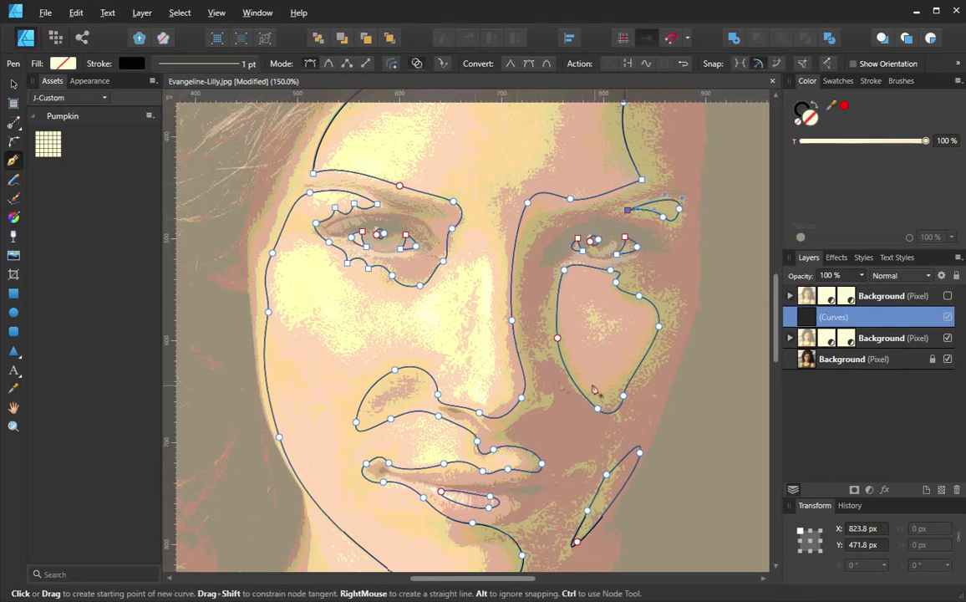
Step: Remove the stroke from the traced face curves
drag(478, 360, 475, 283)
scroll(526, 332, down, 2)
drag(527, 332, 544, 374)
click(871, 80)
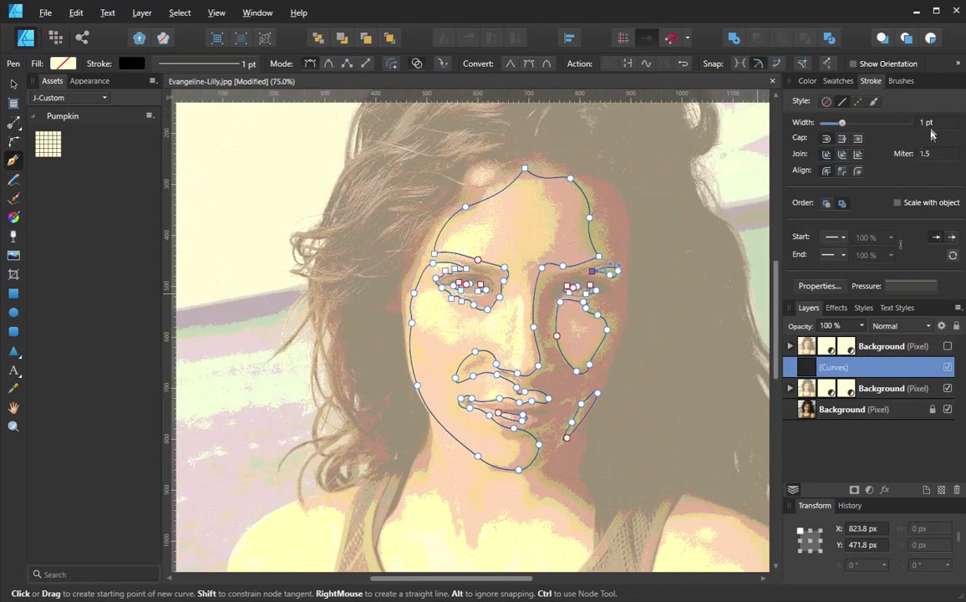
click(827, 101)
click(808, 80)
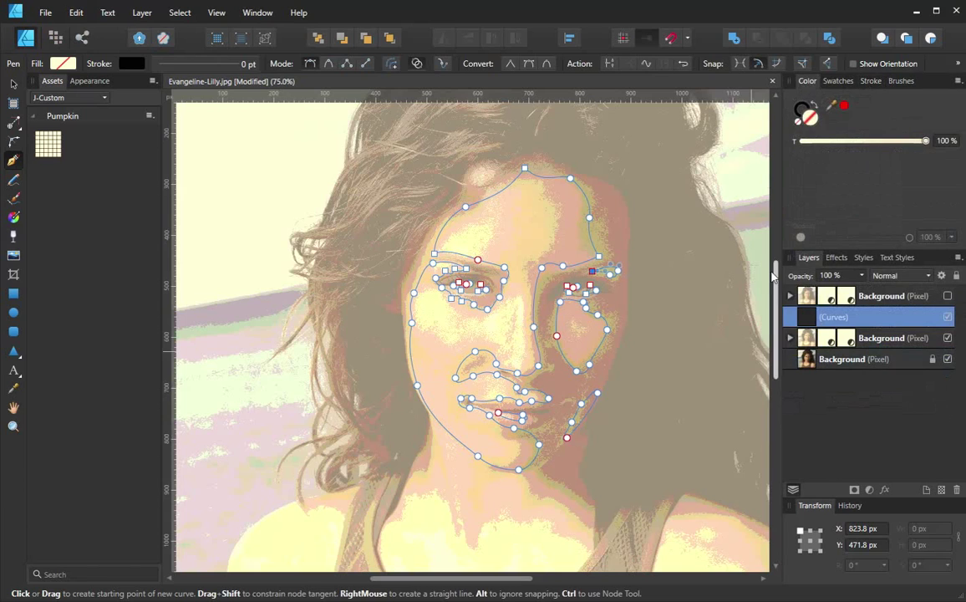
scroll(631, 330, down, 1)
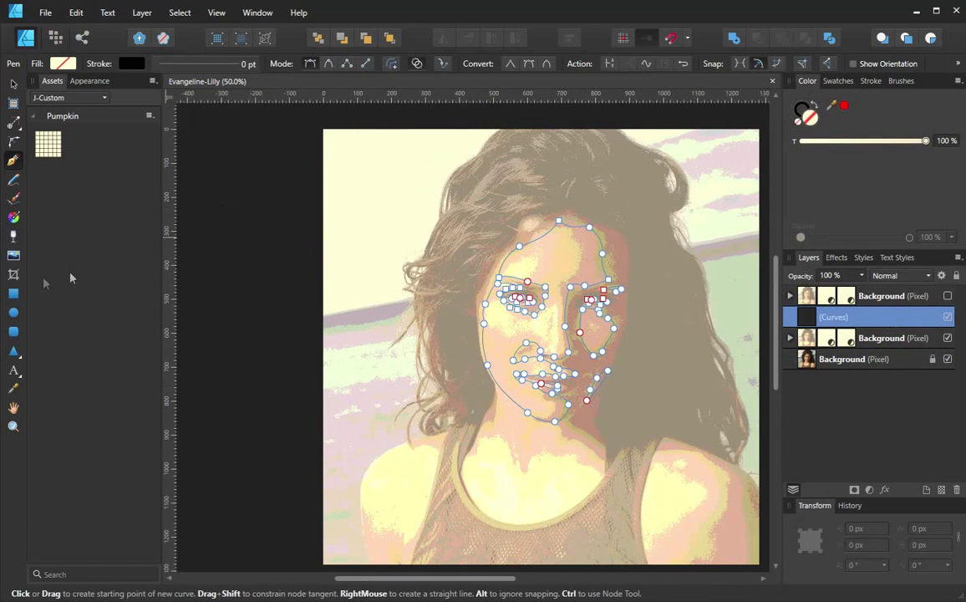
Step: Draw a rectangle about 1247 × 1391 px over the portrait and hide its layer
click(13, 293)
drag(330, 134, 715, 527)
scroll(498, 246, up, 2)
drag(287, 152, 292, 114)
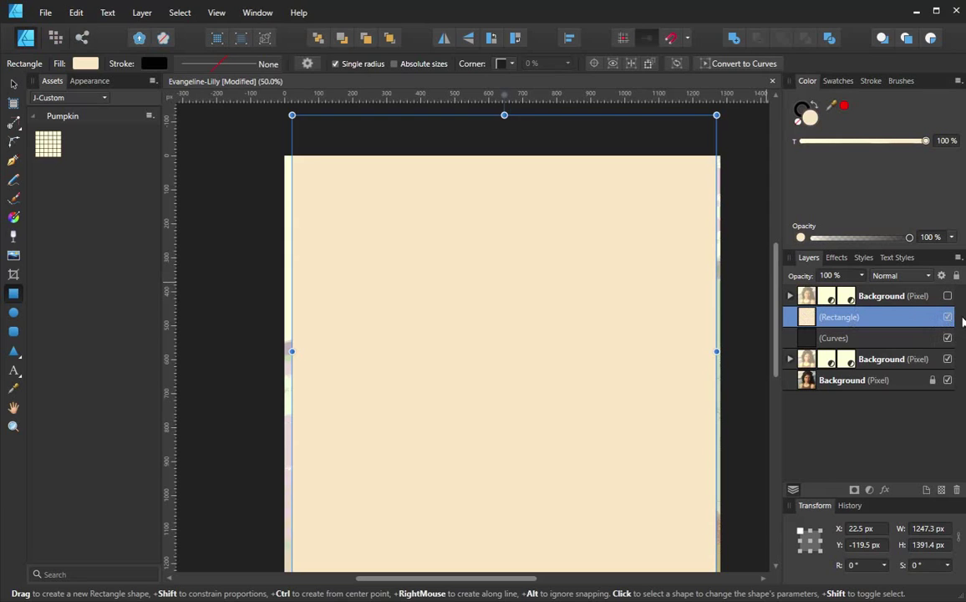
click(948, 318)
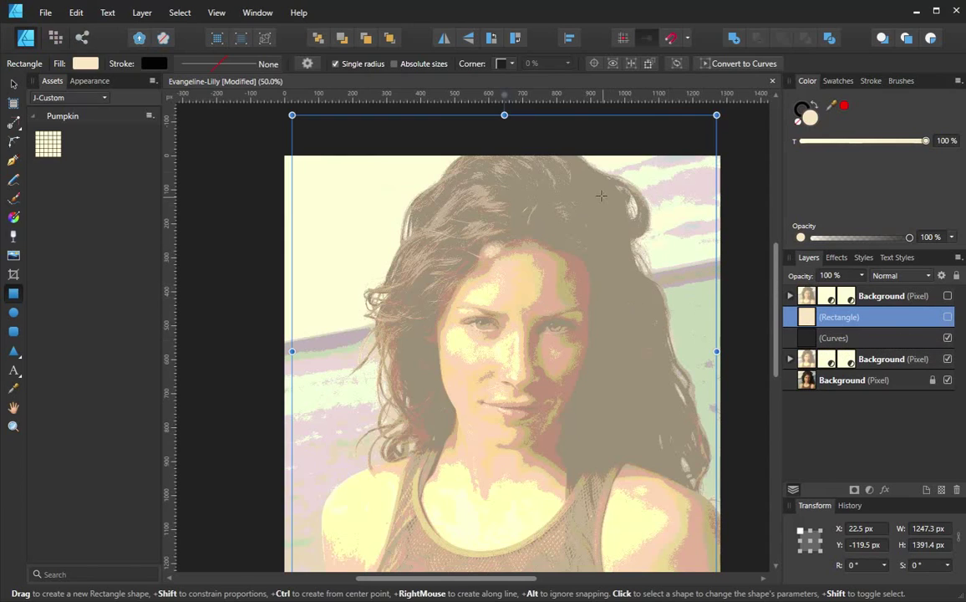
Step: Fill the rectangle with black from the Grays swatches and move it, made visible, directly above the locked Background layer
double_click(902, 318)
key(Escape)
click(838, 80)
click(795, 176)
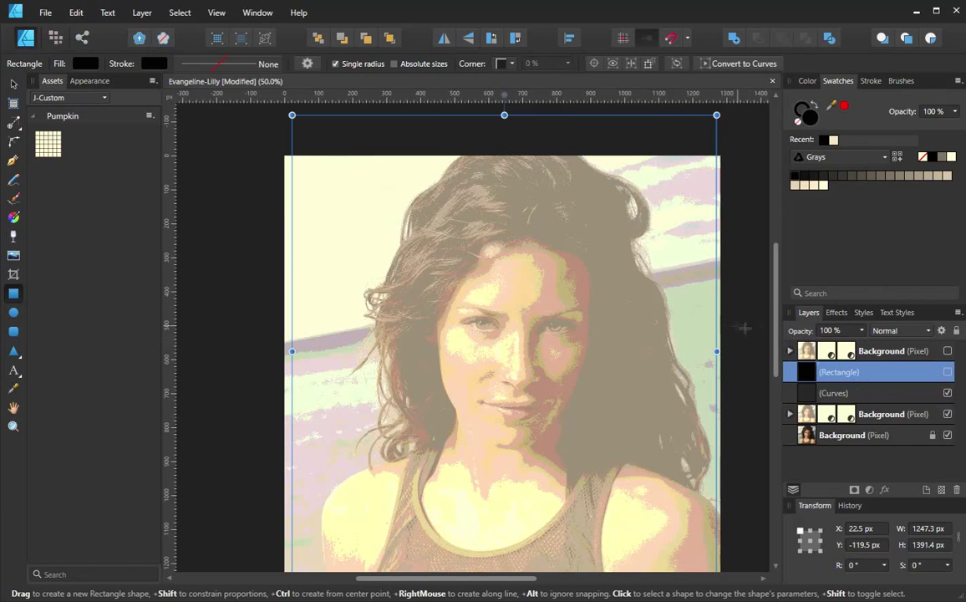
click(947, 372)
drag(850, 375, 848, 425)
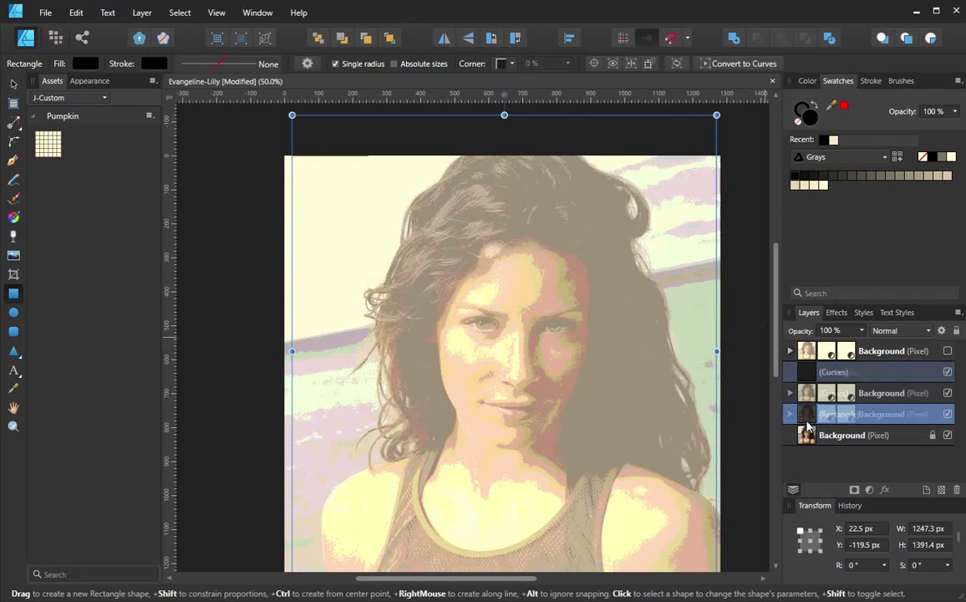
Step: Hide the lower posterized copy and fill the traced face curves with a pale cream swatch
click(947, 393)
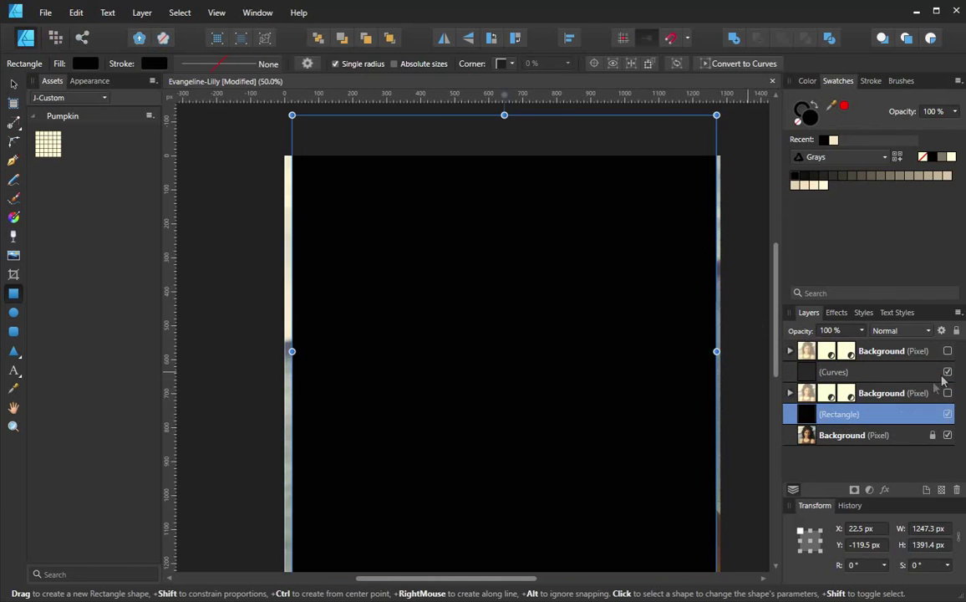
click(836, 372)
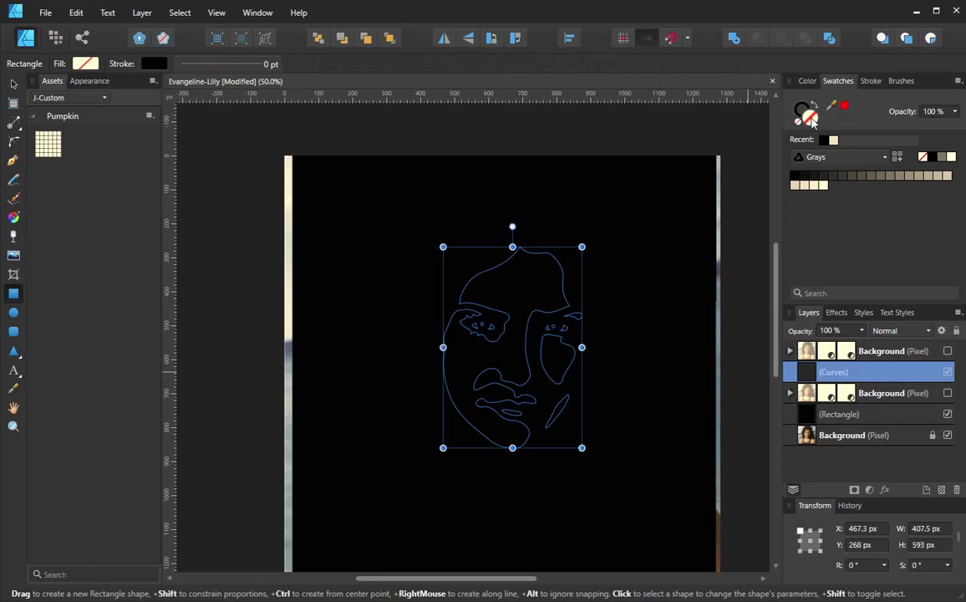
click(833, 139)
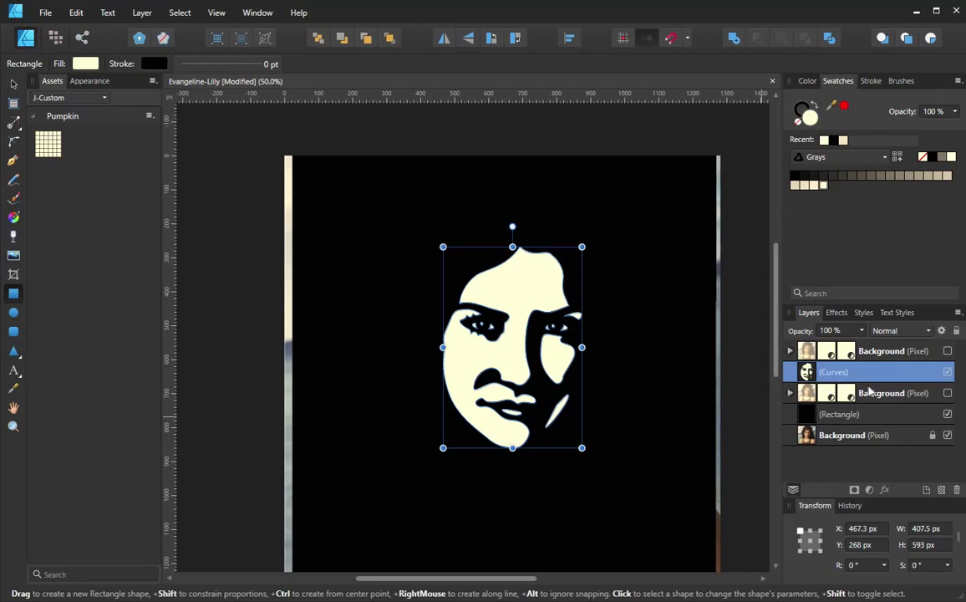
Step: Compare the filled face curves with the photo and the lower posterized copy by toggling layer visibility
click(947, 414)
click(947, 372)
key(p)
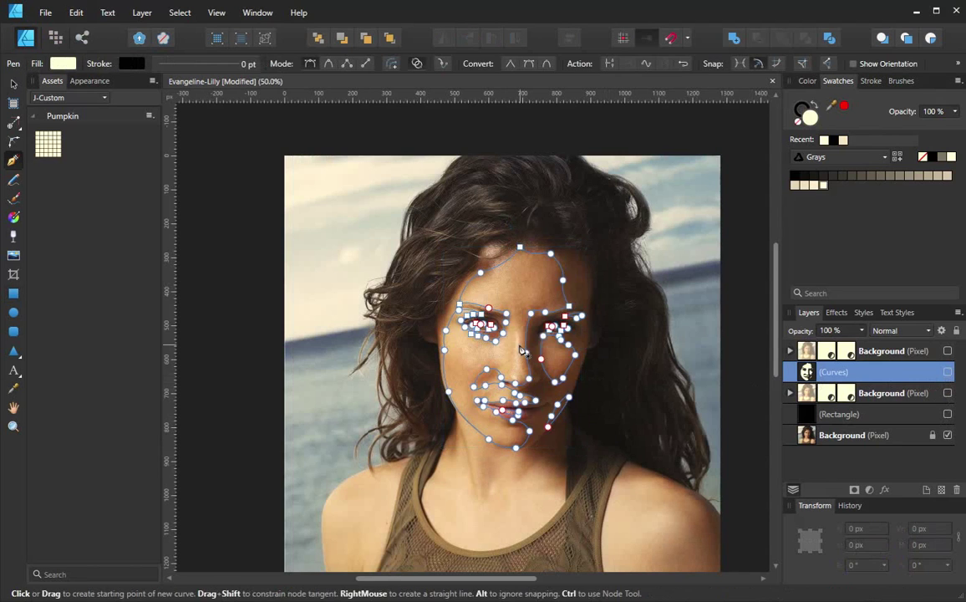
click(526, 383)
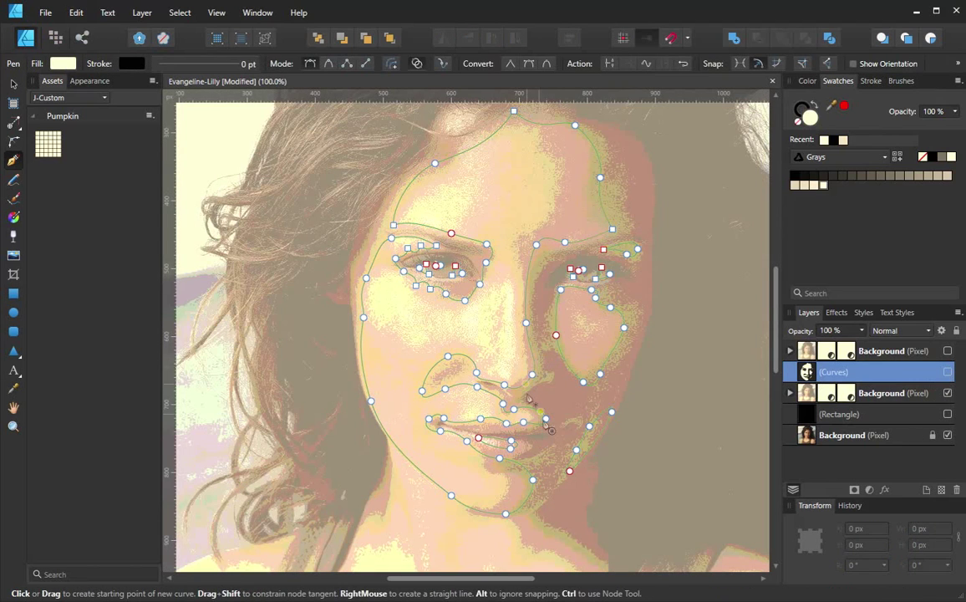
click(948, 393)
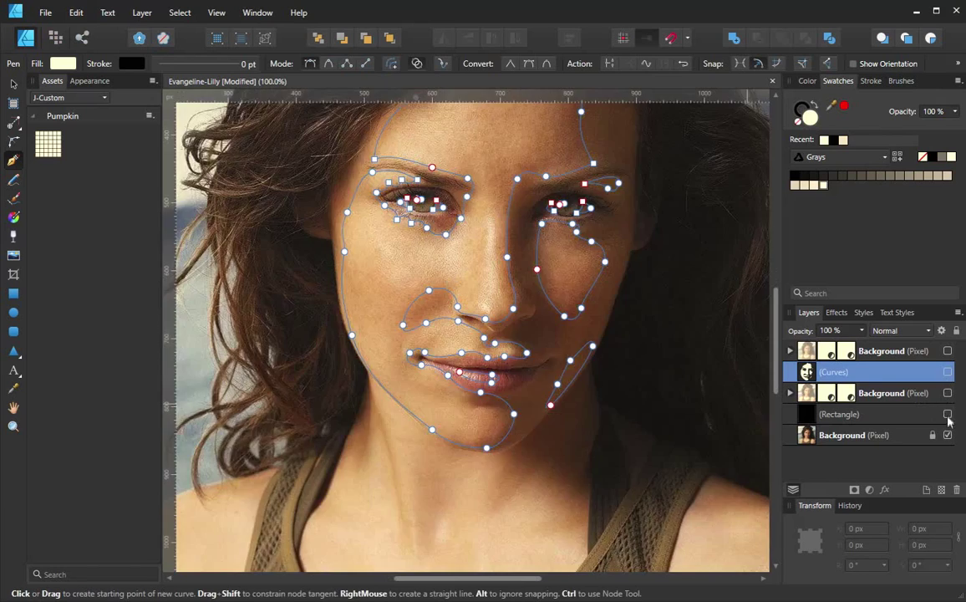
click(948, 415)
click(947, 372)
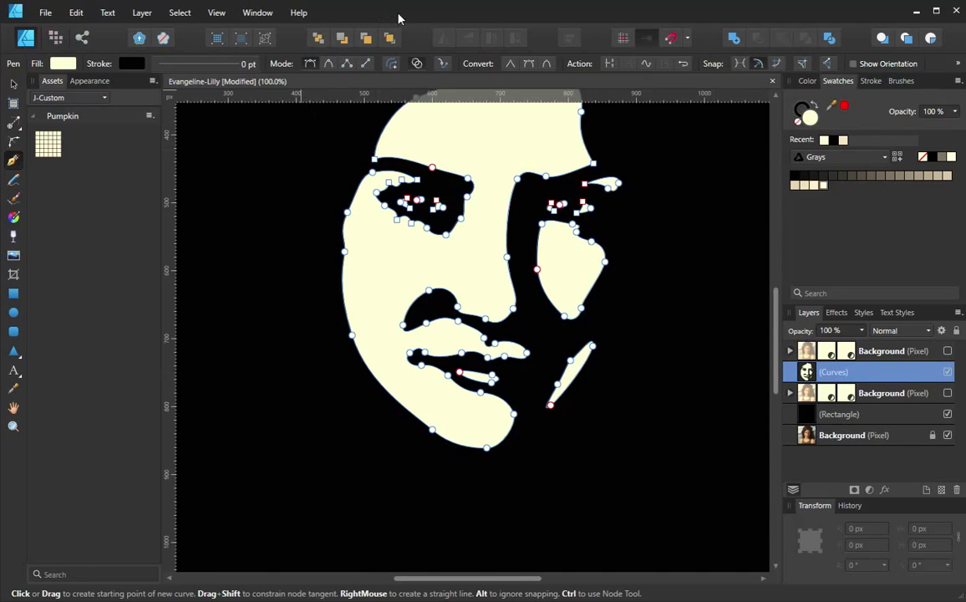
Step: Save the document and duplicate the filled face curves layer
click(46, 13)
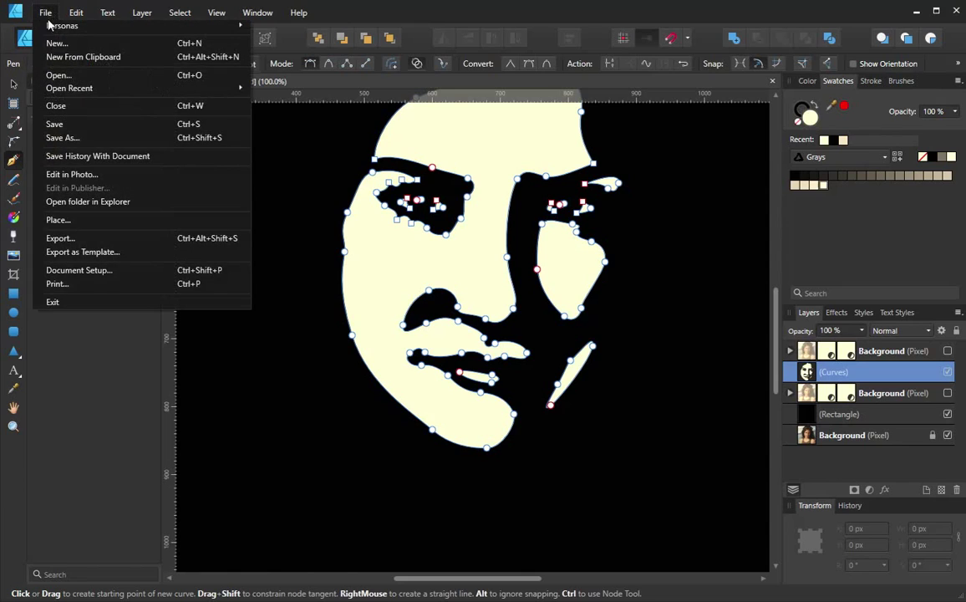
click(65, 124)
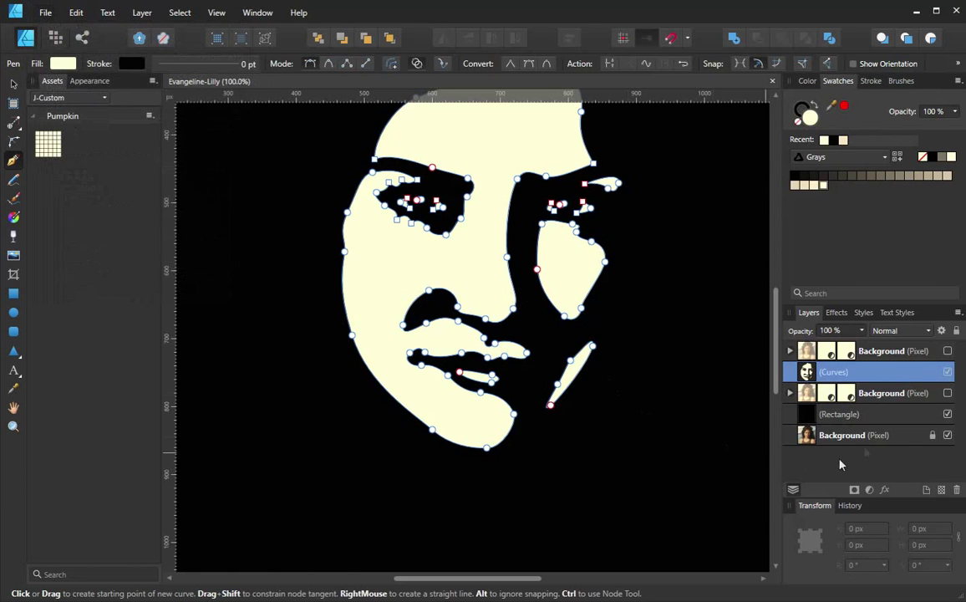
right_click(882, 378)
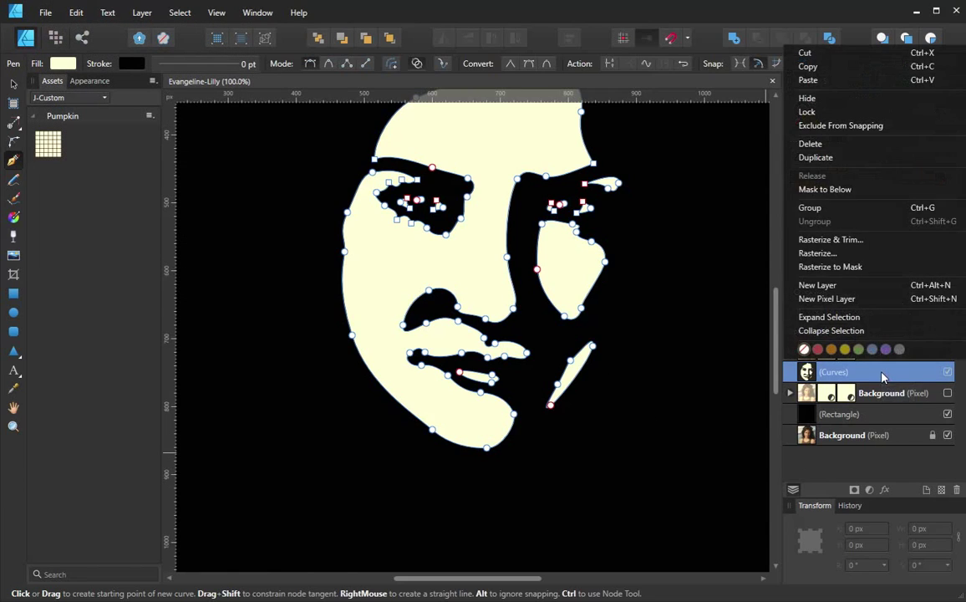
click(817, 158)
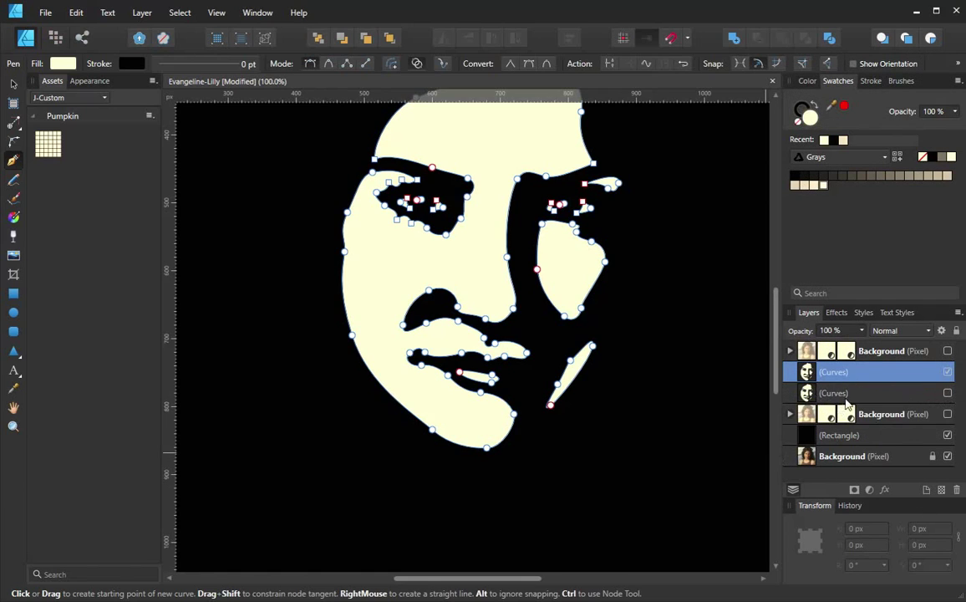
Step: Hide the duplicated curves and the black rectangle, and show the upper posterized copy for tracing
click(945, 372)
click(948, 372)
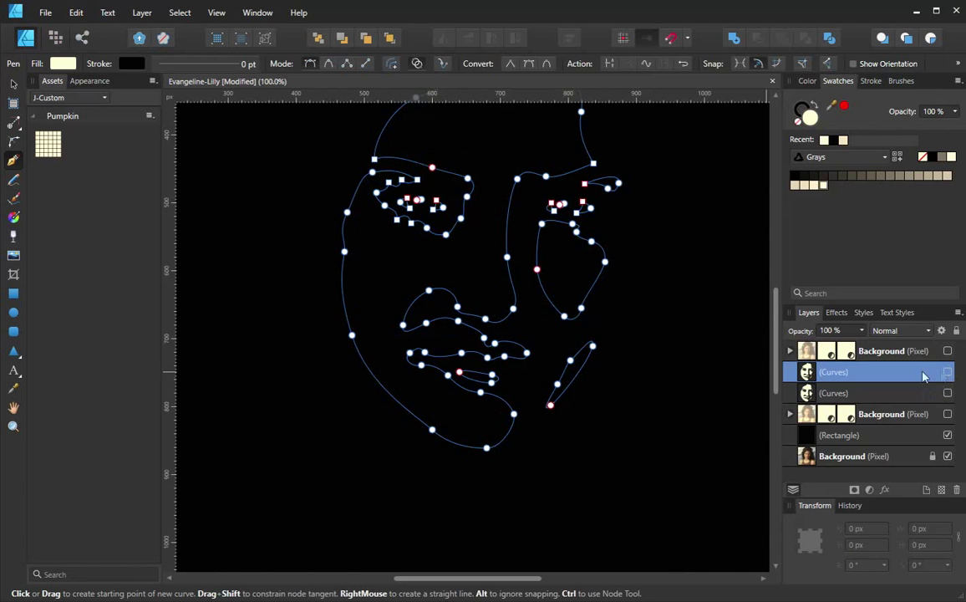
click(947, 435)
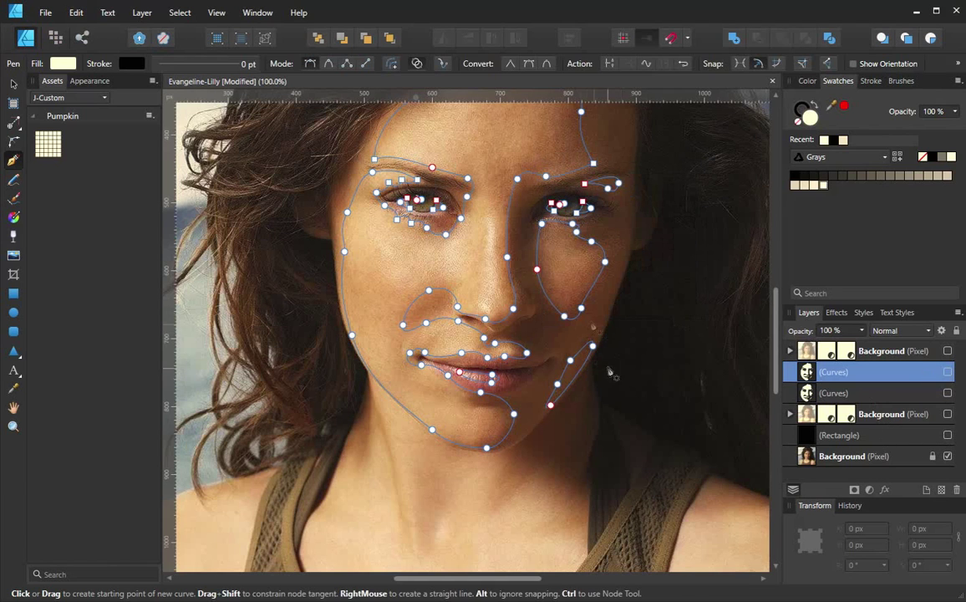
key(ctrl+space)
ctrl+click(590, 326)
click(947, 351)
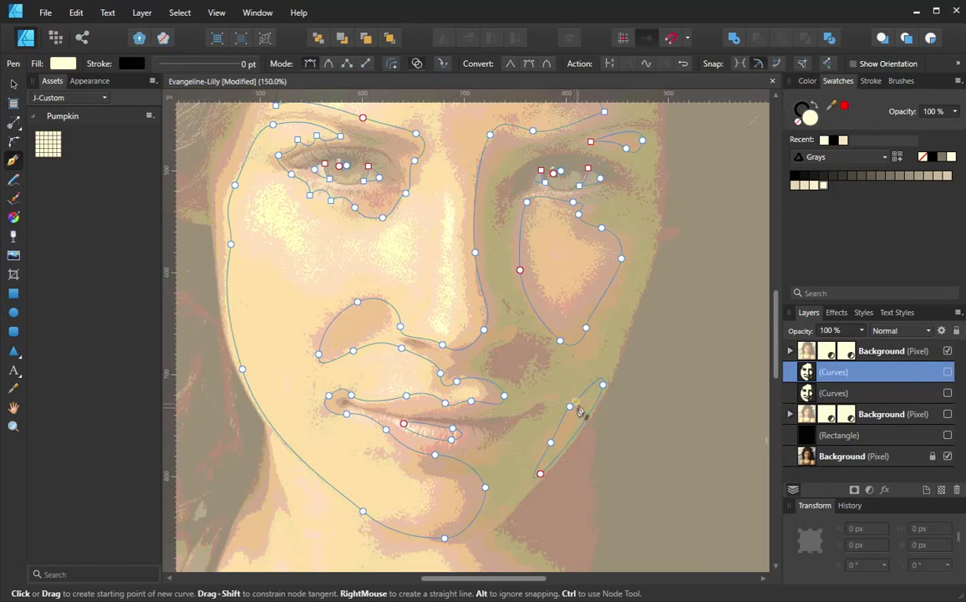
Step: Break open the narrow highlight along the right jaw and delete the two nodes on its inner side
ctrl+click(569, 407)
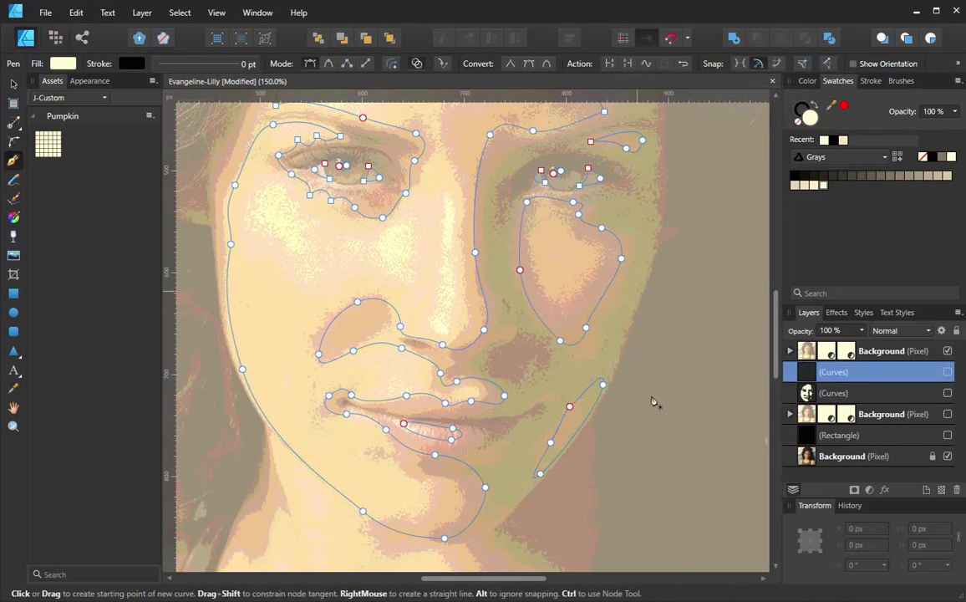
key(shift+Up)
key(shift+Up)
key(shift+Up)
key(Escape)
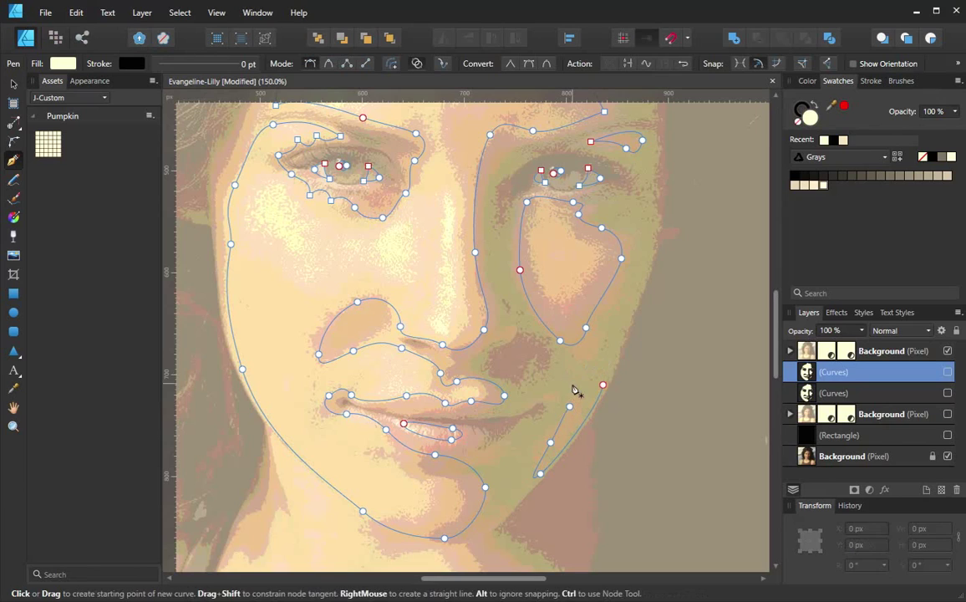
click(570, 407)
key(Delete)
ctrl+click(550, 442)
key(Delete)
Step: Reshape the jaw highlight and extend its open curve up past the right mouth corner, with both posterized copies shown
drag(591, 409, 578, 427)
drag(541, 473, 531, 477)
drag(539, 440, 545, 429)
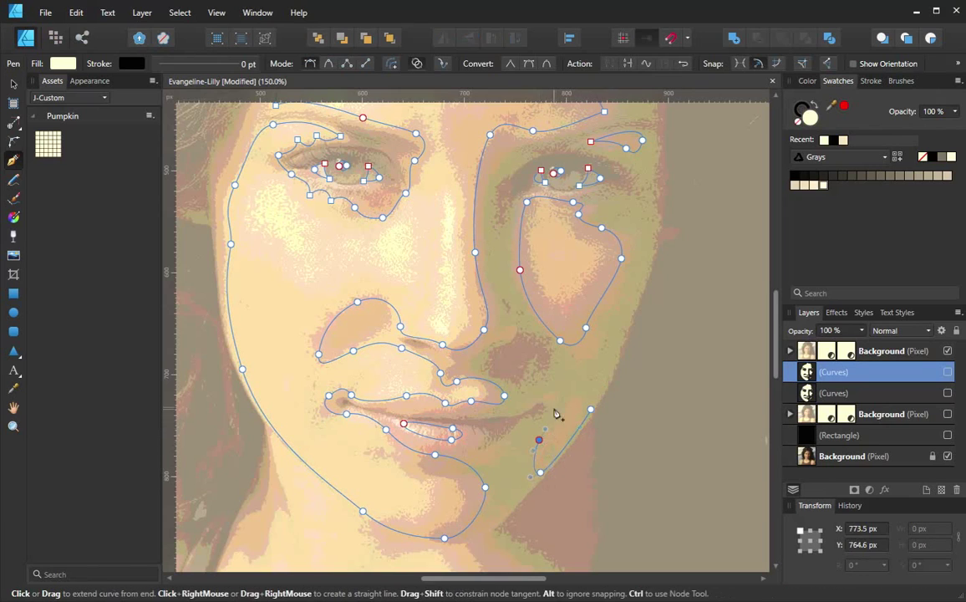
click(948, 414)
click(948, 351)
click(948, 351)
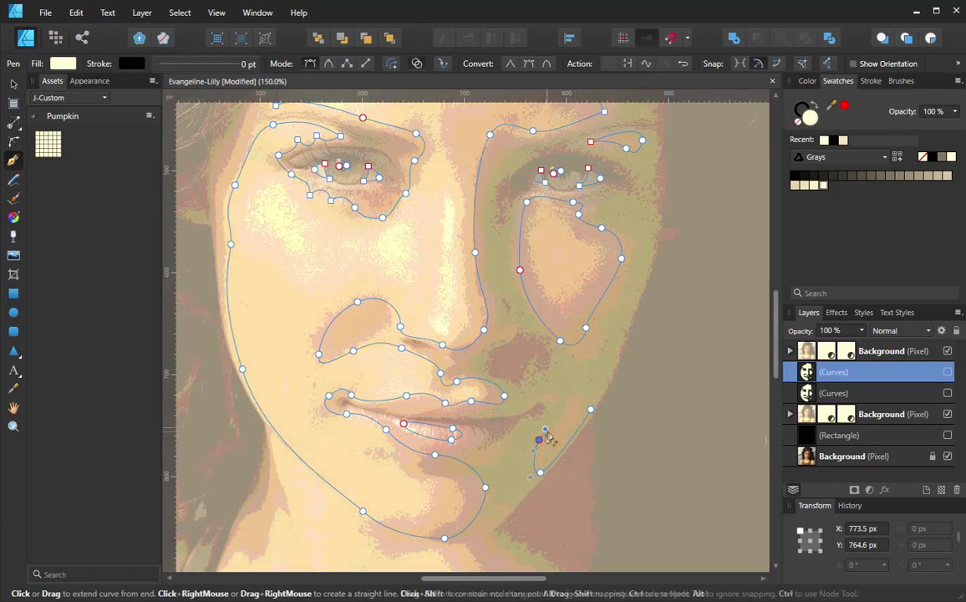
click(555, 412)
drag(539, 397, 558, 390)
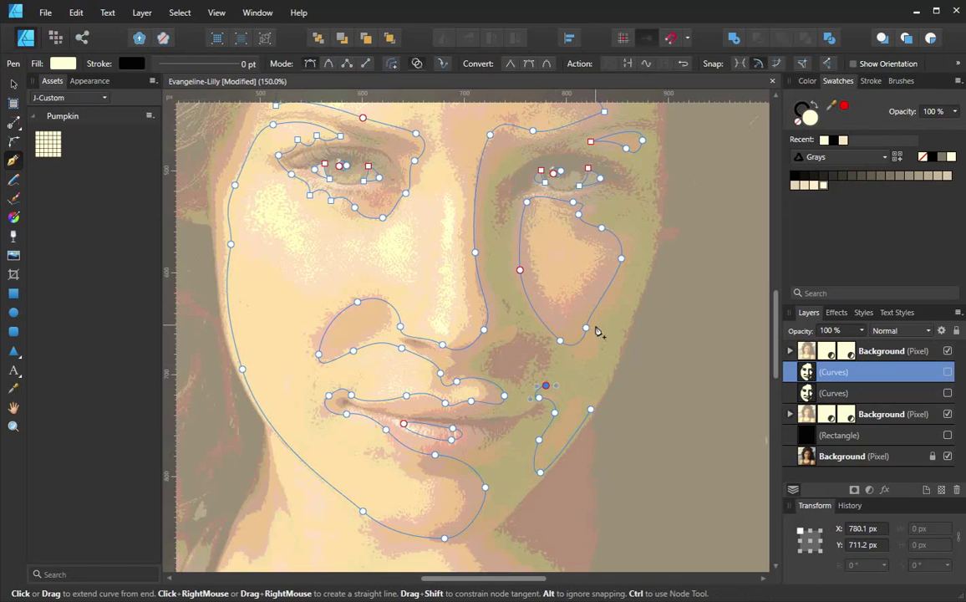
Step: Break the right cheek highlight at its lower outer node, delete that node and connect the open end to the jaw curve
click(585, 327)
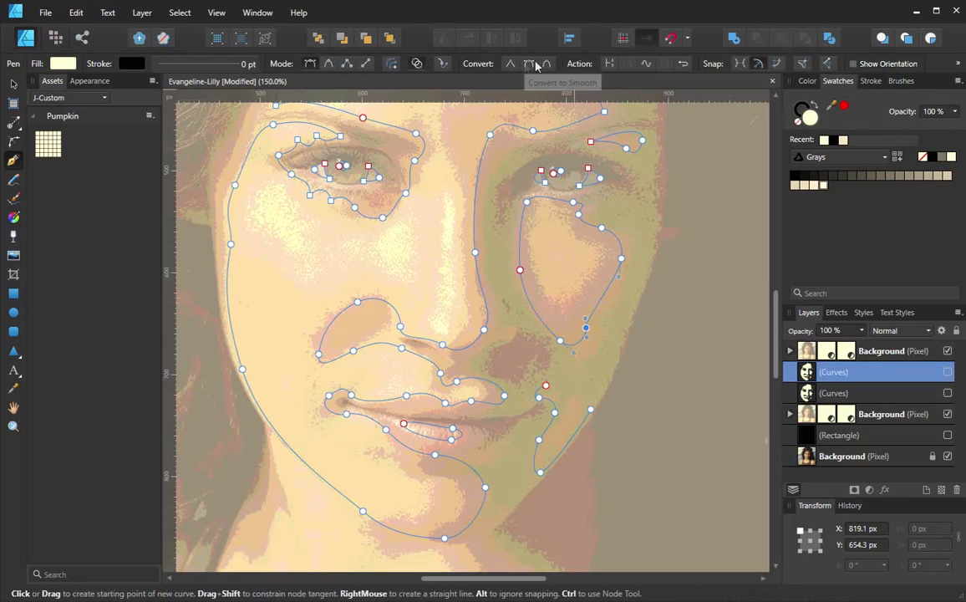
click(610, 66)
key(Delete)
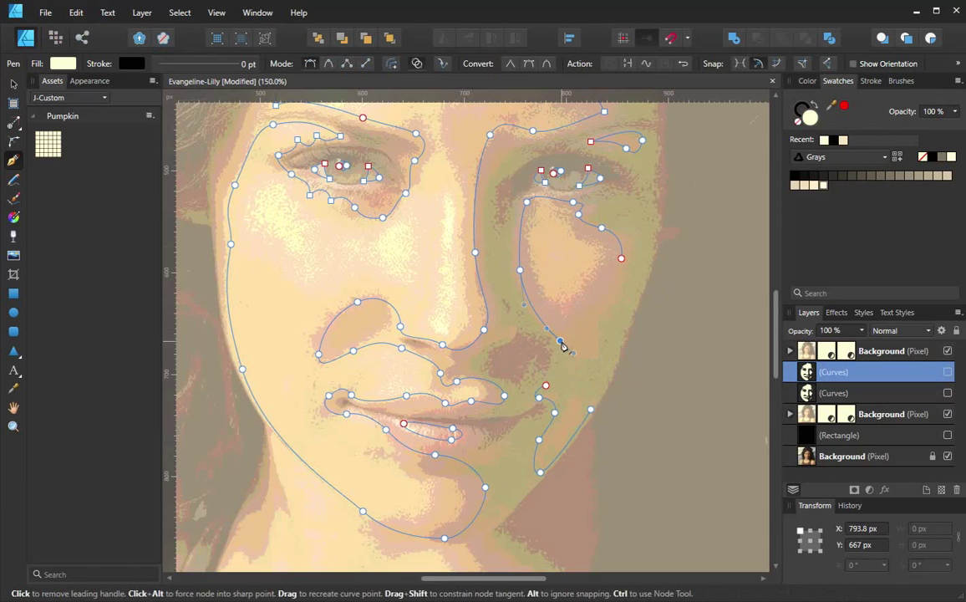
click(546, 386)
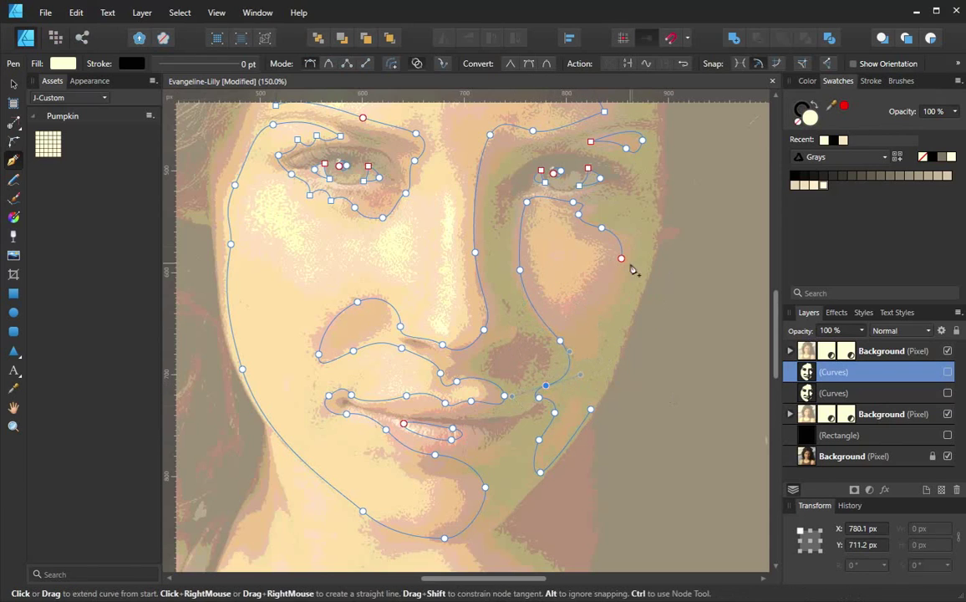
Step: Move the cheek highlight's outer nodes outward and join it to the jaw curve along the right edge of the face
drag(621, 258, 641, 263)
drag(601, 228, 611, 230)
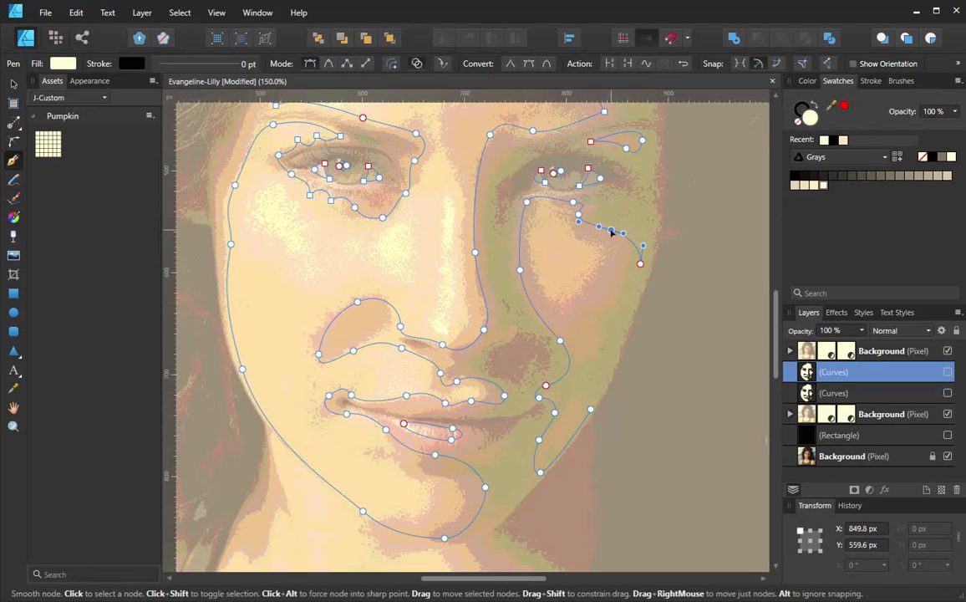
drag(591, 409, 562, 456)
key(ctrl+z)
click(590, 409)
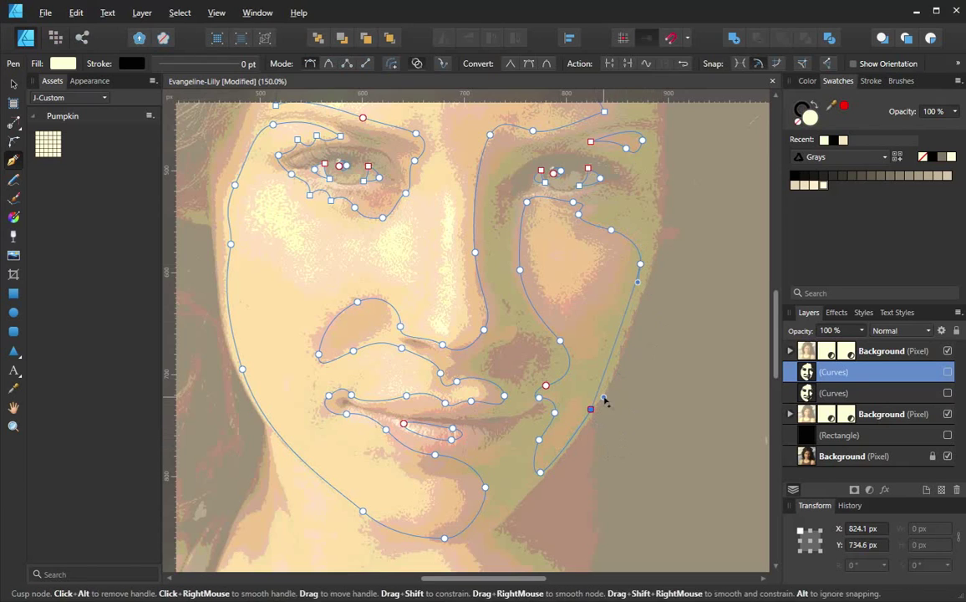
key(ctrl+z)
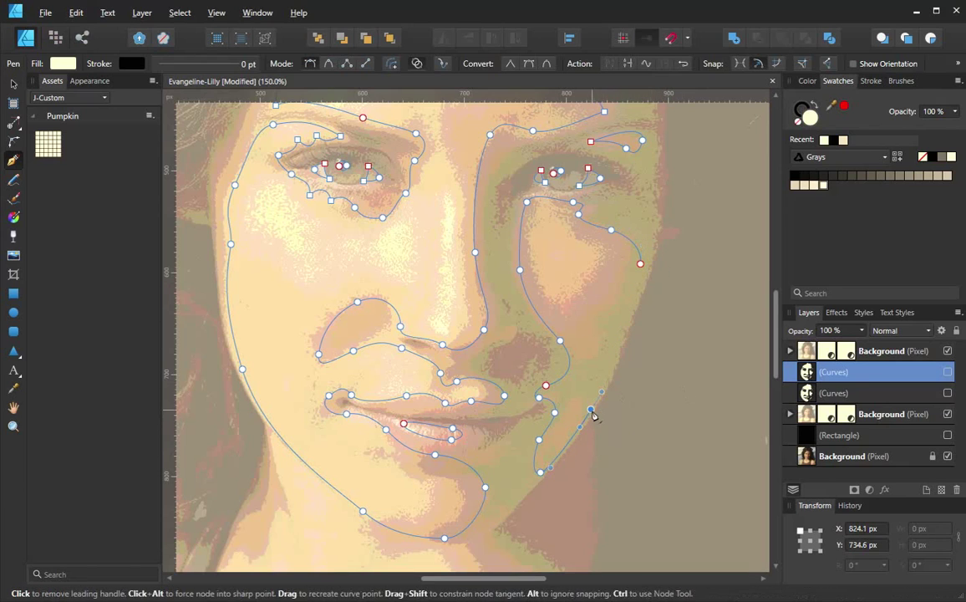
drag(640, 263, 643, 233)
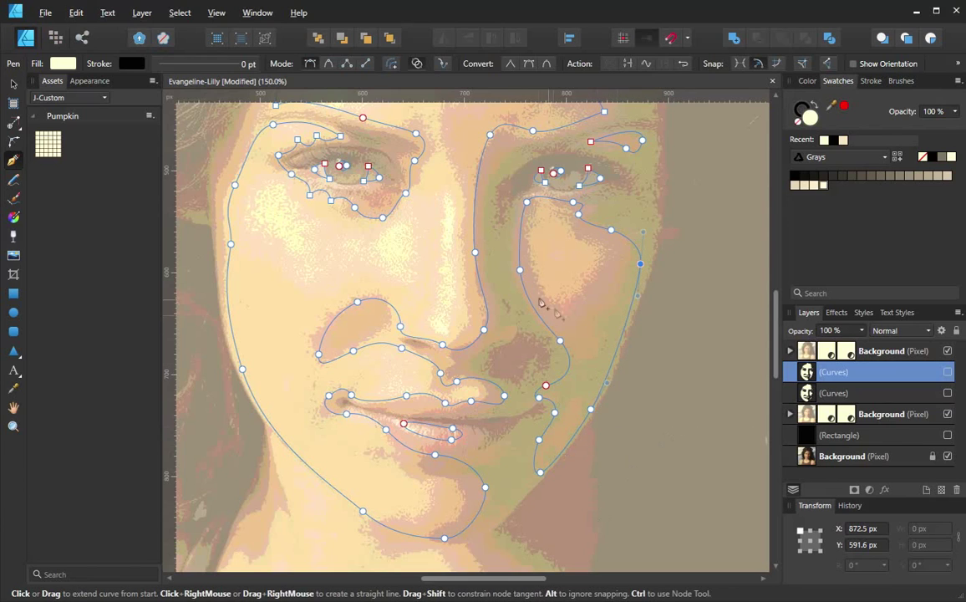
Step: Adjust the outer nodes of the small highlight below the right eyebrow
drag(591, 331, 565, 442)
ctrl+click(603, 264)
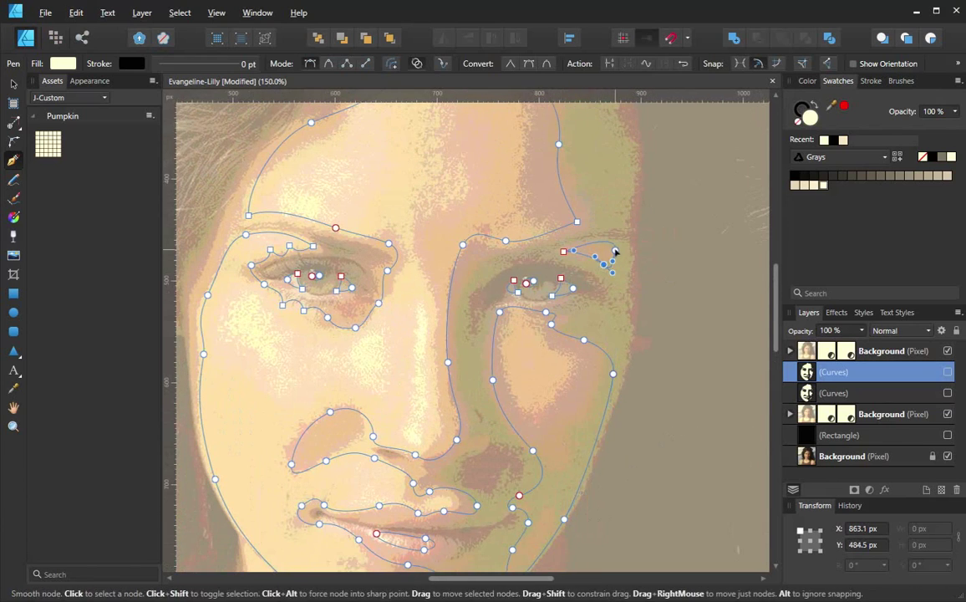
drag(632, 181, 595, 222)
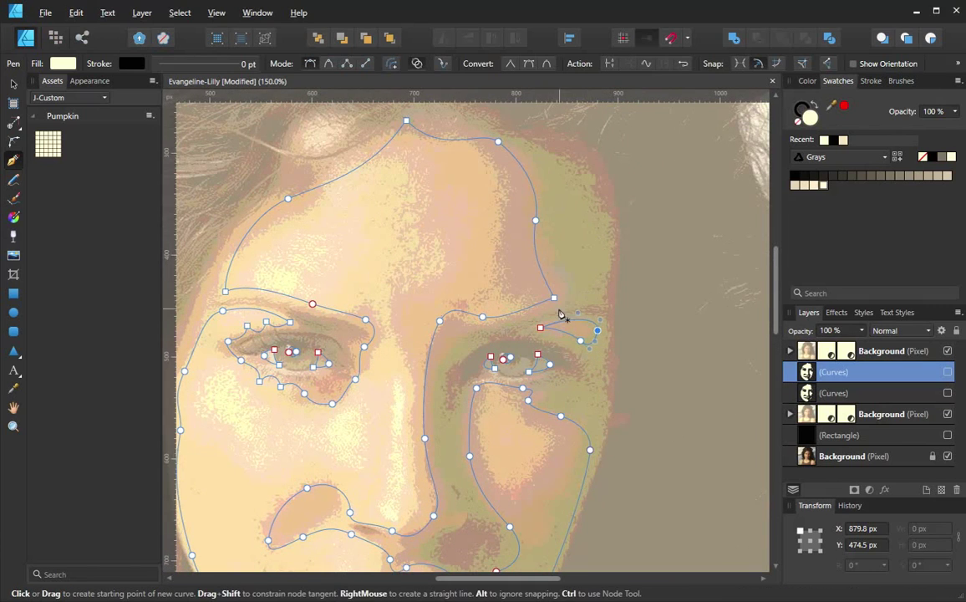
Step: Widen the right side of the forehead outline by moving its nodes outward and adding a node along the hairline
ctrl+click(553, 297)
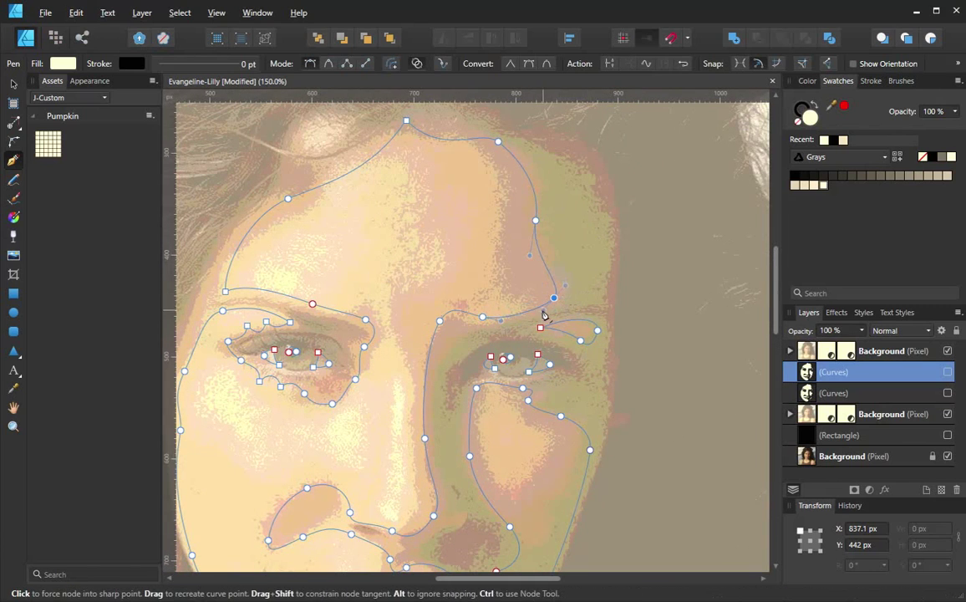
drag(554, 298, 564, 296)
drag(535, 220, 552, 220)
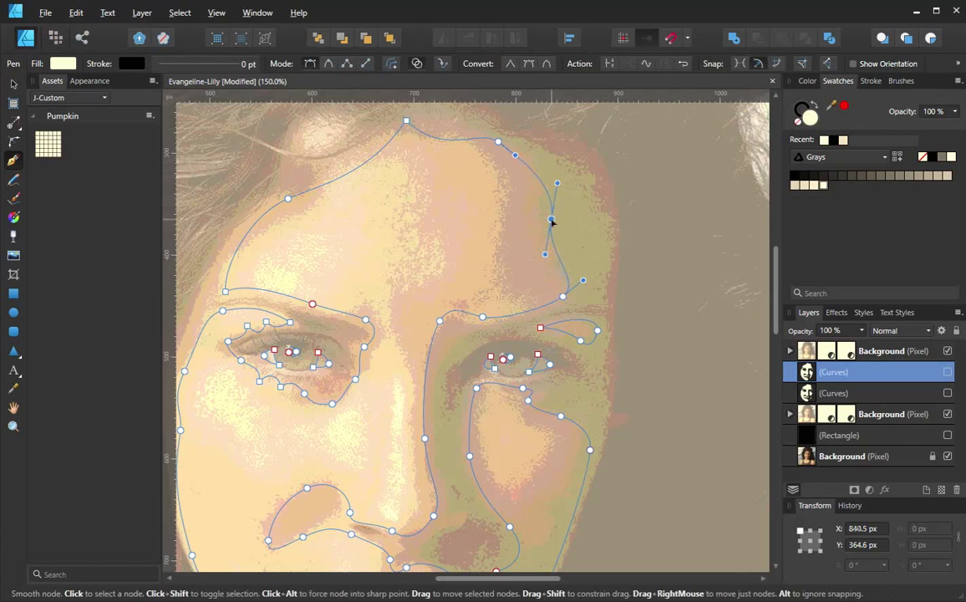
drag(500, 142, 521, 148)
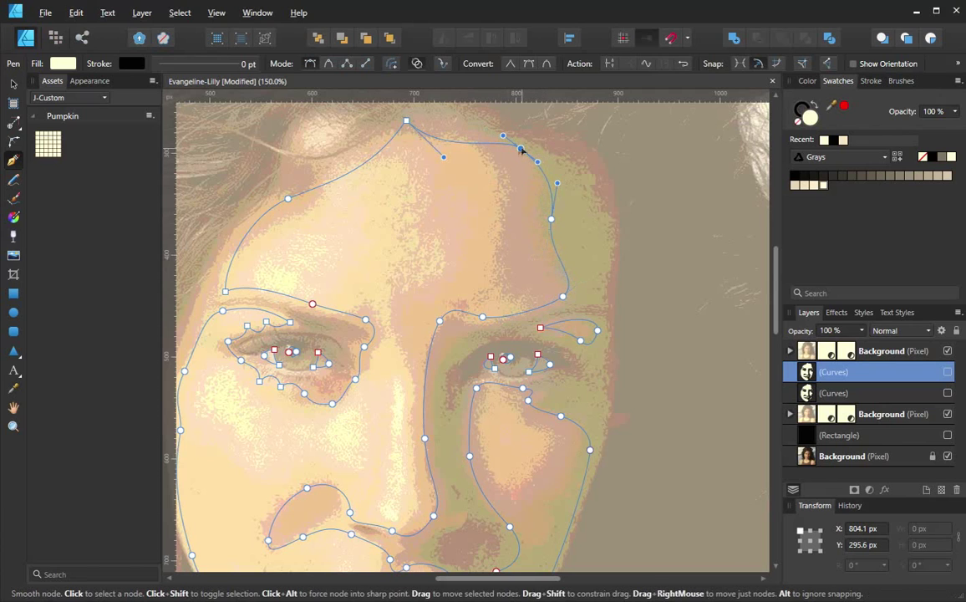
click(473, 131)
Step: Trace a small highlight on the left ear with the Pen tool, using the upper posterized copy as a guide
drag(535, 450, 535, 342)
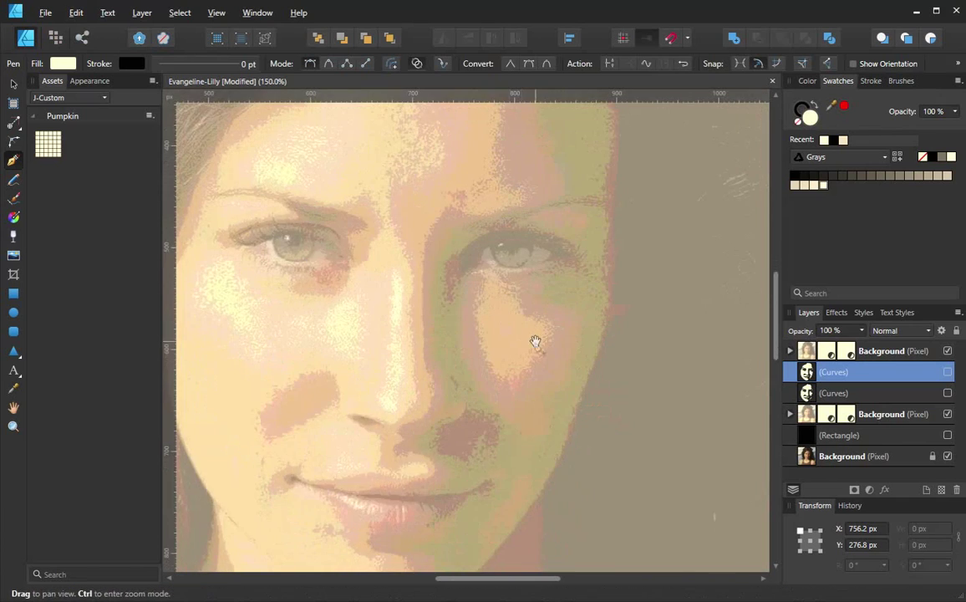
drag(529, 387, 584, 273)
ctrl+alt+click(512, 308)
drag(511, 345, 554, 328)
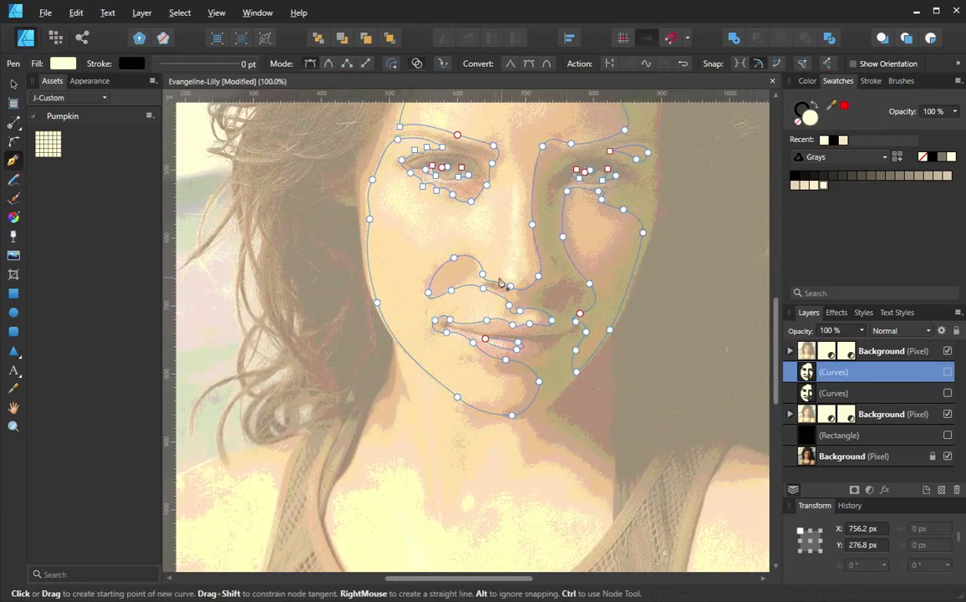
drag(518, 278, 501, 372)
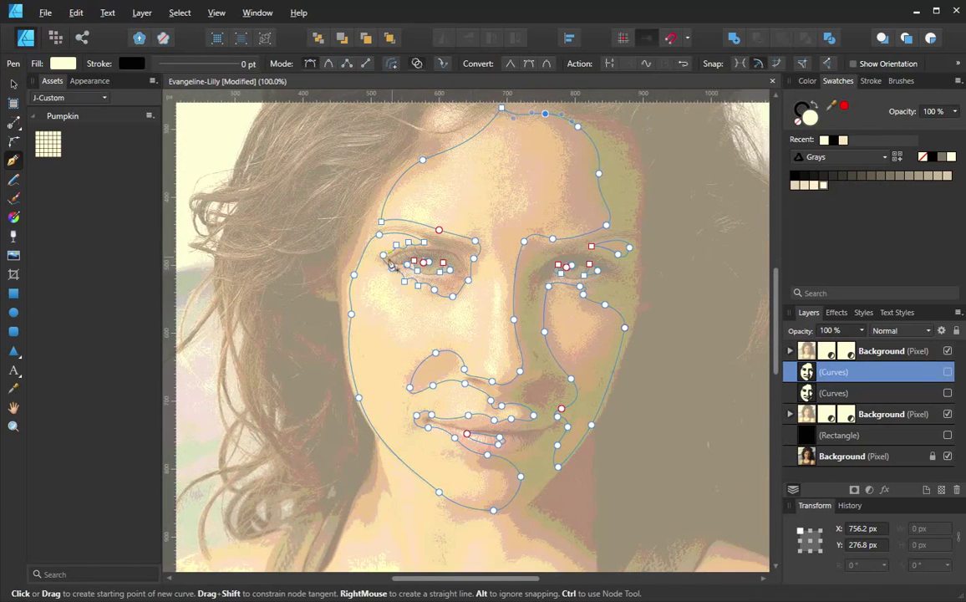
click(948, 351)
click(948, 351)
drag(451, 403, 471, 338)
scroll(349, 244, up, 2)
click(320, 222)
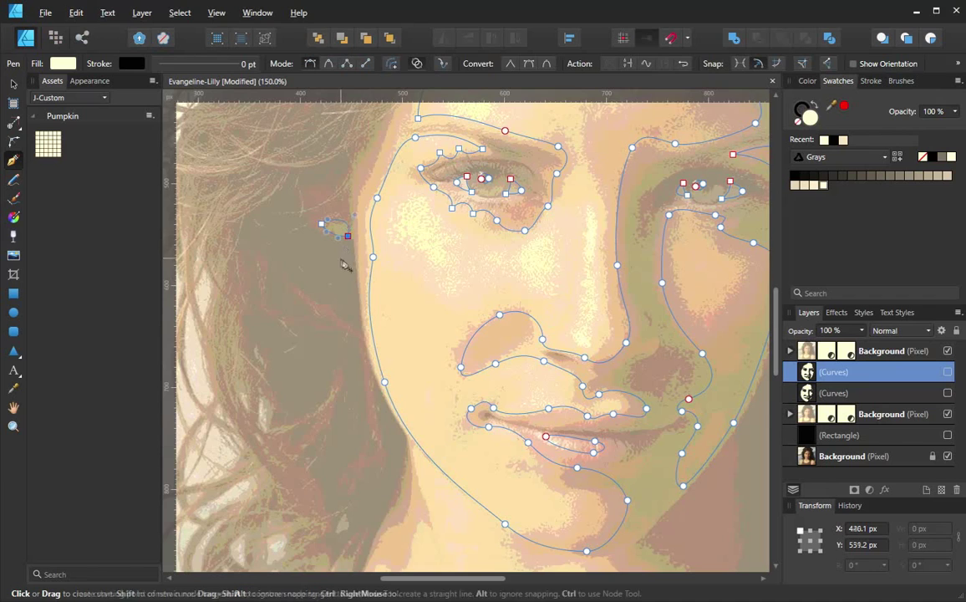
Step: Hide the upper posterized copy and trace a small highlight on the right ear with the Pen tool over the original photo
scroll(341, 263, right, 6)
click(948, 351)
click(563, 235)
click(584, 211)
click(577, 235)
click(563, 235)
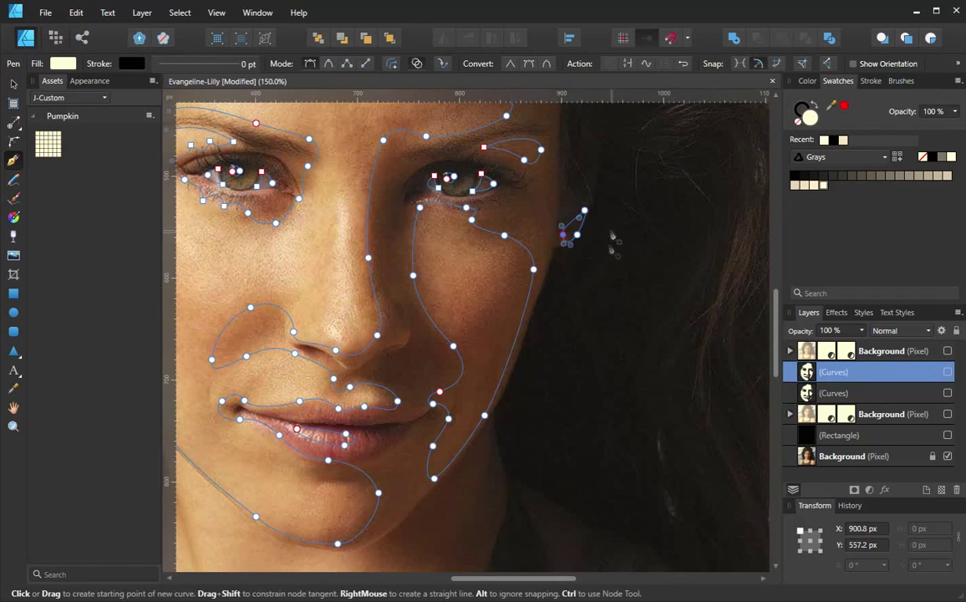
Step: Show the enlarged curves over the black rectangle and clear the curve selection
ctrl+alt+click(565, 371)
drag(564, 378, 611, 393)
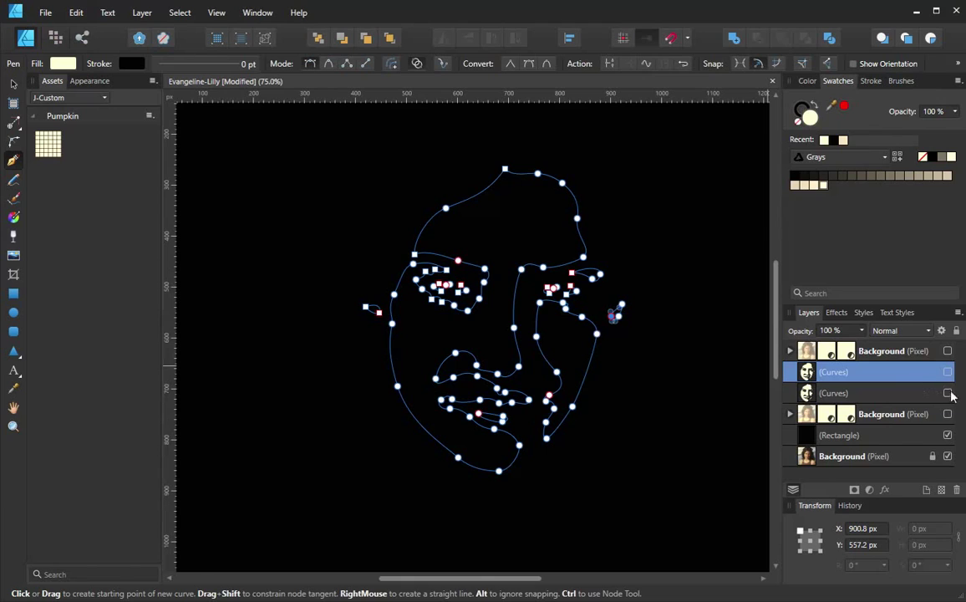
click(947, 372)
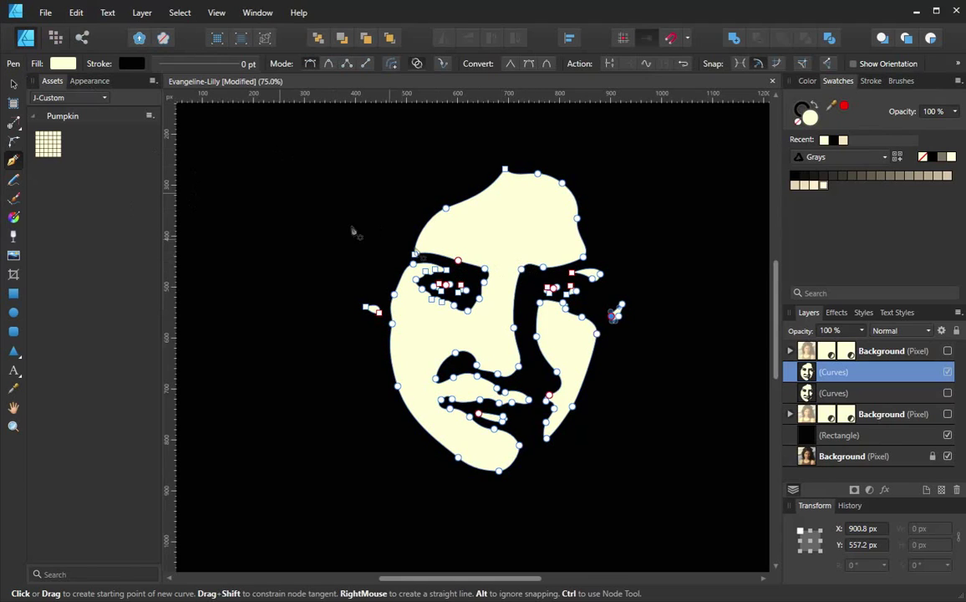
ctrl+click(658, 310)
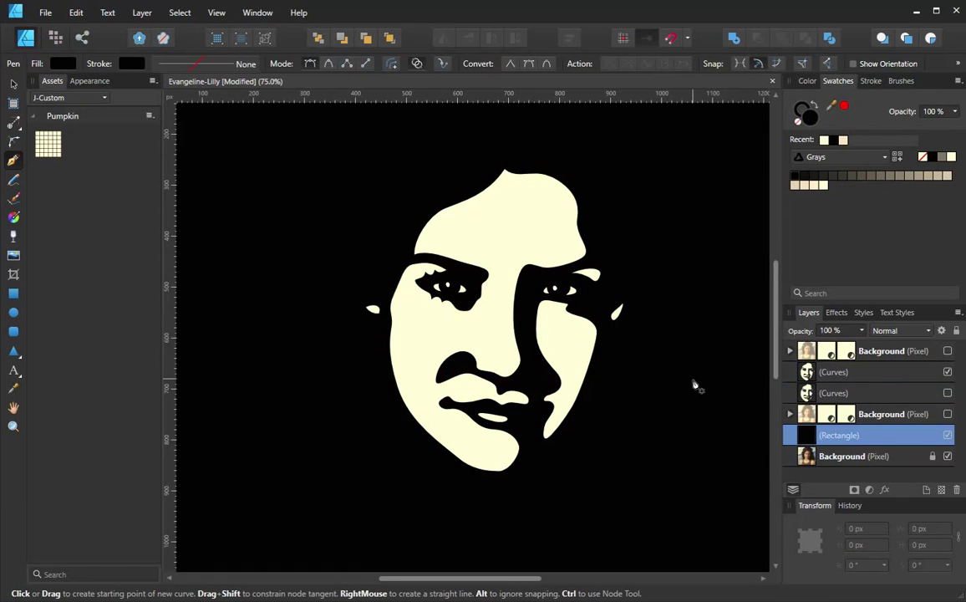
Step: Compare the first-tone curves with the enlarged duplicate by repeatedly hiding and showing the enlarged curves over them
click(947, 392)
click(948, 372)
click(947, 372)
click(948, 372)
click(947, 372)
click(948, 372)
click(948, 372)
click(948, 372)
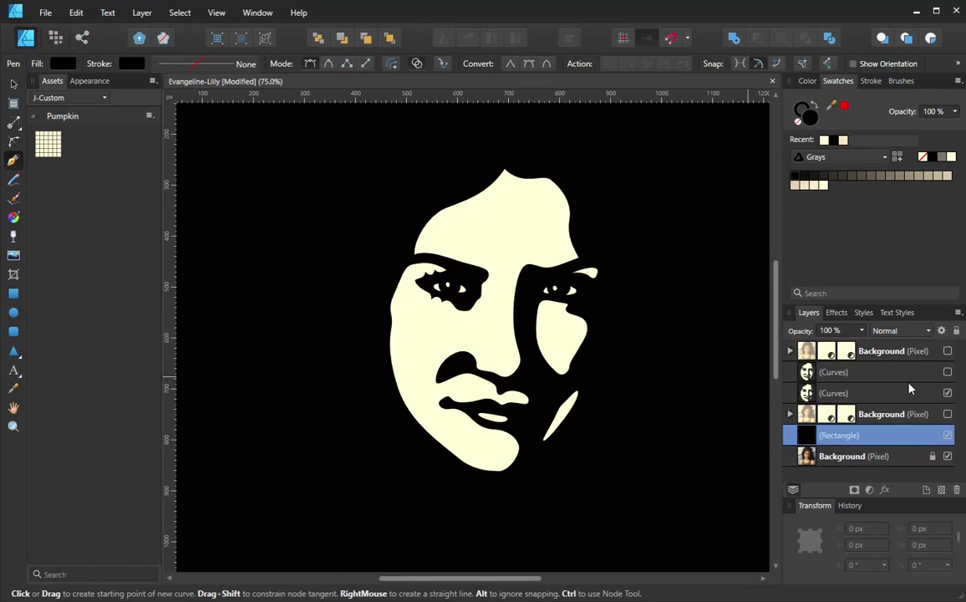
click(948, 373)
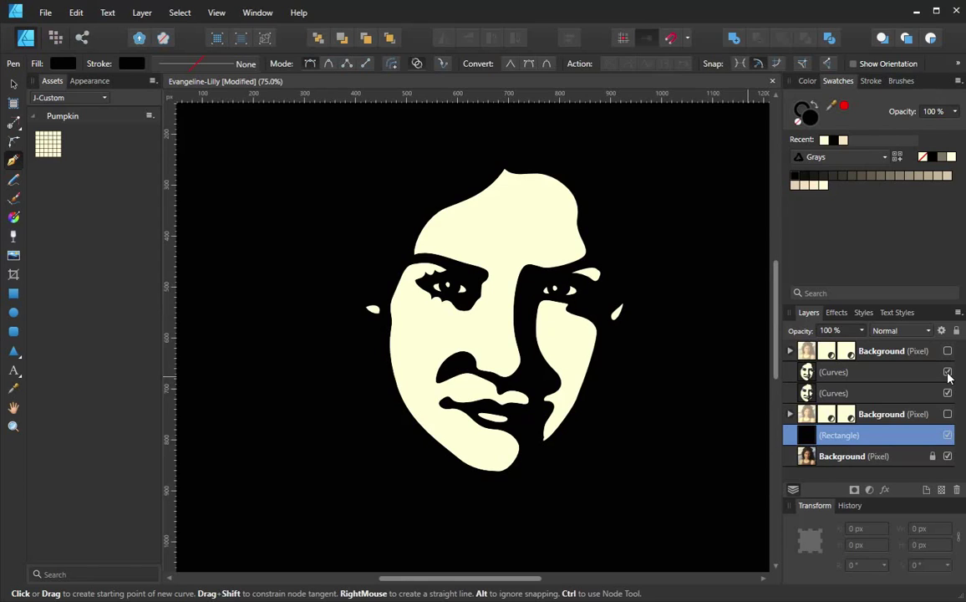
click(948, 373)
click(948, 373)
click(948, 373)
click(948, 372)
click(948, 373)
click(948, 373)
click(948, 373)
click(948, 373)
click(948, 373)
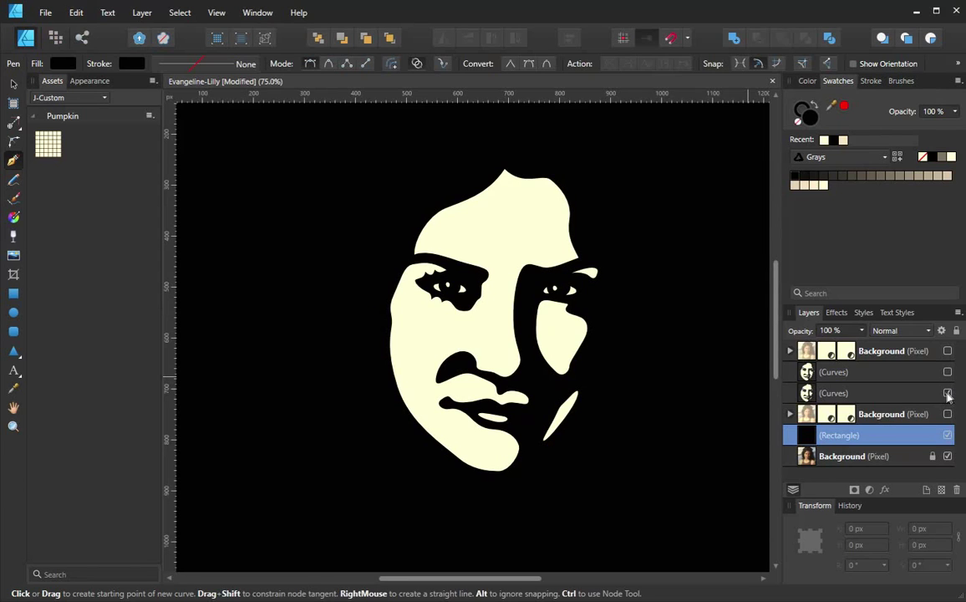
Step: Hide the first-tone curves, show the lower posterized copy, and check the enlarged curves against it before hiding them
click(947, 394)
click(948, 414)
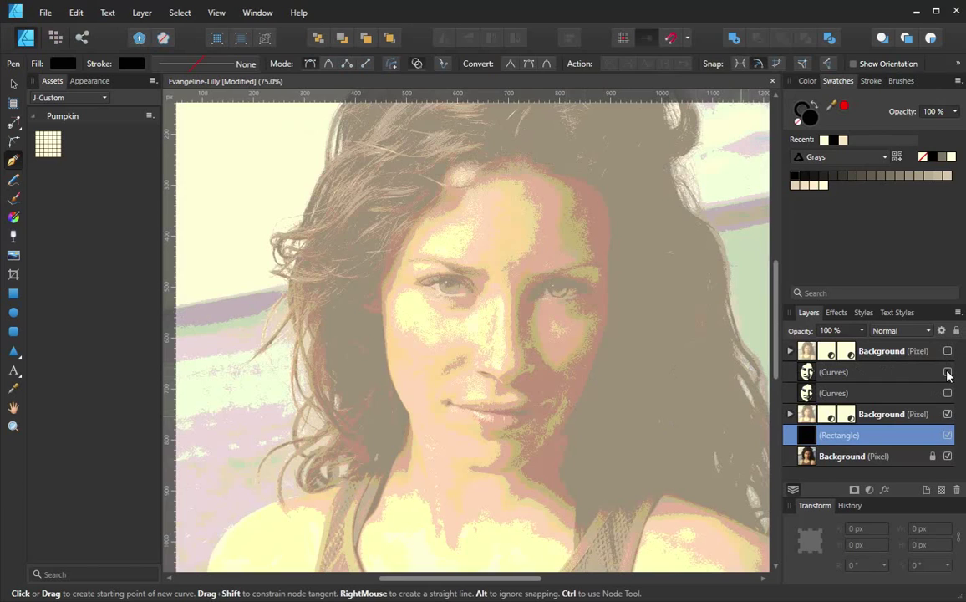
click(948, 372)
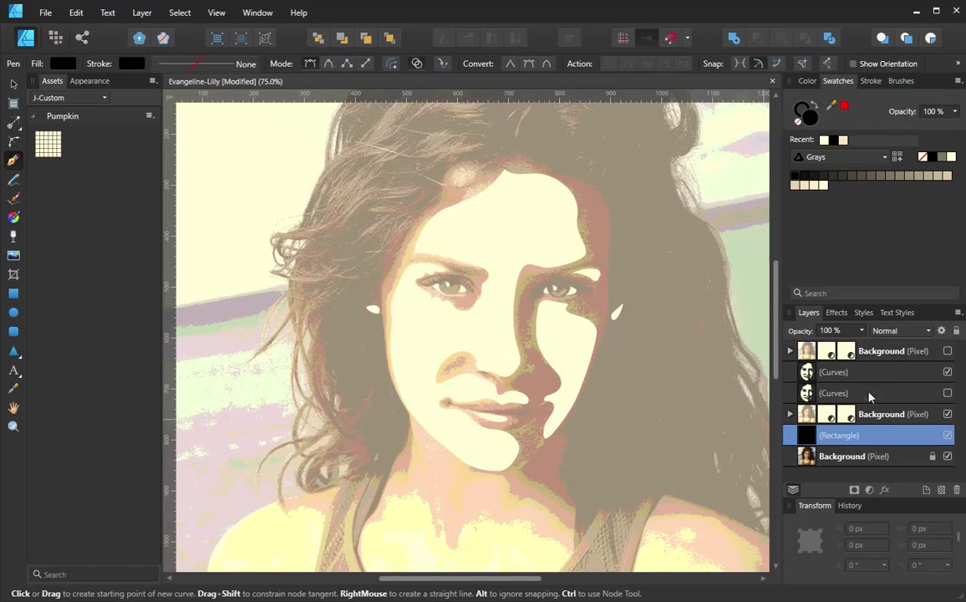
click(948, 373)
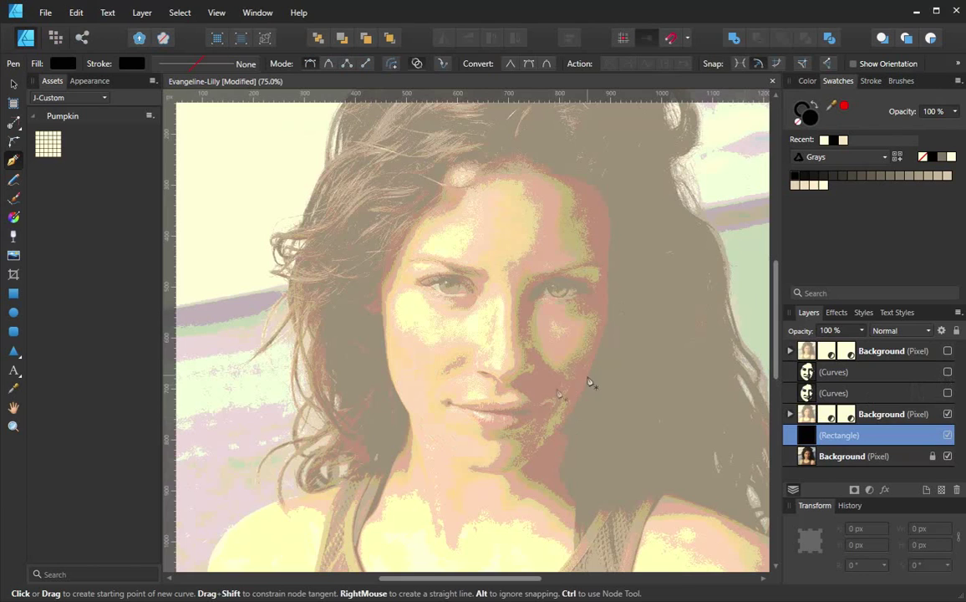
Step: Select the hidden enlarged curves and show the upper posterized copy as a tracing guide
click(850, 379)
key(ctrl+space)
click(560, 377)
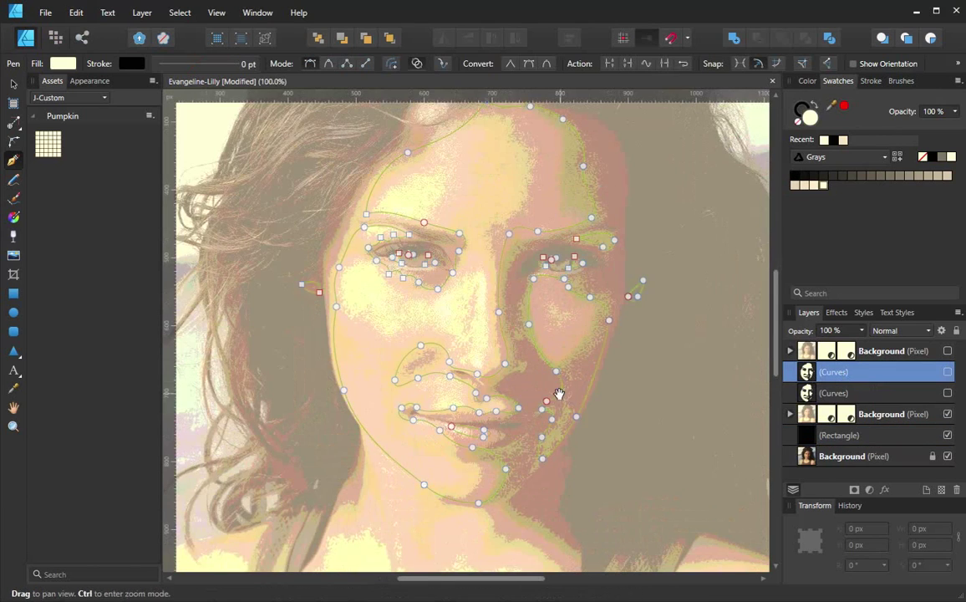
drag(560, 376, 544, 350)
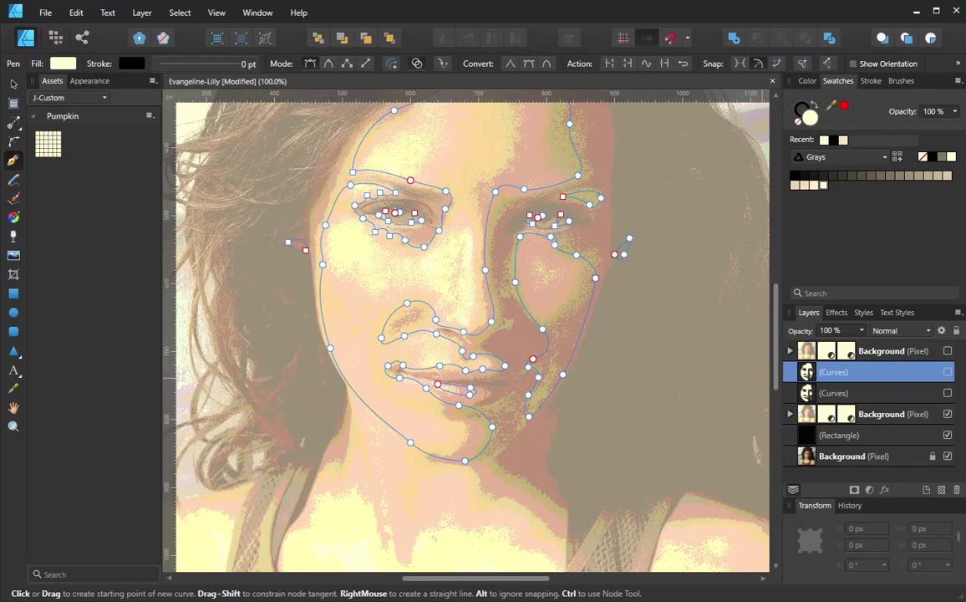
click(948, 351)
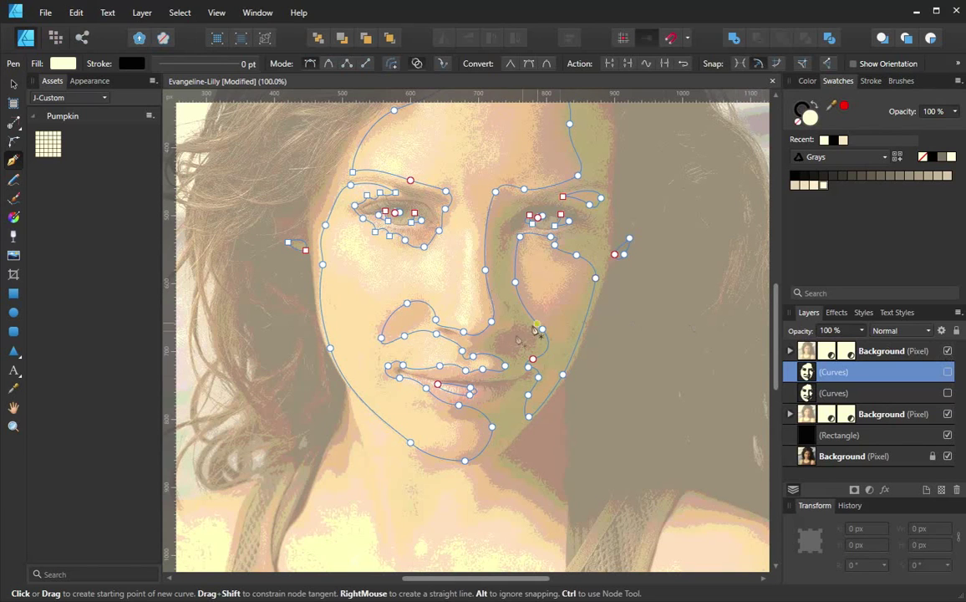
Step: Open the enlarged curves' outline at the nose by removing the node at the nose tip's right side
key(z)
click(506, 341)
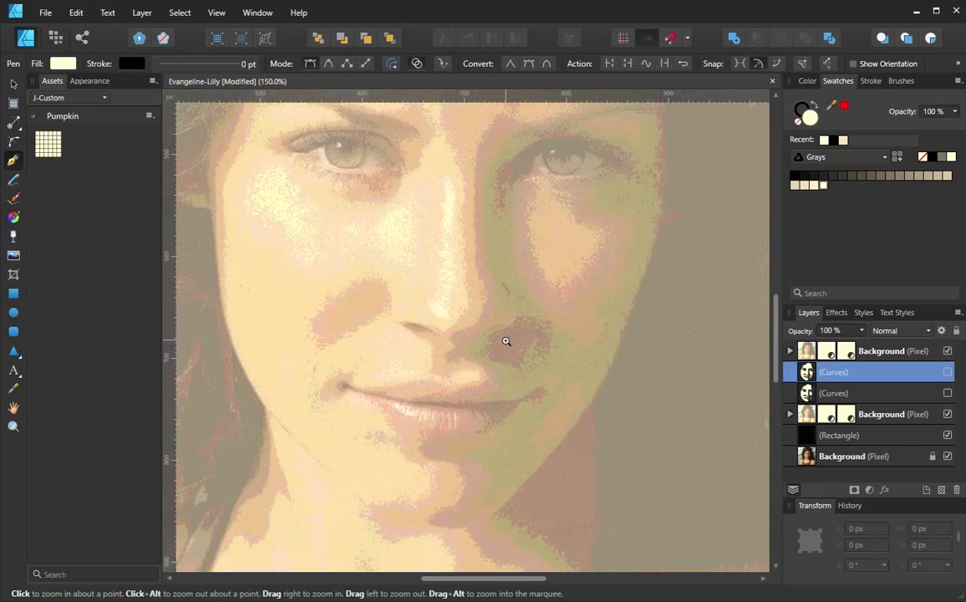
click(505, 341)
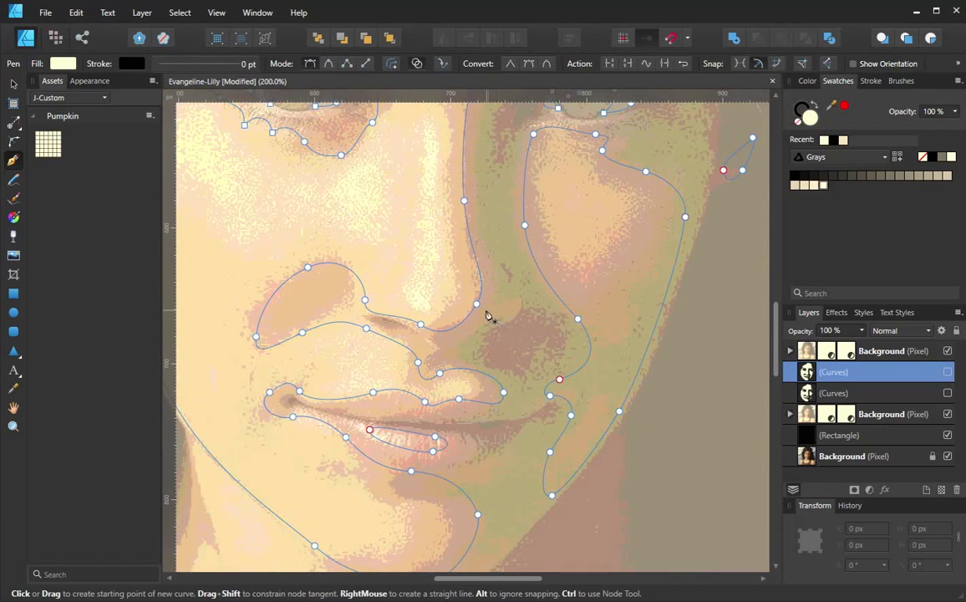
click(477, 306)
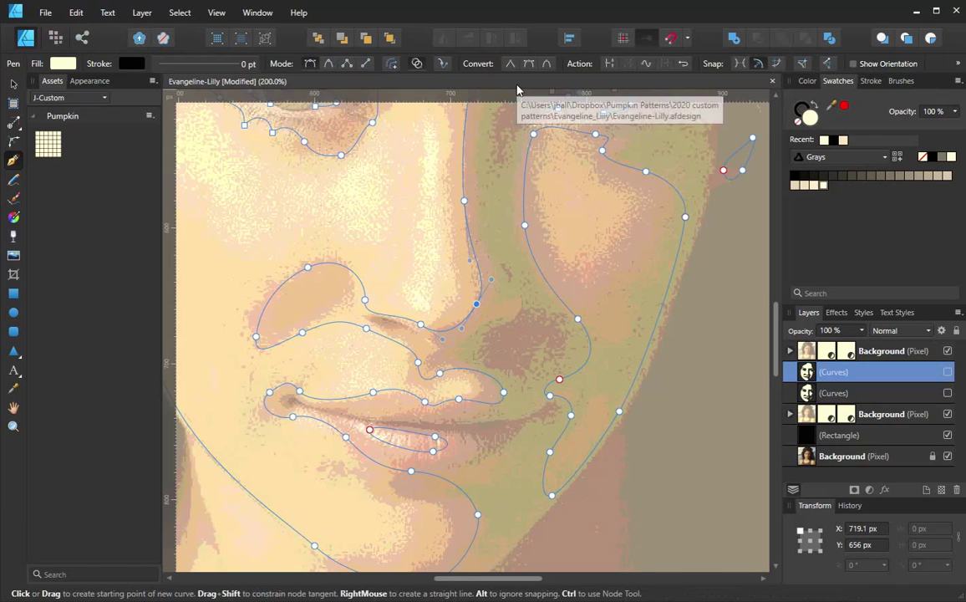
key(Escape)
click(477, 306)
click(504, 297)
key(ctrl+z)
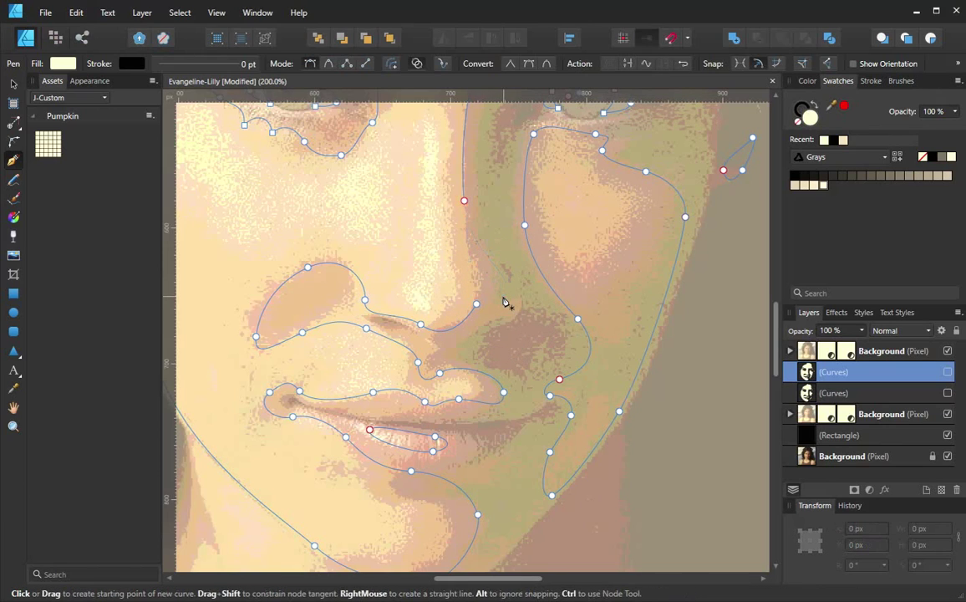
click(477, 306)
key(ctrl+z)
Step: Redraw the outline under the nose and out around the right nostril with the Pen tool, rejoining it to the bridge curve
click(420, 325)
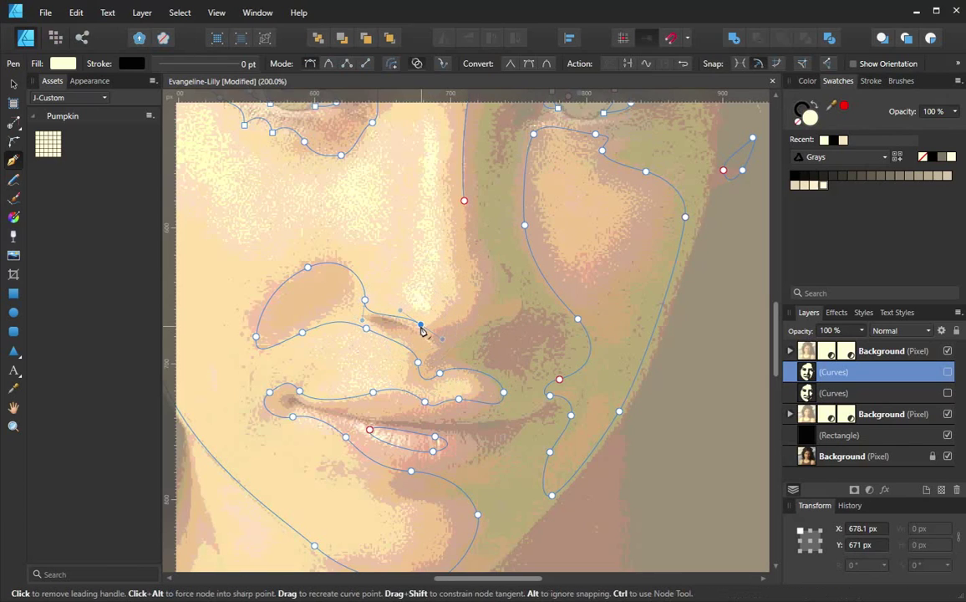
drag(422, 331, 436, 339)
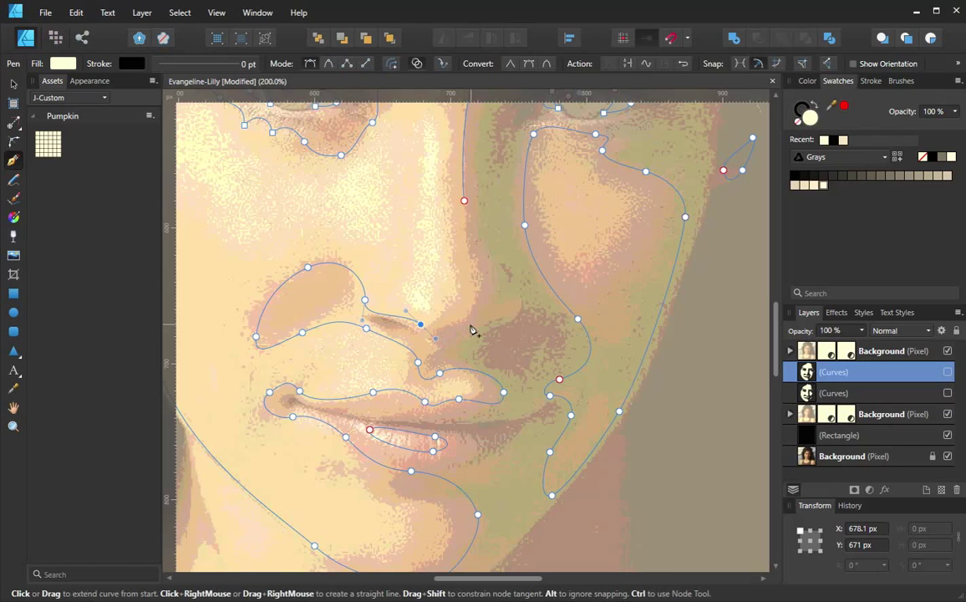
drag(471, 326, 511, 275)
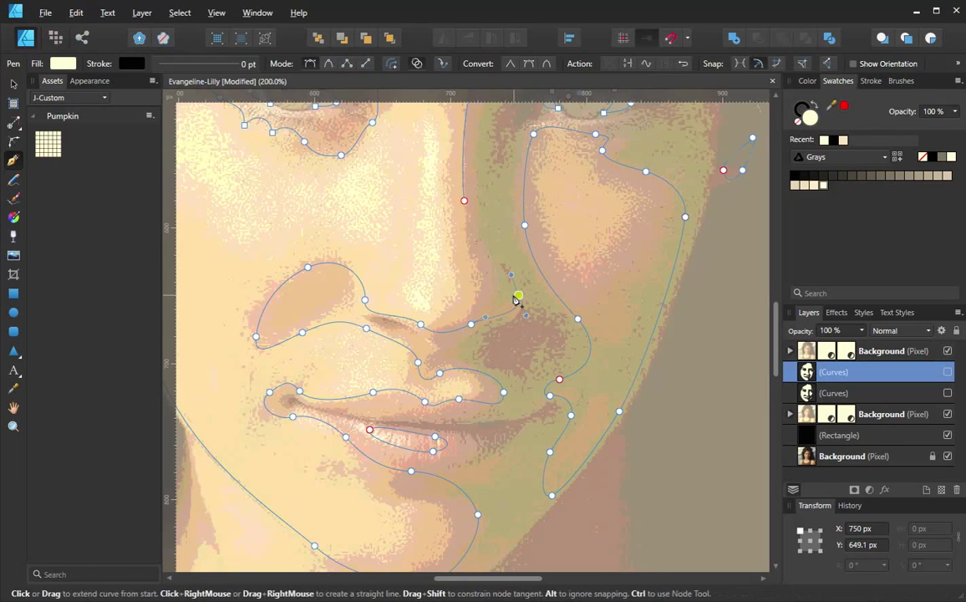
click(519, 297)
mouse_move(485, 287)
mouse_down()
mouse_move(478, 266)
mouse_move(485, 276)
mouse_move(487, 267)
mouse_up()
drag(464, 187, 464, 156)
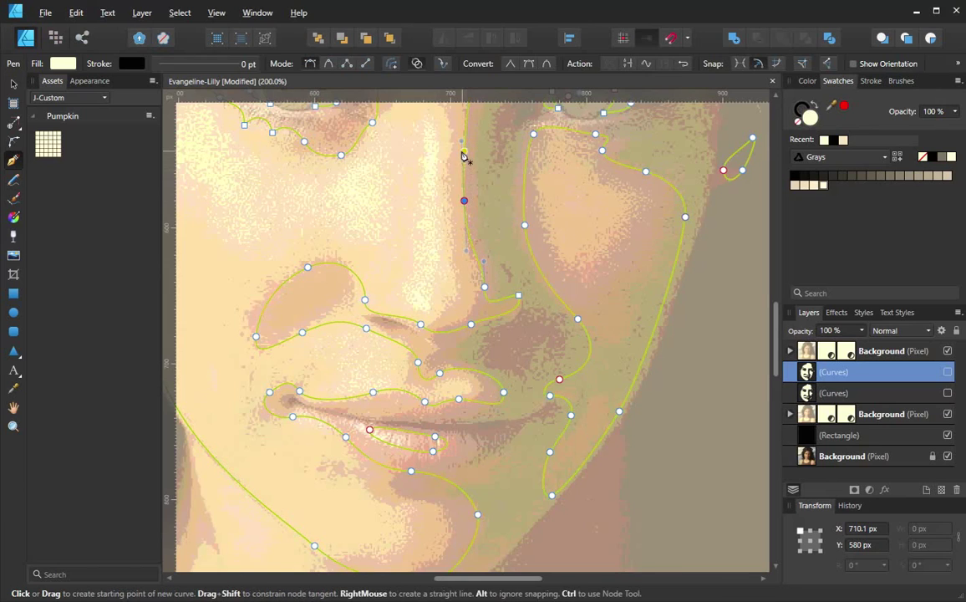
Step: Fine-tune the new nodes under the nose, at the nostril's outer corner and beside the nose, and deselect the curves
drag(470, 326, 484, 316)
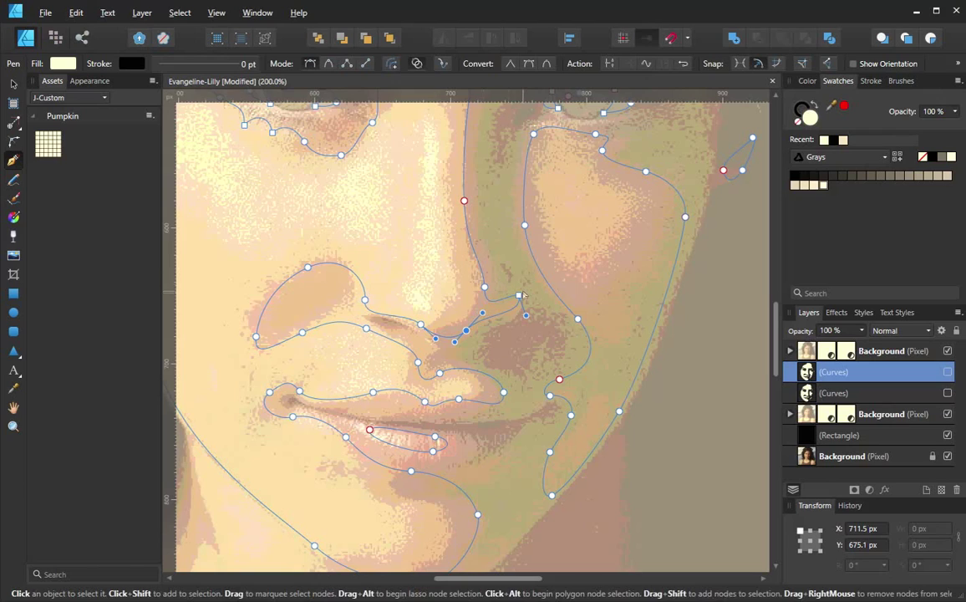
drag(519, 297, 515, 301)
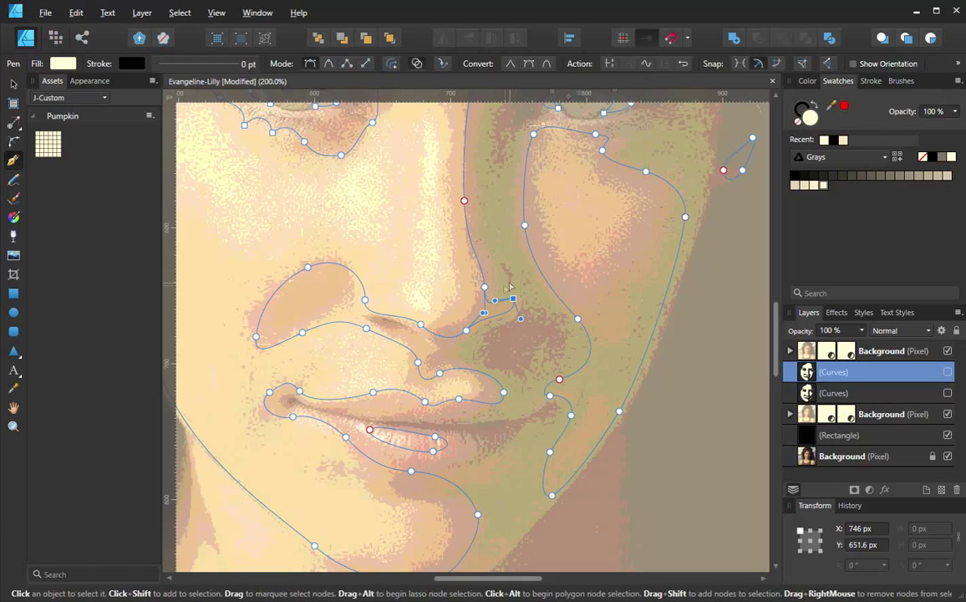
drag(484, 286, 484, 279)
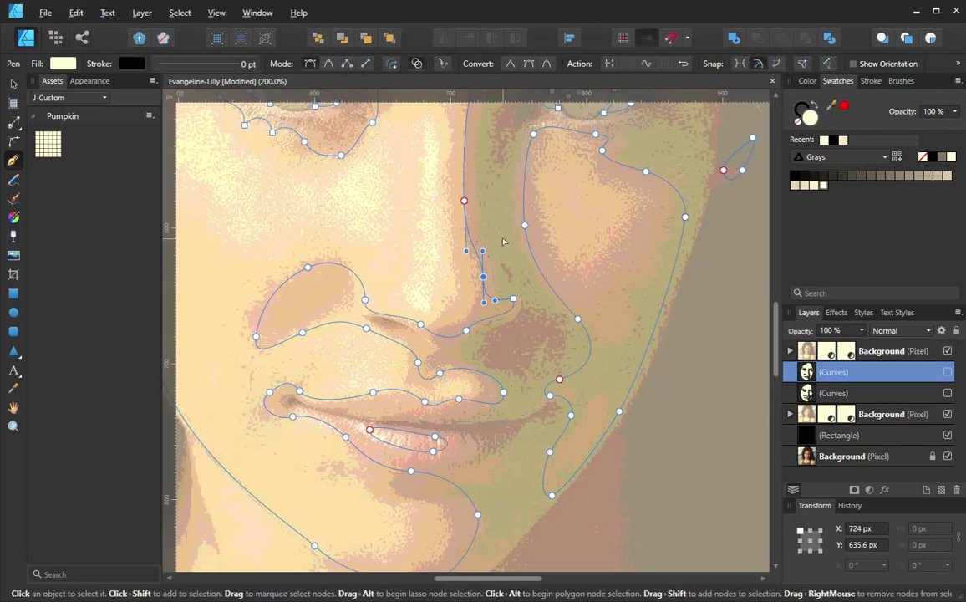
key(Escape)
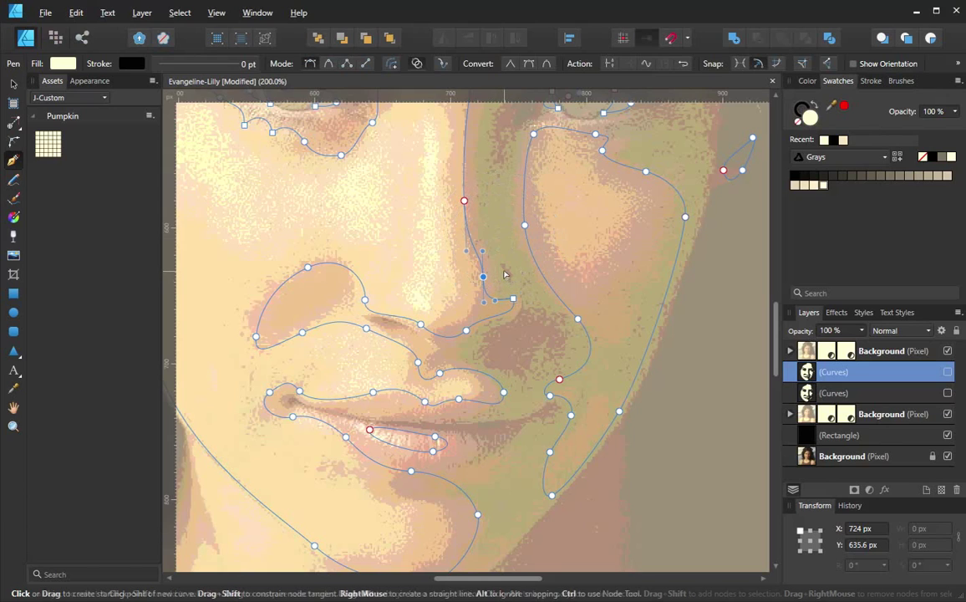
key(ctrl)
ctrl+click(504, 275)
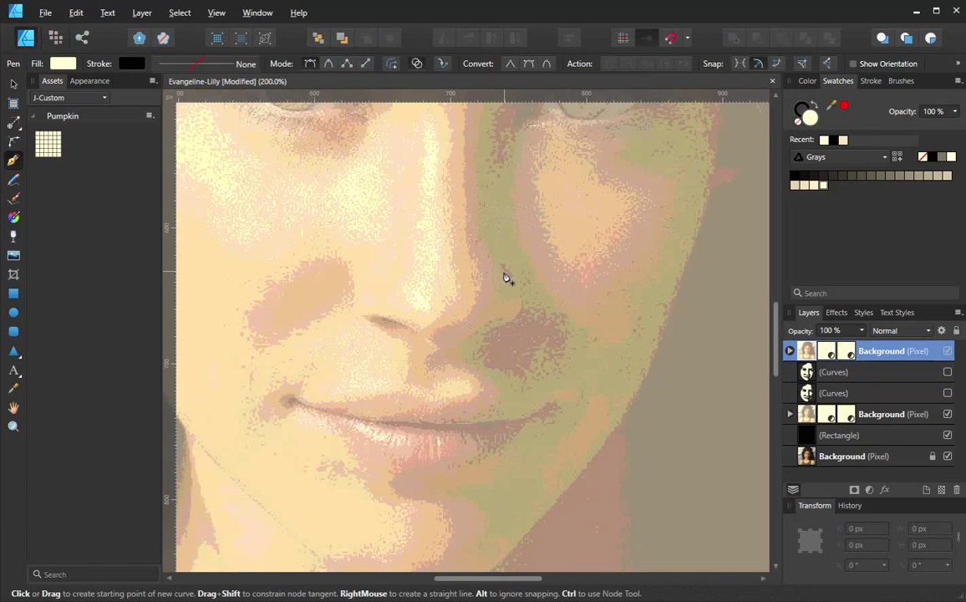
Step: Hide both posterized copies and show the enlarged curves on the black rectangle
click(946, 373)
alt+click(498, 352)
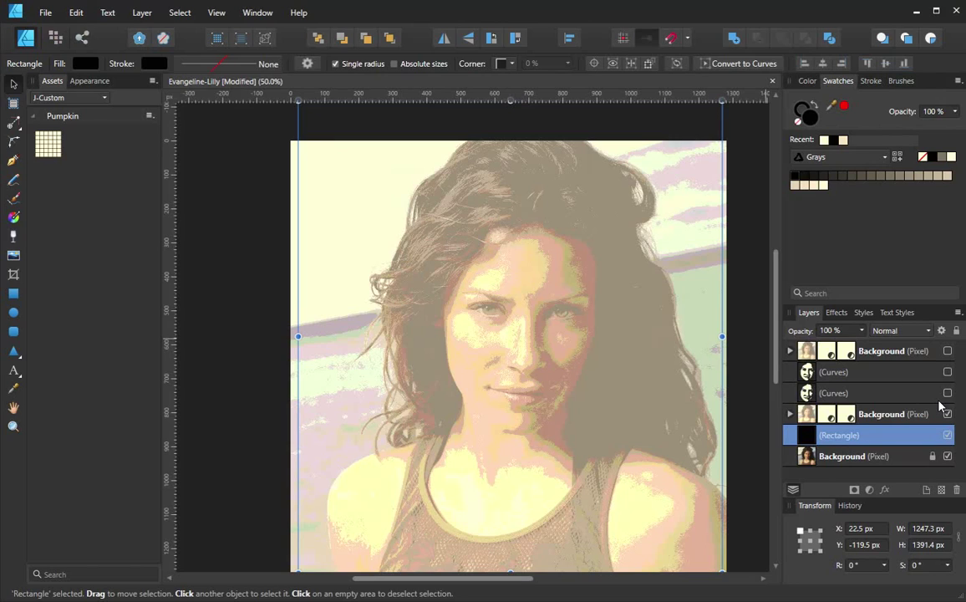
click(947, 414)
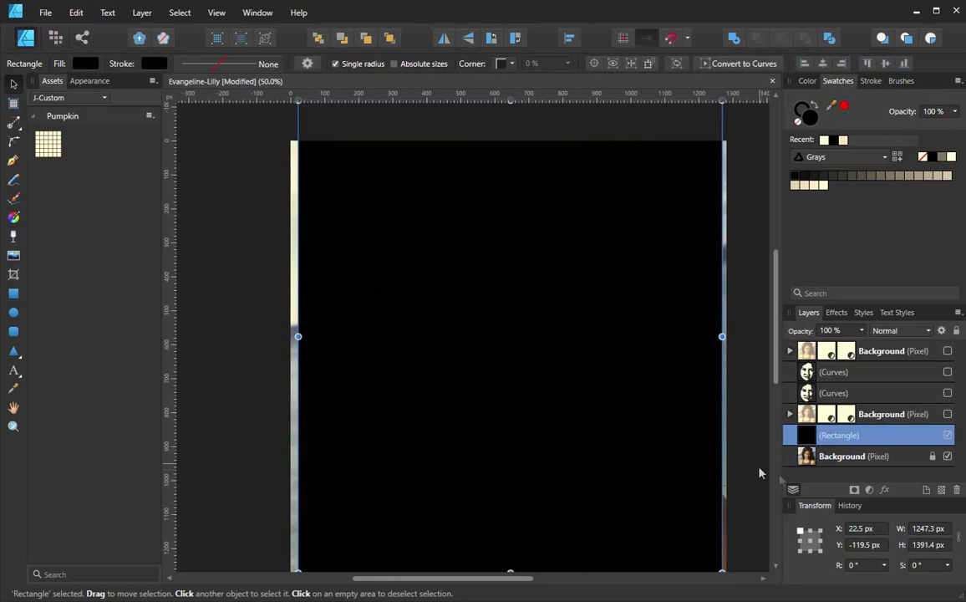
click(947, 372)
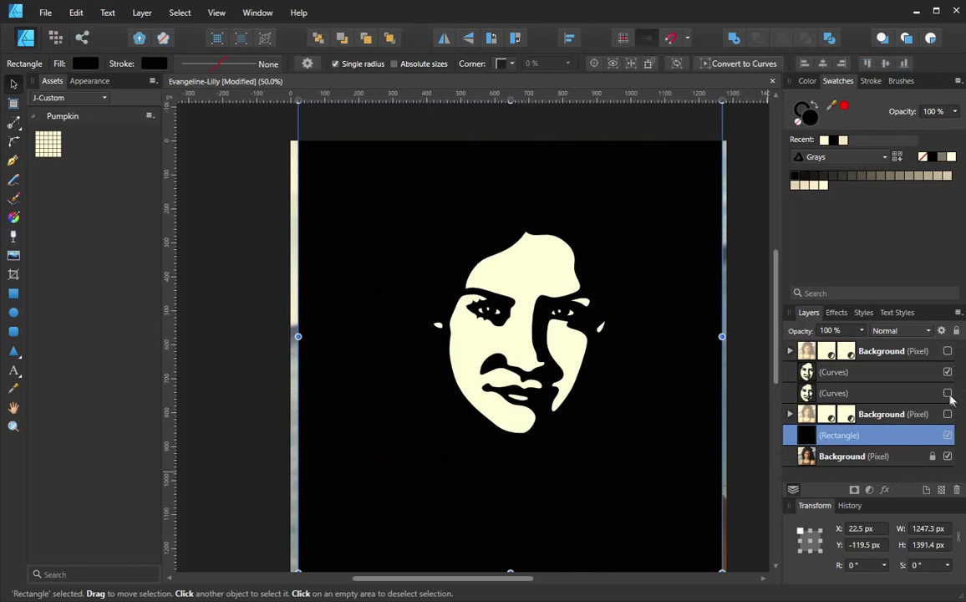
Step: Alternate the visibility of the two curve layers to compare the reshaped nose and face edges, ending on the first-tone curves close up
click(947, 393)
click(947, 393)
click(947, 393)
click(948, 394)
click(948, 372)
click(948, 372)
click(948, 372)
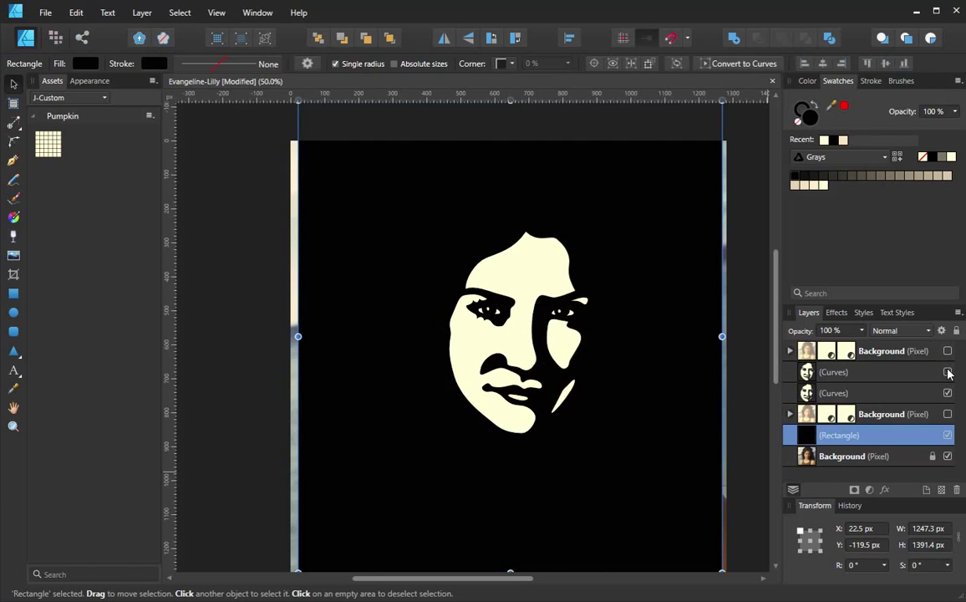
click(948, 372)
click(948, 372)
click(948, 372)
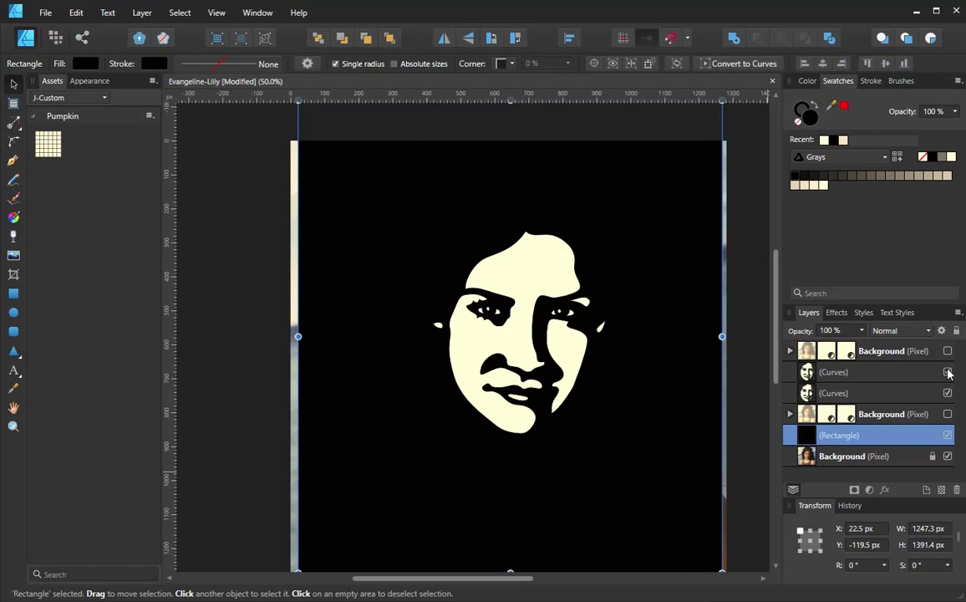
click(948, 373)
click(948, 373)
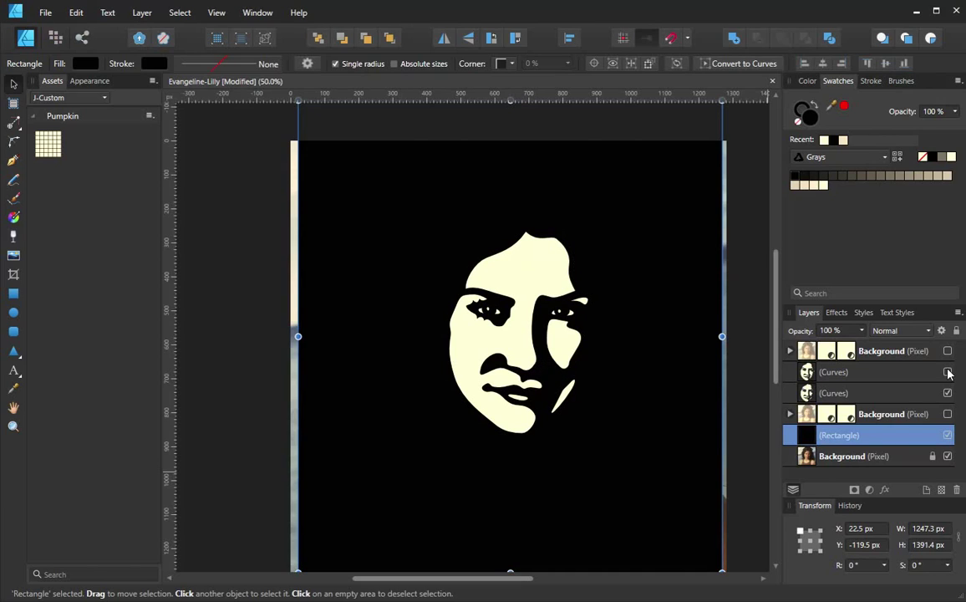
click(948, 373)
click(948, 373)
click(948, 373)
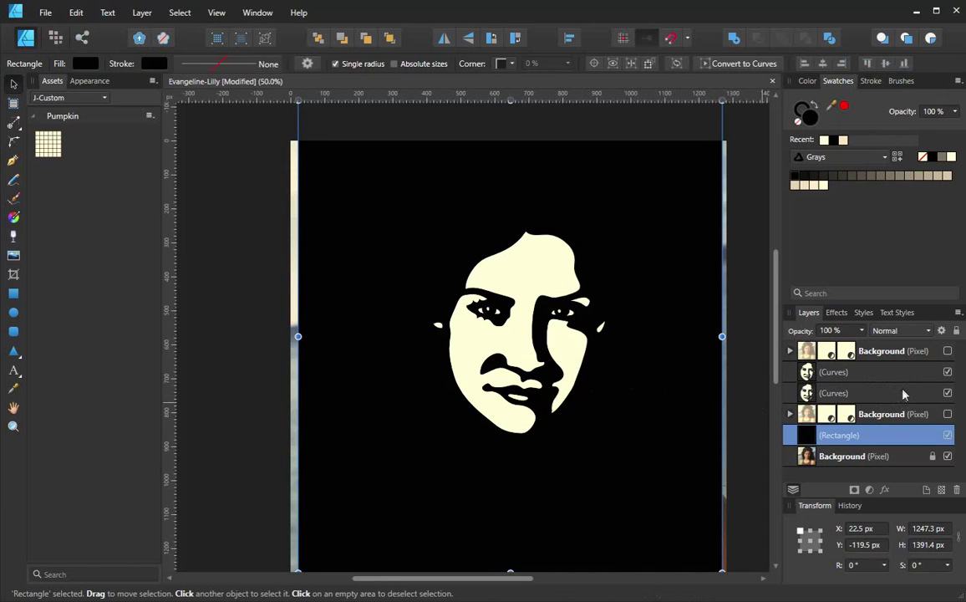
click(948, 373)
key(ctrl+space)
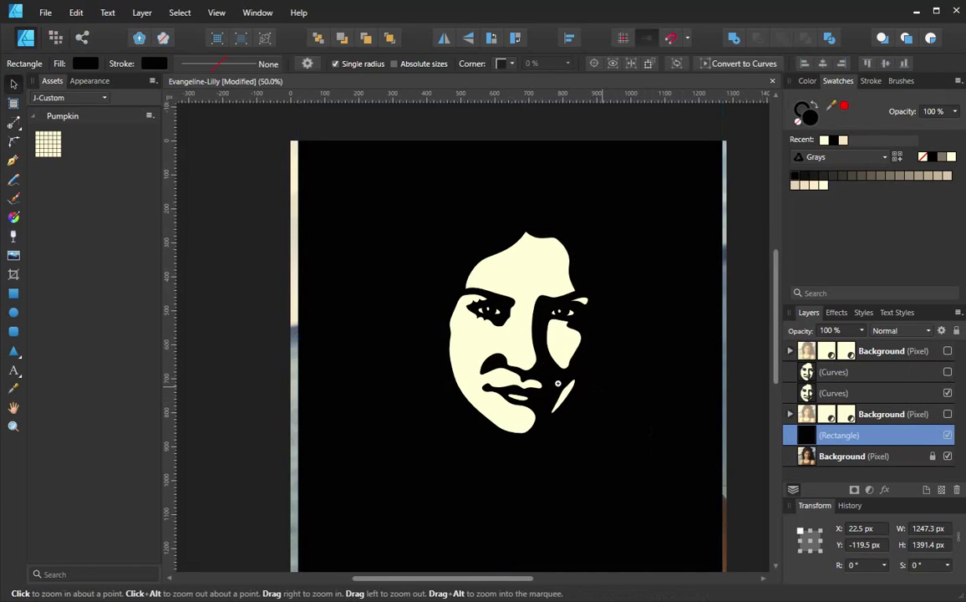
click(557, 384)
click(535, 367)
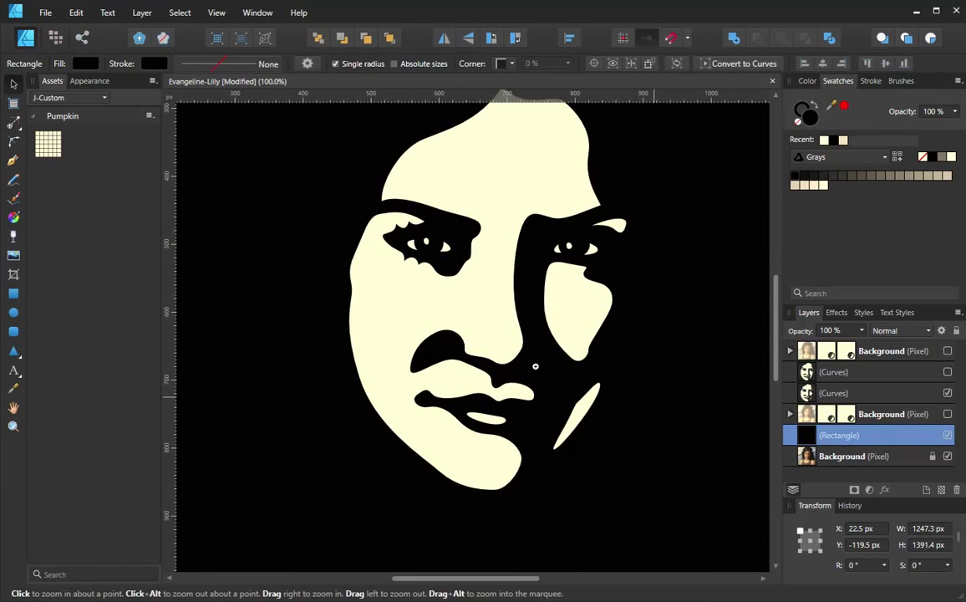
Step: Show both posterized copies with the first-tone curves and black rectangle hidden, select the enlarged curves and save the document
click(948, 393)
click(948, 414)
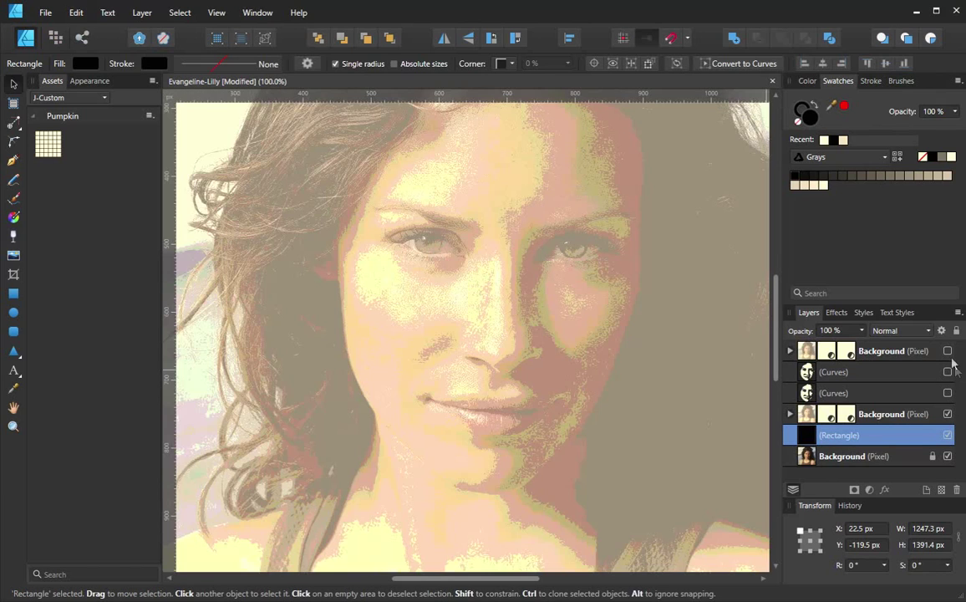
click(948, 351)
click(947, 435)
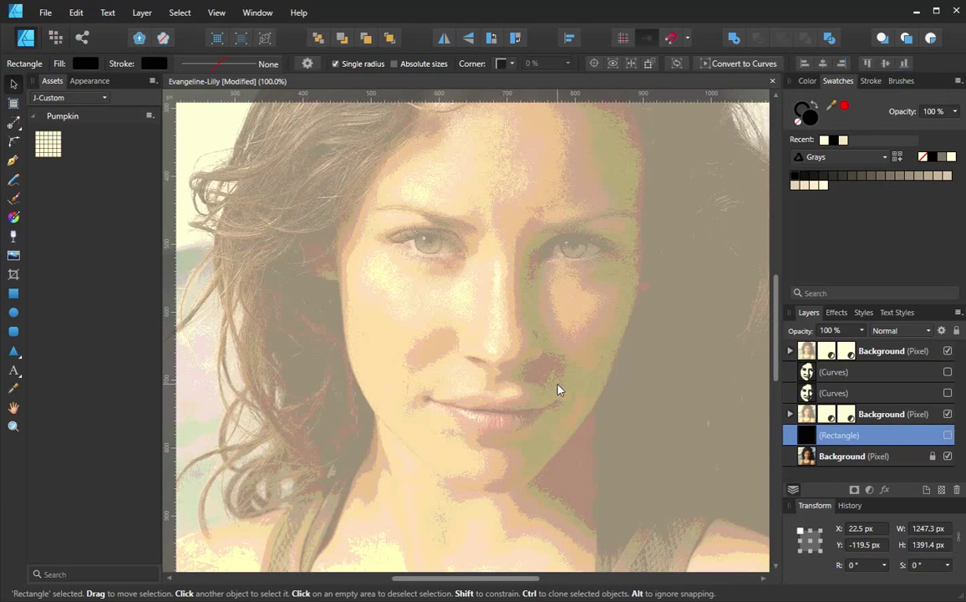
click(882, 378)
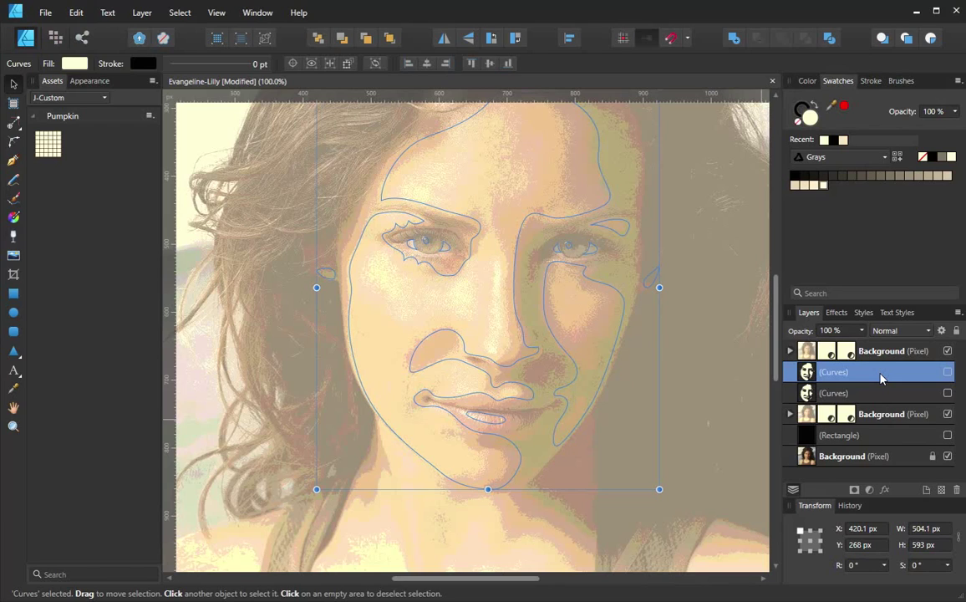
key(ctrl+s)
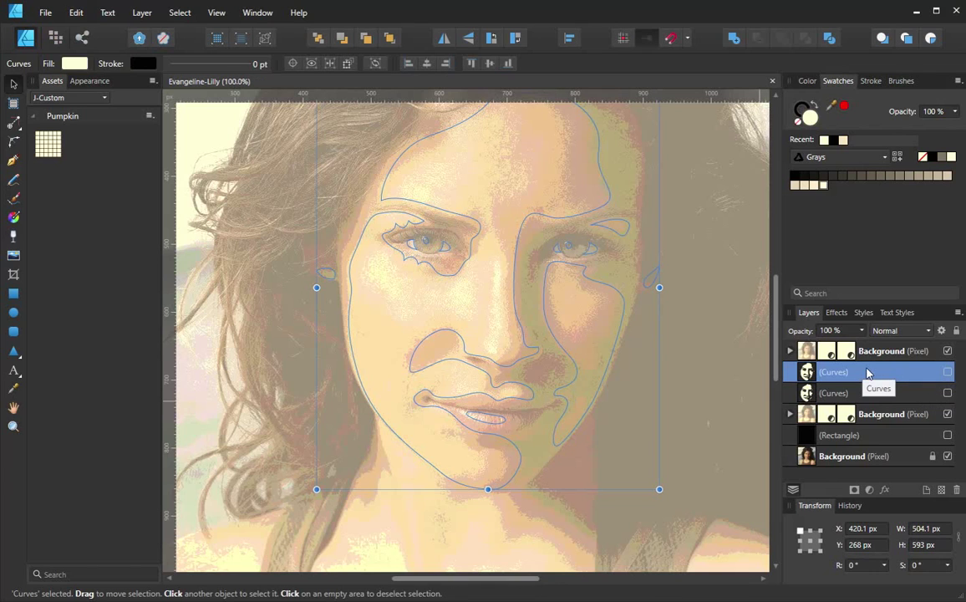
Step: Adjust the node under the nose and open the right cheek outline by deleting a node beside the mouth corner
key(p)
click(538, 346)
key(ctrl+z)
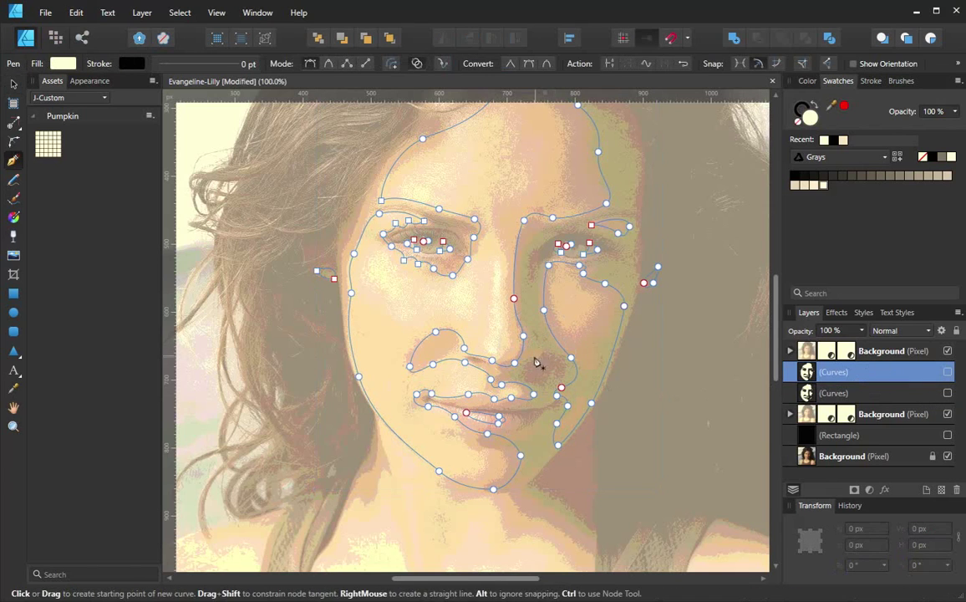
ctrl+click(531, 358)
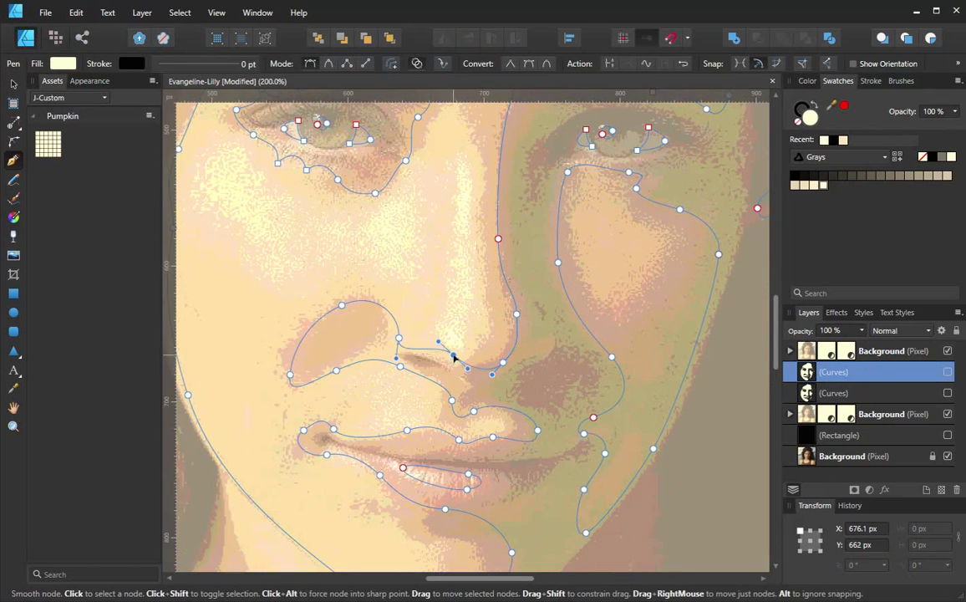
drag(503, 362, 484, 287)
drag(541, 307, 529, 301)
click(519, 364)
key(Delete)
key(Escape)
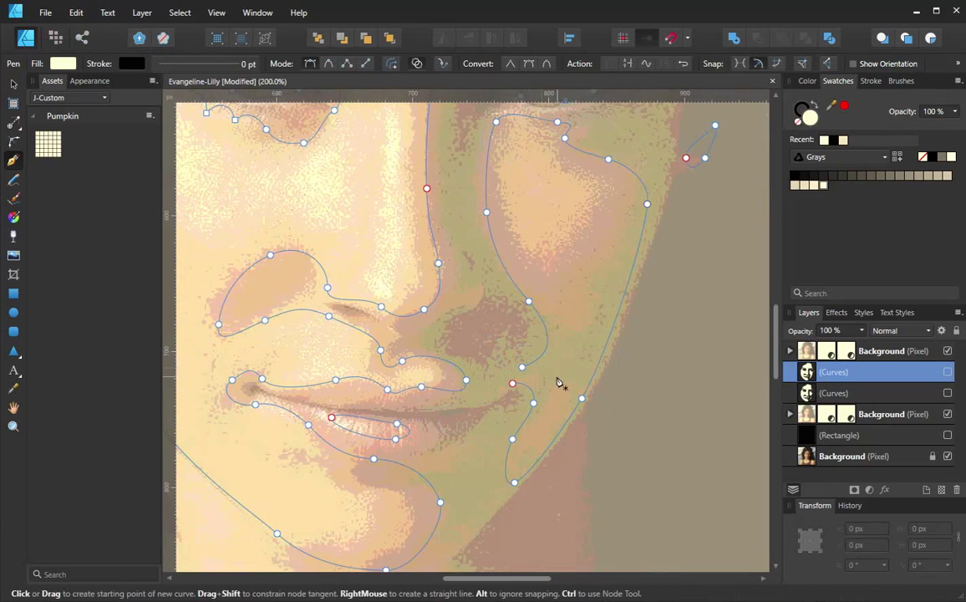
Step: Rejoin the open cheek outline beside the mouth corner and shift its inner-edge nodes toward the nose
click(522, 368)
click(513, 383)
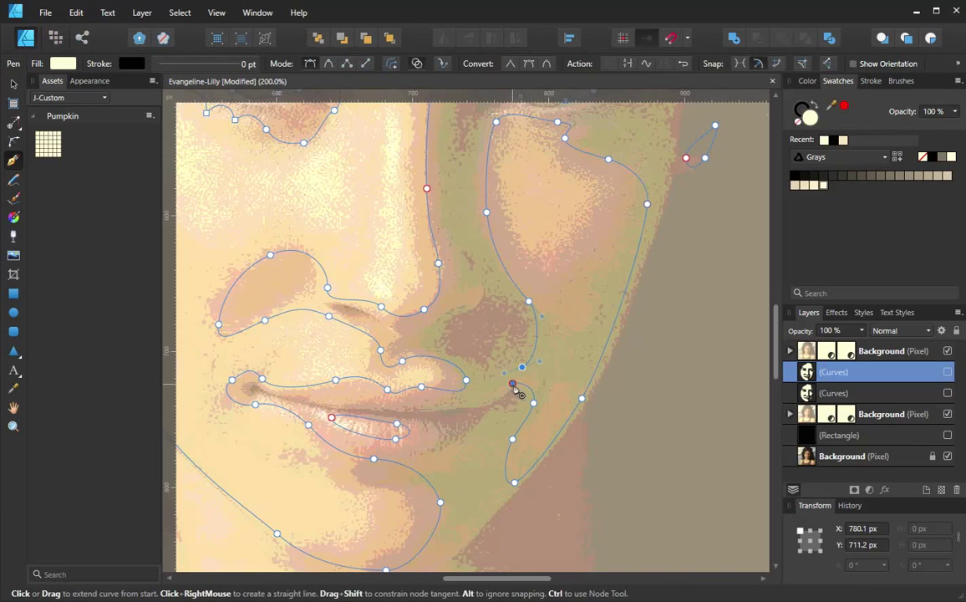
click(520, 363)
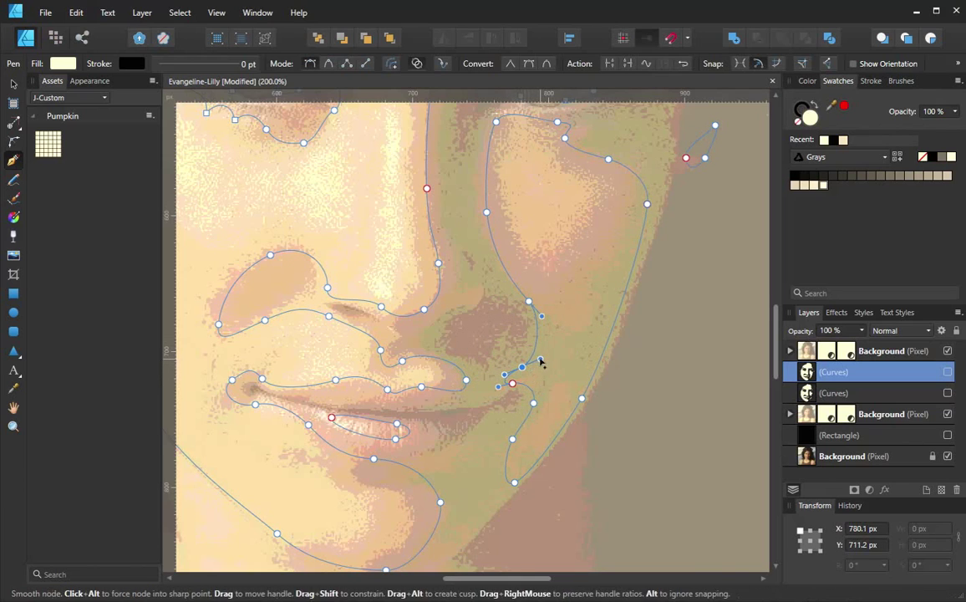
drag(529, 302, 520, 291)
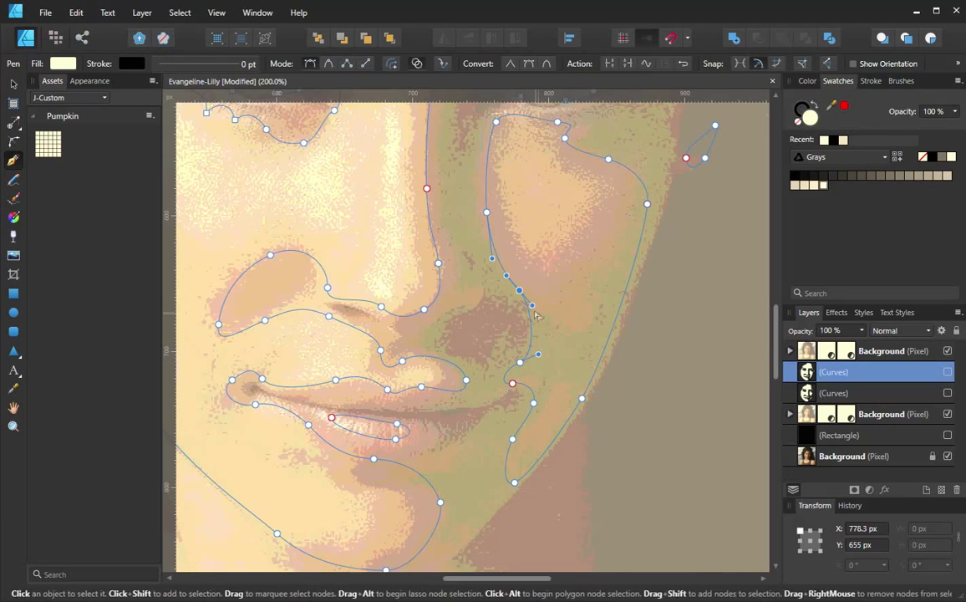
Step: Compare the cheek with the lower posterized copy, and reshape the notch in the outline just under the right eye
scroll(518, 284, up, 2)
scroll(518, 284, right, 1)
click(463, 260)
click(948, 351)
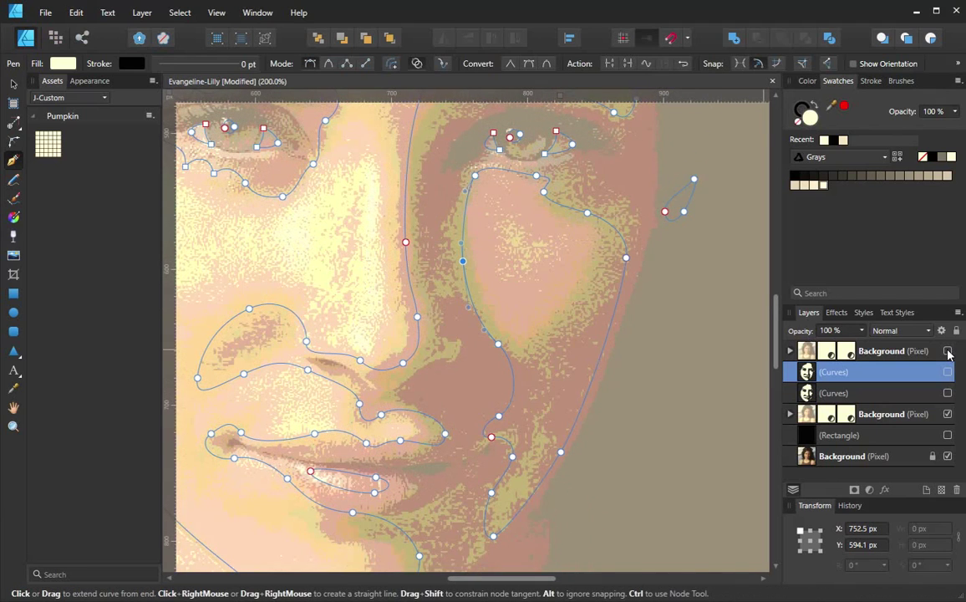
click(948, 351)
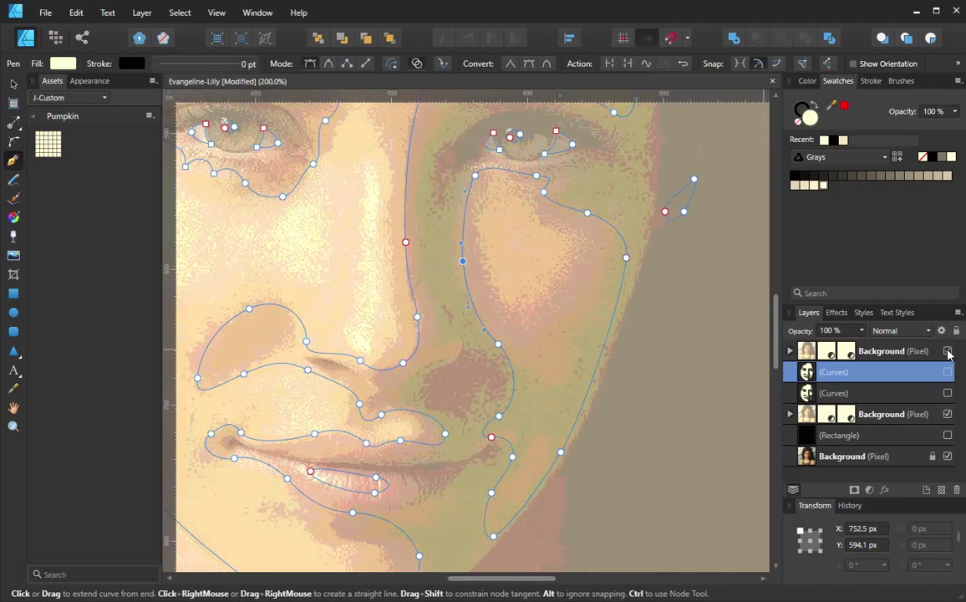
ctrl+click(545, 193)
drag(562, 179, 590, 178)
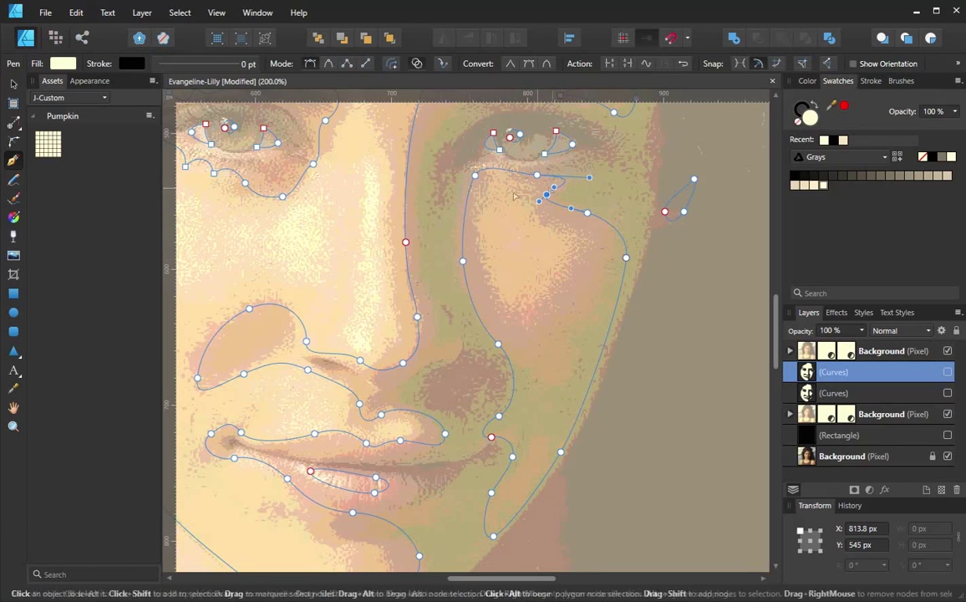
Step: Break the chin outline and delete the node on its right side
drag(516, 197, 572, 298)
drag(539, 208, 546, 341)
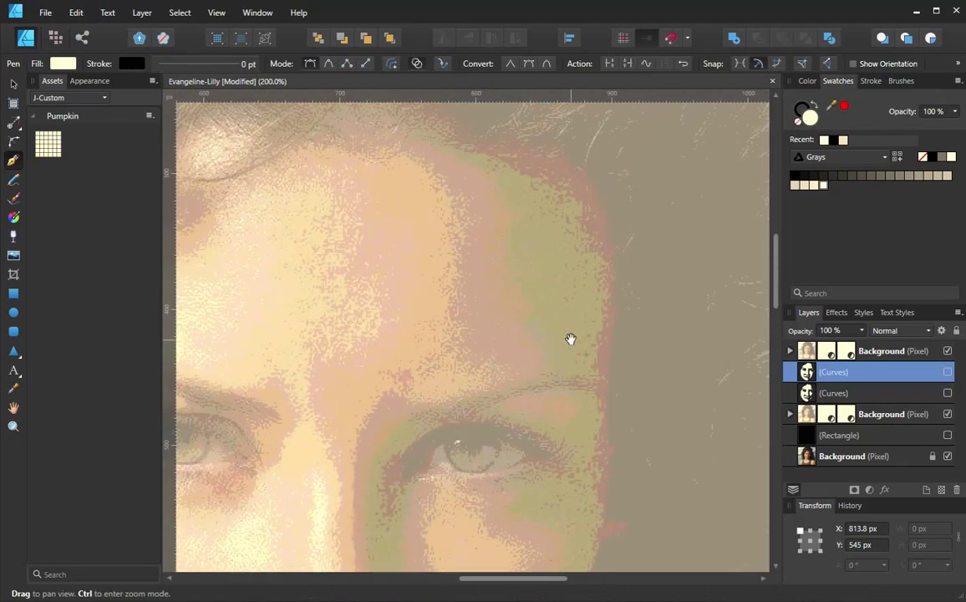
drag(471, 337, 592, 128)
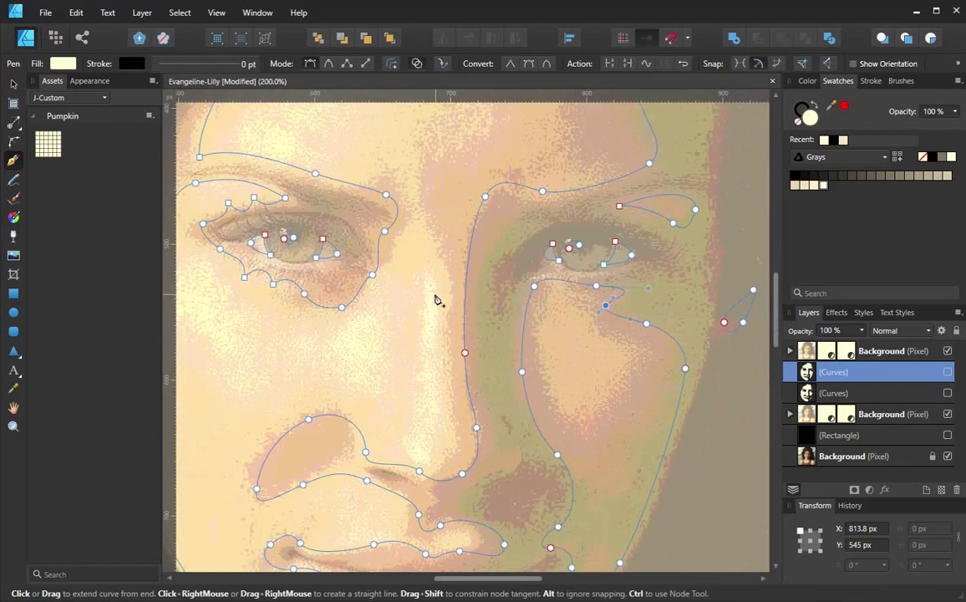
drag(412, 314, 465, 186)
ctrl+alt+click(483, 375)
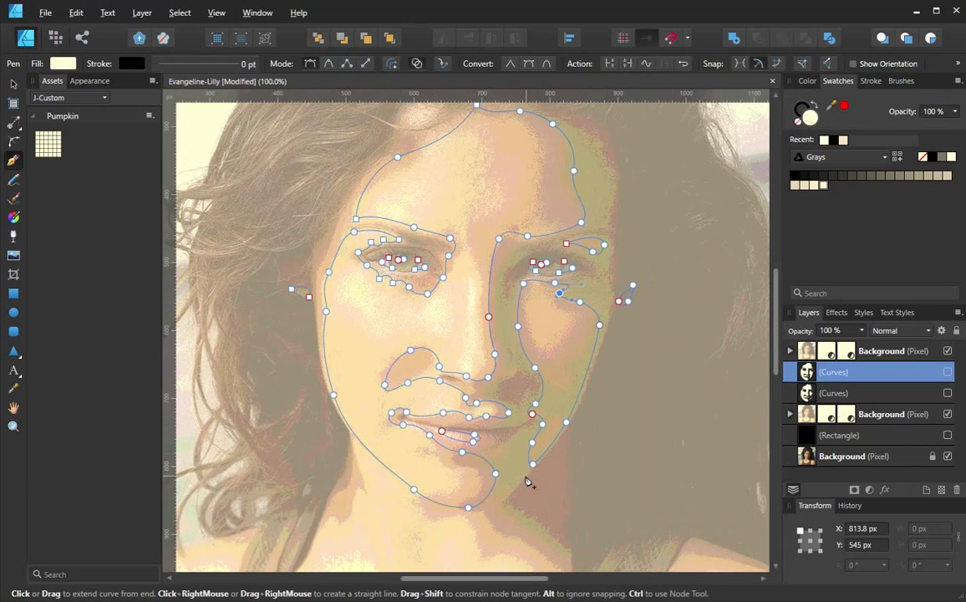
drag(497, 480, 510, 435)
ctrl+click(511, 435)
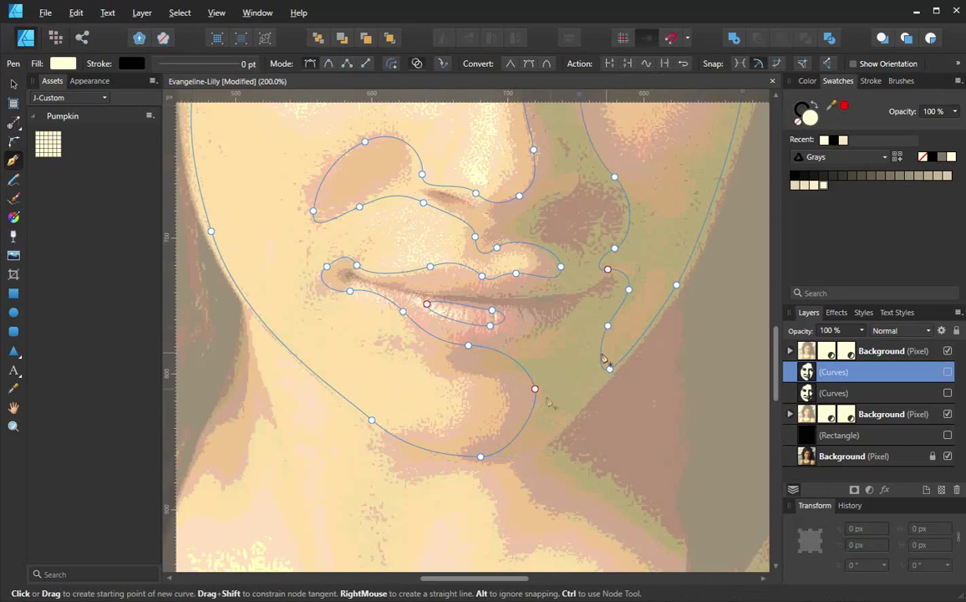
key(Delete)
Step: Redraw the chin outline with the Pen tool around a wider right side and up under the lower lip, rejoining it to the lip curve
click(481, 457)
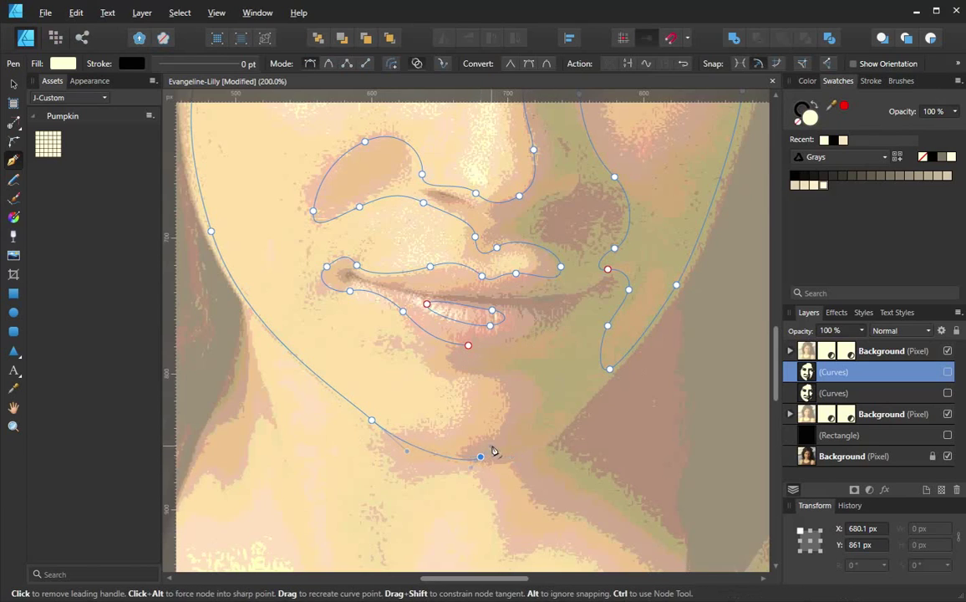
click(516, 459)
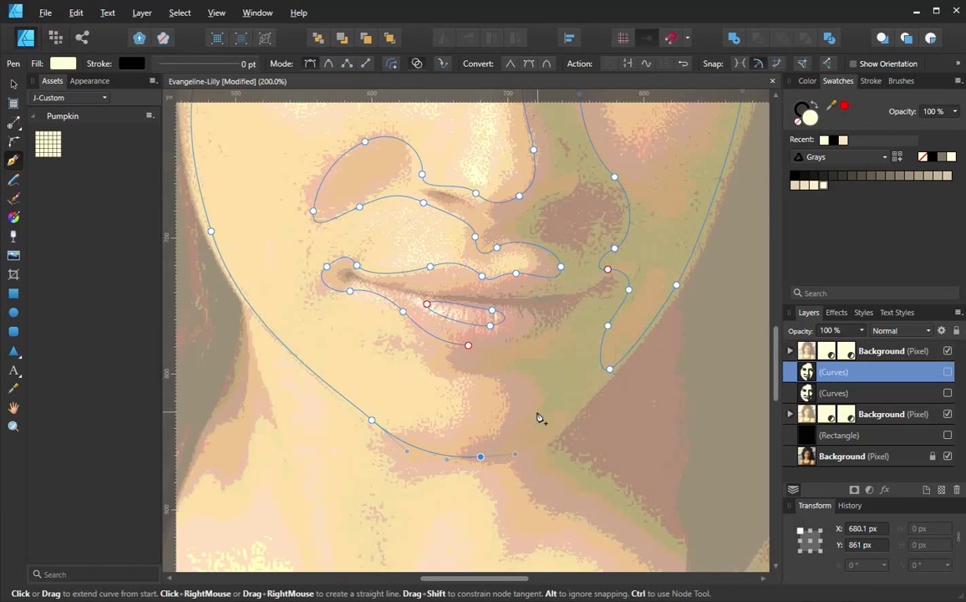
drag(541, 400, 514, 356)
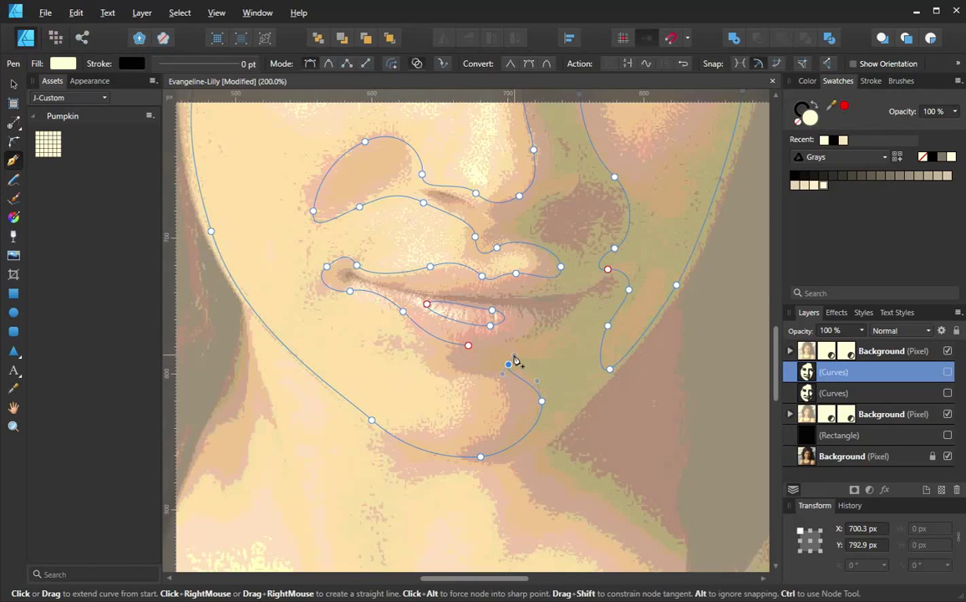
drag(554, 332, 557, 335)
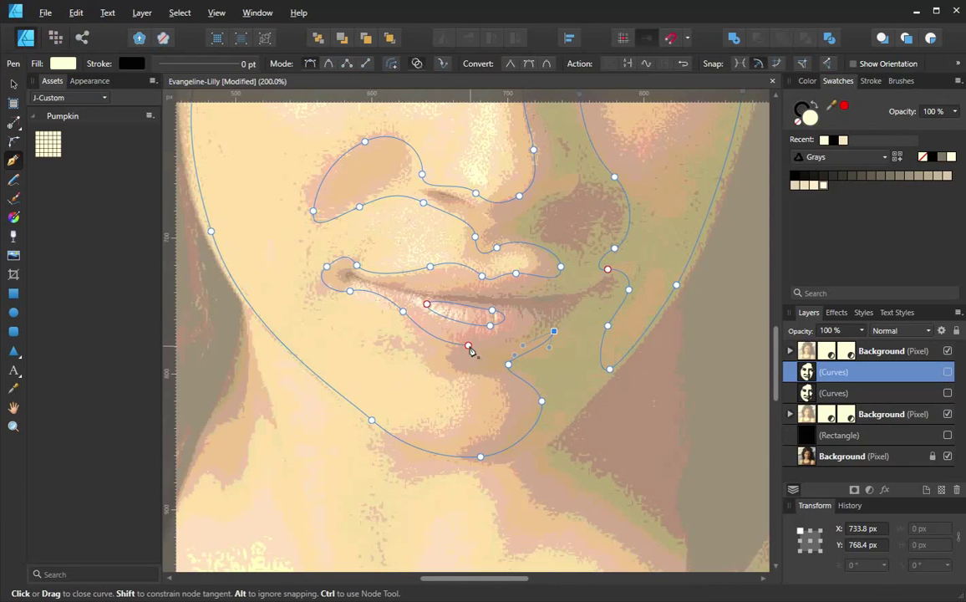
click(429, 345)
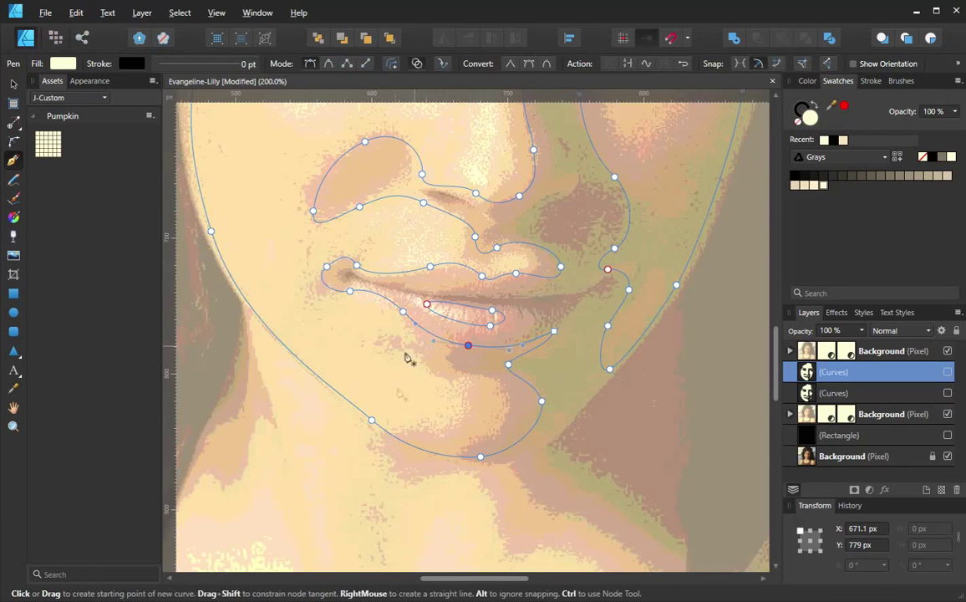
click(511, 367)
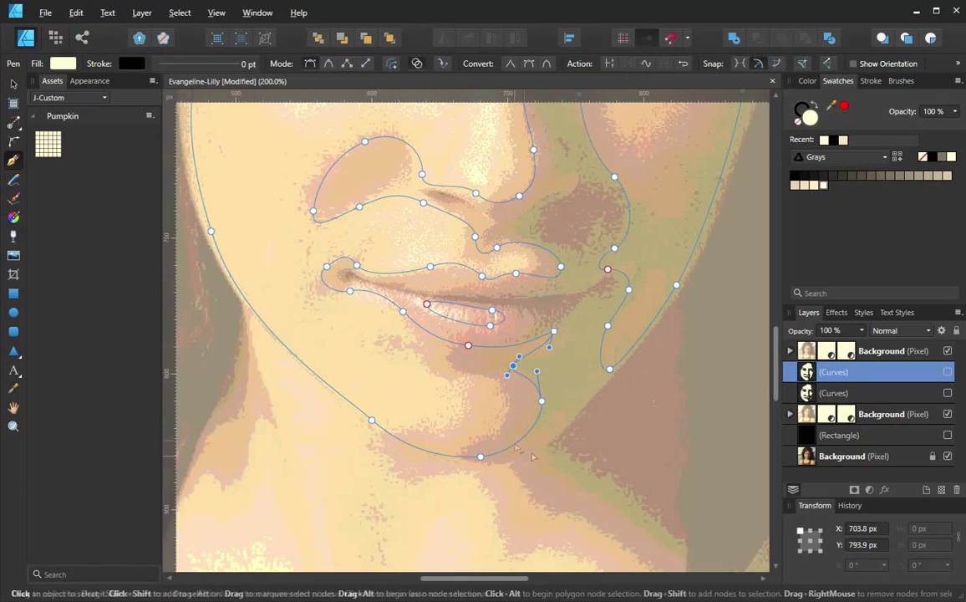
scroll(522, 451, down, 4)
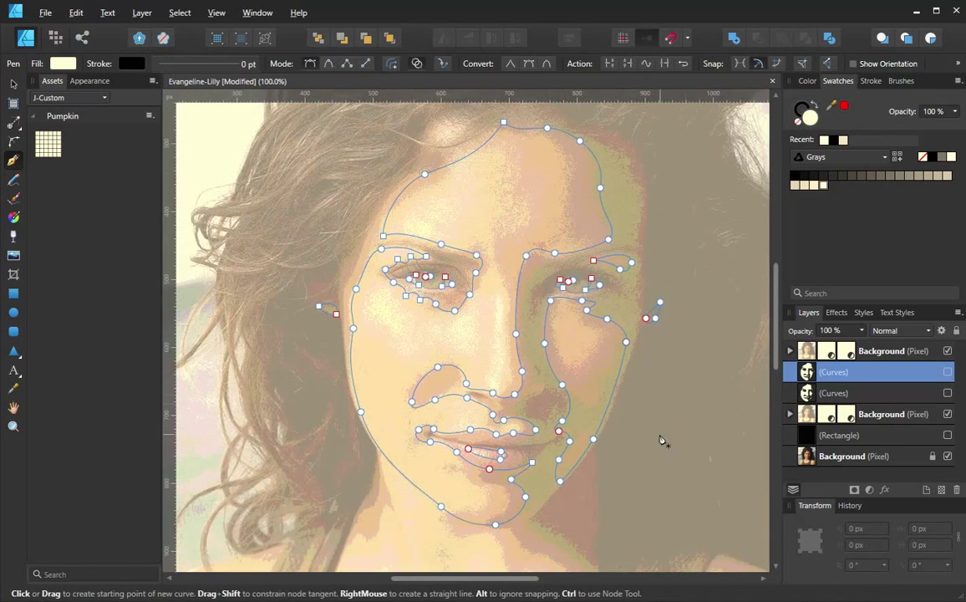
Step: Select the topmost curves layer containing the hair strands and inspect its outlines over the posterized photo
scroll(661, 443, down, 1)
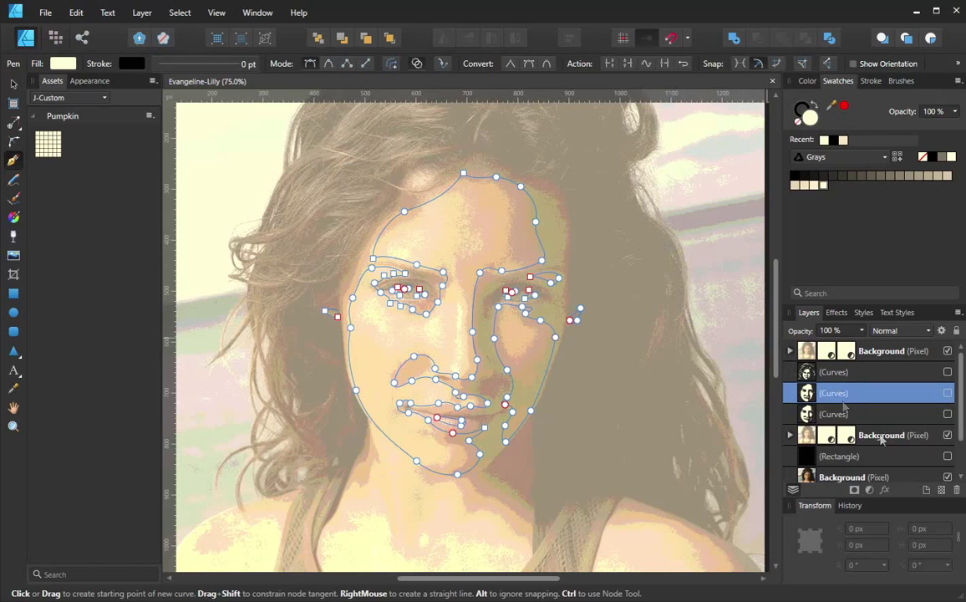
drag(857, 391, 838, 376)
click(841, 378)
key(space)
drag(613, 301, 620, 359)
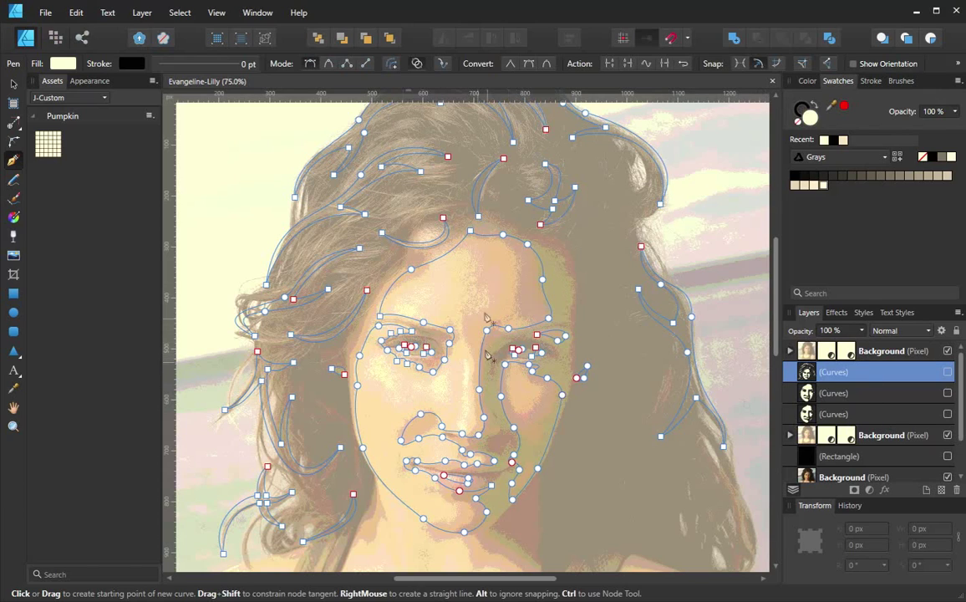
key(ctrl+space)
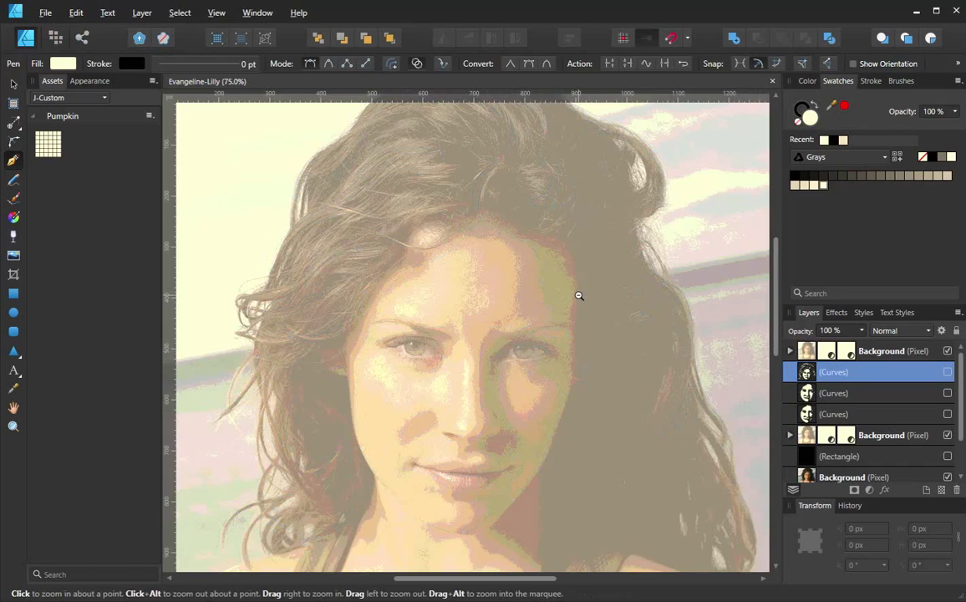
ctrl+alt+click(578, 295)
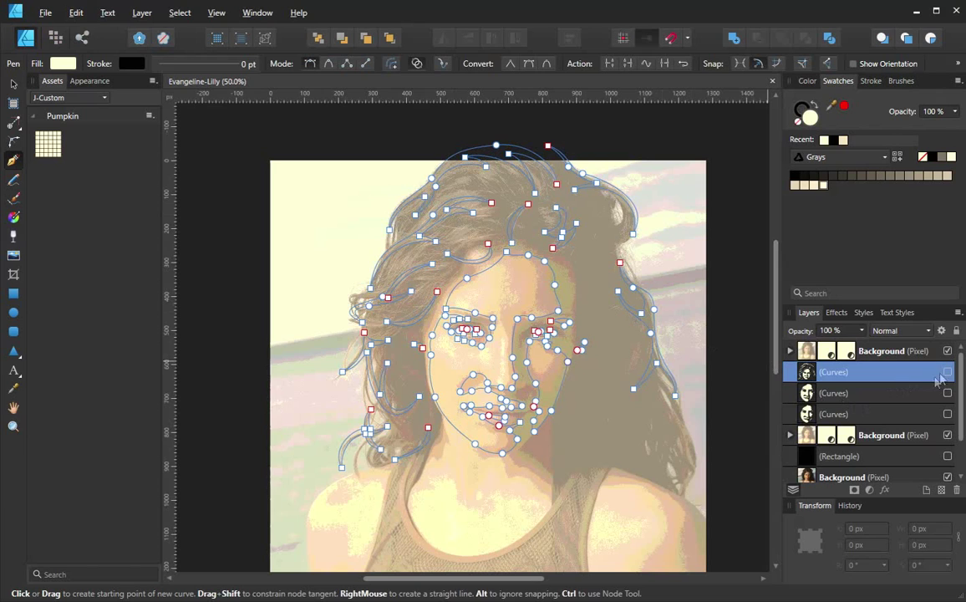
Step: Hide both posterized copies, show the curves with the hair strands on the black rectangle, and deselect the curves
click(948, 351)
click(948, 372)
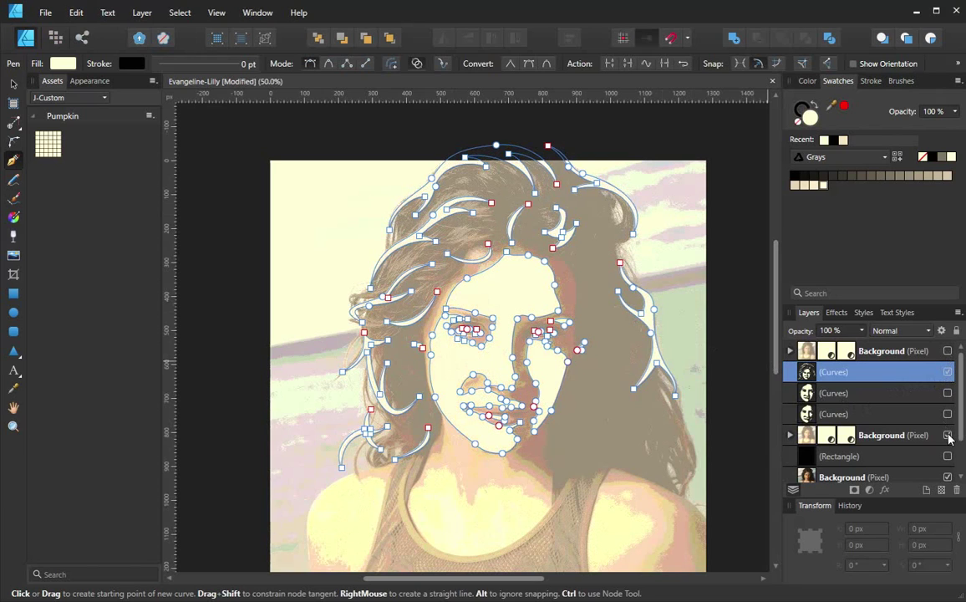
click(948, 435)
click(948, 456)
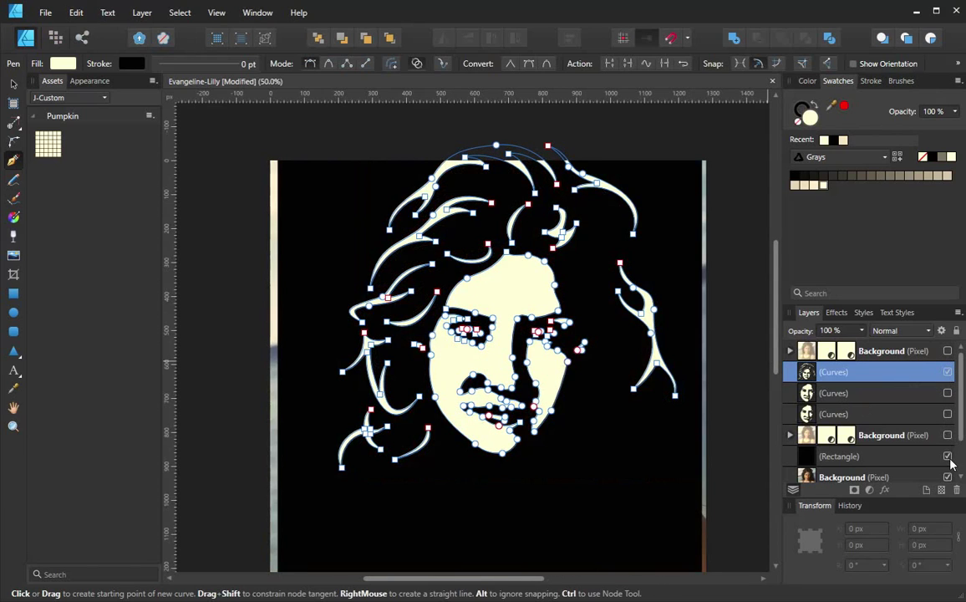
ctrl+click(597, 416)
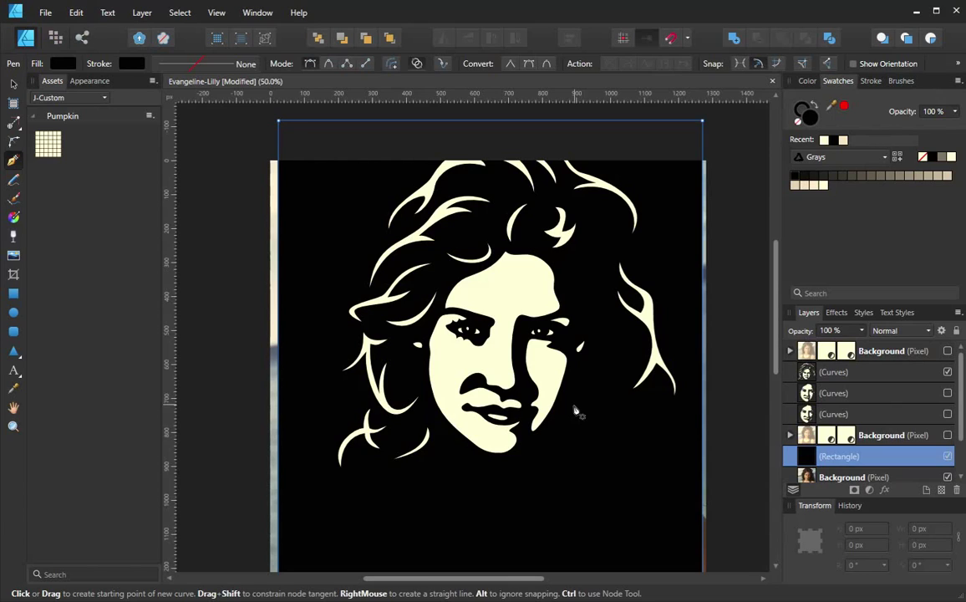
Step: Toggle the visibility of the hair-strand curves to compare them with the face-only curves, ending with the hair hidden
click(948, 372)
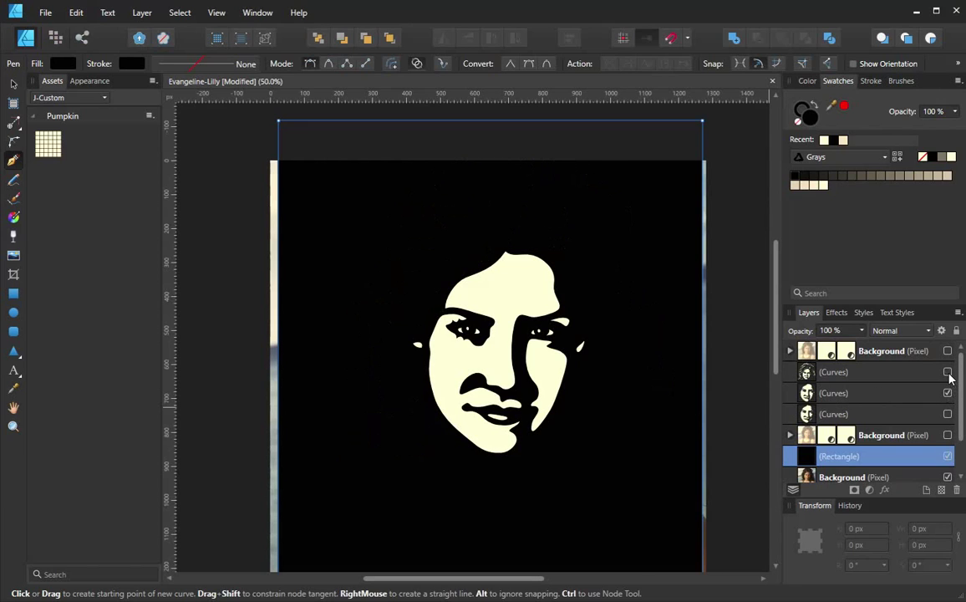
click(948, 373)
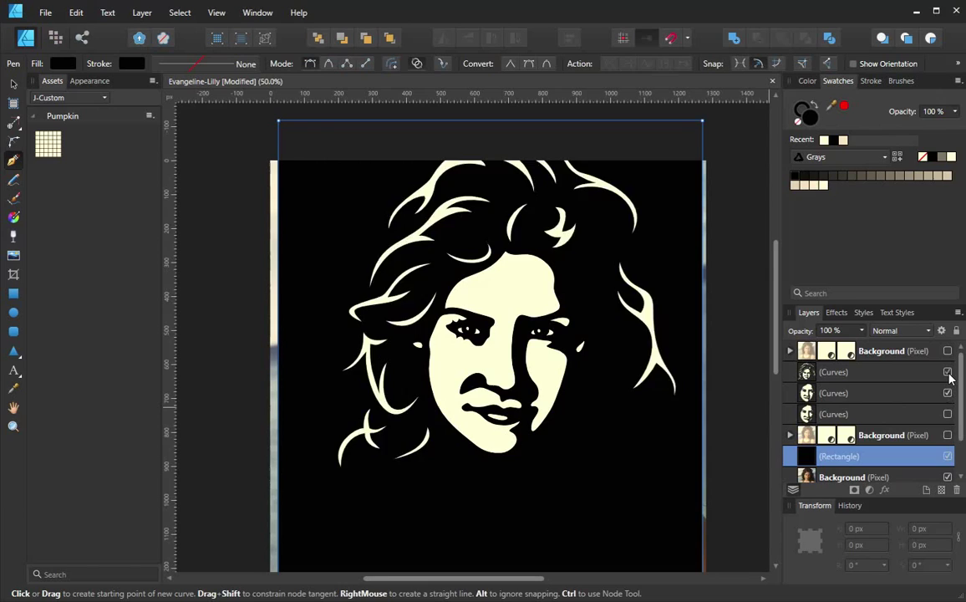
click(948, 373)
click(948, 372)
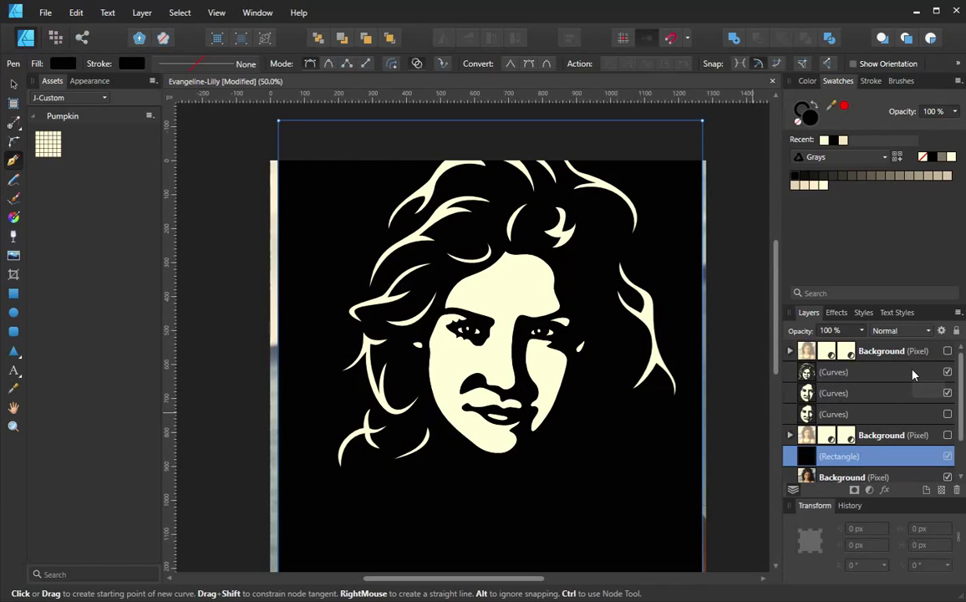
click(947, 373)
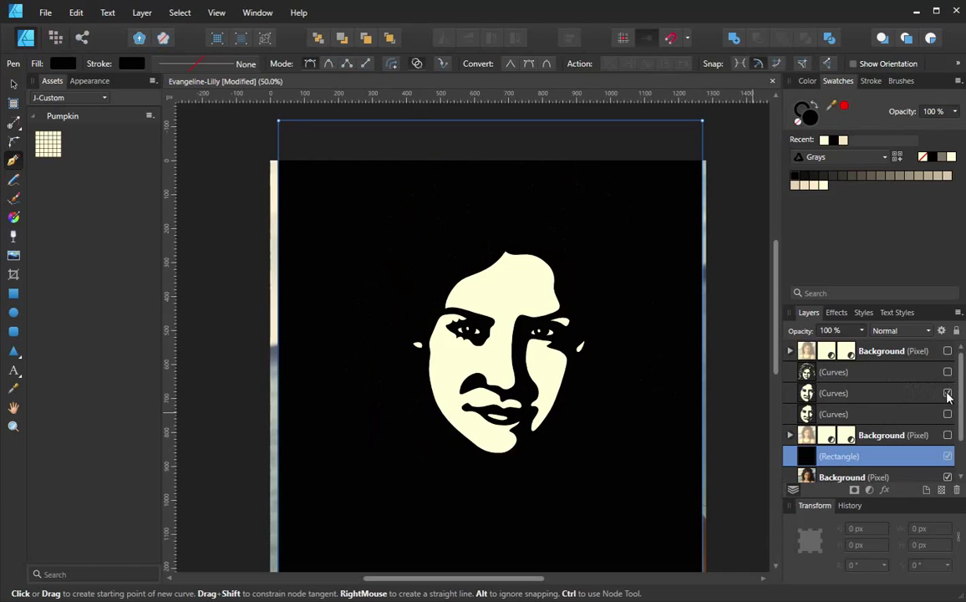
Step: Hide the face curves and the black rectangle, and show the topmost posterized copy over the photo
click(947, 393)
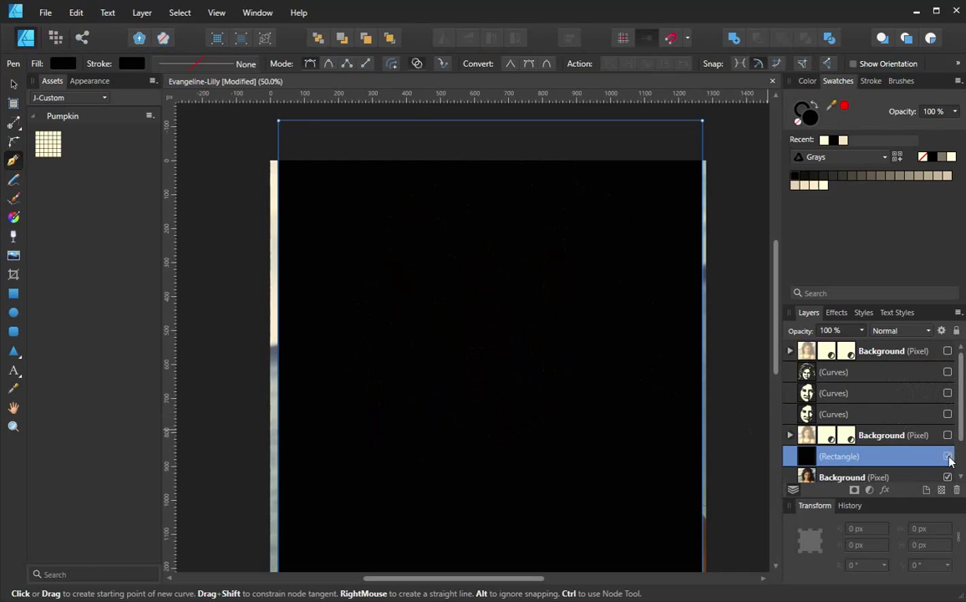
click(947, 457)
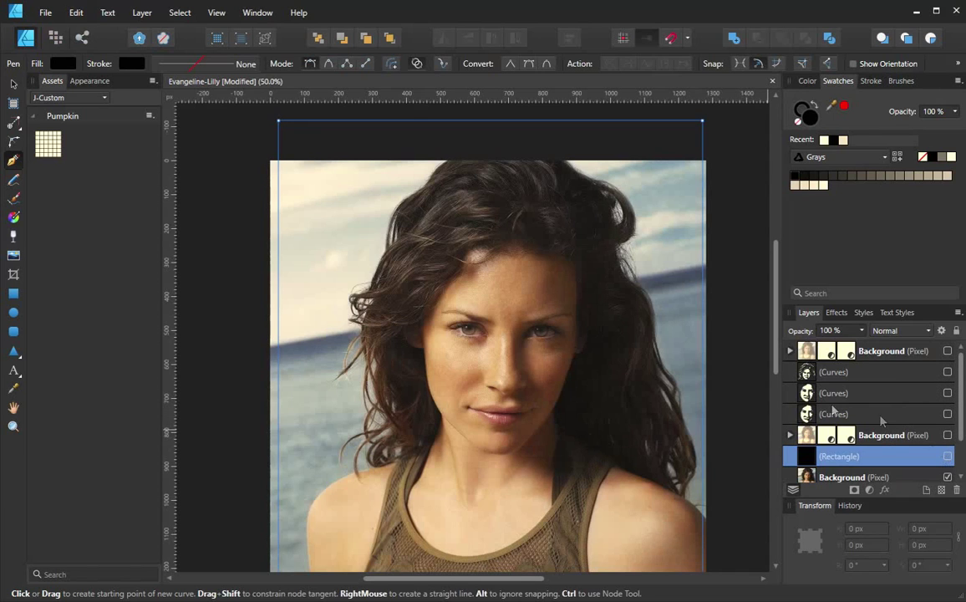
click(948, 351)
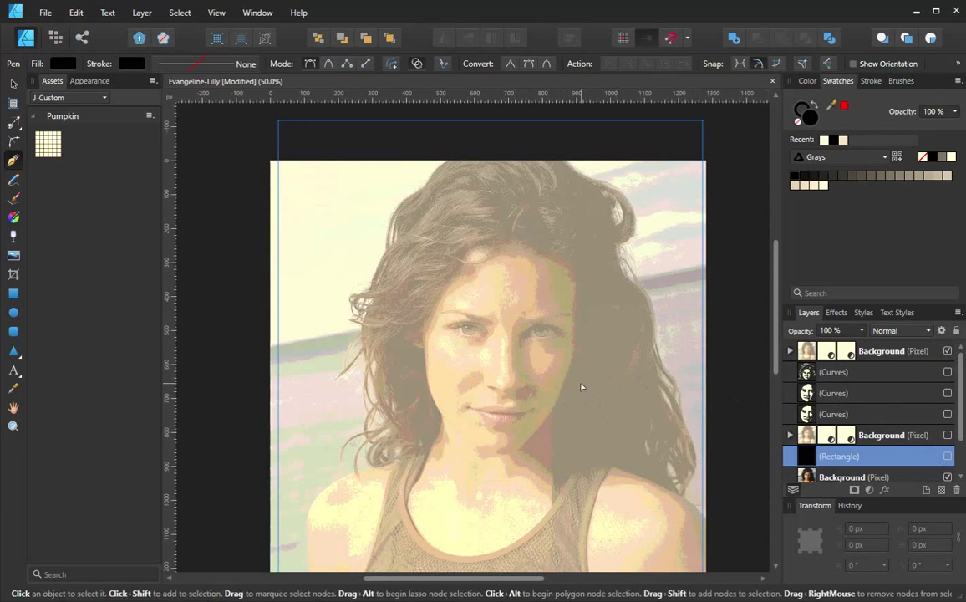
key(z)
click(581, 384)
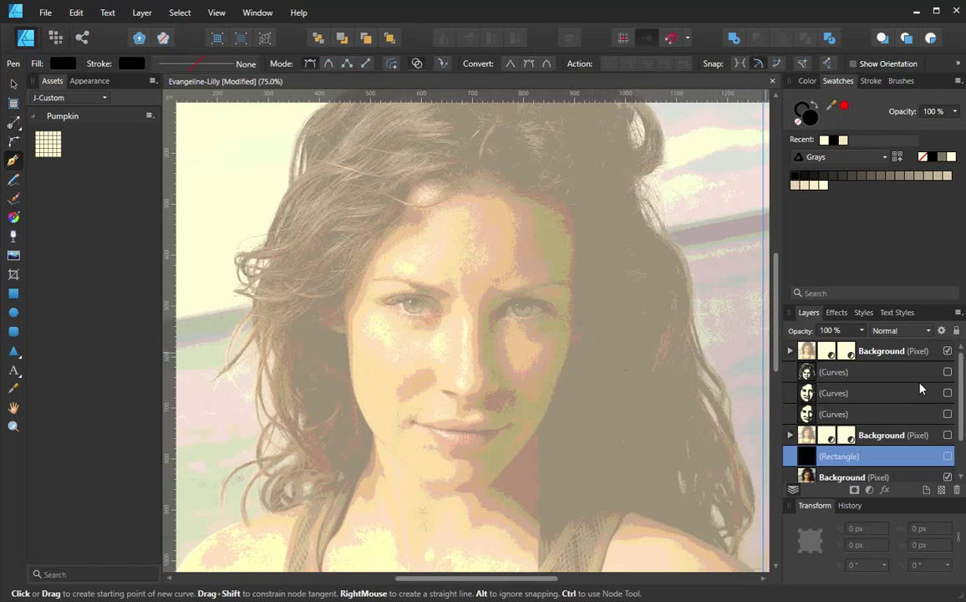
Step: Select the topmost curves layer and examine its face and hair outlines against the posterized photo
click(895, 373)
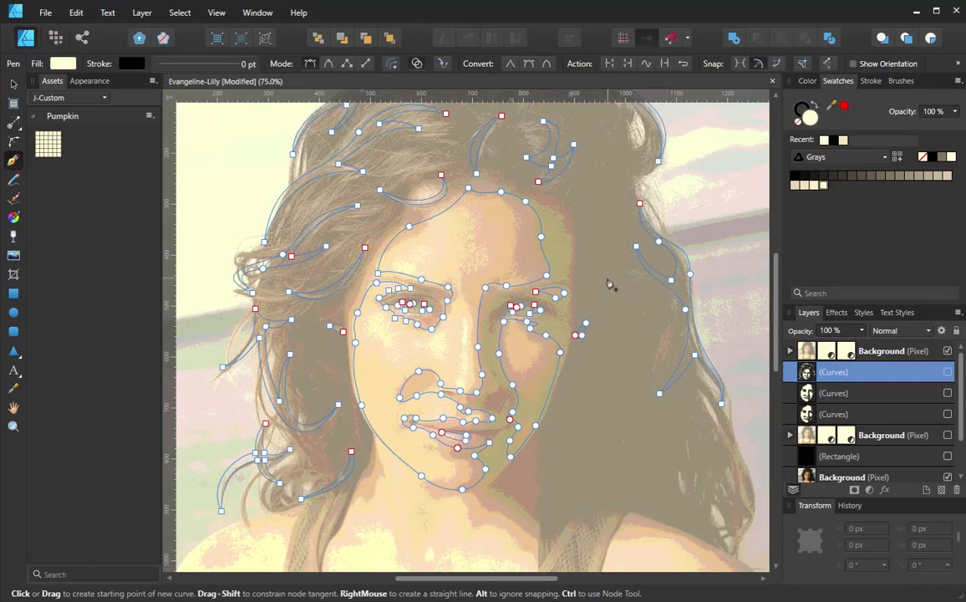
key(ctrl+space)
click(631, 329)
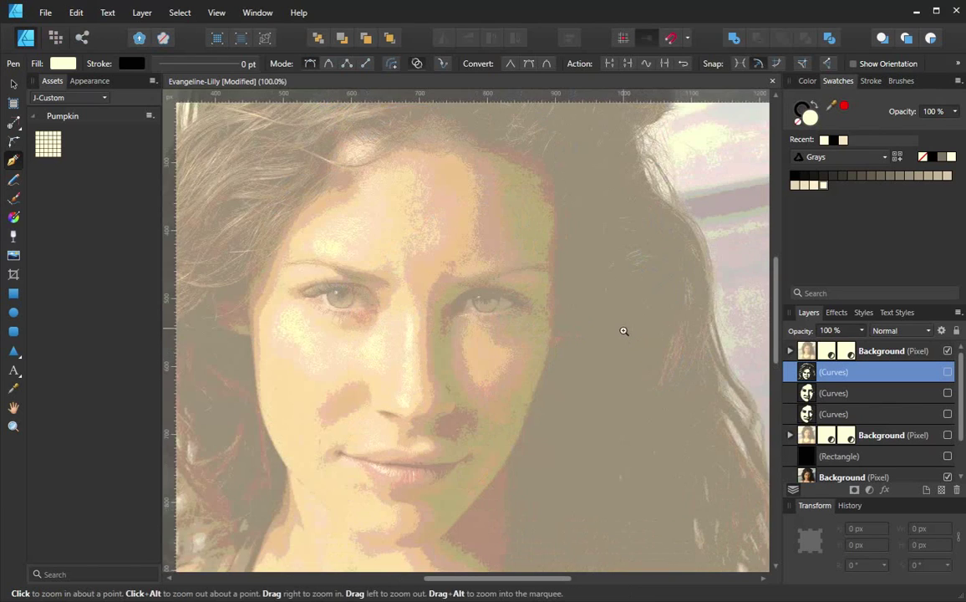
drag(619, 345, 591, 226)
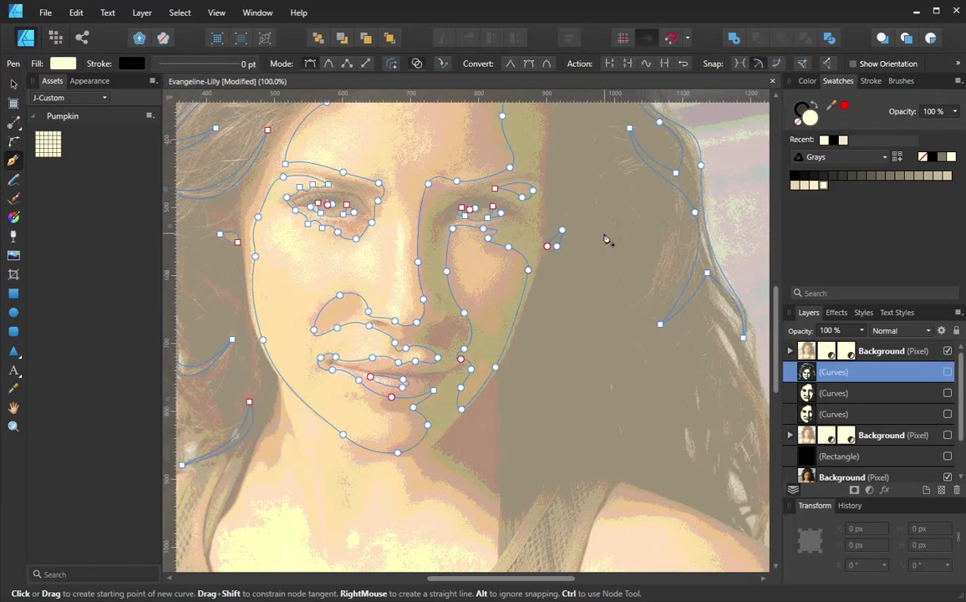
key(space)
drag(629, 226, 729, 395)
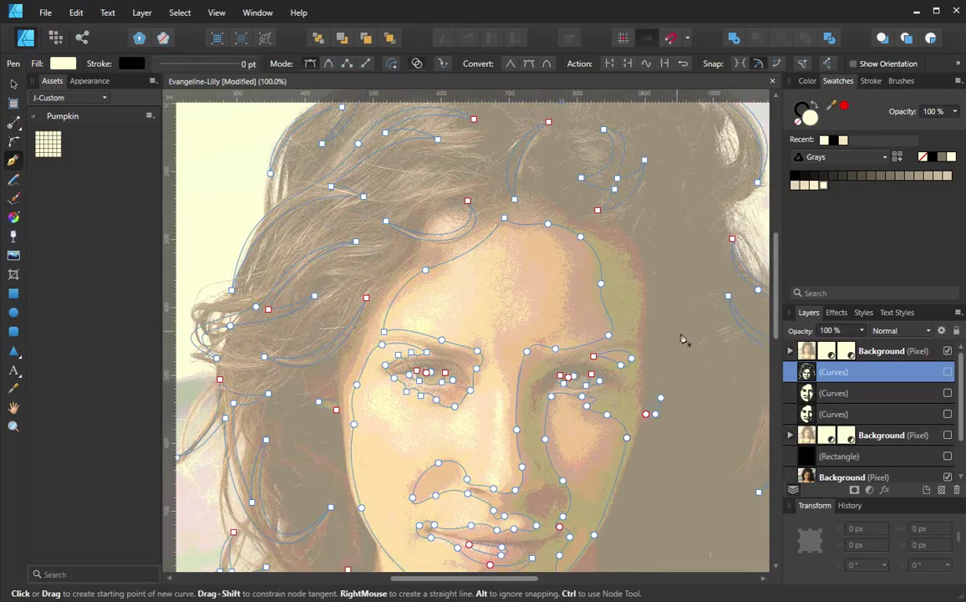
key(space)
drag(675, 327, 571, 167)
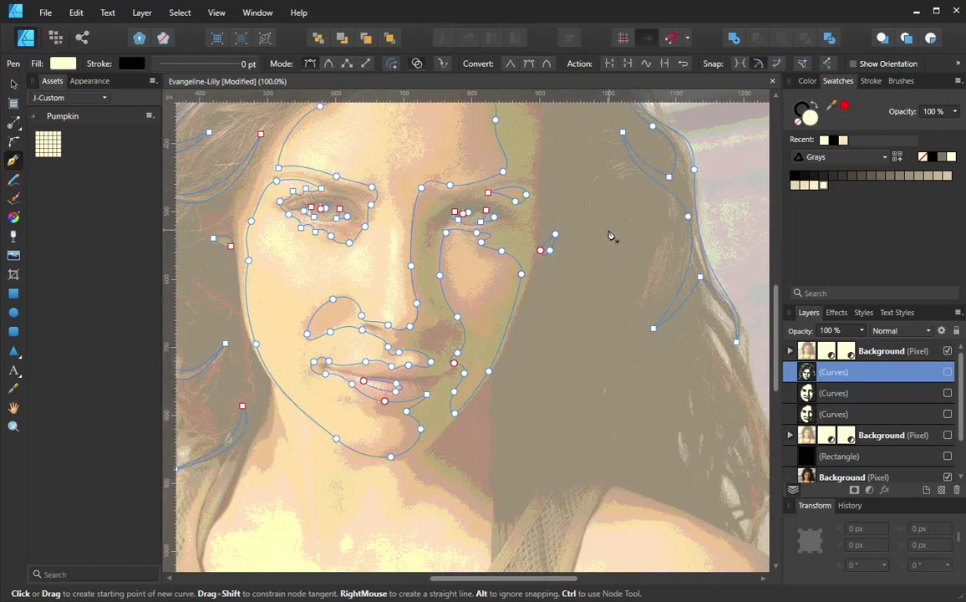
Step: Draw a closed wavy strand about 277 px tall with many curve nodes in the dark hair beside the shaded cheek, using the Pen tool
drag(610, 231, 599, 366)
click(617, 320)
drag(647, 391, 636, 425)
drag(578, 418, 548, 411)
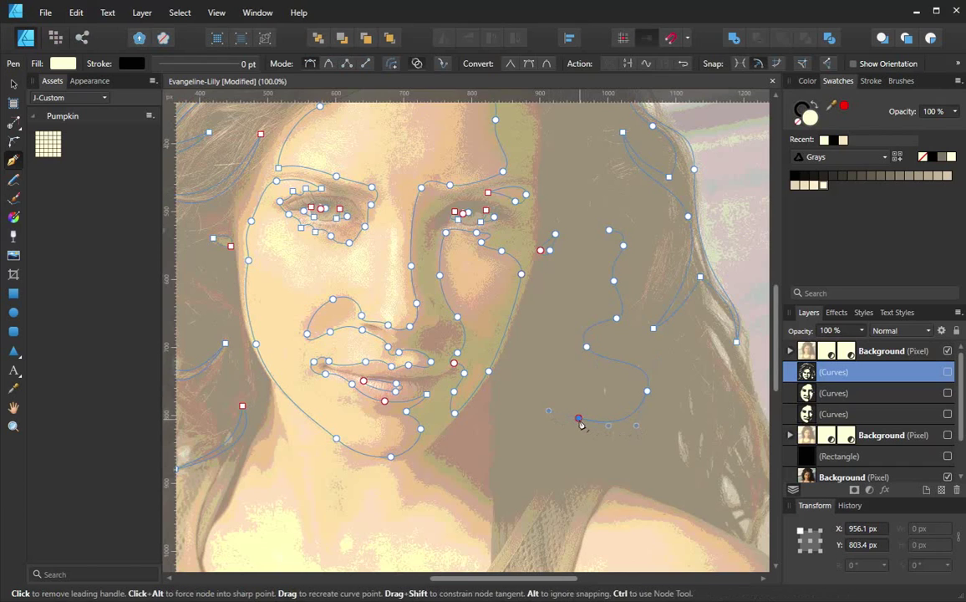
click(578, 418)
drag(620, 401, 549, 364)
click(565, 374)
drag(612, 377, 618, 369)
click(569, 353)
drag(581, 321, 591, 274)
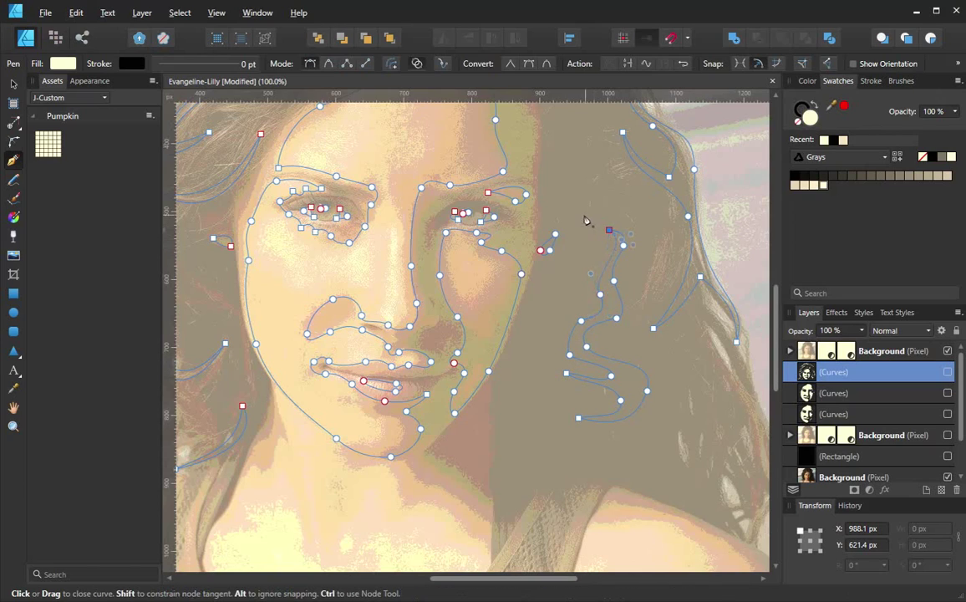
click(609, 232)
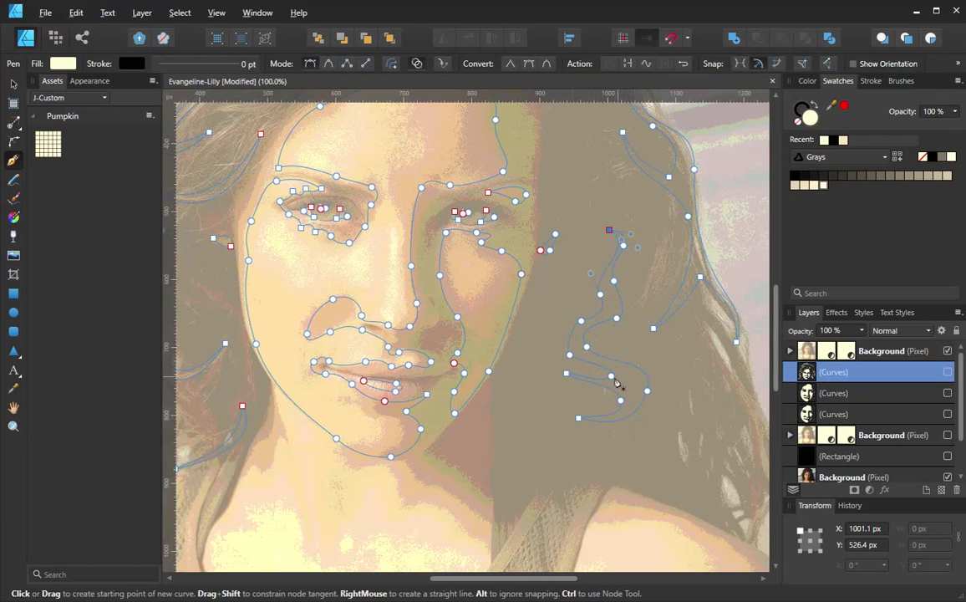
Step: Delete all nodes of the wavy many-node strand in the dark hair beside the face
key(ctrl)
drag(652, 433, 543, 361)
key(Delete)
key(ctrl)
drag(622, 372, 557, 291)
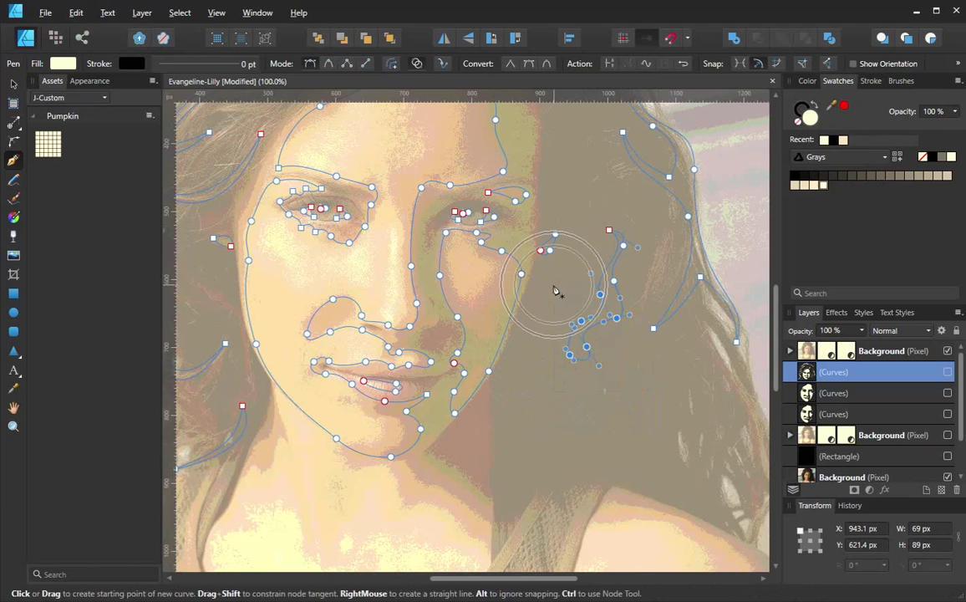
key(Delete)
key(ctrl)
drag(641, 300, 589, 224)
key(Delete)
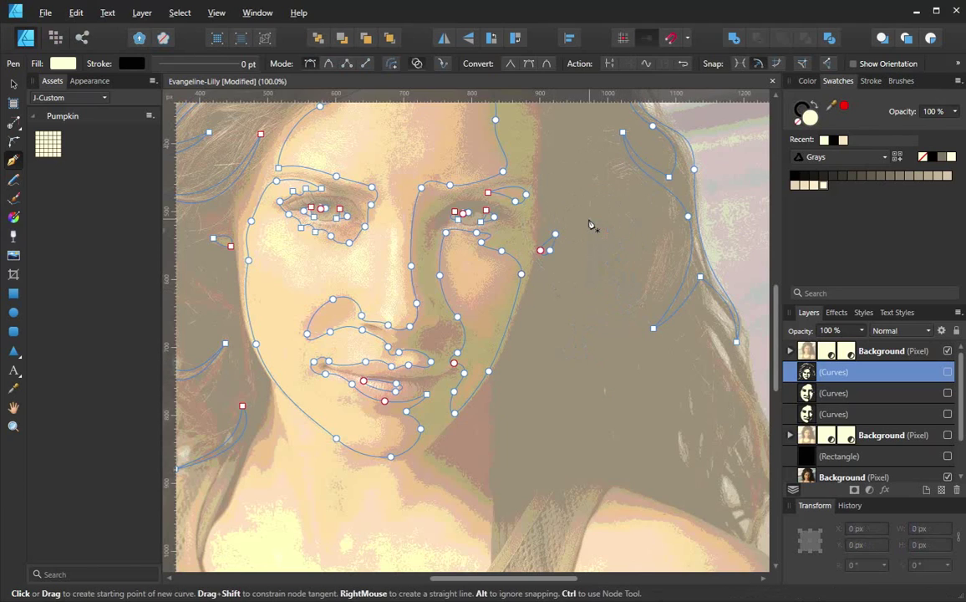
Step: Draw a closed S-shaped strand about 236 px tall from only two nodes in the dark hair beside the face
drag(597, 221, 636, 259)
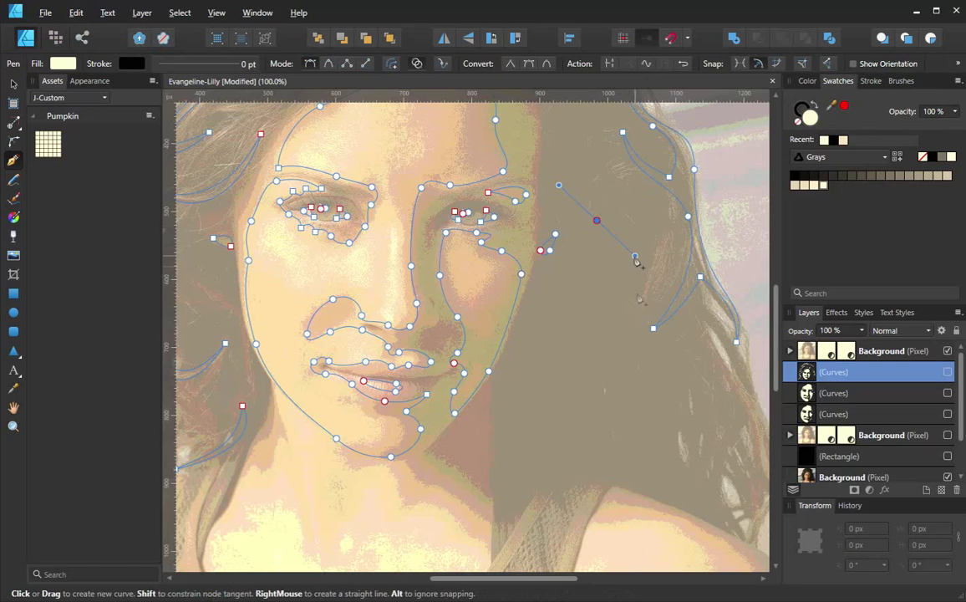
click(585, 381)
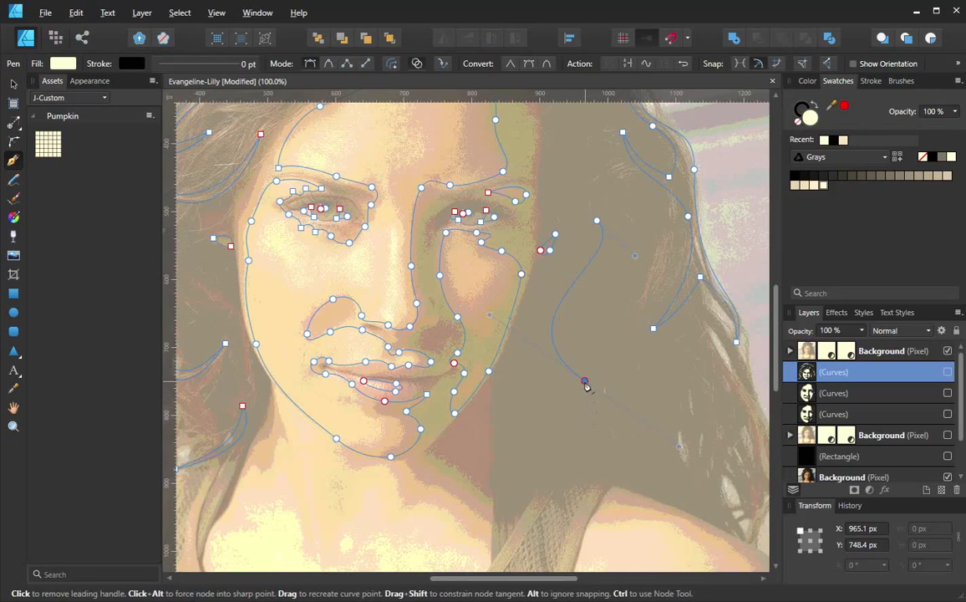
click(585, 382)
click(598, 223)
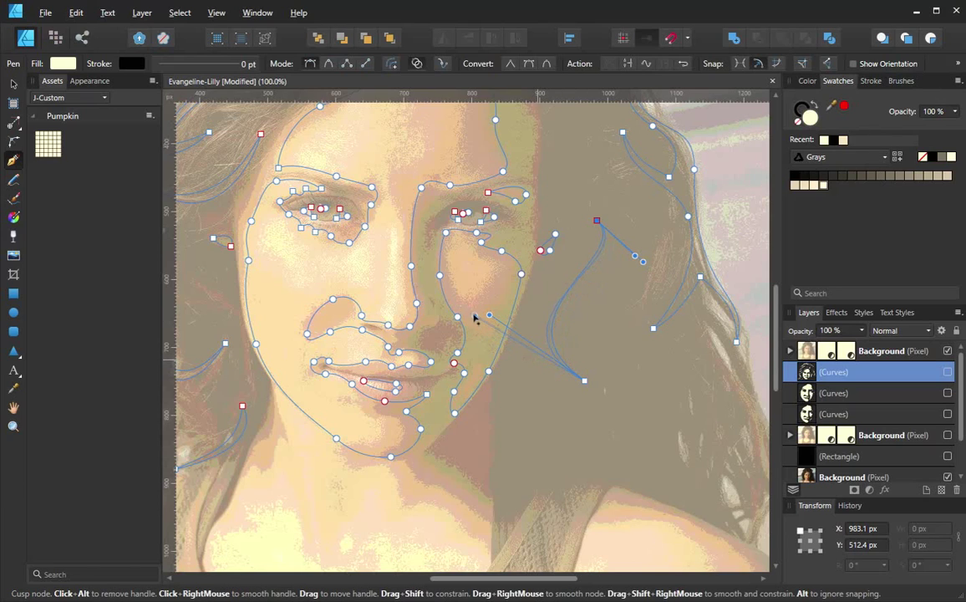
Step: Adjust the curve handles of the two-node strand to shape its bends into a slender tapered form
drag(468, 315, 459, 319)
drag(616, 251, 633, 265)
drag(457, 321, 468, 326)
click(597, 220)
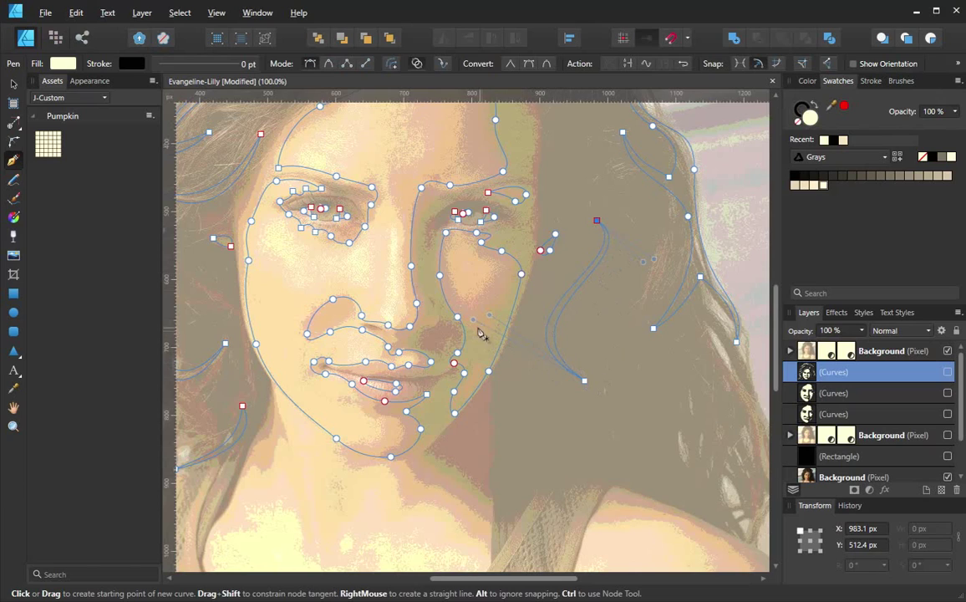
drag(473, 322, 491, 352)
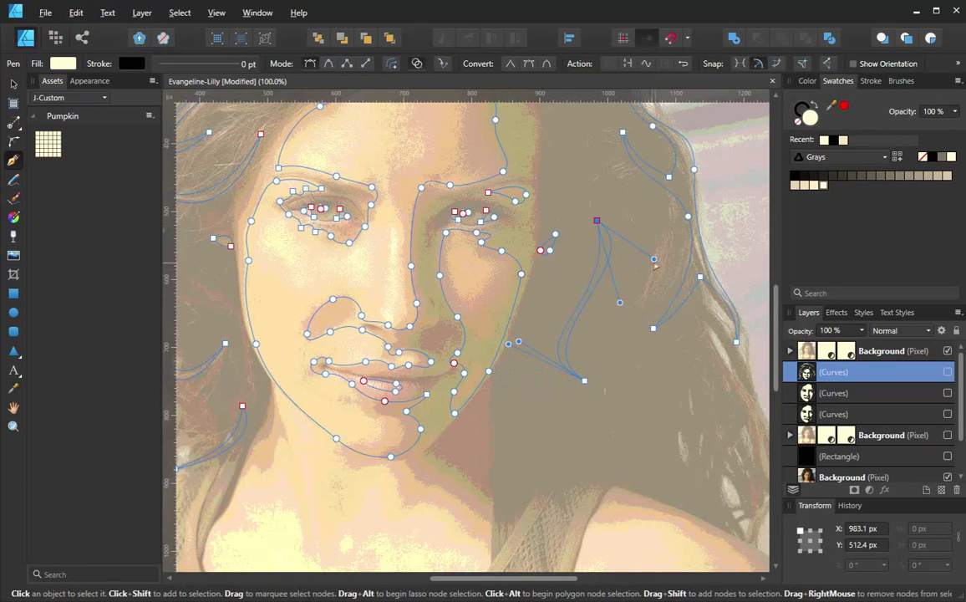
drag(646, 244, 641, 291)
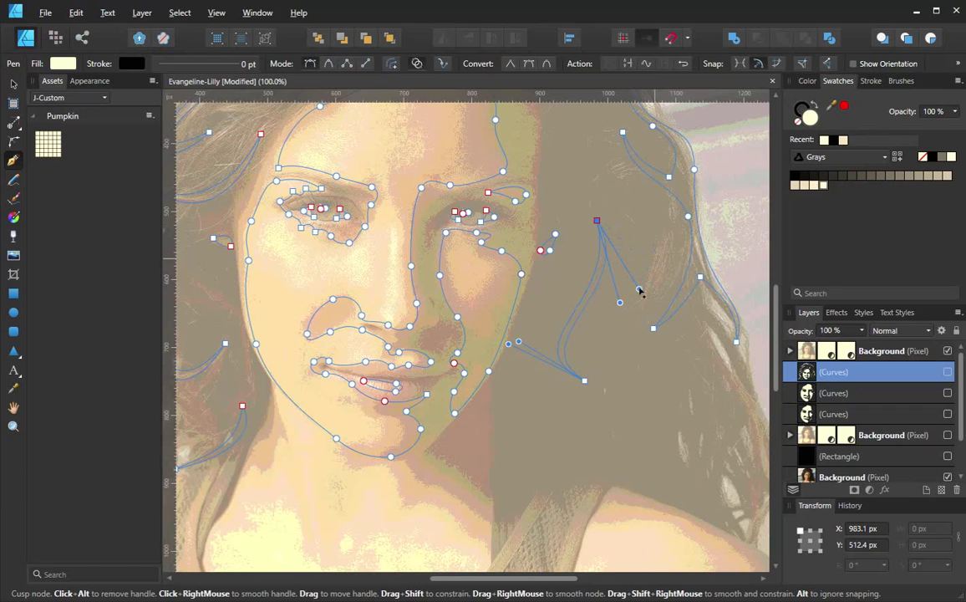
click(611, 343)
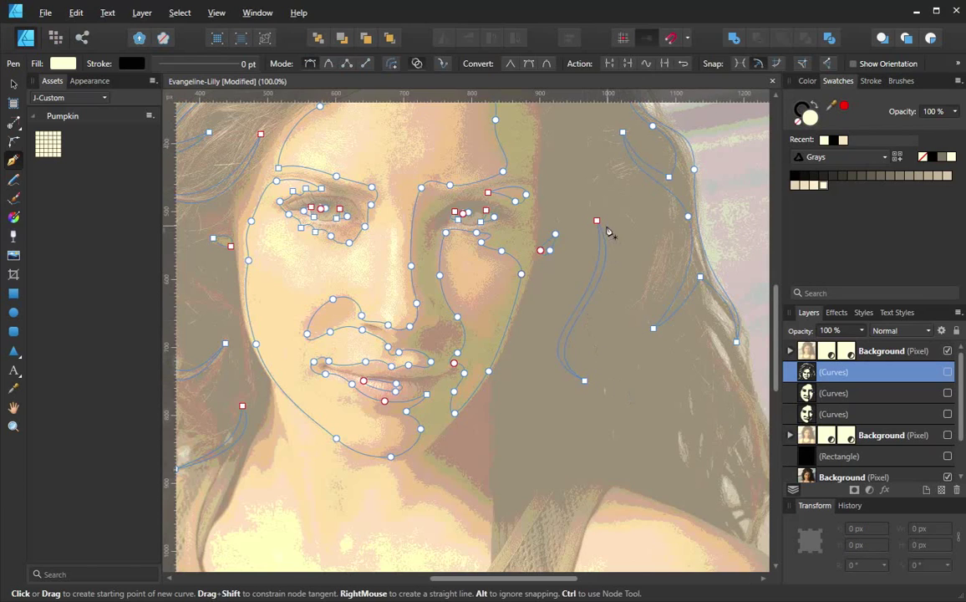
click(569, 322)
key(Escape)
Step: Draw a second closed strand about 206 px tall with several curve nodes beside the two-node strand, and deselect the curves
drag(630, 234, 640, 241)
drag(641, 284, 635, 306)
drag(634, 374, 670, 396)
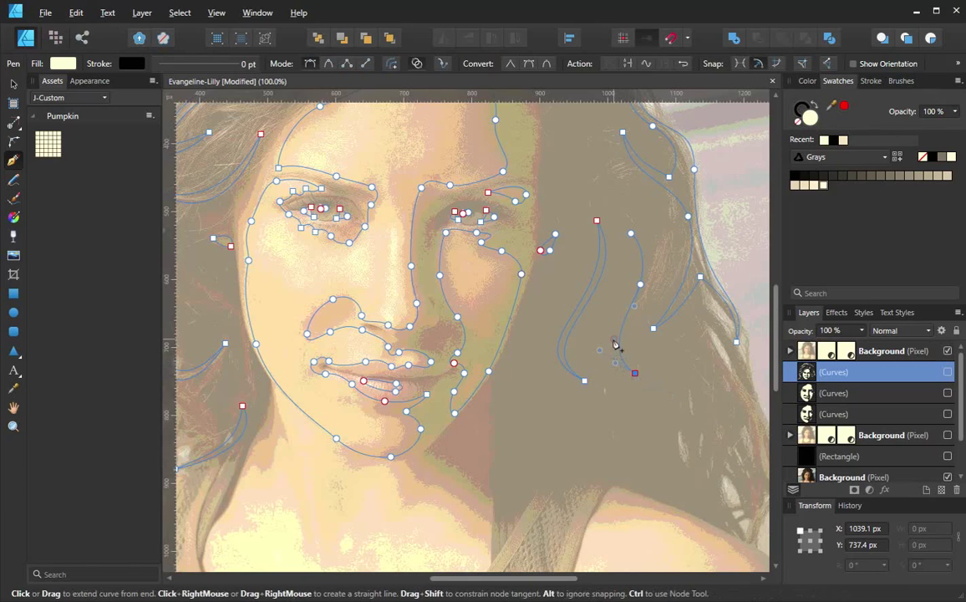
drag(614, 338, 617, 324)
drag(631, 287, 631, 274)
click(631, 233)
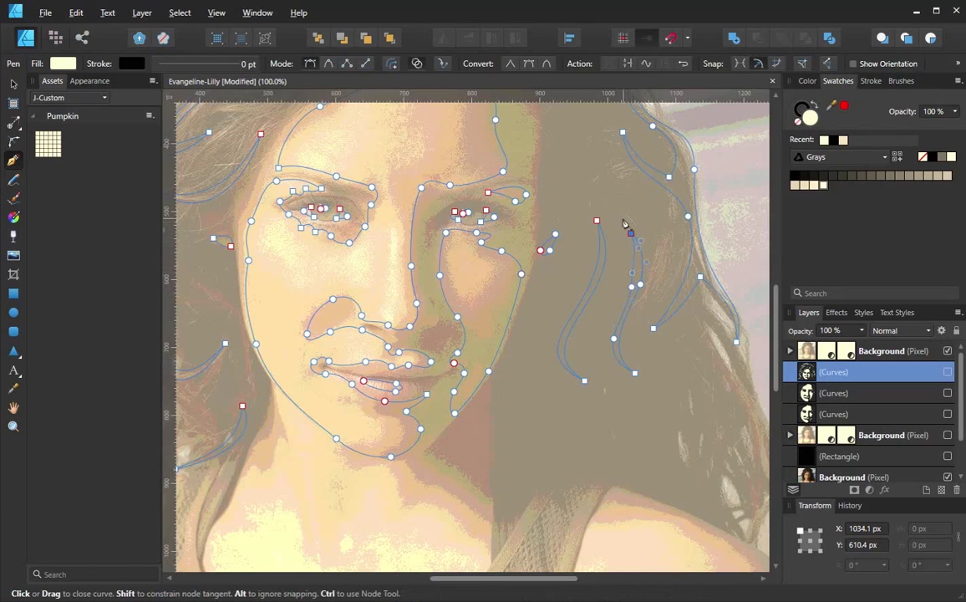
key(Escape)
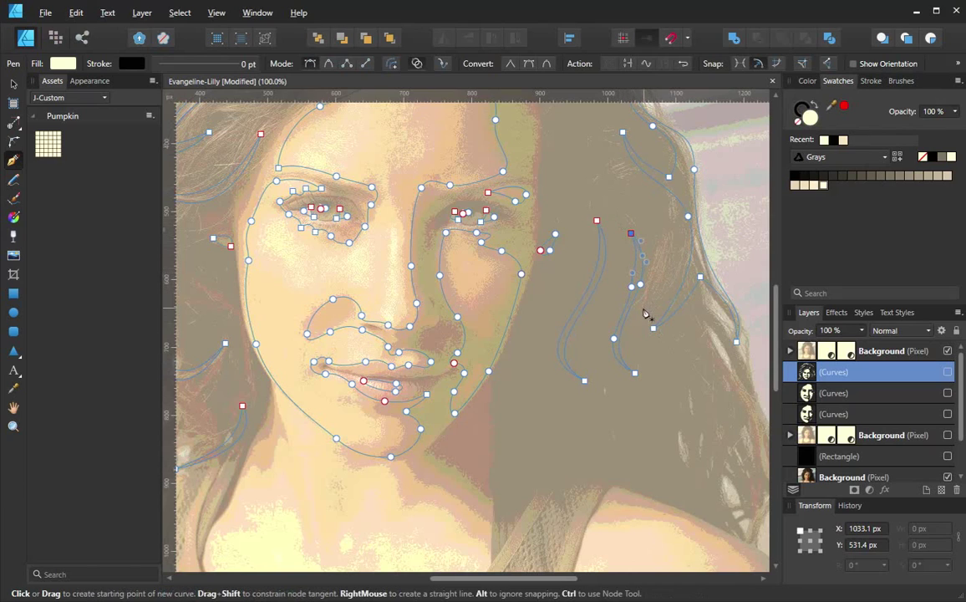
key(a)
ctrl+click(645, 312)
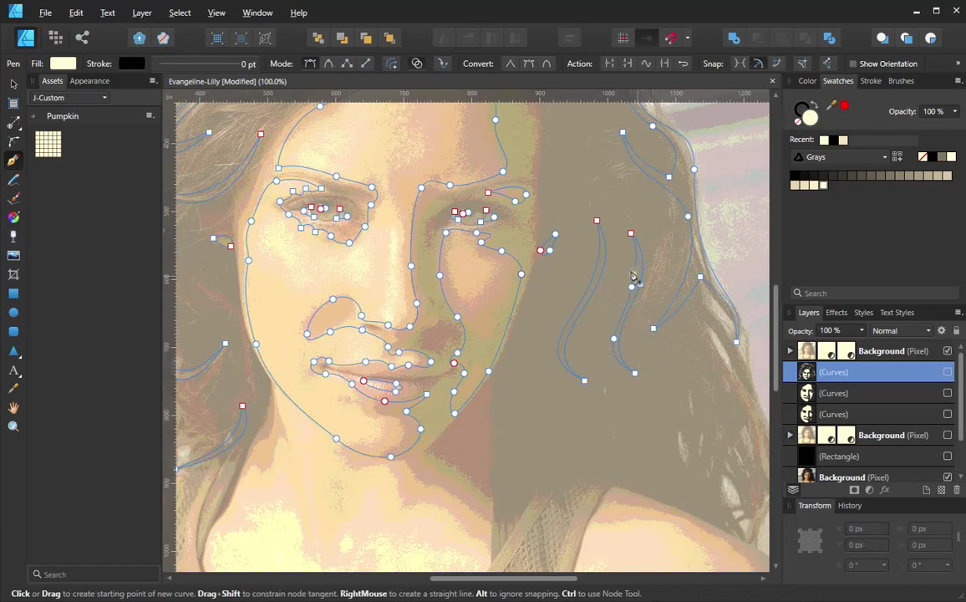
key(ctrl+d)
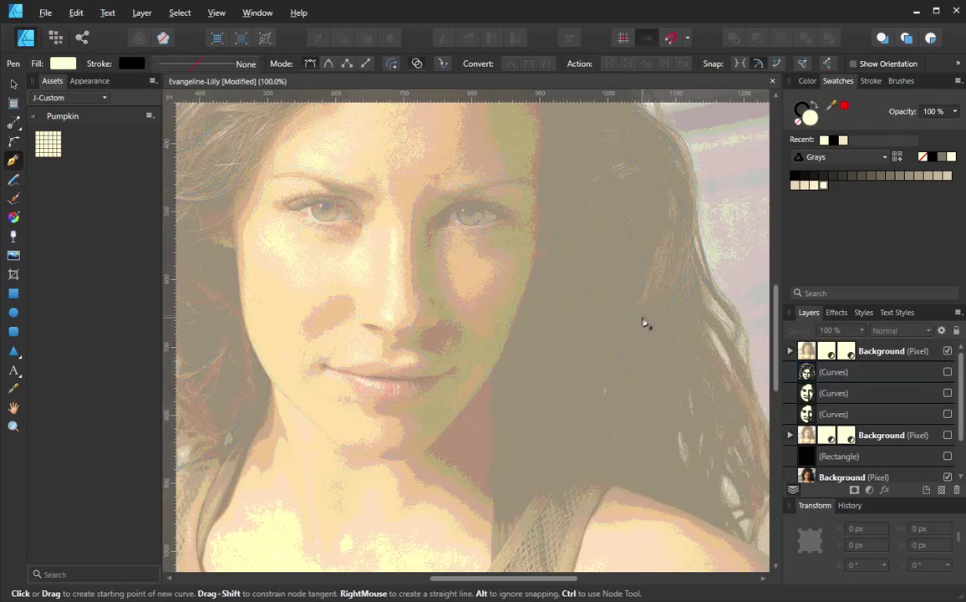
Step: Reselect the topmost curves layer and delete both sample strands from the dark hair beside the face
click(869, 372)
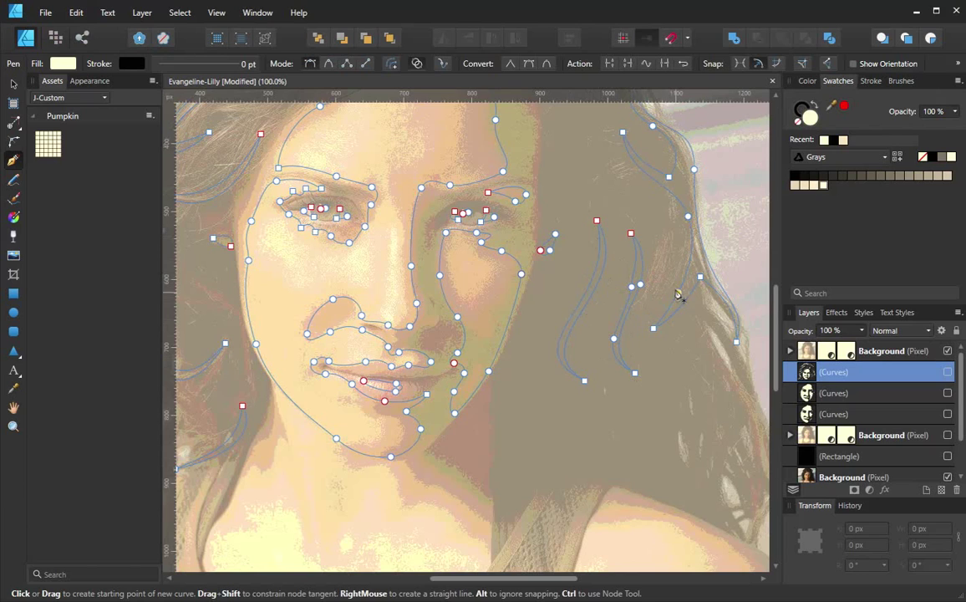
drag(642, 384, 599, 341)
key(Delete)
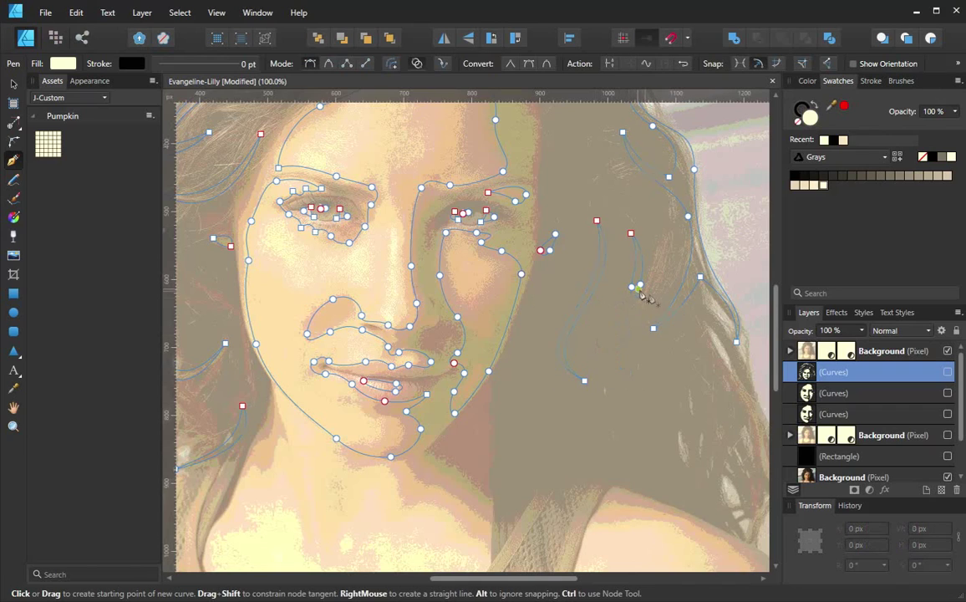
key(ctrl)
drag(610, 215, 610, 218)
key(Delete)
drag(599, 408, 561, 353)
key(Delete)
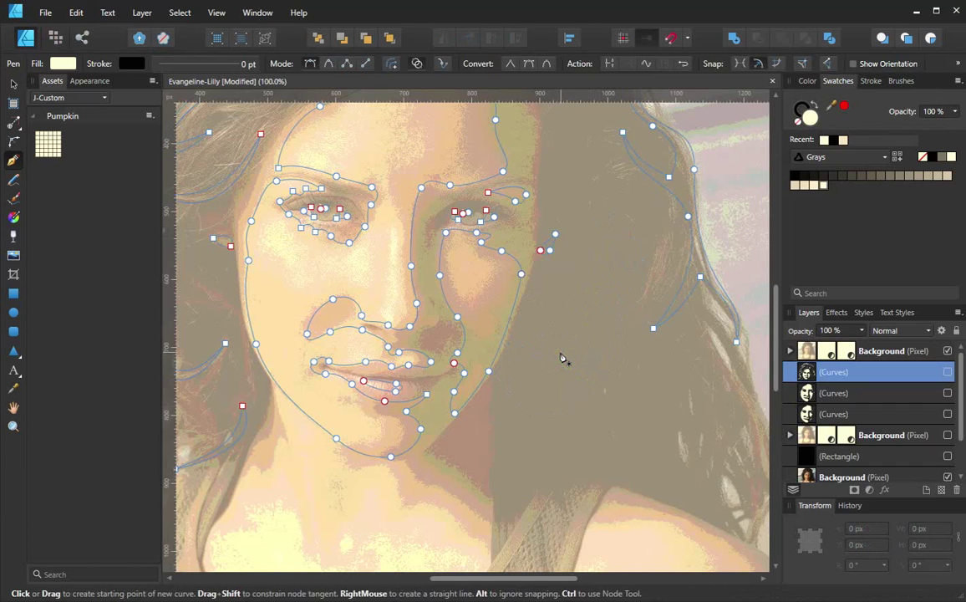
Step: Examine the traced hair strands around the whole head, from the crown down to the curls and the darker side of the hair
key(space)
drag(629, 242, 712, 391)
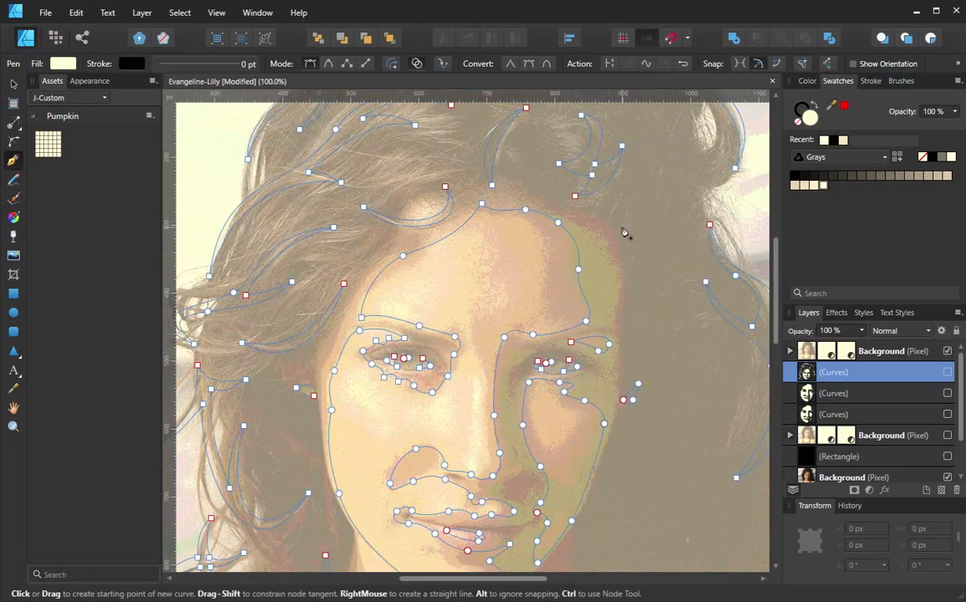
key(space)
drag(643, 242, 638, 280)
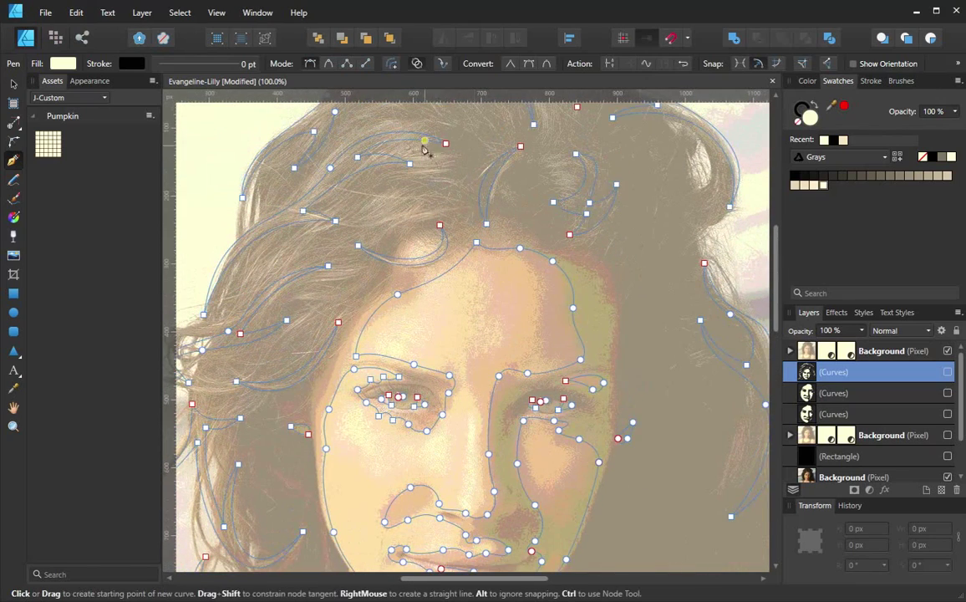
key(space)
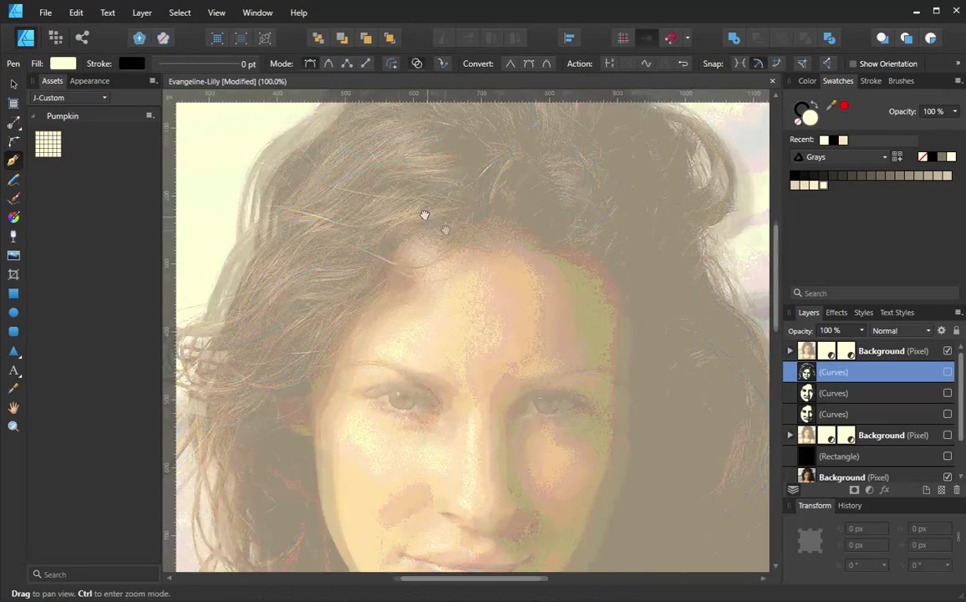
drag(424, 214, 481, 265)
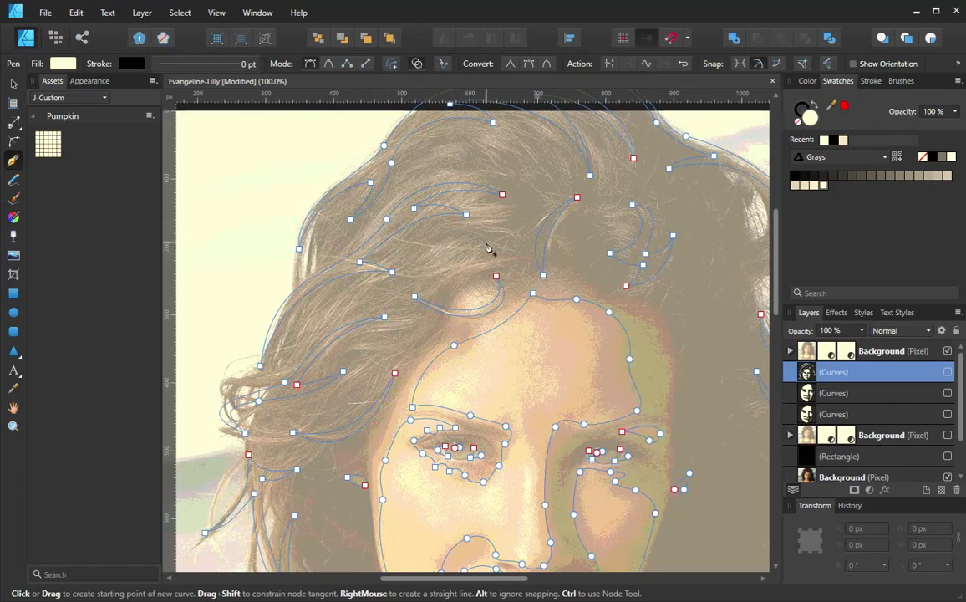
key(space)
drag(513, 183, 484, 239)
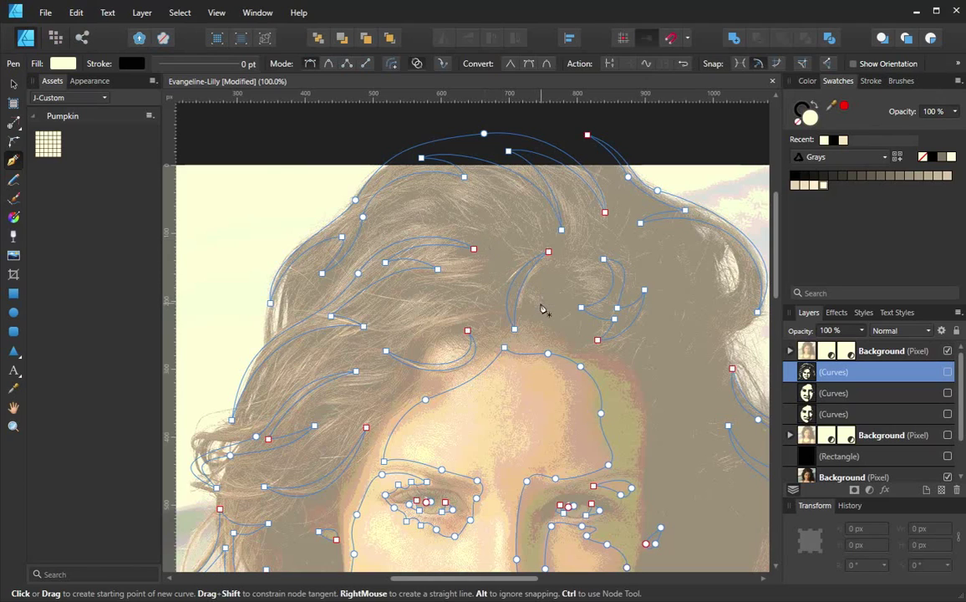
key(ctrl+space)
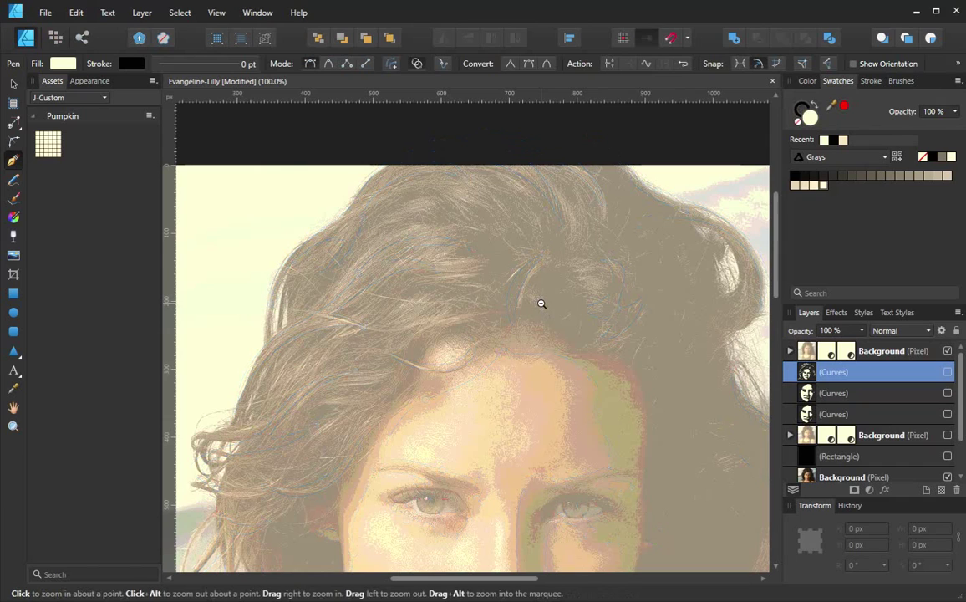
alt+click(541, 303)
drag(541, 319, 522, 263)
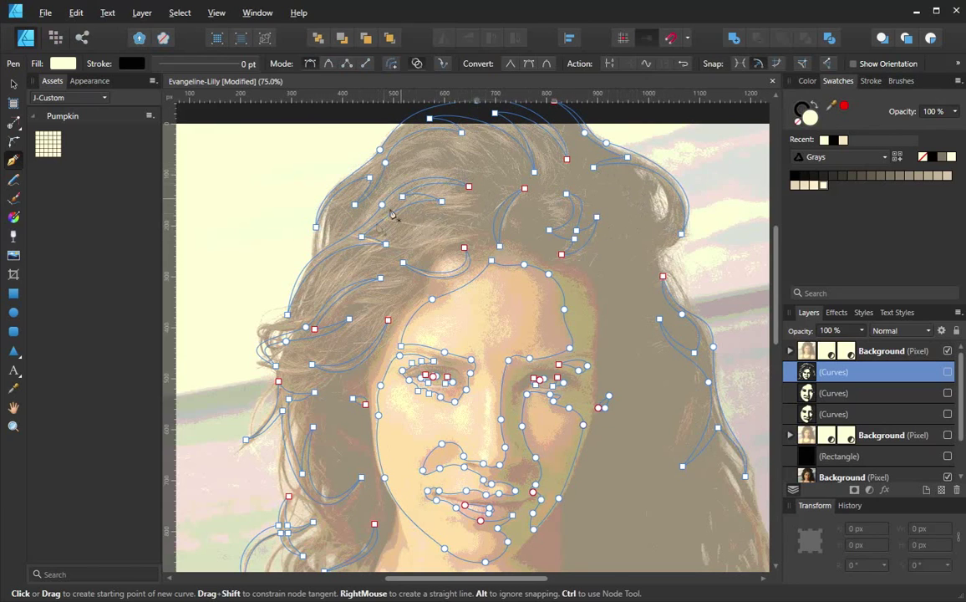
drag(372, 339, 371, 251)
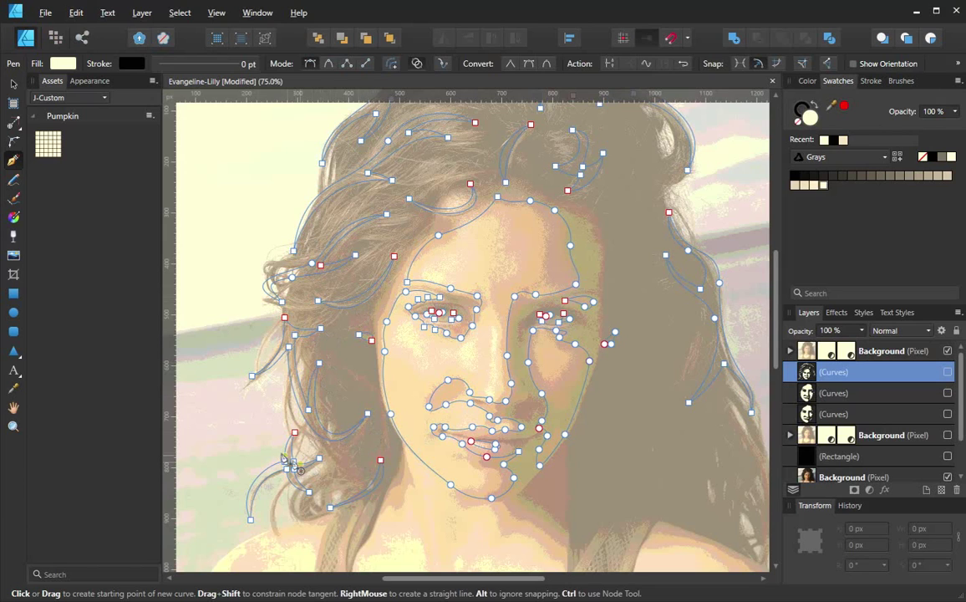
key(space)
drag(339, 465, 275, 432)
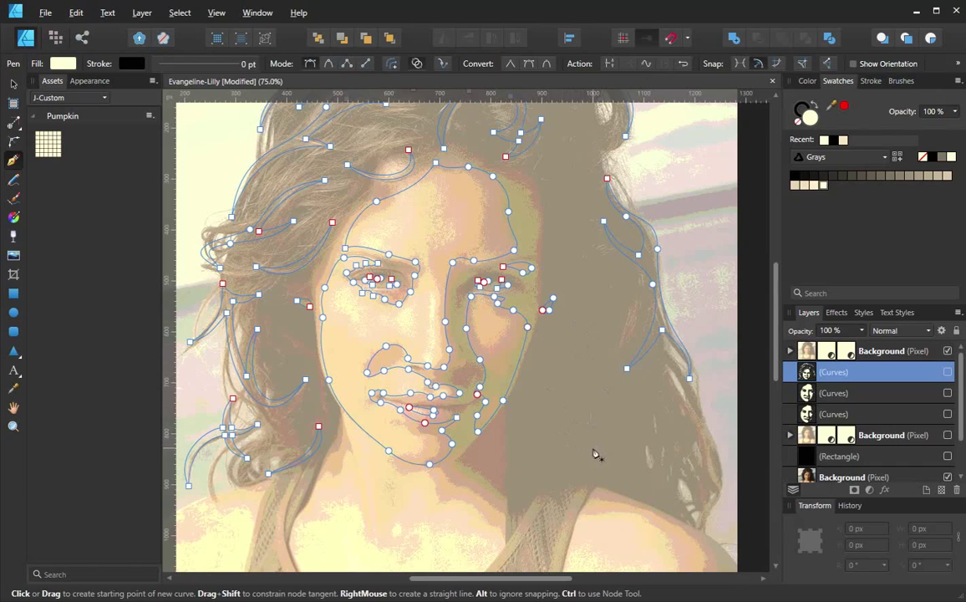
Step: Hide the top posterized copy and add a Curves adjustment to the unlocked original photo copy
click(947, 351)
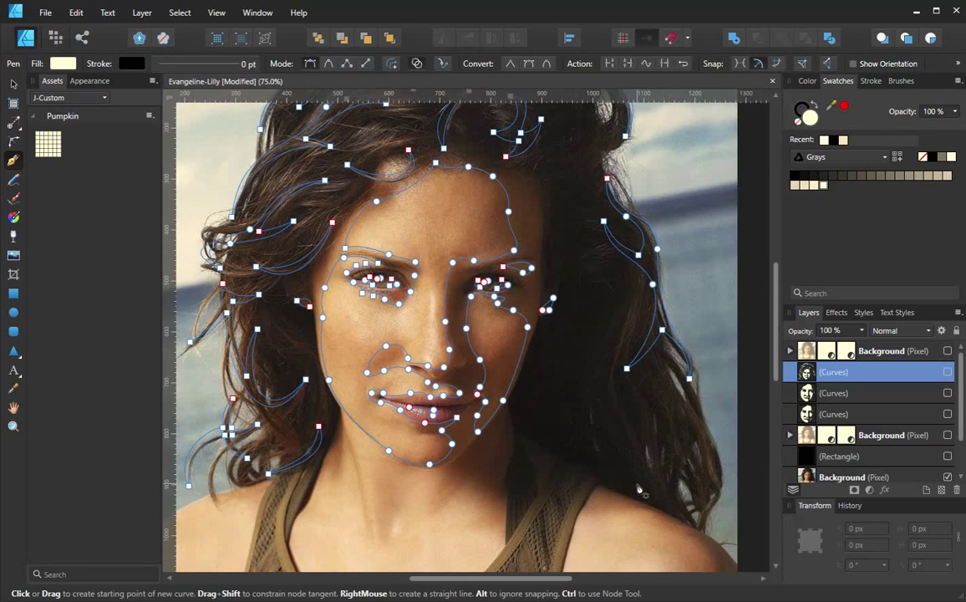
key(space)
drag(608, 384, 586, 353)
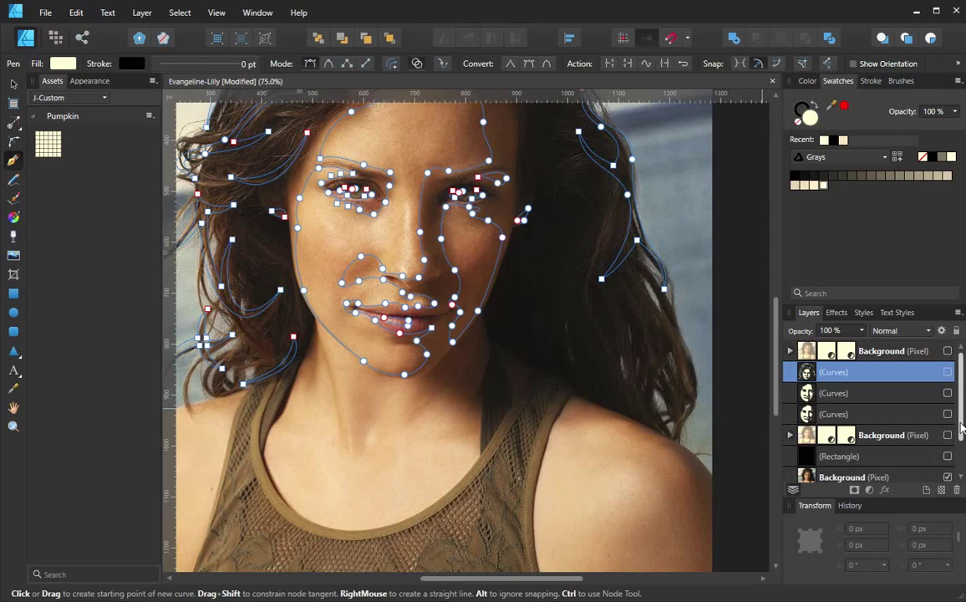
scroll(957, 417, down, 2)
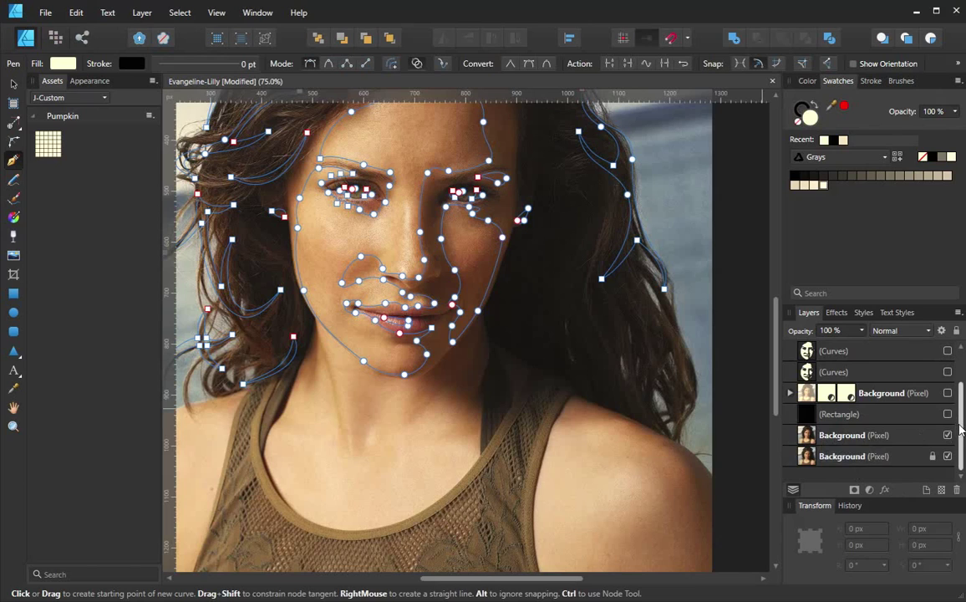
click(920, 436)
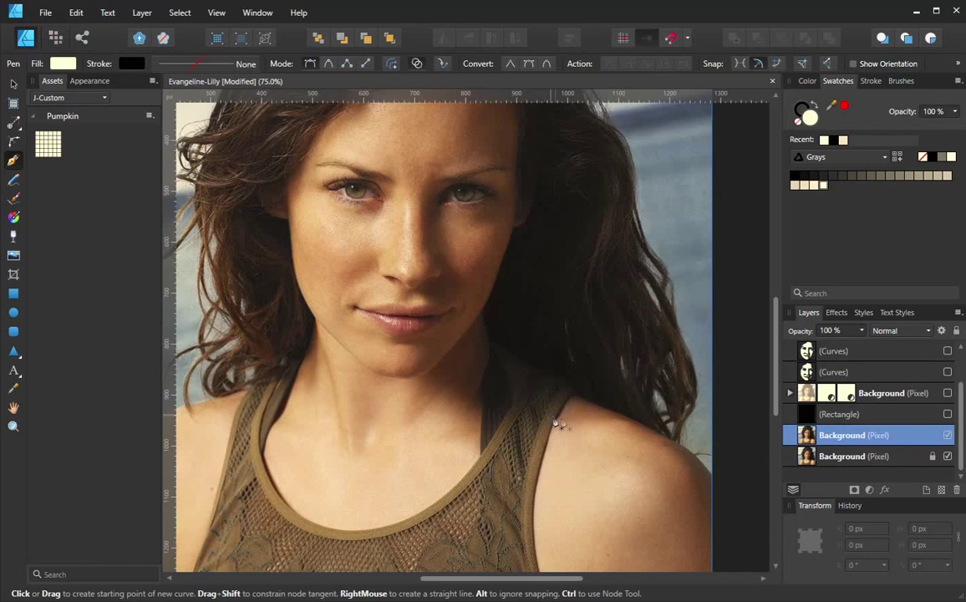
click(869, 492)
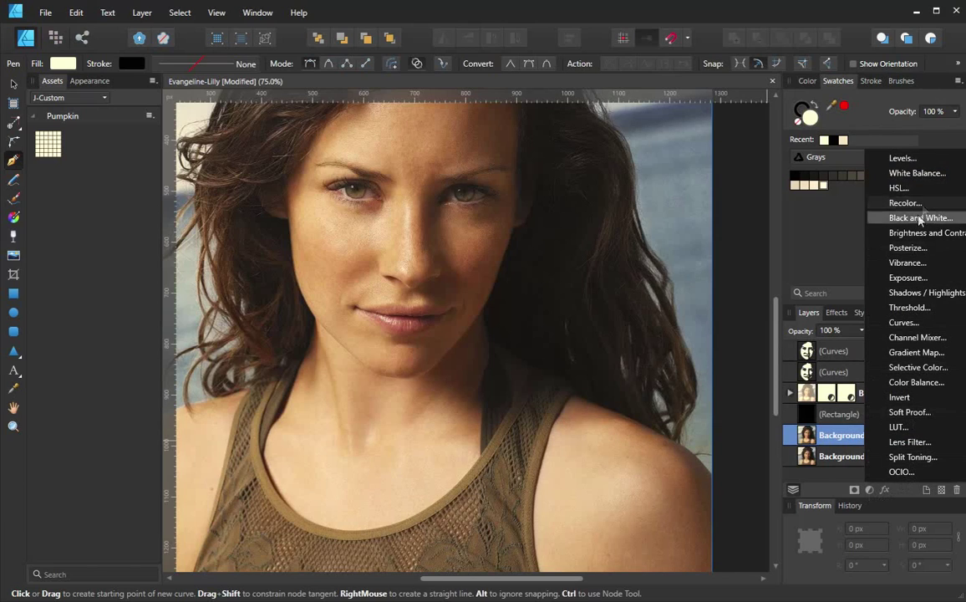
click(903, 325)
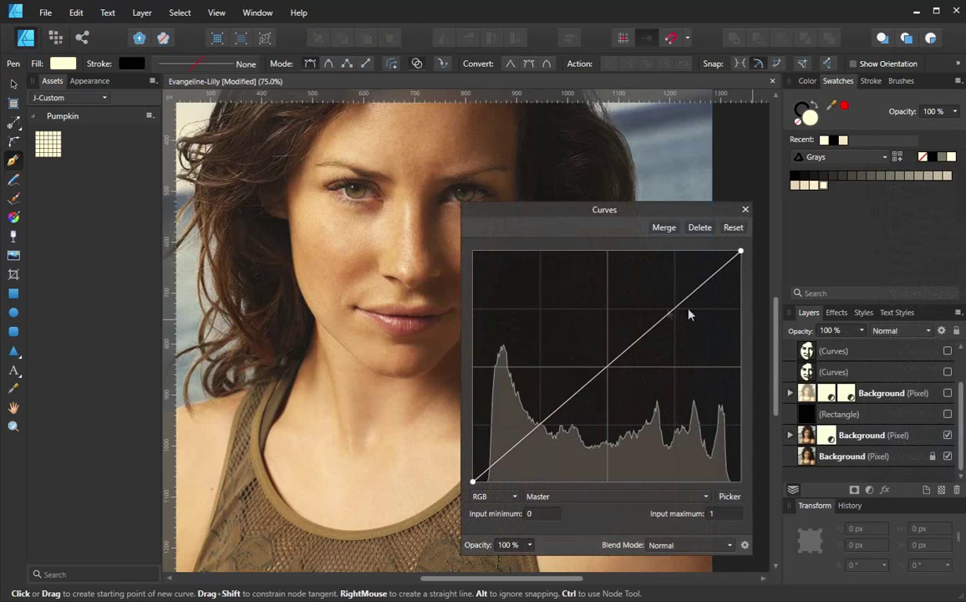
Step: Steepen the master RGB curve strongly so the shadows brighten and bring out the dark hair, and close the adjustment
drag(666, 306, 645, 277)
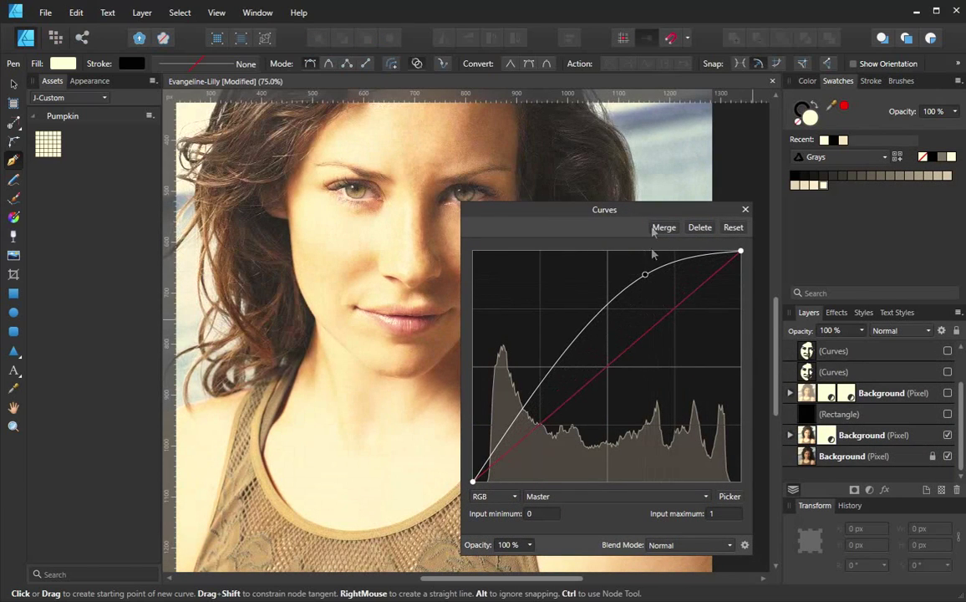
drag(653, 211, 858, 179)
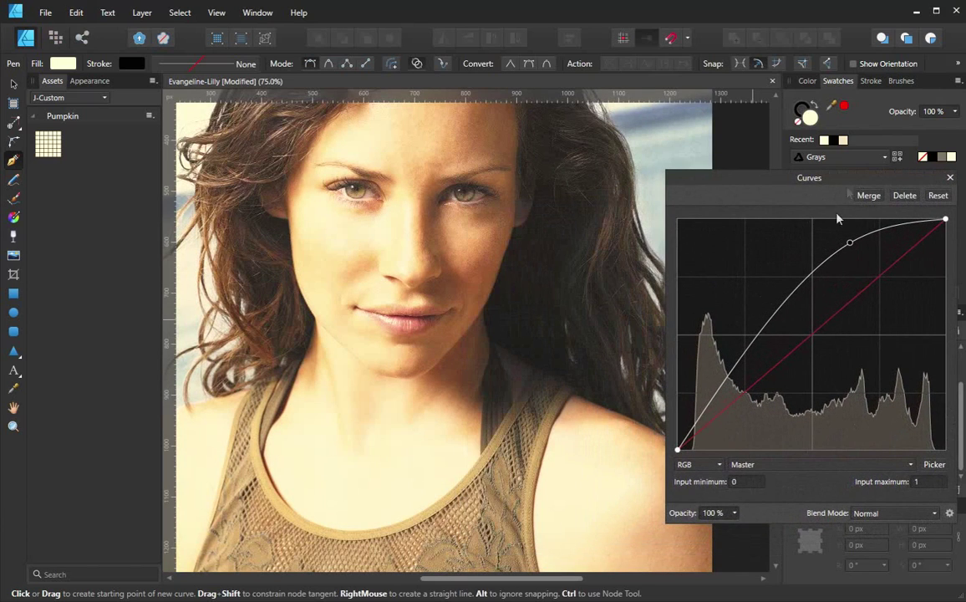
drag(849, 243, 746, 230)
drag(740, 232, 735, 235)
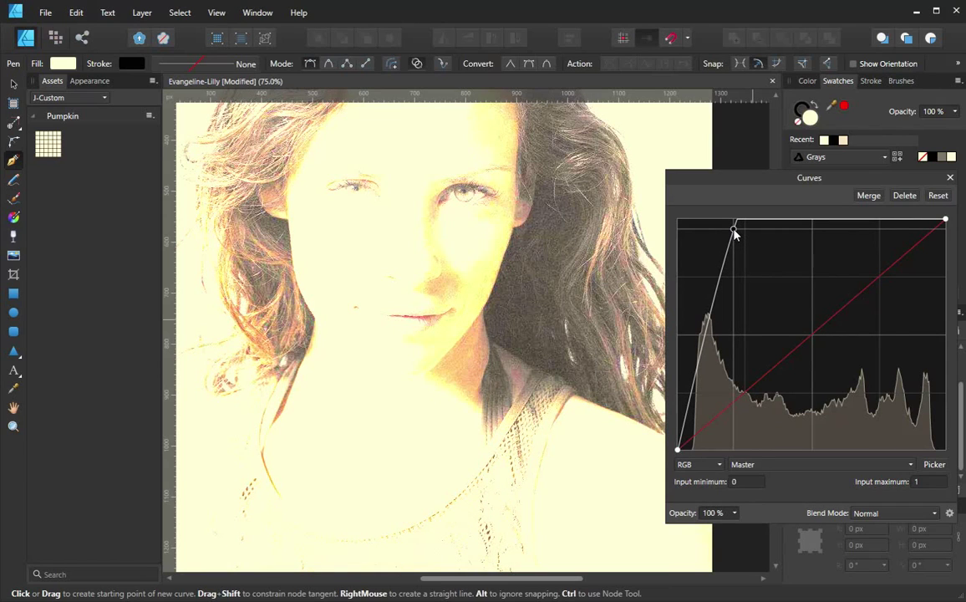
drag(735, 235, 725, 235)
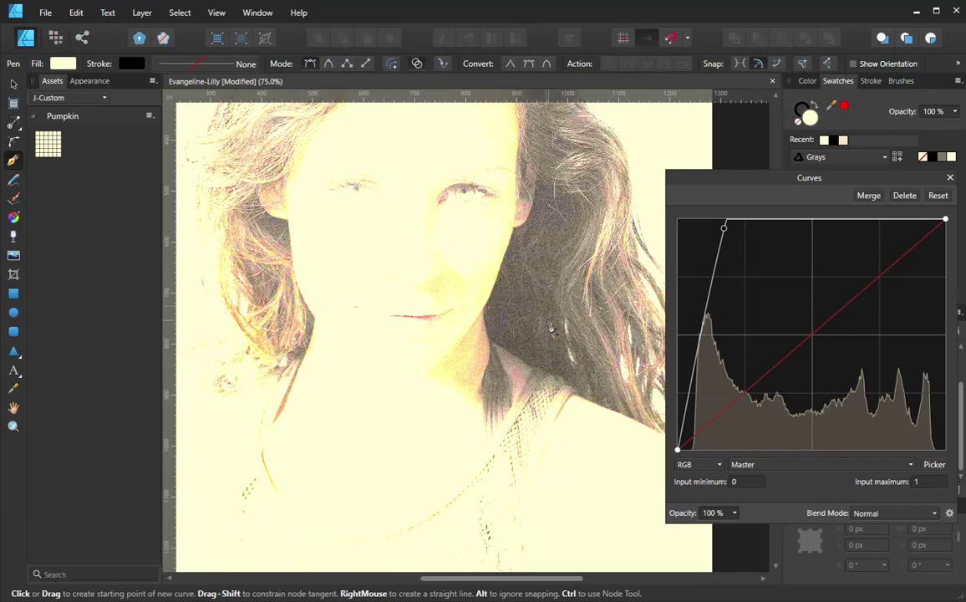
key(Escape)
Step: Select the topmost curves layer and trace a closed, branching strand through the dark hair beside the face
drag(961, 436, 961, 403)
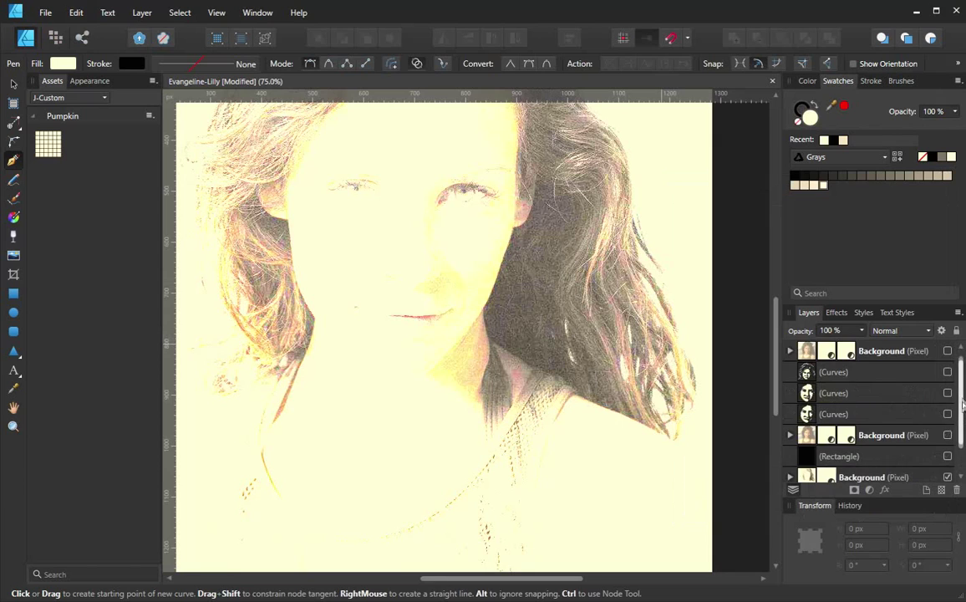
click(880, 379)
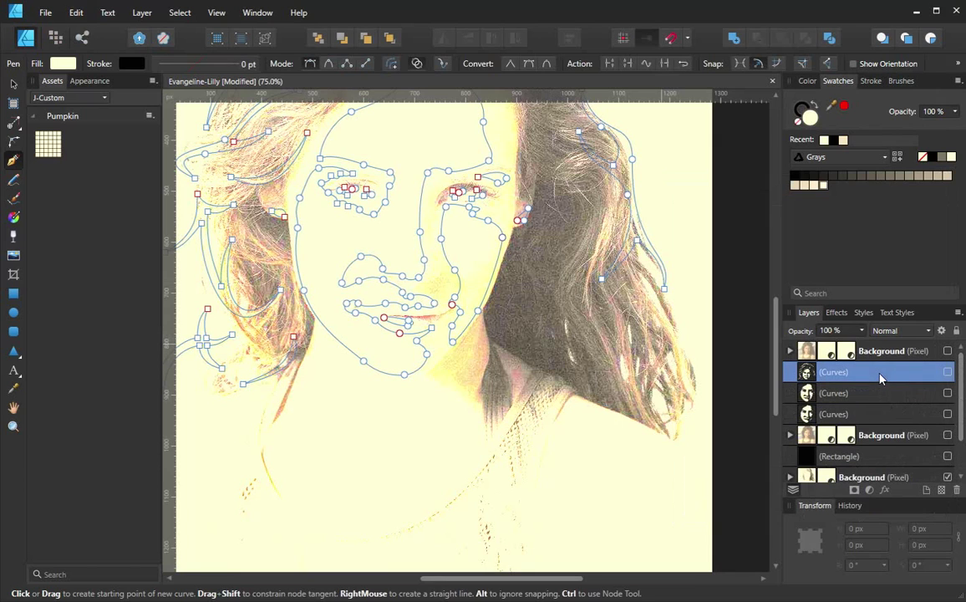
ctrl+click(564, 316)
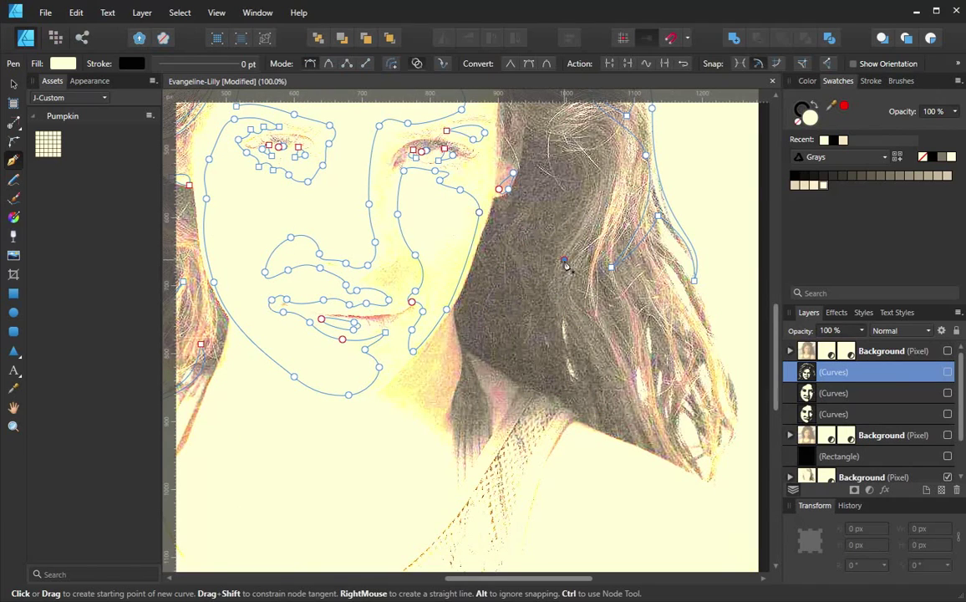
drag(564, 261, 555, 278)
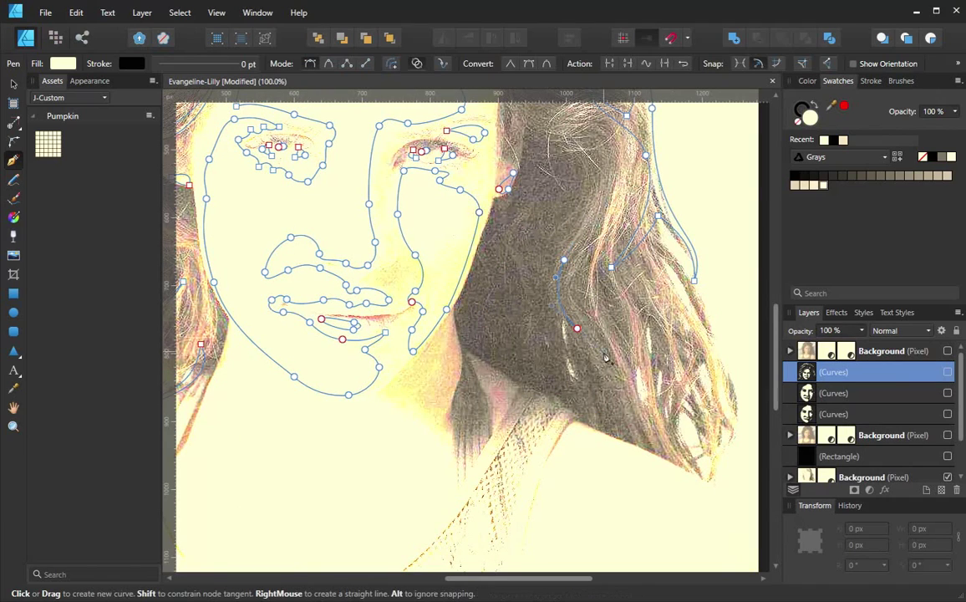
drag(577, 329, 608, 354)
drag(651, 438, 642, 303)
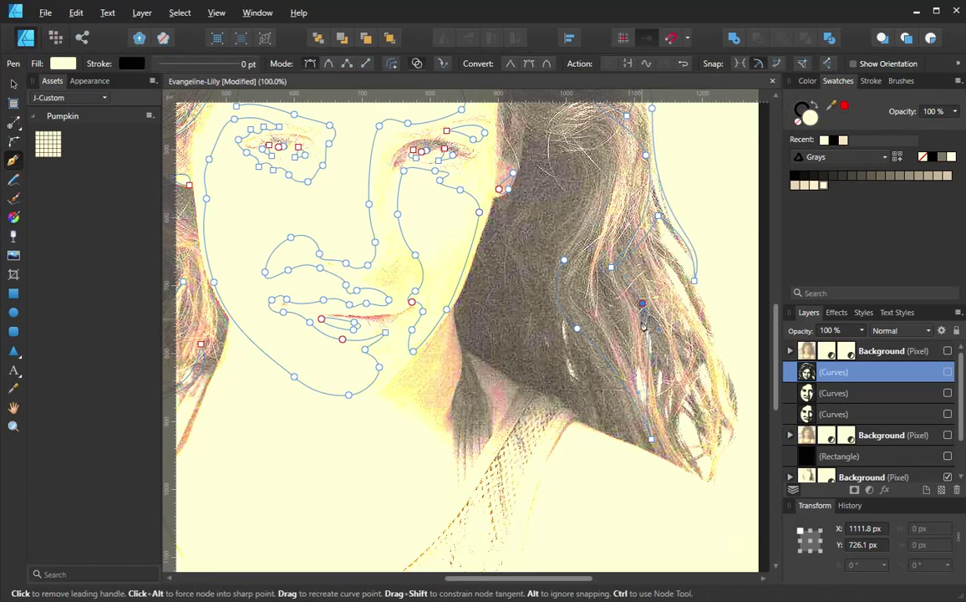
click(637, 383)
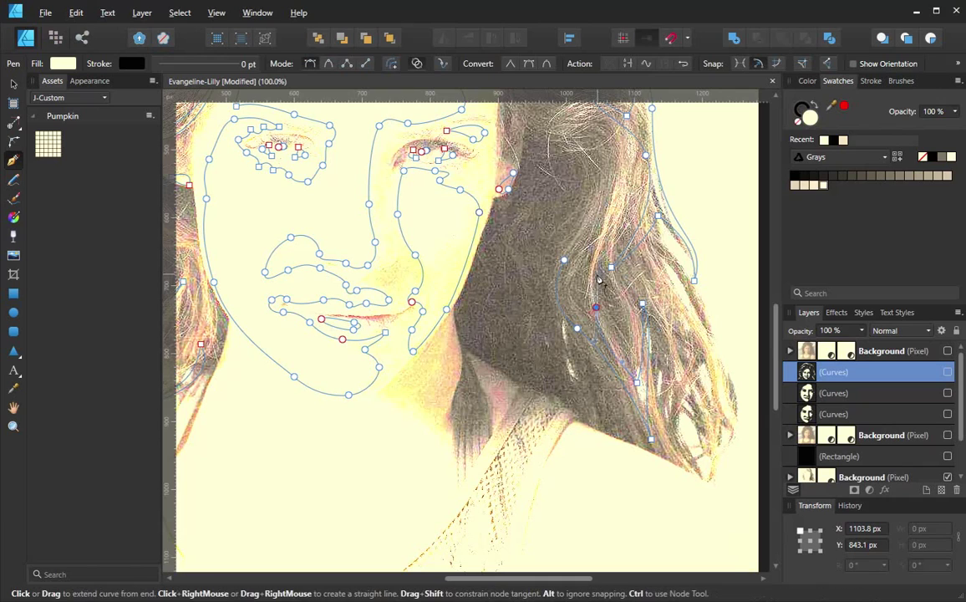
click(590, 328)
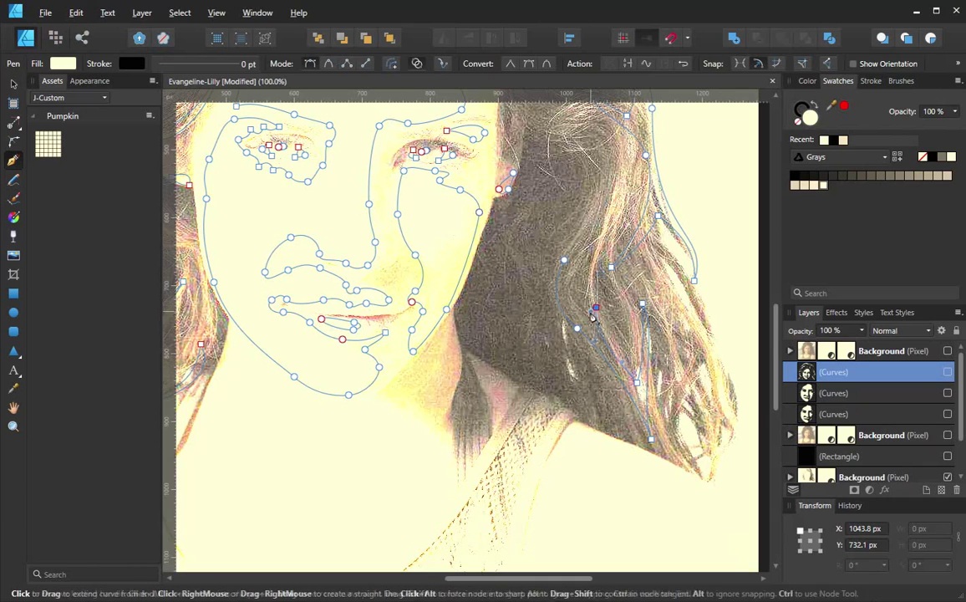
click(565, 260)
Step: Trace a slender closed strand near the hair's outer lower edge and refine the node and curve at the branching strand's fork
drag(686, 323, 700, 342)
drag(707, 464, 687, 498)
alt+click(708, 464)
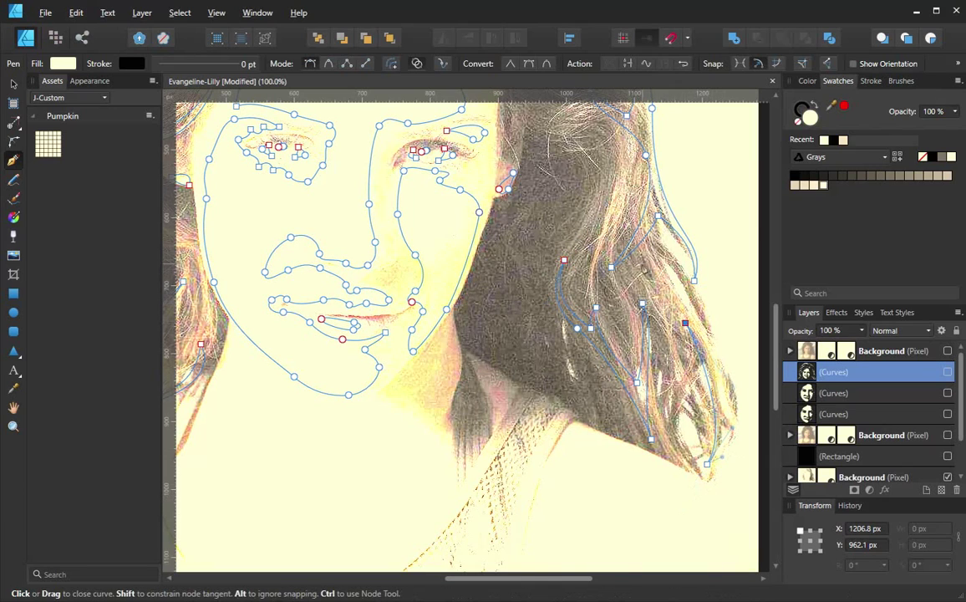
click(686, 323)
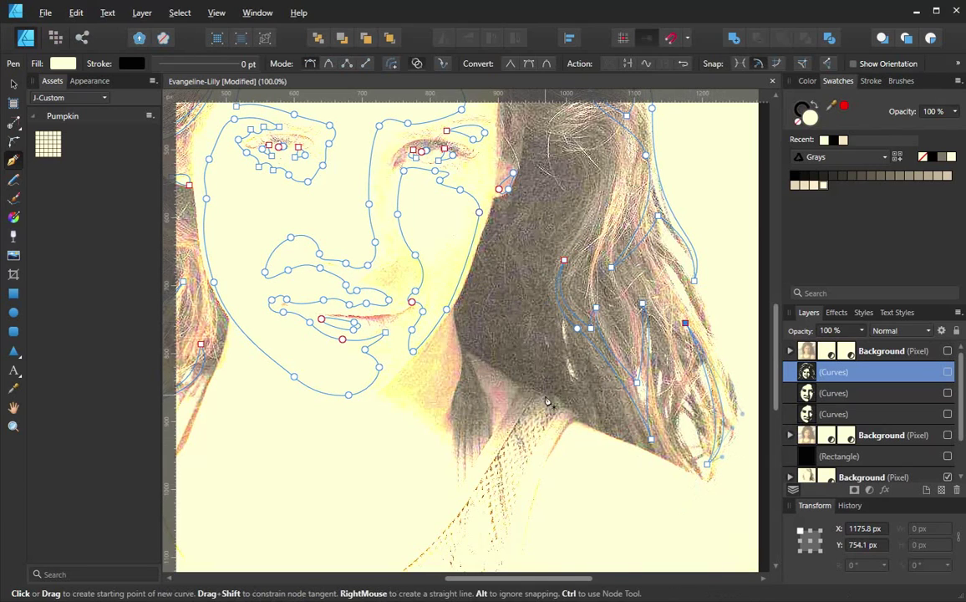
drag(637, 383, 639, 386)
ctrl+click(643, 303)
drag(660, 332, 665, 336)
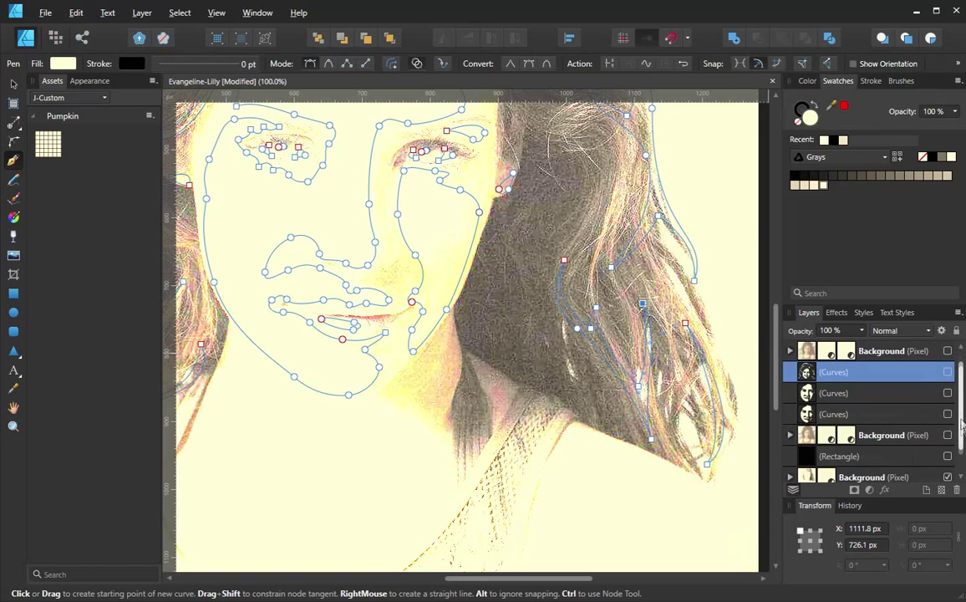
Step: Hide the brightened photo copy, show the top posterized copy again, and delete the brightened copy
scroll(894, 418, down, 2)
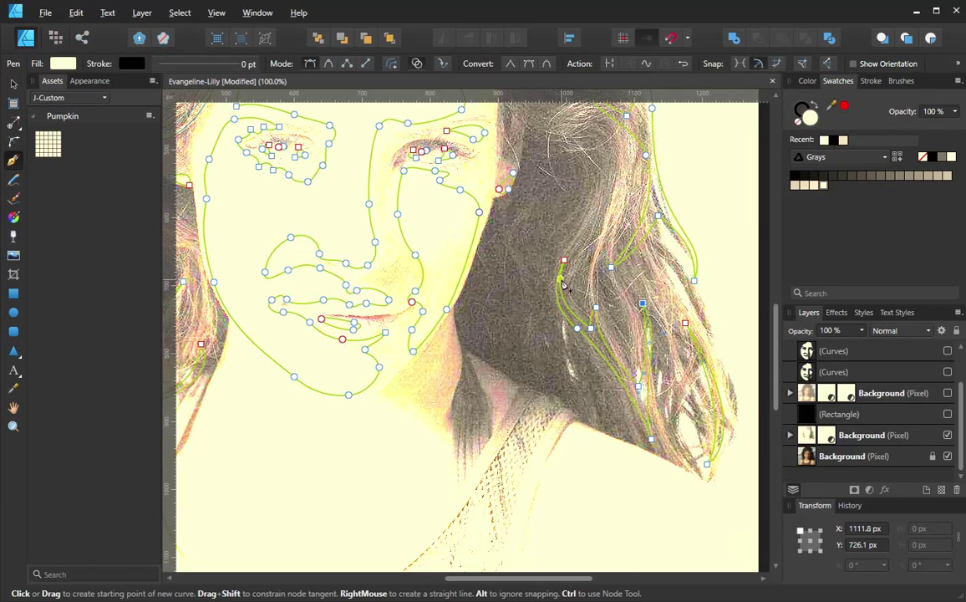
click(948, 434)
scroll(924, 435, up, 2)
click(948, 351)
scroll(945, 359, down, 2)
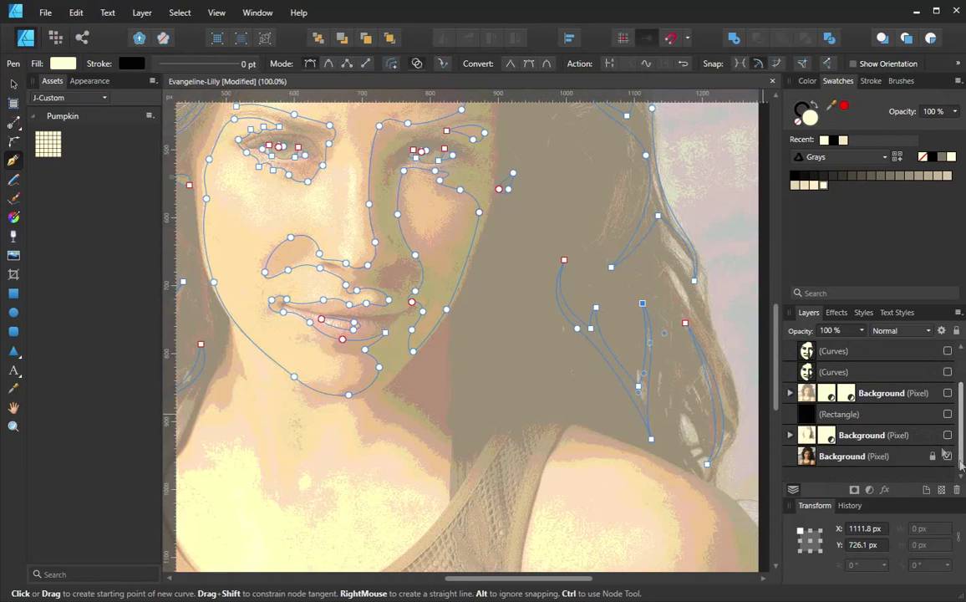
right_click(859, 435)
click(824, 208)
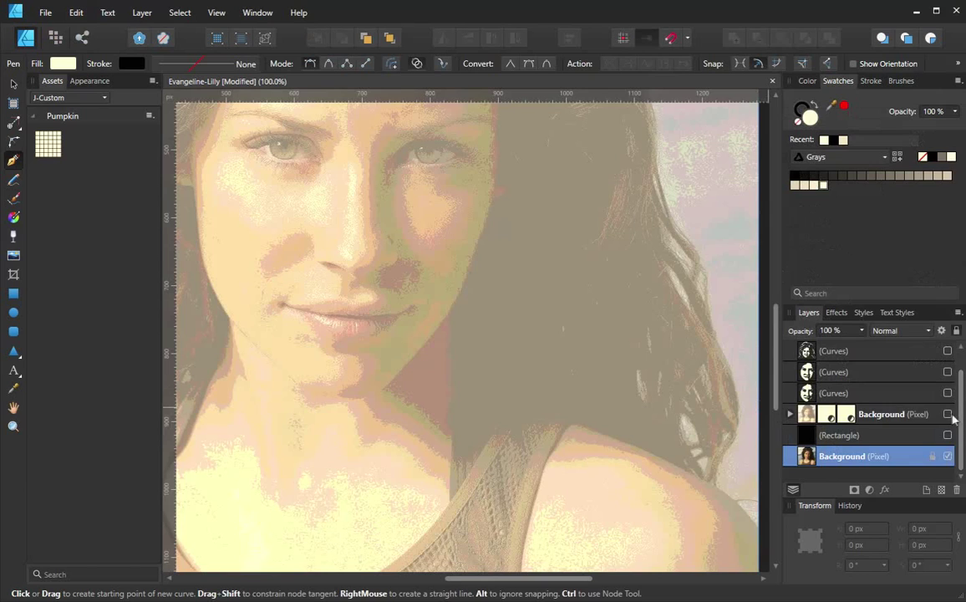
Step: Show both posterized photo copies together and reselect the topmost curves layer, with the neck and chest in view
scroll(861, 376, up, 1)
click(948, 351)
click(886, 373)
drag(304, 446, 428, 343)
click(948, 351)
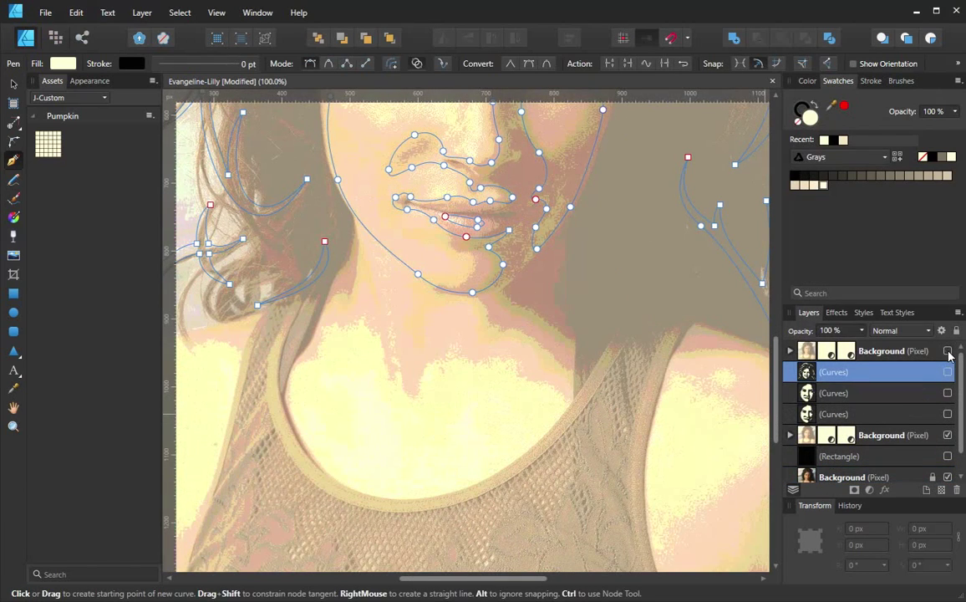
click(948, 351)
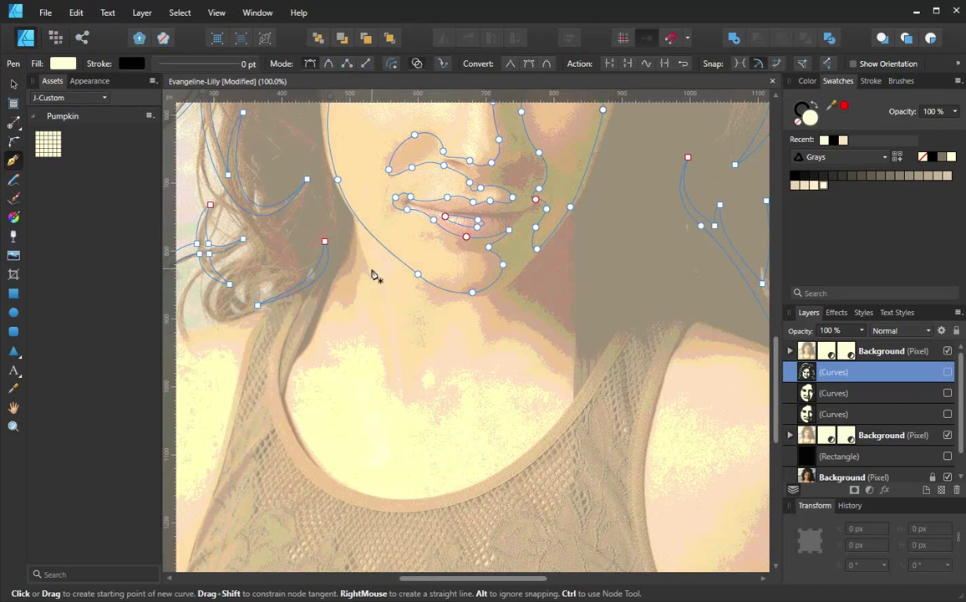
Step: Trace a closed shape around the lit neck and chest, following the neckline and finishing with a curve below the chin
drag(375, 272, 375, 274)
drag(361, 281, 324, 305)
drag(315, 346, 309, 367)
drag(302, 425, 316, 450)
drag(403, 491, 475, 501)
drag(566, 400, 571, 342)
drag(505, 328, 488, 320)
click(482, 313)
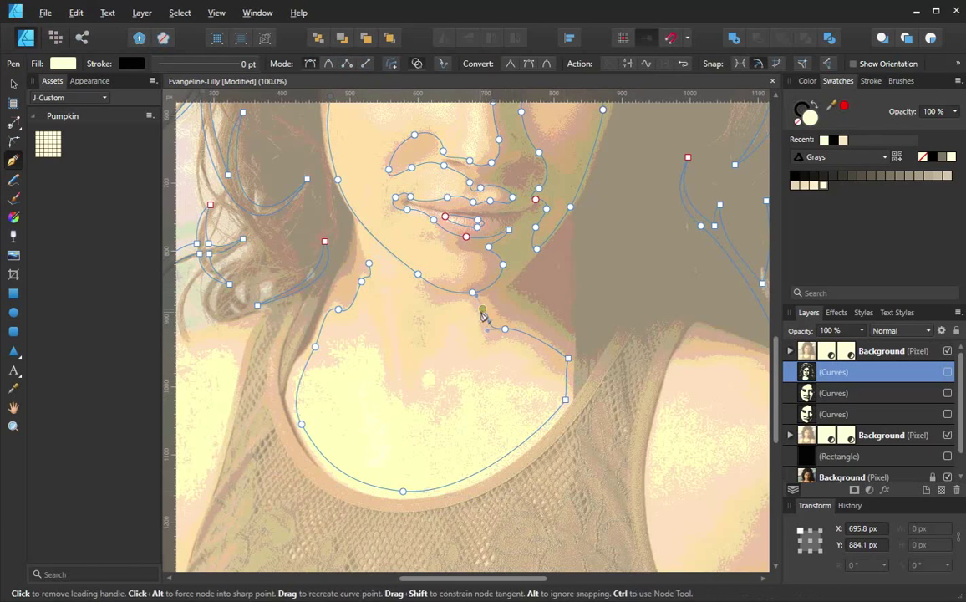
click(369, 263)
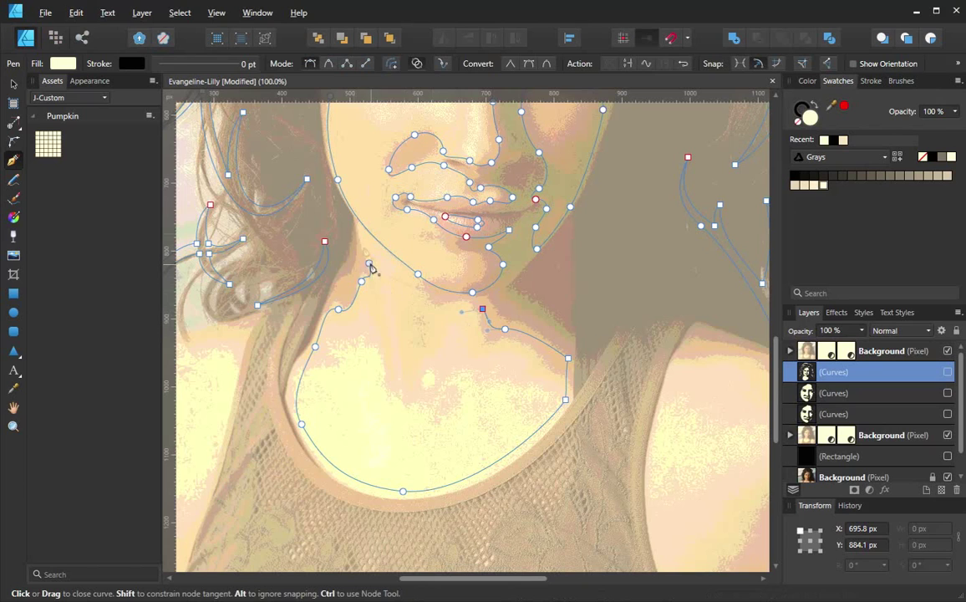
key(Escape)
Step: Trace a closed shape around the brightly lit area of the shoulder below the loose curls, following the top's strap
scroll(426, 397, down, 1)
scroll(426, 397, left, 3)
drag(341, 286, 323, 290)
key(Escape)
drag(361, 282, 330, 288)
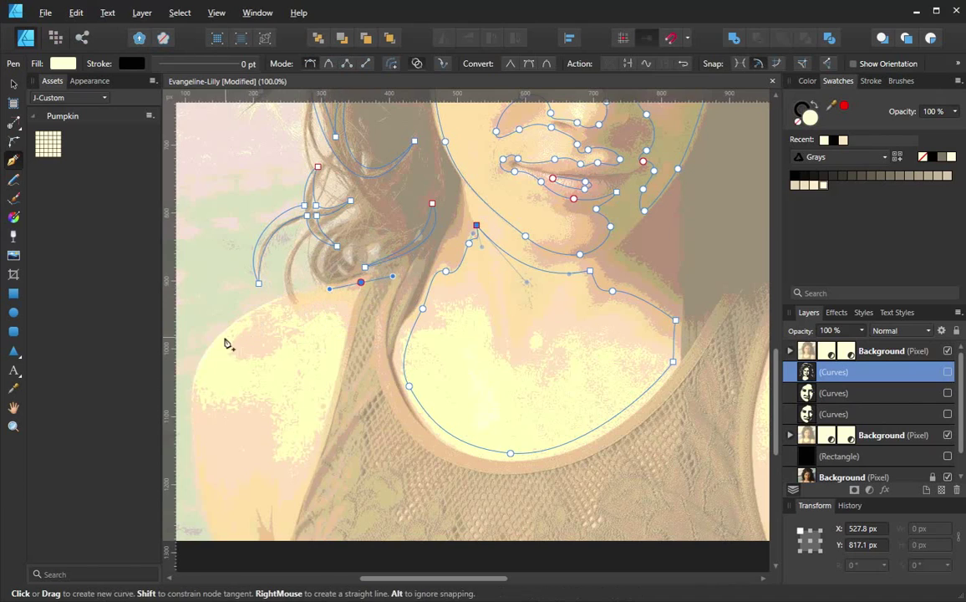
drag(206, 361, 272, 396)
drag(296, 435, 308, 429)
drag(335, 370, 340, 348)
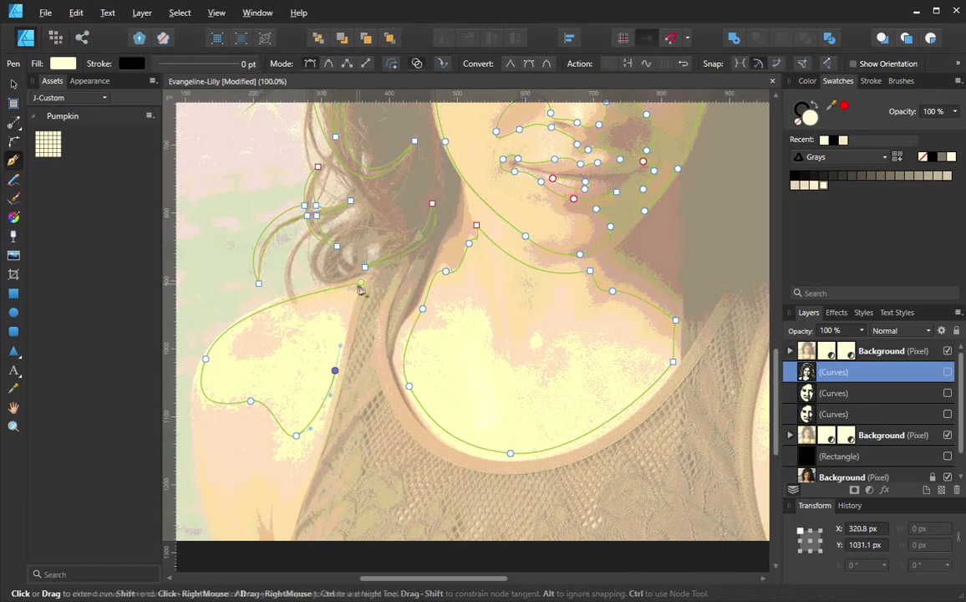
drag(379, 263, 381, 258)
Step: Trace a closed shape around the lit area of the opposite shoulder, starting at the top of the strap
drag(547, 343, 307, 271)
drag(567, 227, 557, 239)
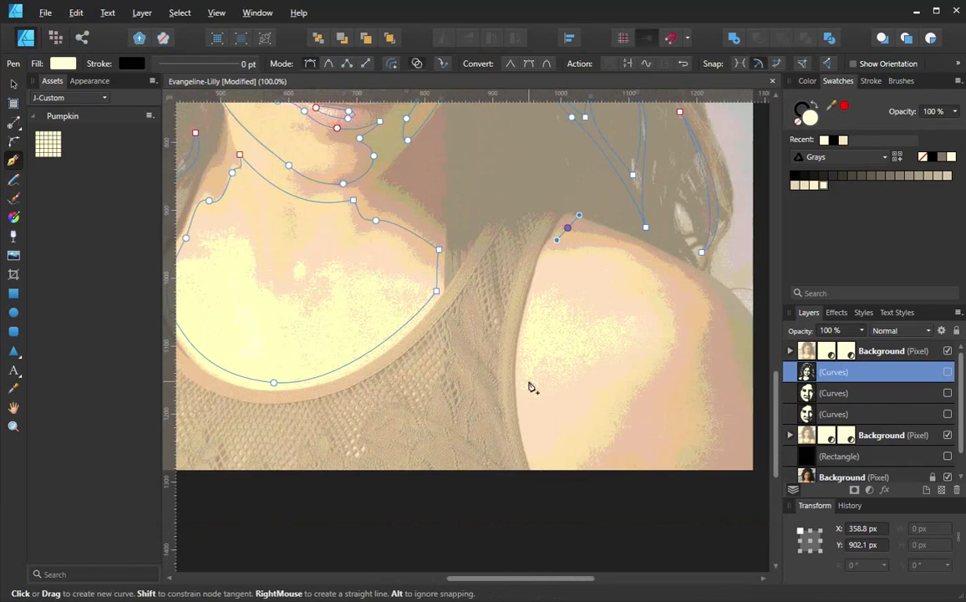
scroll(529, 383, down, 1)
drag(553, 311, 559, 339)
drag(638, 304, 669, 234)
drag(582, 194, 540, 193)
Step: Show the traced curves over the black rectangle with both photo copies hidden and inspect the neck and shoulder shapes
scroll(356, 308, down, 1)
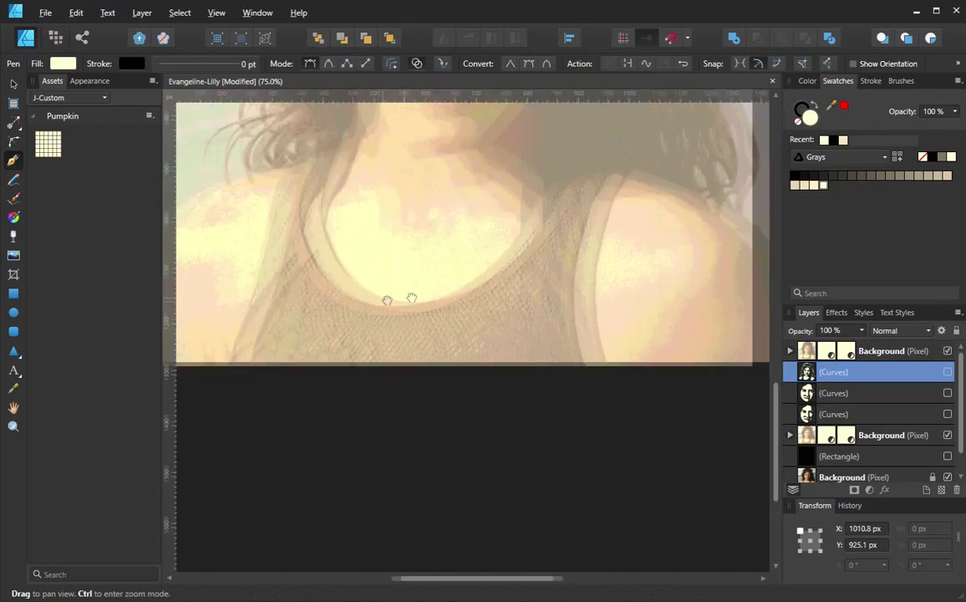
drag(553, 265, 539, 296)
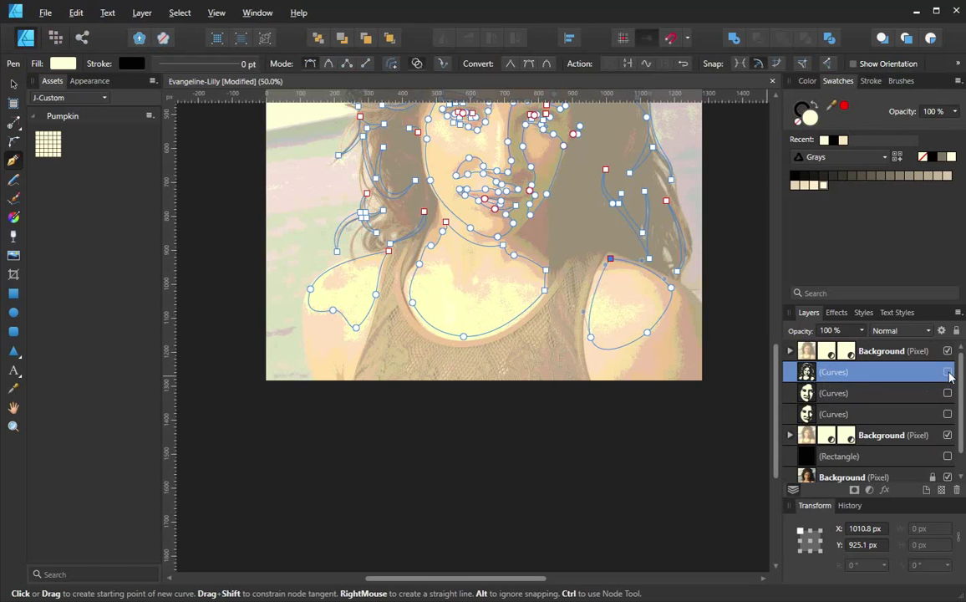
click(948, 373)
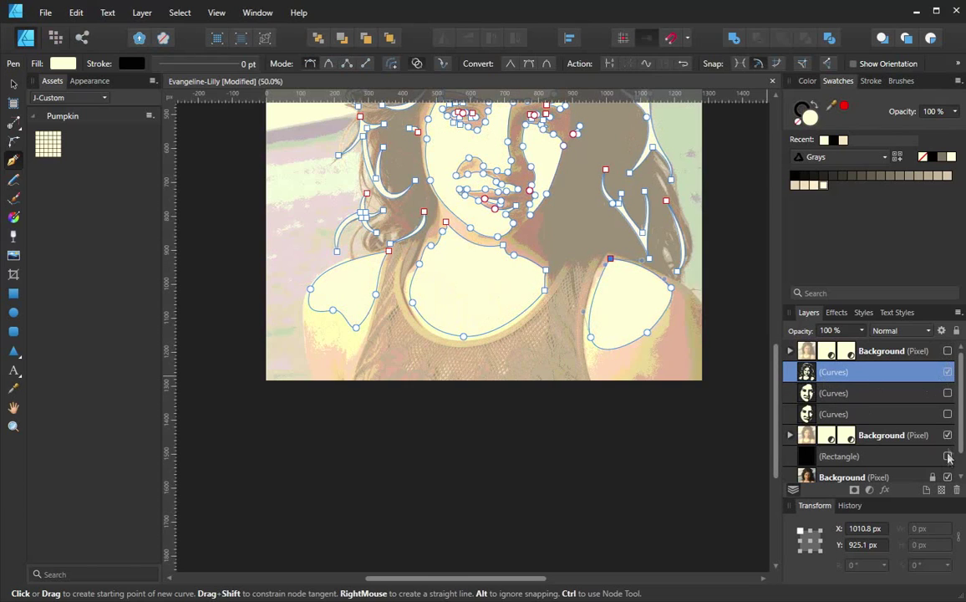
click(948, 457)
scroll(562, 396, down, 2)
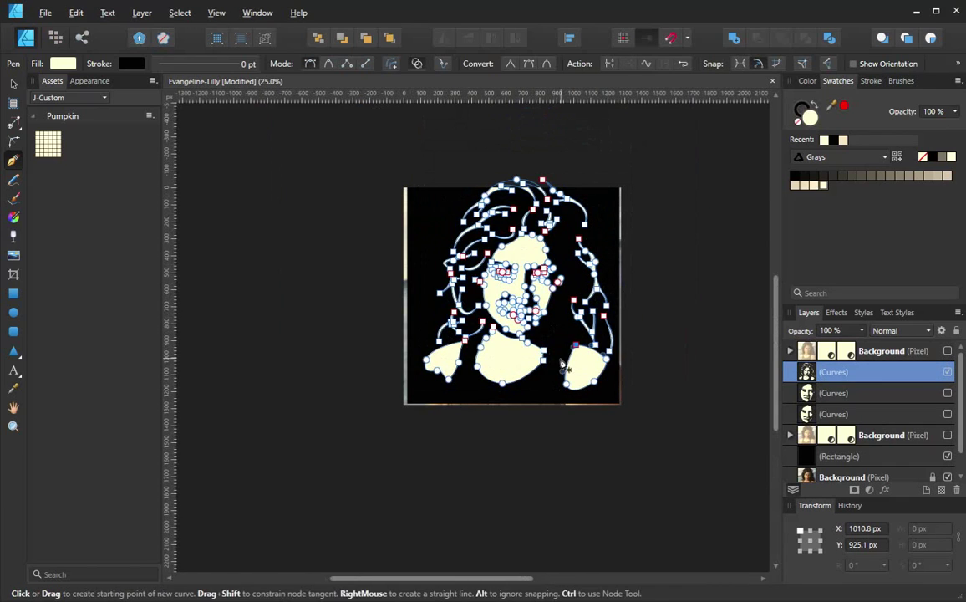
ctrl+click(544, 376)
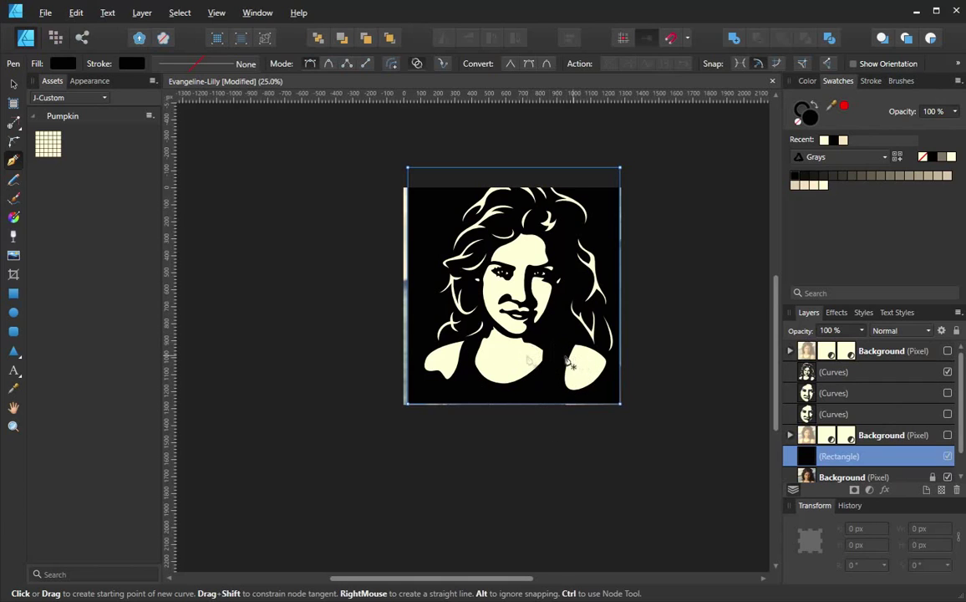
ctrl+click(540, 362)
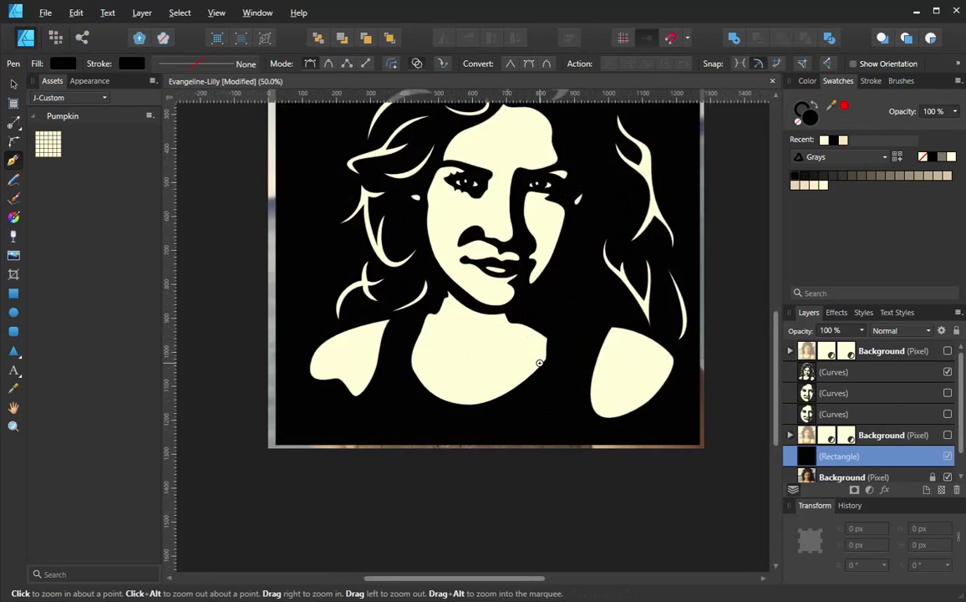
ctrl+click(541, 363)
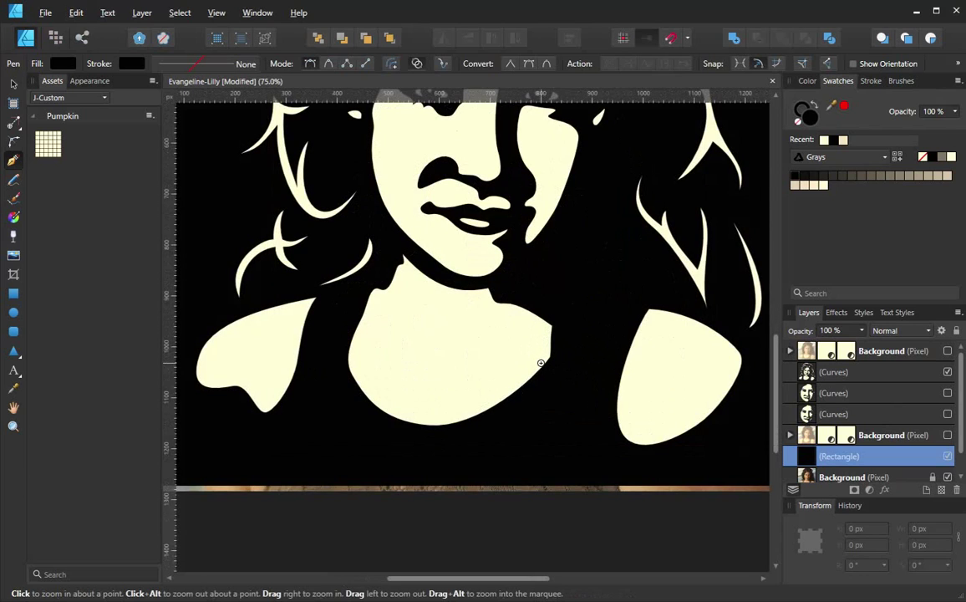
Step: Show the photo copies again, reselect the curves layer, delete the chest shape's extra shadow-side node and extend its corner outward
click(948, 372)
click(870, 375)
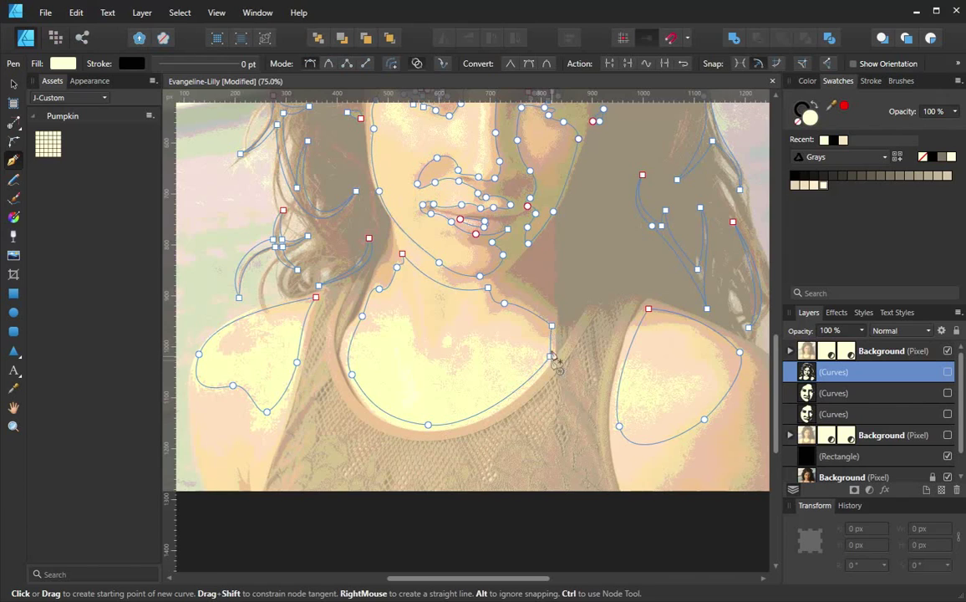
key(ctrl)
drag(551, 326, 564, 330)
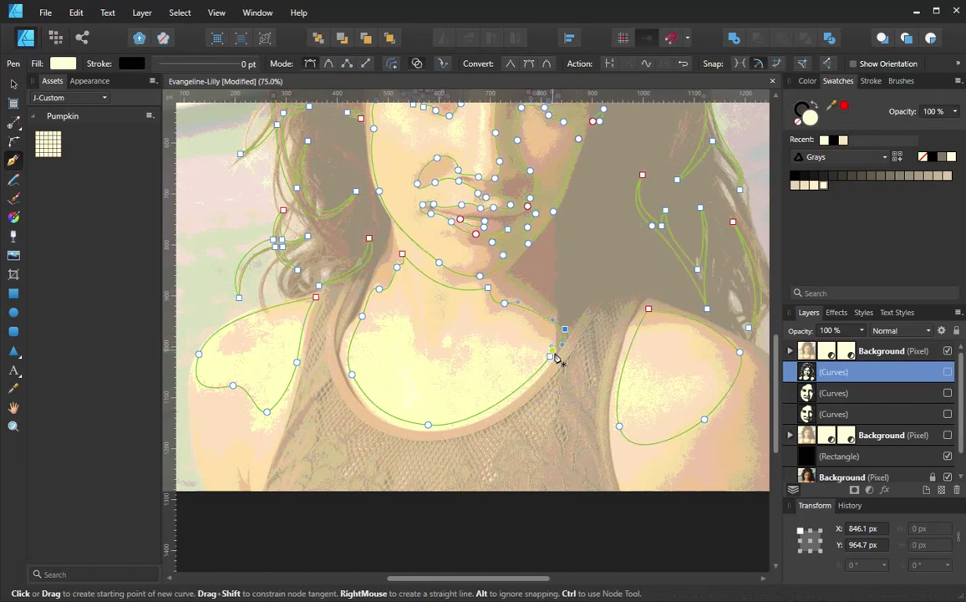
key(ctrl)
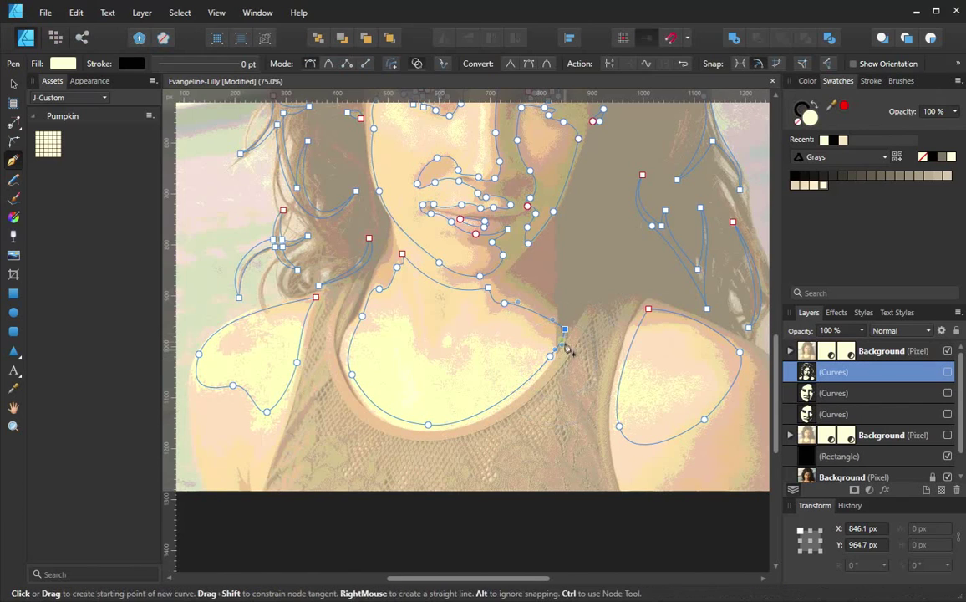
ctrl+click(550, 358)
key(Delete)
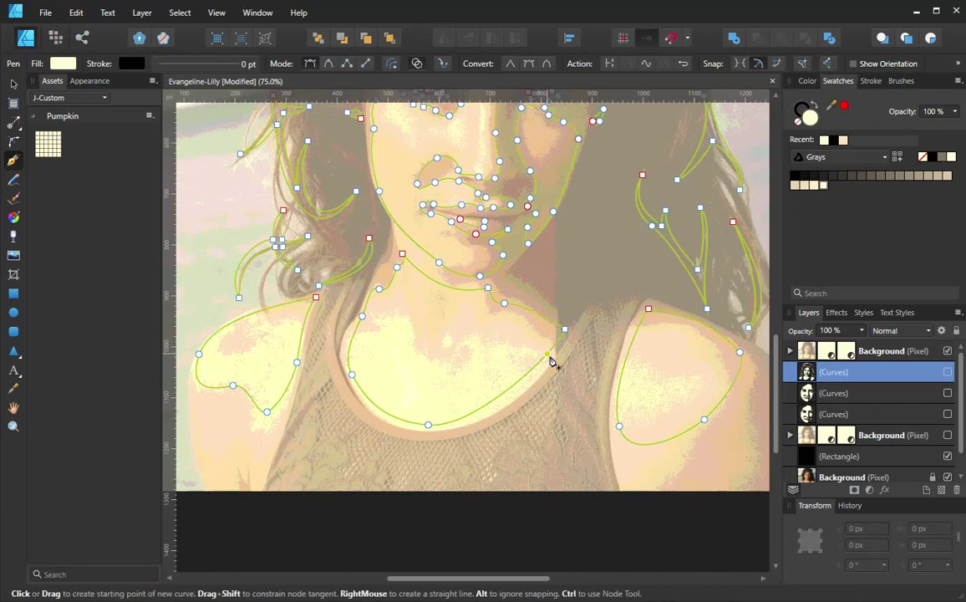
ctrl+click(565, 329)
drag(565, 329, 558, 382)
Step: Refine the strap-side edges of both shoulder shapes and readjust the chest shape's outer corner node
drag(619, 426, 613, 422)
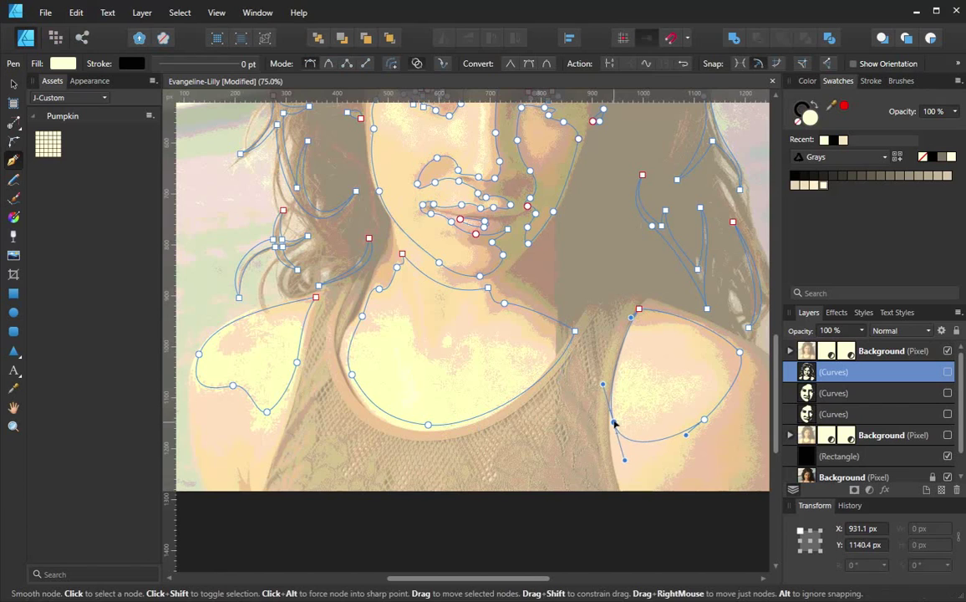
drag(298, 363, 301, 364)
drag(575, 331, 567, 339)
Step: Hide the photo copies, show the curves on the black rectangle, and review the whole portrait without node outlines
click(947, 351)
click(948, 372)
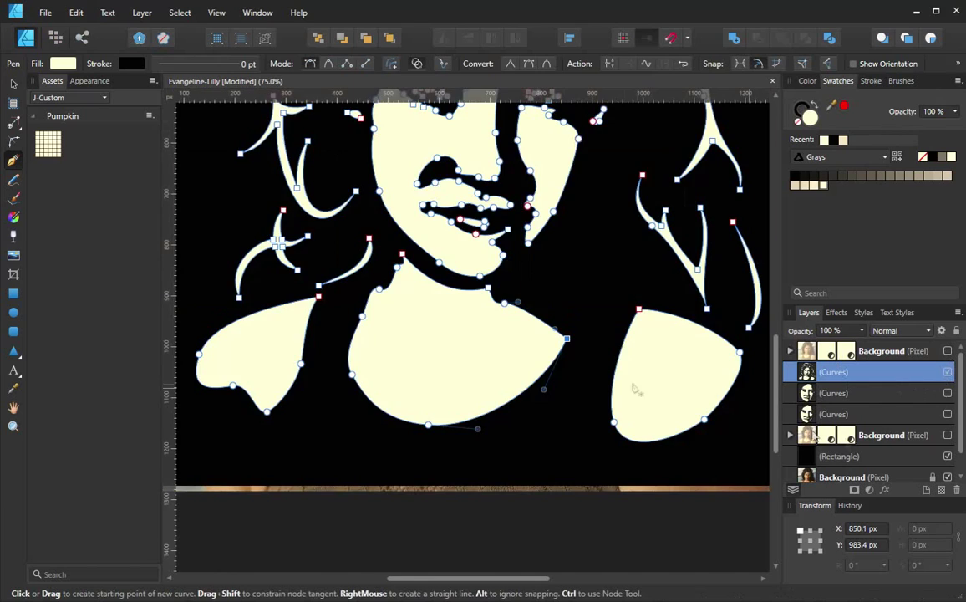
click(838, 456)
scroll(632, 399, down, 1)
drag(632, 400, 602, 417)
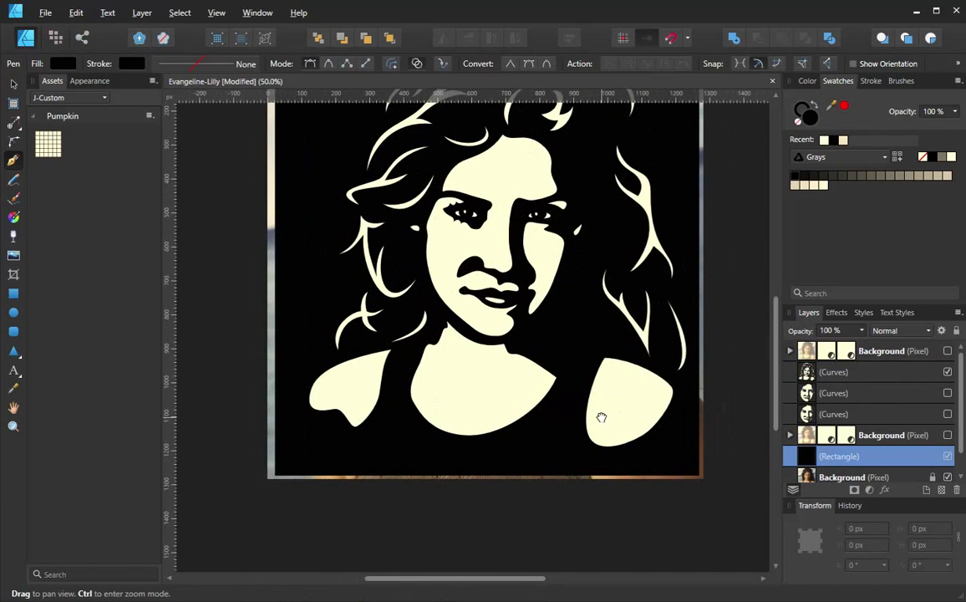
alt+click(553, 378)
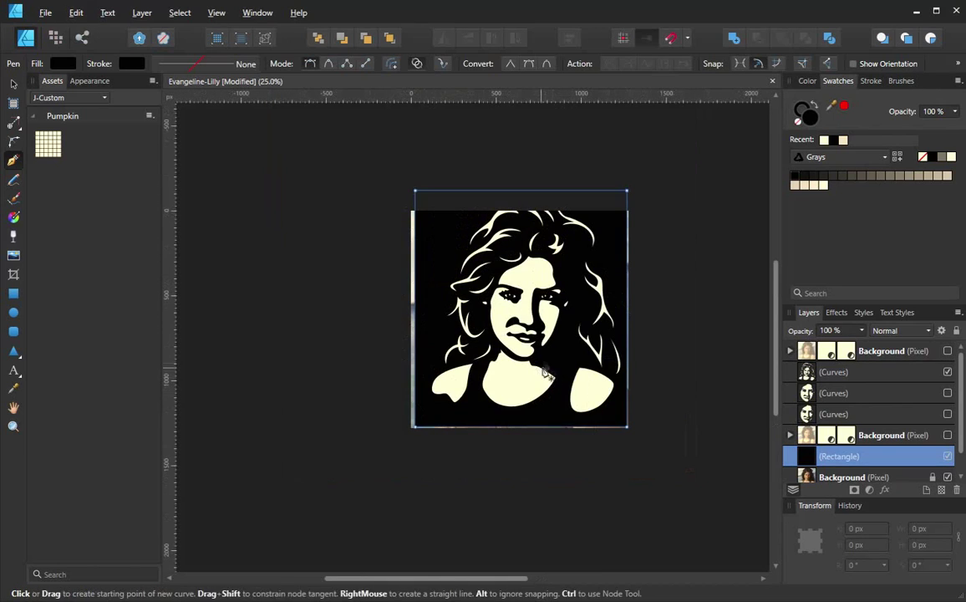
click(547, 361)
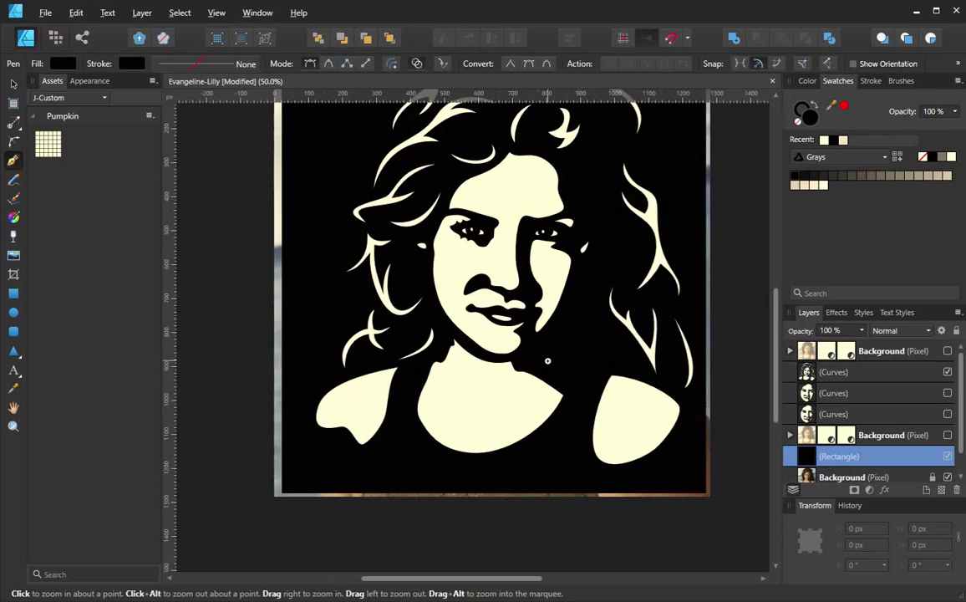
drag(606, 361, 597, 402)
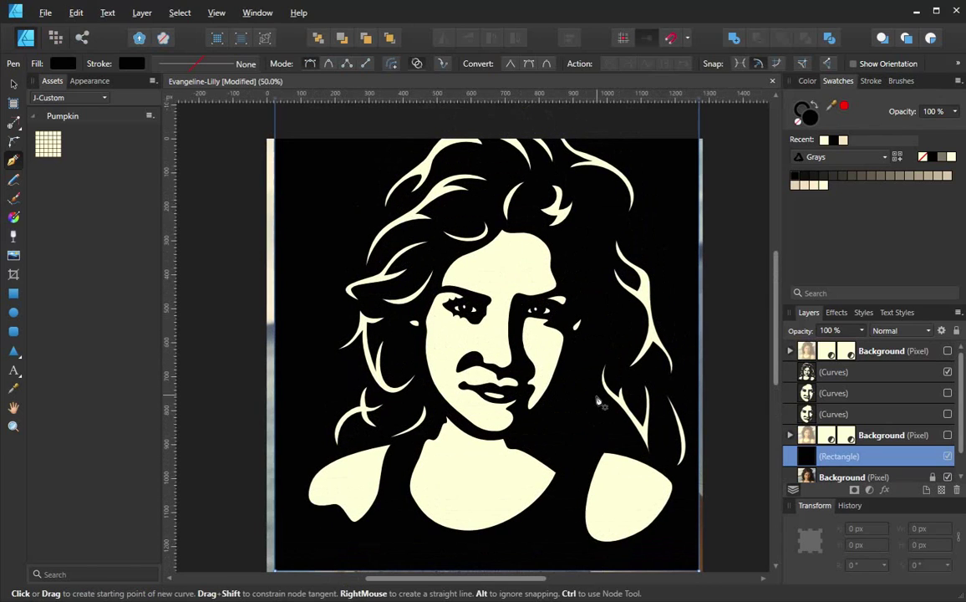
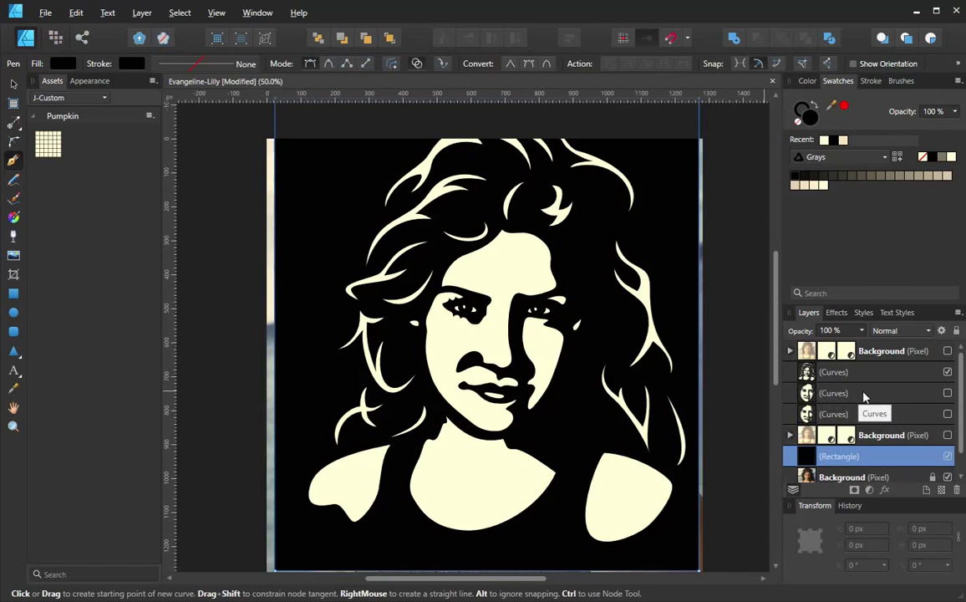
Step: Delete the two older hidden face curves layers beneath the full portrait curves
click(865, 395)
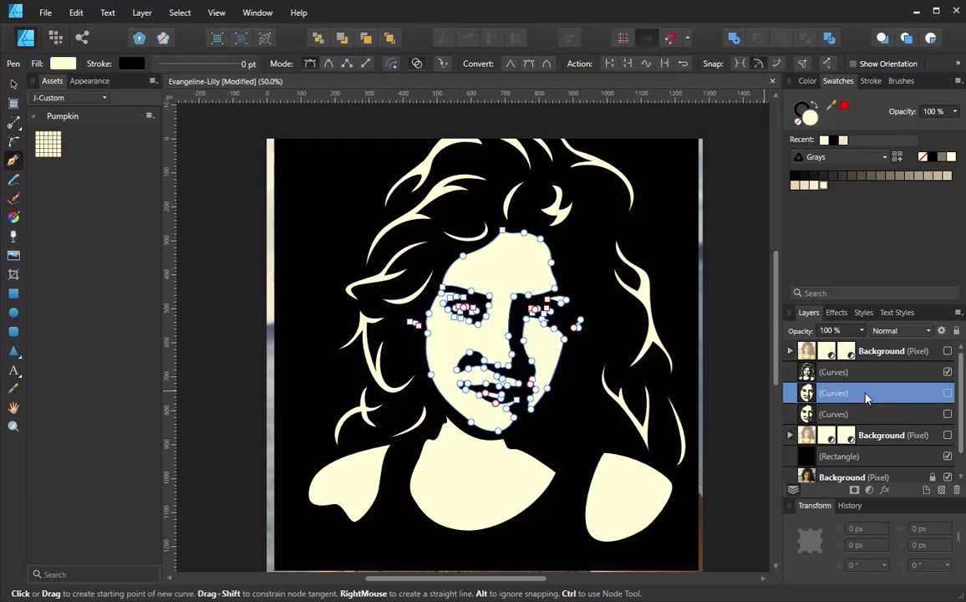
click(958, 493)
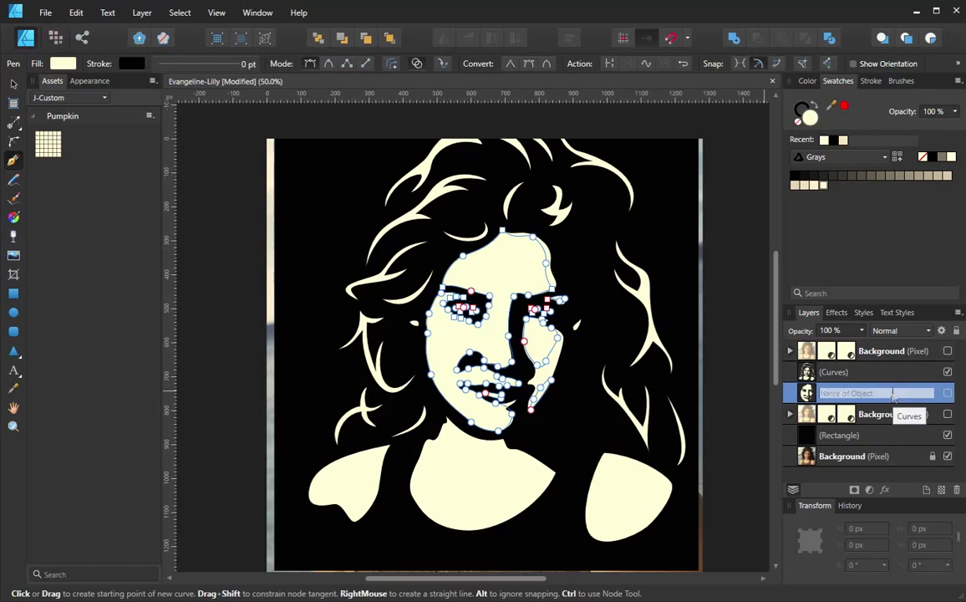
double_click(890, 394)
click(958, 493)
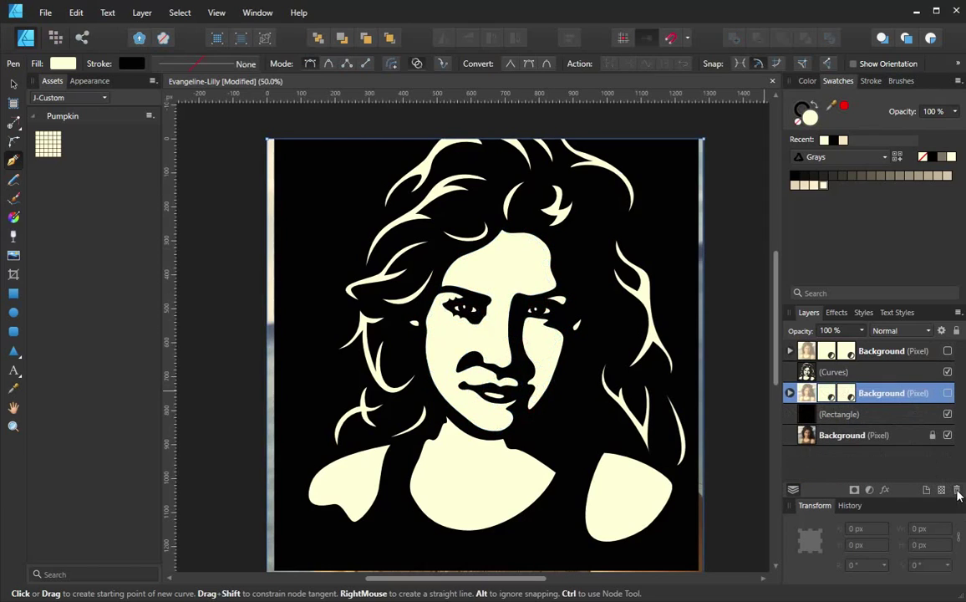
Step: Duplicate the full portrait curves layer and rename the upper copy as grey
click(869, 374)
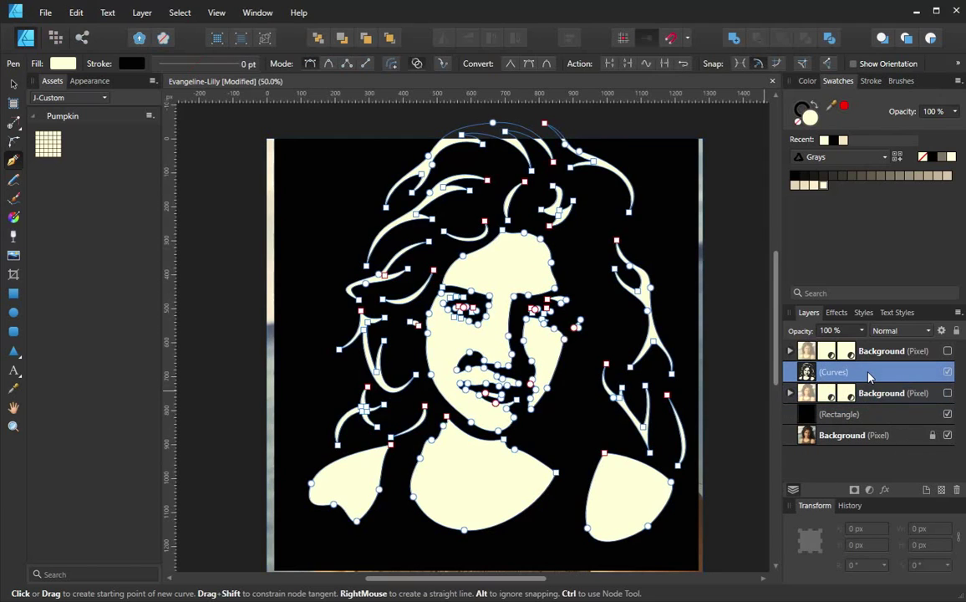
right_click(870, 376)
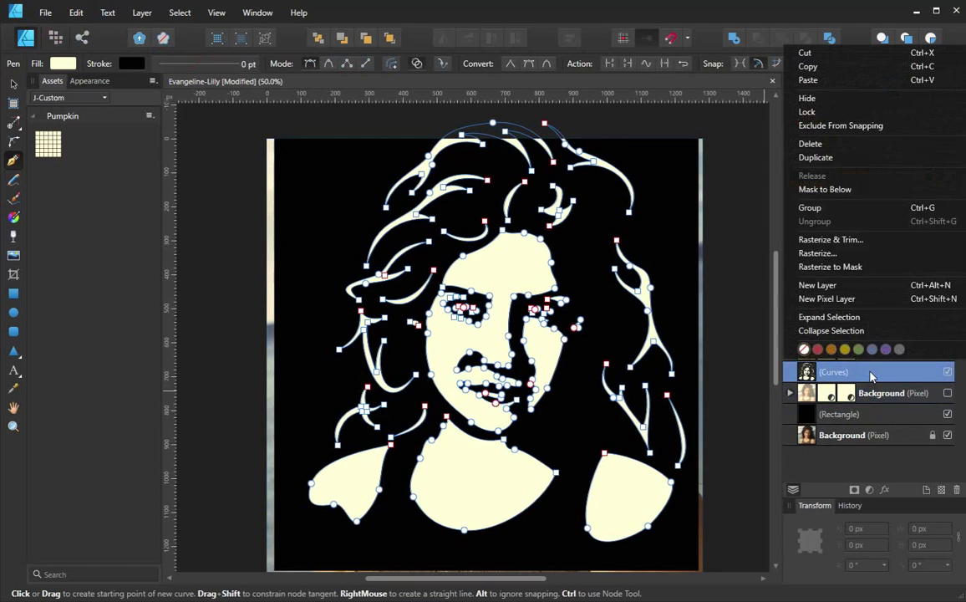
click(816, 157)
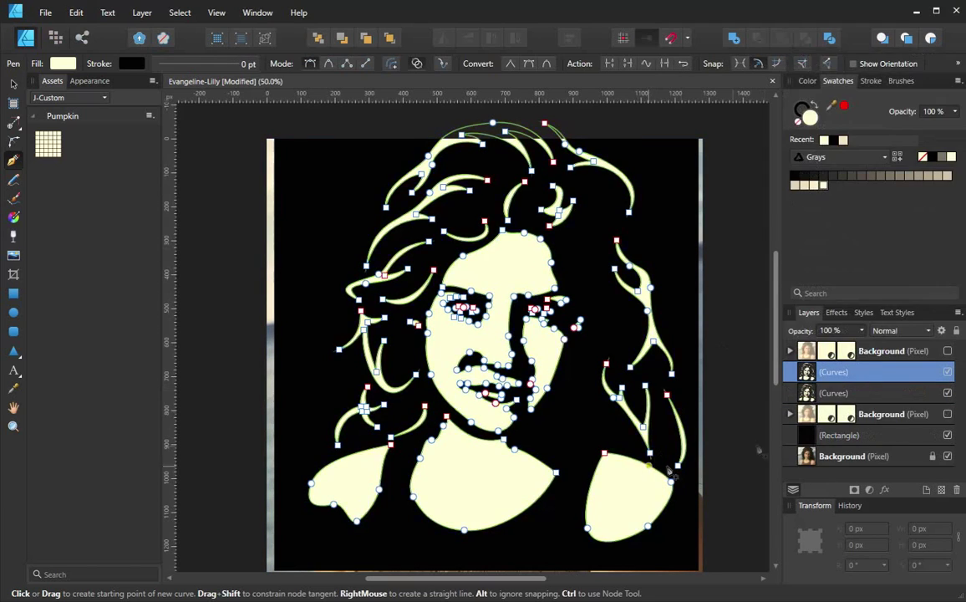
double_click(836, 373)
text(c)
text(rey)
key(Return)
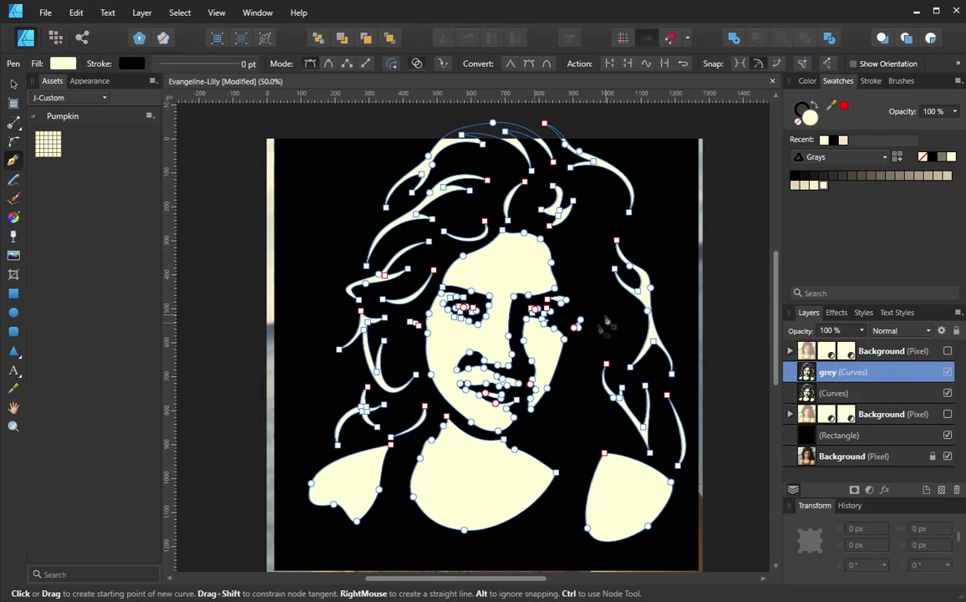
Step: Hide both curves layers and show both posterized photo copies, with the grey layer's outlines around the eyes in view
click(948, 352)
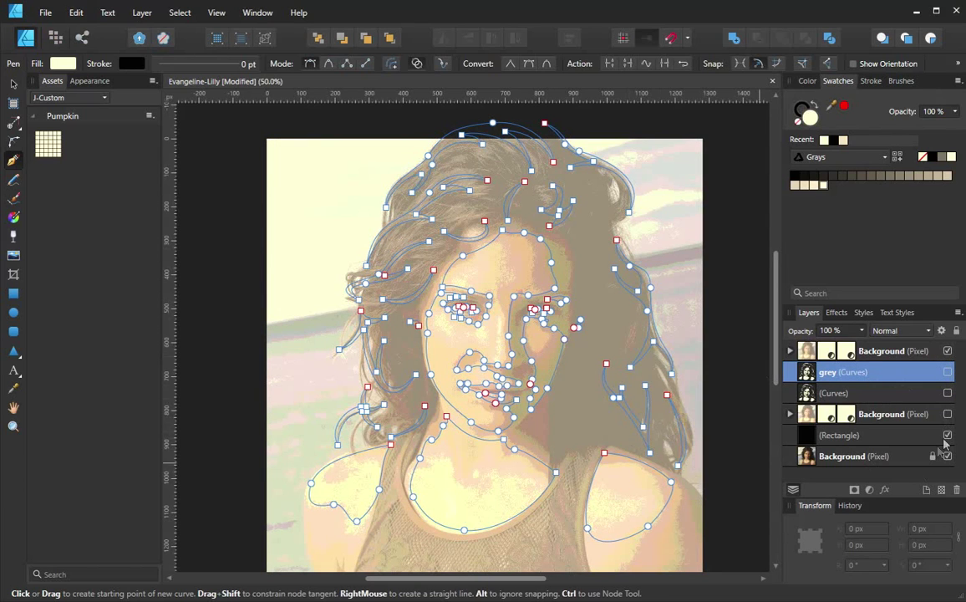
click(947, 415)
key(space)
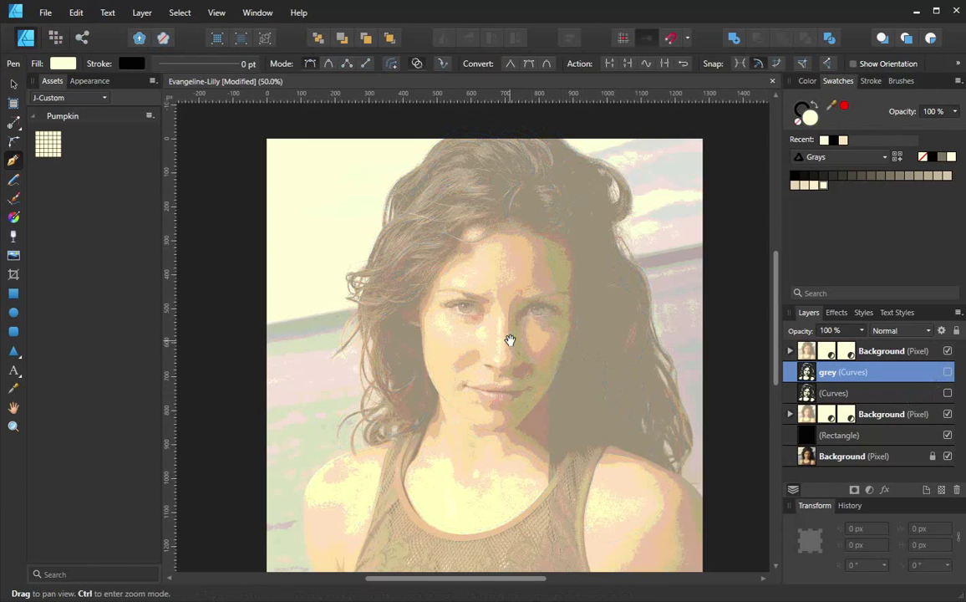
key(ctrl+space)
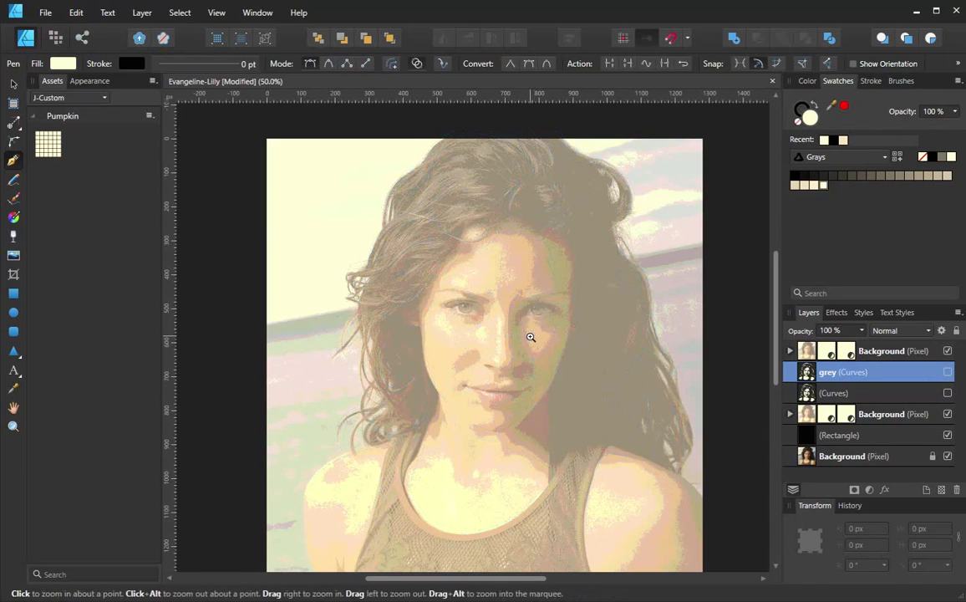
click(531, 336)
click(519, 336)
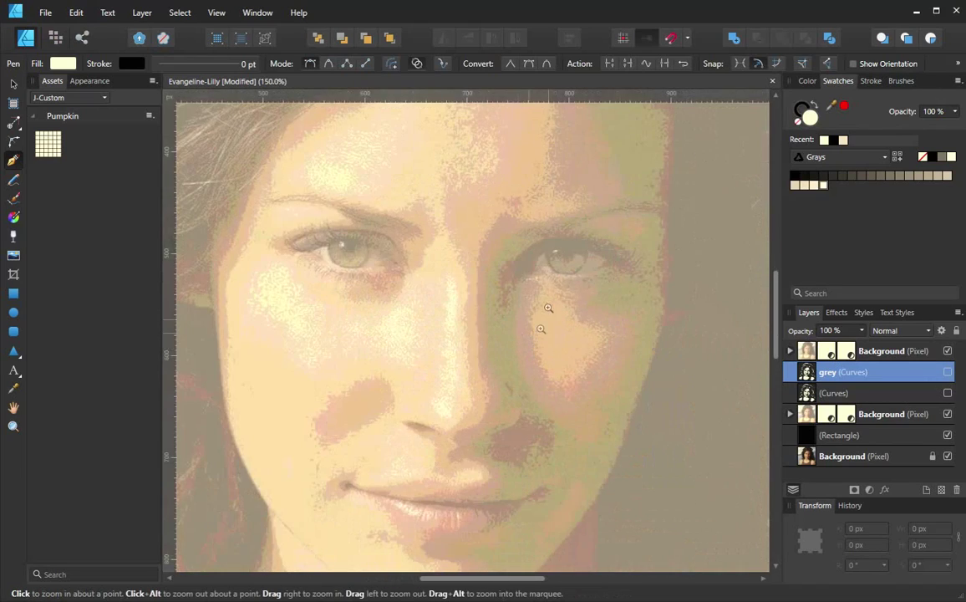
drag(528, 295, 577, 326)
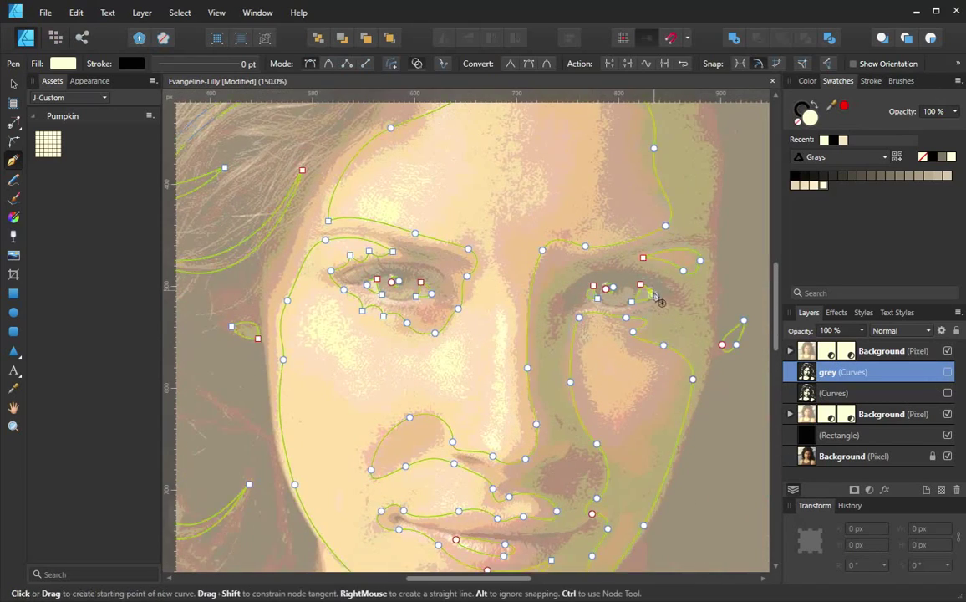
Step: Delete the small highlight curves inside the eye on the shadowed side of the face from the grey layer
key(Return)
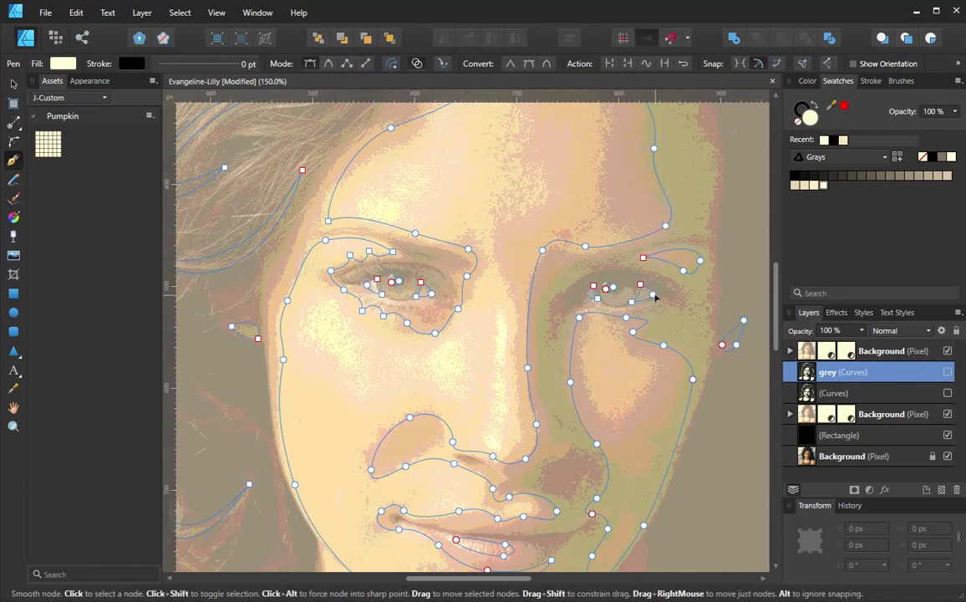
click(642, 287)
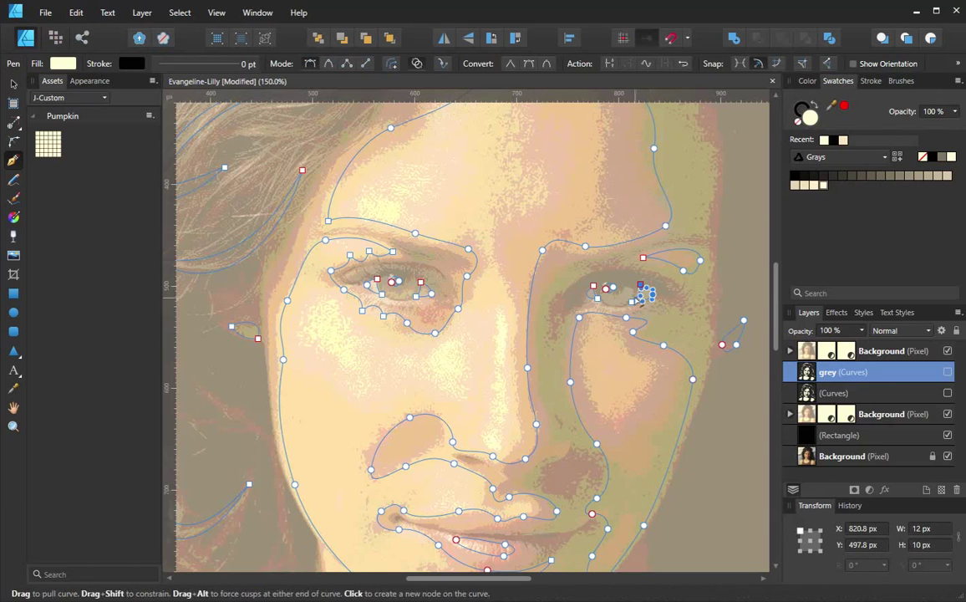
ctrl+shift+click(612, 288)
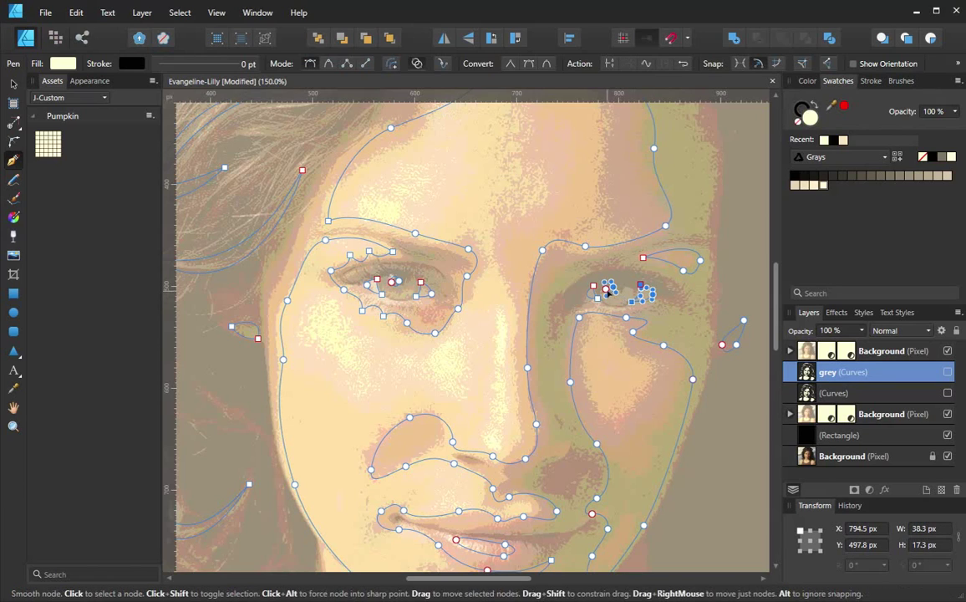
shift+click(595, 286)
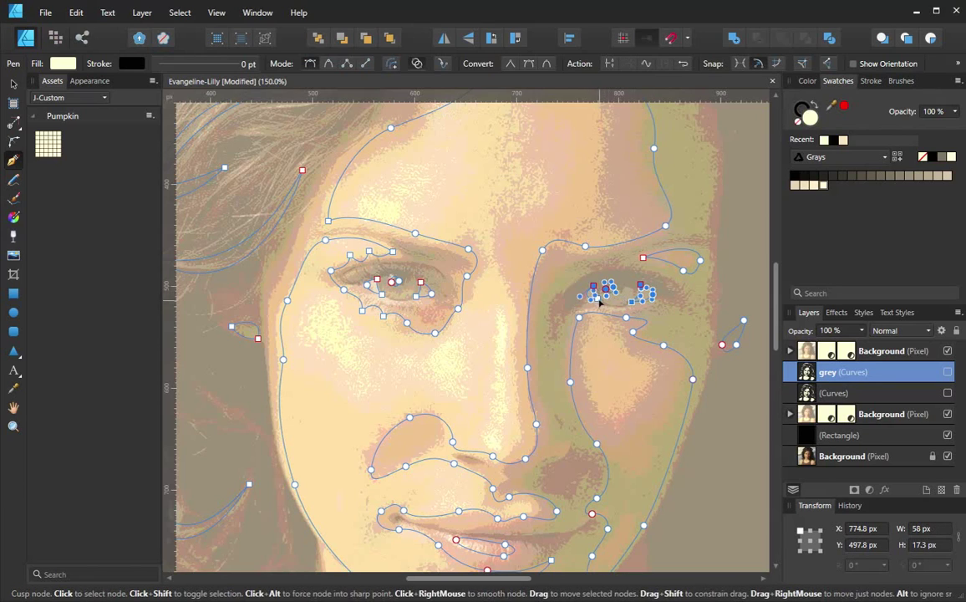
key(Delete)
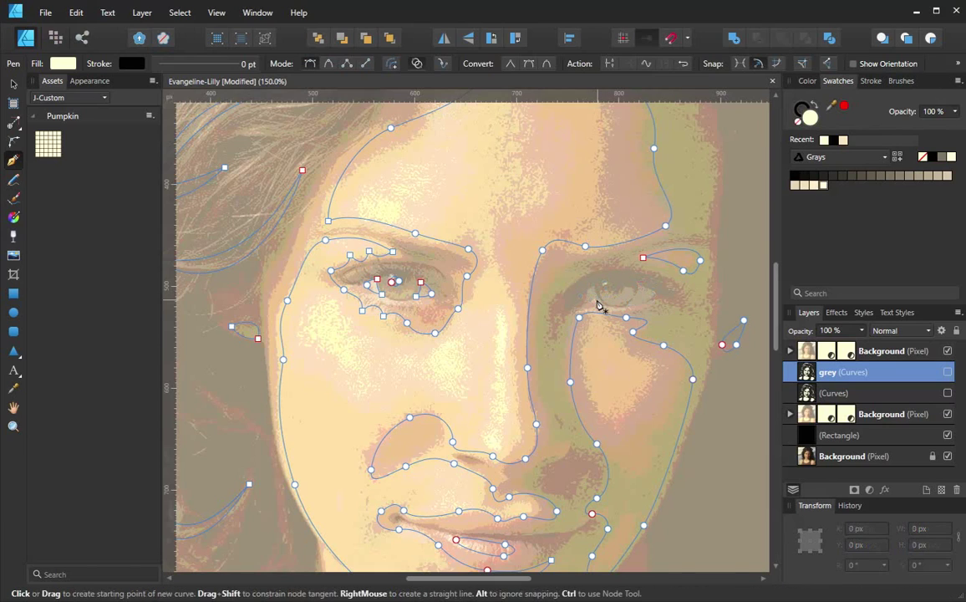
Step: Delete the eye-white and pupil highlight curves inside the eye on the lit side of the face
click(431, 294)
shift+click(421, 284)
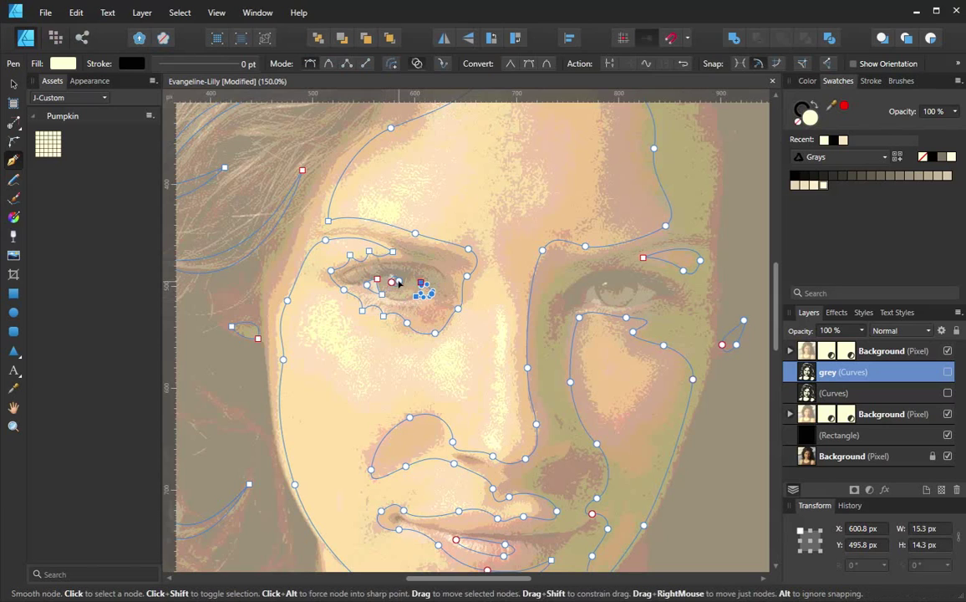
shift+click(397, 283)
shift+click(377, 280)
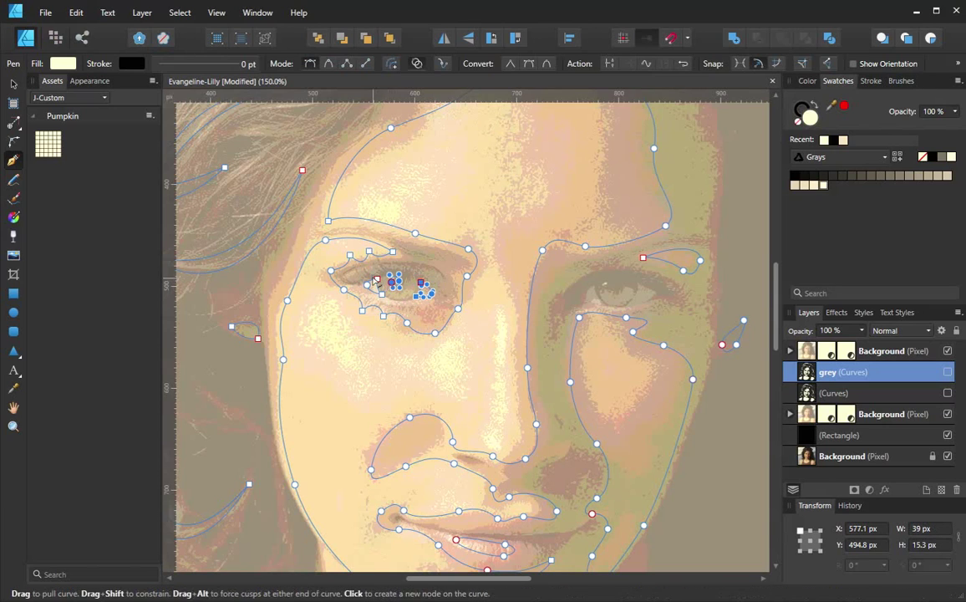
shift+click(368, 284)
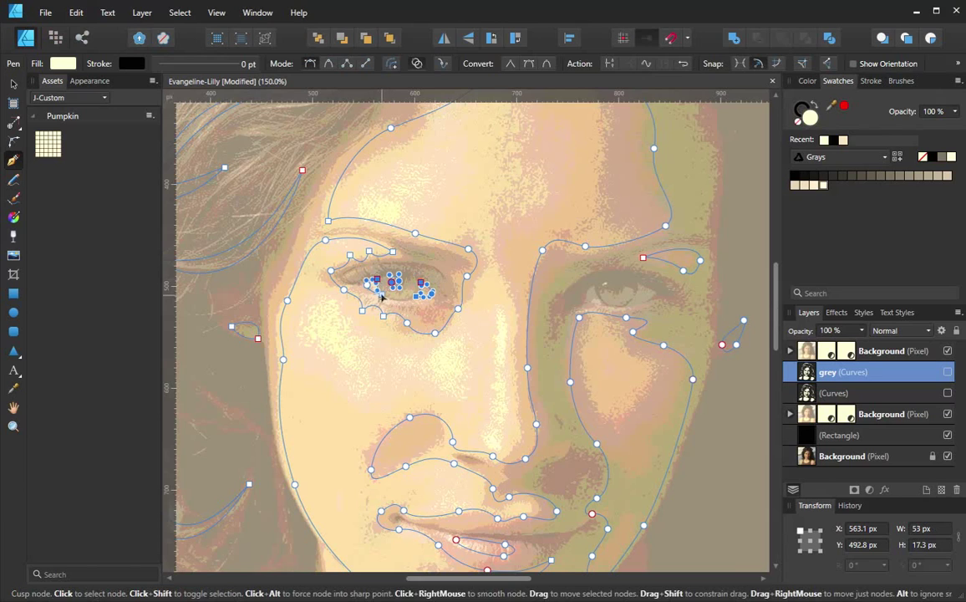
shift+click(367, 286)
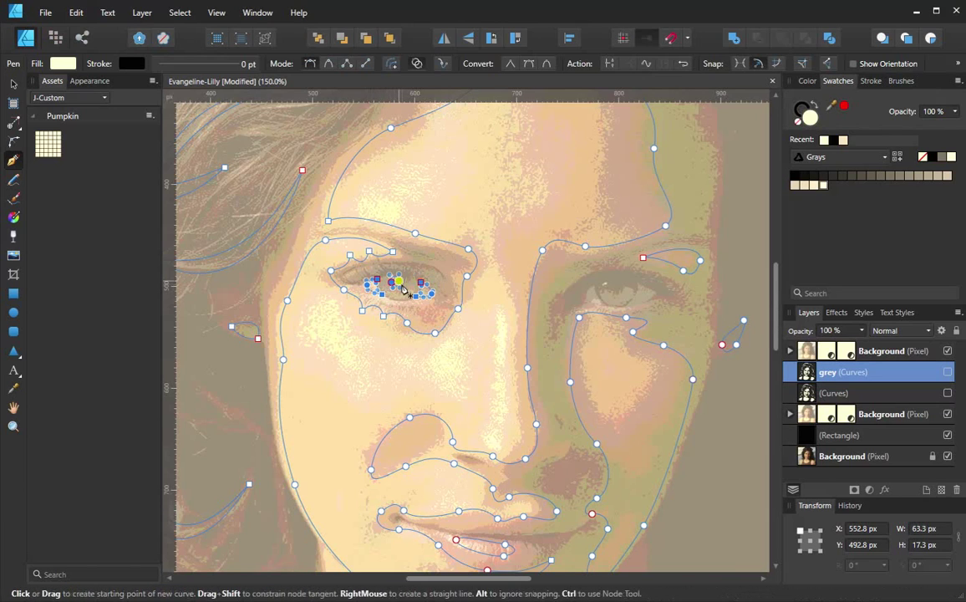
key(Delete)
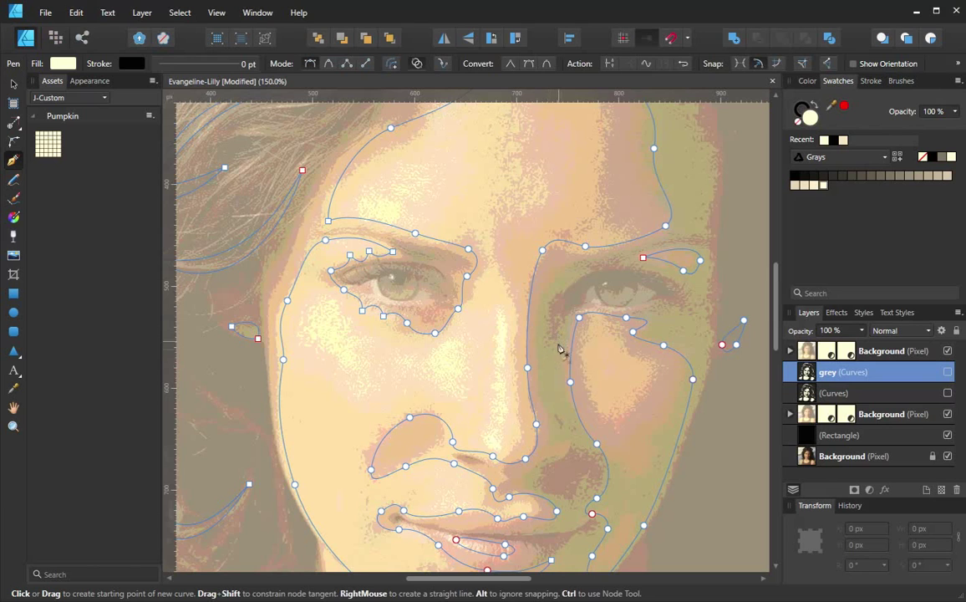
Step: Hide both posterized photo copies, show the original curves on the black rectangle, and review the portrait without node outlines
drag(554, 366, 613, 356)
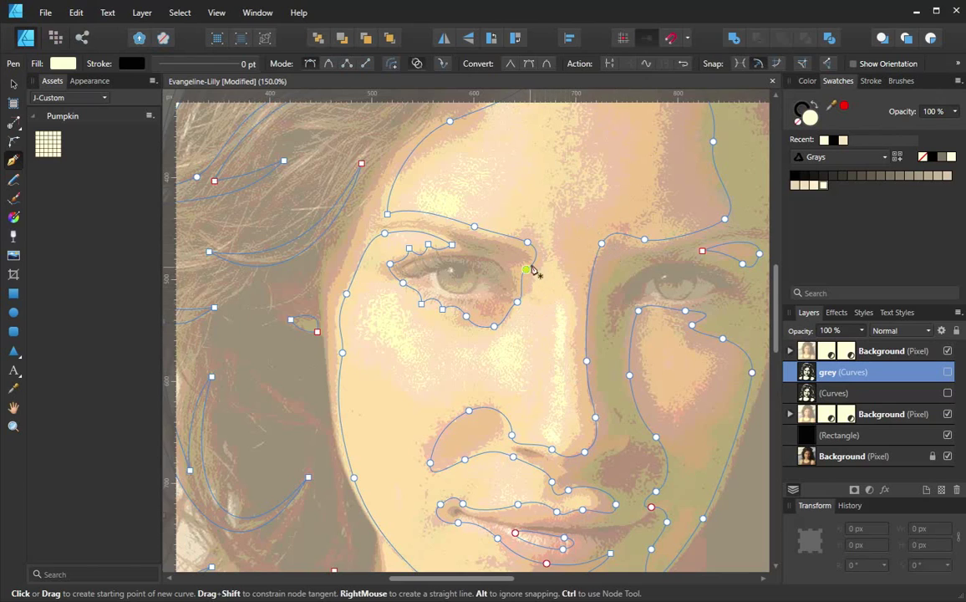
drag(559, 220, 524, 222)
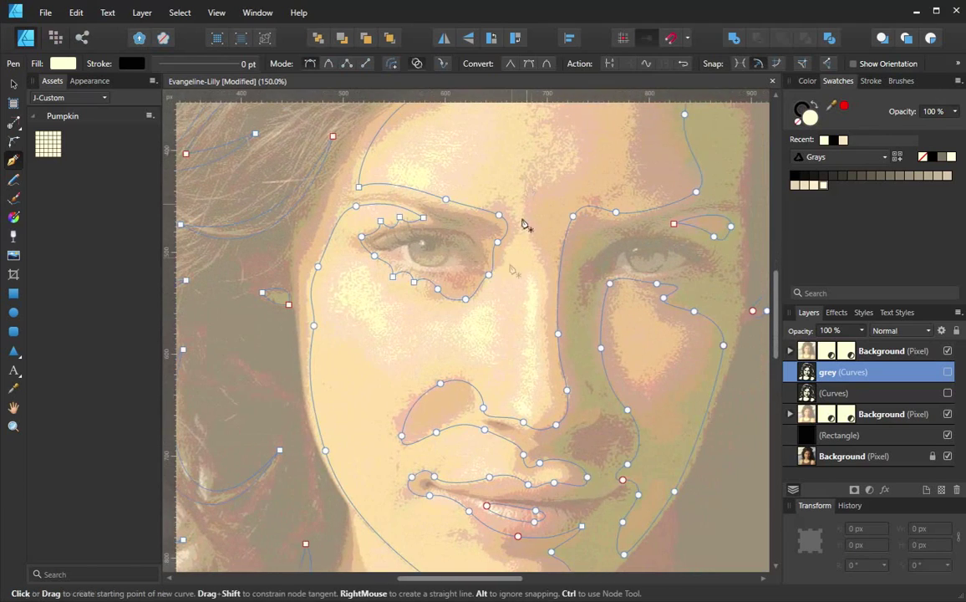
scroll(528, 282, down, 2)
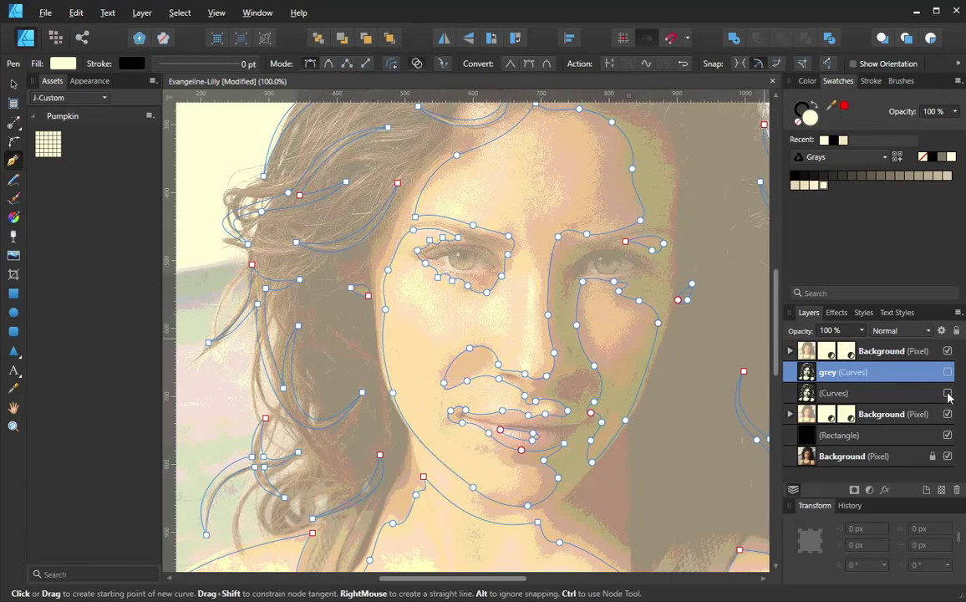
click(948, 351)
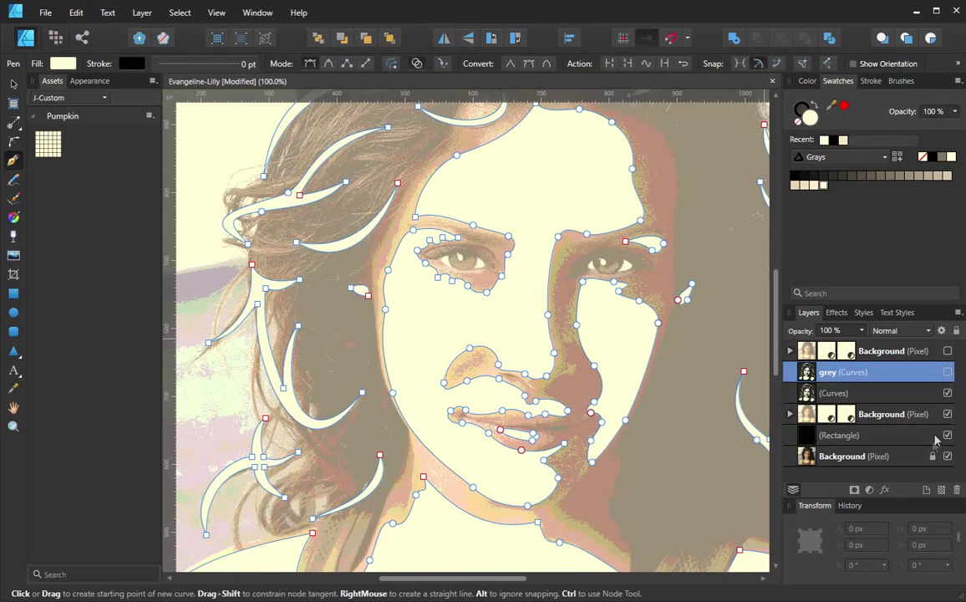
click(947, 413)
click(947, 393)
click(947, 393)
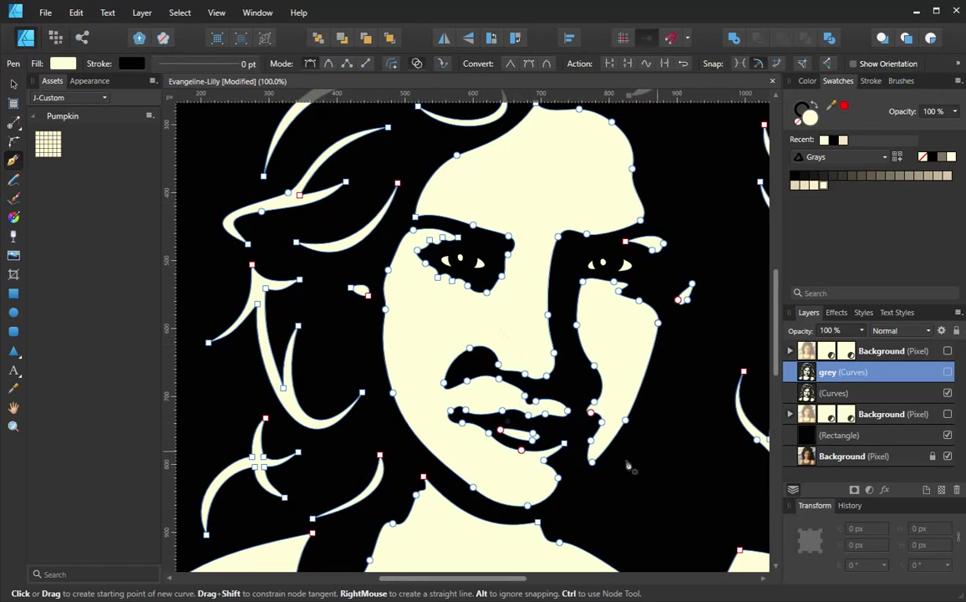
ctrl+click(671, 476)
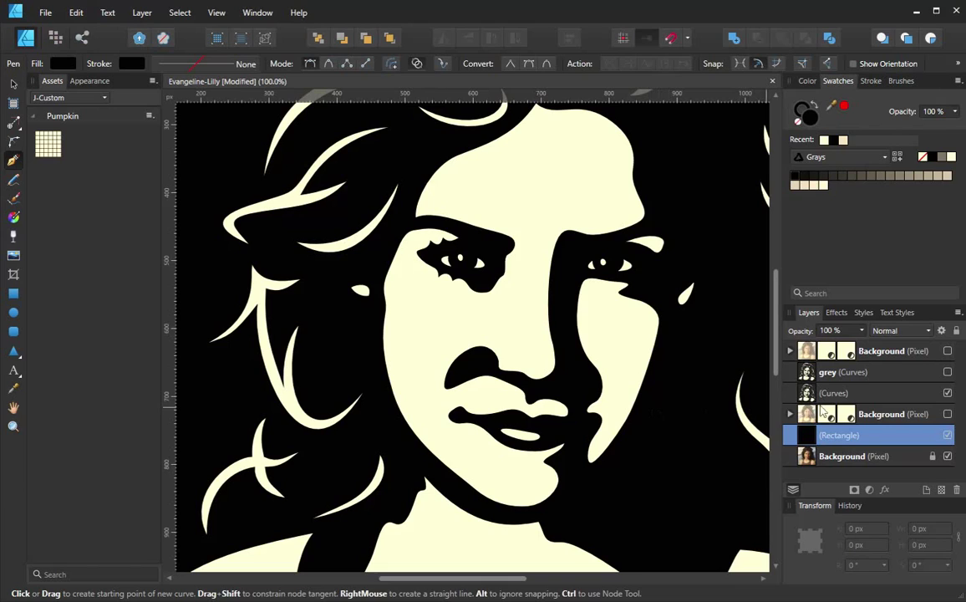
Step: Hide the original curves layer, show both posterized photo copies again, and select the grey layer
click(948, 393)
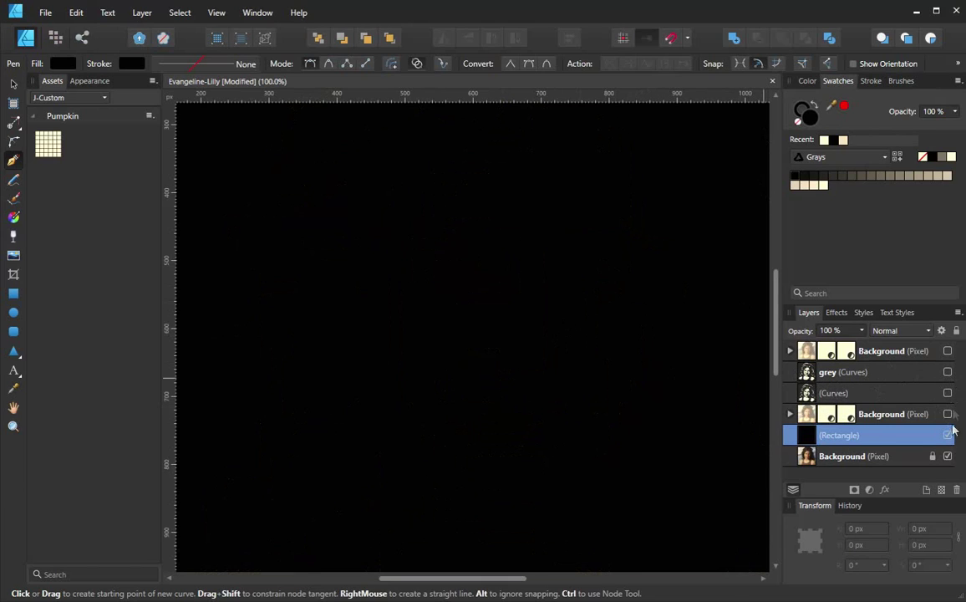
click(948, 351)
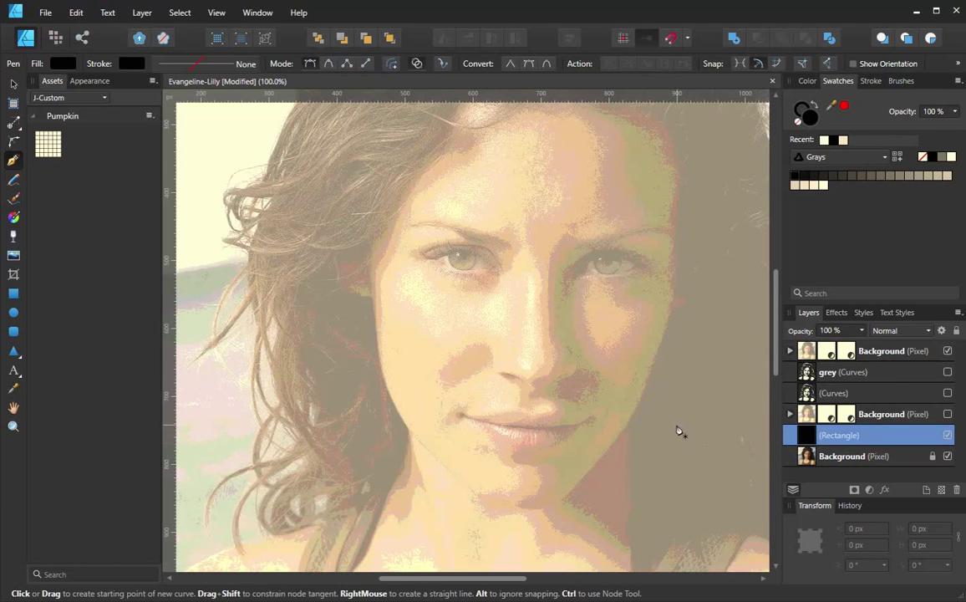
click(948, 415)
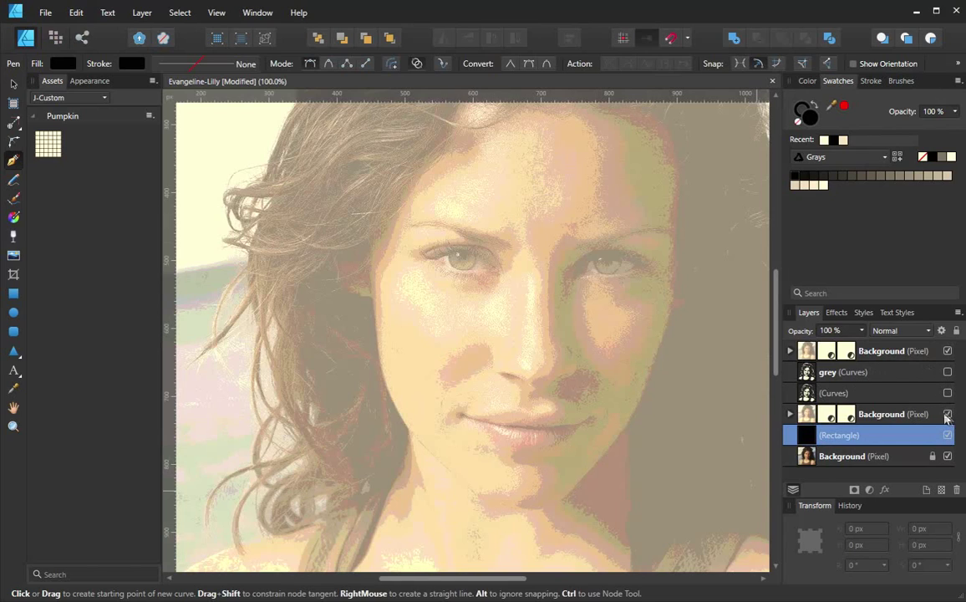
click(868, 377)
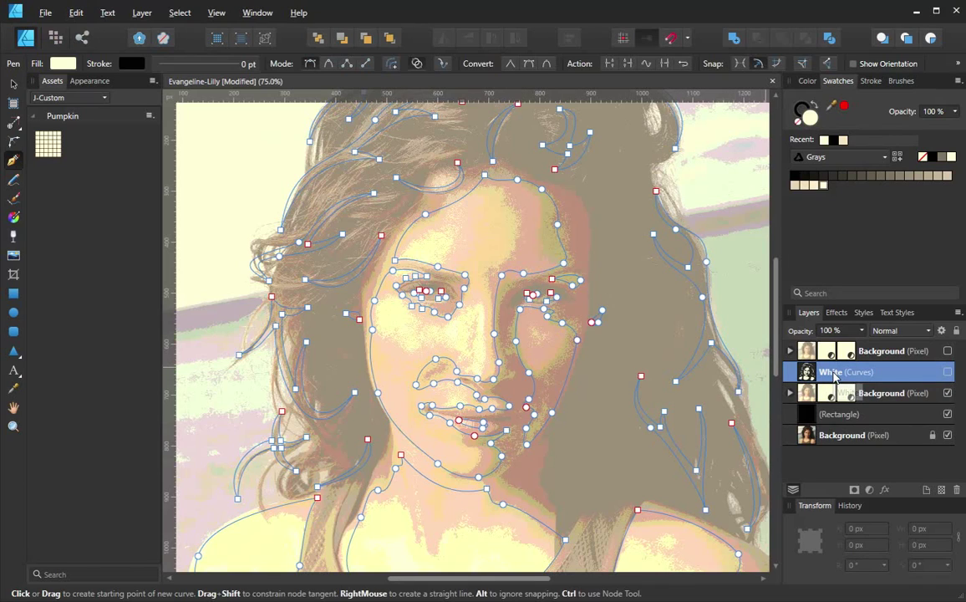
Step: Duplicate the White curves layer and rename the upper copy as grey
right_click(833, 377)
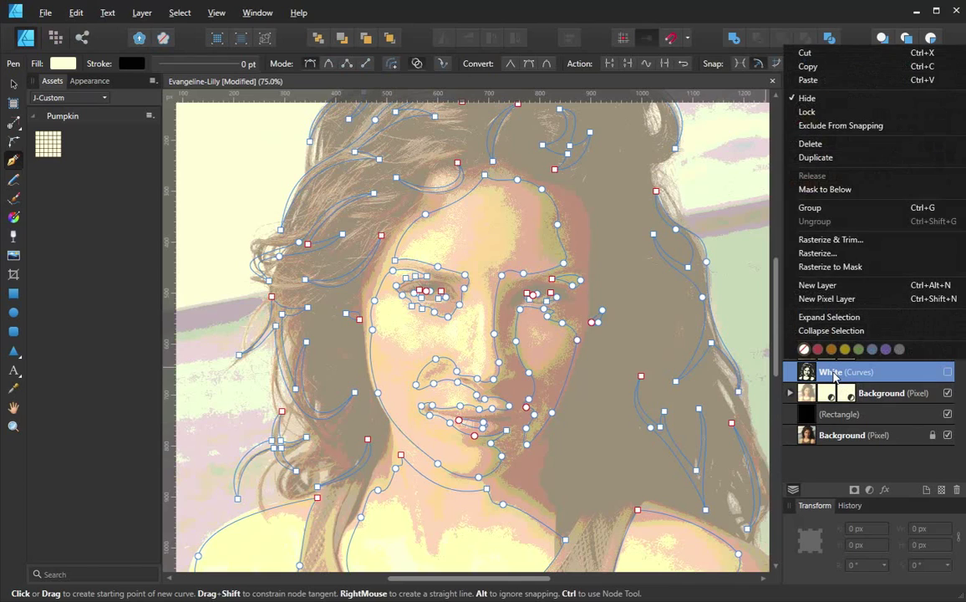
click(819, 157)
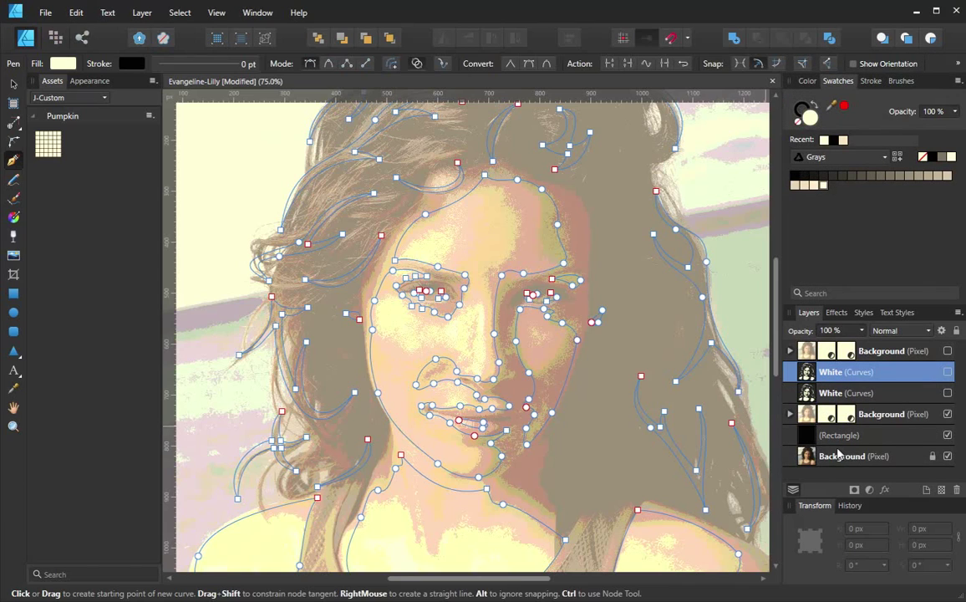
double_click(832, 373)
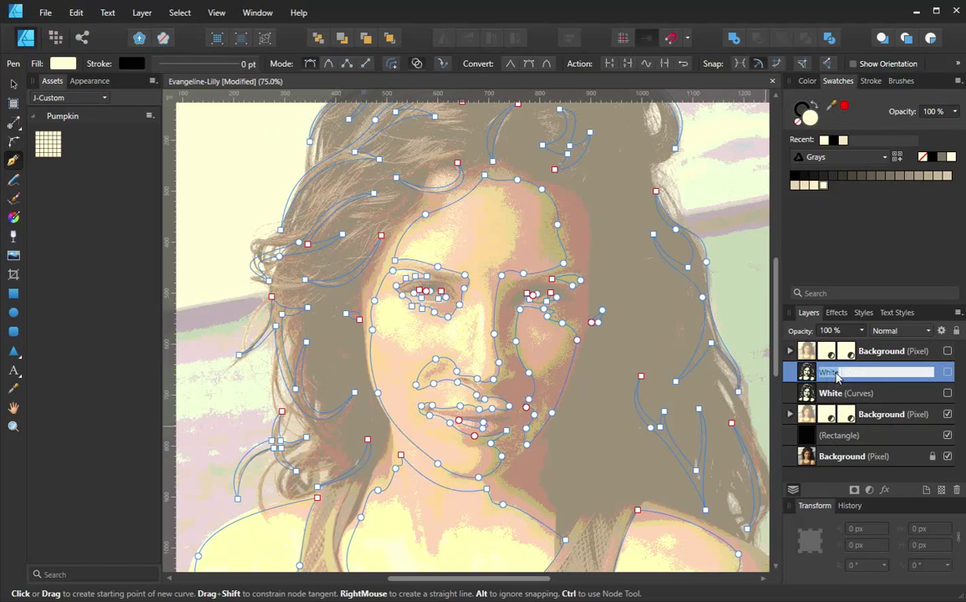
text(grey)
key(Return)
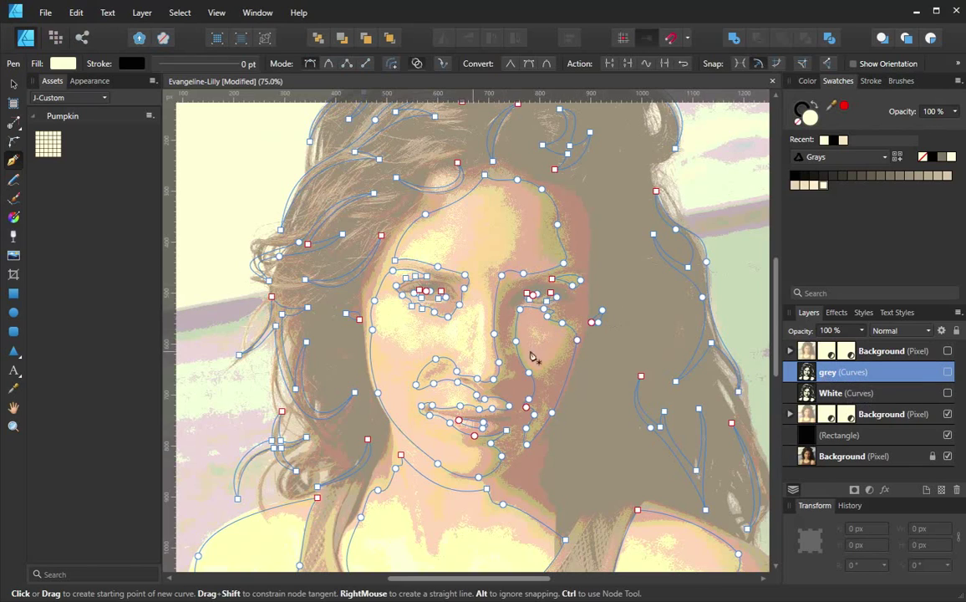
Step: Separate the grey layer into individual curves and test-move a node of the hair strand beside the shadowed cheek
click(830, 38)
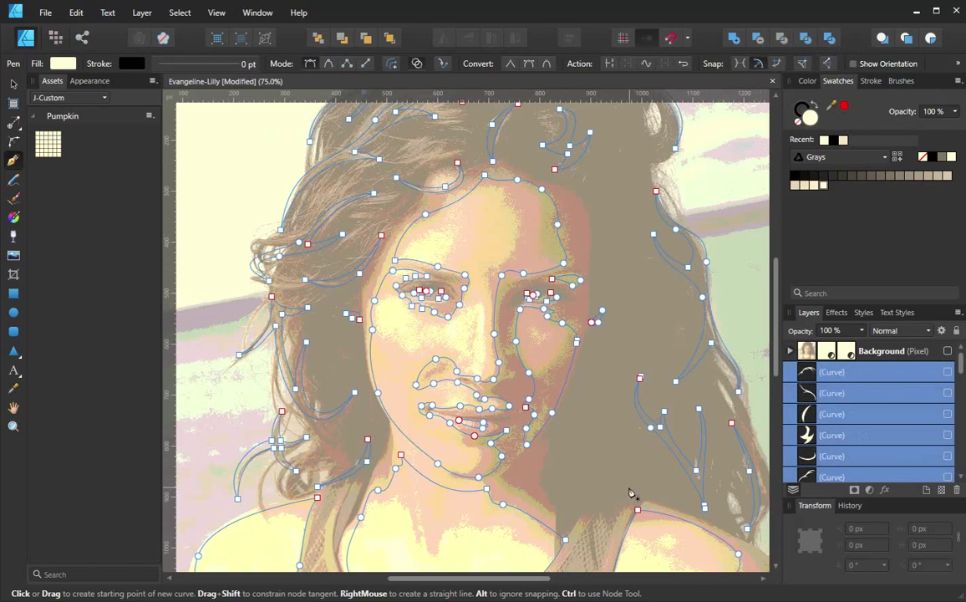
click(641, 378)
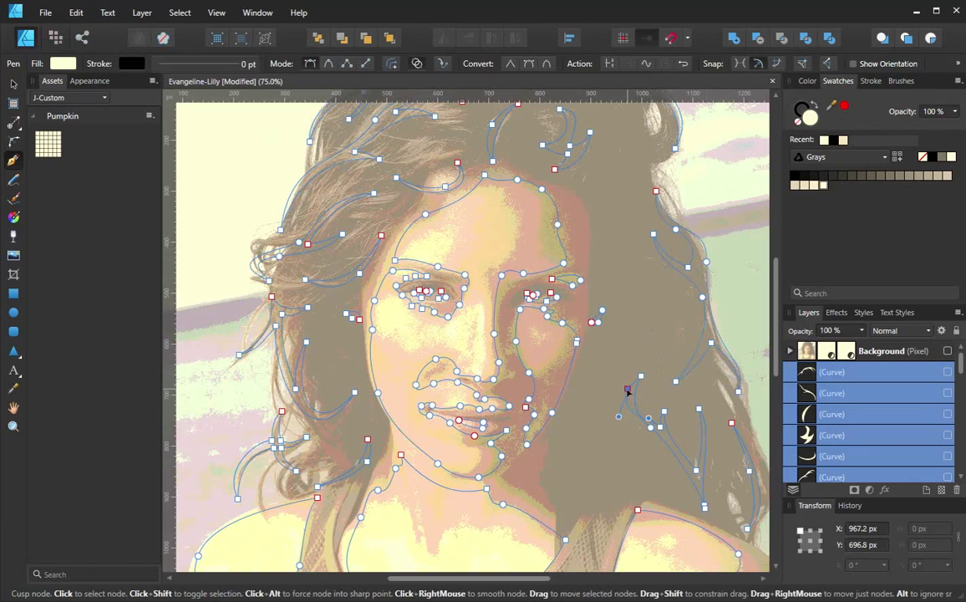
drag(641, 378, 641, 407)
key(ctrl+d)
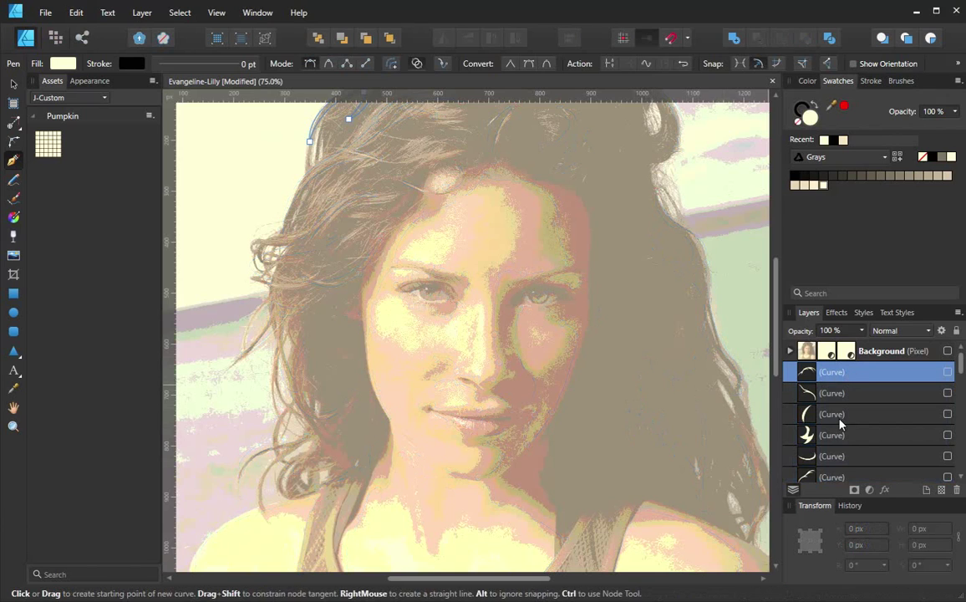
Step: Delete the six separated curves tracing the hair over the crown, above the forehead and along the upper lit side
ctrl+alt+click(588, 401)
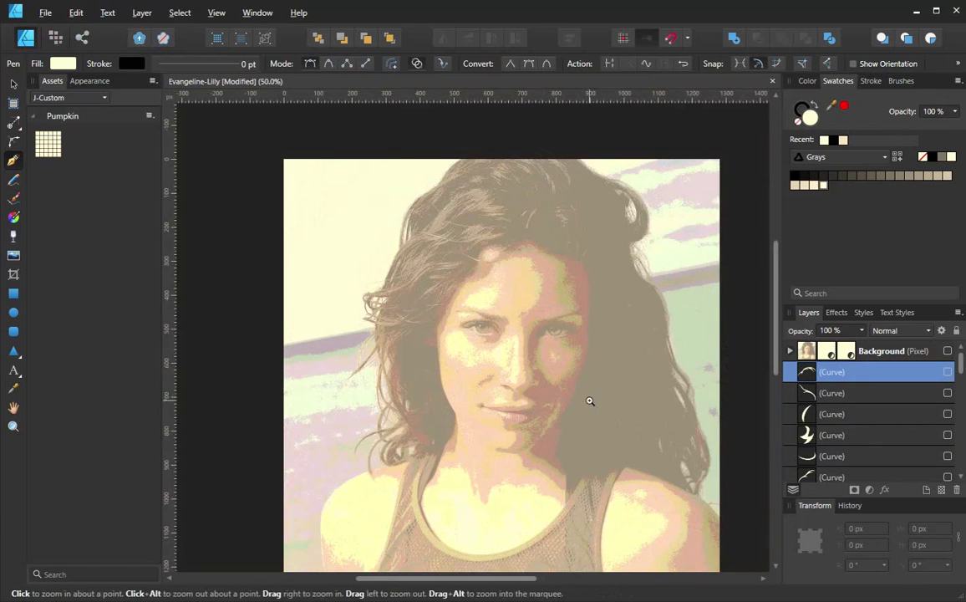
shift+click(864, 393)
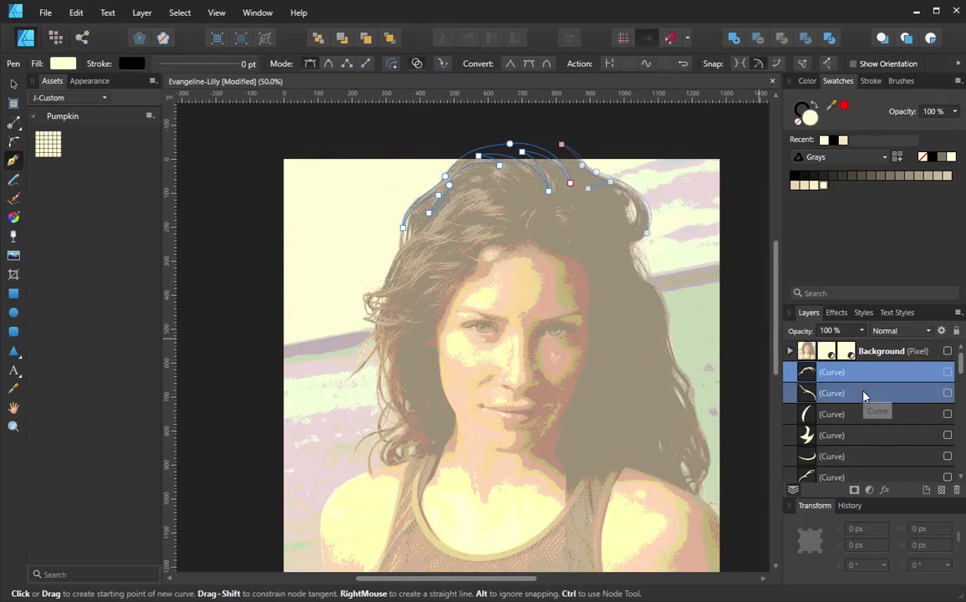
shift+click(866, 416)
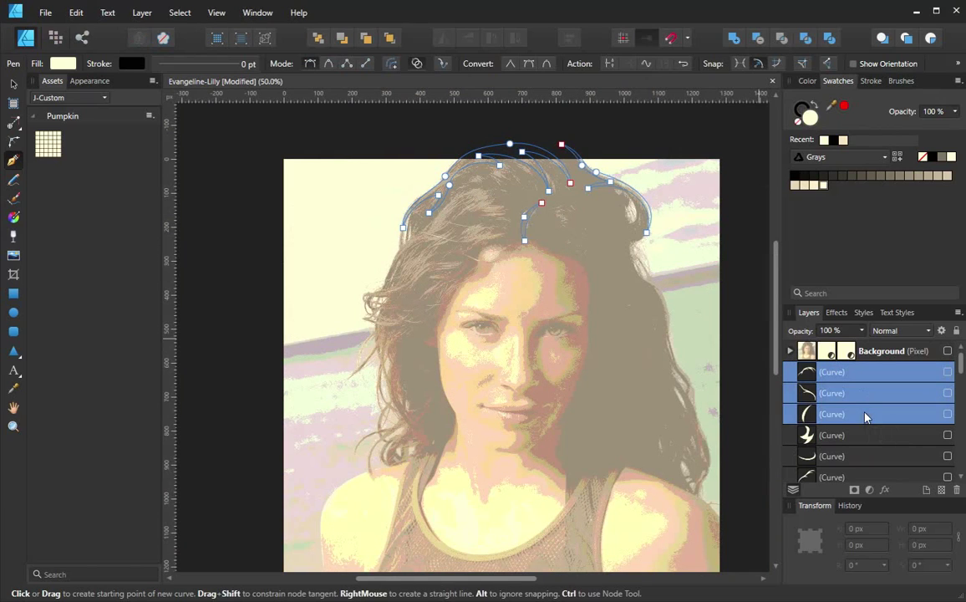
shift+click(856, 437)
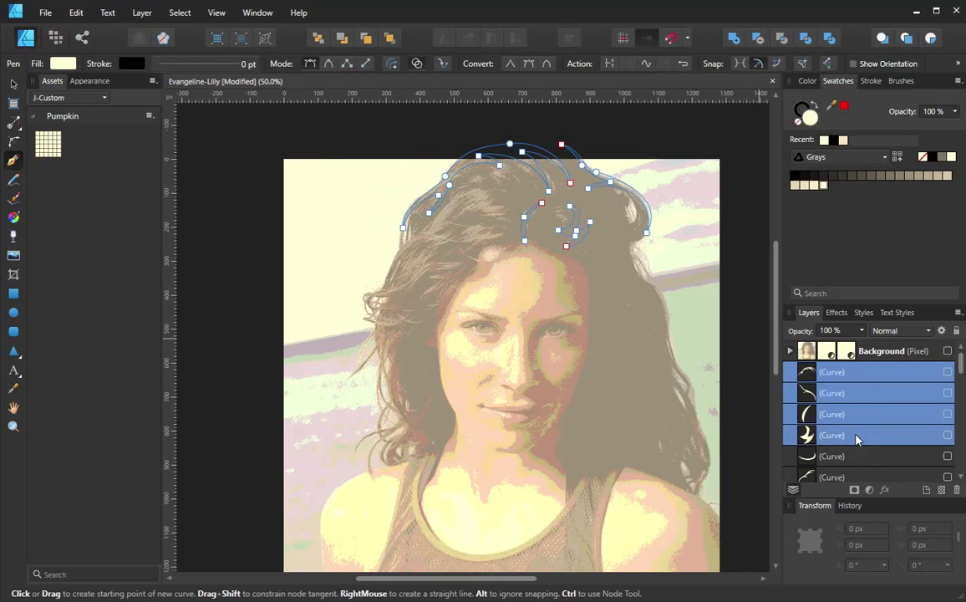
shift+click(861, 457)
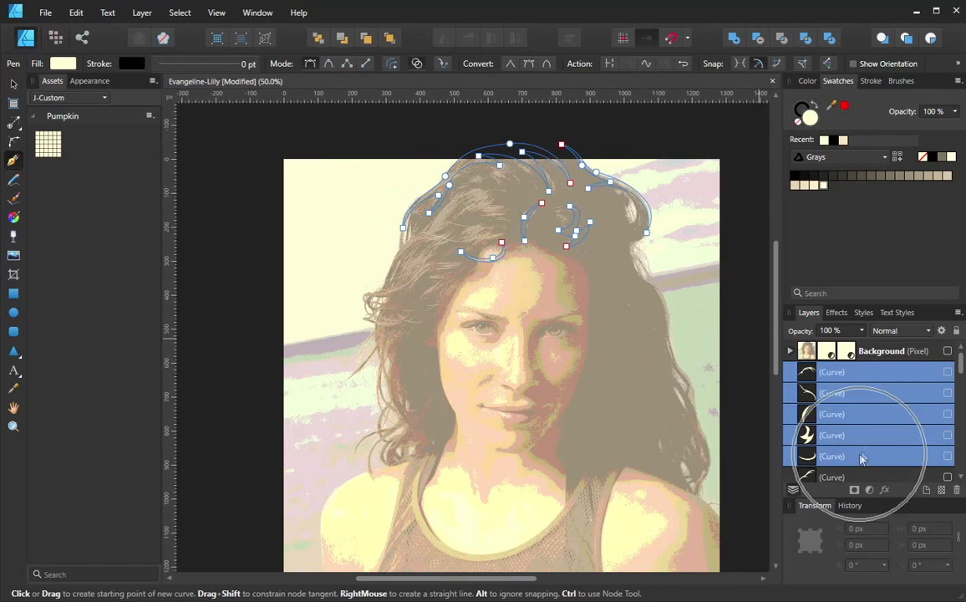
scroll(861, 451, down, 3)
scroll(859, 437, up, 2)
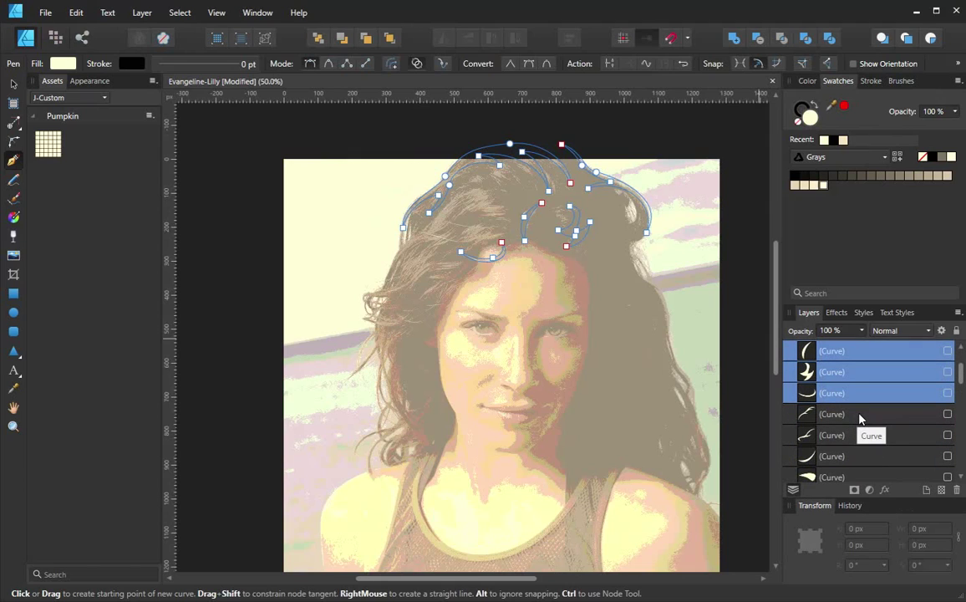
shift+click(861, 414)
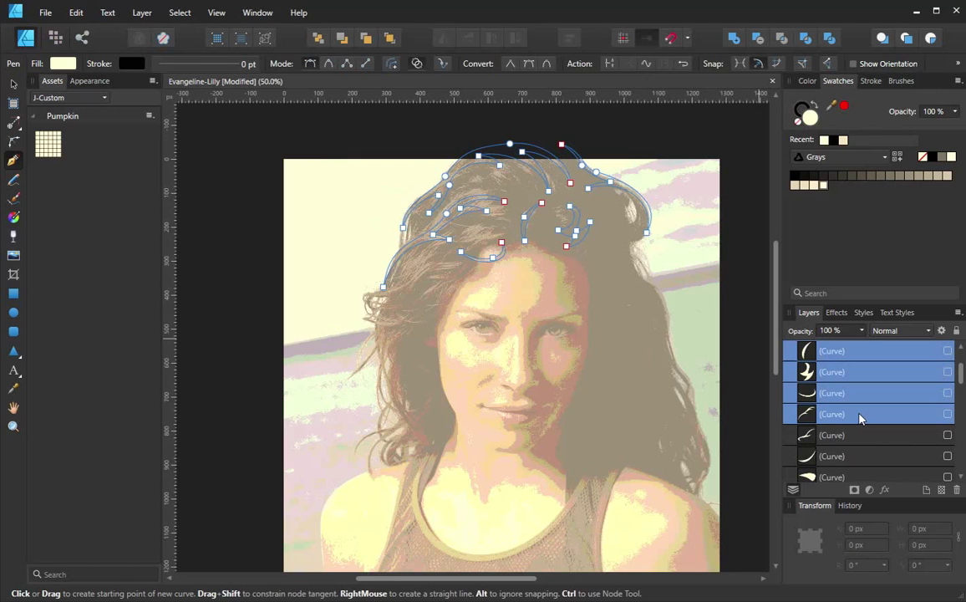
key(ctrl+z)
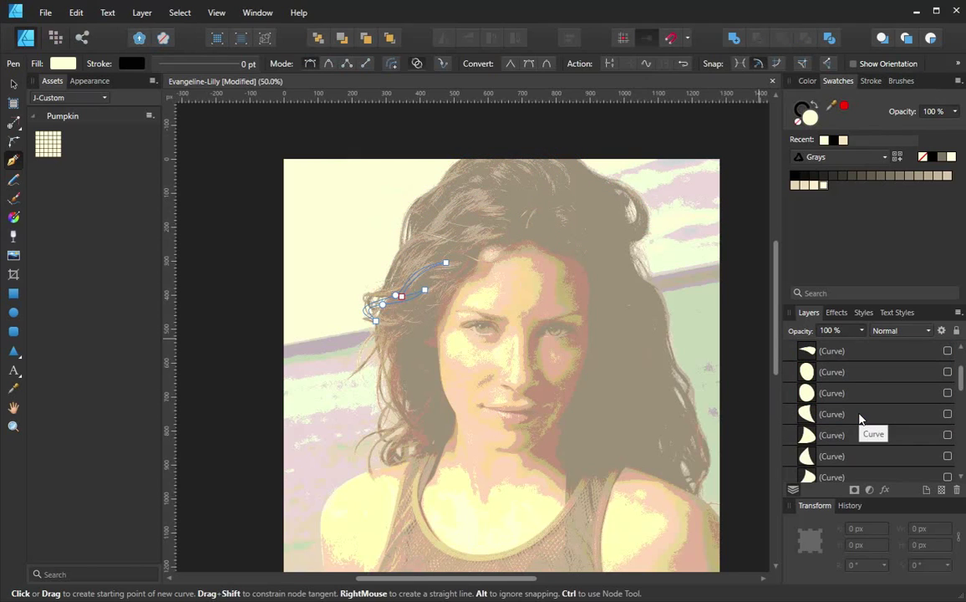
Step: Delete the two hair strand curves beside the lit temple, next to the forehead
scroll(870, 391, up, 3)
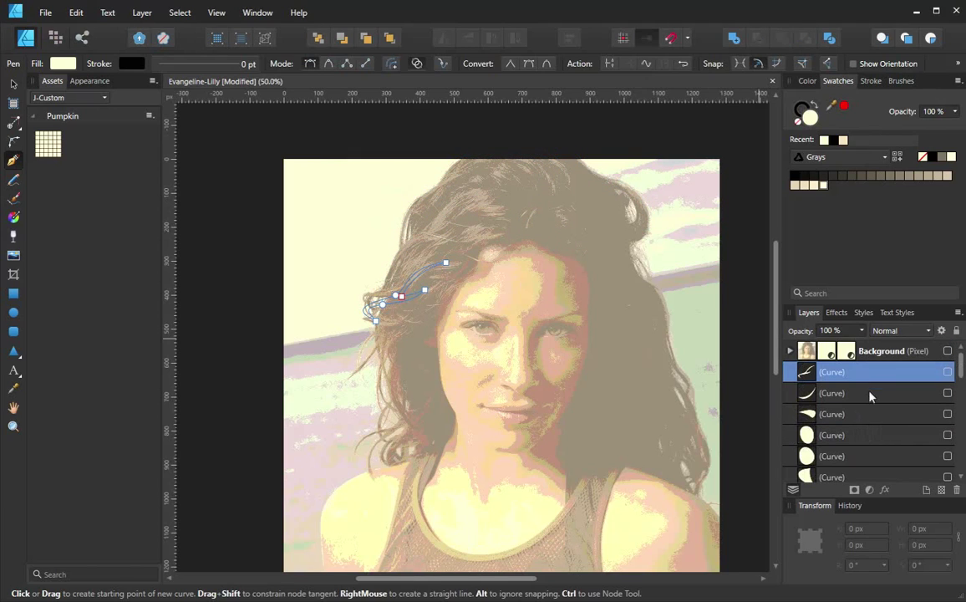
click(868, 373)
shift+click(866, 399)
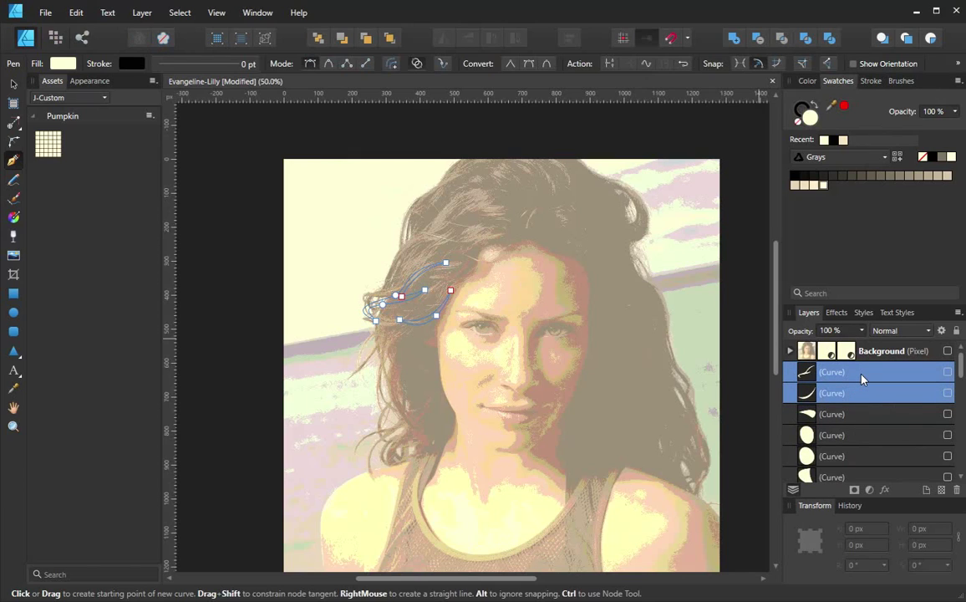
key(Delete)
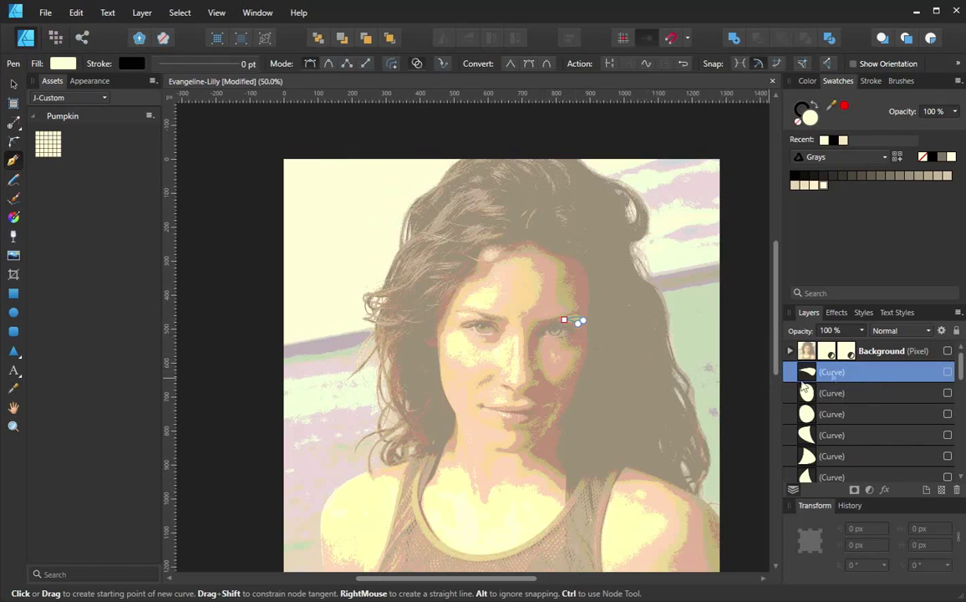
Step: Delete the small curve above the eye on the shadowed side of the face
double_click(876, 372)
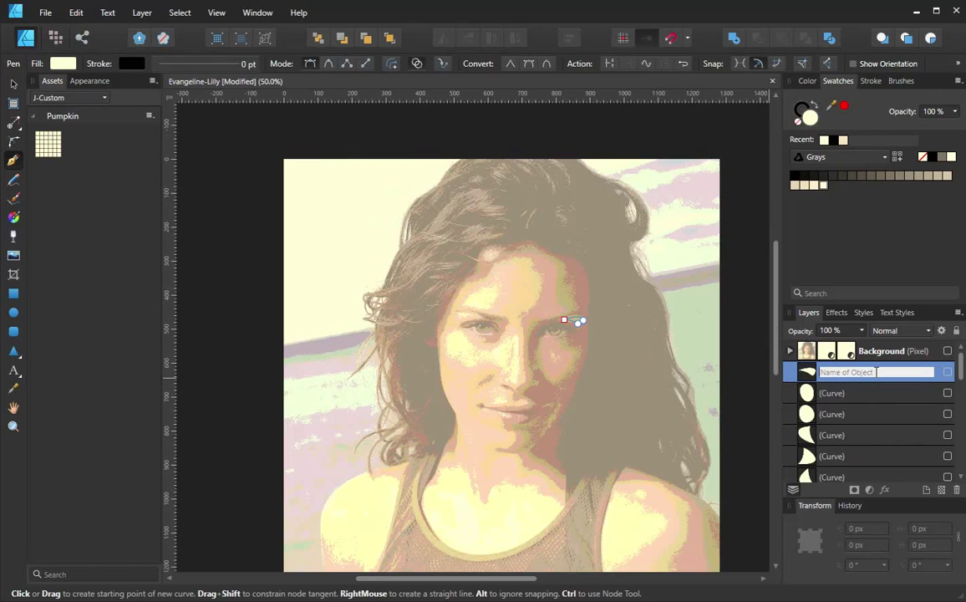
click(856, 394)
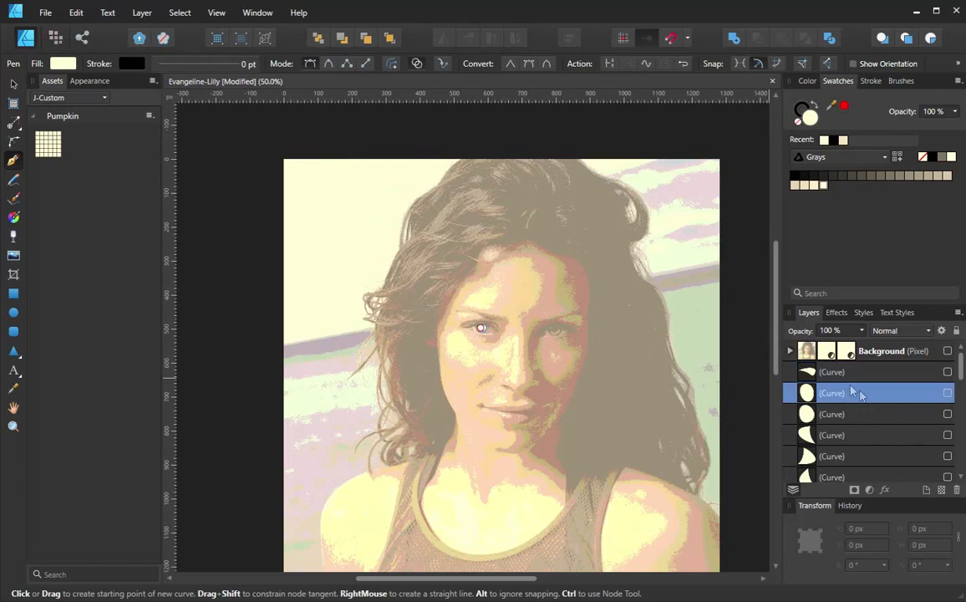
click(853, 374)
key(Delete)
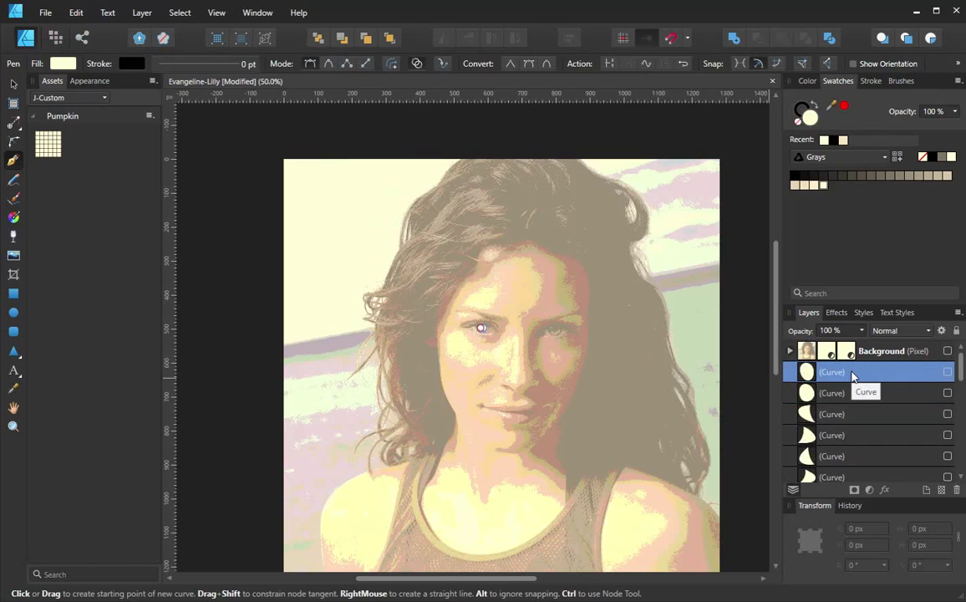
Step: Delete the six small curves inside both eyes and the two small curves at the ears
shift+click(861, 395)
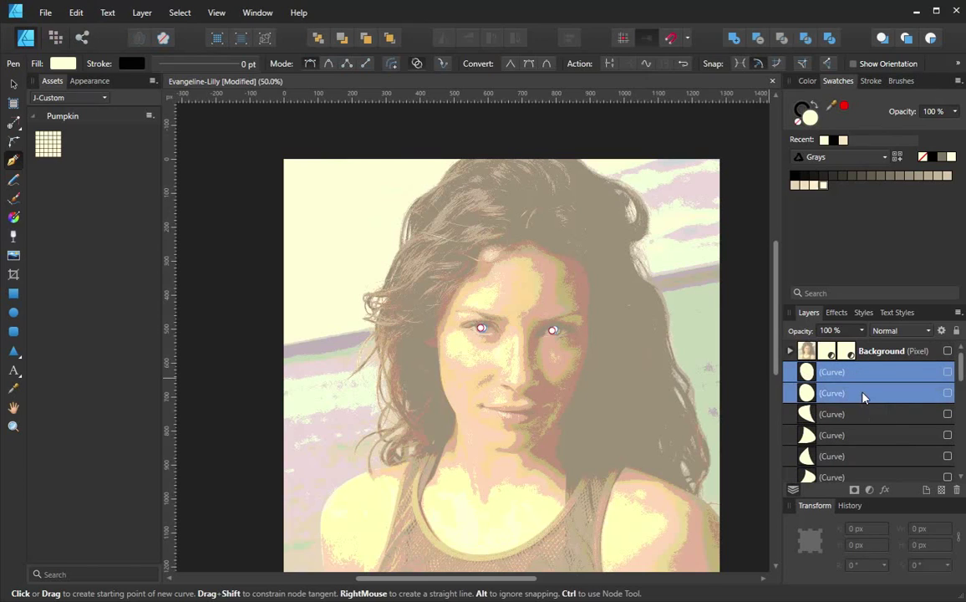
shift+click(864, 418)
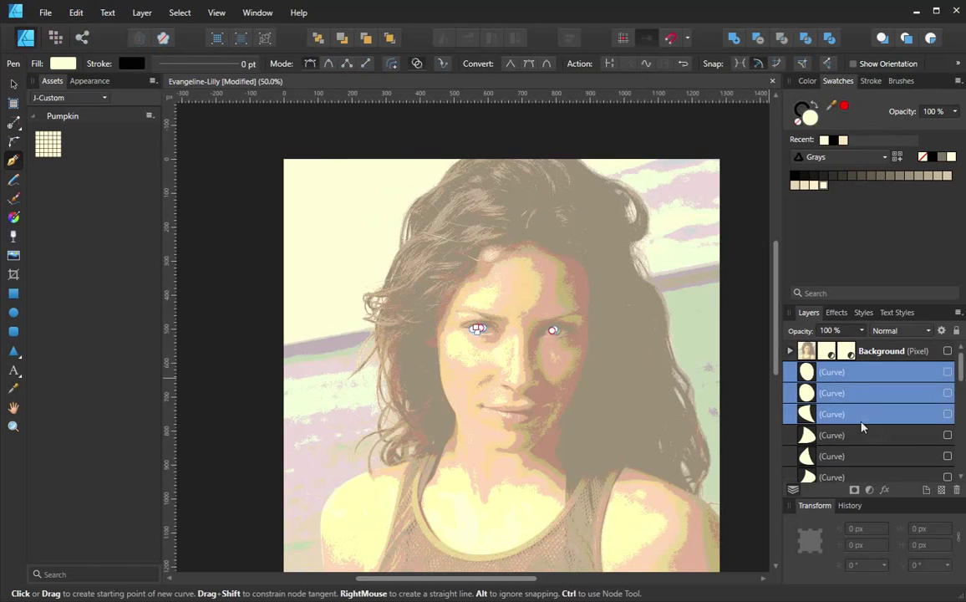
shift+click(862, 436)
shift+click(860, 457)
shift+click(866, 476)
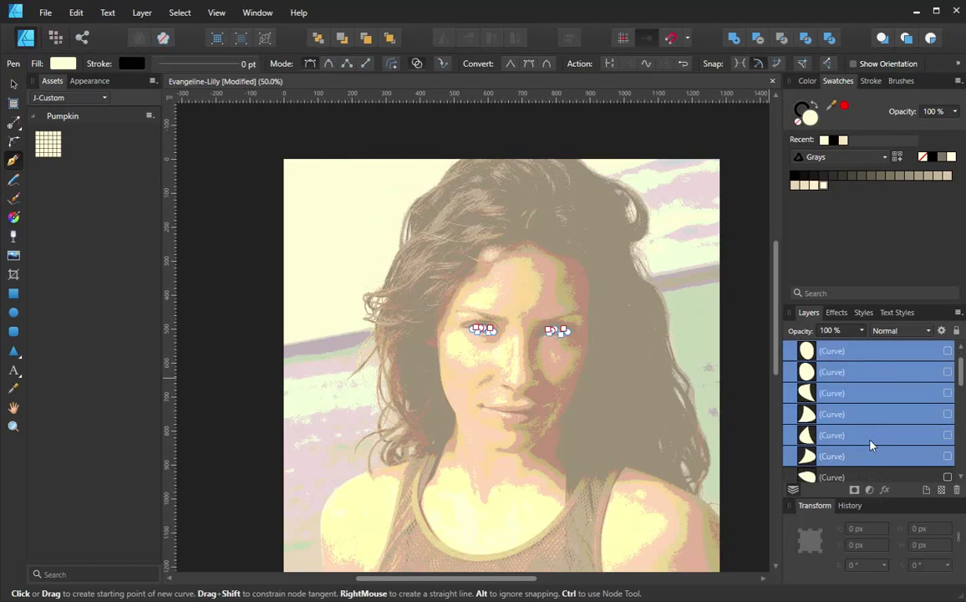
key(Delete)
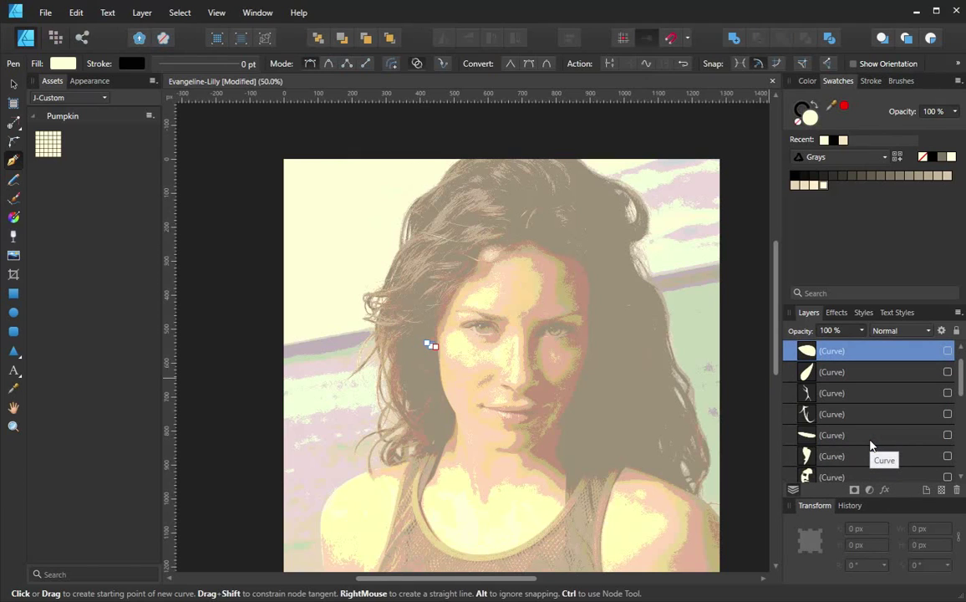
shift+click(863, 373)
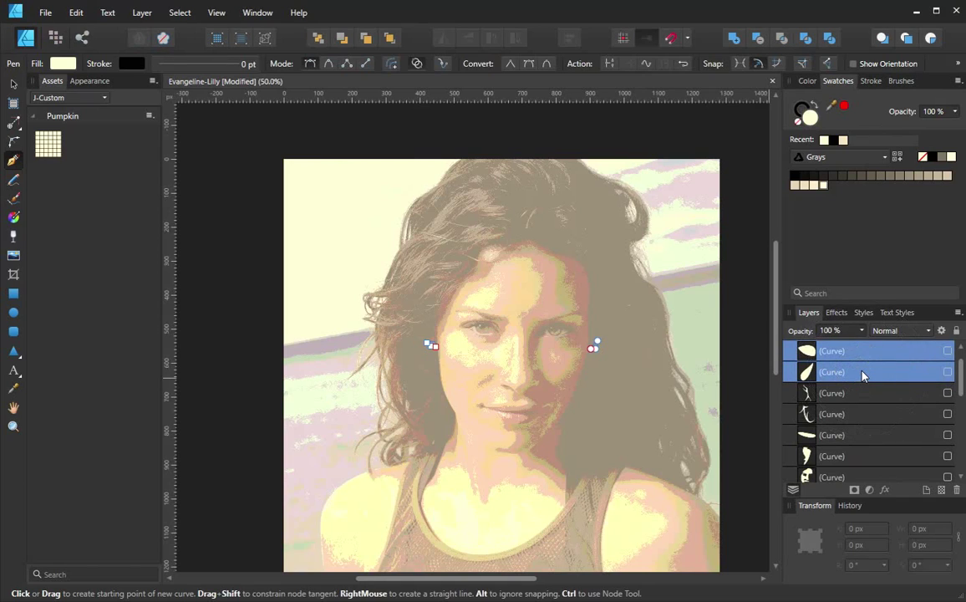
key(Delete)
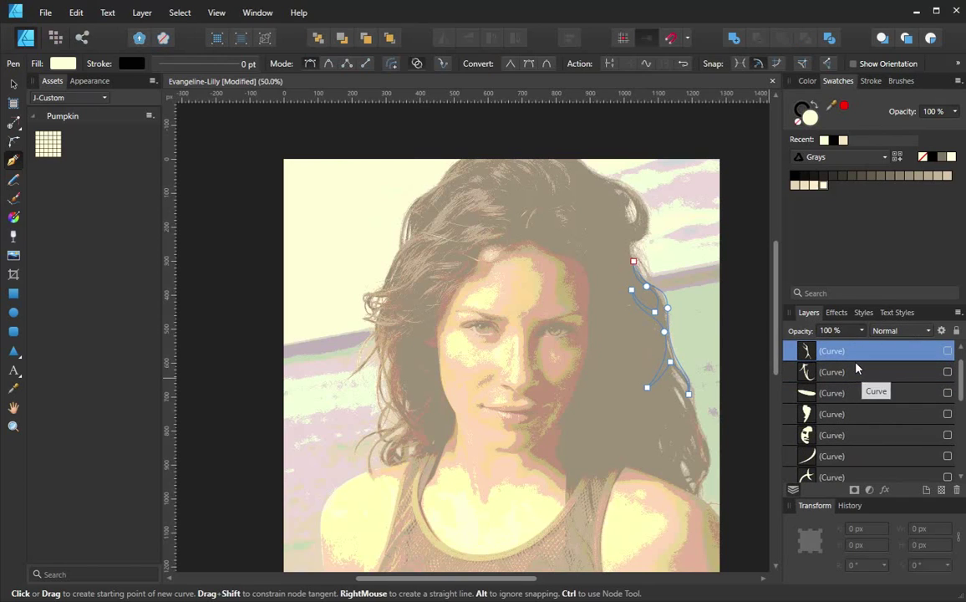
Step: Delete the two branching hair curves on either side of the face and the small lip highlight curve
shift+click(859, 375)
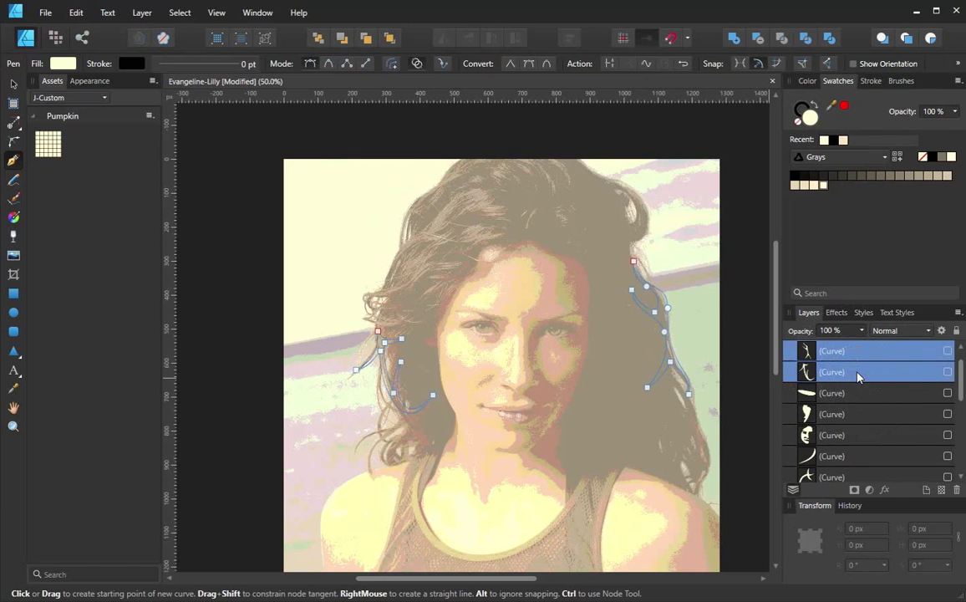
key(Delete)
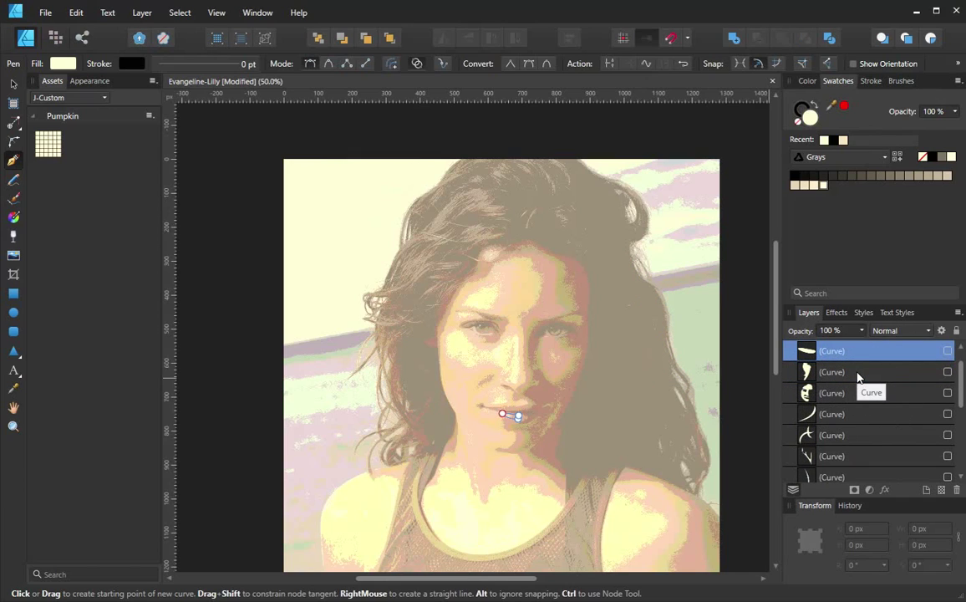
key(Delete)
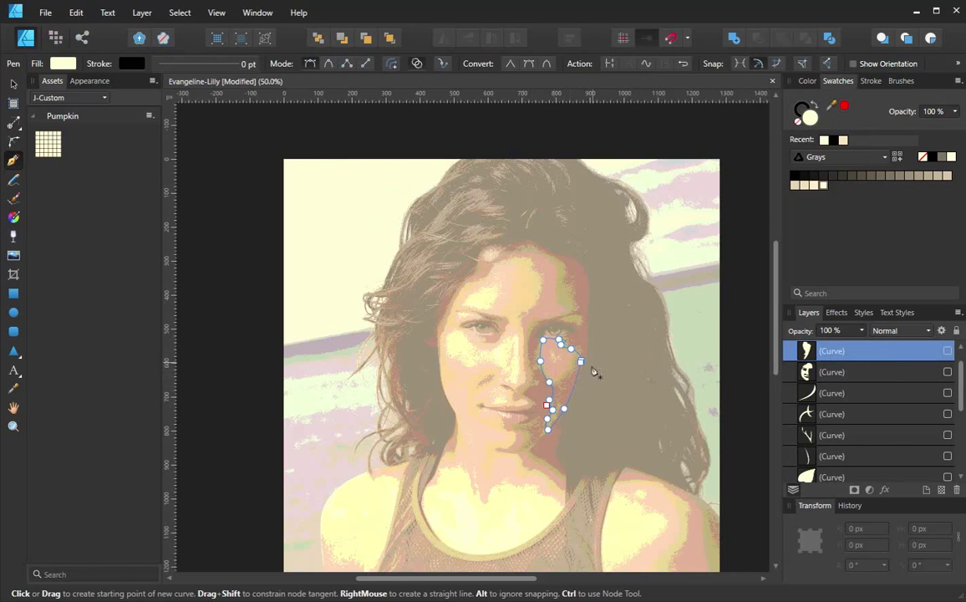
Step: Delete the four lower hair strand curves near the shoulders, keeping the two face curves
click(861, 372)
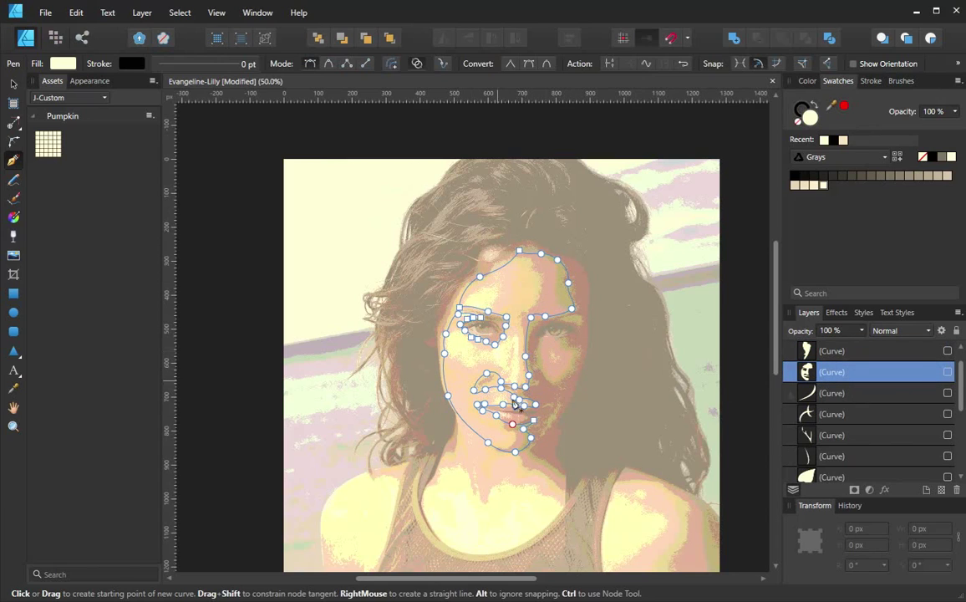
click(863, 394)
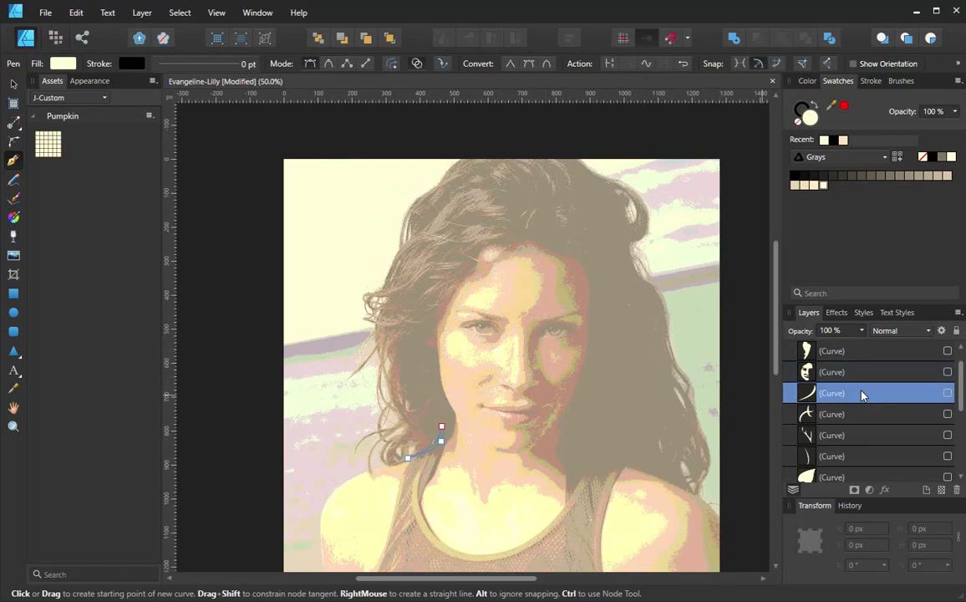
shift+click(860, 414)
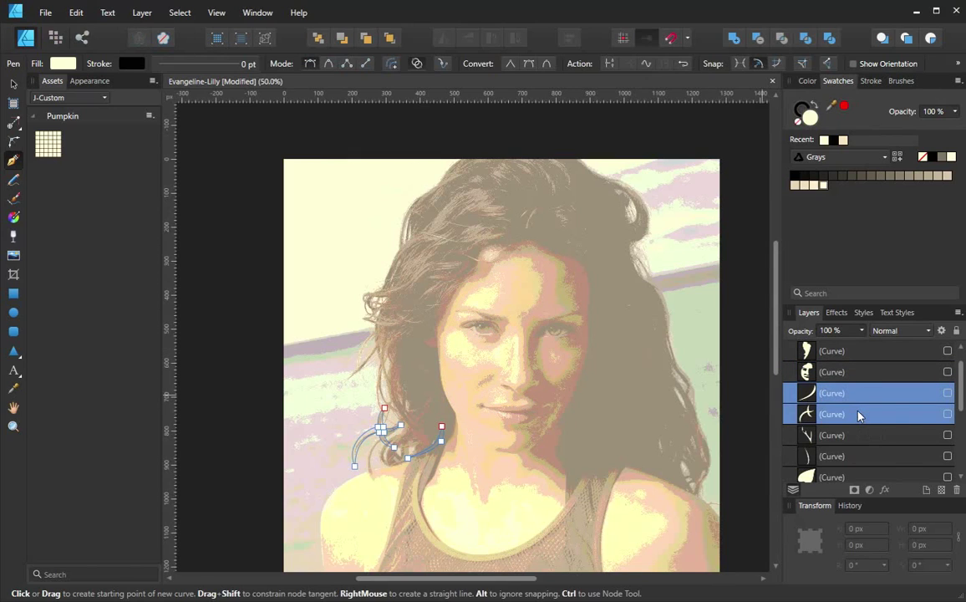
key(Delete)
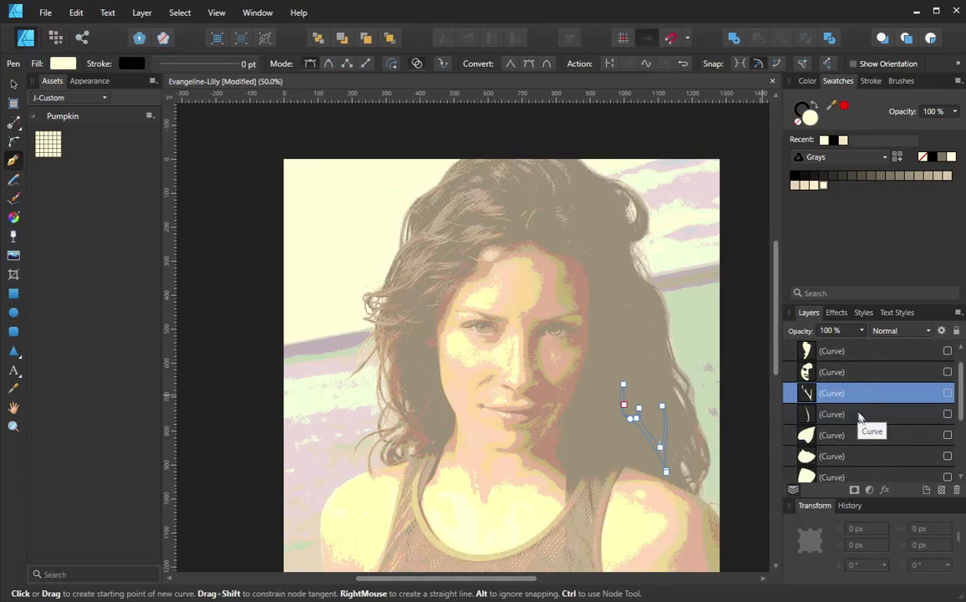
shift+click(868, 415)
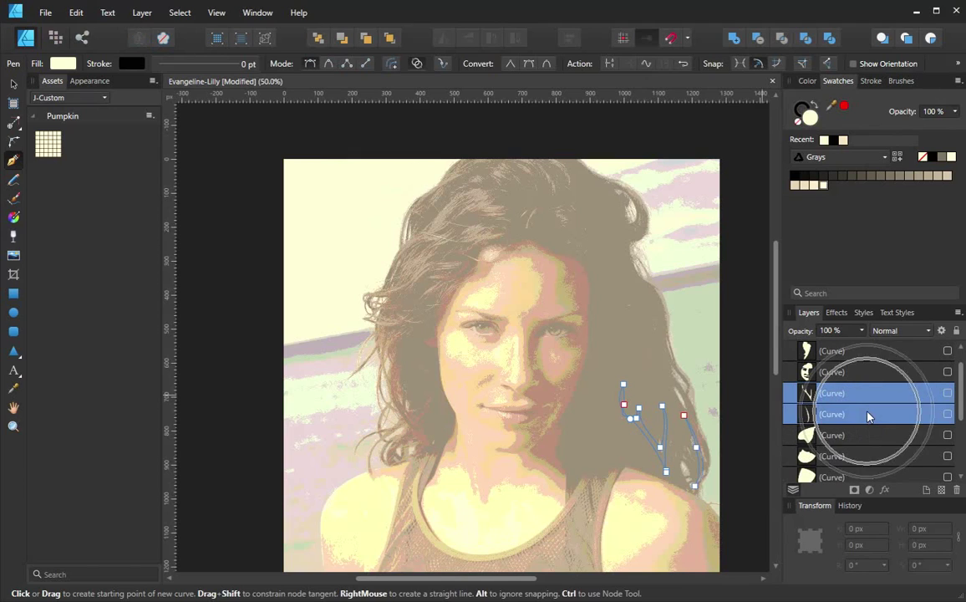
key(Delete)
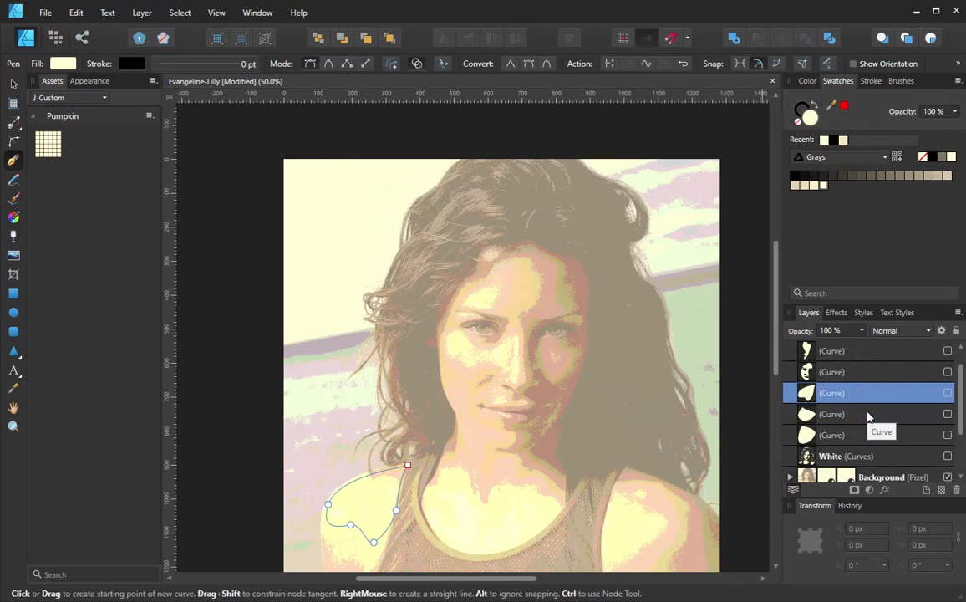
Step: Examine the neck and shoulder curves against the photo, focusing on the outline of the shoulder on the shadowed side
shift+click(866, 417)
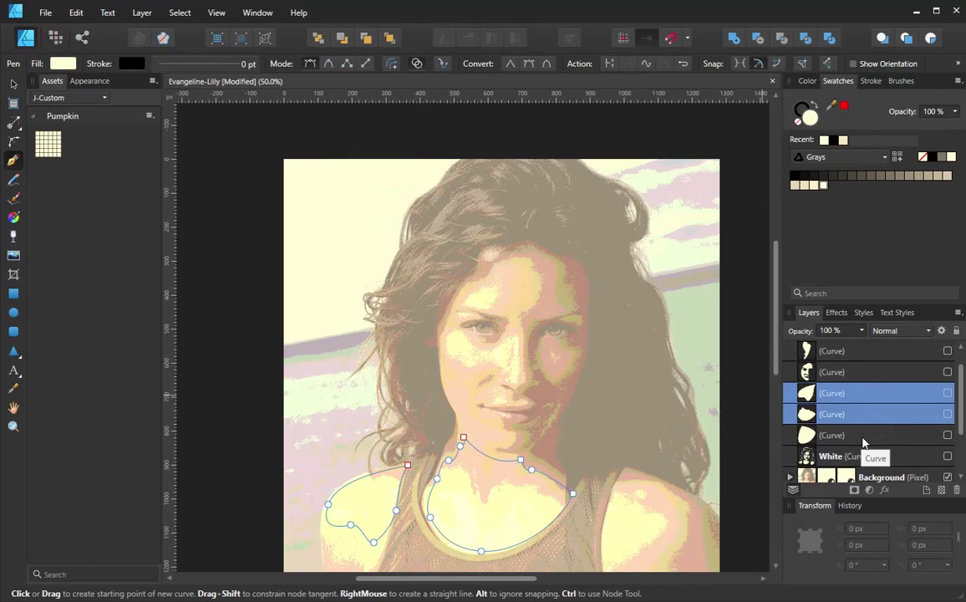
shift+click(864, 435)
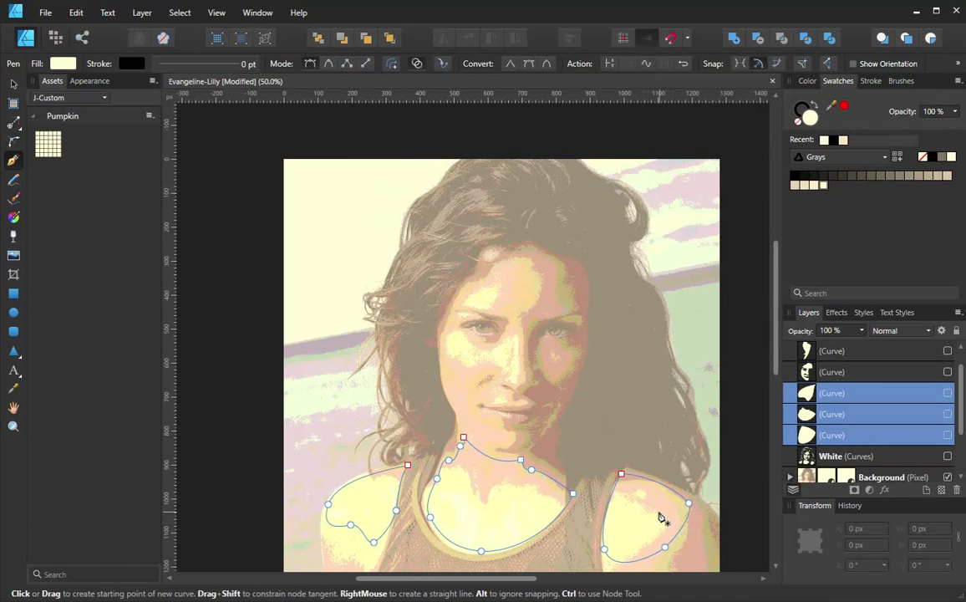
drag(657, 509, 576, 378)
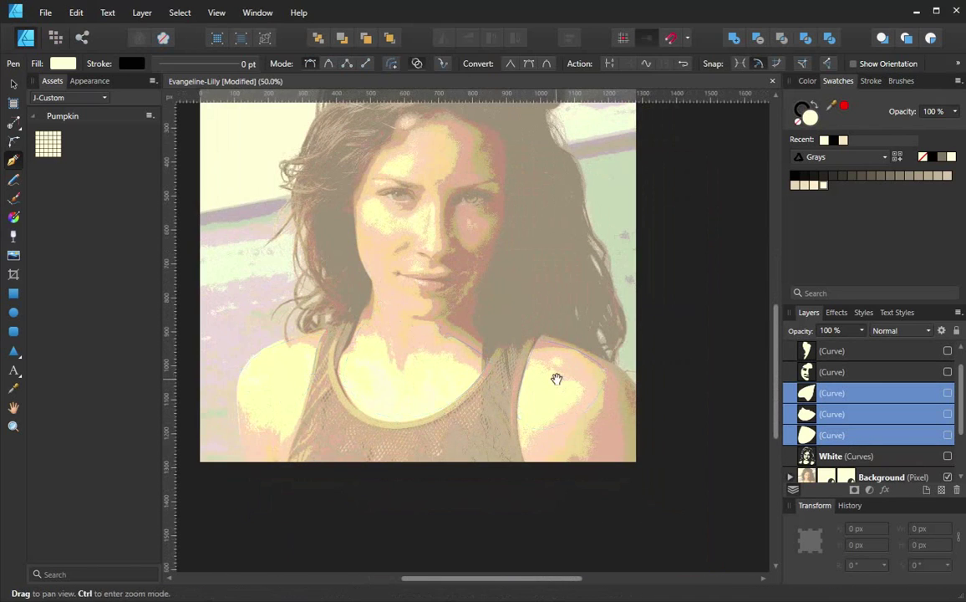
ctrl+click(558, 381)
drag(565, 404, 529, 368)
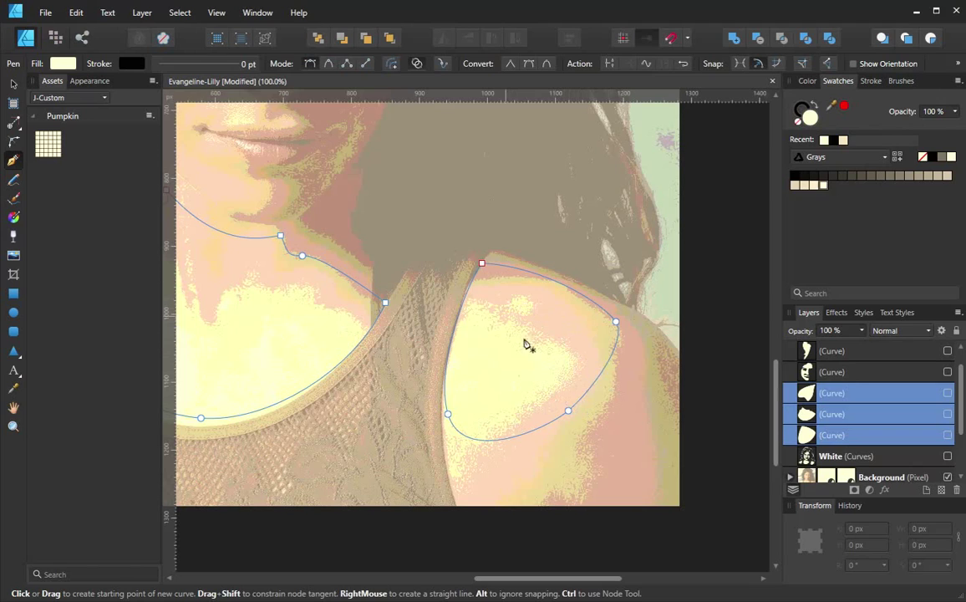
click(859, 409)
click(857, 396)
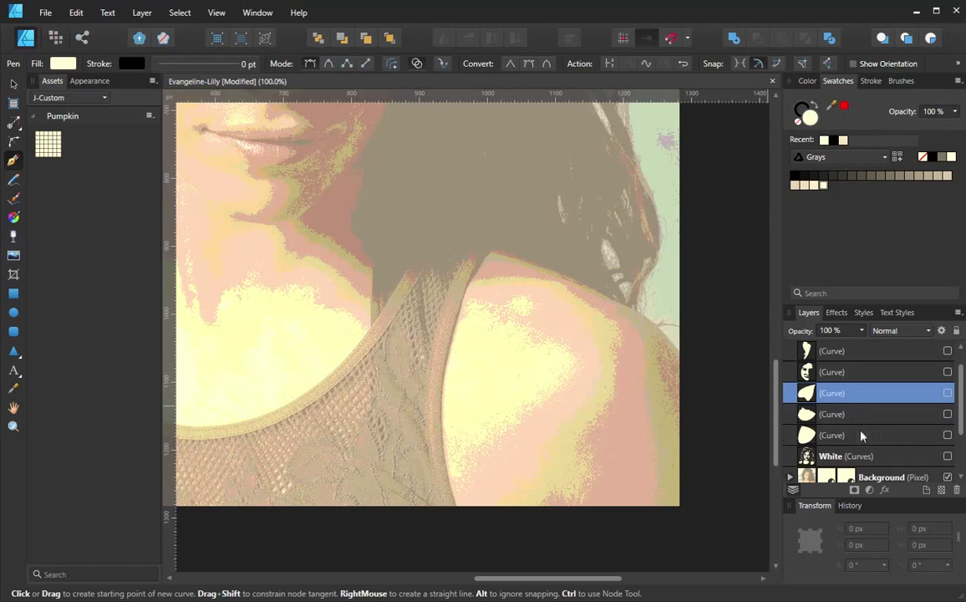
click(862, 435)
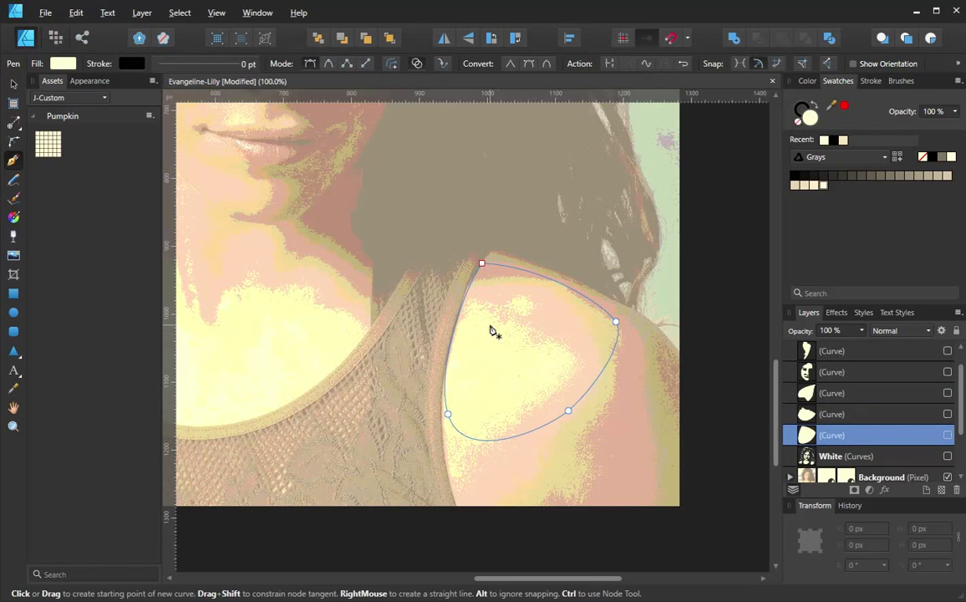
key(ctrl+space)
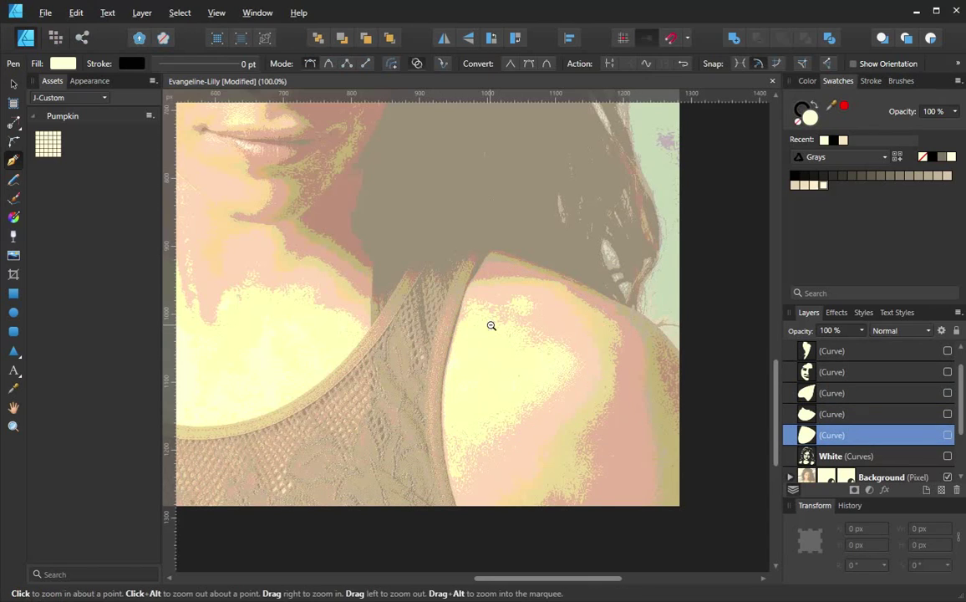
alt+click(491, 325)
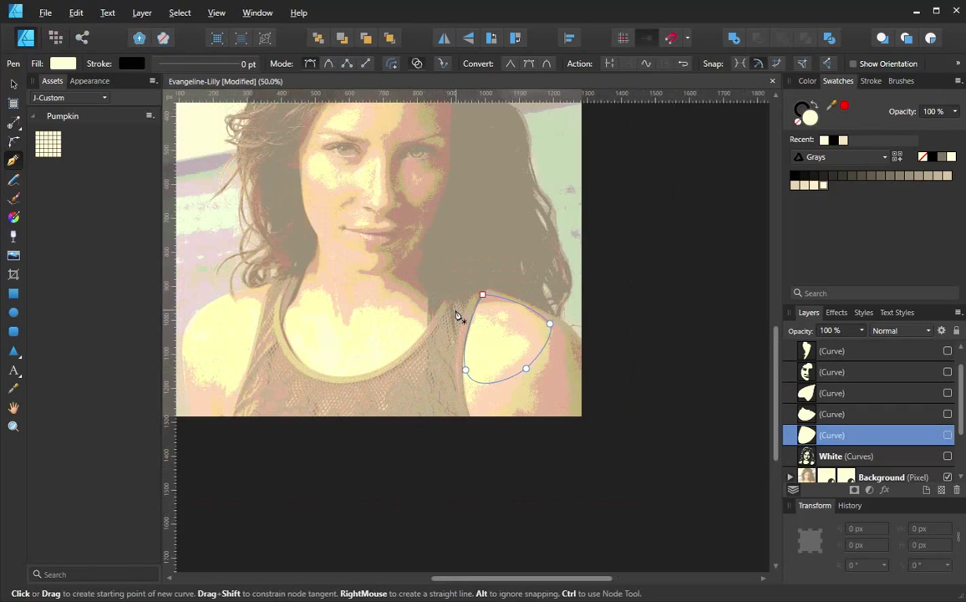
drag(460, 319, 547, 414)
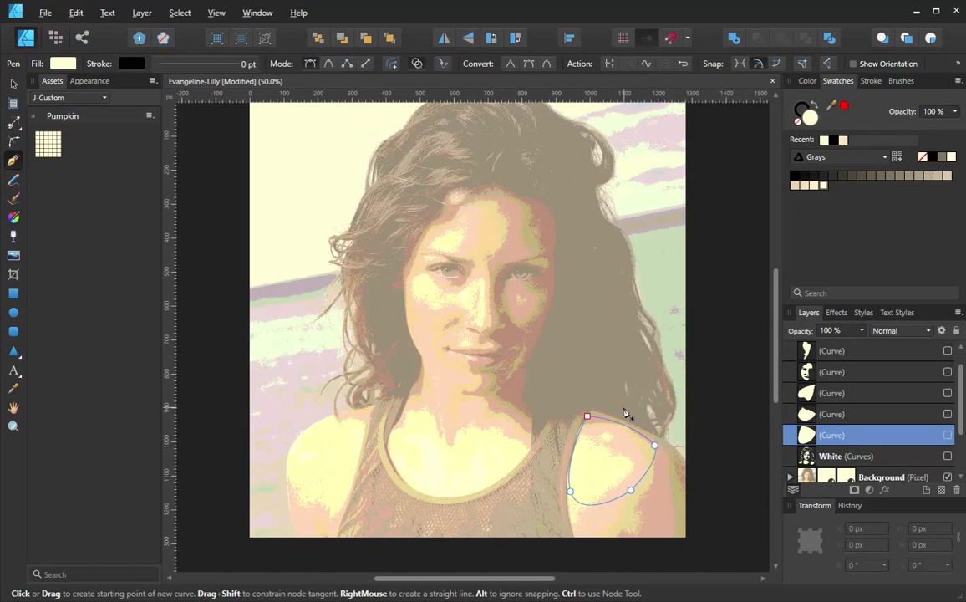
Step: Give all five face, neck and shoulder curves a stroke width of 0.5 pt
shift+click(851, 415)
shift+click(852, 394)
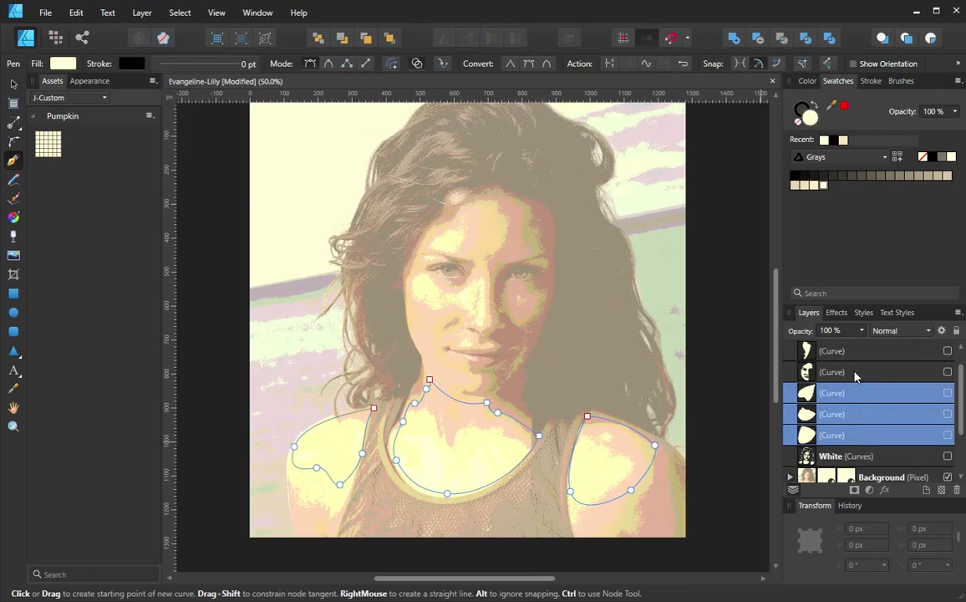
shift+click(855, 374)
shift+click(857, 352)
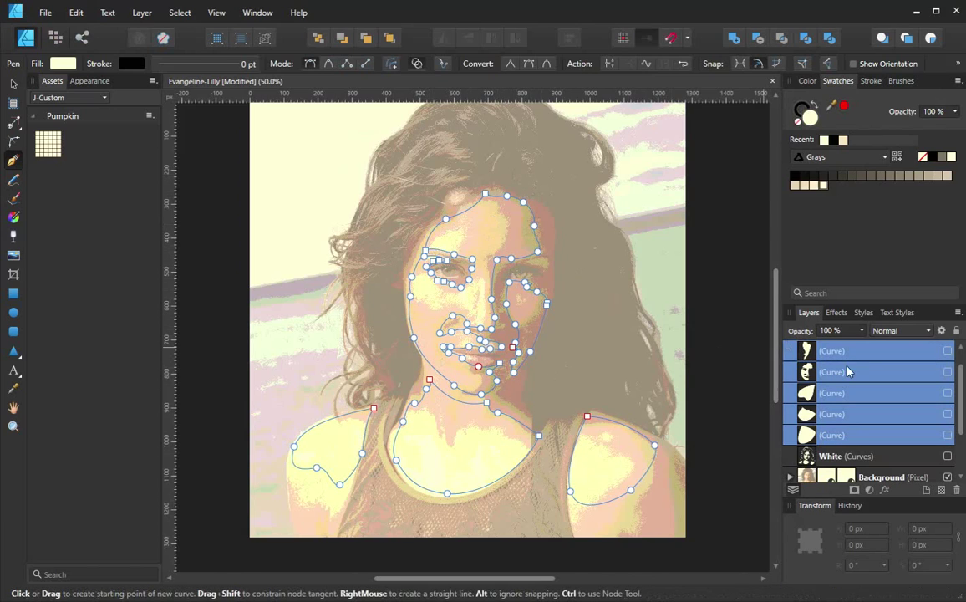
scroll(944, 393, up, 1)
scroll(961, 382, down, 1)
click(871, 81)
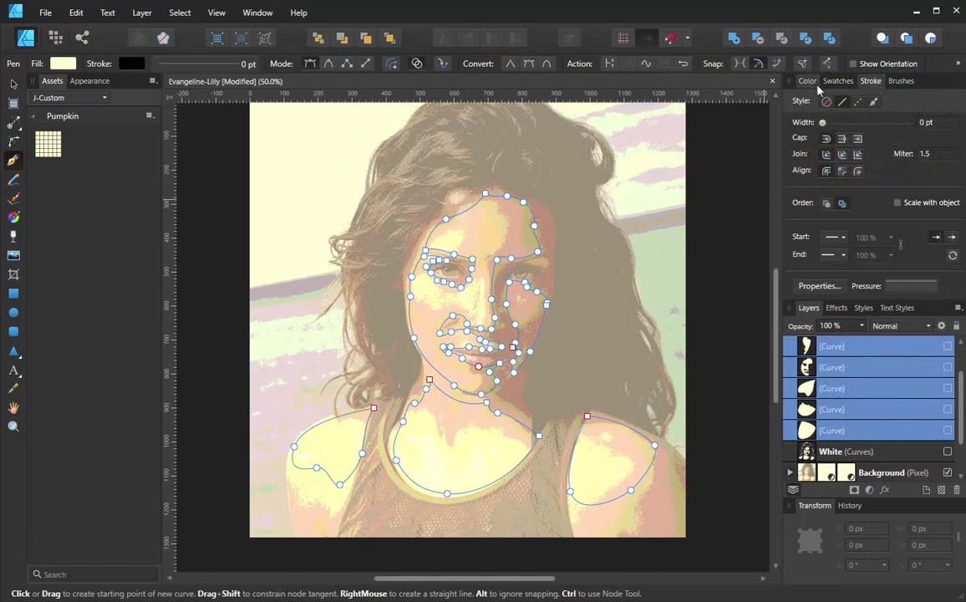
click(943, 124)
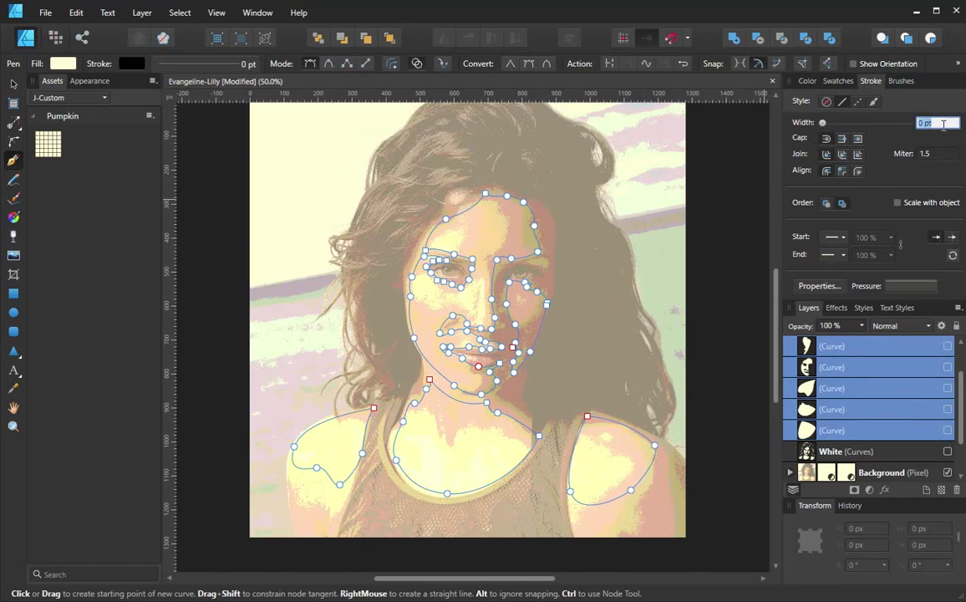
text(3)
key(Return)
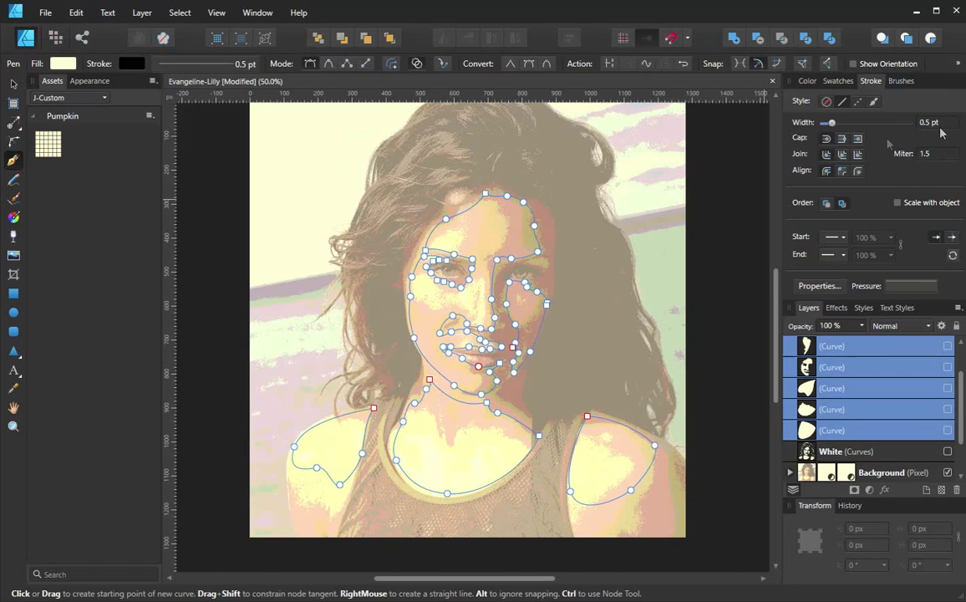
click(808, 81)
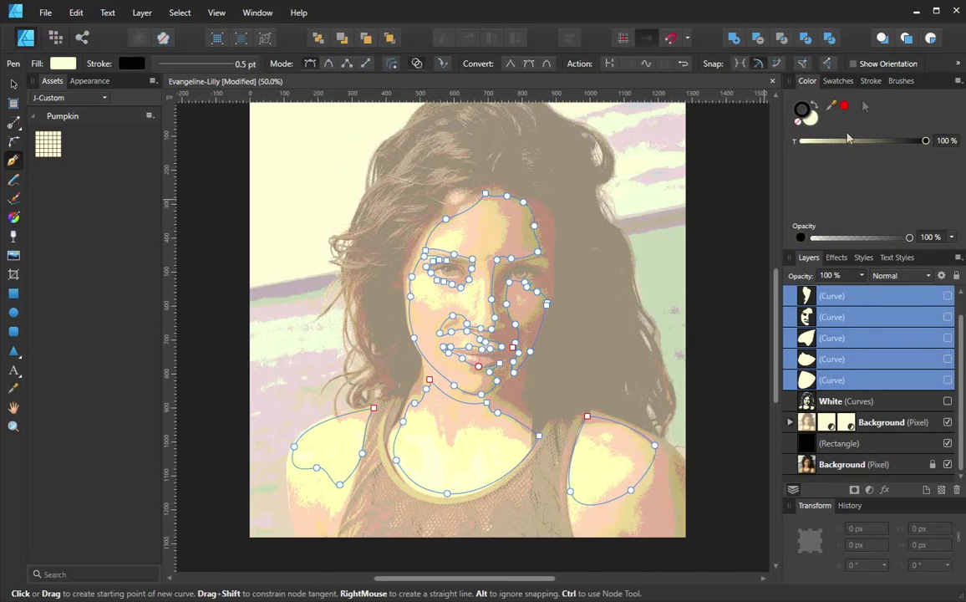
click(871, 81)
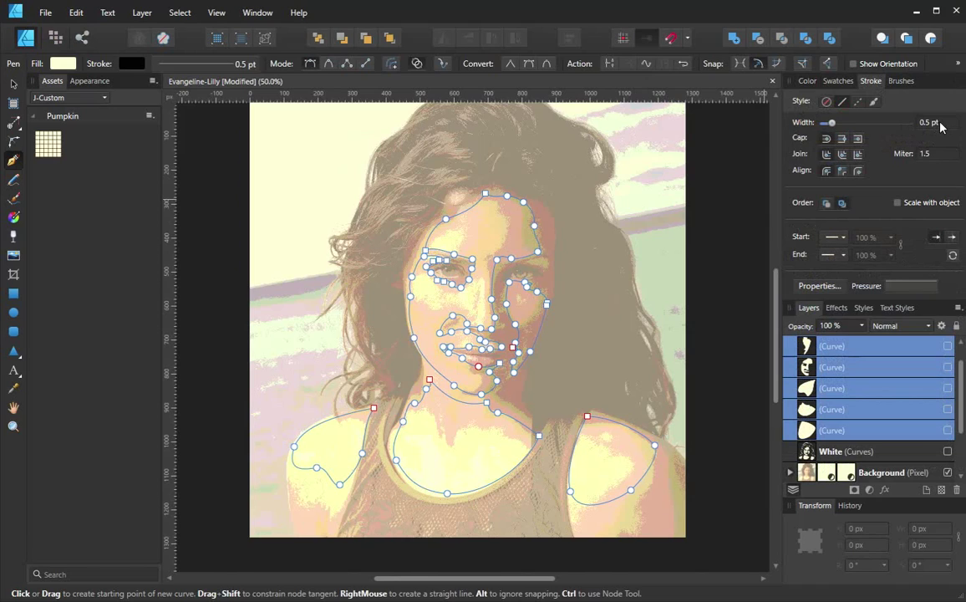
click(943, 124)
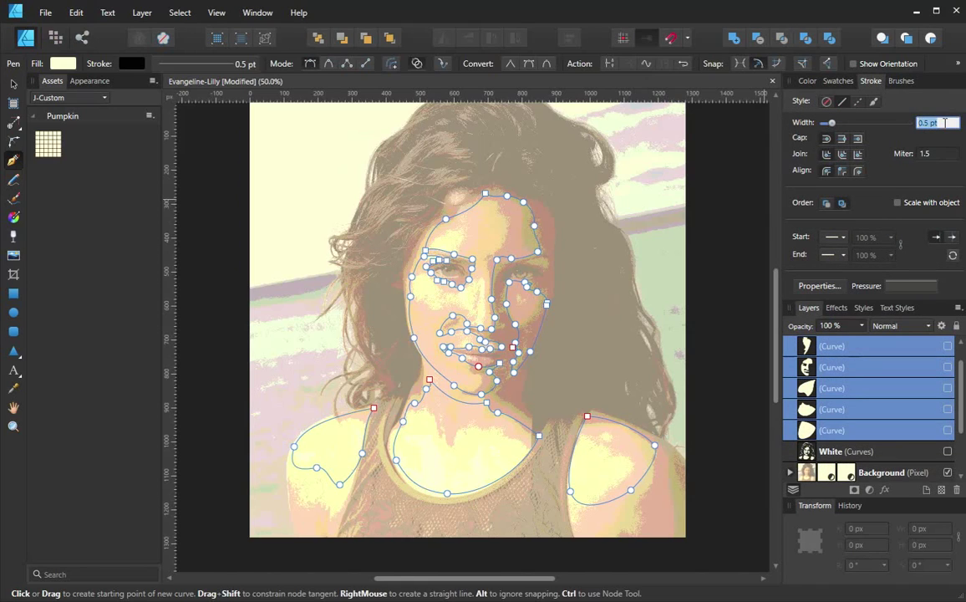
text(.5)
key(Return)
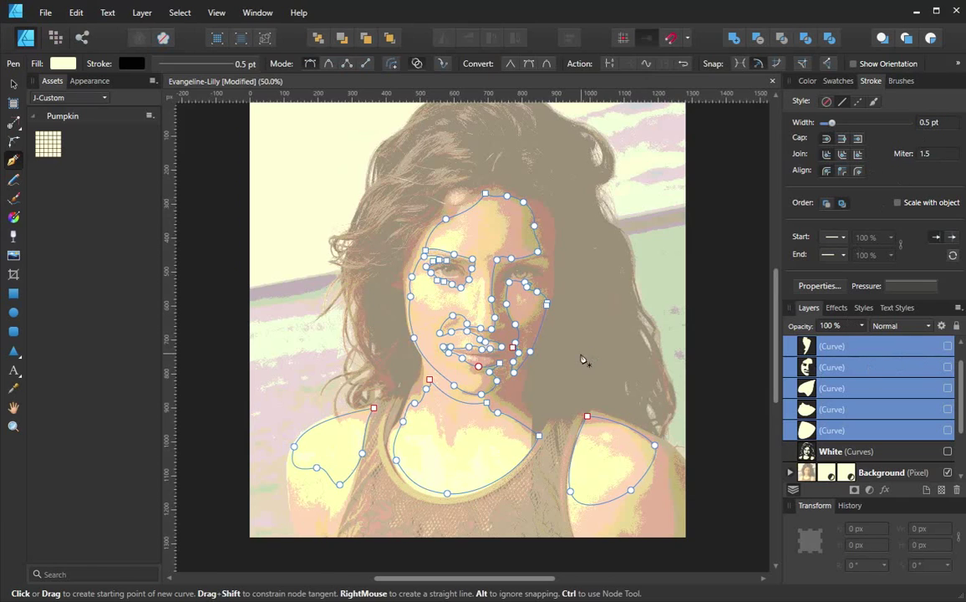
Step: Deselect the curves and turn on the visibility of all five face, neck and shoulder curves
key(ctrl+d)
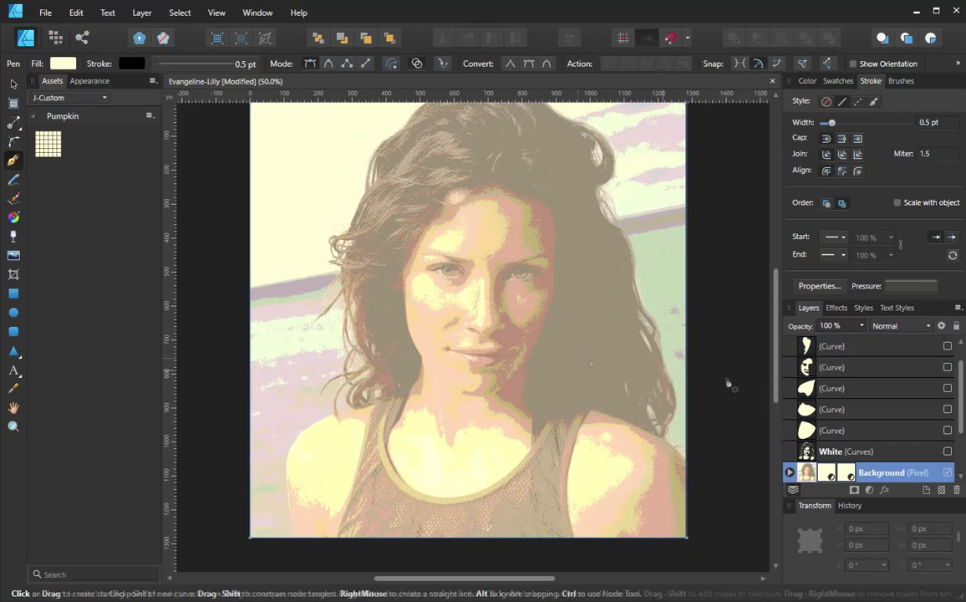
click(948, 347)
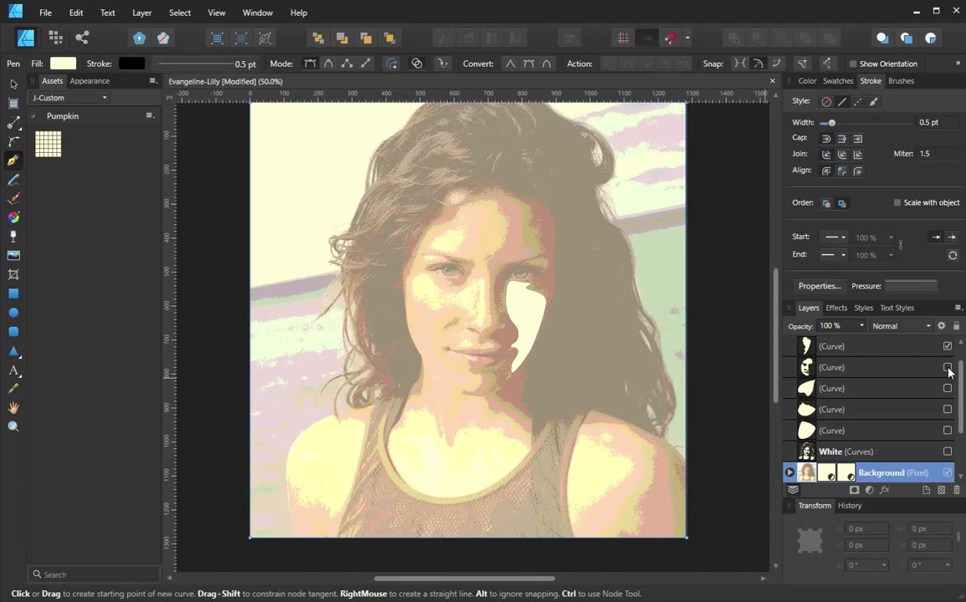
click(948, 367)
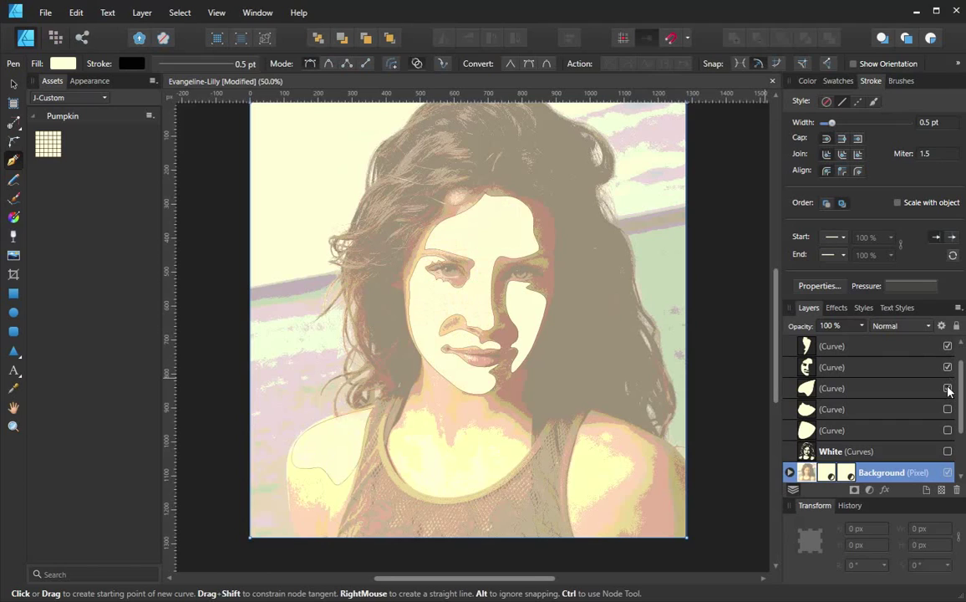
click(948, 388)
click(948, 409)
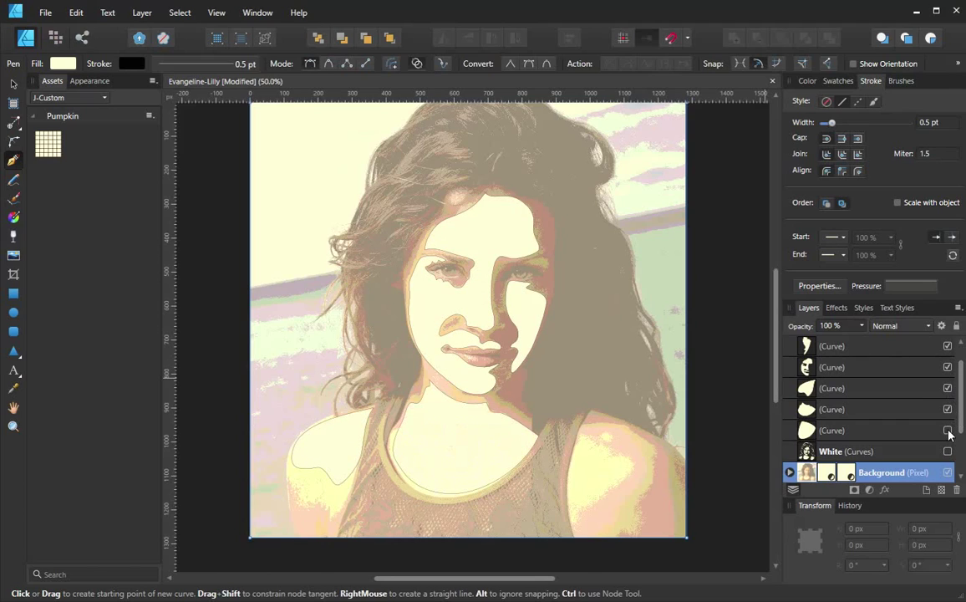
click(948, 431)
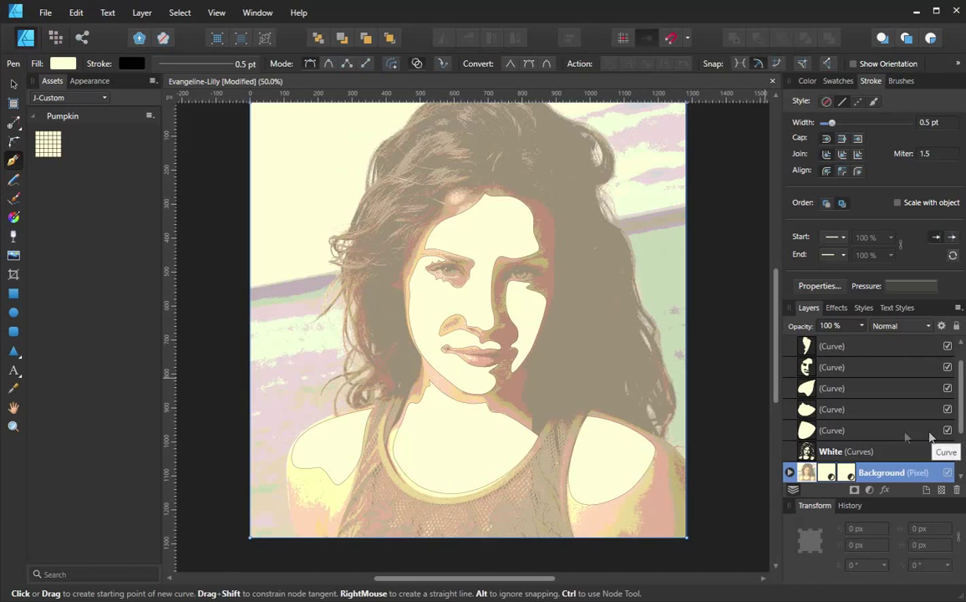
Step: Remove the fill from all five face, neck and shoulder curves, keeping their outlines, and deselect them
click(870, 431)
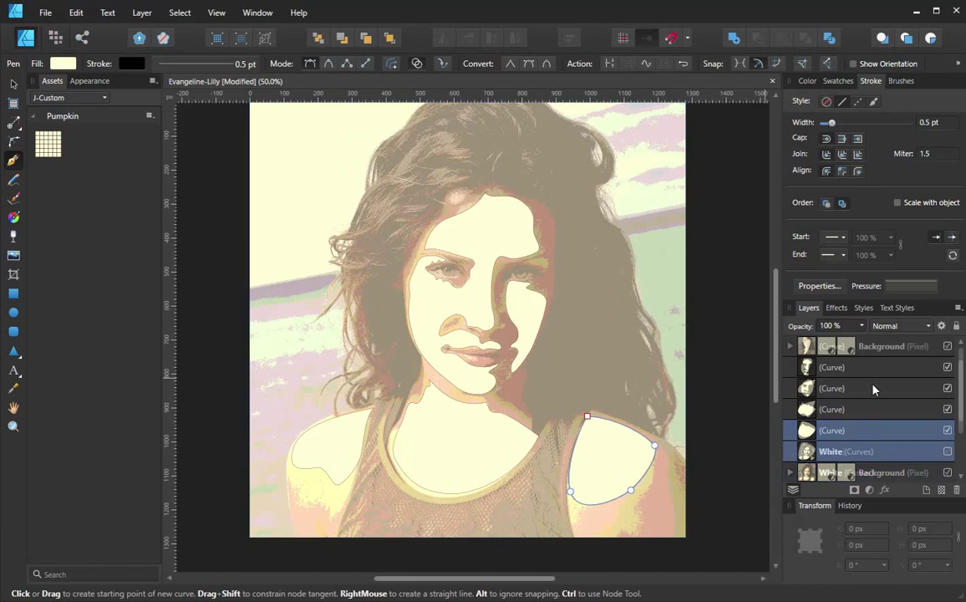
shift+click(869, 368)
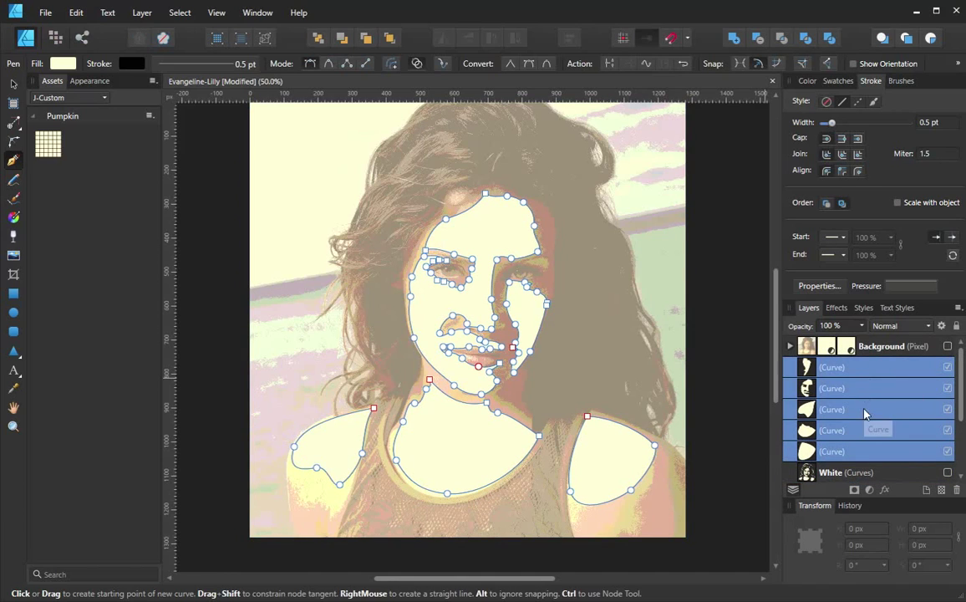
click(807, 81)
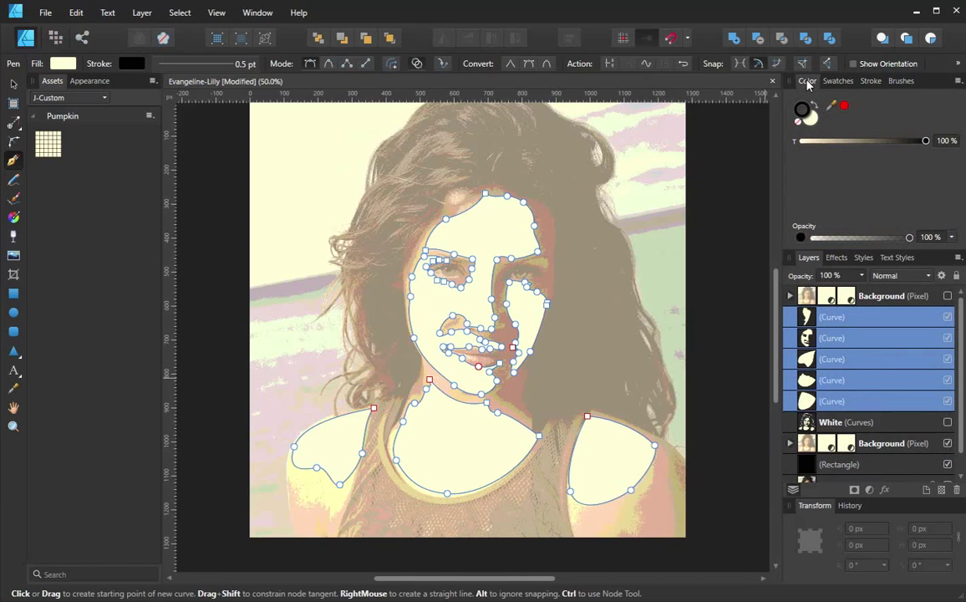
click(800, 123)
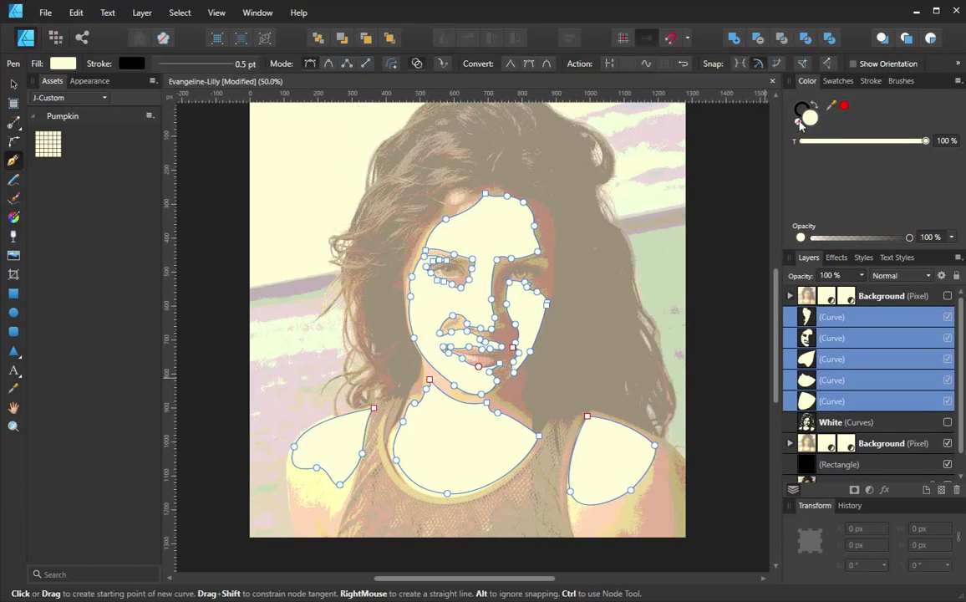
click(800, 123)
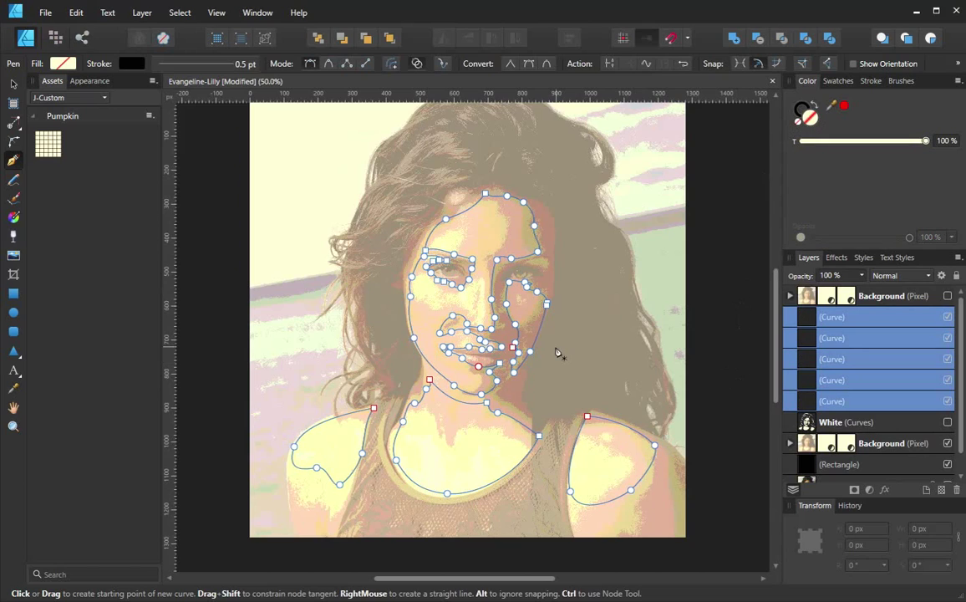
click(875, 321)
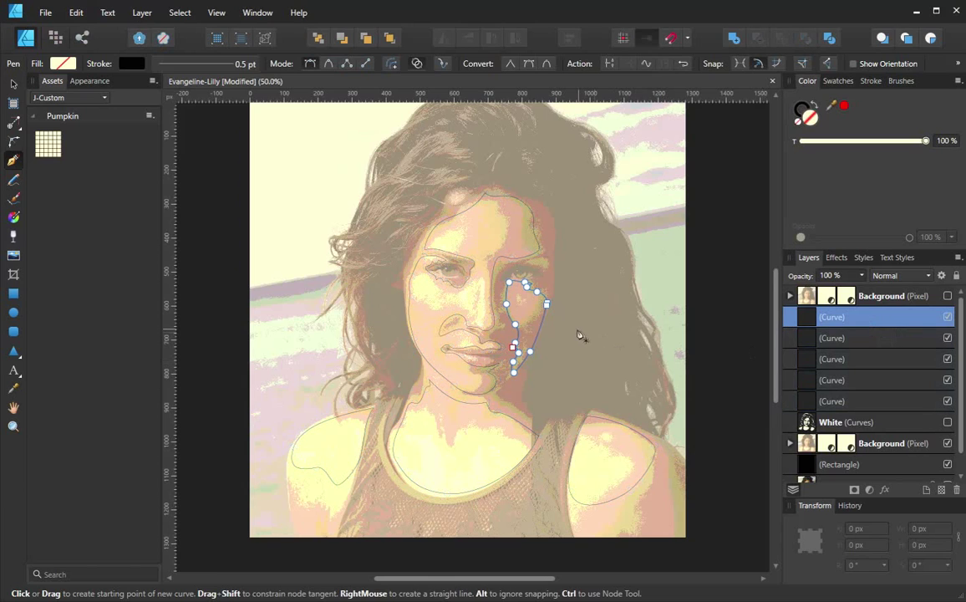
key(ctrl)
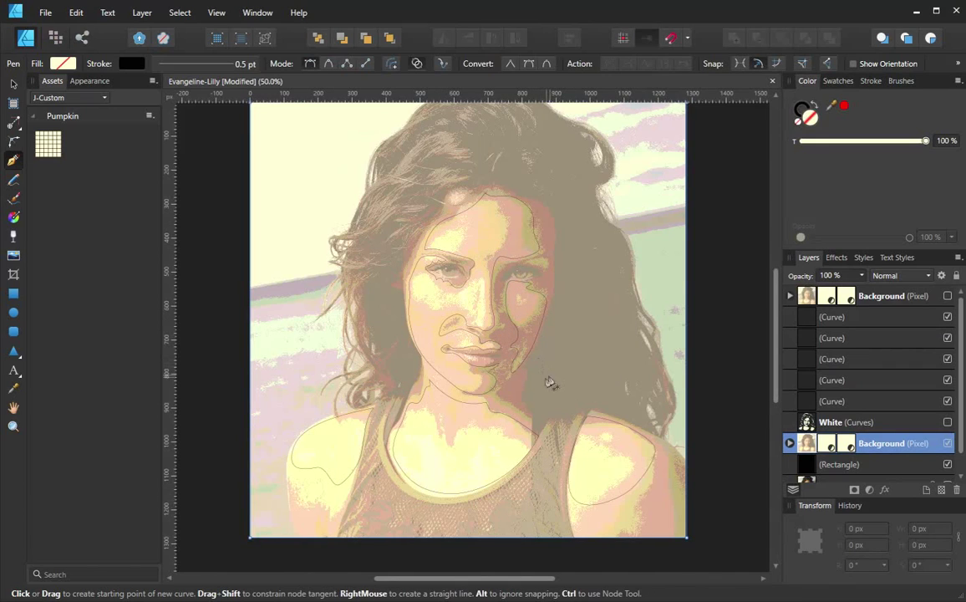
Step: Draw a closed Pen shape over the shadowed-side shoulder, following the highlight's edge inside the shoulder curve and looping back outside its outer edge
drag(602, 462, 488, 326)
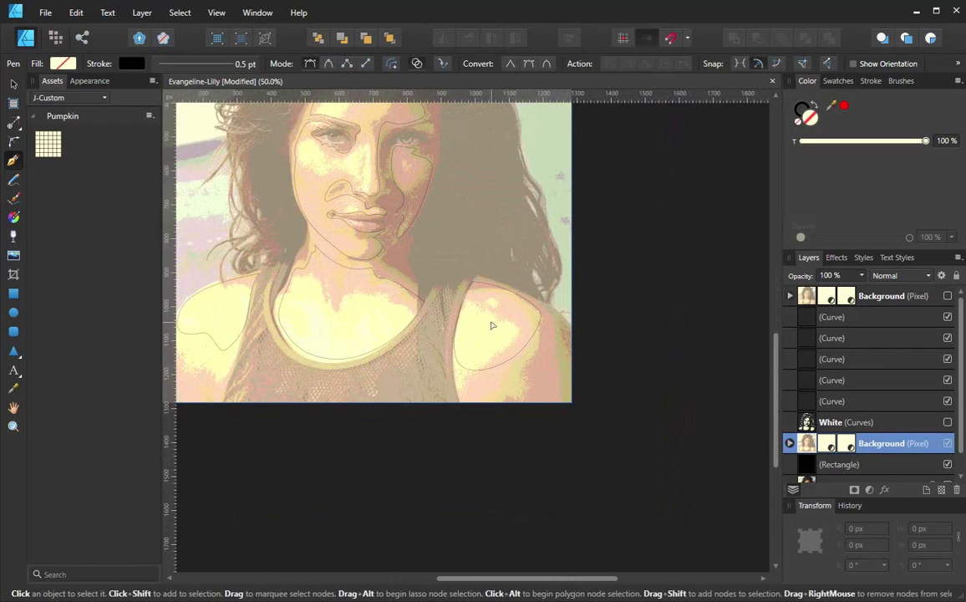
ctrl+click(491, 318)
ctrl+click(491, 318)
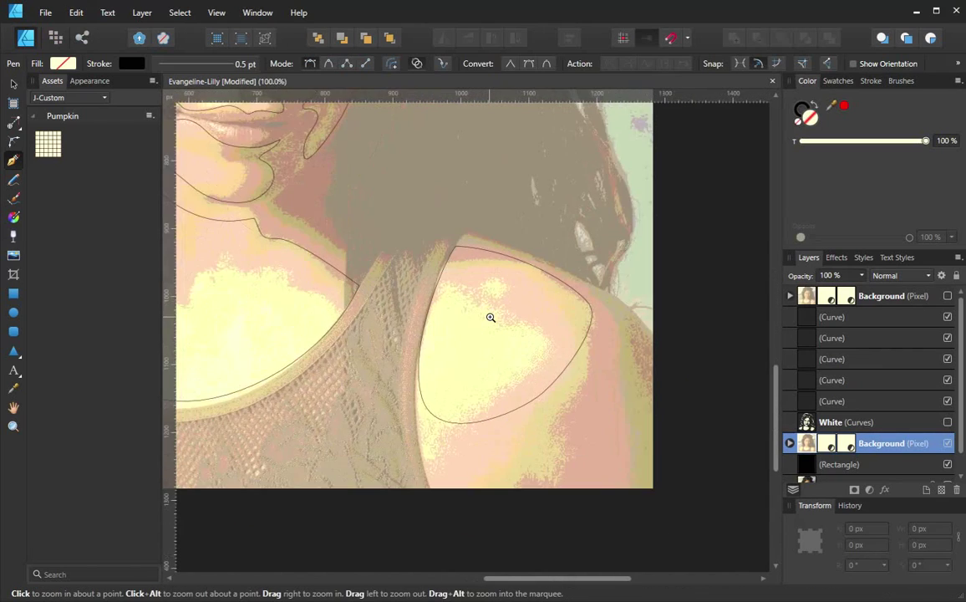
ctrl+click(490, 318)
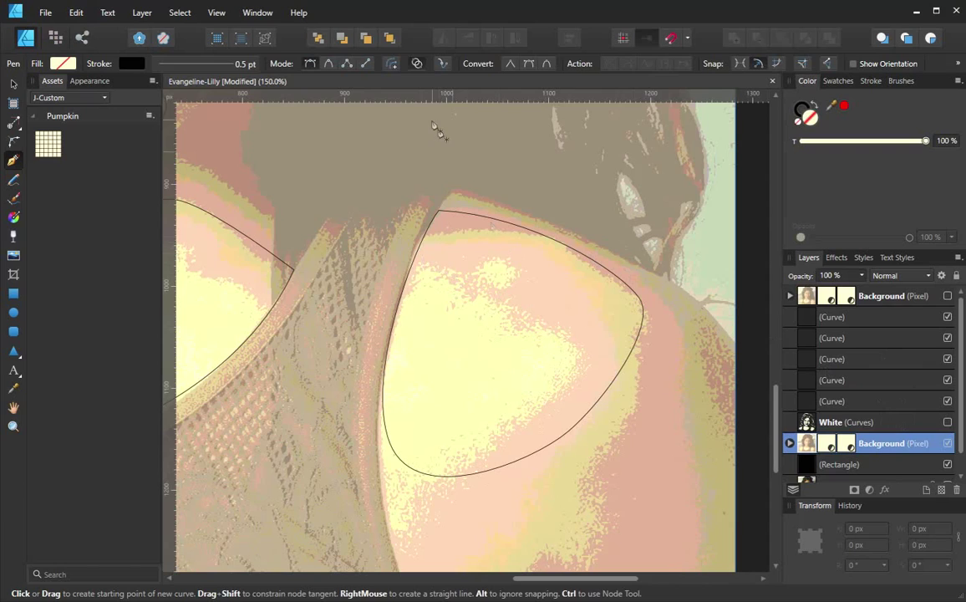
click(417, 65)
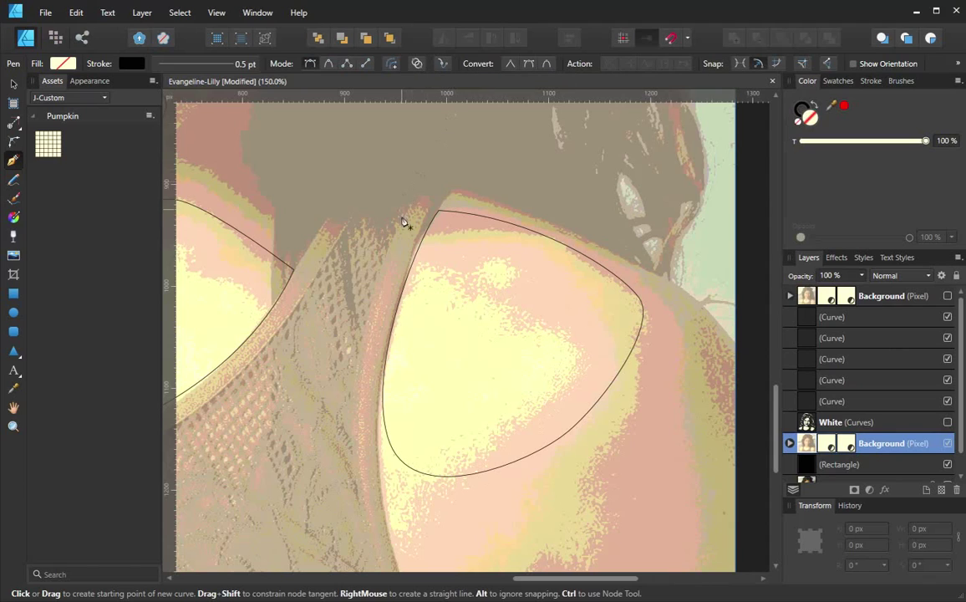
drag(394, 240, 414, 260)
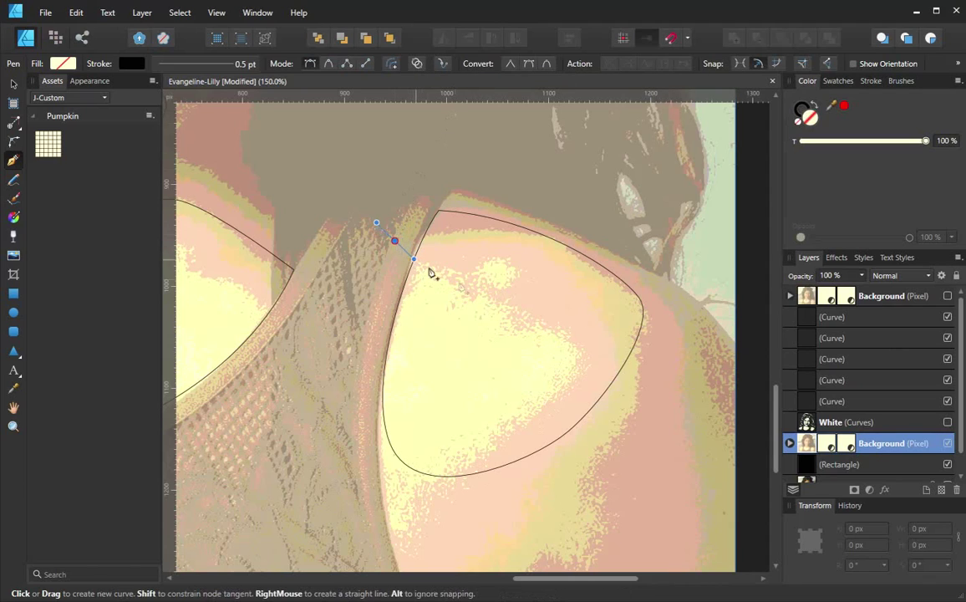
drag(540, 320, 566, 385)
drag(465, 497, 493, 522)
drag(665, 299, 603, 232)
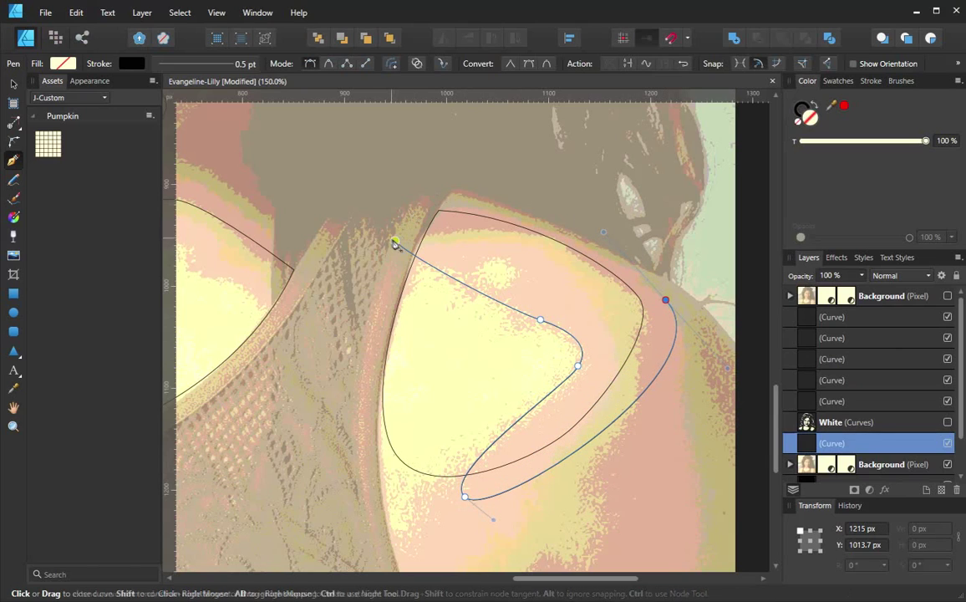
drag(397, 244, 457, 380)
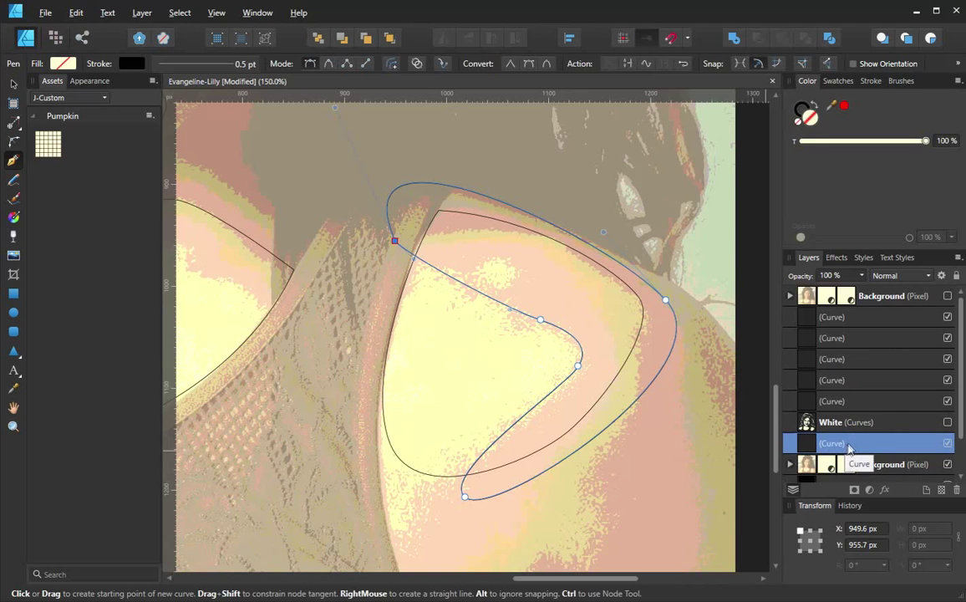
Step: Try subtracting the original shoulder curve from the new Pen shape, undo it, and intersect the two shapes instead
click(866, 403)
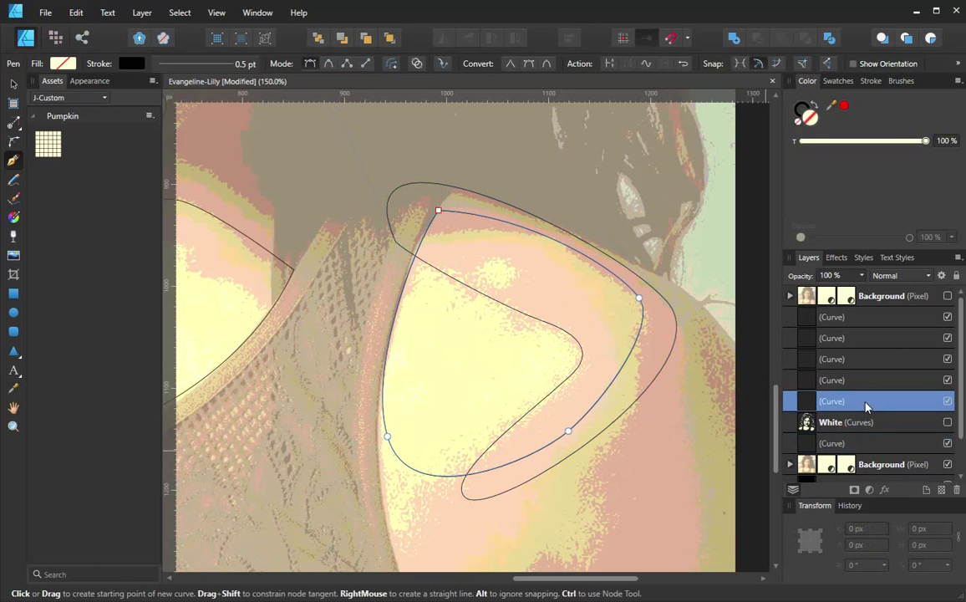
ctrl+click(809, 444)
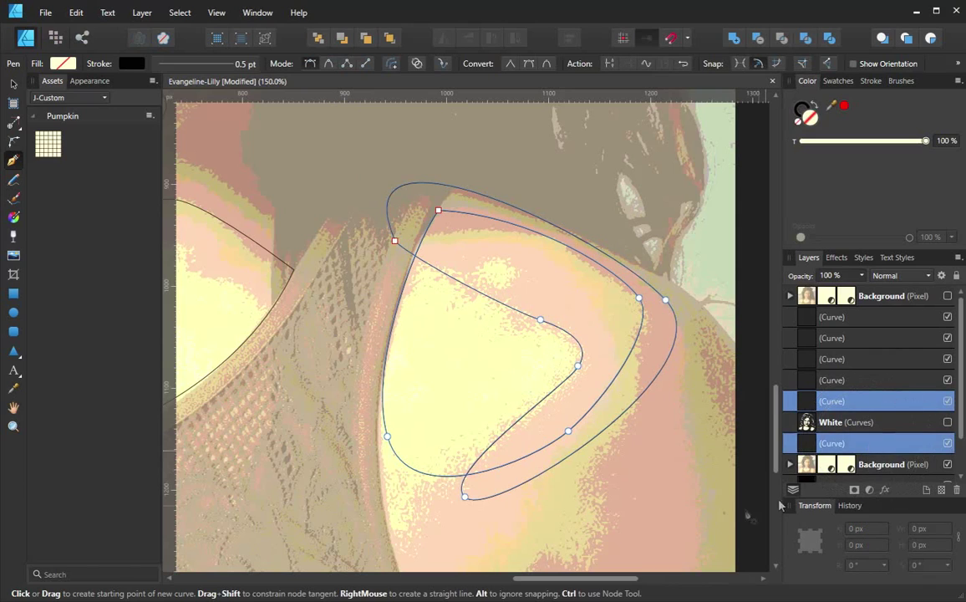
click(758, 40)
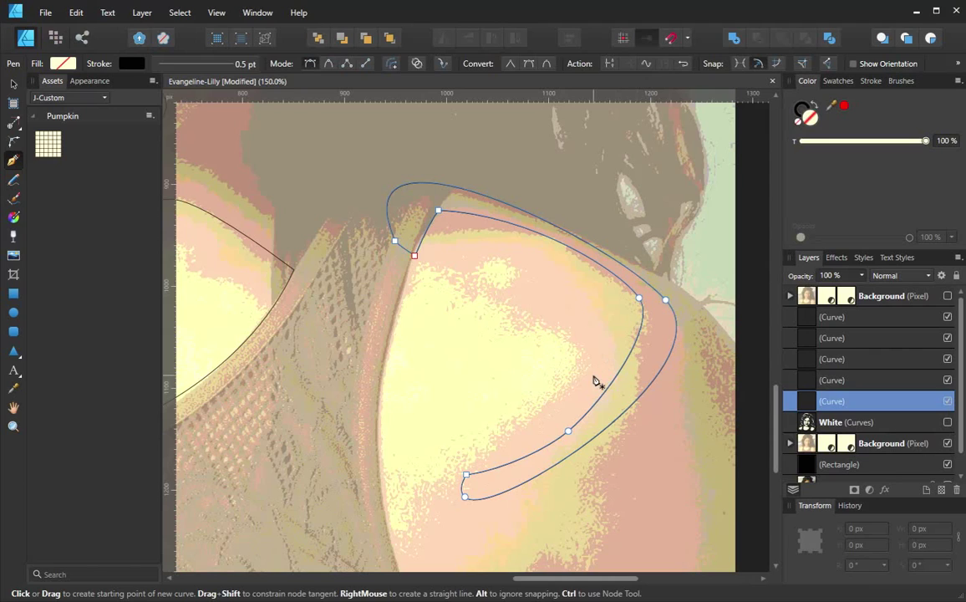
key(ctrl+z)
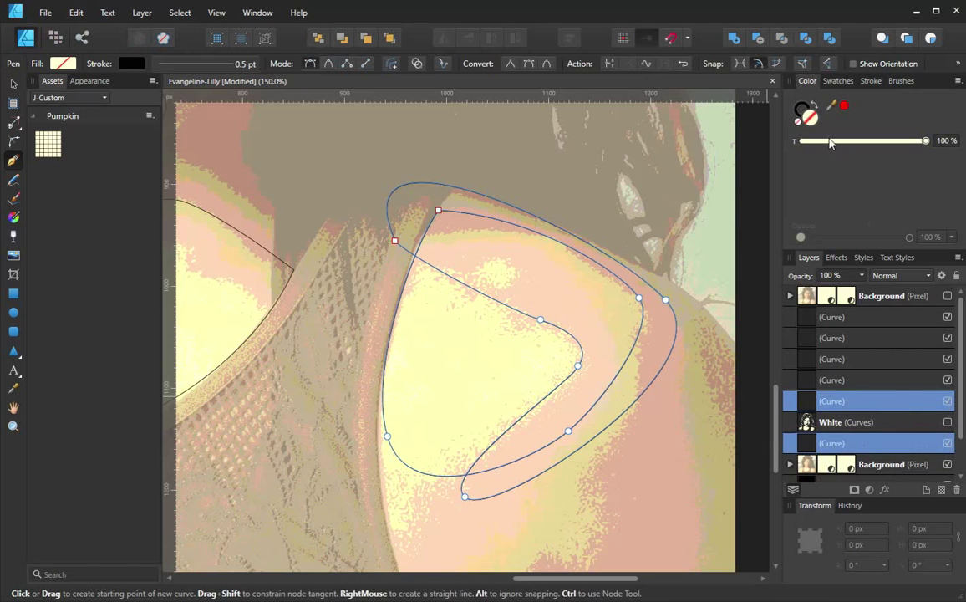
click(785, 42)
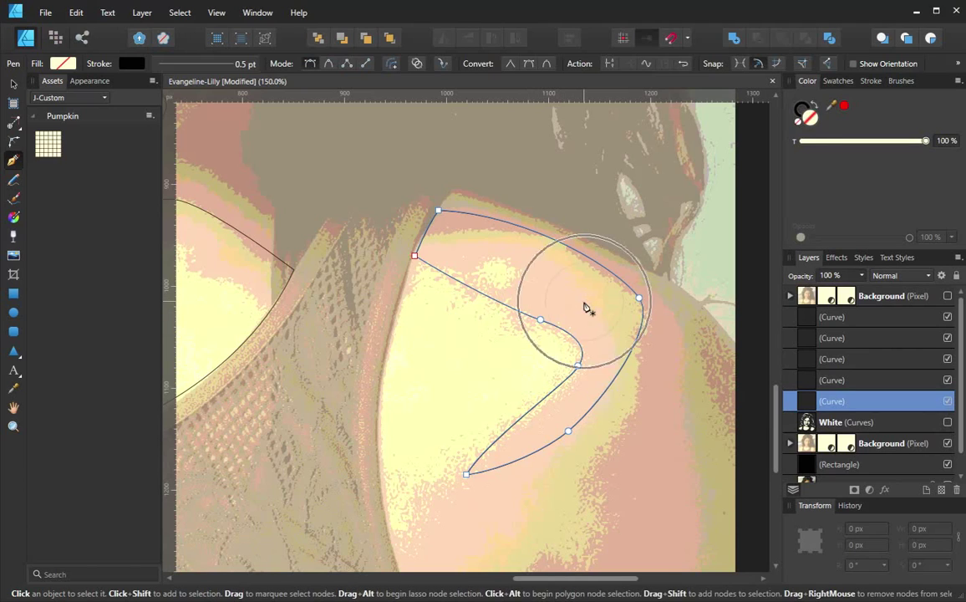
Step: Turn on the topmost Background pixel layer and move it directly beneath the White curves layer
key(Escape)
drag(583, 302, 739, 308)
drag(557, 335, 685, 356)
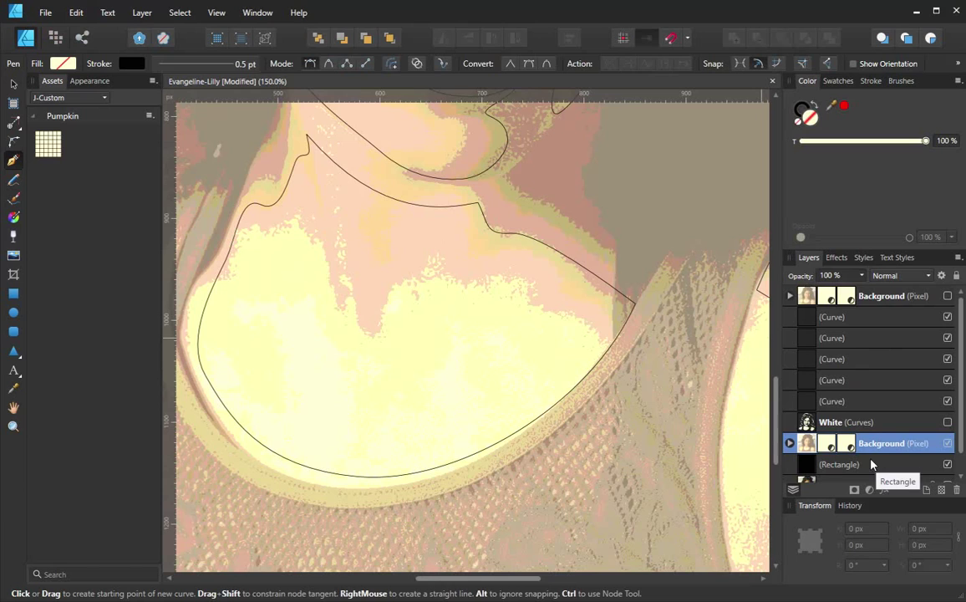
click(947, 296)
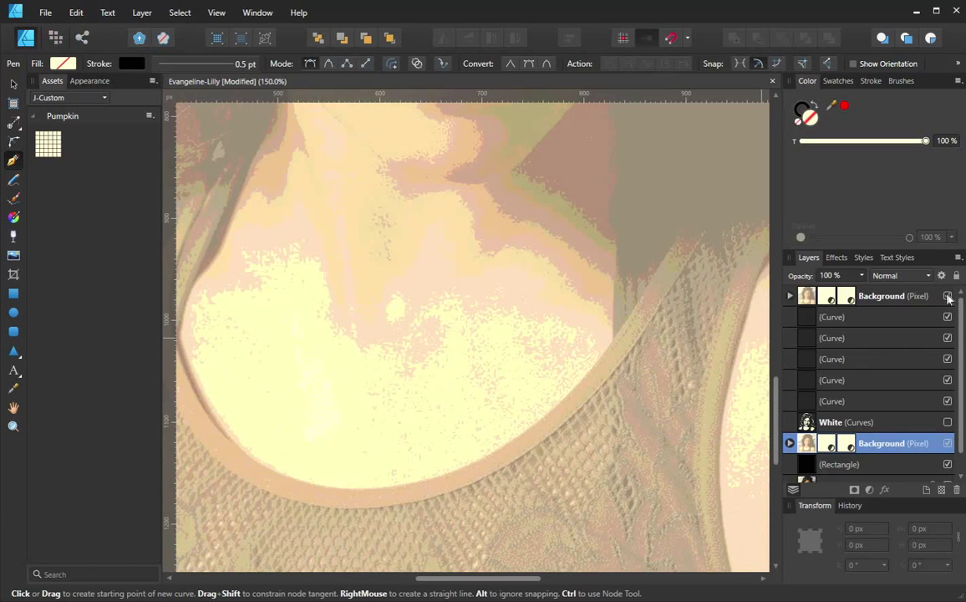
drag(836, 298, 802, 435)
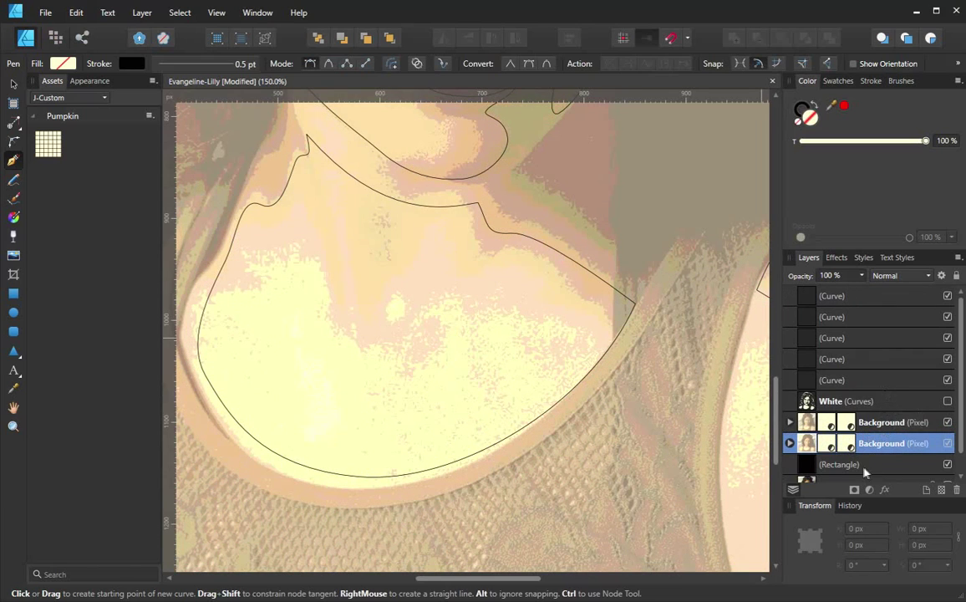
Step: Select the curve layer outlining the upper chest and hide the Background layer directly beneath White
click(867, 383)
click(874, 360)
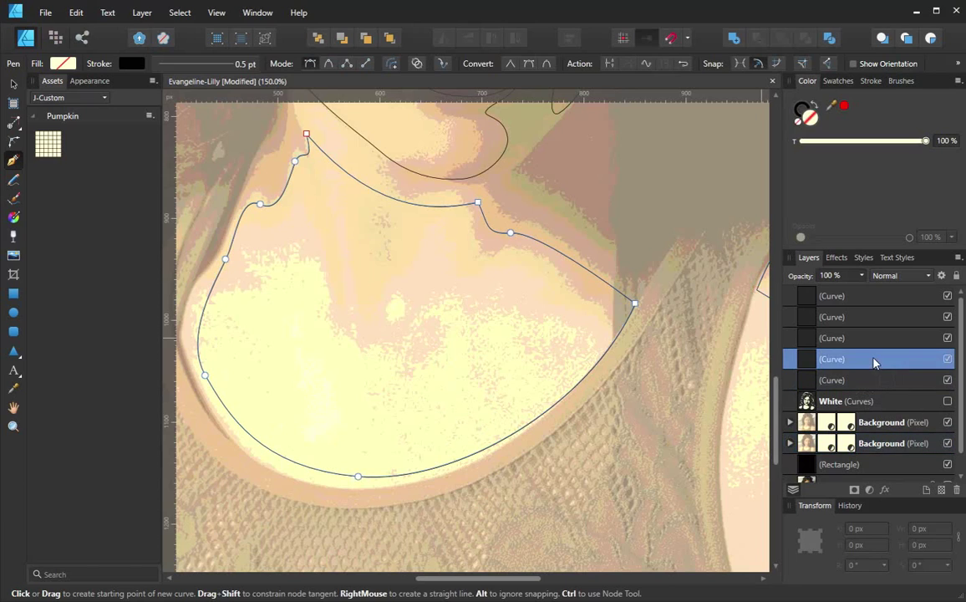
scroll(867, 466, down, 1)
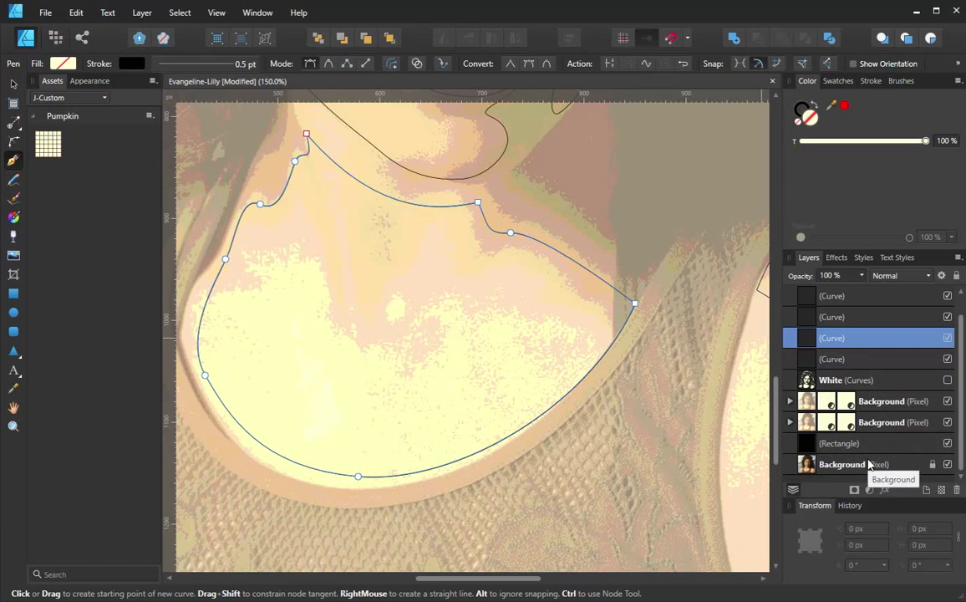
scroll(868, 465, up, 1)
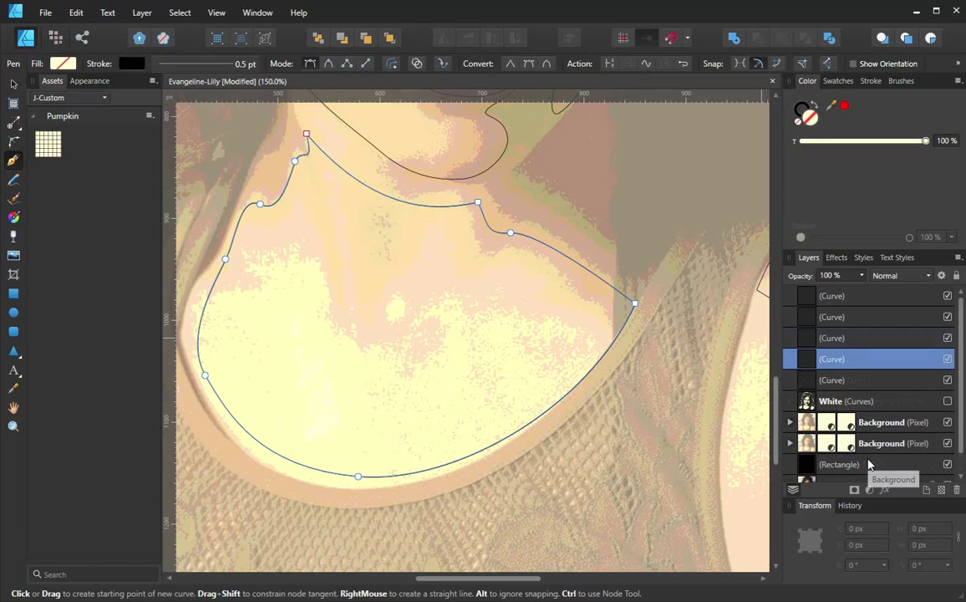
click(861, 403)
click(868, 382)
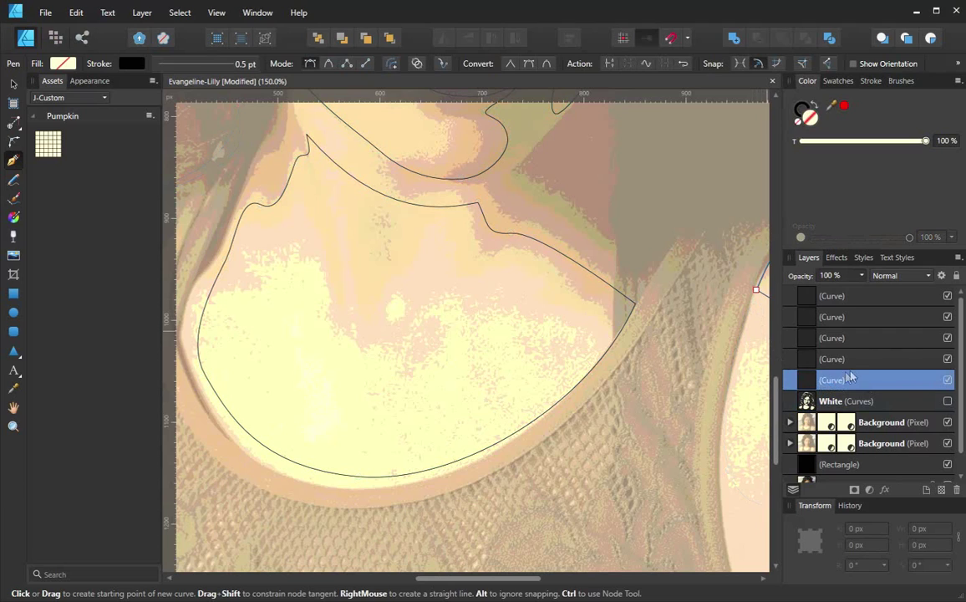
click(854, 360)
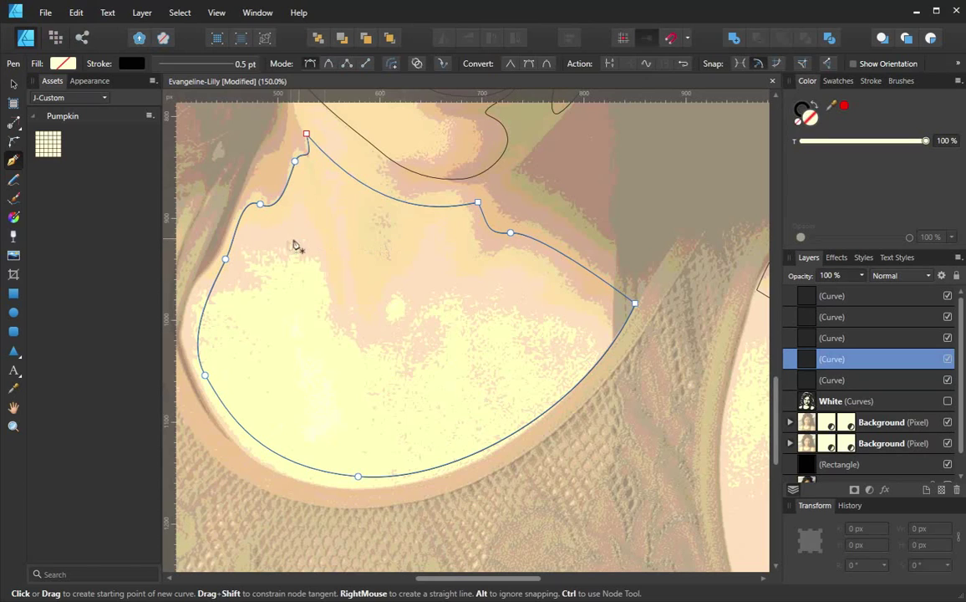
click(948, 423)
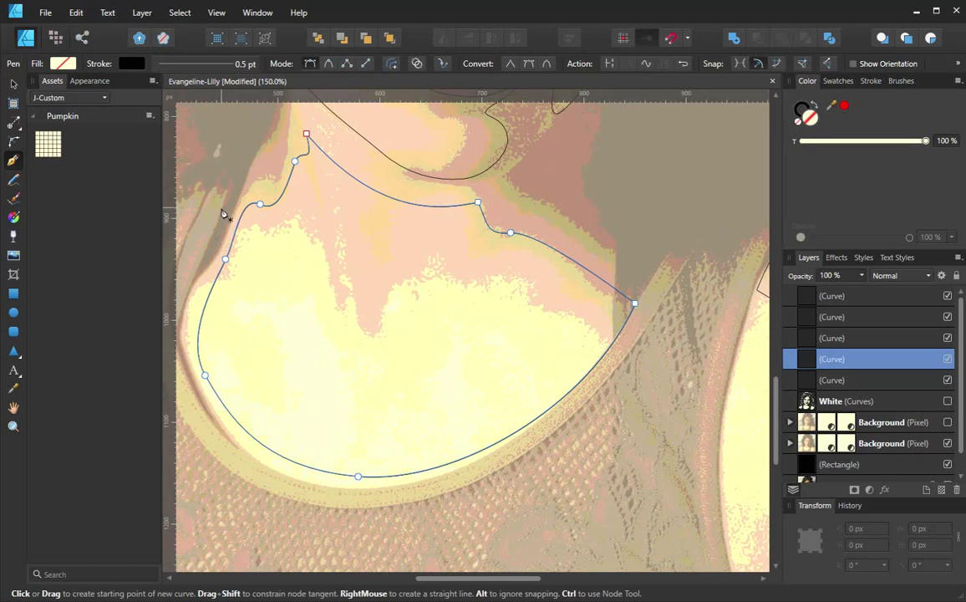
Step: Trace an open Pen curve along the pink-to-yellow tone boundary across the upper chest, refining its last two nodes to fit the boundary
click(231, 227)
drag(234, 233, 265, 228)
drag(294, 222, 295, 222)
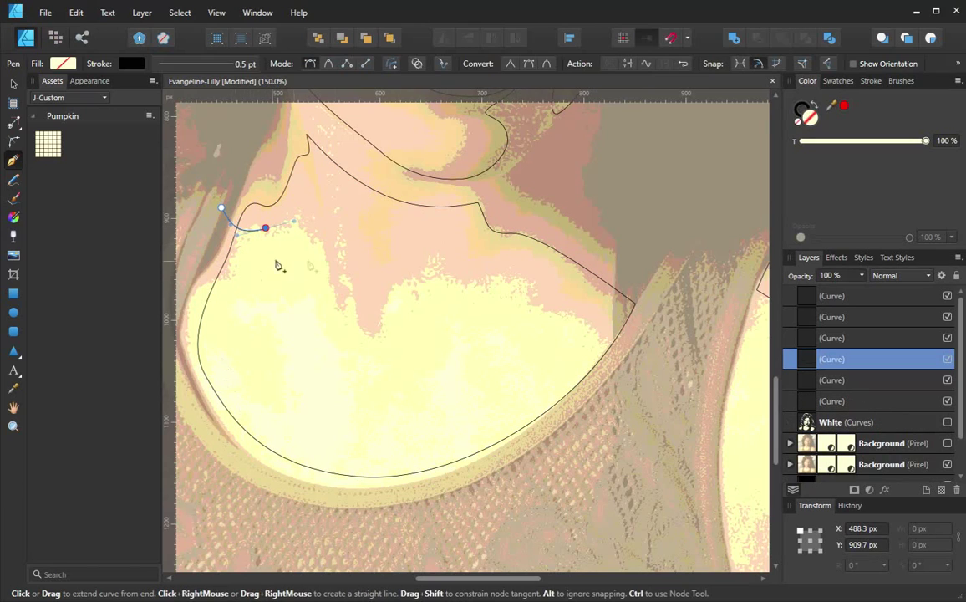
drag(338, 276, 357, 326)
drag(392, 293, 423, 241)
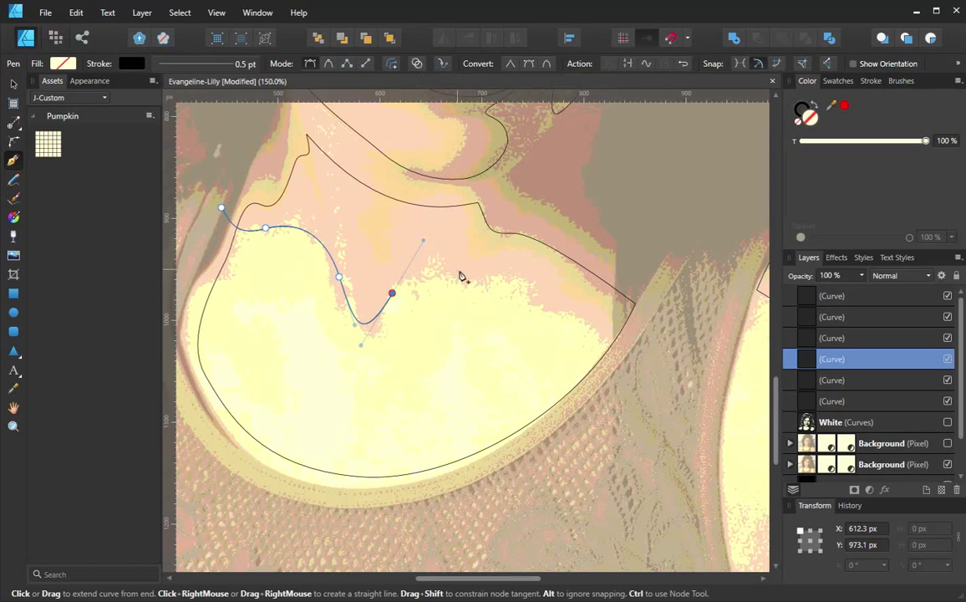
drag(471, 273, 499, 283)
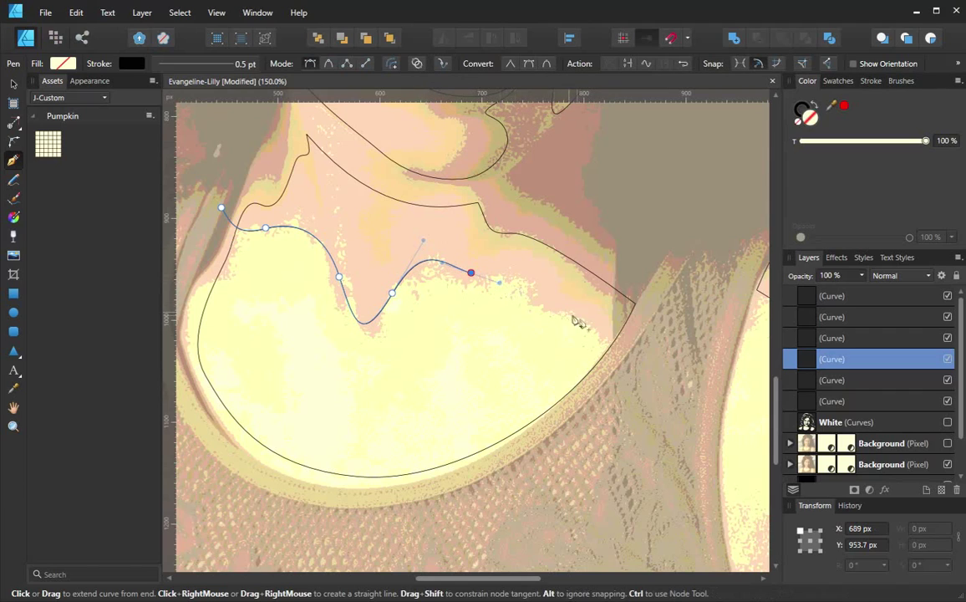
drag(646, 360, 678, 347)
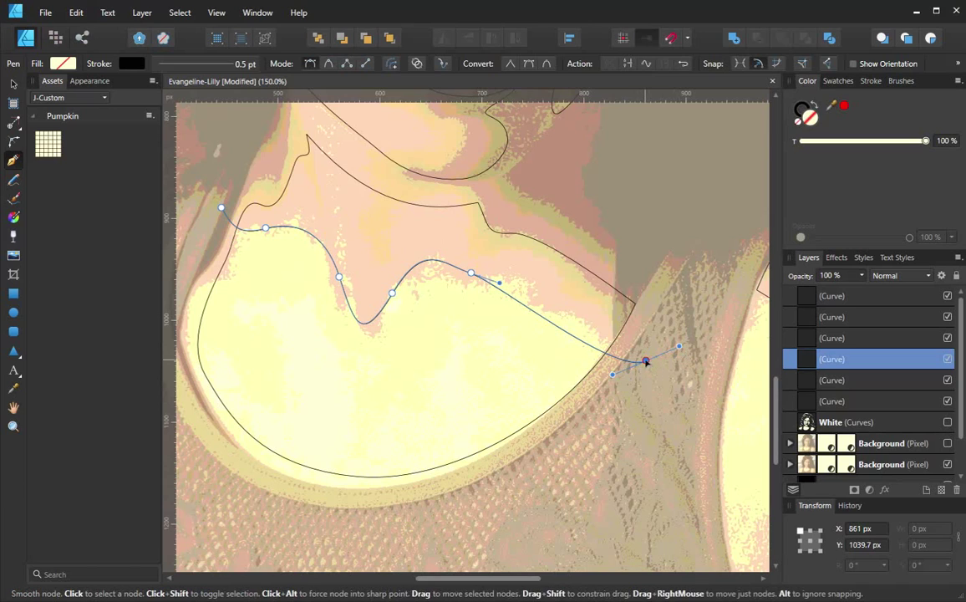
drag(646, 361, 652, 339)
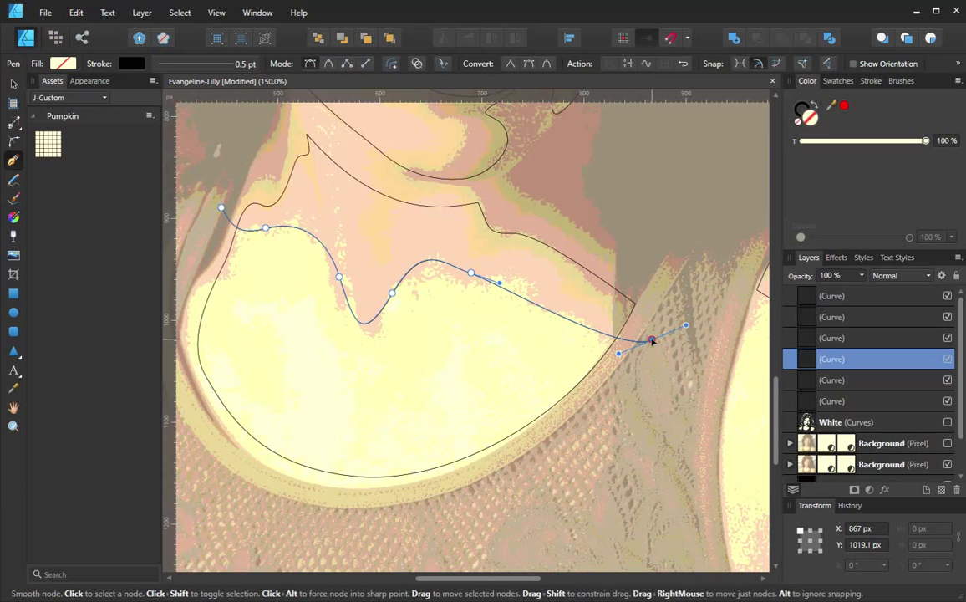
drag(471, 274, 505, 285)
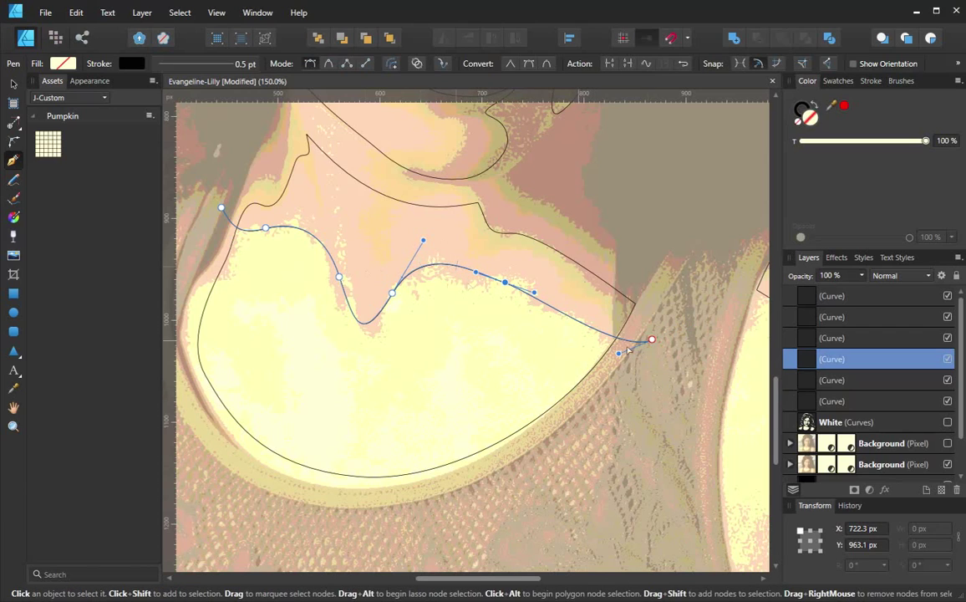
Step: Continue the chest curve back above the neck and collarbone outline and close it at its starting node
click(654, 339)
drag(648, 279, 633, 264)
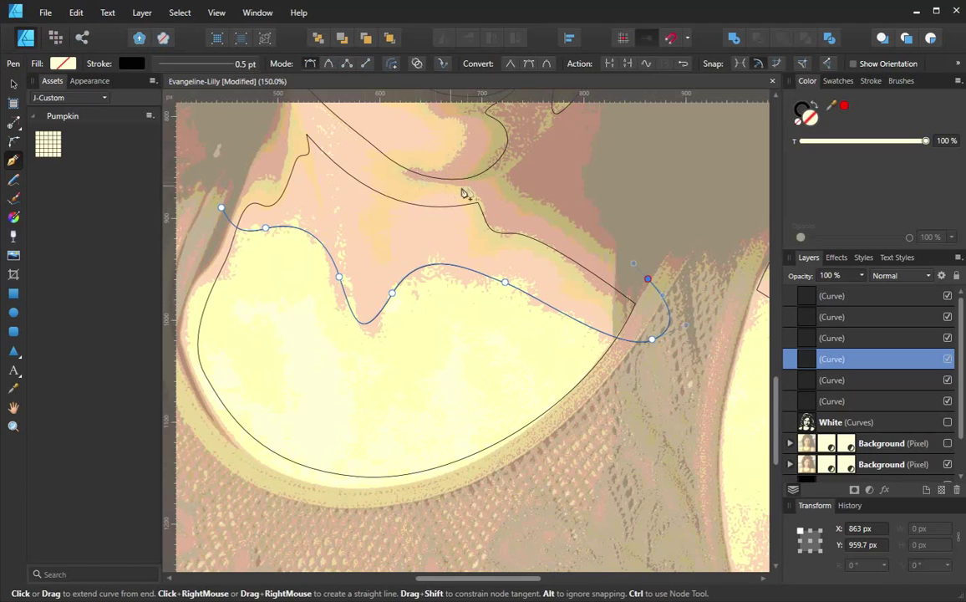
drag(464, 187, 441, 198)
drag(355, 162, 337, 148)
drag(289, 124, 272, 135)
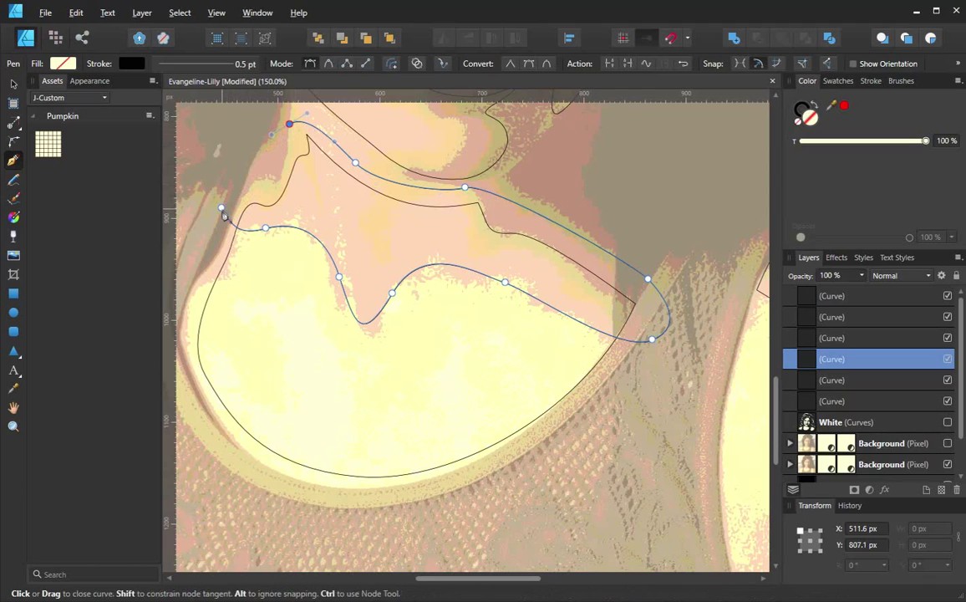
click(221, 208)
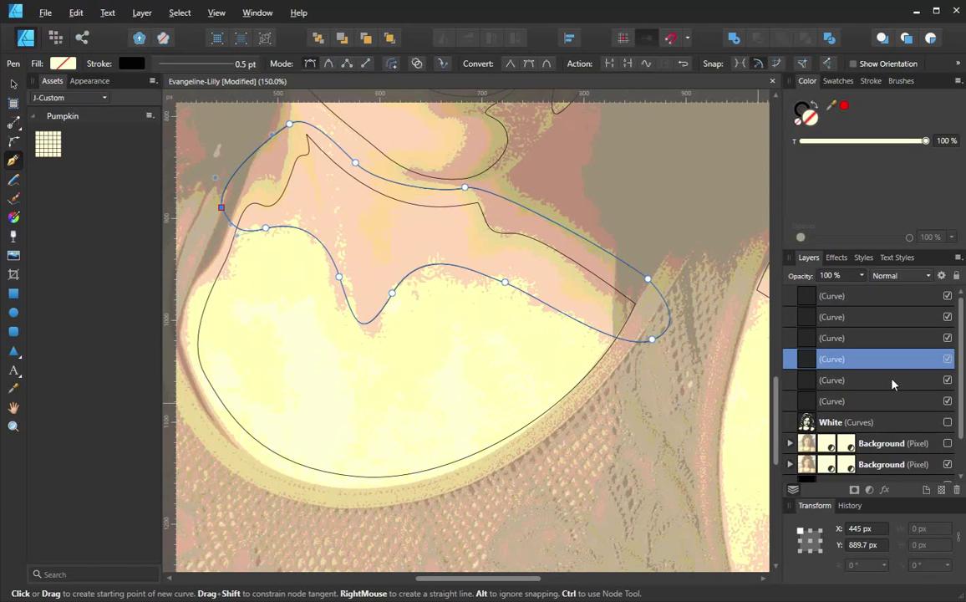
Step: Intersect the new closed curve with the original chest outline so only their overlapping area remains
drag(866, 366, 861, 384)
click(863, 384)
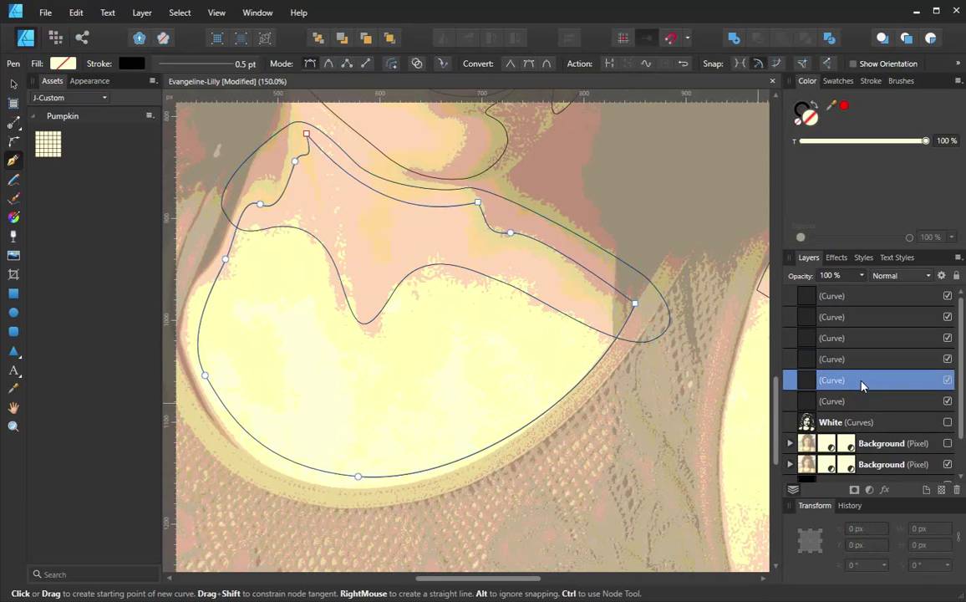
shift+click(864, 365)
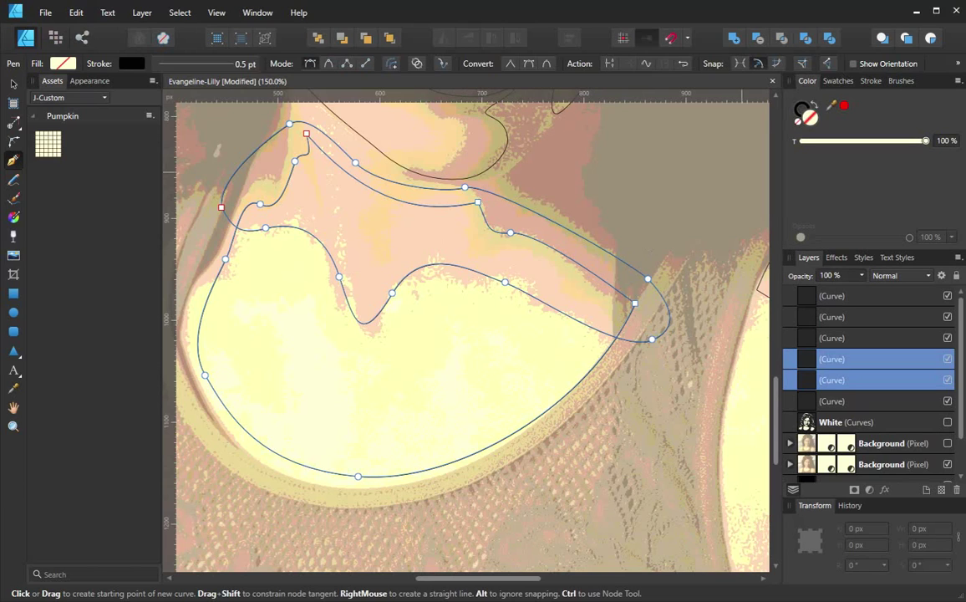
click(783, 40)
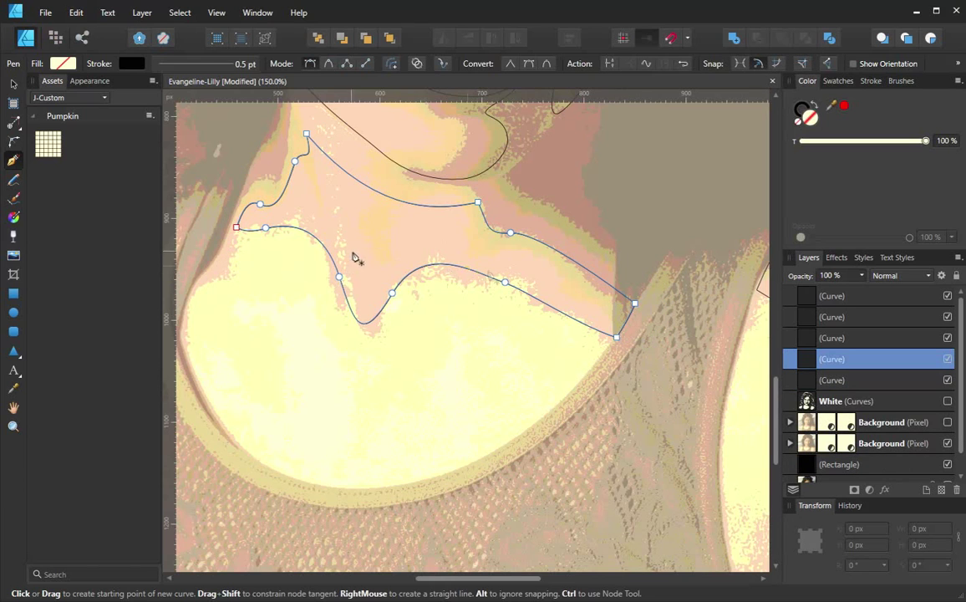
Step: Draw a closed Pen curve around the pink shaded area along the top of the shoulder beneath the hair curls
scroll(637, 372, down, 2)
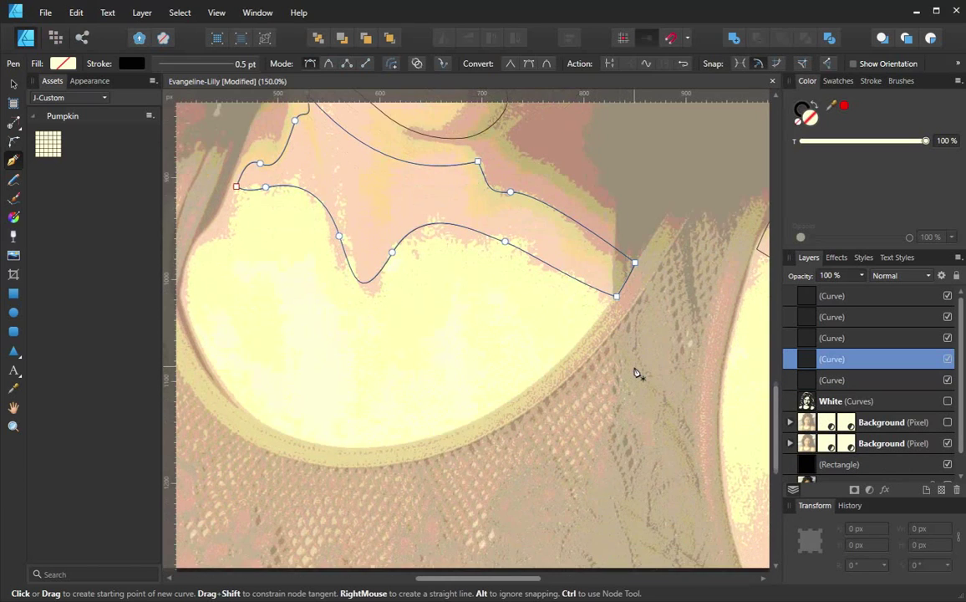
scroll(636, 372, up, 2)
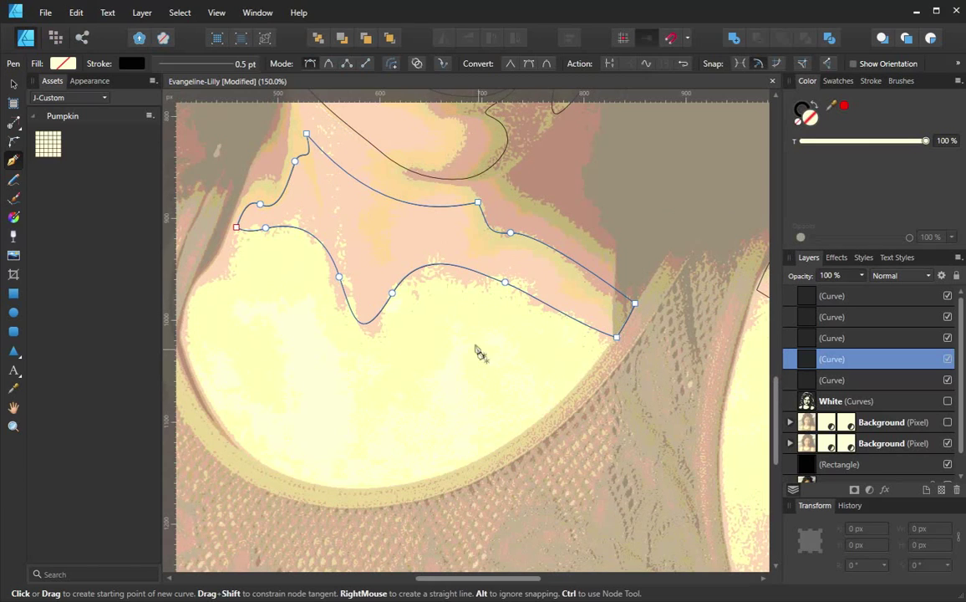
drag(443, 360, 738, 395)
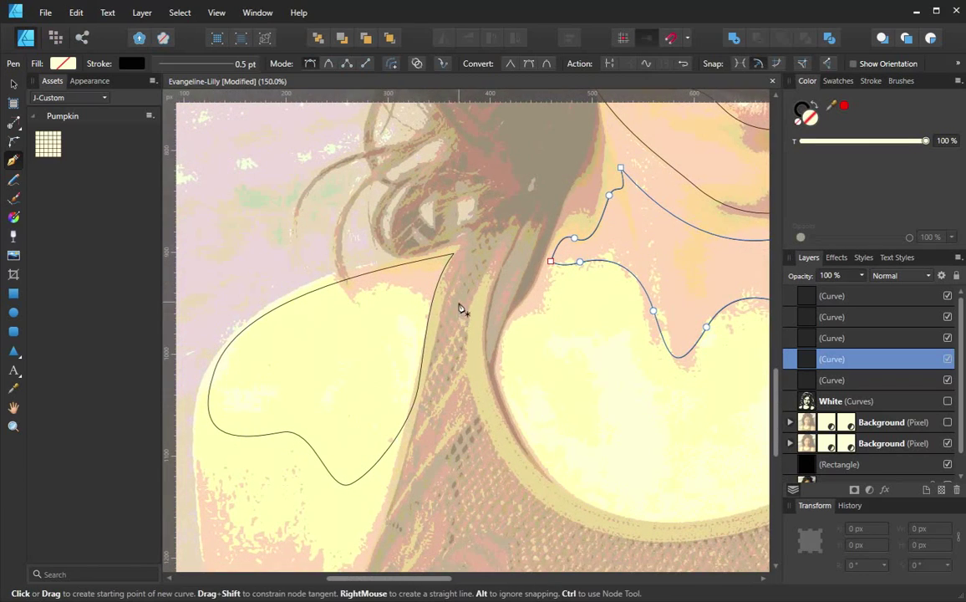
click(865, 338)
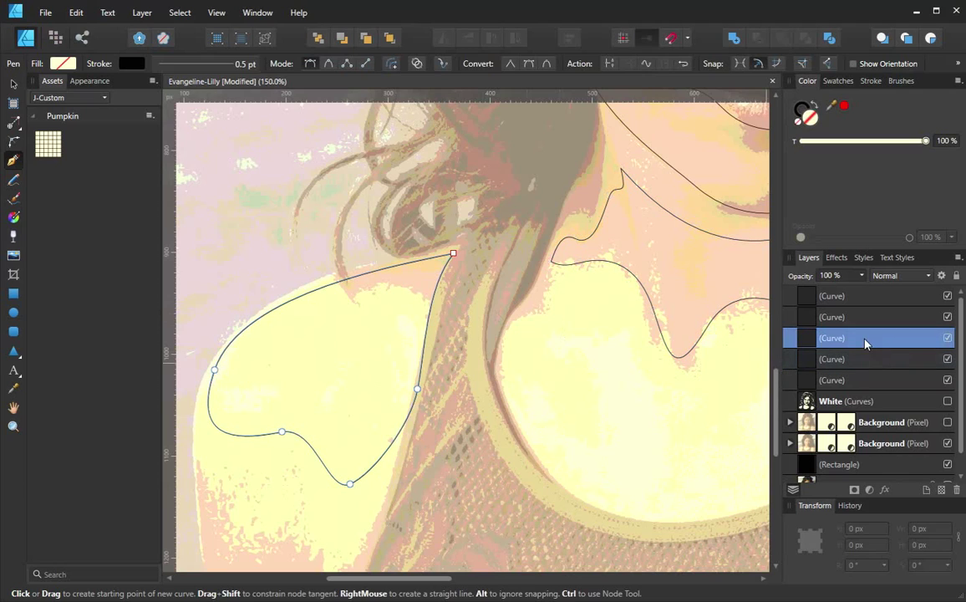
click(303, 273)
drag(368, 293, 384, 285)
drag(449, 312, 467, 333)
drag(468, 240, 445, 224)
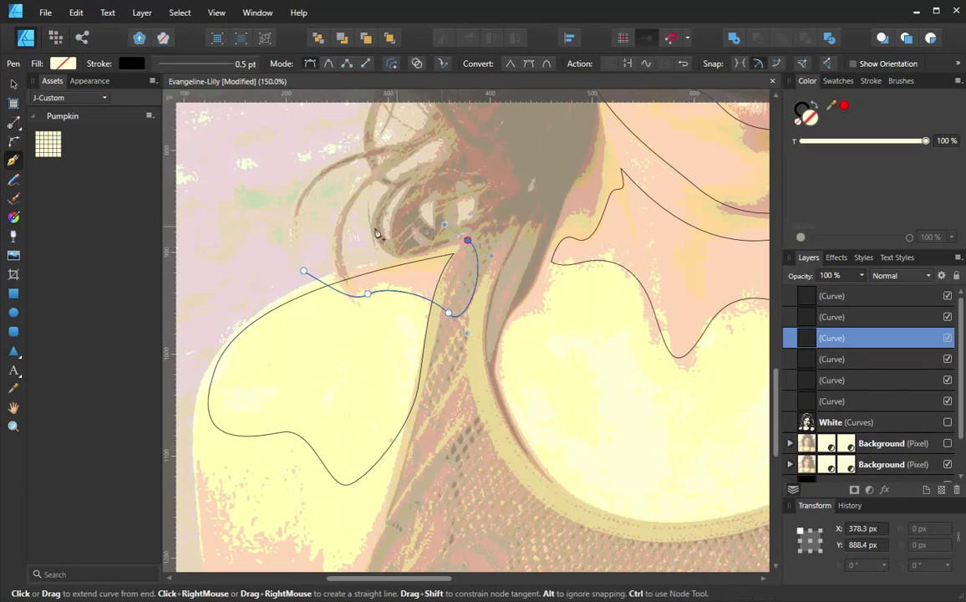
click(303, 274)
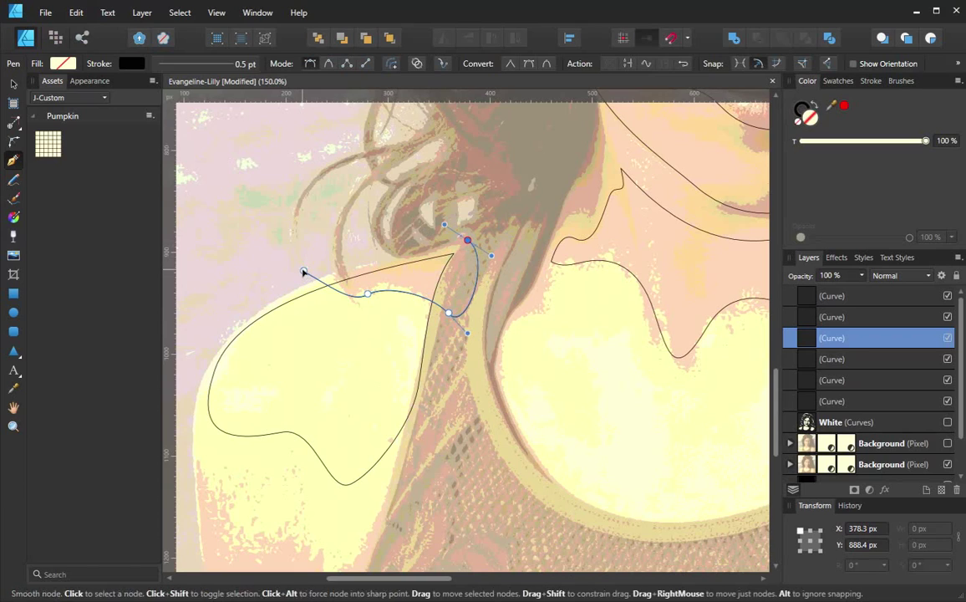
drag(302, 274, 276, 290)
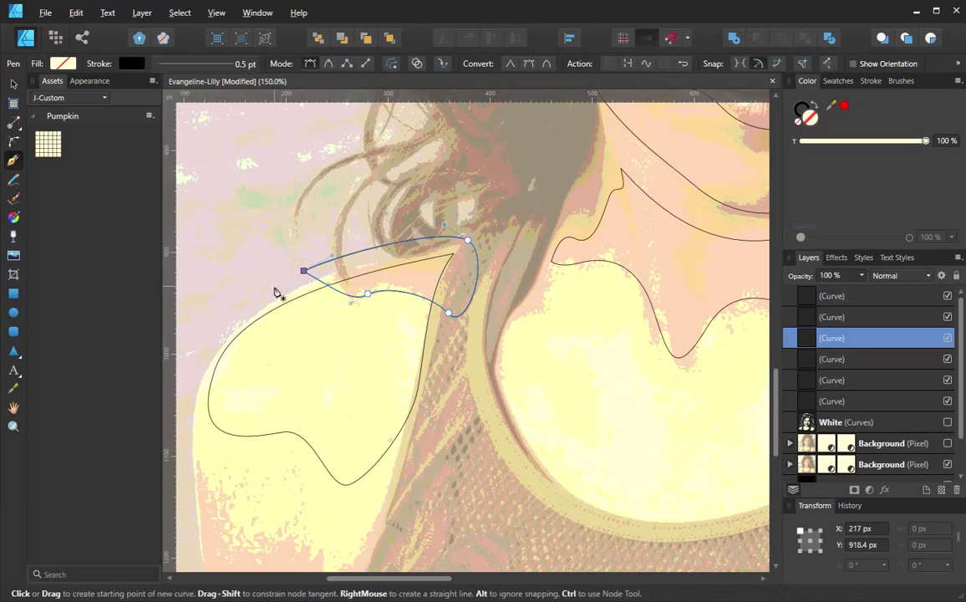
Step: Intersect the new shoulder curve with the original shoulder outline and deselect the result
click(852, 317)
click(855, 340)
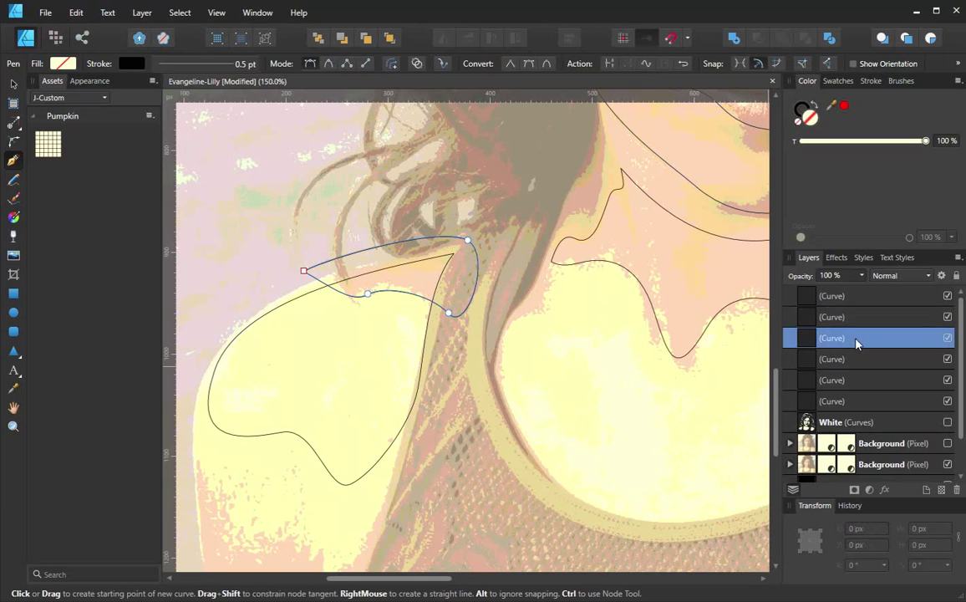
click(856, 360)
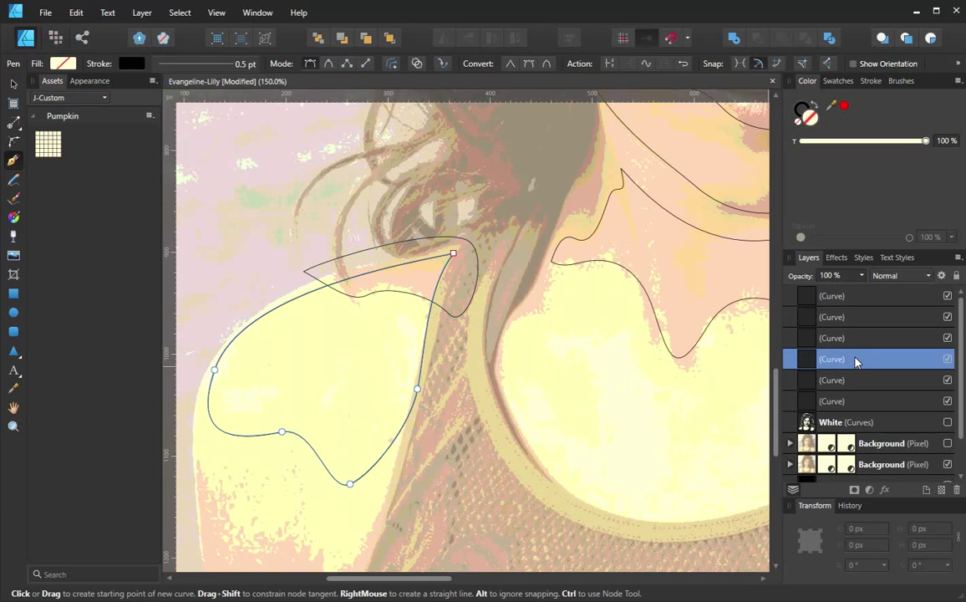
shift+click(864, 341)
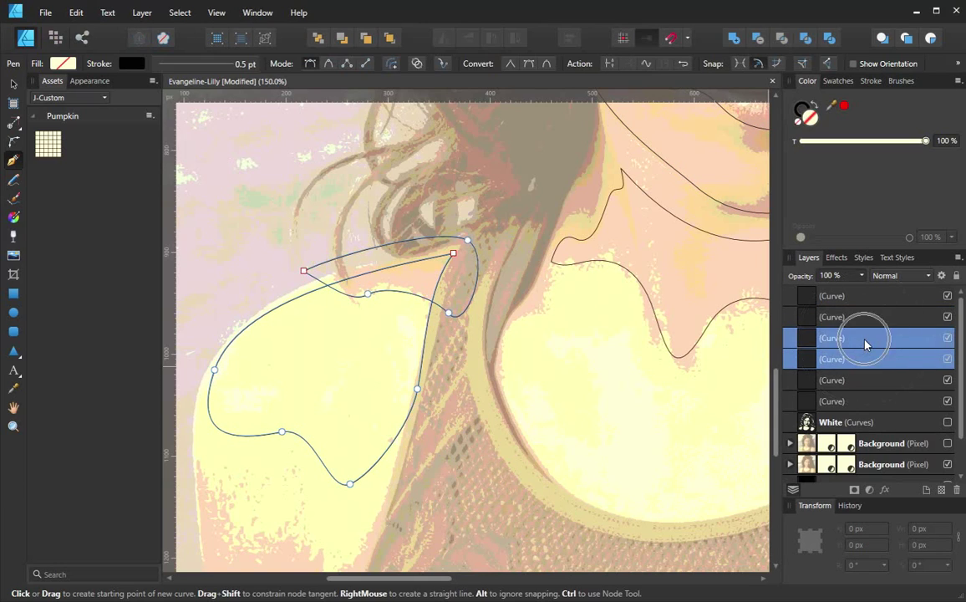
click(781, 38)
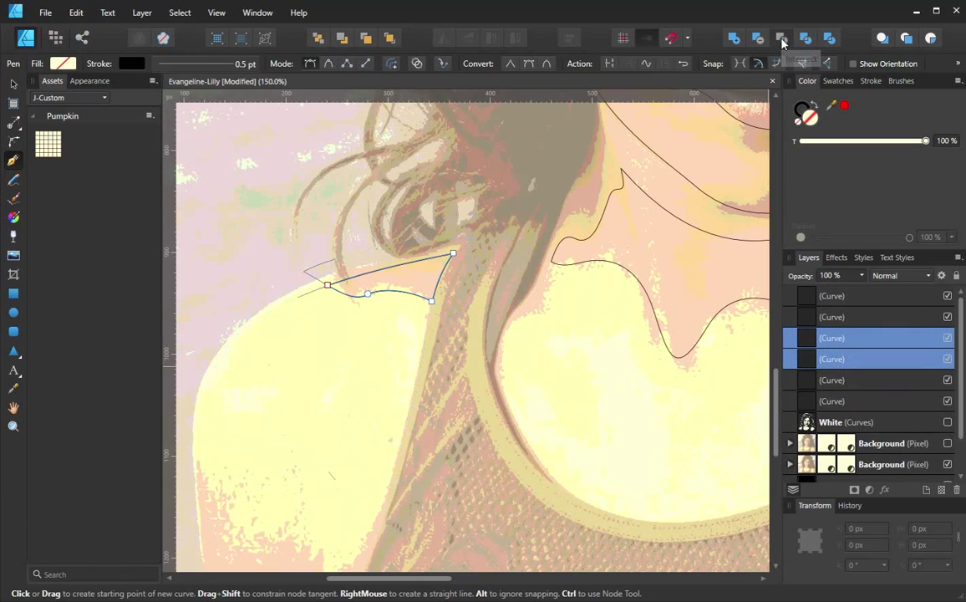
ctrl+click(465, 318)
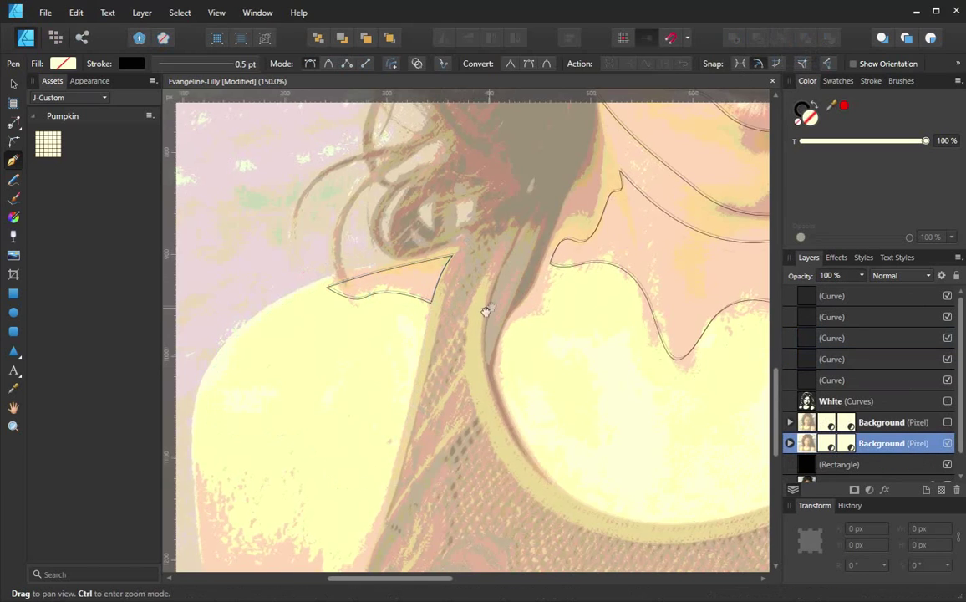
Step: Duplicate the closed face outline curve
drag(487, 311, 309, 438)
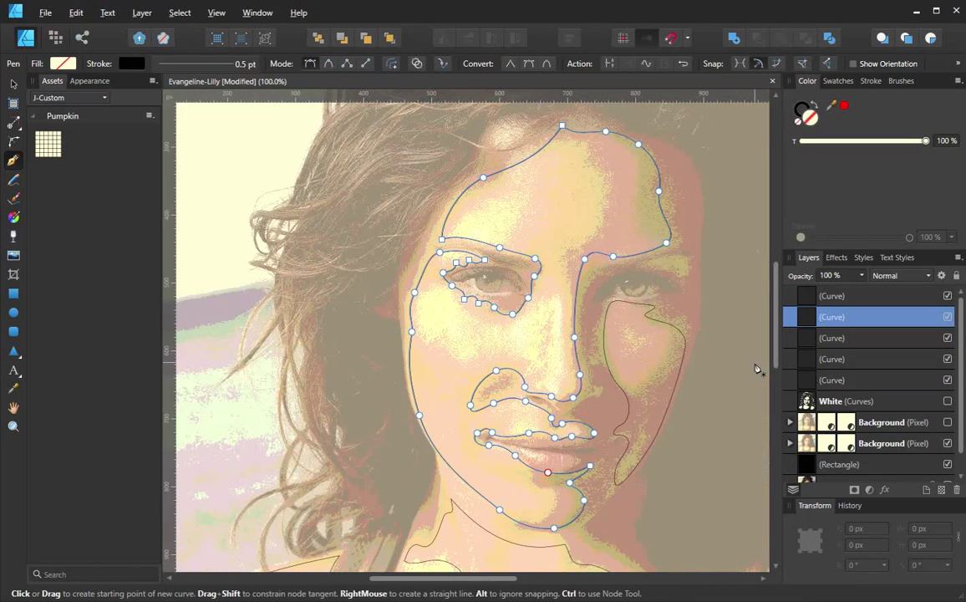
right_click(866, 321)
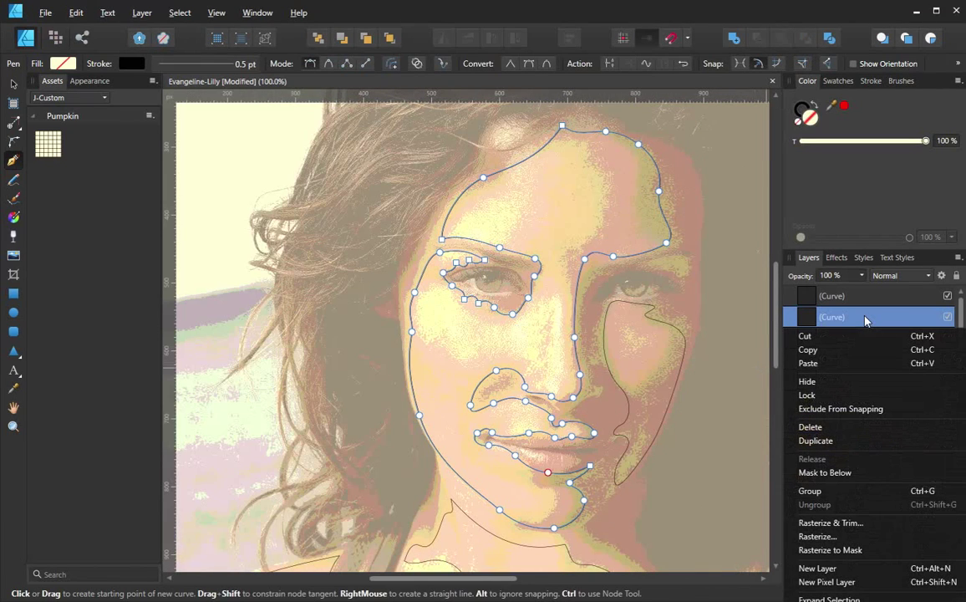
click(823, 441)
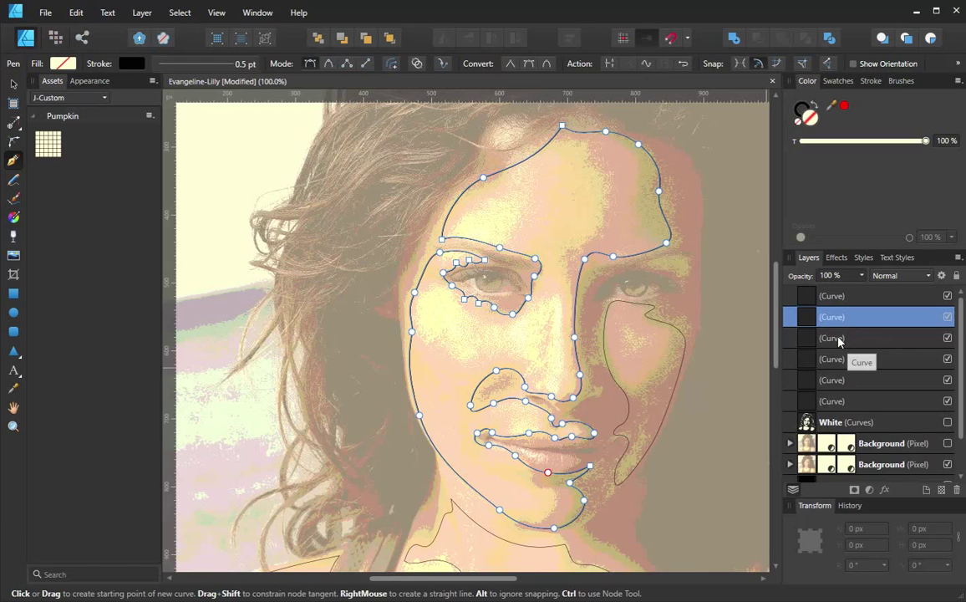
Step: Rename the lower of the two identical face outline curves as face
click(839, 338)
click(846, 359)
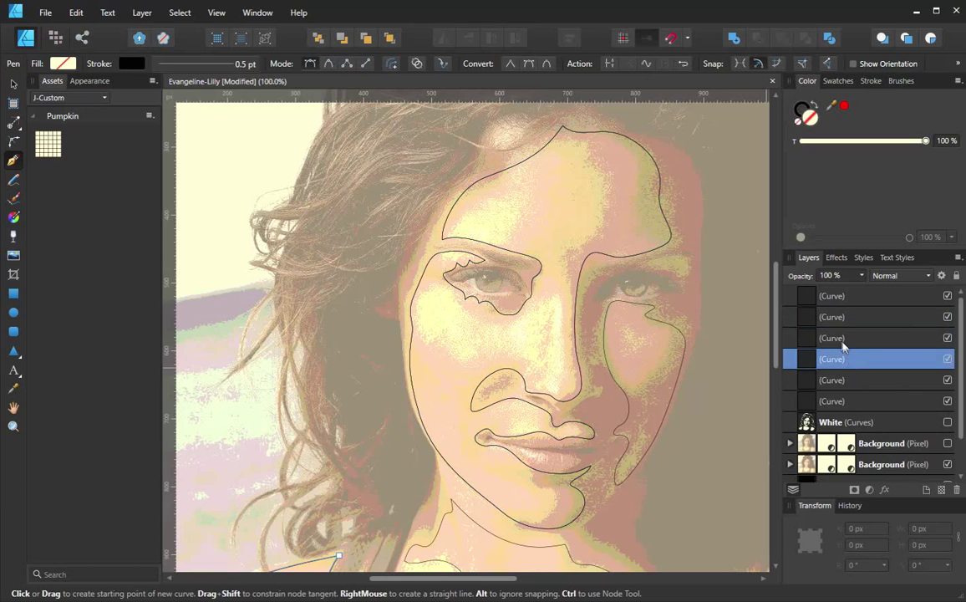
double_click(841, 338)
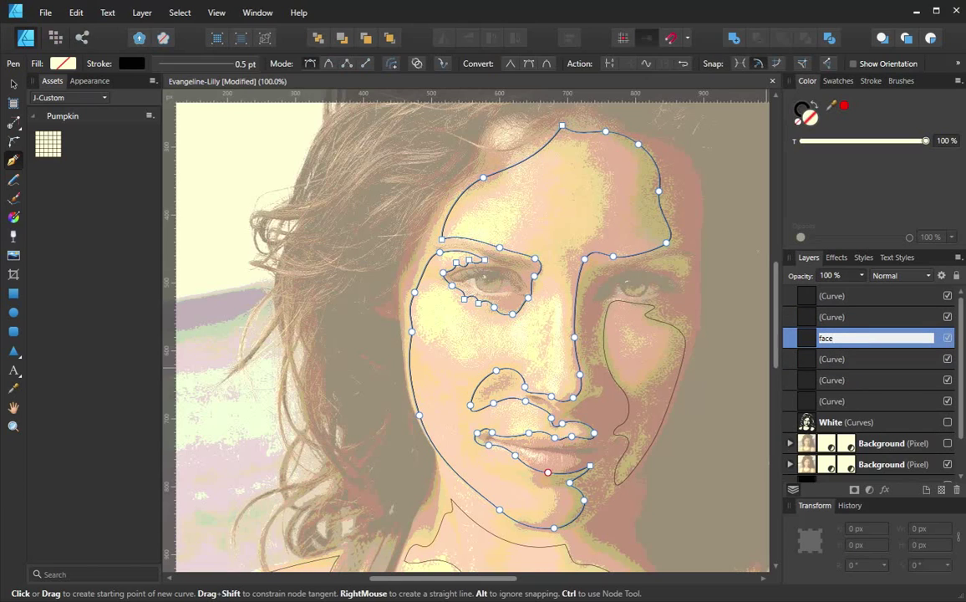
text(face)
key(Return)
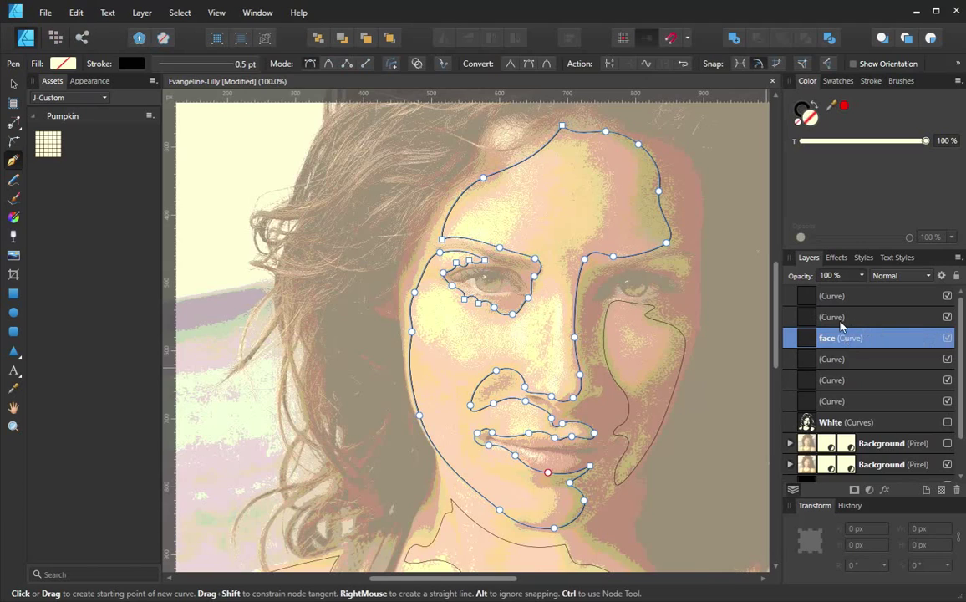
Step: Rename the upper copy of the face outline curve as face2
click(839, 321)
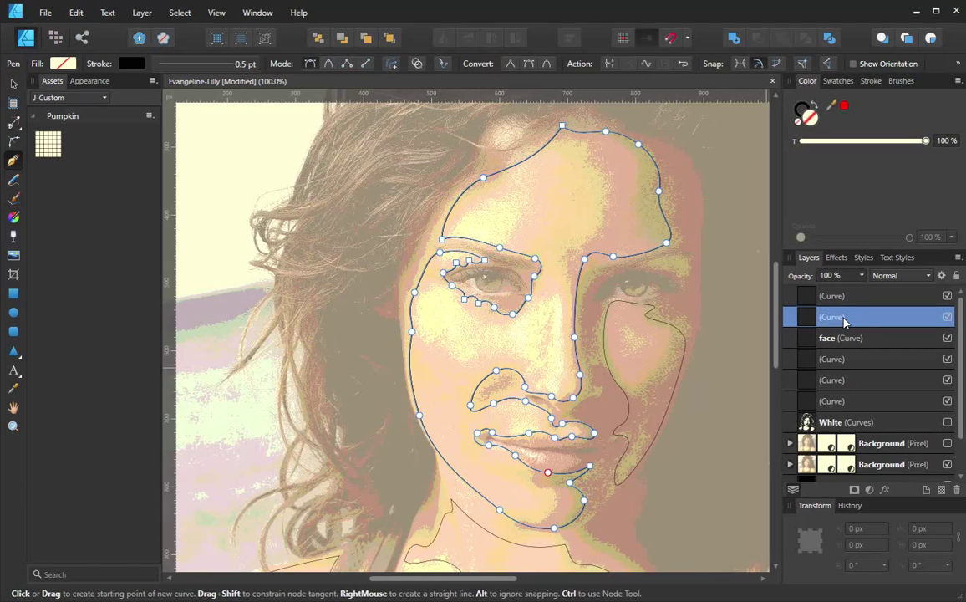
double_click(844, 321)
text(face2)
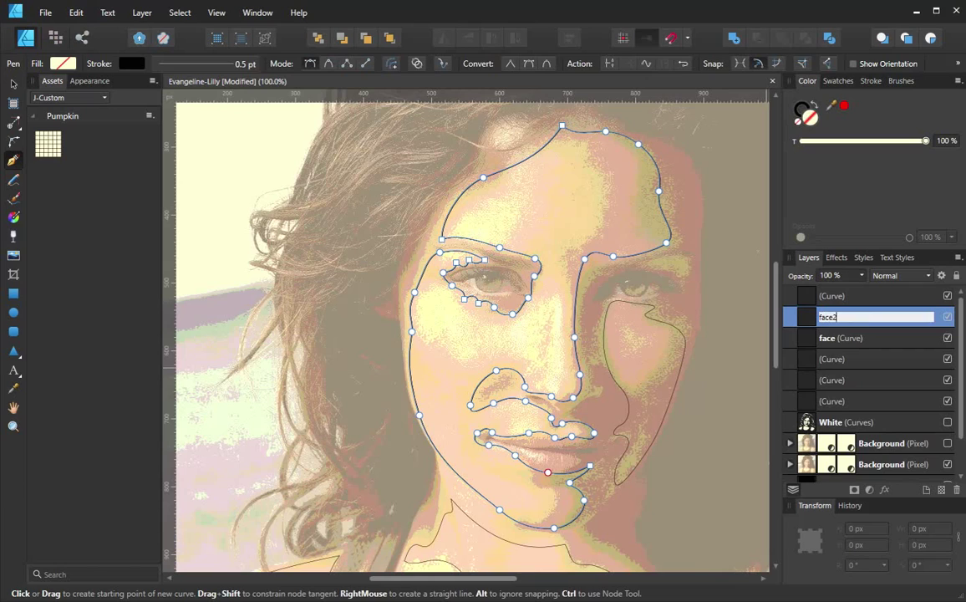
key(Return)
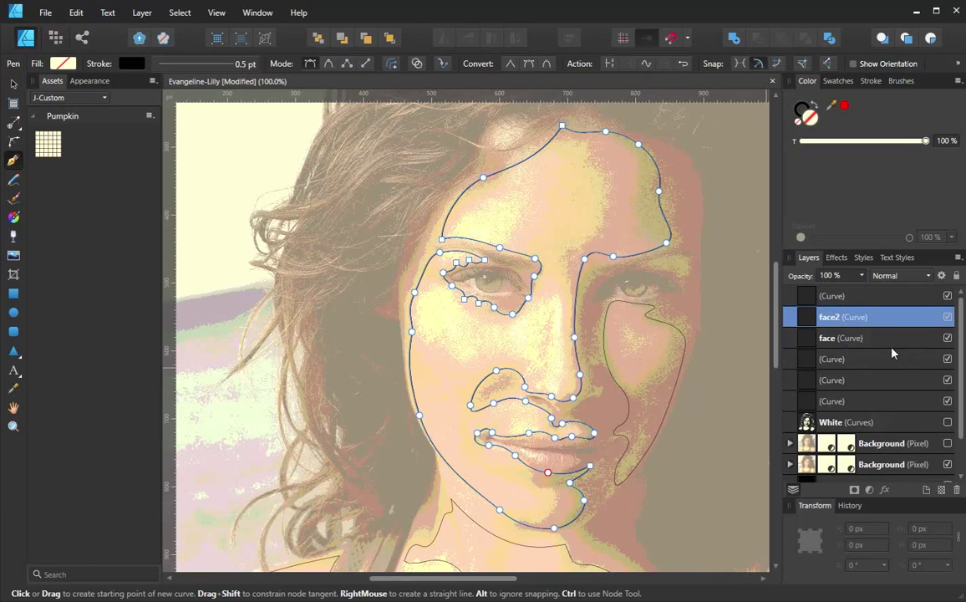
Step: Rename the curve outlining the shaded cheek beneath the other eye as cheek
click(872, 297)
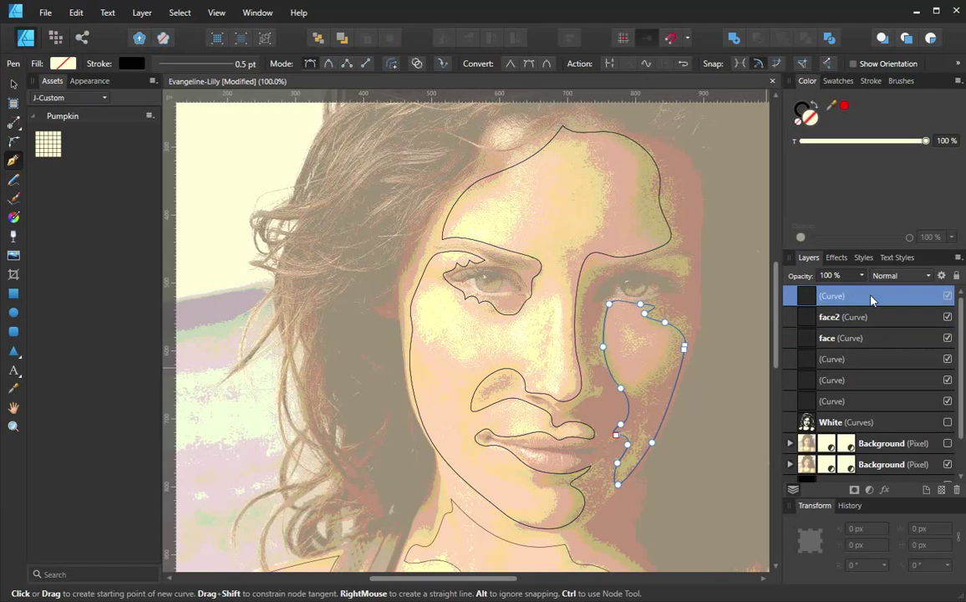
double_click(872, 297)
text(chee)
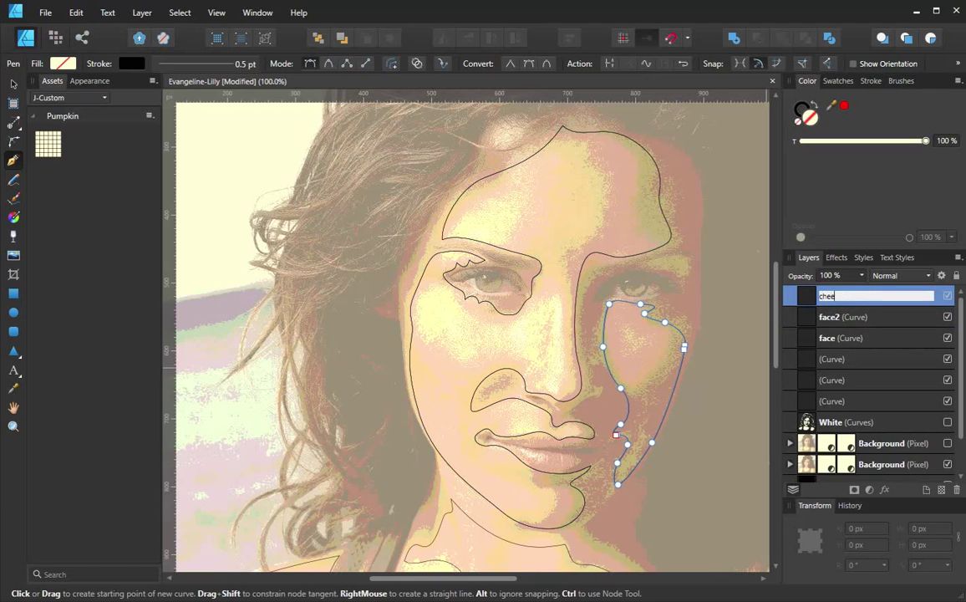
text(k)
key(Return)
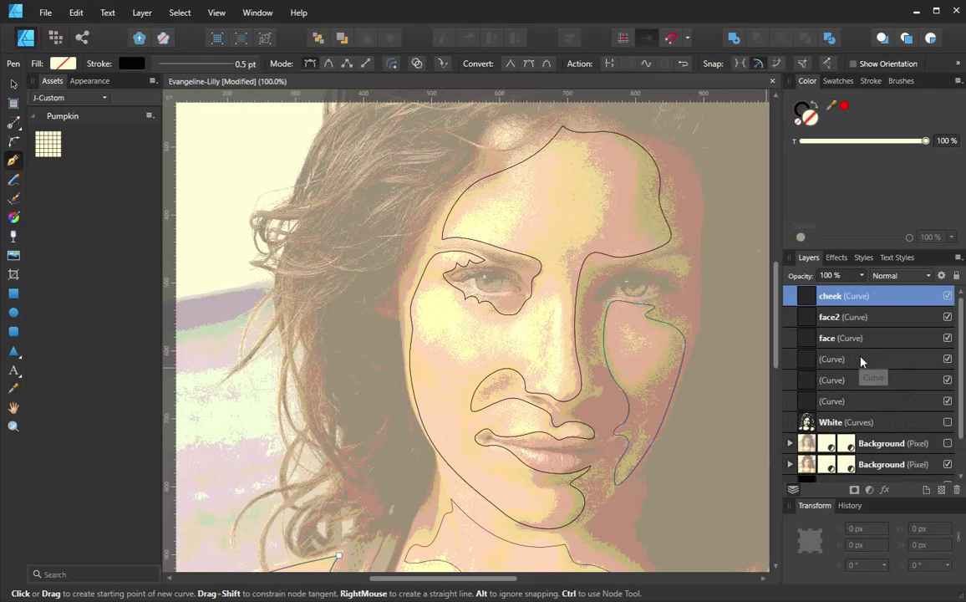
Step: Hide the face2 curve and leave the face curve selected
click(862, 362)
click(862, 342)
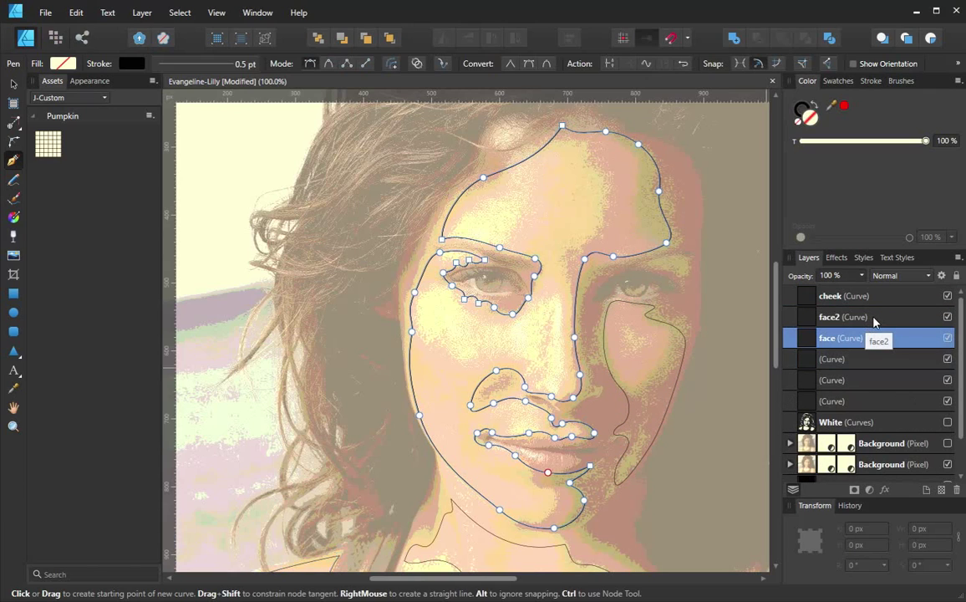
click(875, 322)
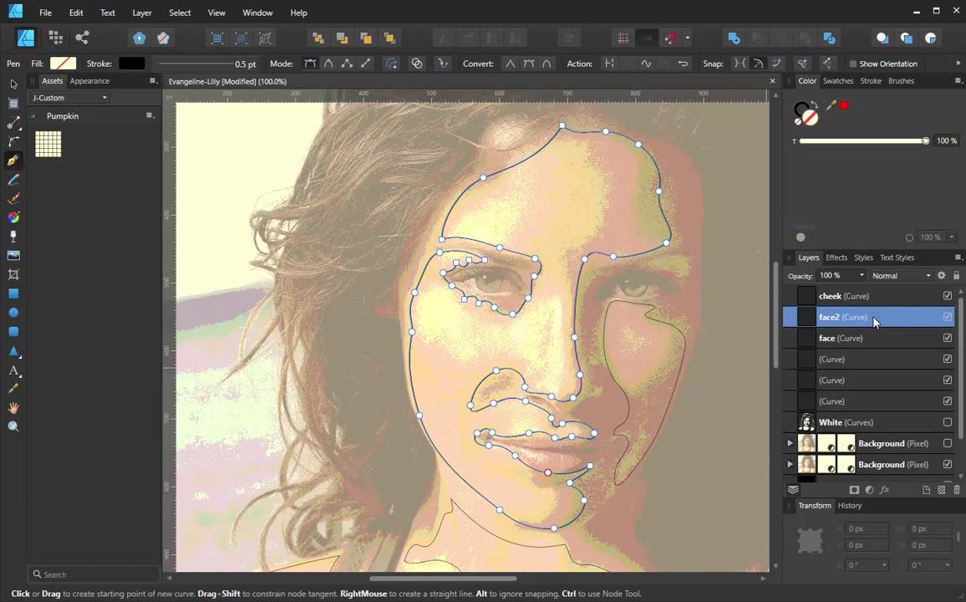
click(866, 343)
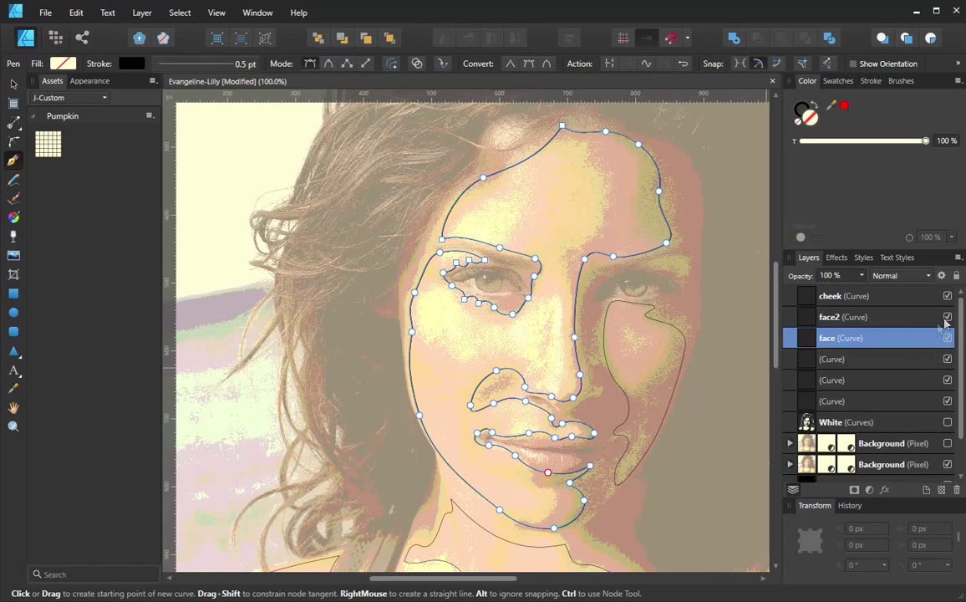
click(948, 317)
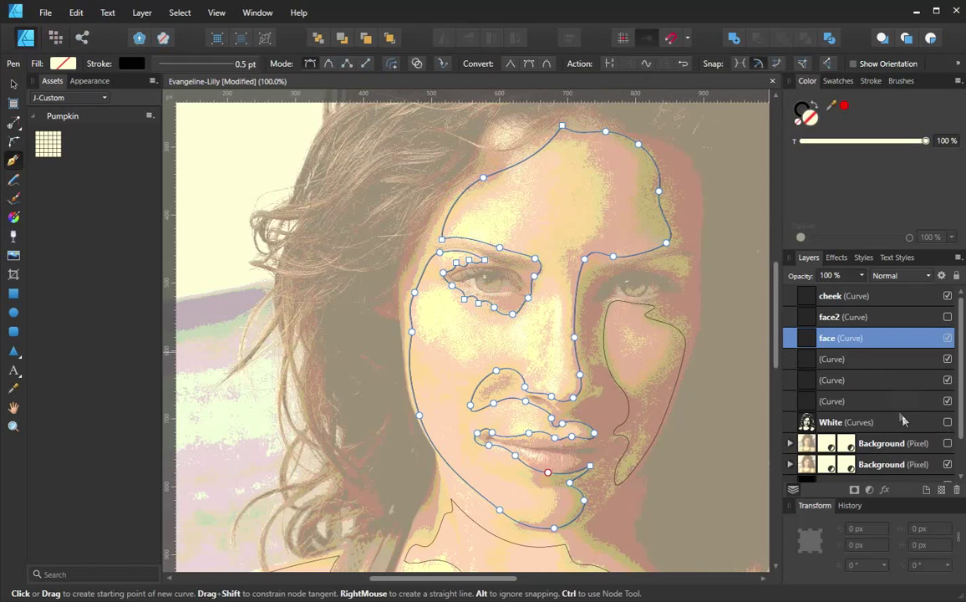
Step: Compare the face outline with the White artwork and the two posterized Background layers by toggling their visibility
click(947, 423)
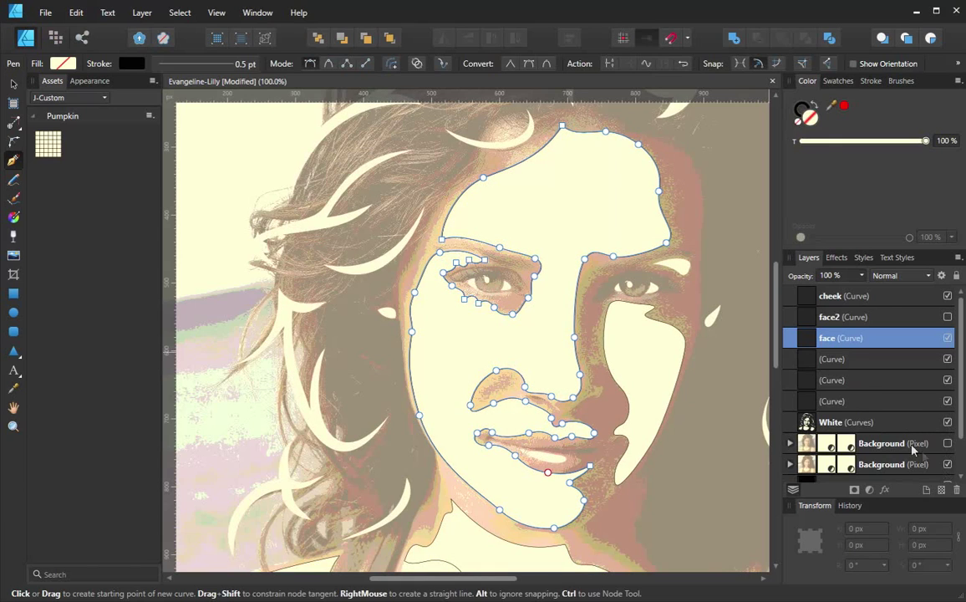
scroll(917, 448, down, 2)
click(947, 422)
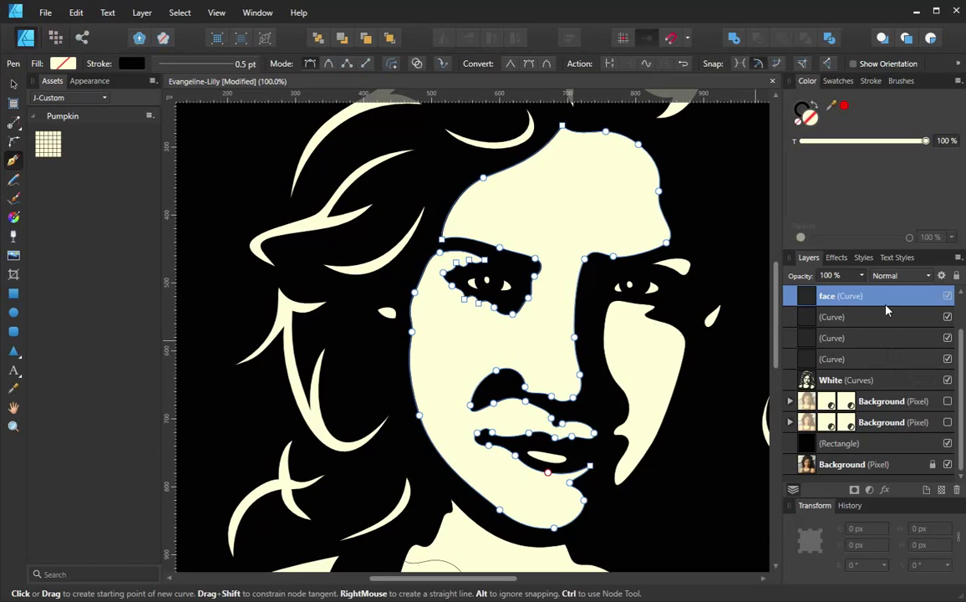
click(948, 380)
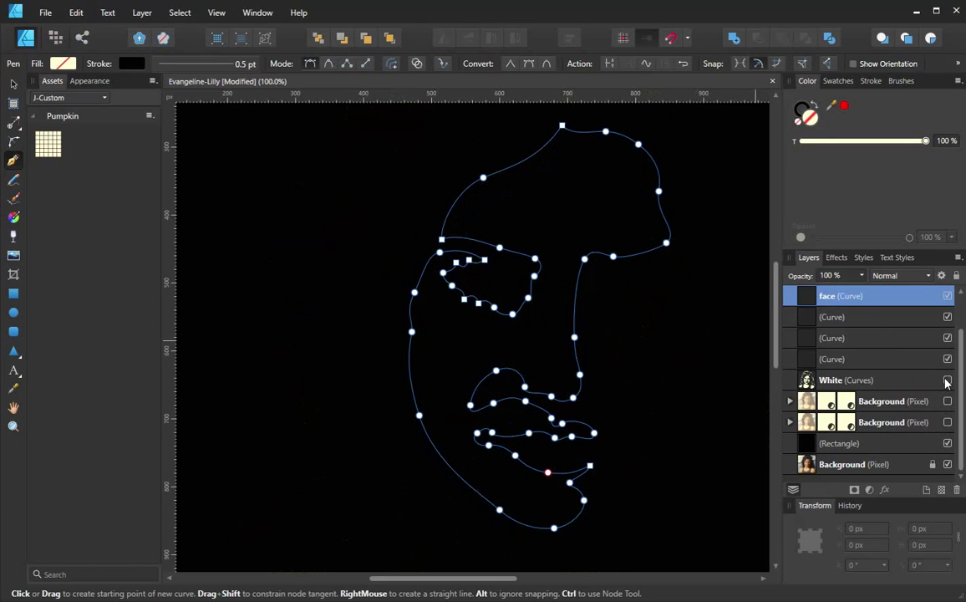
click(947, 422)
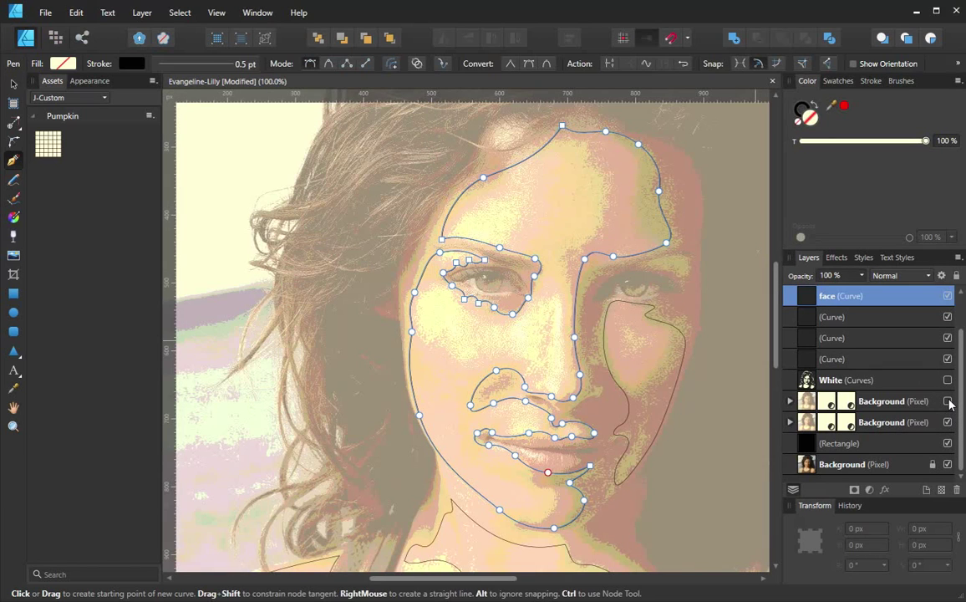
click(948, 401)
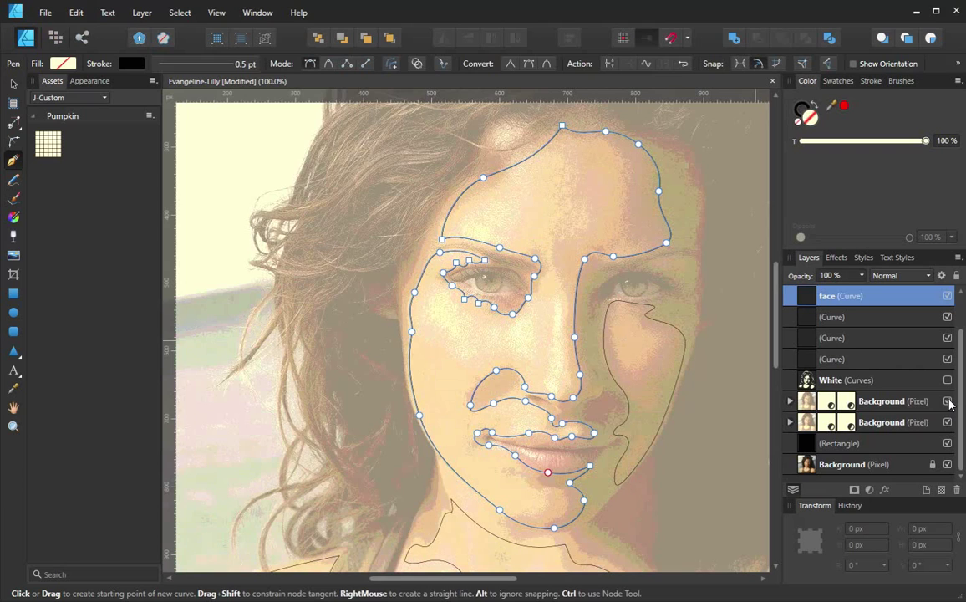
click(948, 402)
click(948, 401)
click(948, 402)
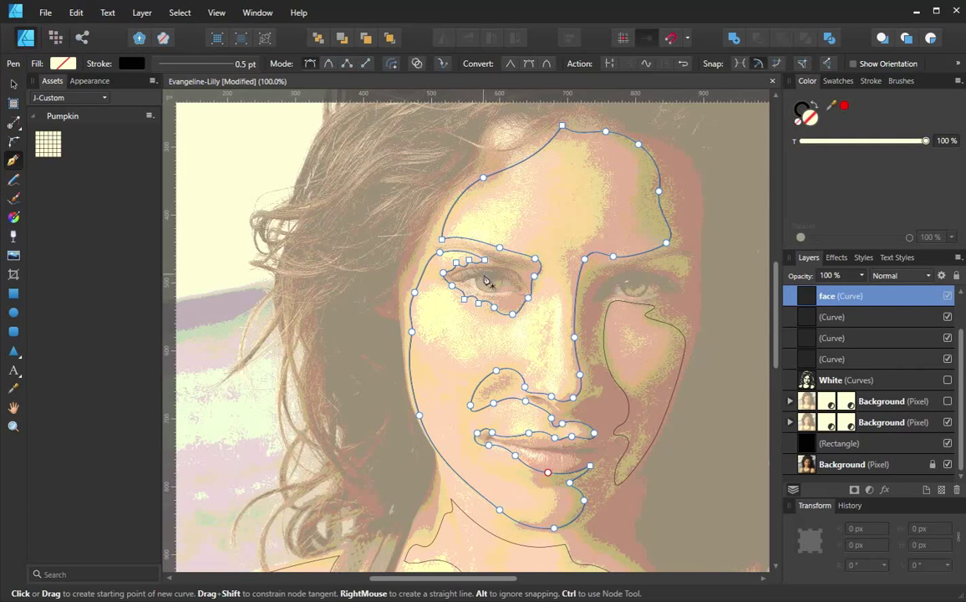
Step: Begin a Pen curve at the temple beside the eyebrow, bending around the outer eye corner to the upper cheek
ctrl+click(493, 299)
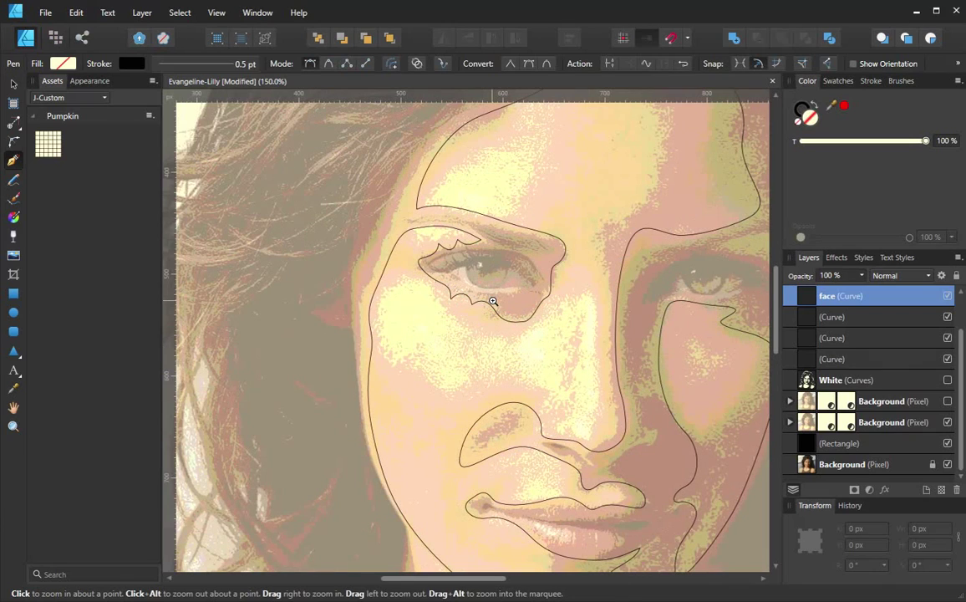
drag(494, 307, 577, 268)
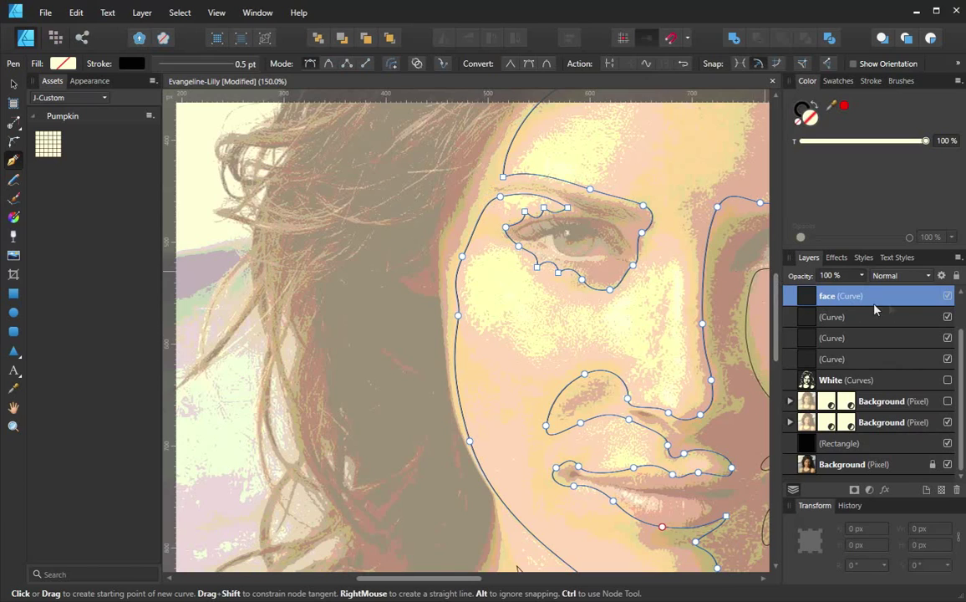
click(948, 296)
drag(486, 182, 487, 194)
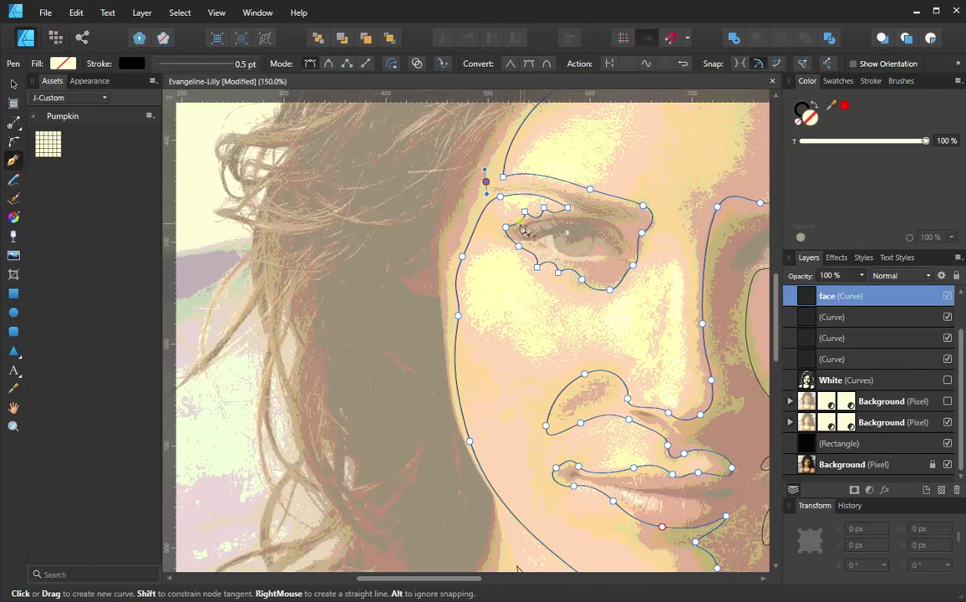
drag(531, 229, 569, 235)
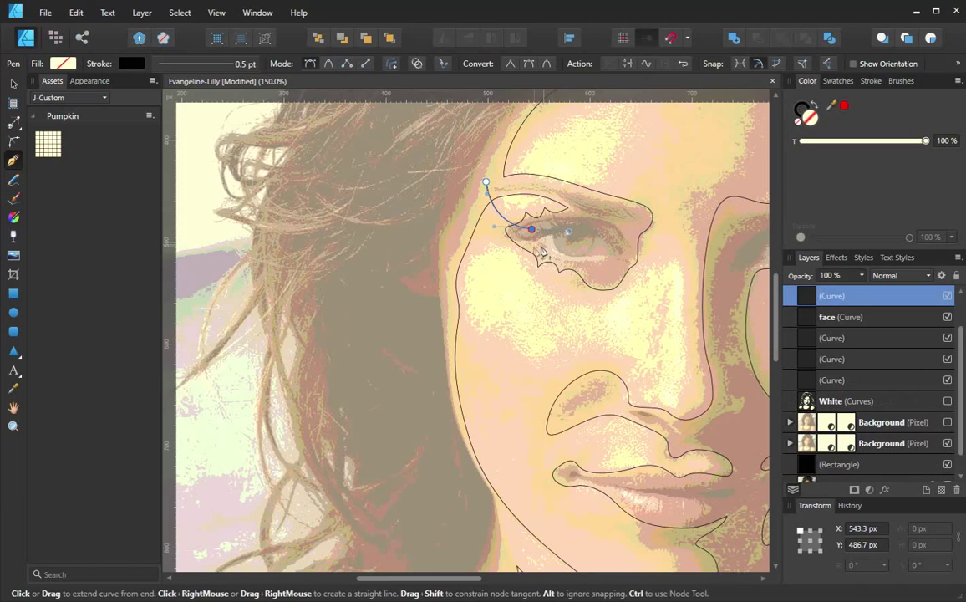
drag(506, 249, 470, 303)
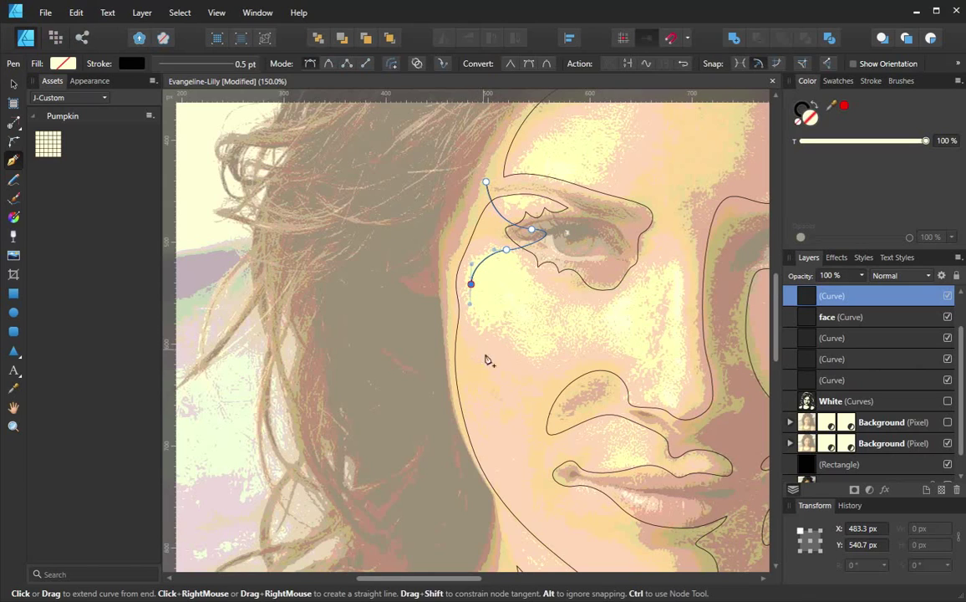
Step: Continue the curve down the cheek past the jaw outline, close it at the temple starting node, and select its upper cheek node
click(948, 423)
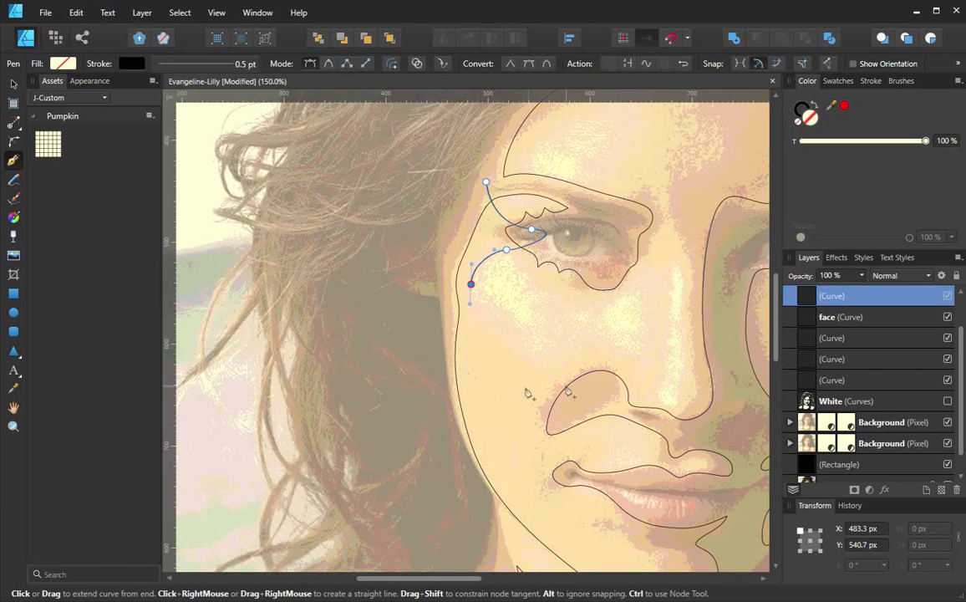
drag(533, 395, 489, 316)
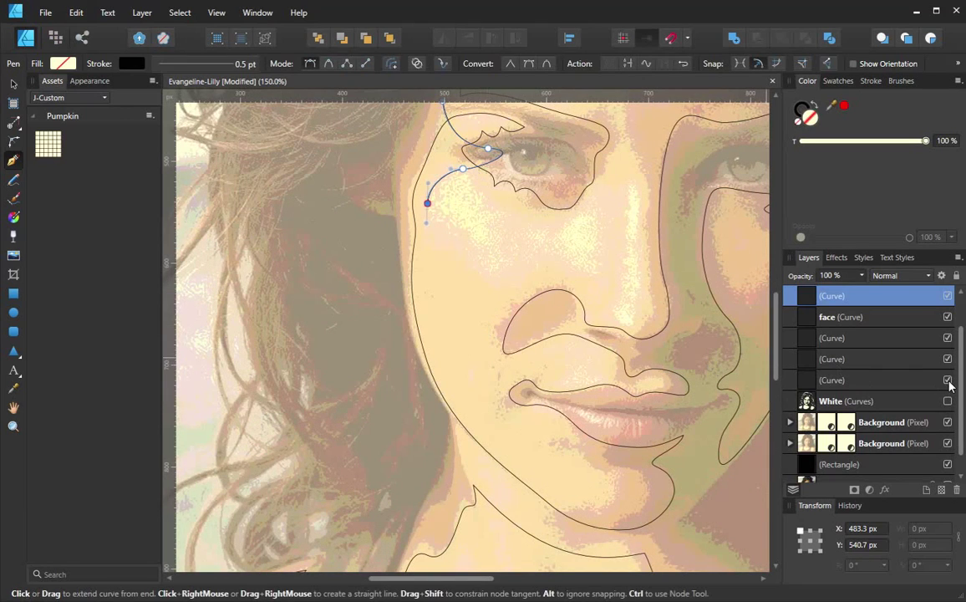
click(949, 424)
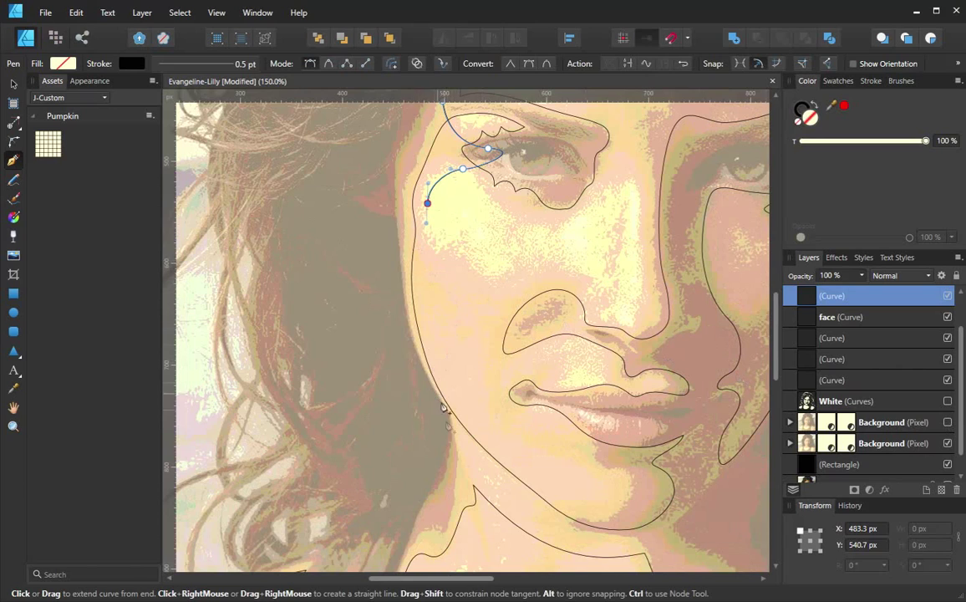
drag(445, 282, 450, 309)
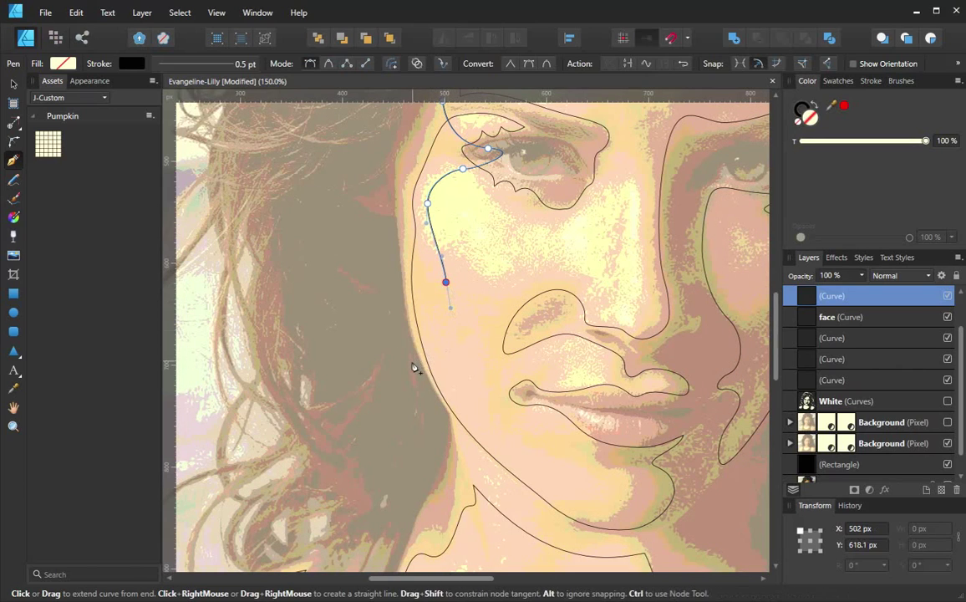
drag(415, 378, 416, 414)
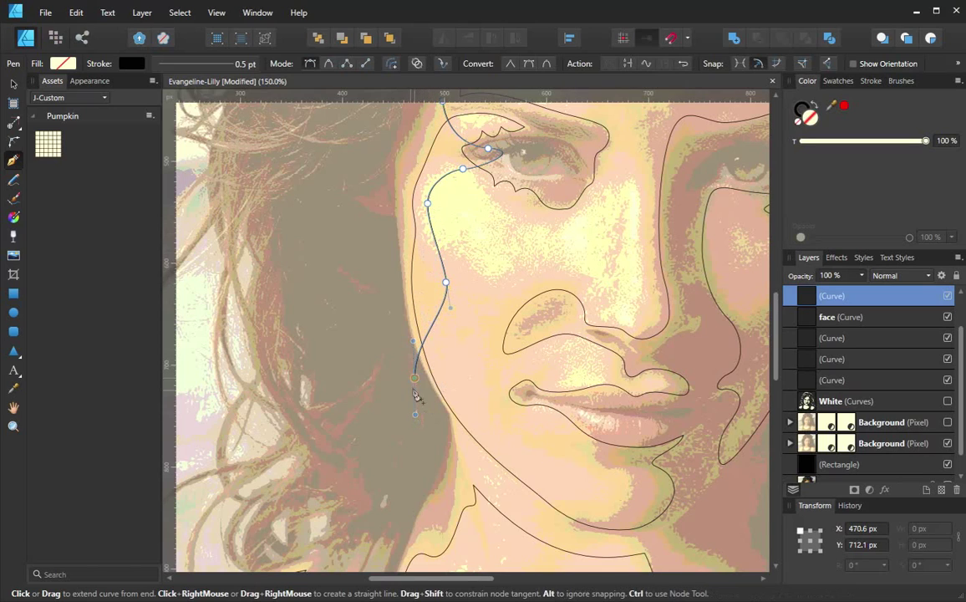
drag(371, 309, 372, 308)
drag(411, 136, 409, 168)
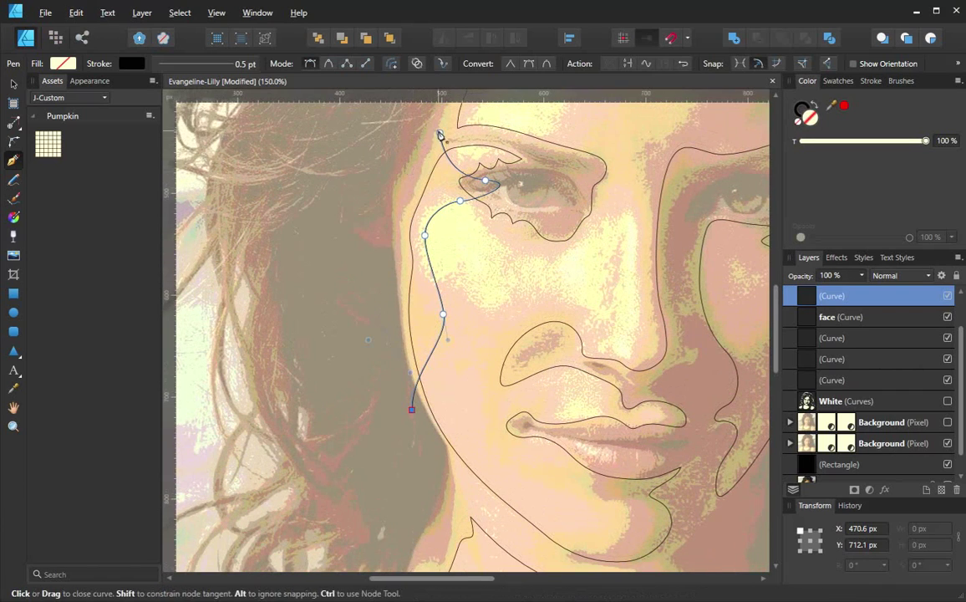
drag(439, 133, 477, 112)
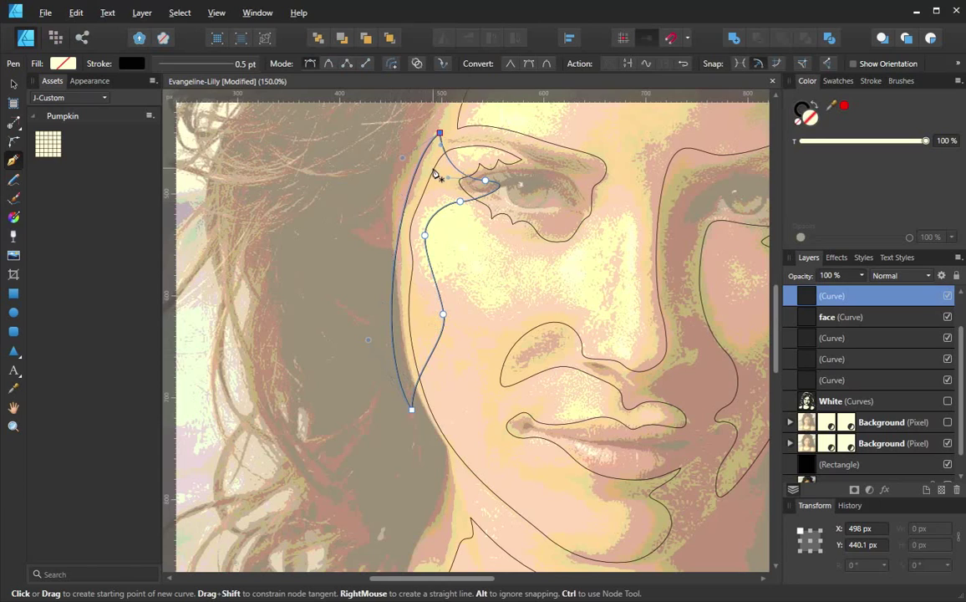
click(425, 235)
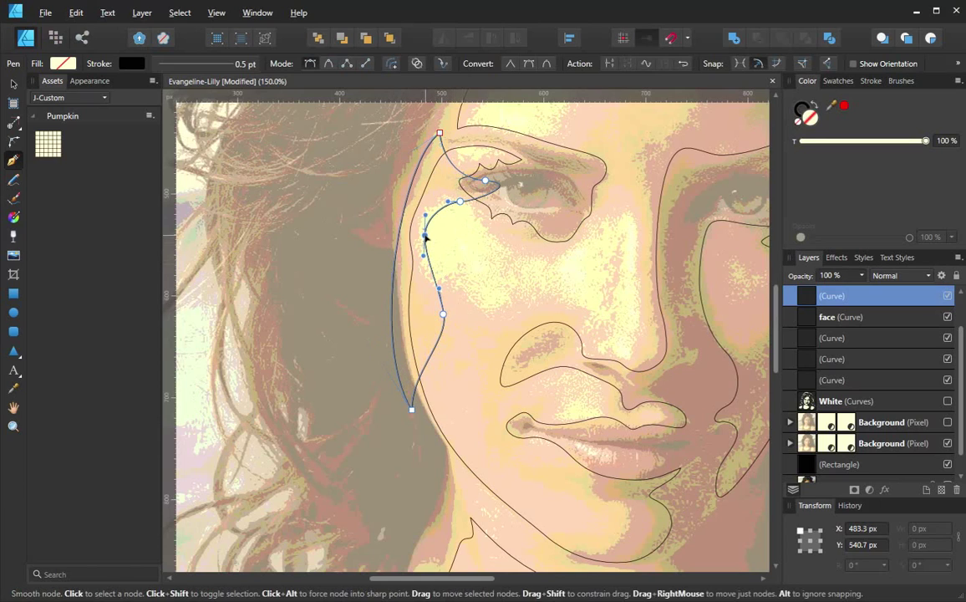
Step: Refine the temple curve's two cheek nodes and intersect it with the face curve, keeping only their overlap
drag(424, 257, 419, 287)
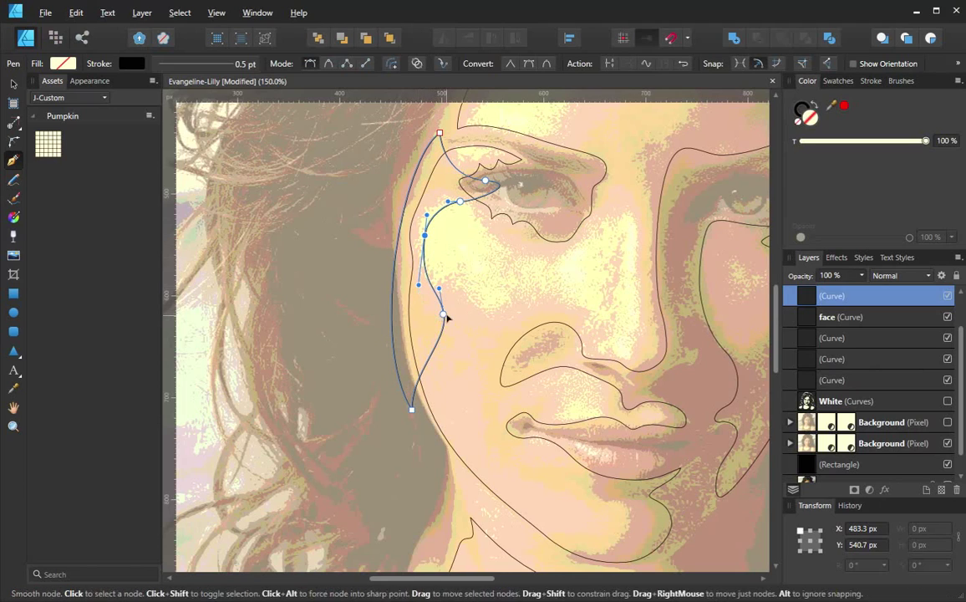
click(443, 316)
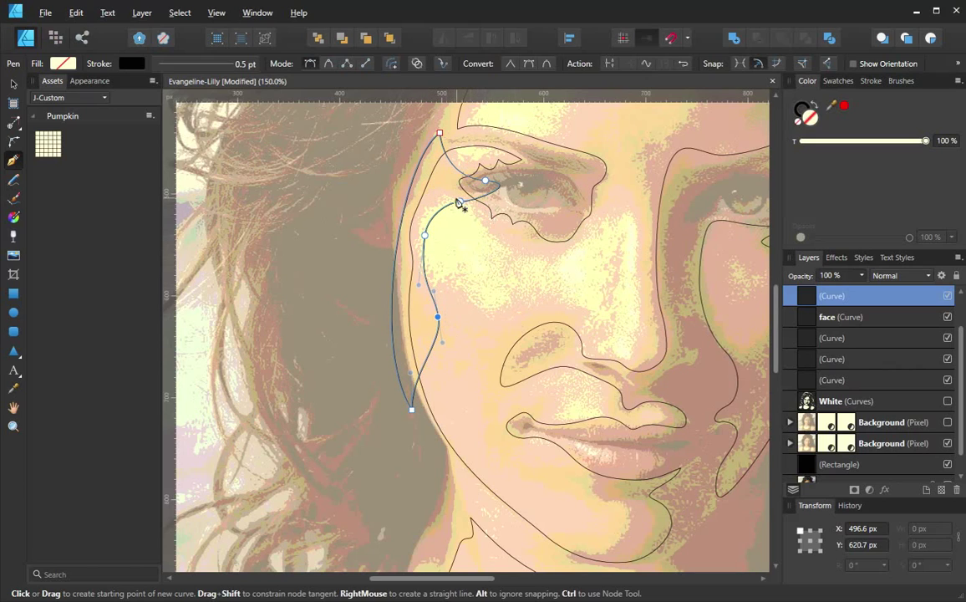
drag(523, 249, 458, 308)
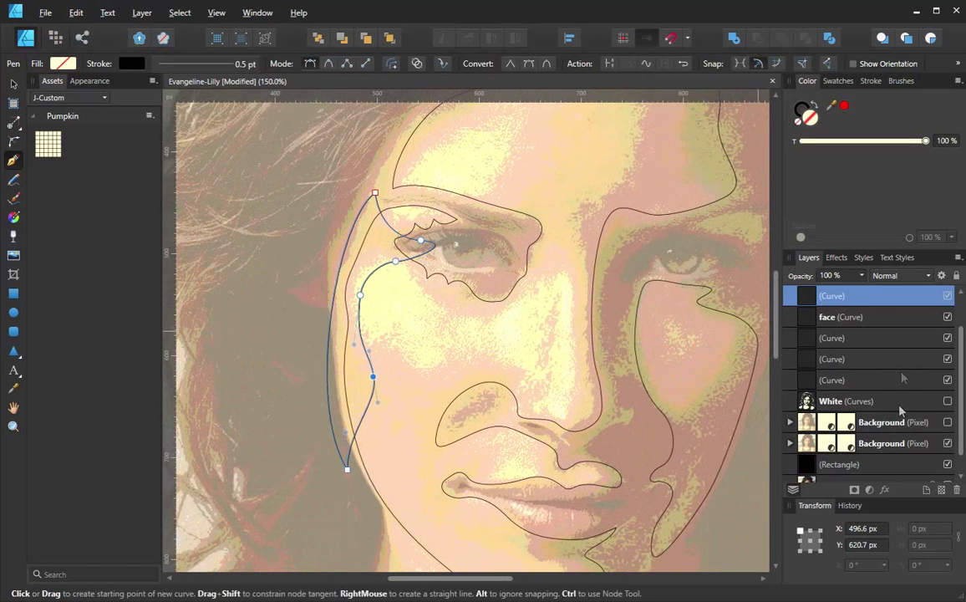
ctrl+click(874, 318)
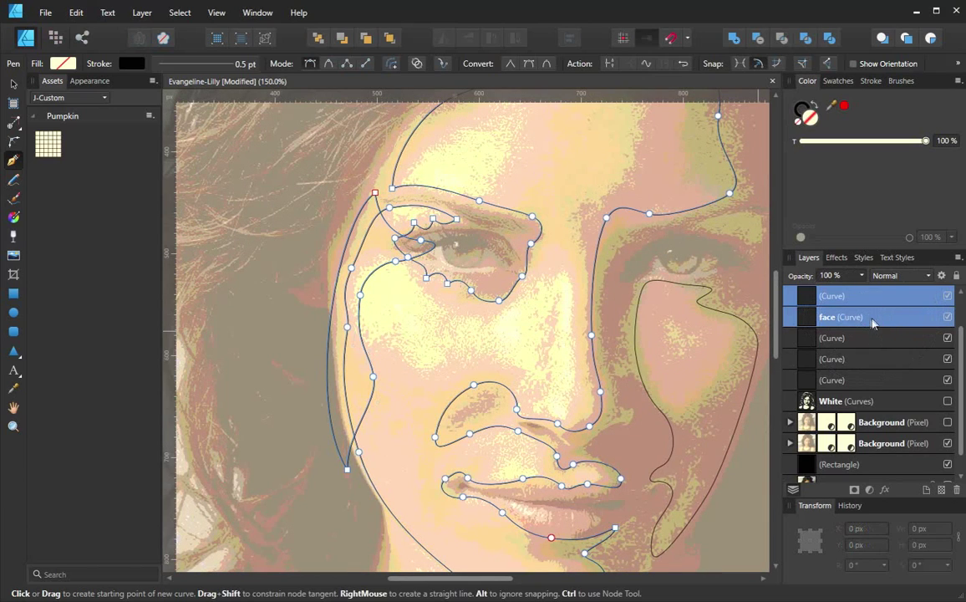
click(782, 38)
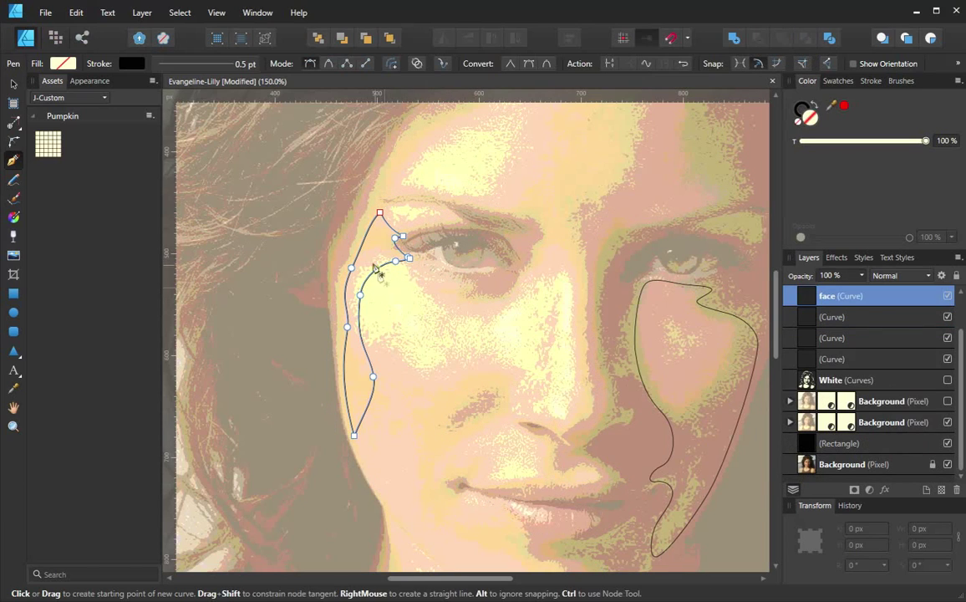
key(ctrl)
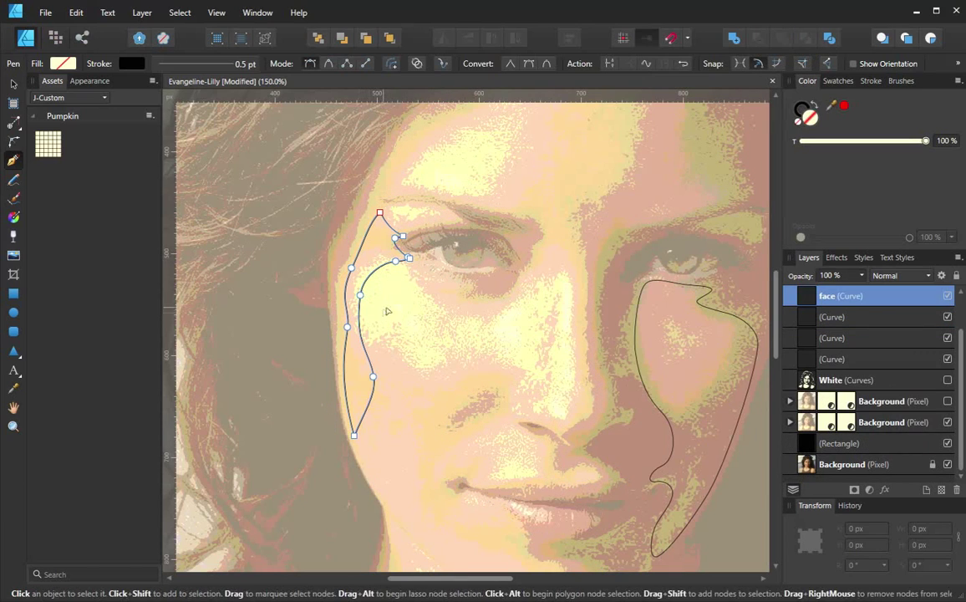
ctrl+click(308, 328)
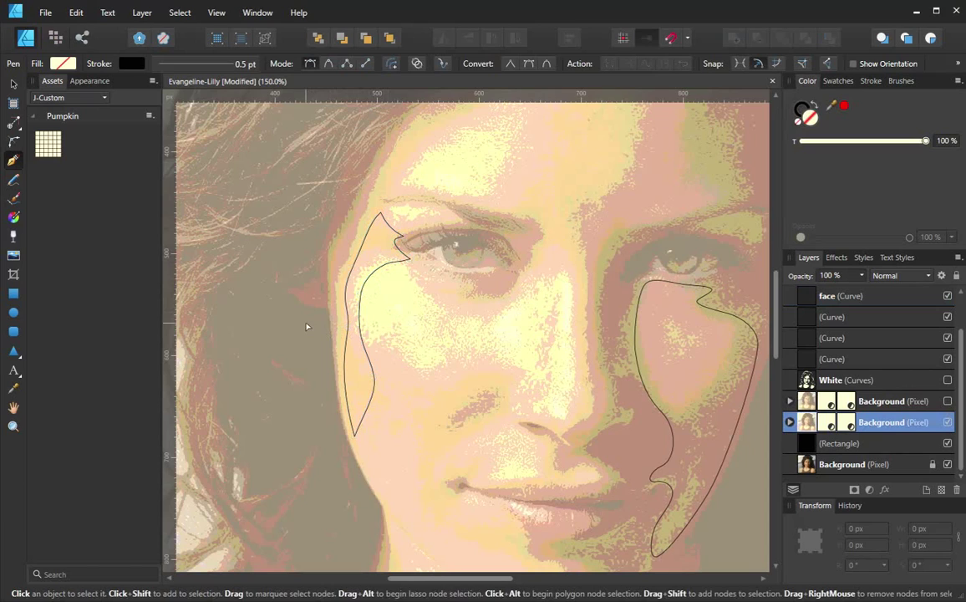
Step: Rename the intersected face curve beside the eye and cheek as face-grey
click(870, 361)
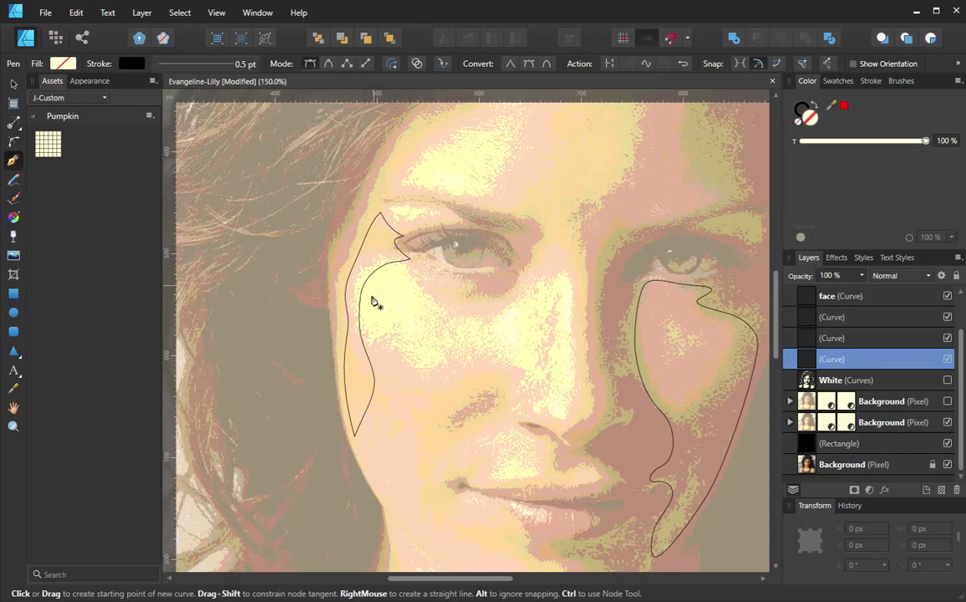
key(space)
drag(435, 282, 403, 341)
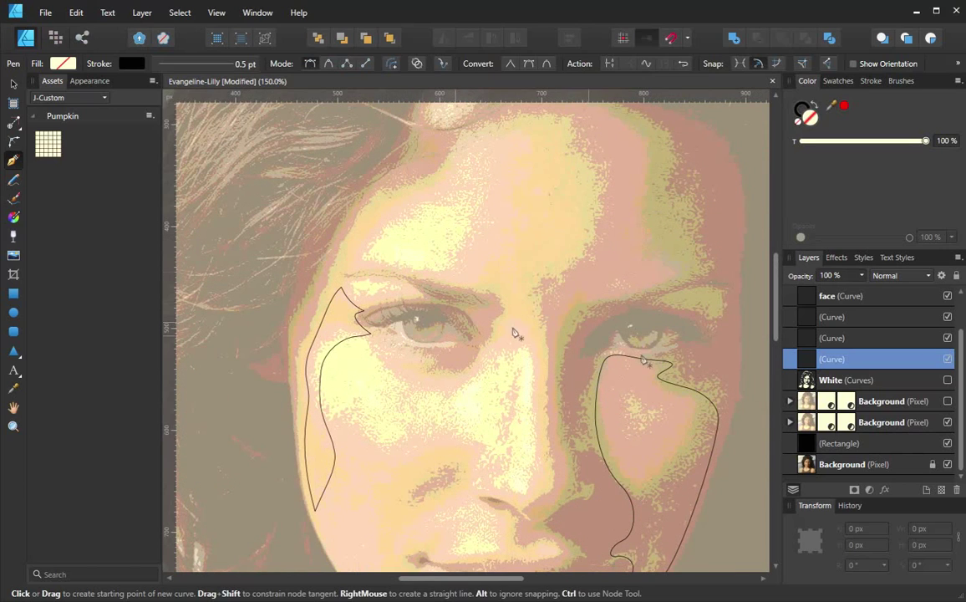
click(876, 296)
scroll(869, 330, up, 1)
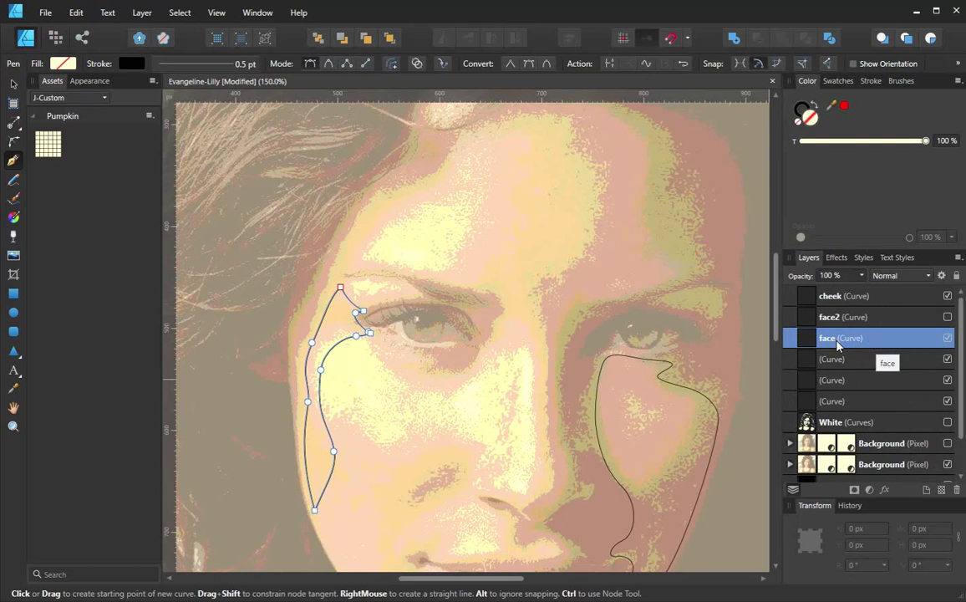
double_click(836, 339)
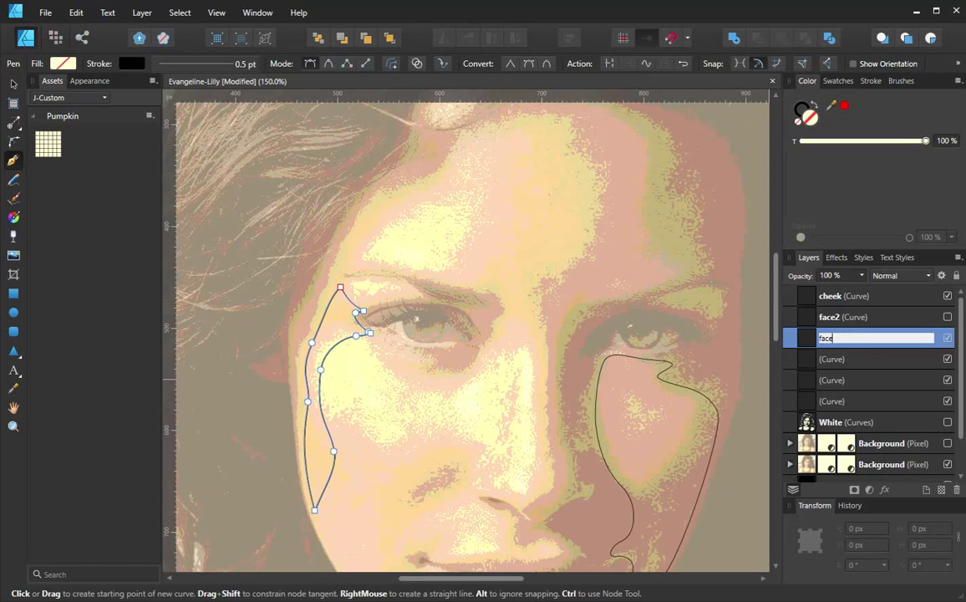
text(face-grey)
key(Return)
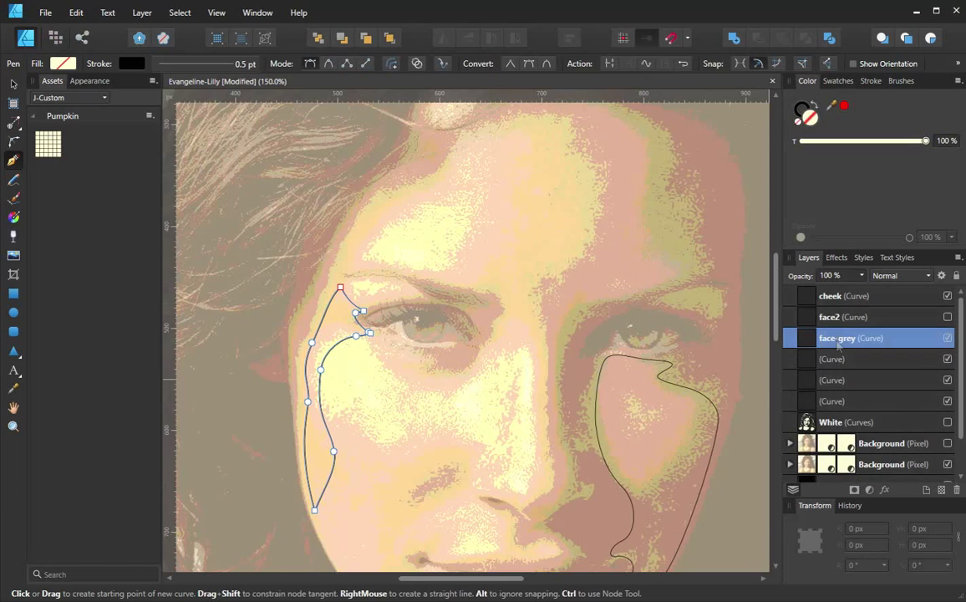
Step: Hide the face-grey curve, duplicate face2, and make the lower face2 copy visible
click(853, 322)
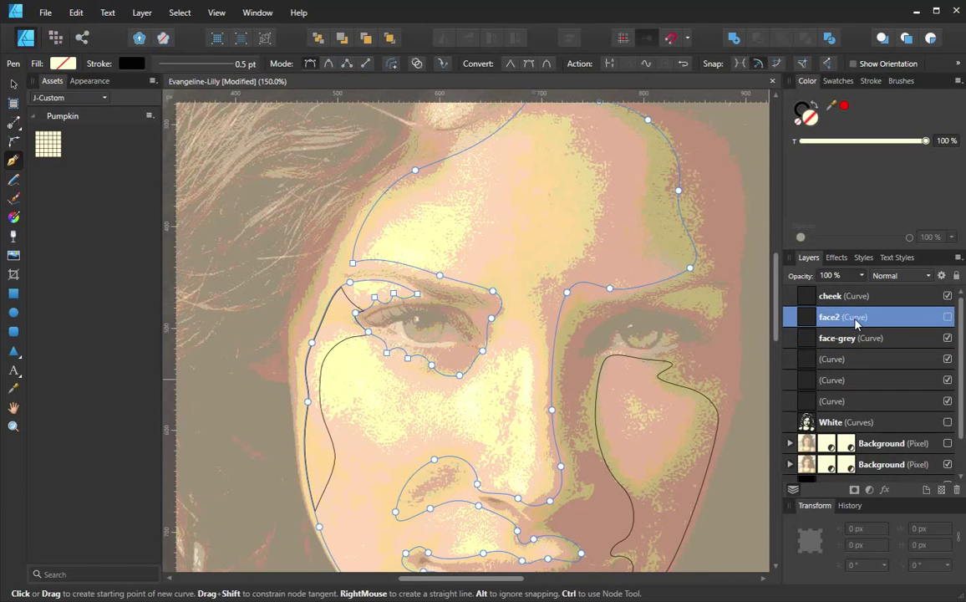
click(948, 338)
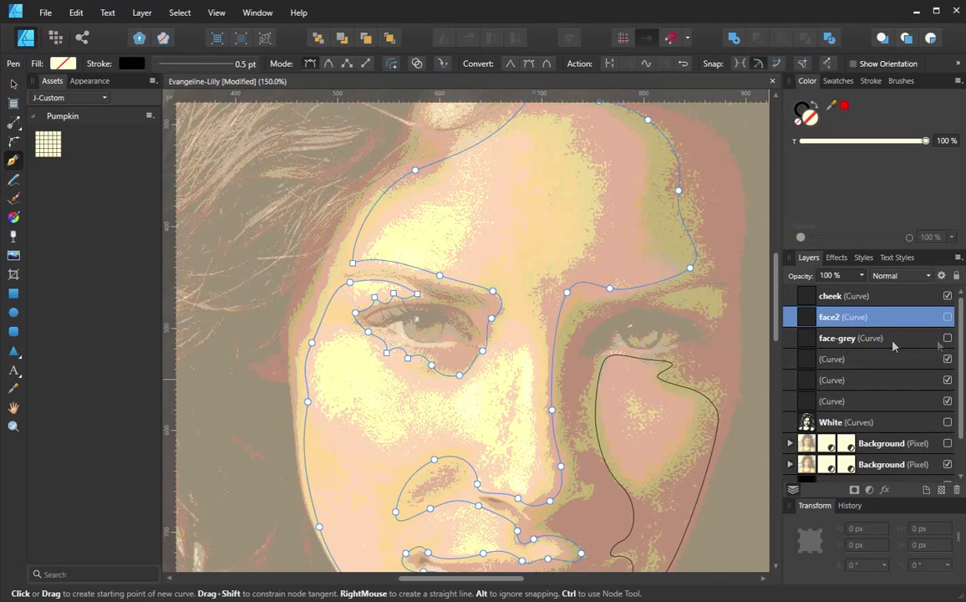
right_click(830, 317)
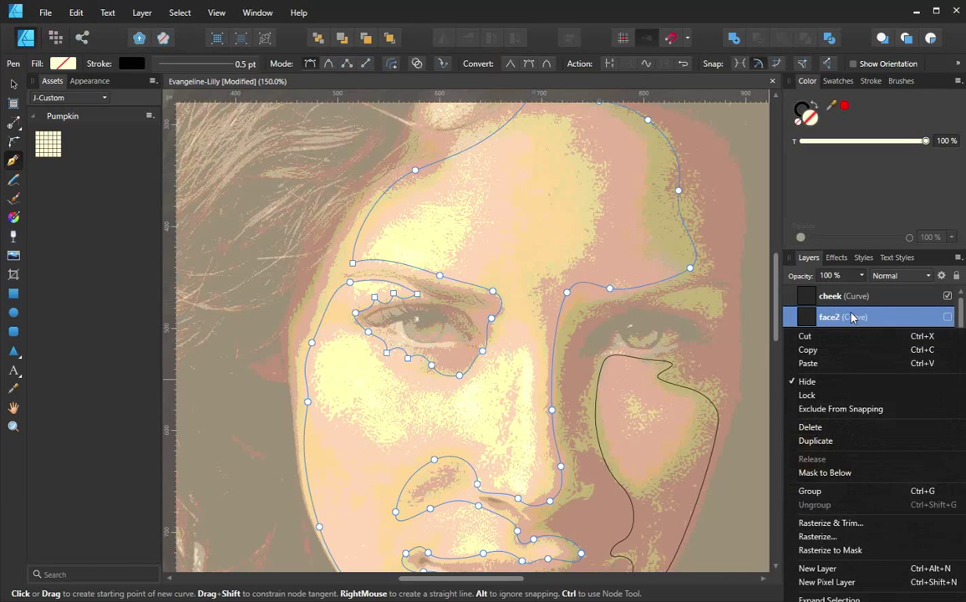
click(819, 441)
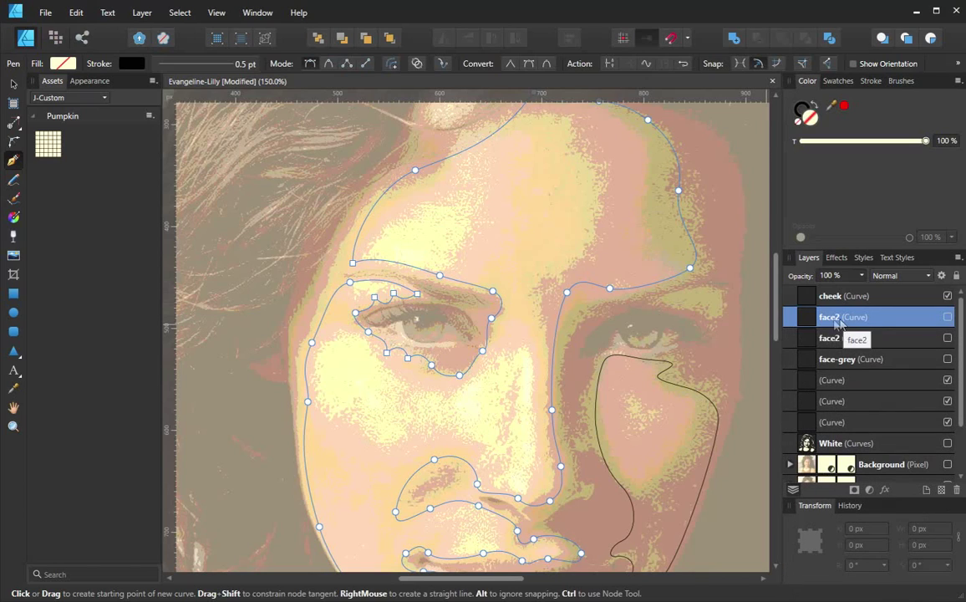
click(899, 336)
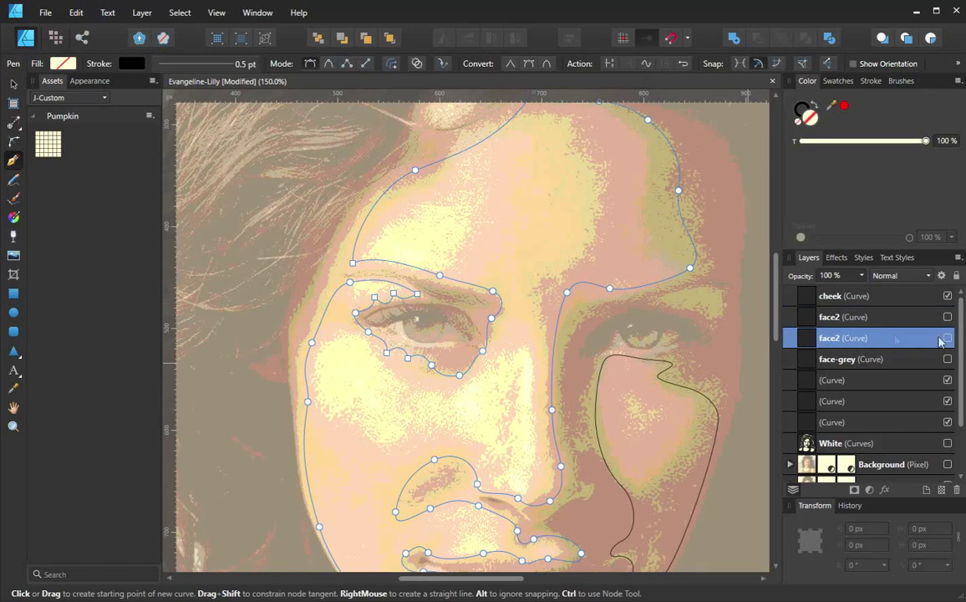
click(948, 339)
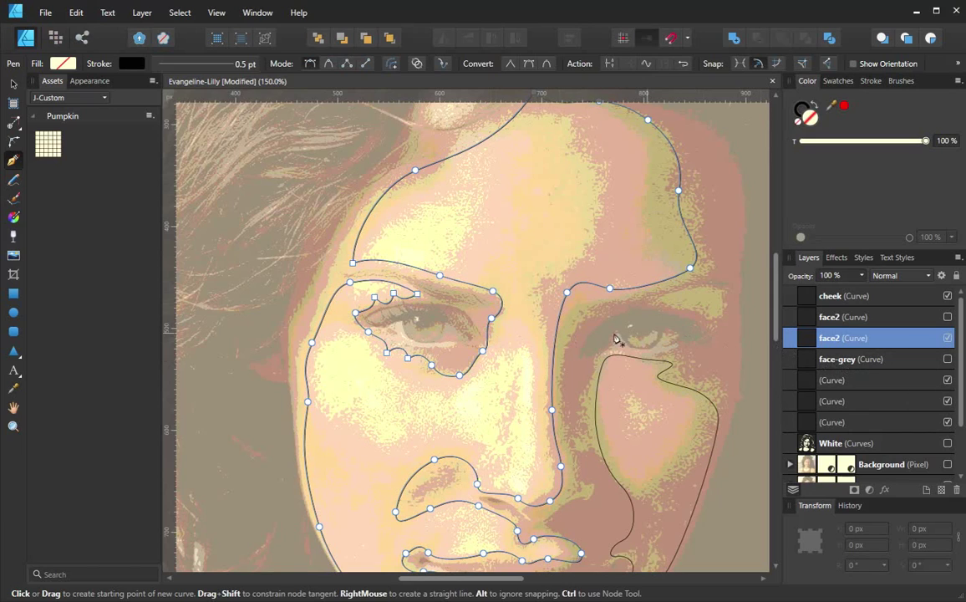
Step: Draw a closed Pen curve from above the eyebrow up the side of the forehead, returning outside the hairline edge
ctrl+click(530, 328)
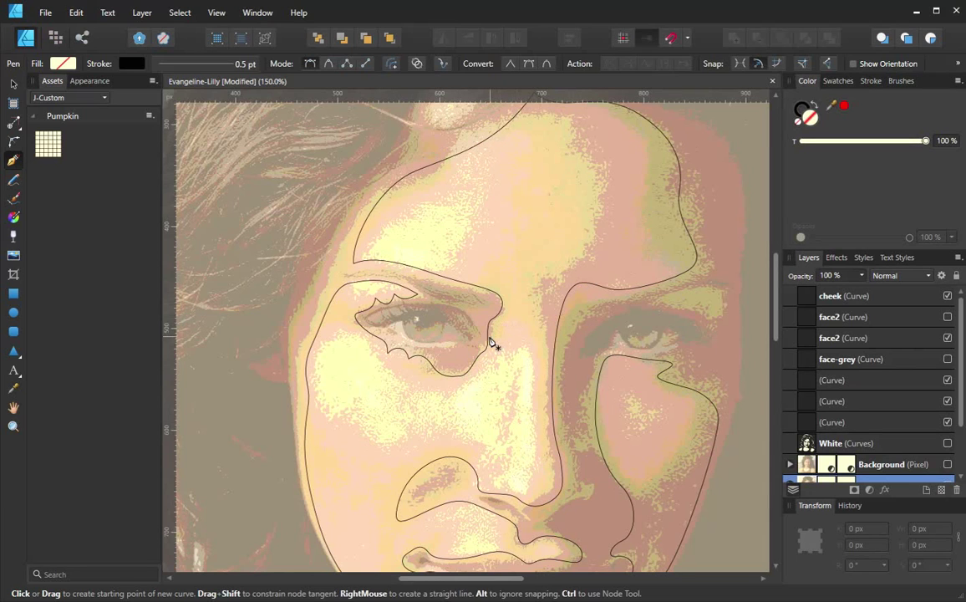
drag(546, 374, 506, 400)
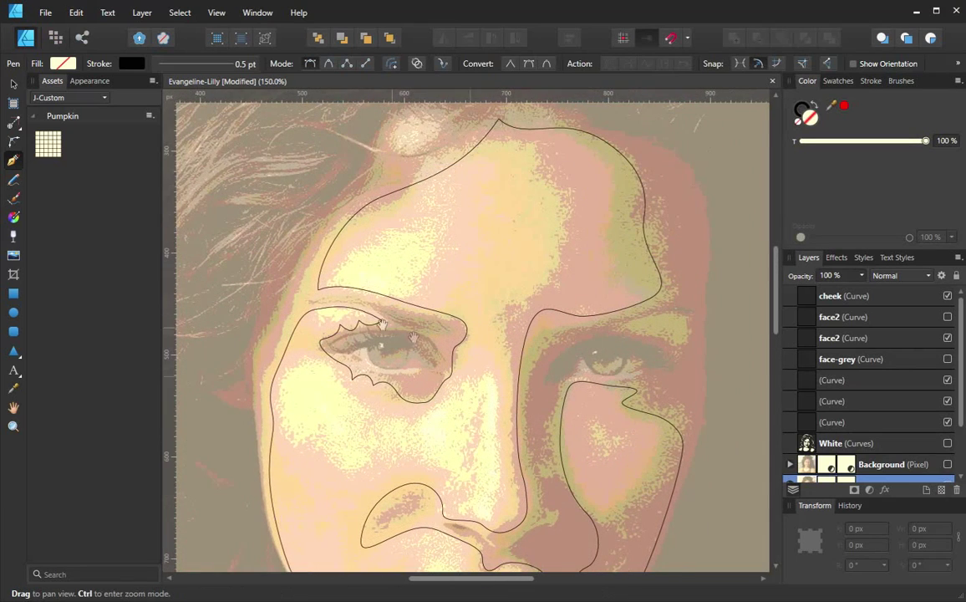
click(347, 295)
drag(380, 238, 408, 219)
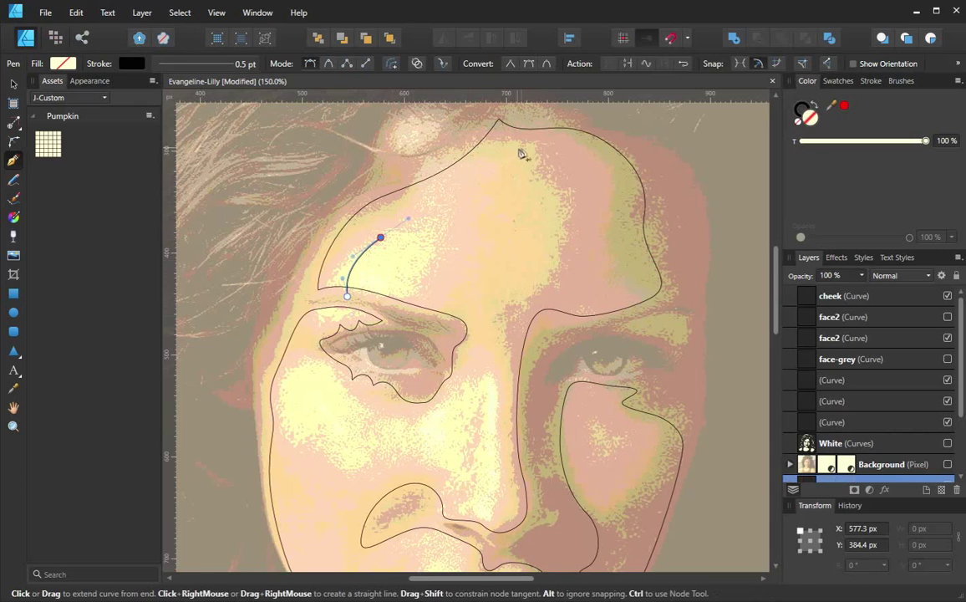
click(429, 157)
drag(298, 295, 292, 288)
click(348, 296)
click(409, 170)
drag(409, 171, 386, 163)
Step: Intersect the new forehead curve with the visible face2 copy, keeping only their overlap
scroll(877, 390, down, 3)
scroll(872, 410, up, 3)
click(884, 339)
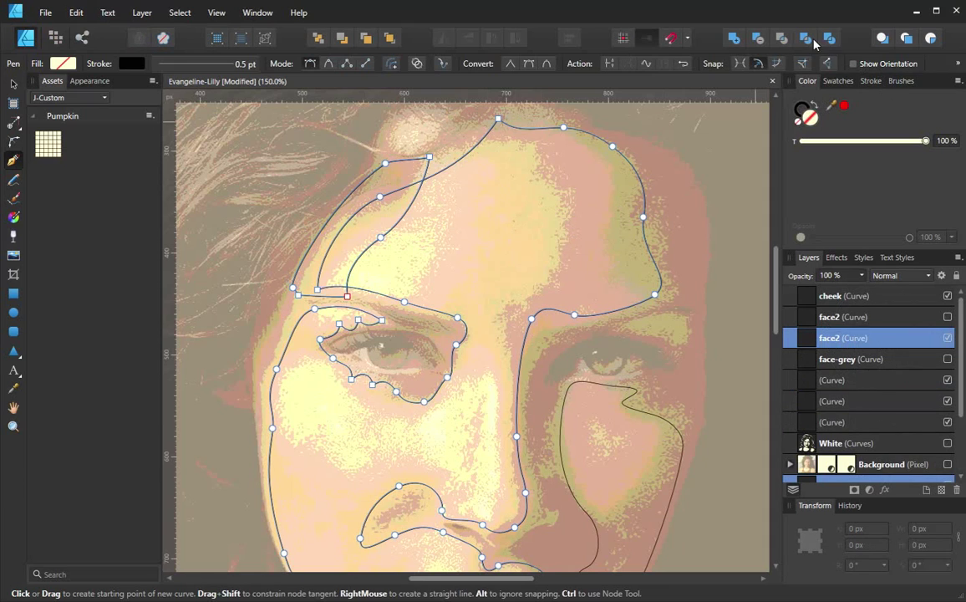
click(734, 38)
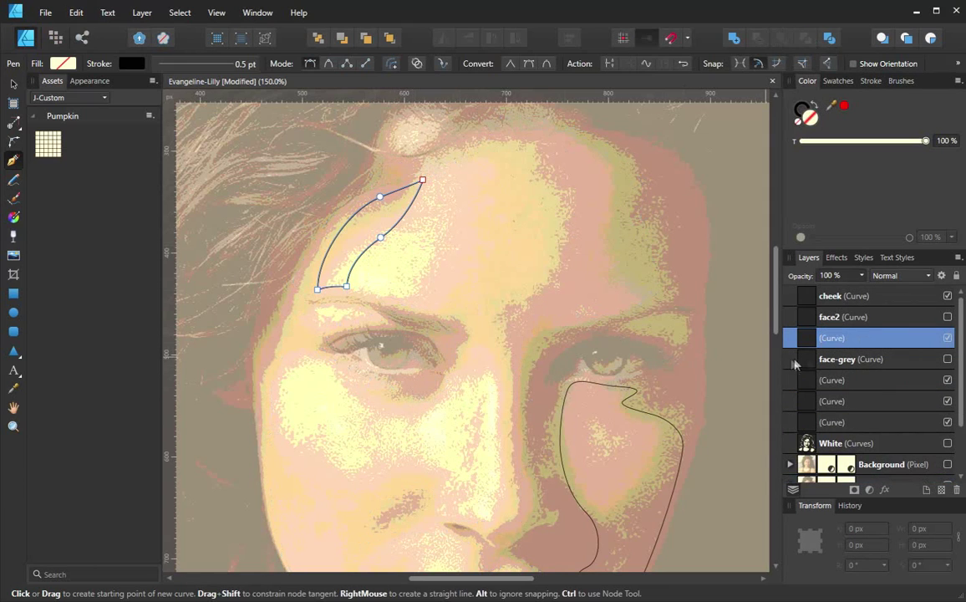
Step: Duplicate the hidden face2 curve again, hide the intersected forehead curve, and leave the lower face2 copy selected
click(851, 316)
drag(494, 386, 460, 265)
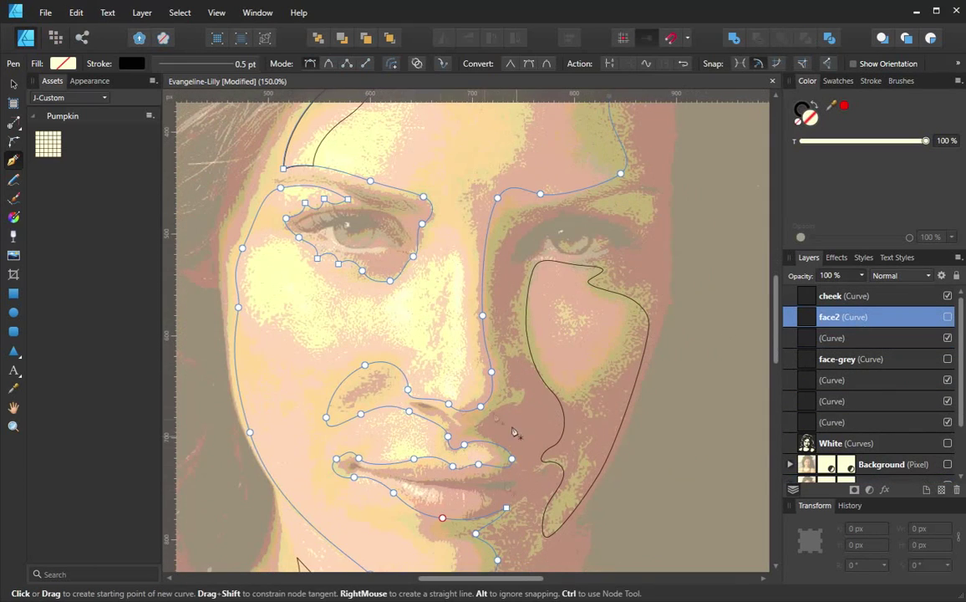
right_click(878, 318)
click(827, 441)
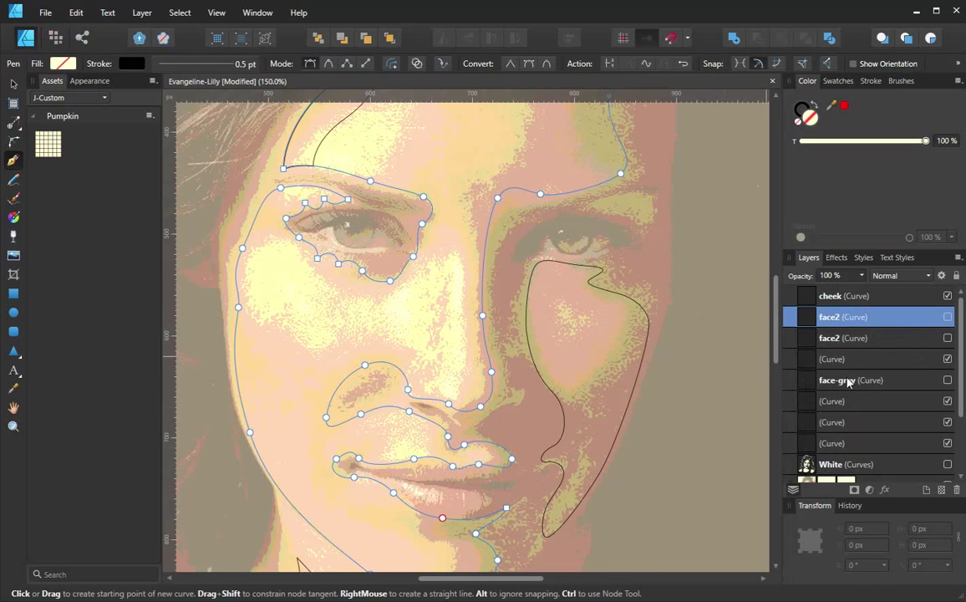
click(835, 339)
ctrl+click(587, 323)
click(858, 343)
click(867, 320)
ctrl+click(733, 333)
click(840, 317)
click(845, 358)
click(846, 337)
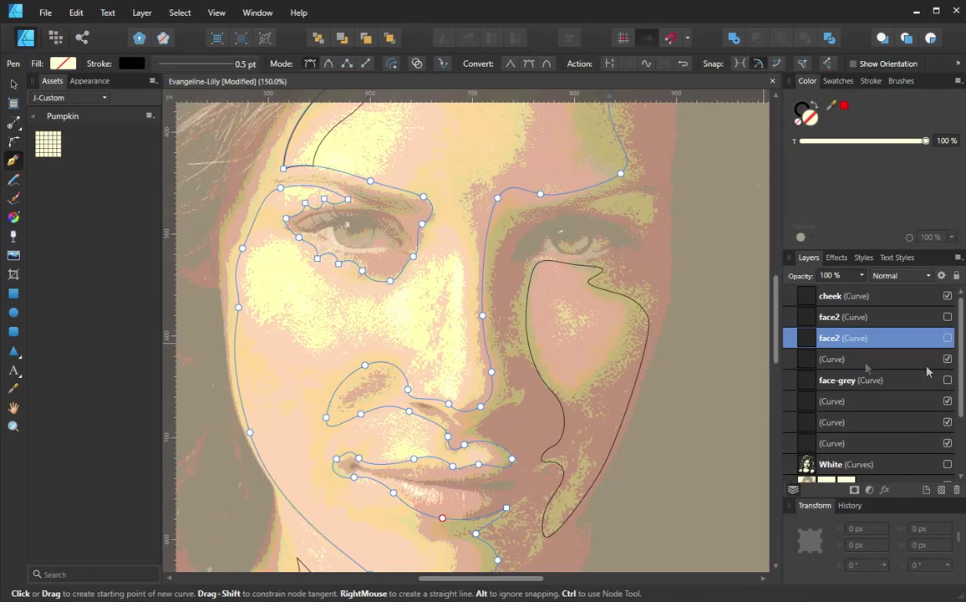
Step: Examine the posterized tones of the forehead, brows and nose bridge against the face2 outline and the intersected forehead curve
drag(457, 292, 409, 428)
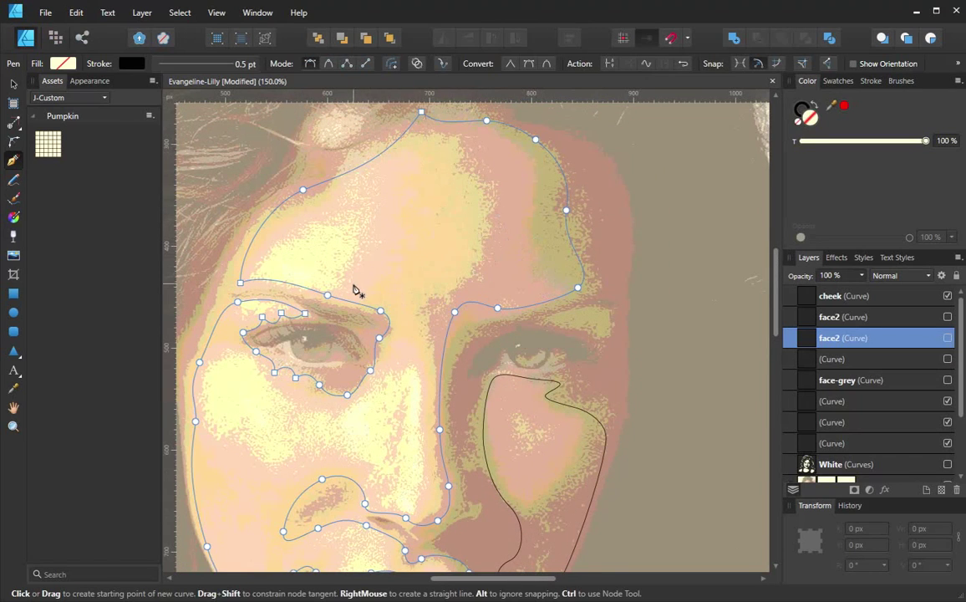
drag(423, 401, 427, 352)
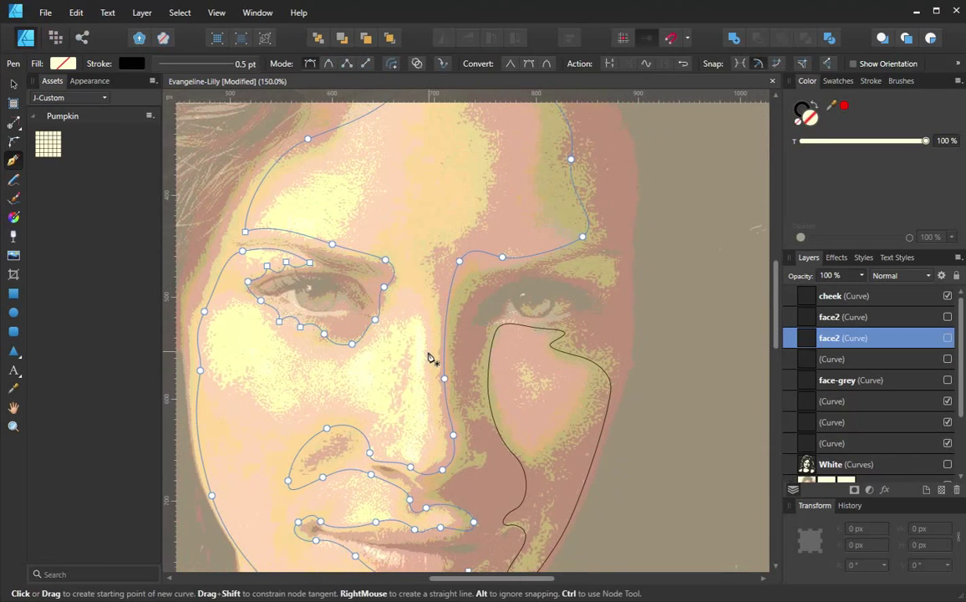
drag(444, 206, 400, 251)
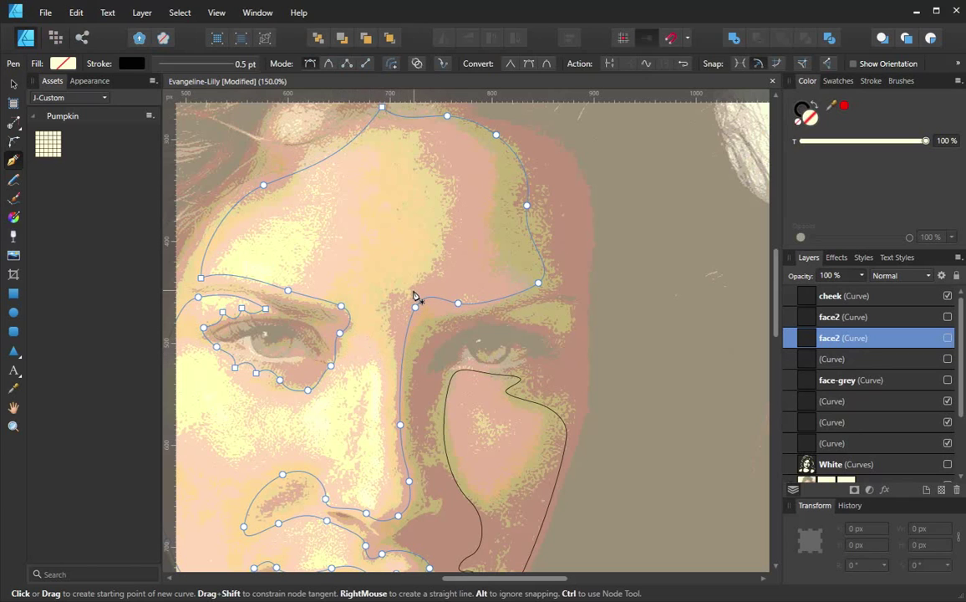
scroll(402, 341, down, 3)
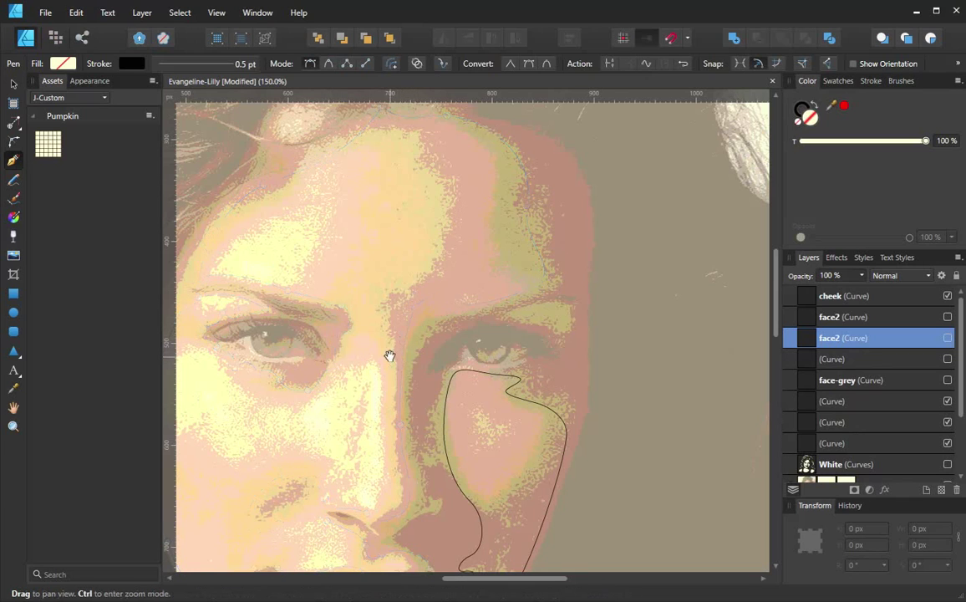
scroll(490, 255, up, 3)
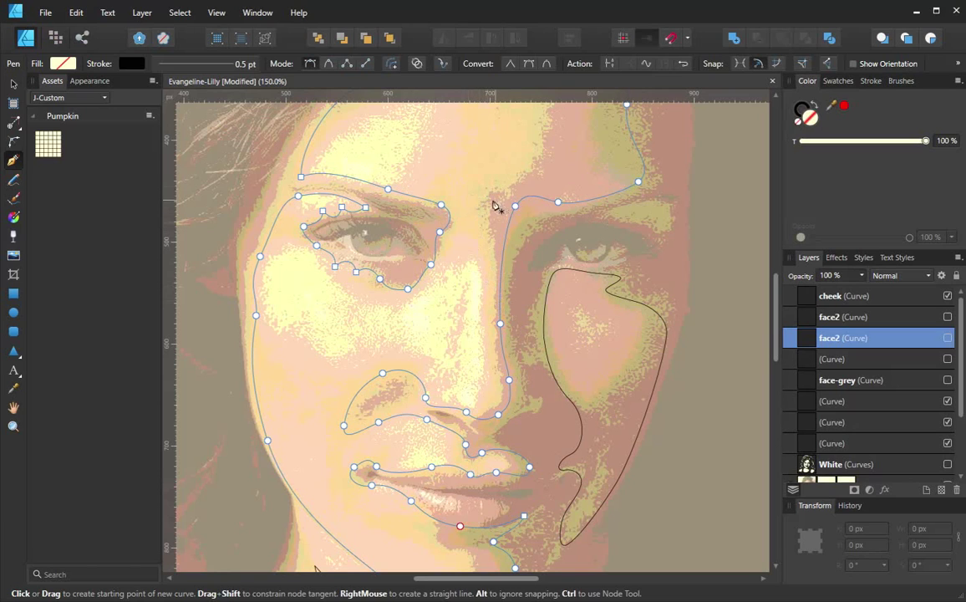
scroll(474, 236, up, 3)
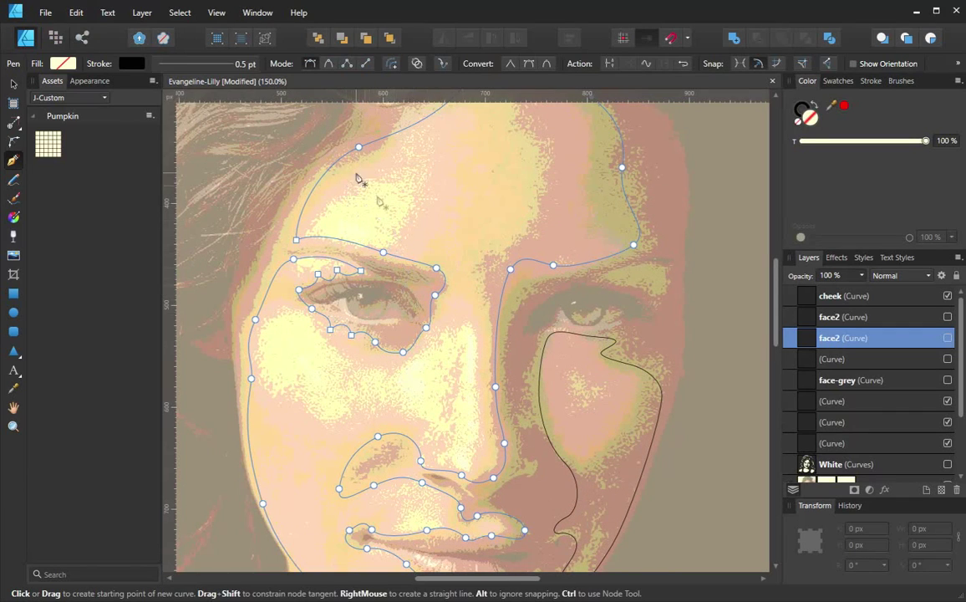
click(850, 360)
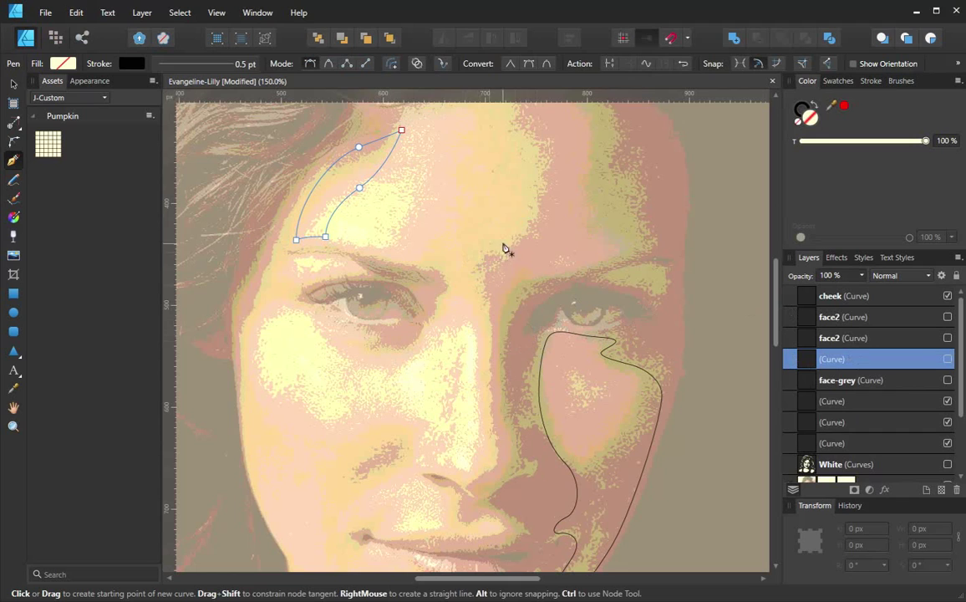
drag(488, 244, 449, 264)
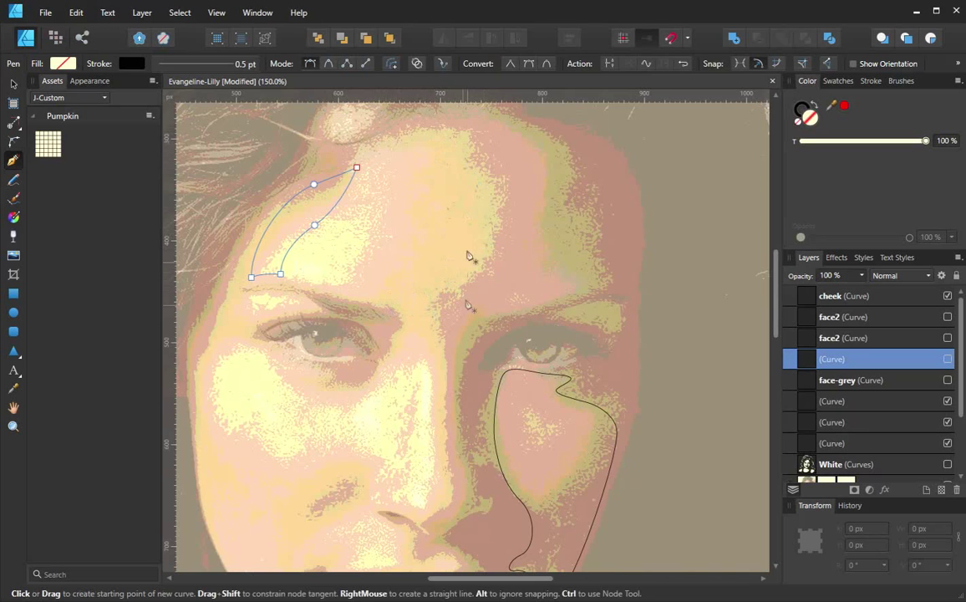
drag(459, 188, 455, 313)
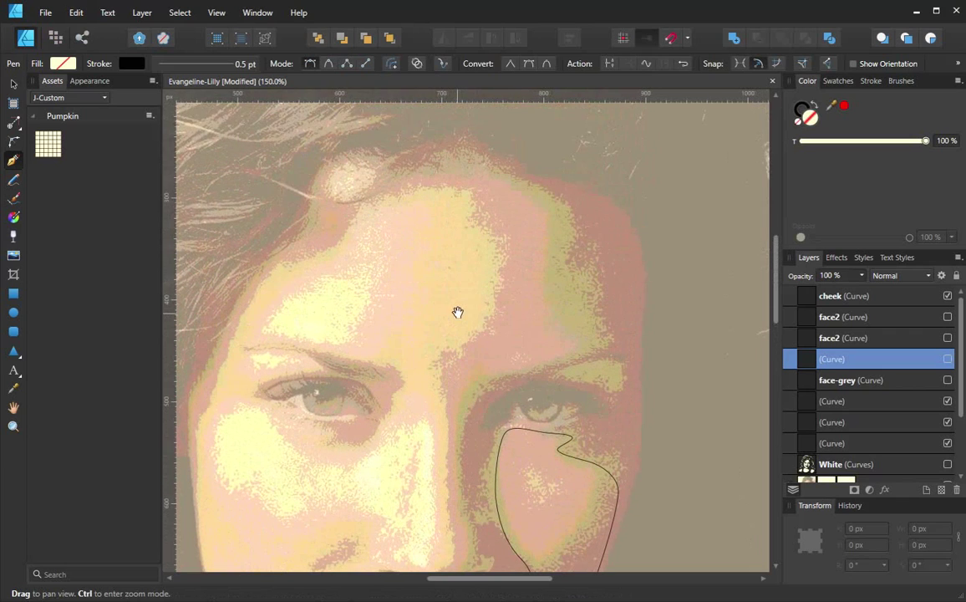
Step: Show the lower face2 outline over the posterized face, keeping the upper face2 copy hidden
drag(462, 327, 497, 214)
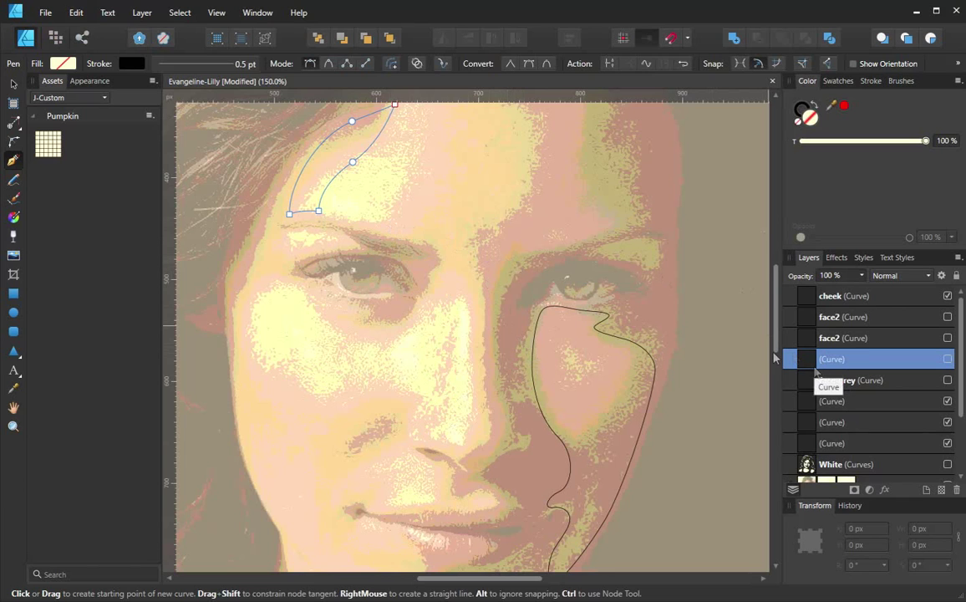
drag(545, 254, 591, 320)
click(837, 339)
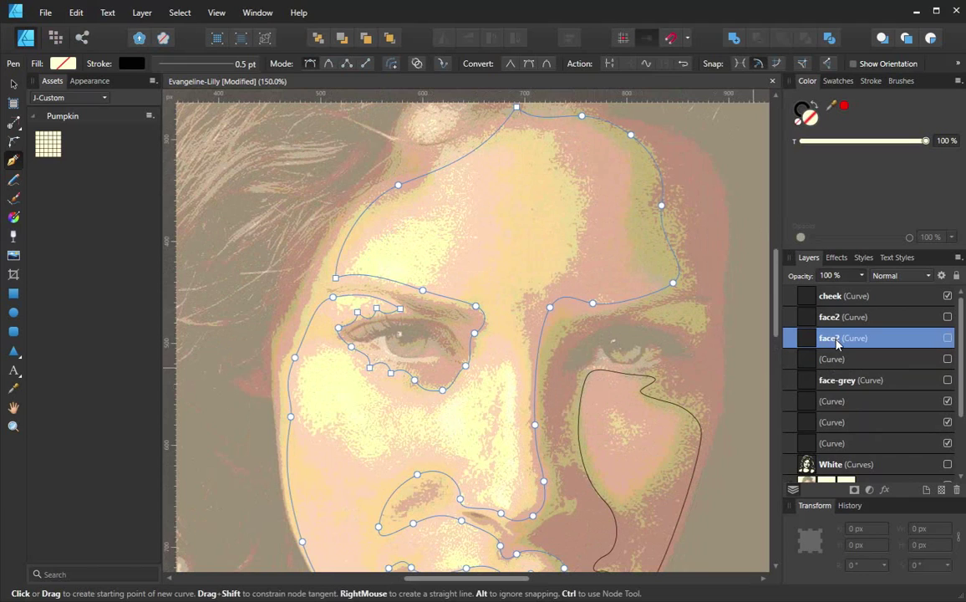
click(841, 317)
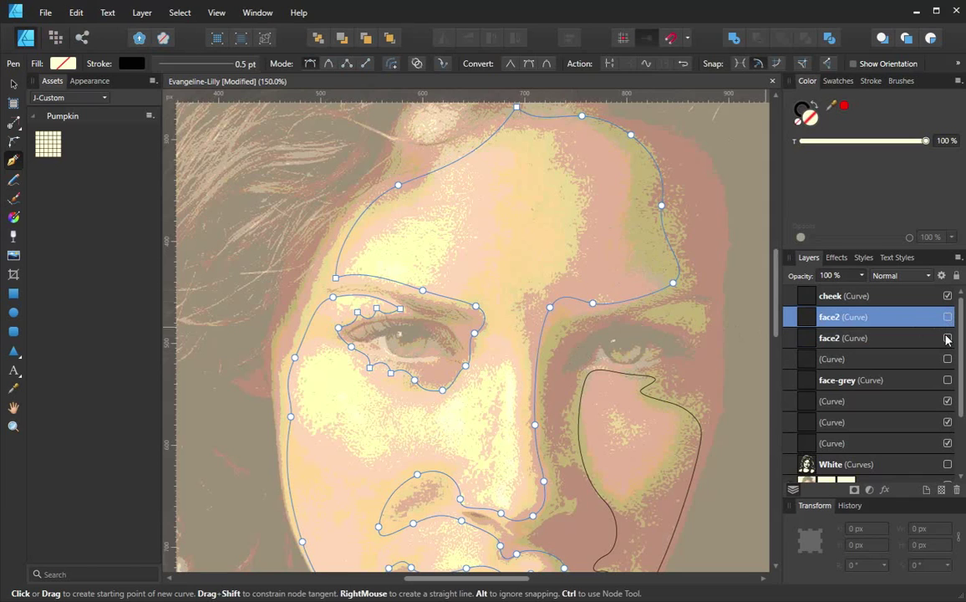
click(948, 339)
Step: Start a Pen curve from the hairline down the middle of the forehead, and show the upper Background pixel layer
drag(546, 256, 506, 279)
drag(452, 124, 453, 141)
click(493, 154)
drag(545, 229, 544, 269)
scroll(930, 457, down, 3)
click(948, 402)
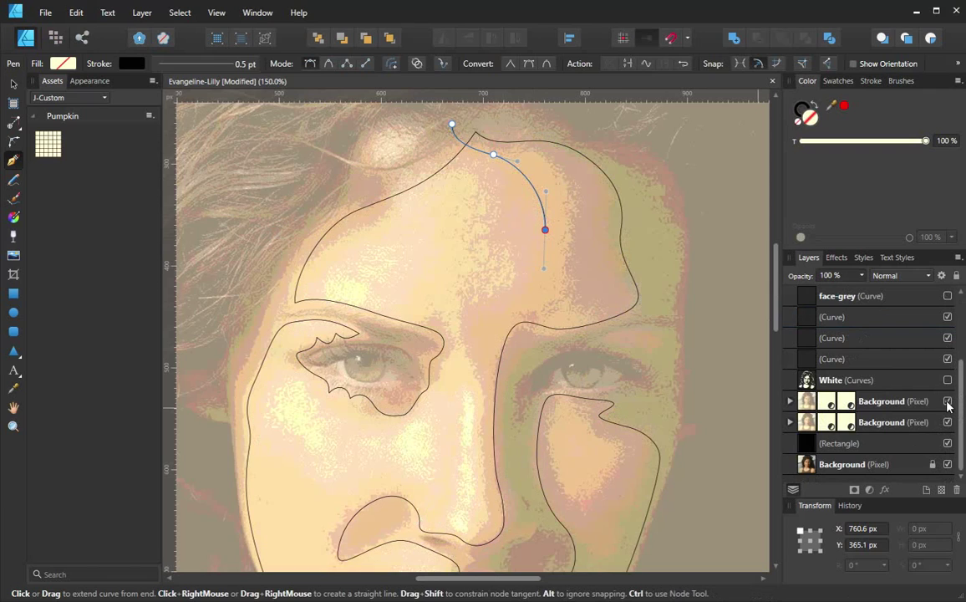
Step: Continue the curve across the near brow and nose bridge, return outside the far brow and forehead, and close it at the hairline
drag(511, 293, 474, 305)
drag(407, 330, 399, 359)
drag(447, 358, 477, 362)
drag(507, 435, 518, 391)
drag(507, 450, 502, 397)
drag(572, 298, 604, 294)
drag(654, 228, 652, 191)
drag(640, 180, 652, 299)
drag(580, 189, 518, 172)
click(459, 192)
Step: Intersect the new forehead and nose-bridge curve with the hidden face2 copy, keeping only their overlap
drag(653, 427, 615, 297)
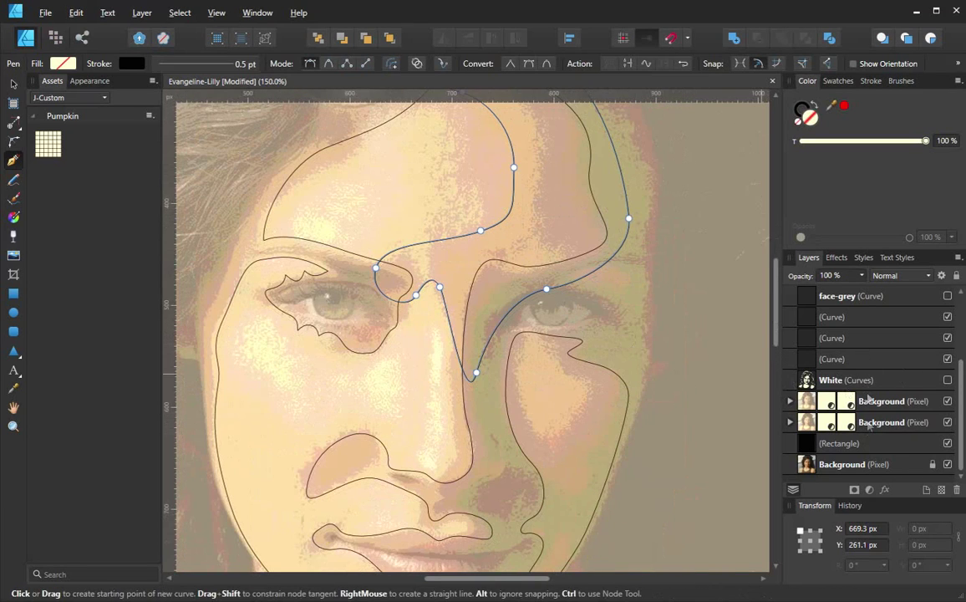
scroll(879, 376, up, 3)
shift+click(885, 341)
click(781, 39)
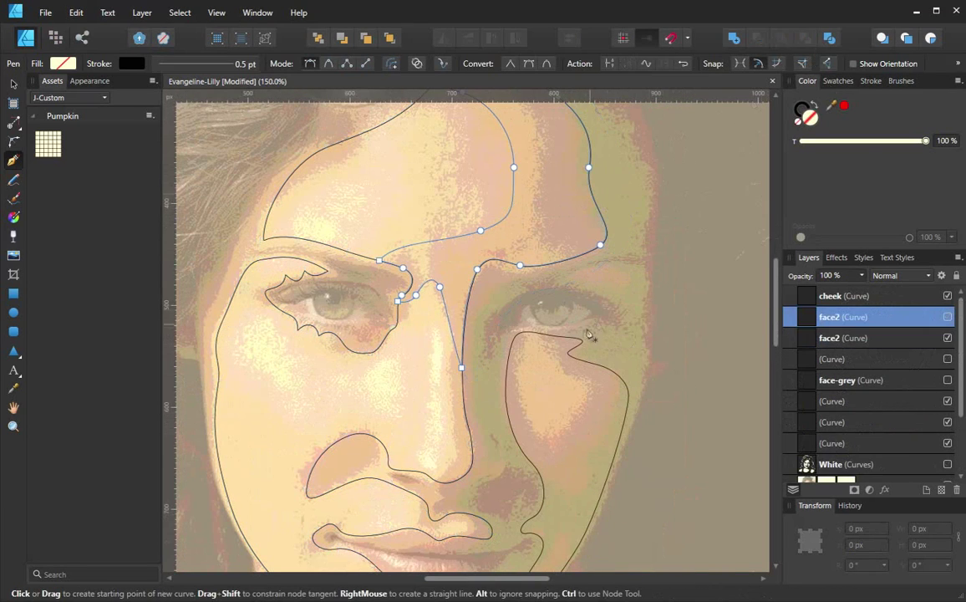
click(948, 338)
click(948, 337)
Step: Rename the intersected forehead curve as grey-eye-connect
click(882, 338)
click(877, 320)
double_click(860, 319)
text(grey-eye-connect)
key(Return)
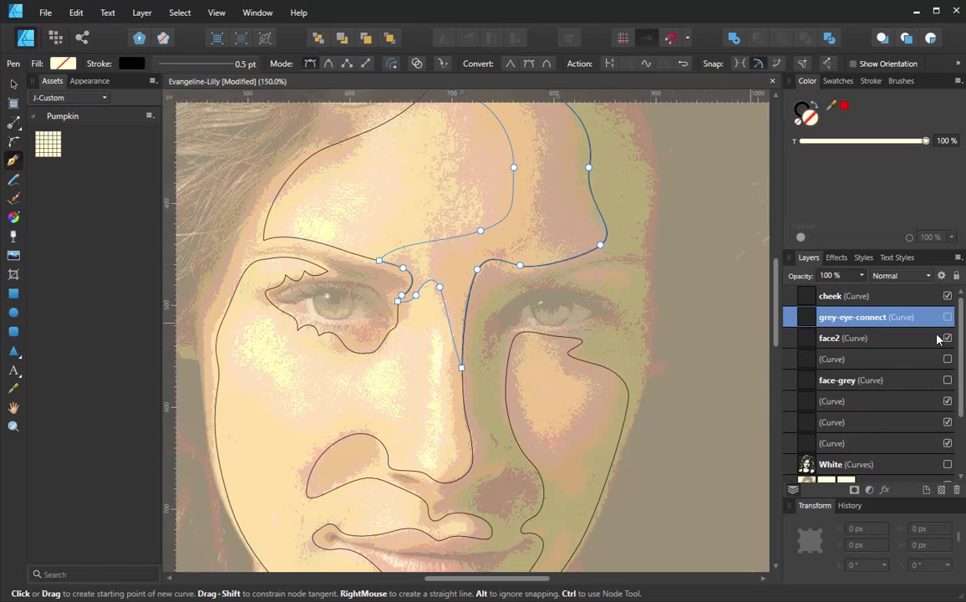
Step: Duplicate the visible face2 curve and hide the upper copy
click(883, 339)
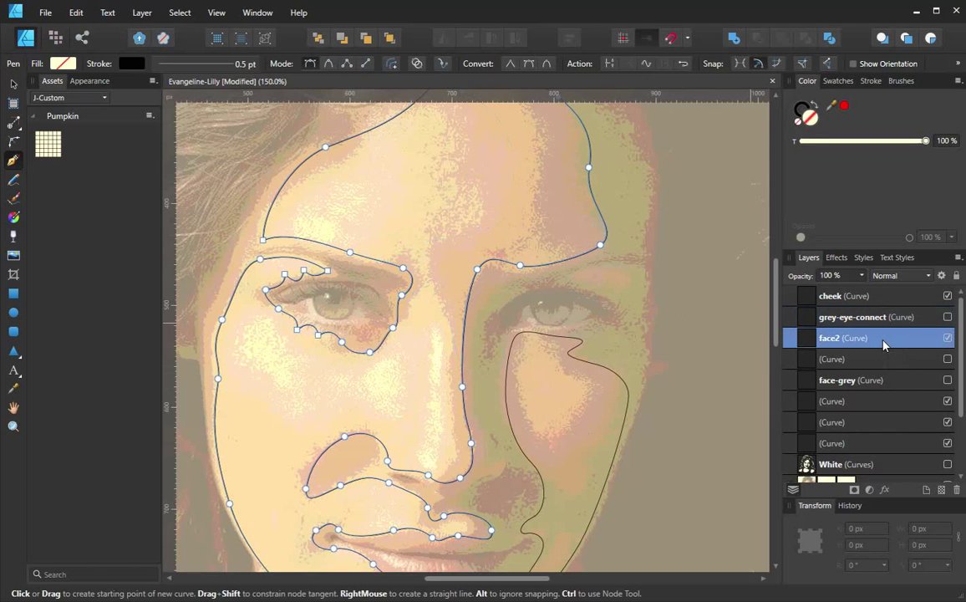
right_click(881, 342)
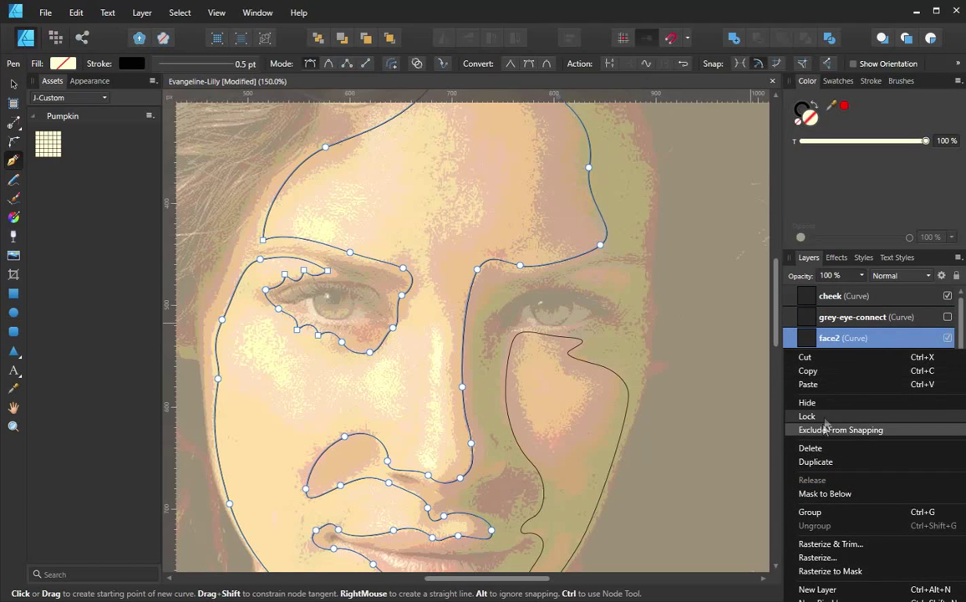
click(817, 462)
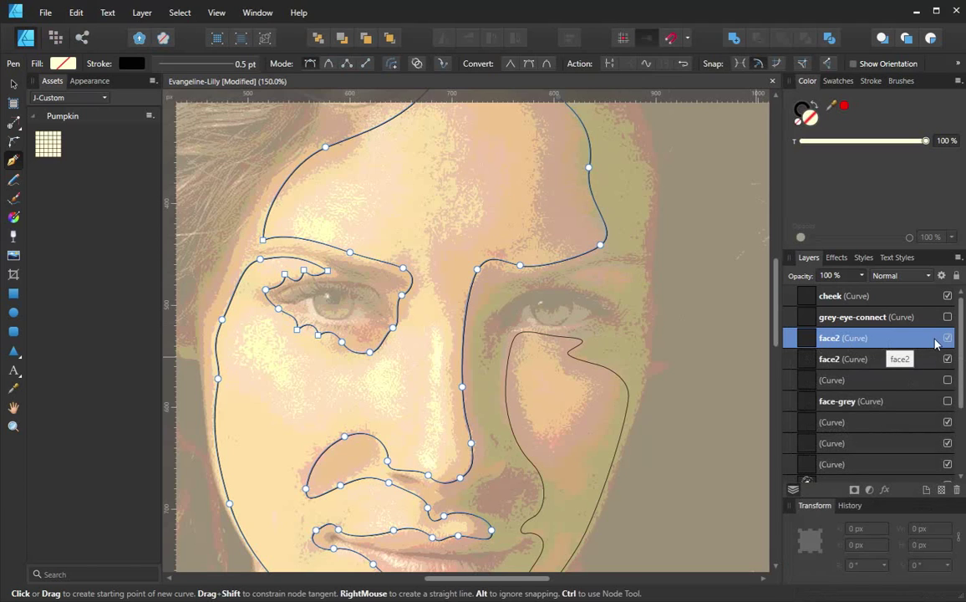
click(948, 339)
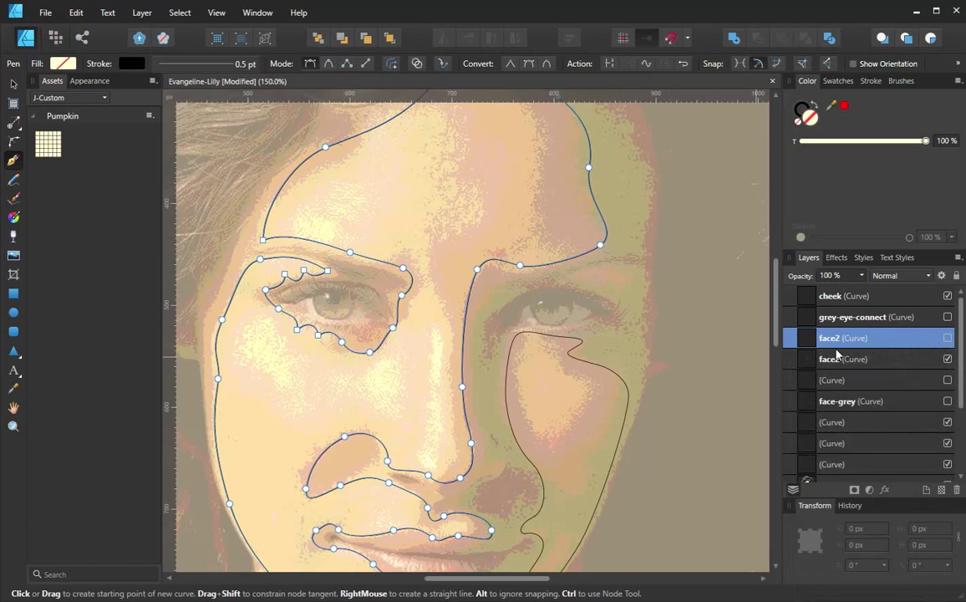
Step: Hide the upper Background pixel layer so the lower posterized tones guide the forehead tracing
scroll(566, 328, up, 2)
scroll(919, 401, down, 3)
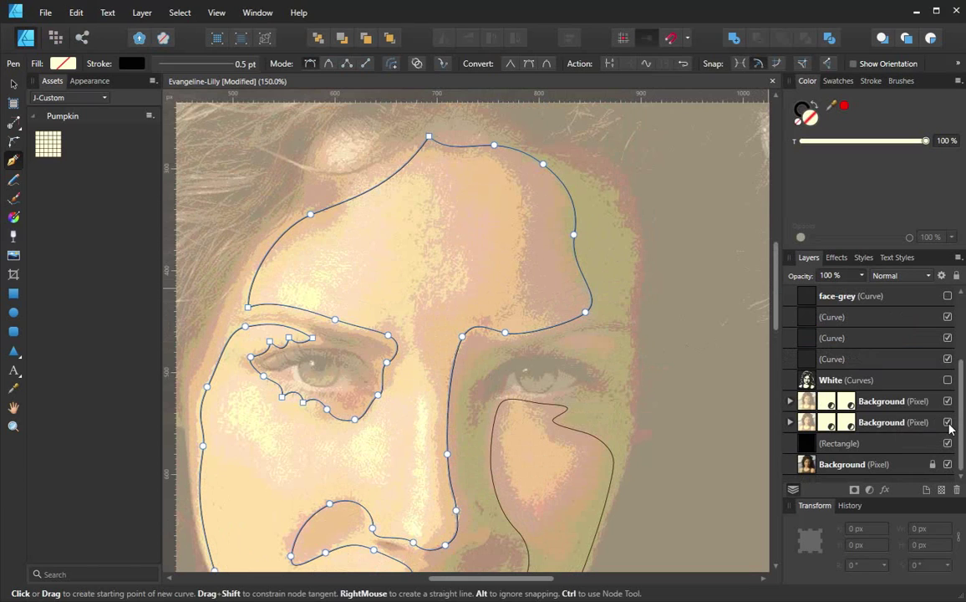
click(948, 401)
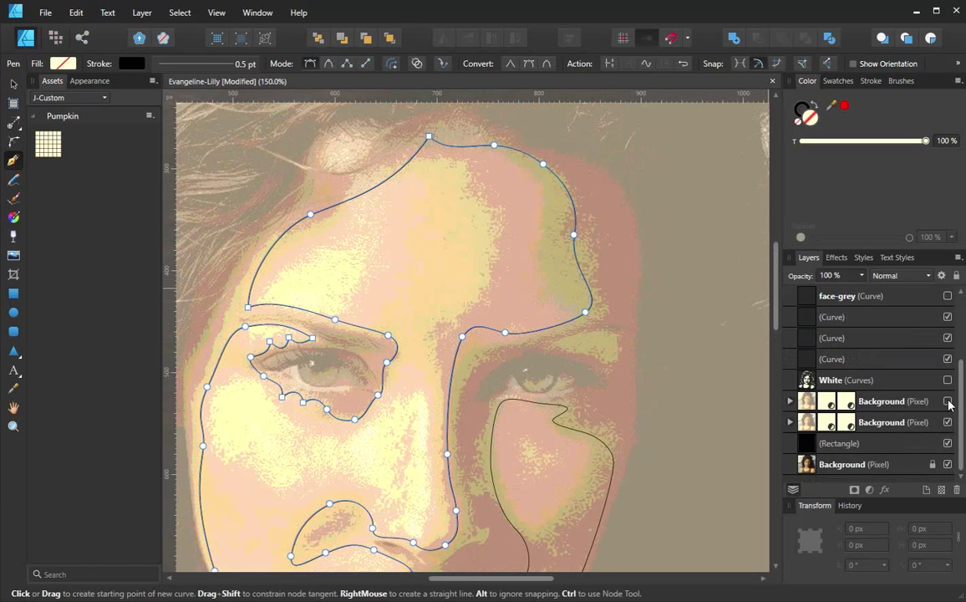
Step: Draw a closed Pen curve down the mid-forehead to the side of the nose, returning outside the far brow and forehead to the hairline
click(402, 130)
click(438, 159)
click(492, 201)
click(484, 287)
drag(430, 341, 435, 372)
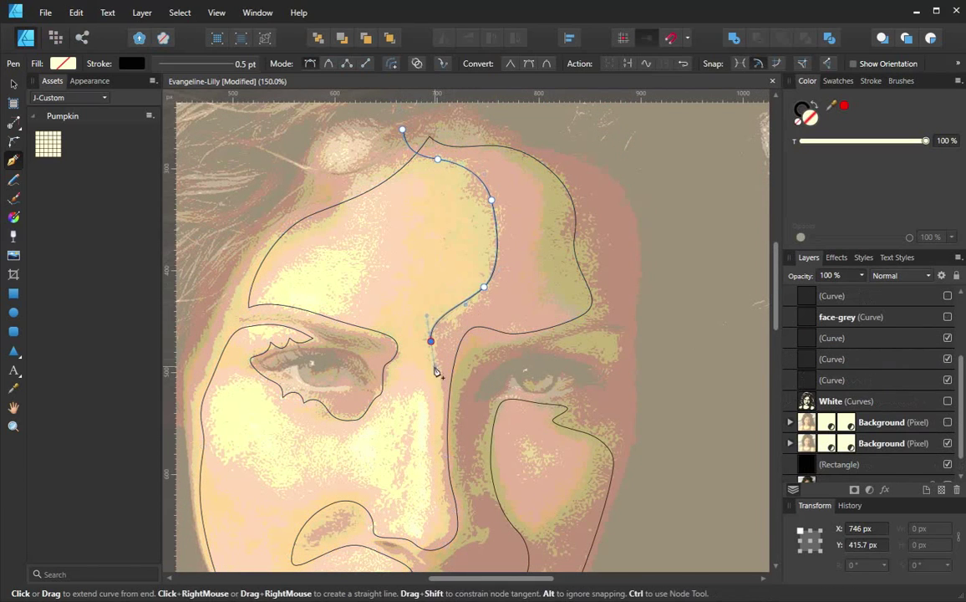
drag(484, 287, 482, 295)
drag(457, 451, 460, 489)
drag(436, 372, 434, 382)
drag(431, 342, 431, 341)
drag(457, 452, 457, 470)
click(549, 352)
click(614, 253)
click(402, 129)
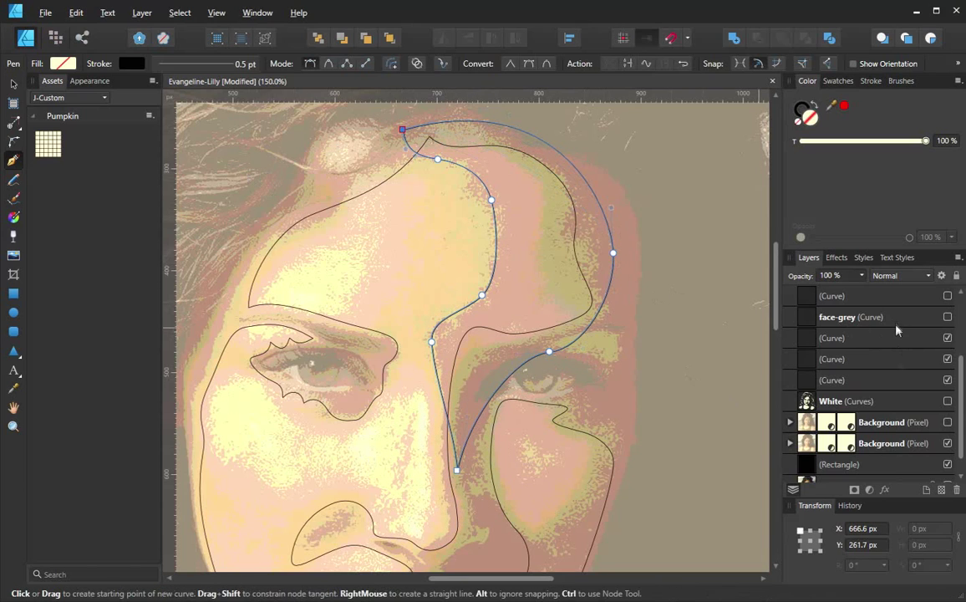
Step: Intersect the second forehead curve with the hidden face2 copy, keeping only their overlap
scroll(896, 328, up, 3)
shift+click(827, 360)
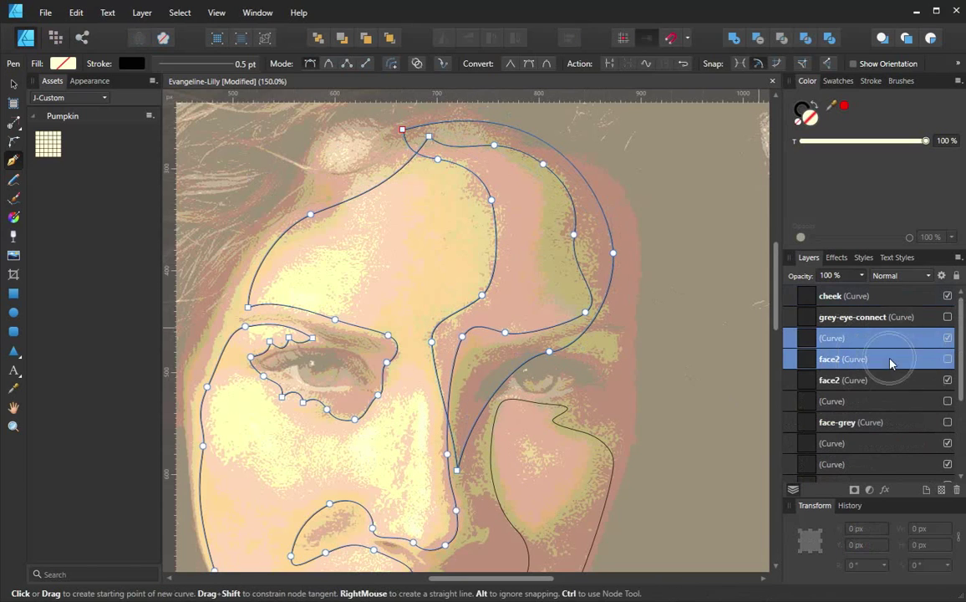
click(782, 40)
Step: Rename the newly intersected forehead curve as grey-eye-split
double_click(832, 338)
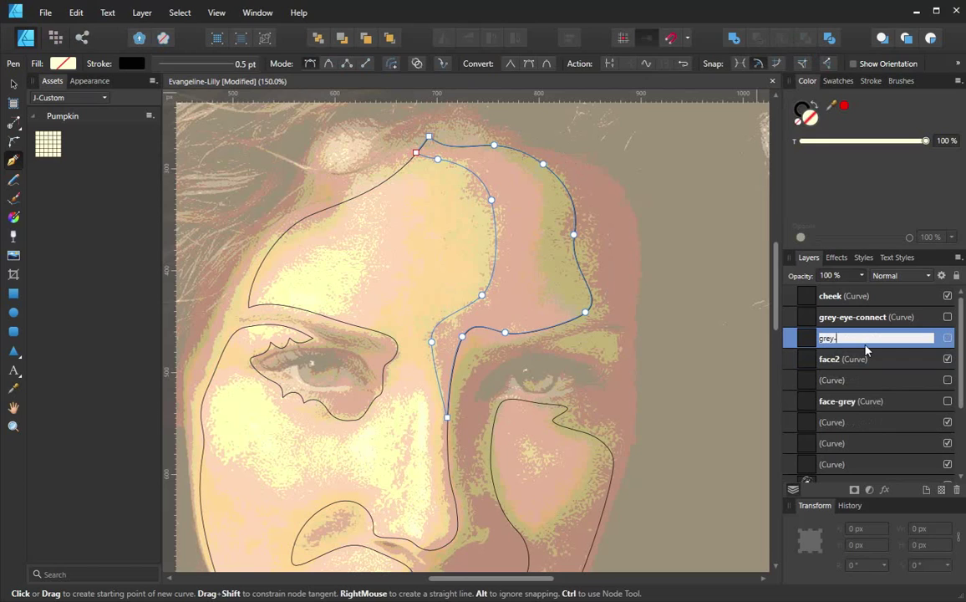
text(grey-eye-split)
key(Return)
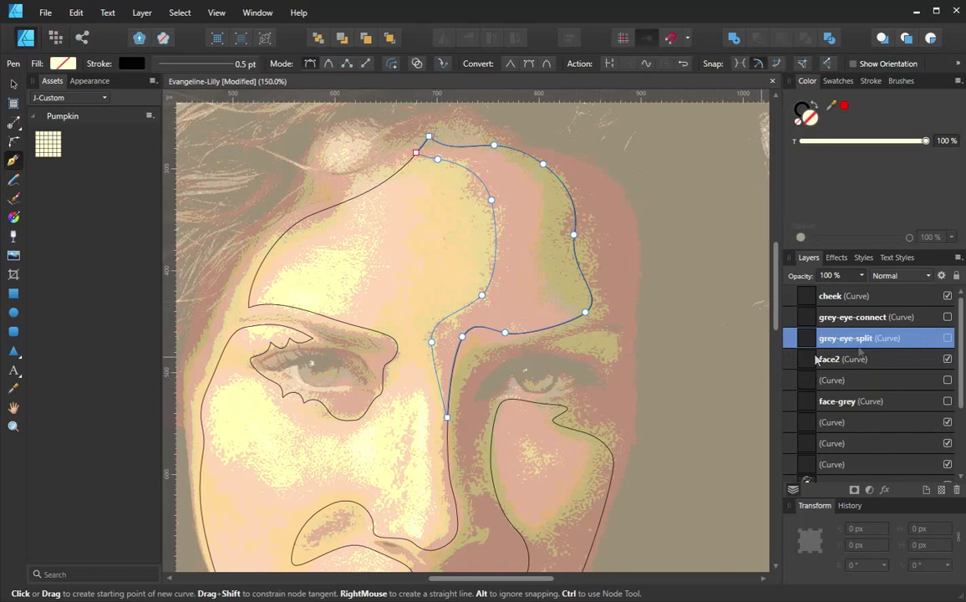
Step: Duplicate the visible face2 outline again, hide the upper copy and clear the selection
key(ctrl)
key(ctrl+d)
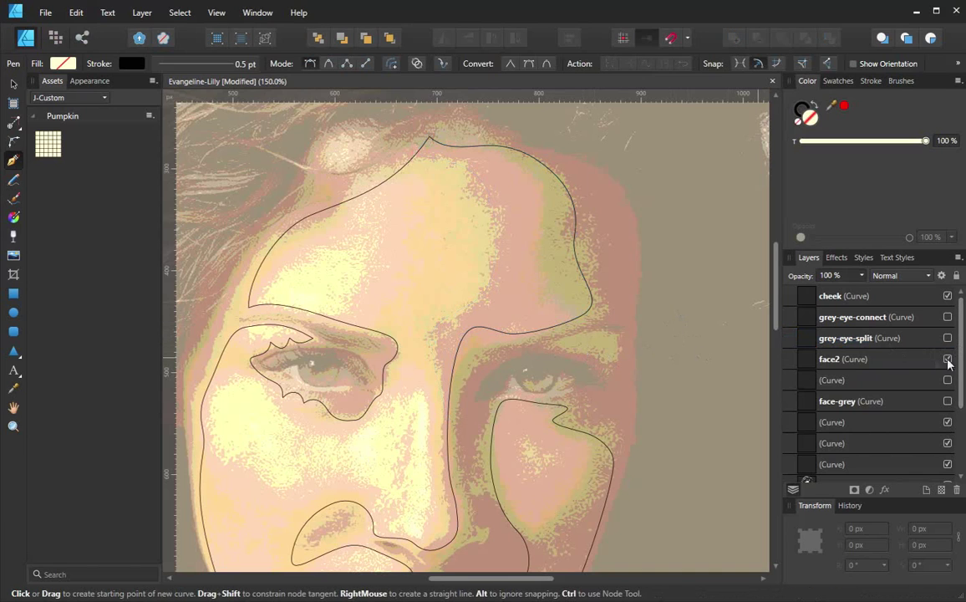
click(827, 360)
right_click(832, 360)
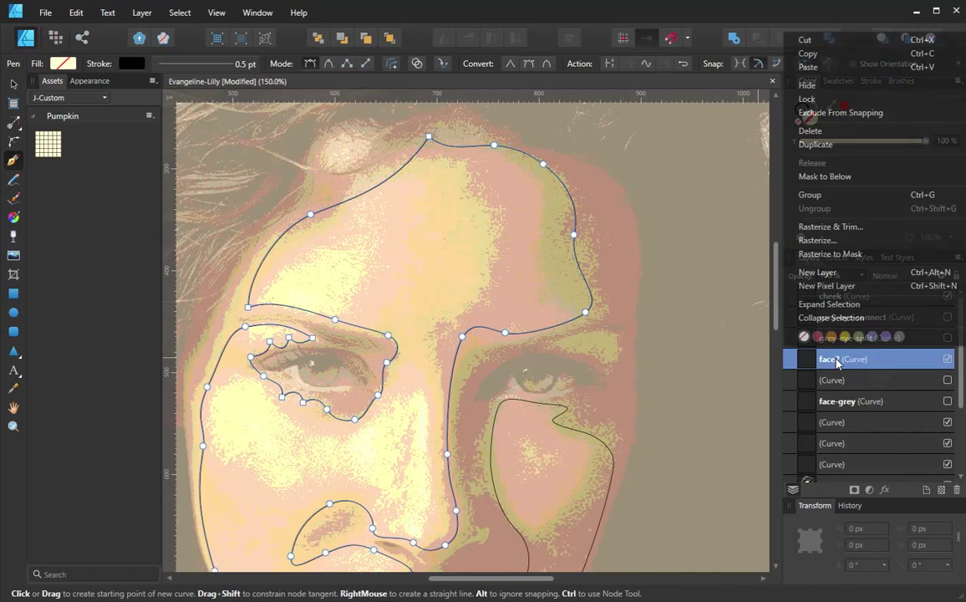
click(832, 145)
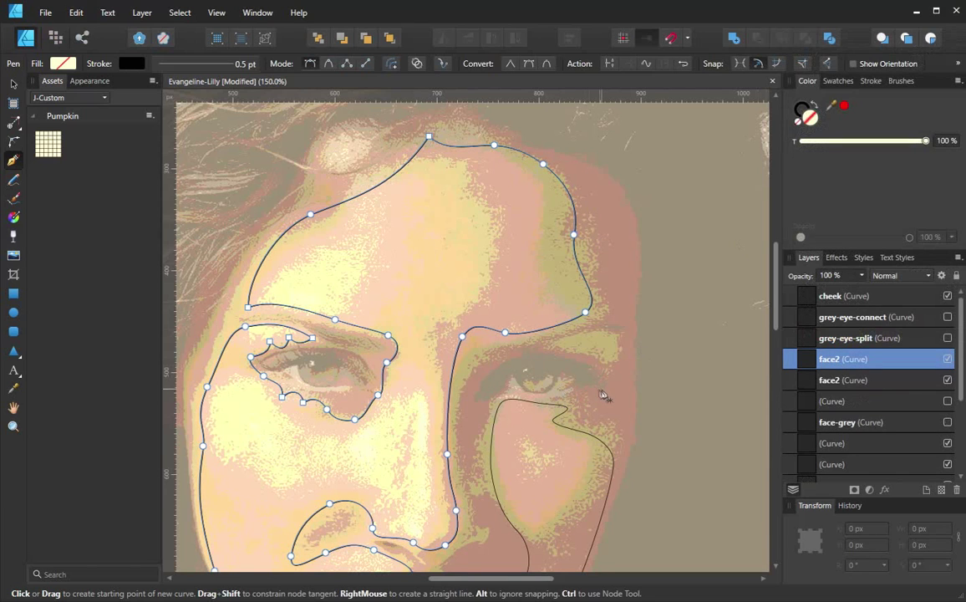
drag(606, 378, 615, 185)
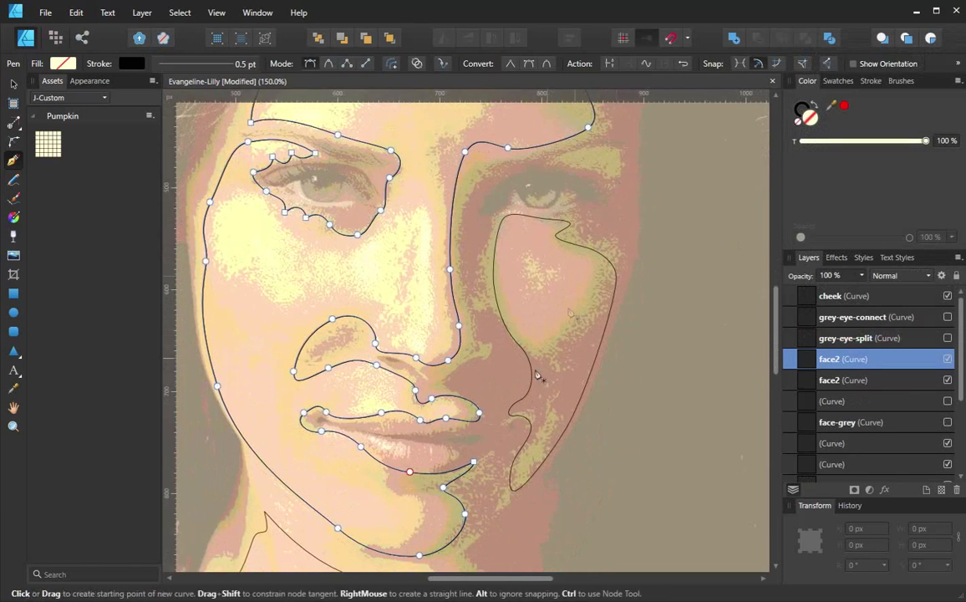
drag(441, 399, 479, 333)
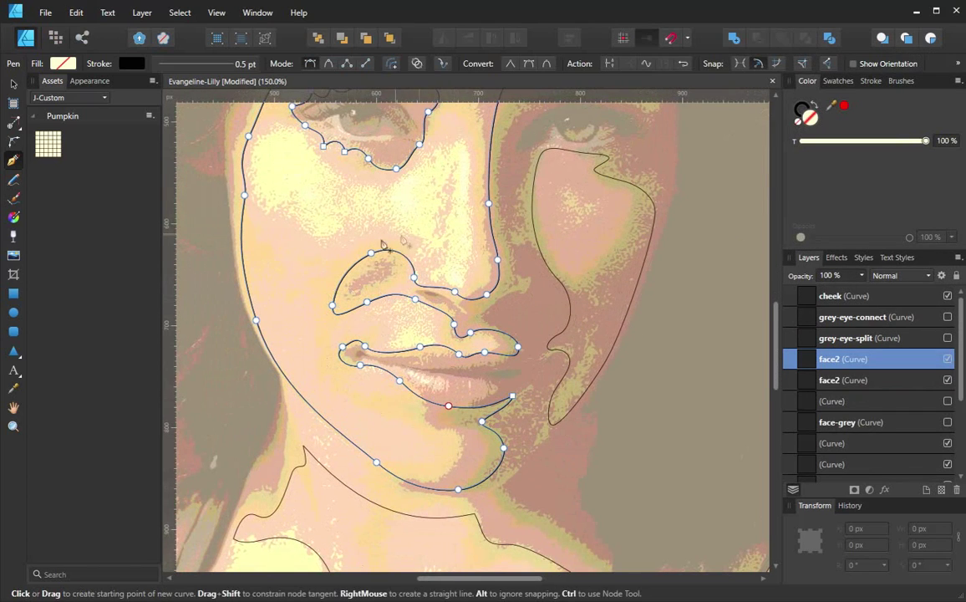
scroll(932, 425, down, 3)
scroll(932, 424, up, 3)
key(ctrl+d)
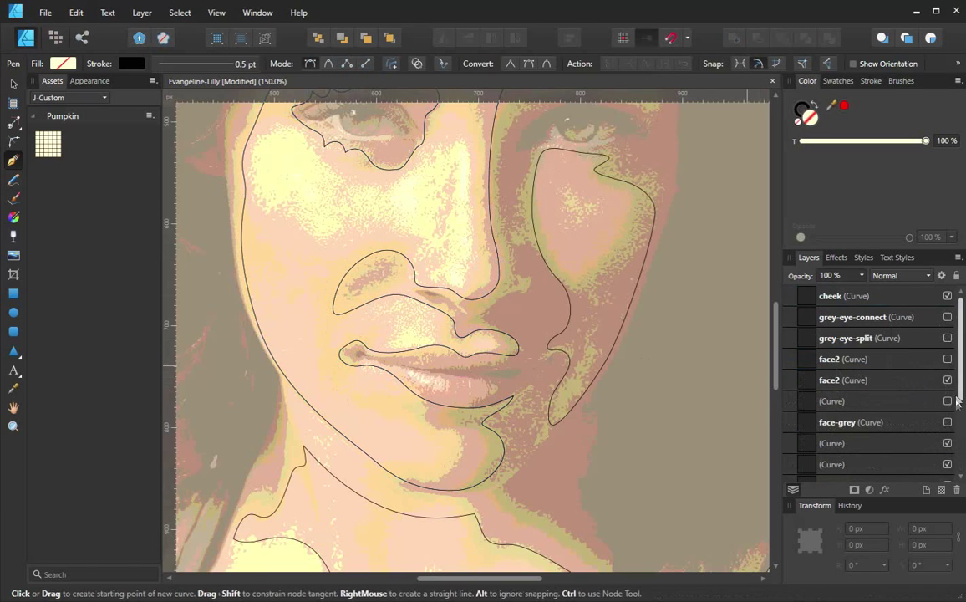
Step: Select the lower Background layer and compare the mouth and chin tones with the upper Background layer shown and hidden
scroll(937, 393, down, 3)
click(922, 426)
click(948, 402)
click(948, 401)
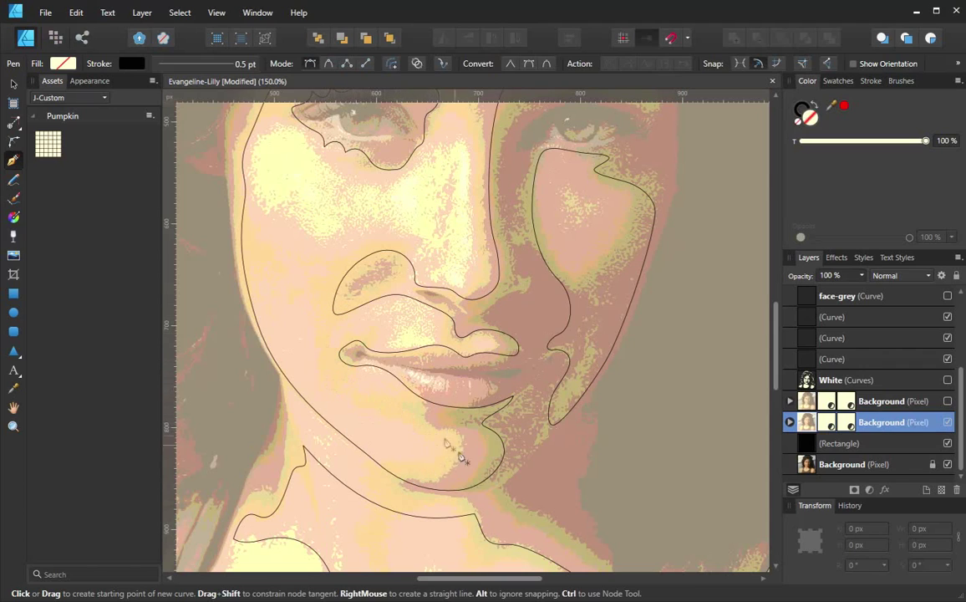
Step: Draw a Pen curve from the nostril around the smile fold, past the mouth corner and across the chin to below the jawline
scroll(894, 400, up, 3)
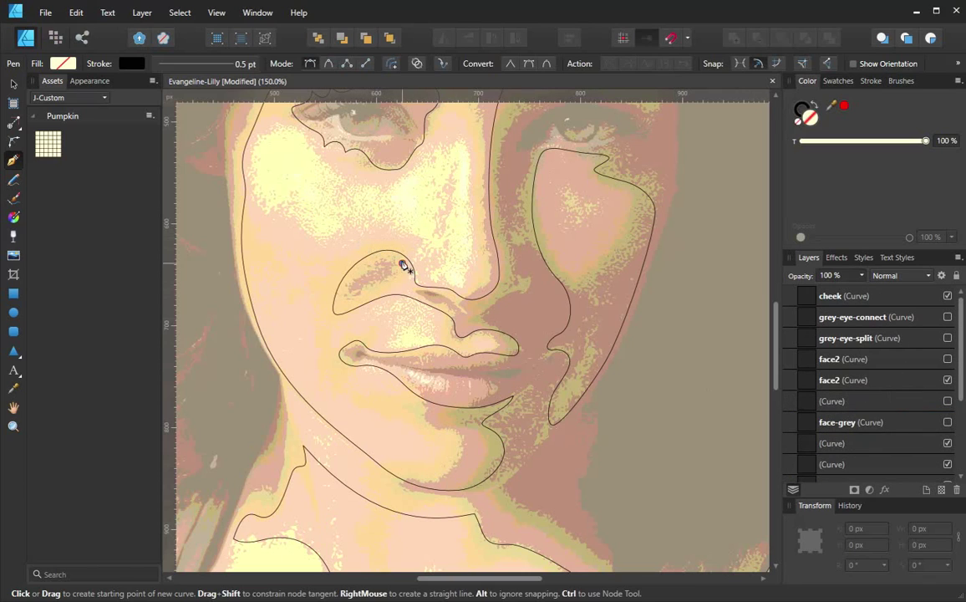
drag(402, 263, 353, 245)
drag(318, 289, 316, 315)
click(320, 342)
click(334, 386)
click(406, 420)
click(439, 460)
click(382, 481)
drag(467, 503, 486, 499)
Step: Continue the curve up outside the chin, back through the lips and around the mouth corner, closing it at the nostril
click(522, 439)
click(514, 382)
click(407, 382)
drag(360, 360, 366, 339)
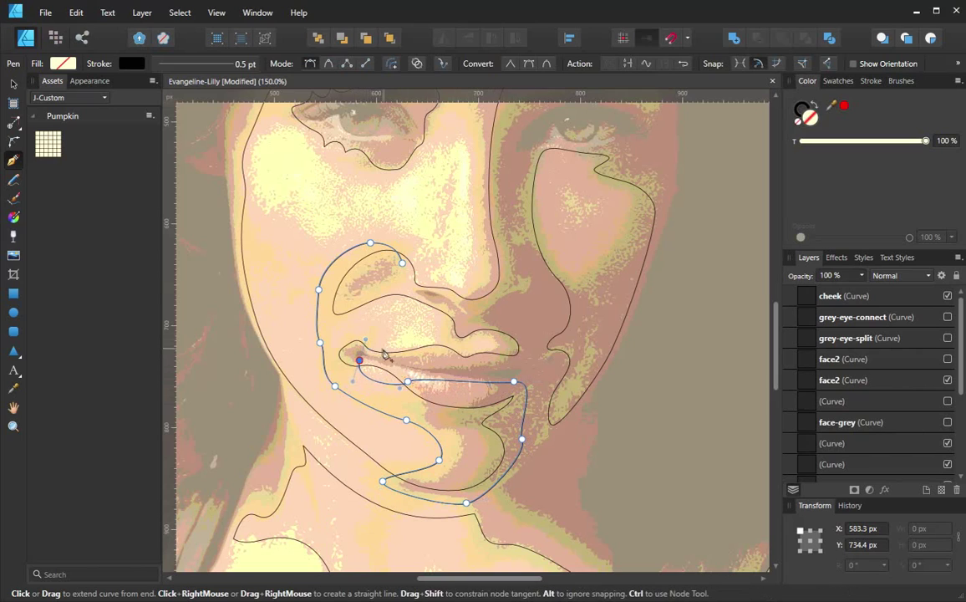
click(348, 333)
click(365, 294)
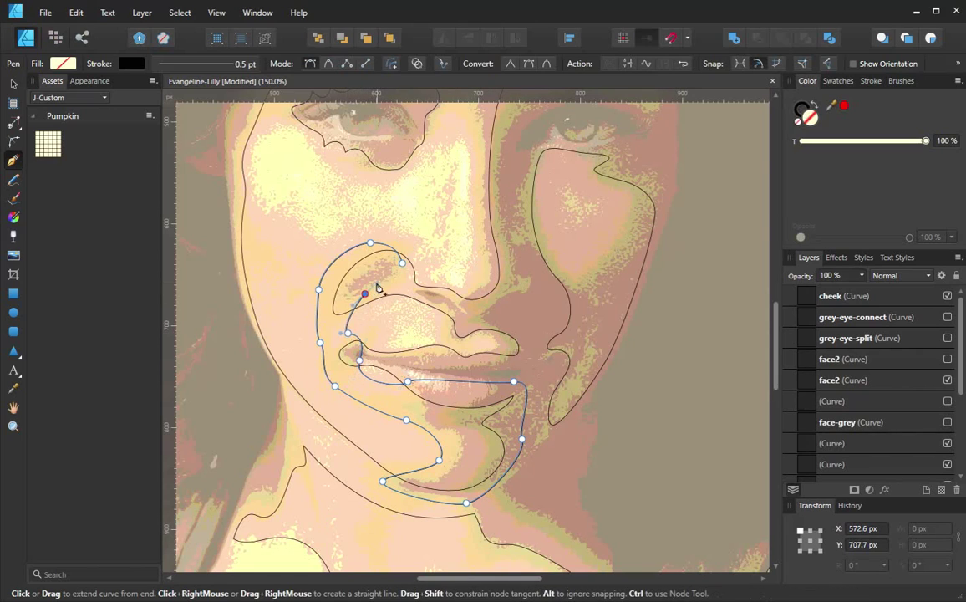
click(402, 263)
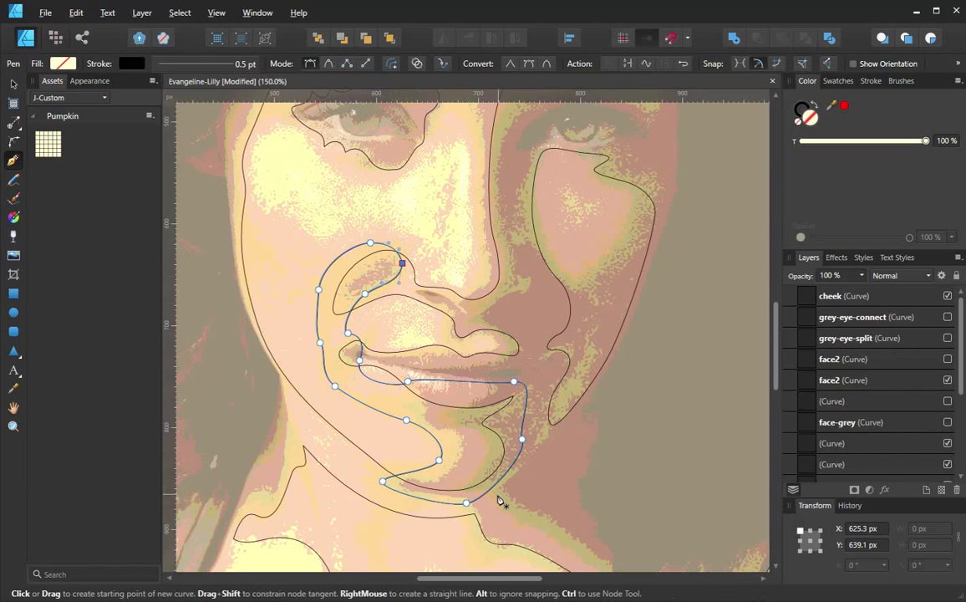
Step: Intersect the mouth and chin curve with the hidden face2 copy, keeping only their overlap
scroll(893, 391, down, 5)
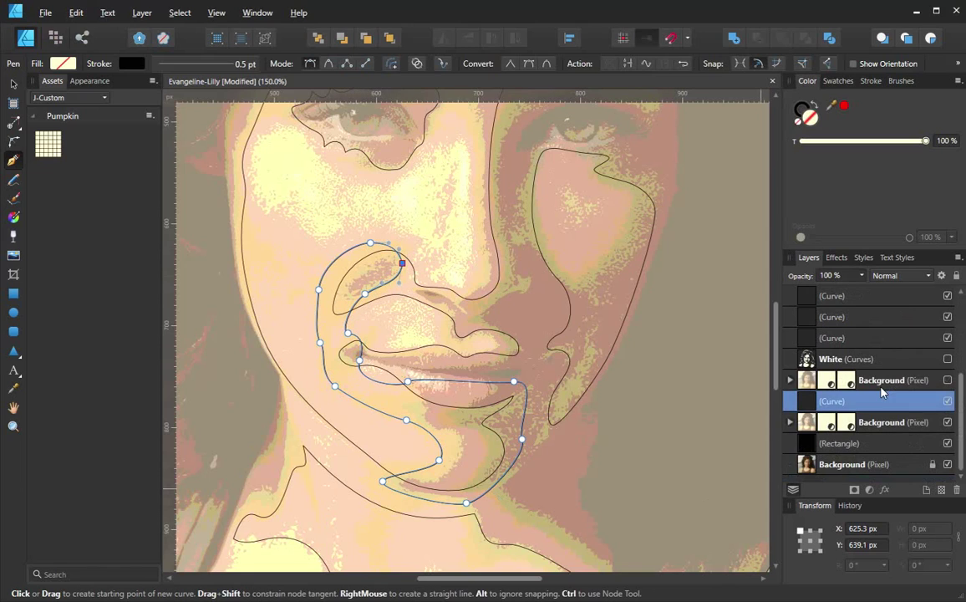
scroll(882, 393, up, 6)
click(900, 338)
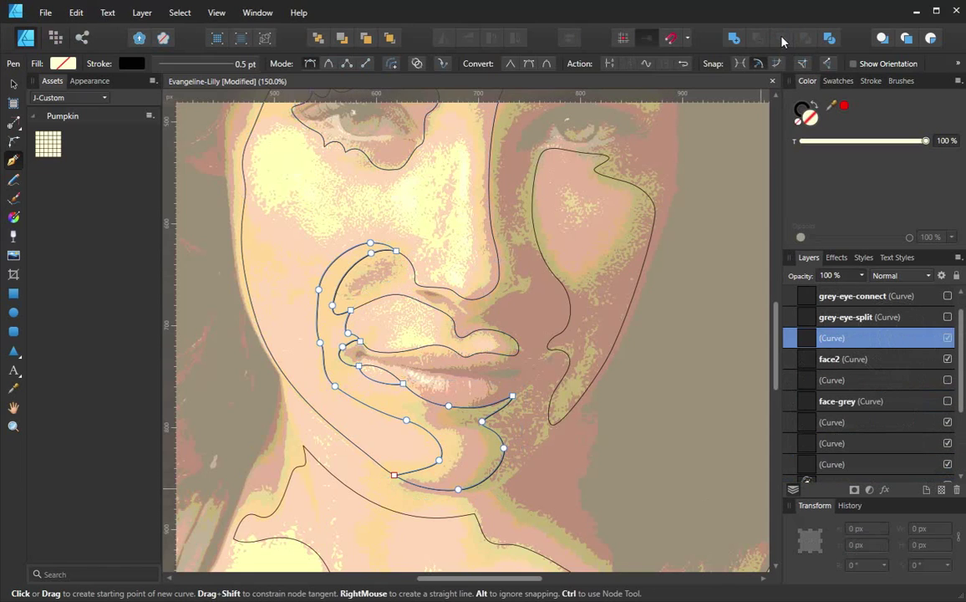
Step: Duplicate the face2 outline curve
drag(475, 341, 433, 341)
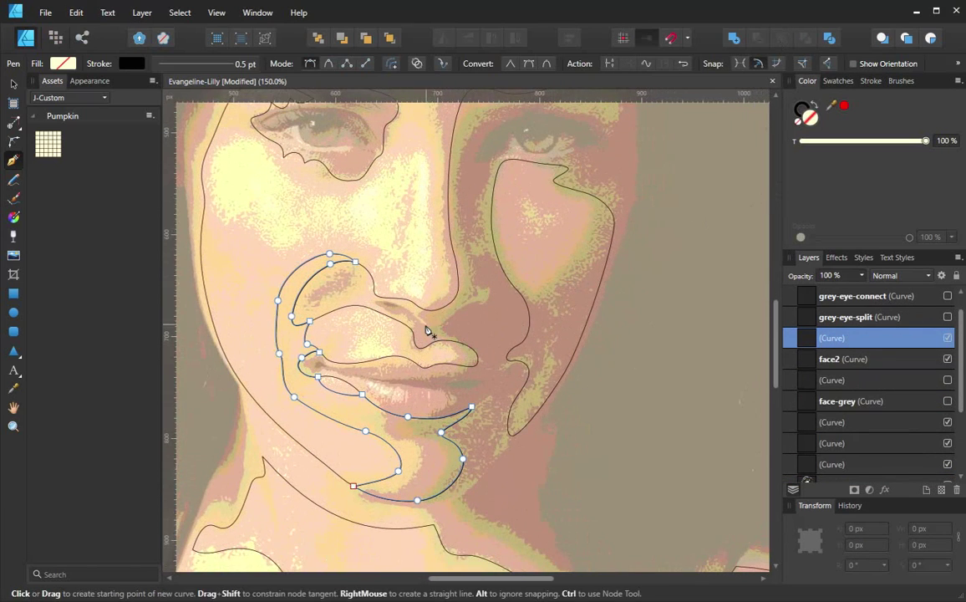
scroll(427, 330, down, 3)
scroll(399, 406, up, 3)
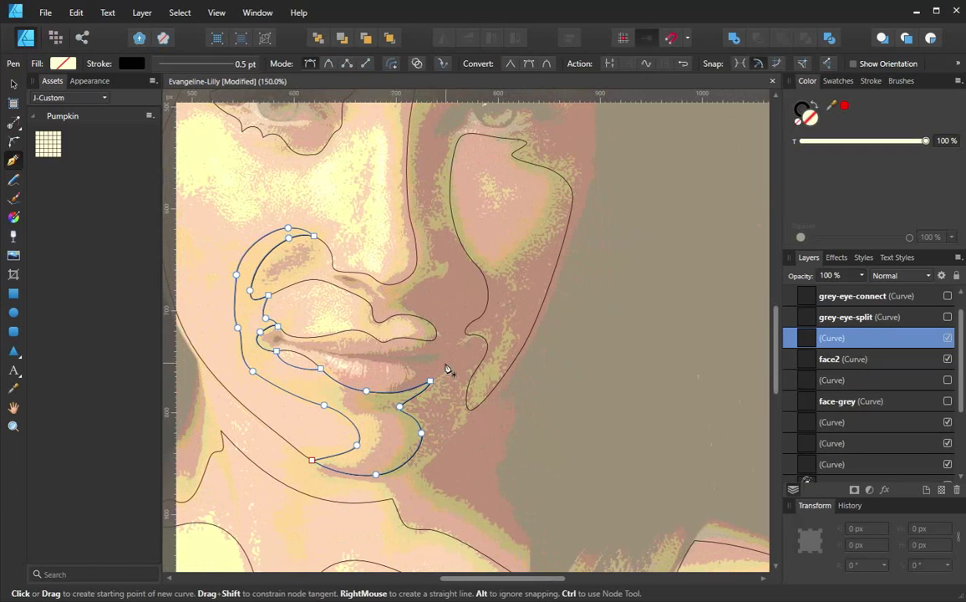
click(871, 361)
drag(419, 275, 495, 294)
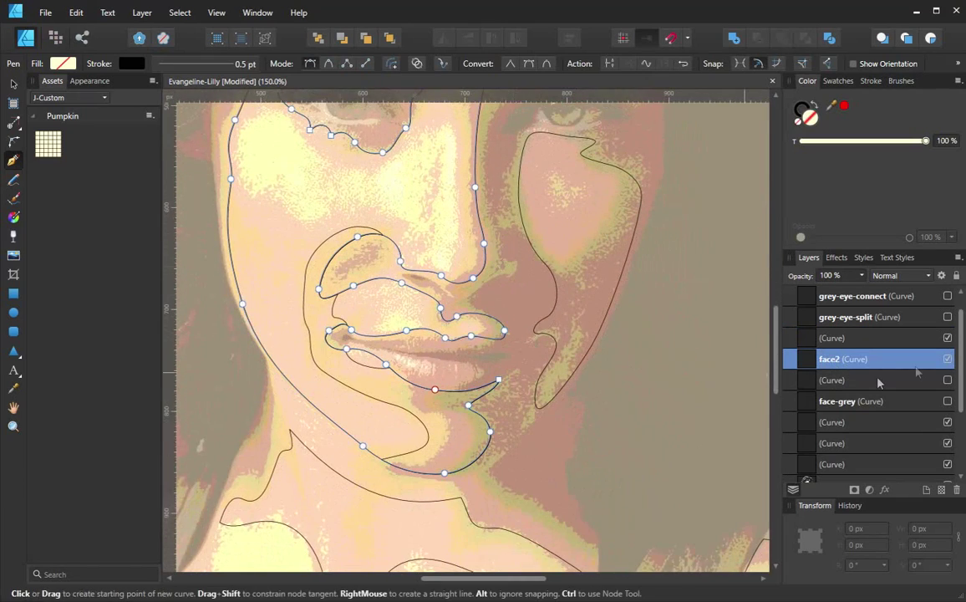
right_click(838, 365)
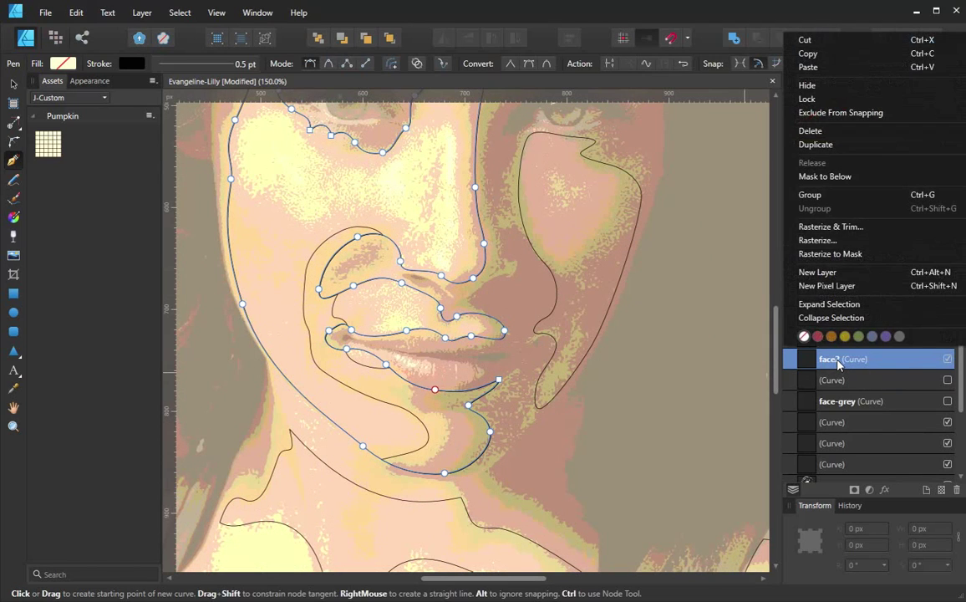
click(838, 146)
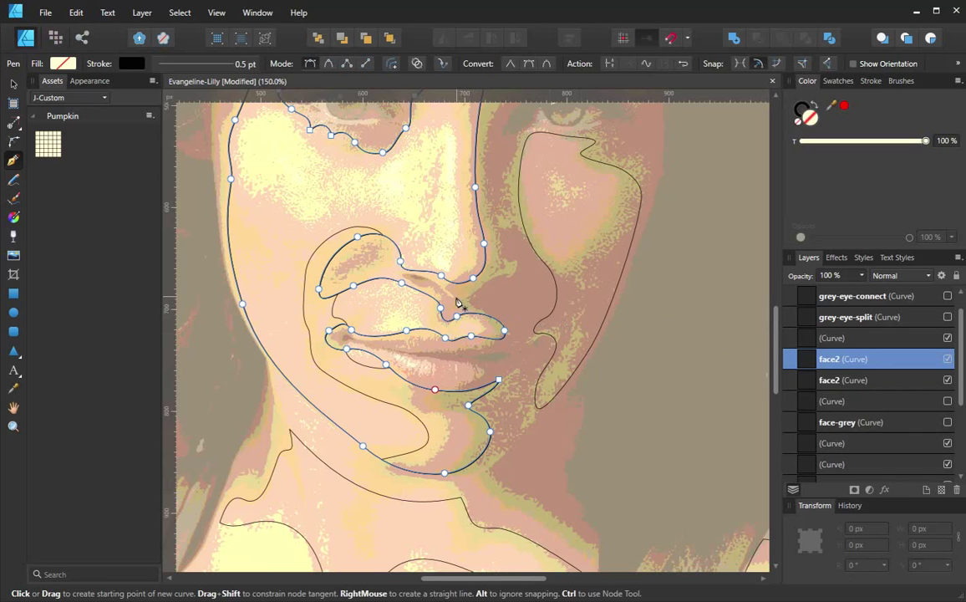
Step: Draw a closed Pen curve around the upper lip's shaded end and intersect it with the face2 copy
drag(466, 307, 474, 320)
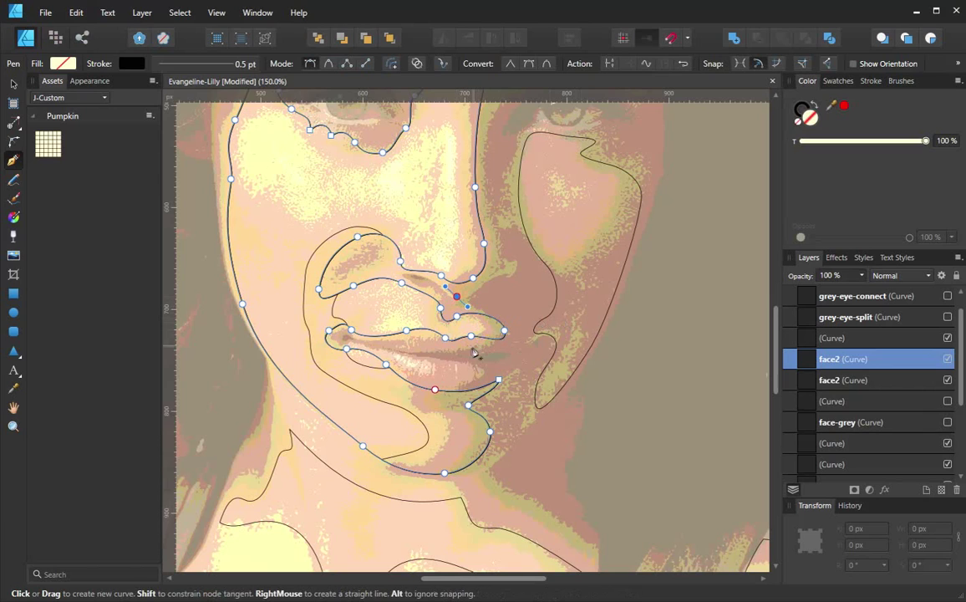
click(468, 349)
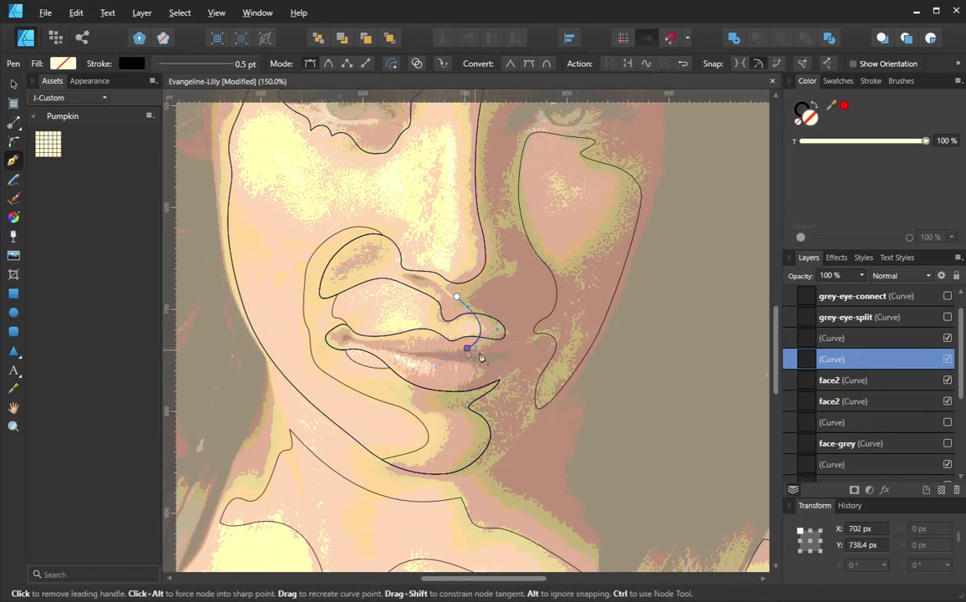
drag(517, 324, 513, 311)
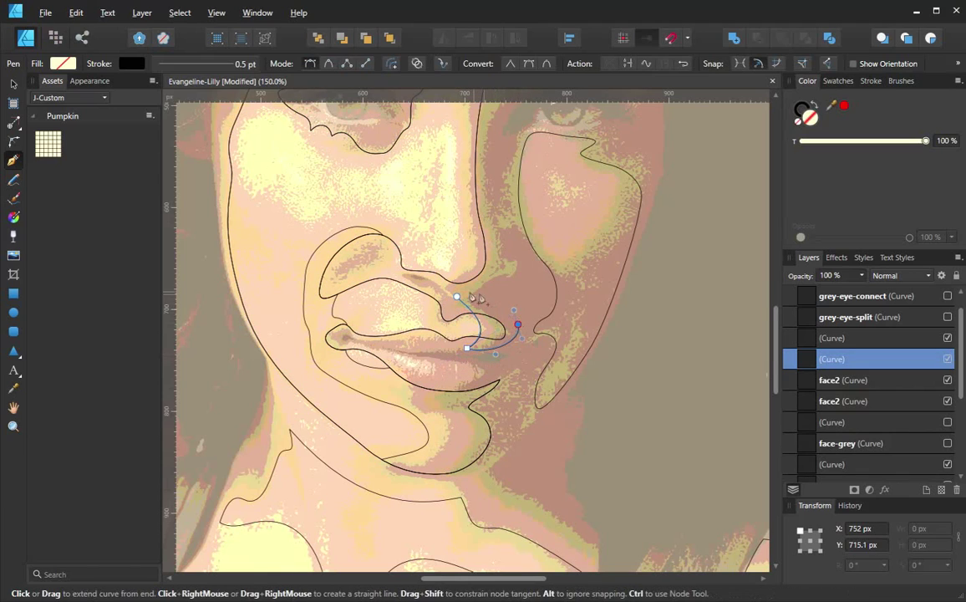
drag(457, 299, 376, 276)
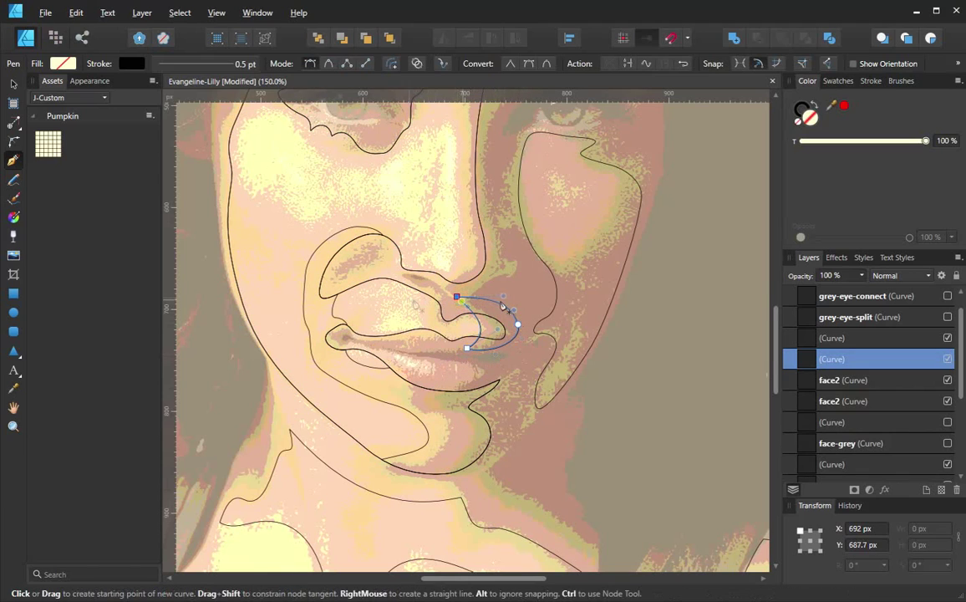
shift+click(874, 384)
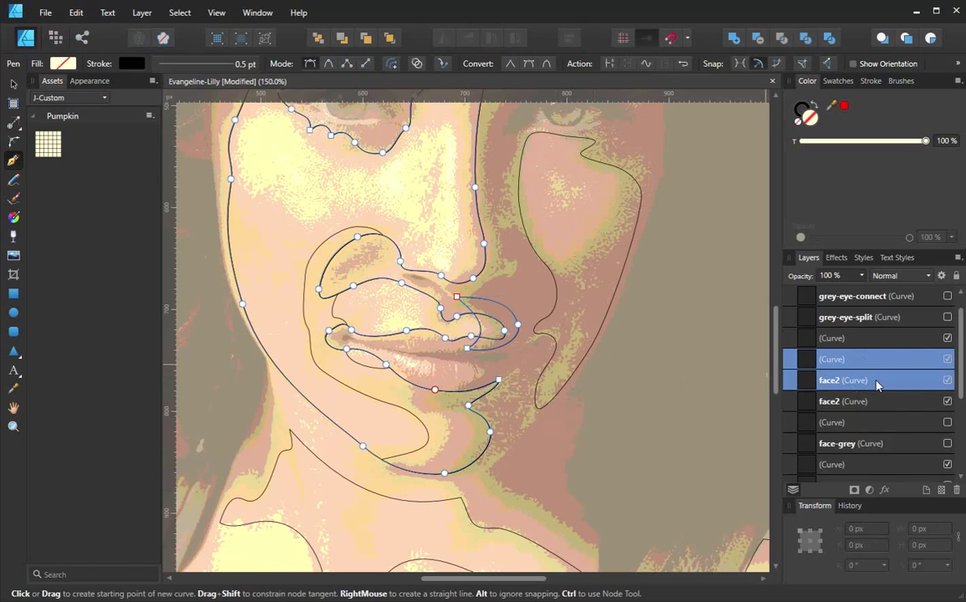
click(781, 38)
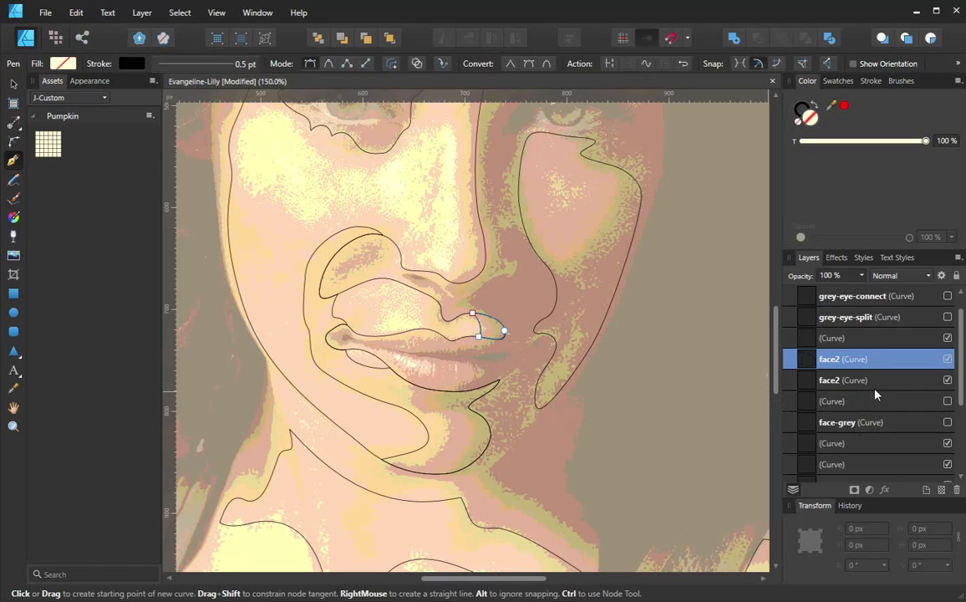
Step: Select the cheek curve and compare its tones by toggling both Background adjustment layers, leaving the upper one shown
scroll(877, 395, up, 1)
click(877, 296)
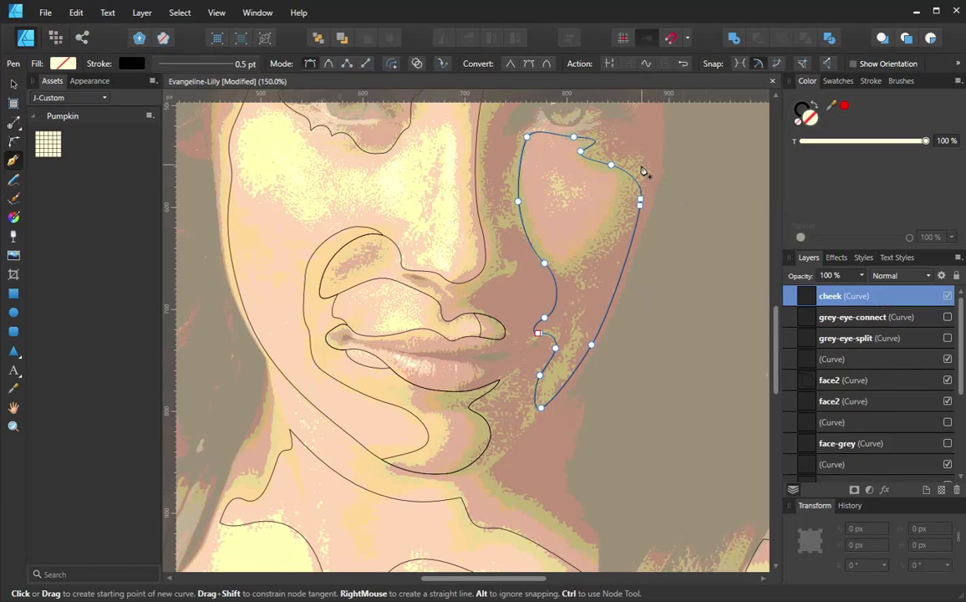
scroll(953, 469, down, 7)
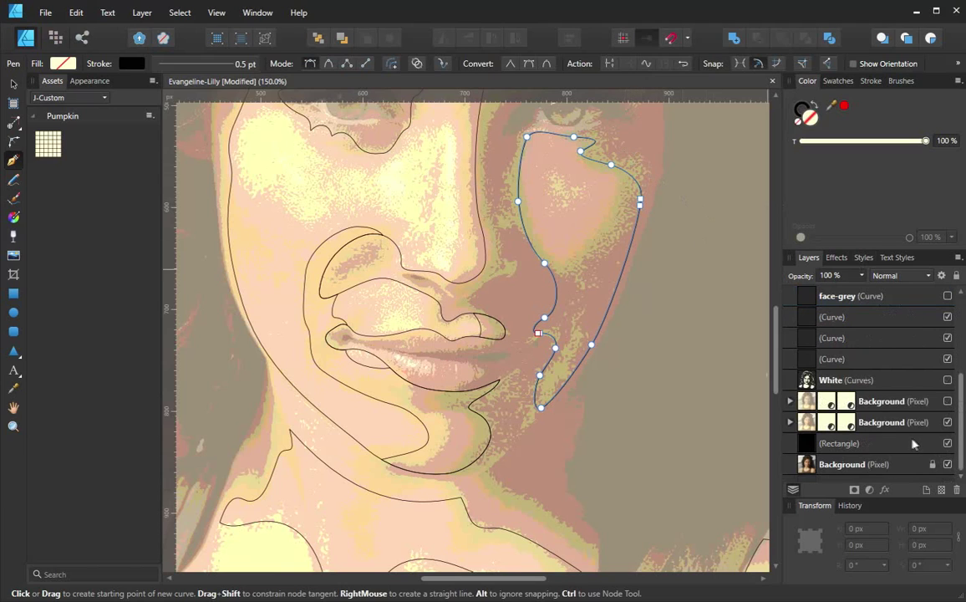
click(948, 422)
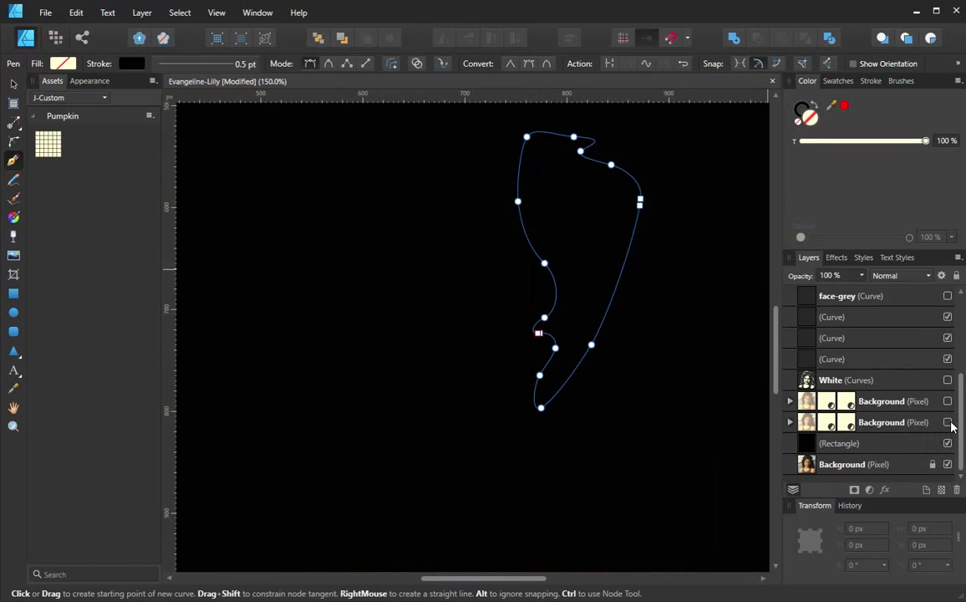
click(948, 423)
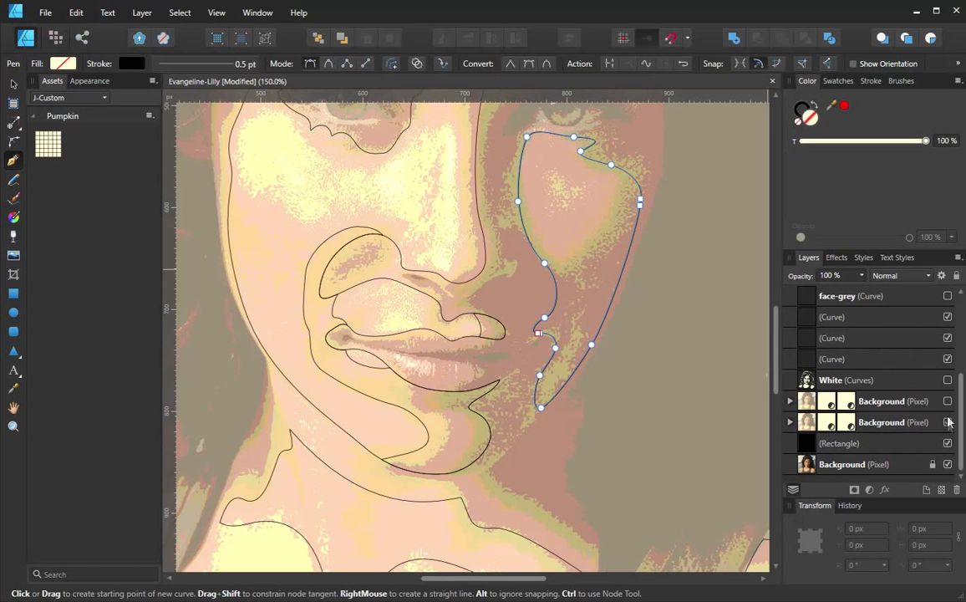
click(948, 402)
click(948, 402)
click(948, 403)
click(948, 402)
click(948, 402)
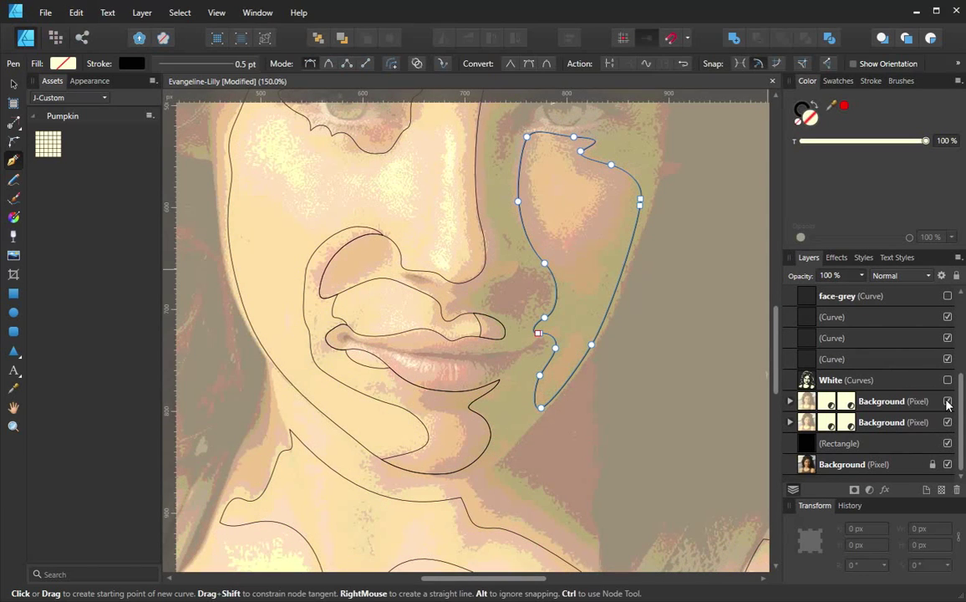
Step: Draw a closed Pen curve around the cheek's lower and outer shade, from beneath the eye past the mouth and back outside the cheek
click(626, 150)
drag(614, 239, 599, 264)
drag(522, 247, 523, 268)
drag(524, 323, 589, 339)
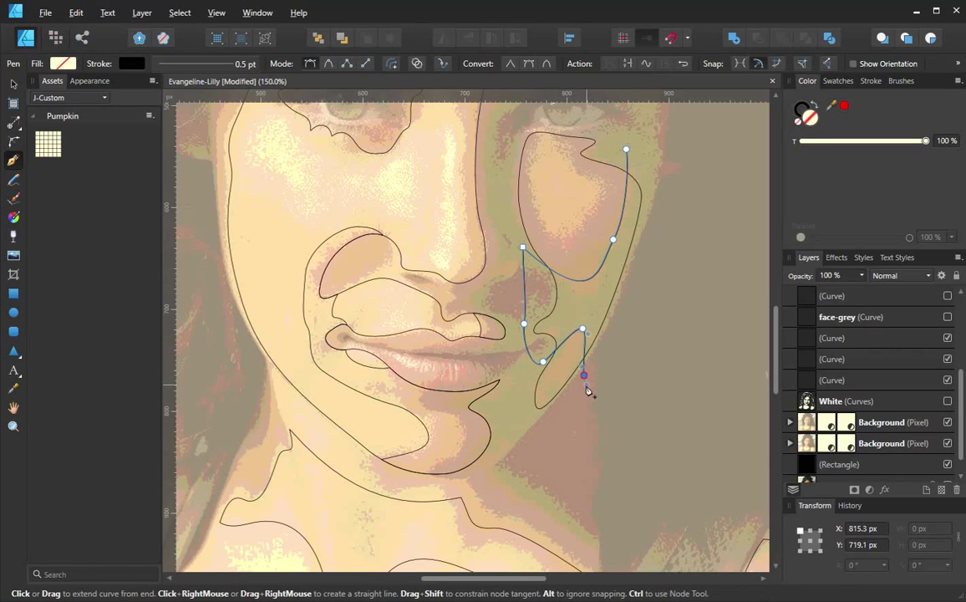
click(583, 375)
drag(584, 376, 618, 362)
drag(627, 149, 558, 132)
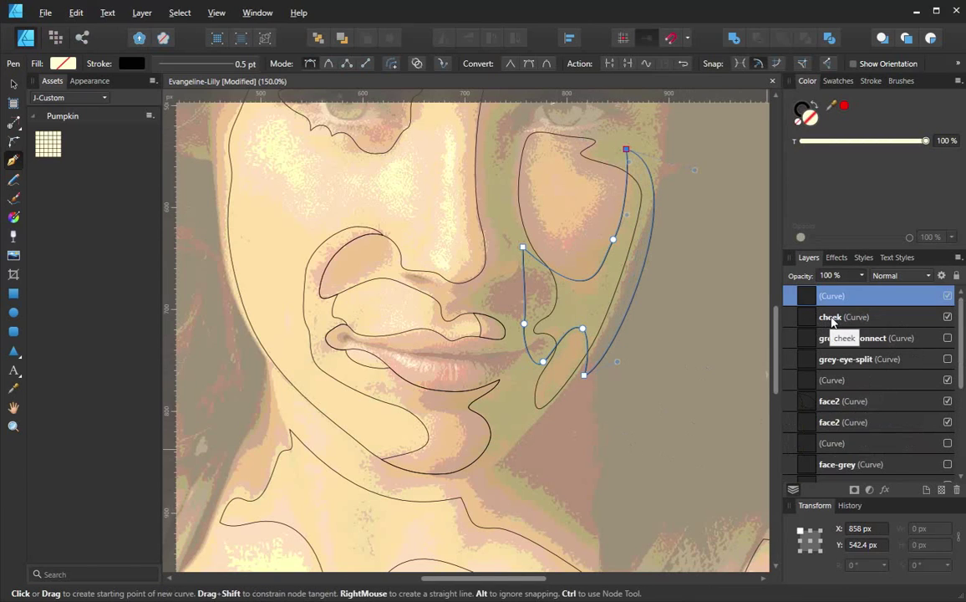
Step: Duplicate the cheek outline and intersect the copy with the new shade curve
right_click(833, 321)
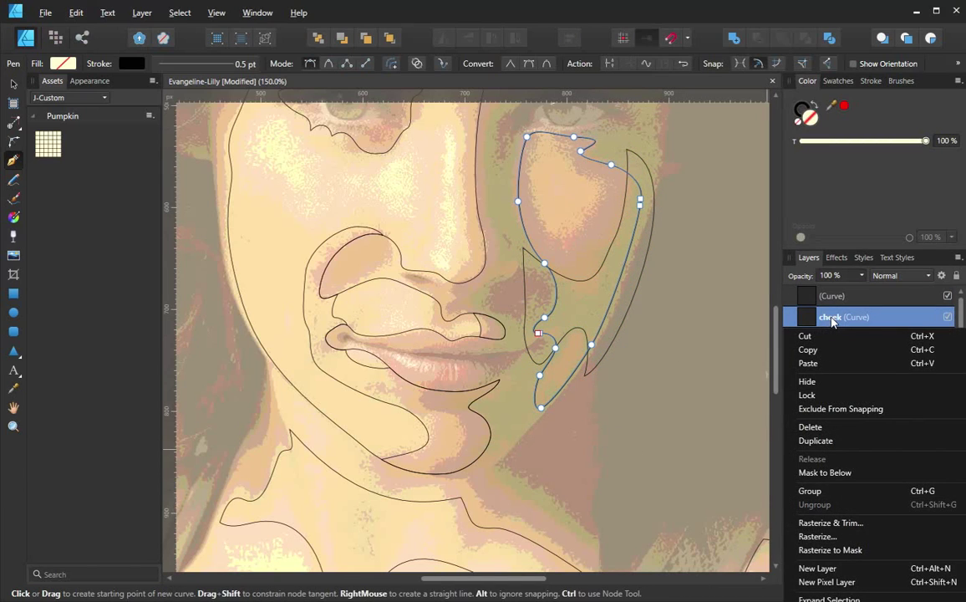
click(815, 440)
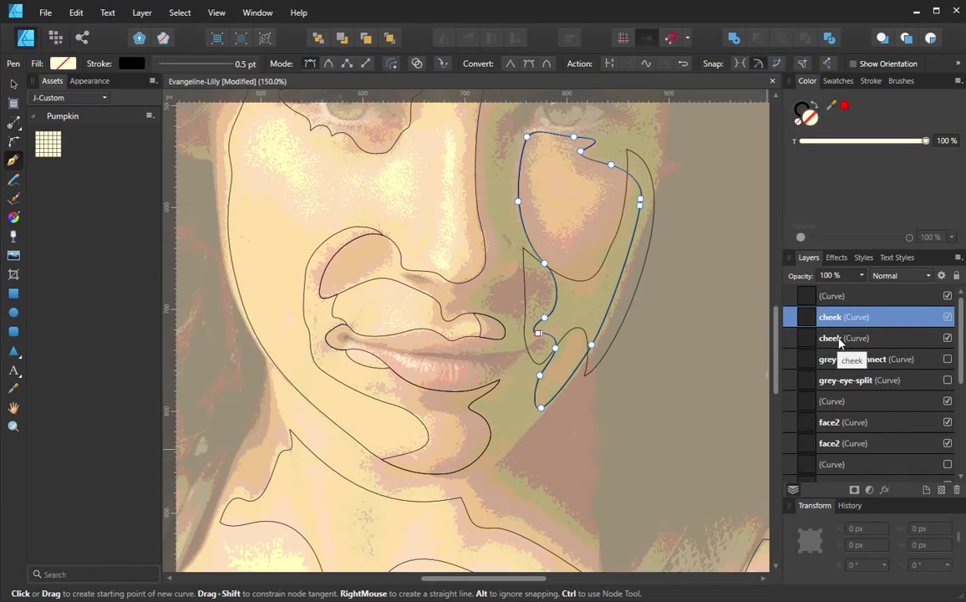
shift+click(847, 298)
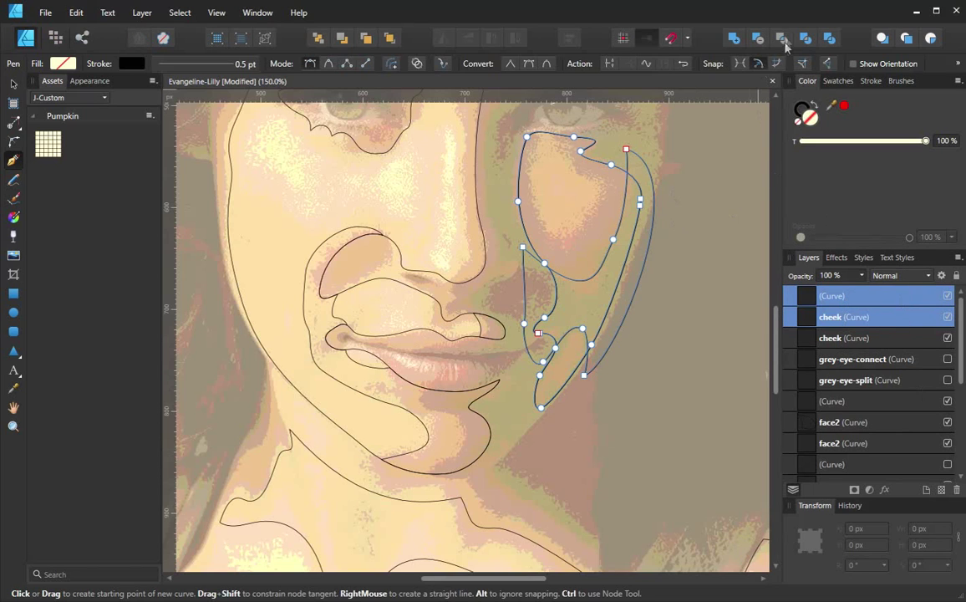
click(782, 38)
Step: Stack the full face2 and cheek outlines above the intersected cheek shade, and hide both outlines
scroll(615, 369, down, 4)
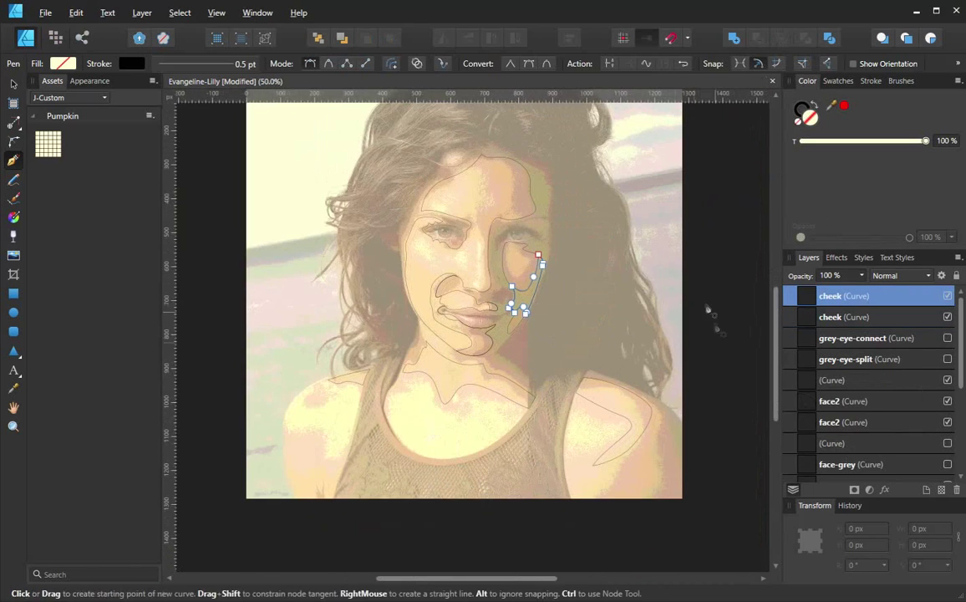
click(830, 401)
drag(830, 422, 823, 316)
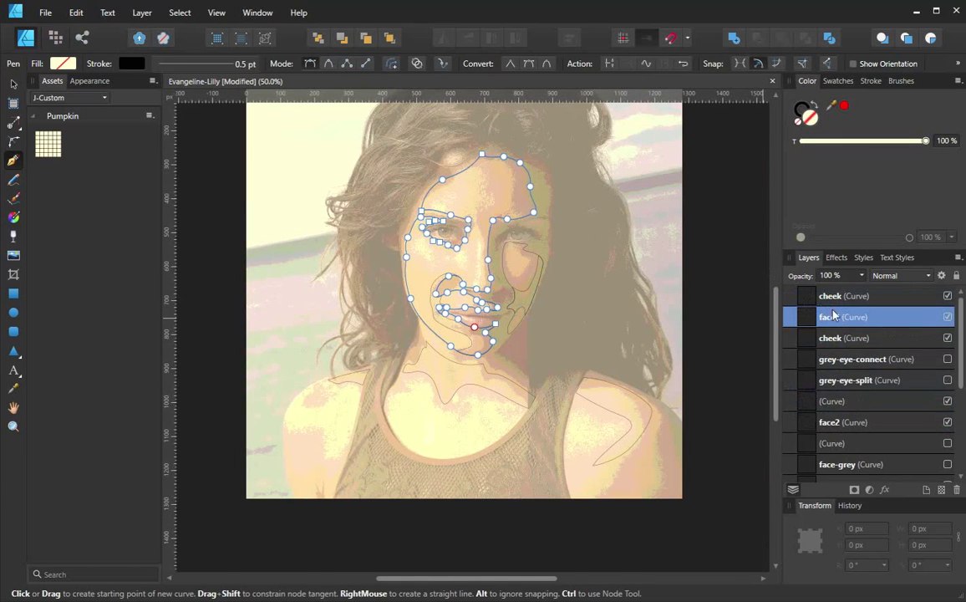
click(832, 341)
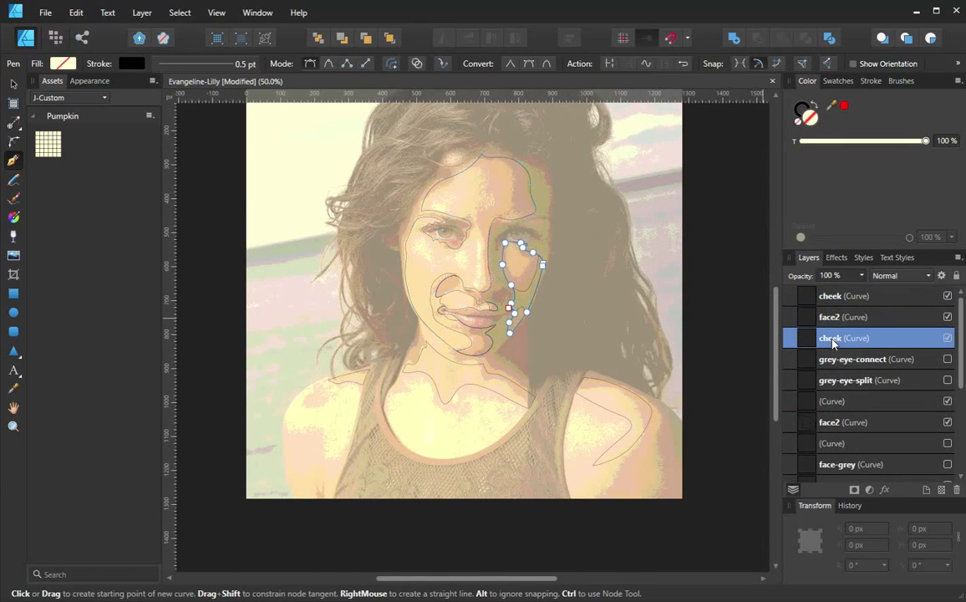
click(835, 296)
drag(837, 299, 834, 346)
click(832, 319)
click(831, 297)
click(828, 318)
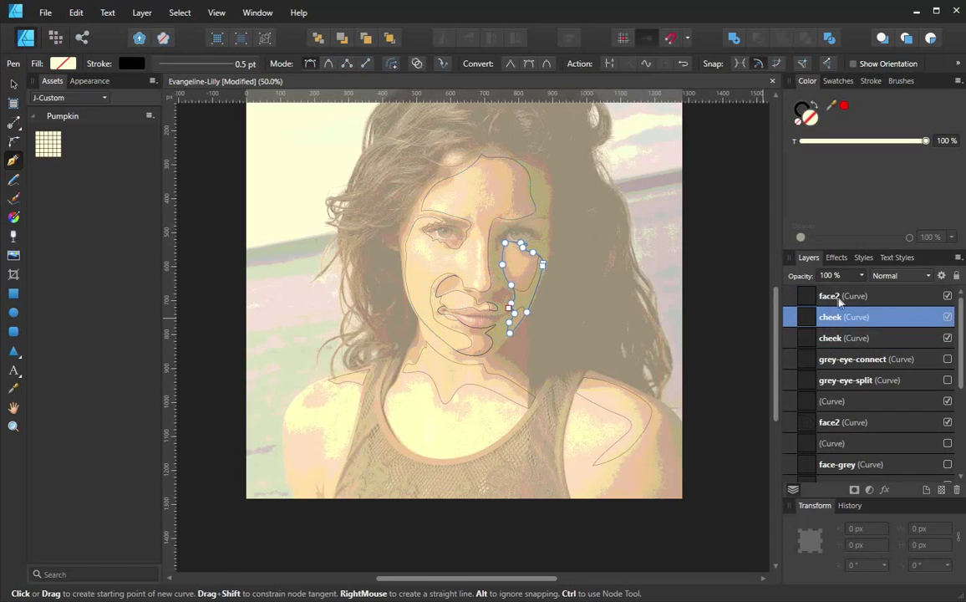
click(948, 317)
click(831, 339)
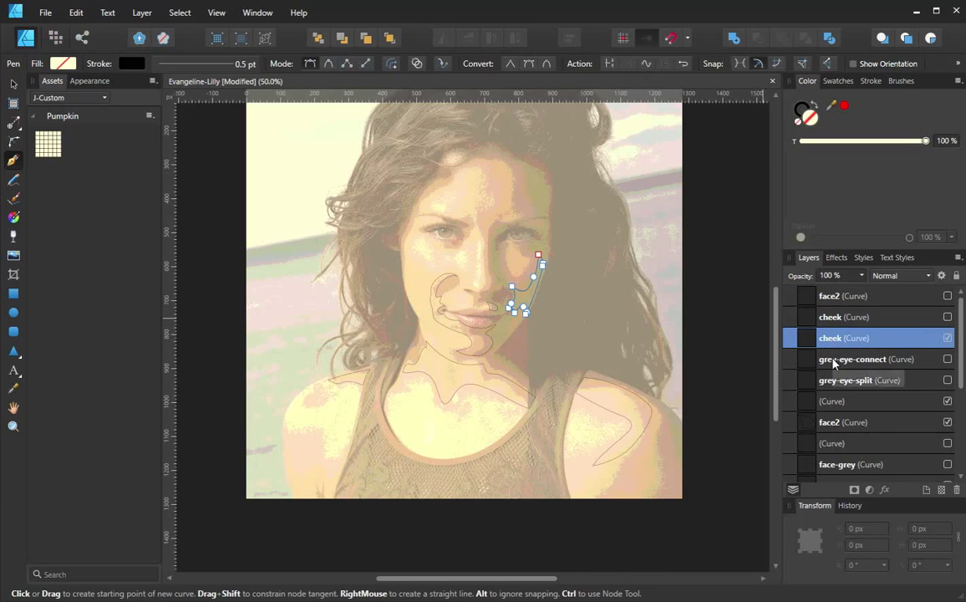
Step: Move the grey-eye-connect curve above the intersected cheek shade, next to the hidden outlines
click(833, 361)
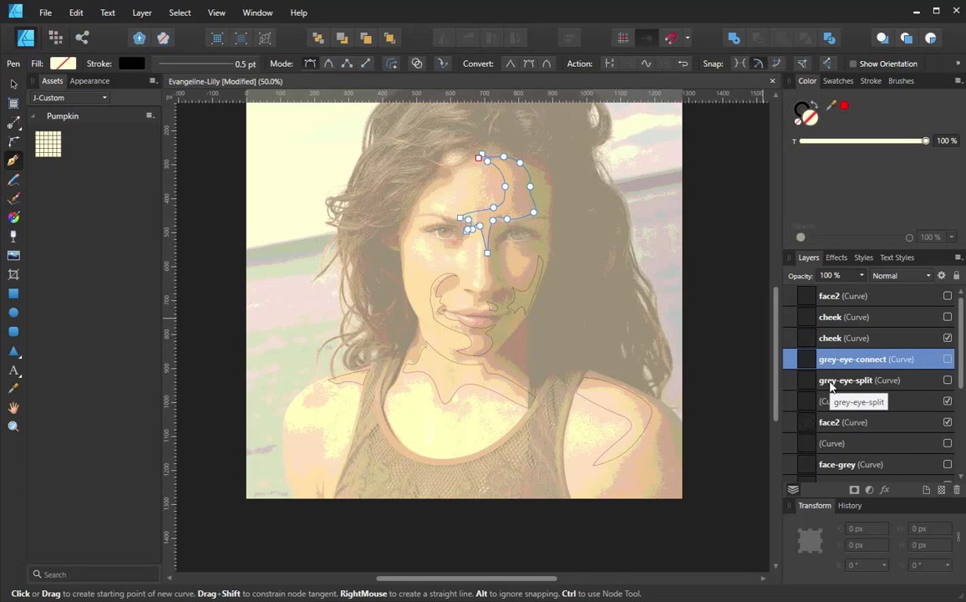
click(831, 385)
click(846, 362)
click(853, 362)
drag(813, 359, 811, 329)
Step: Examine the curve layers one by one, from the cheek outline down to the neck and shoulder curves, to identify each shape
click(825, 317)
click(826, 338)
click(834, 360)
click(834, 381)
click(834, 402)
click(840, 422)
click(836, 443)
click(838, 463)
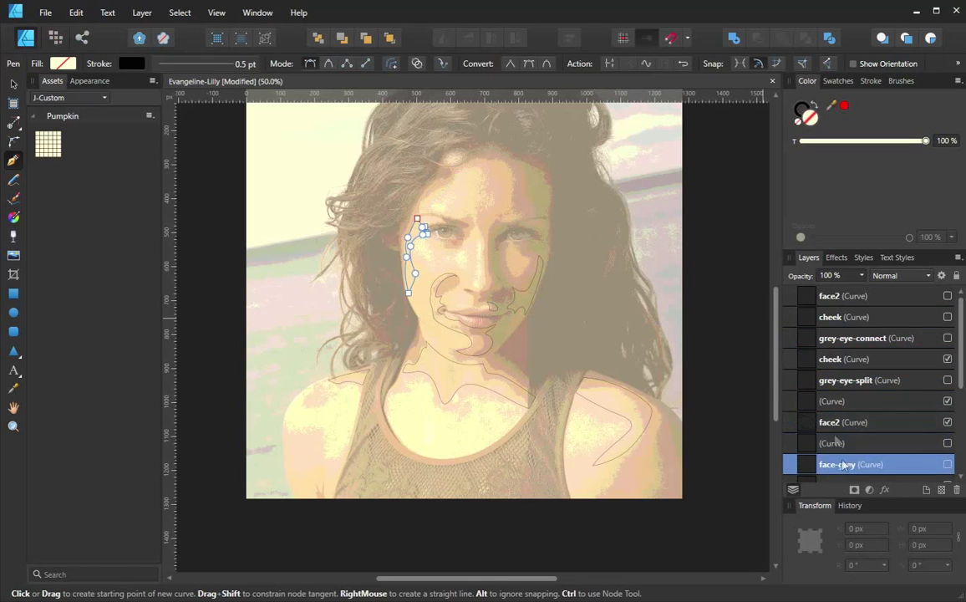
scroll(840, 464, down, 3)
click(843, 359)
click(844, 381)
Step: Merge all curves from the intersected cheek shade down to the lowest shoulder curve with Add, and name the result grey
click(843, 401)
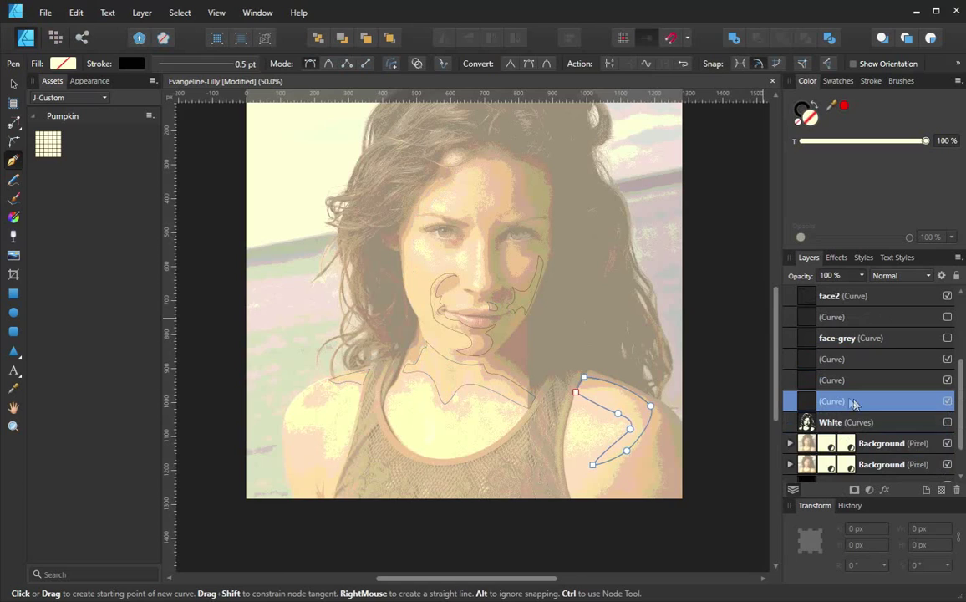
scroll(849, 402, up, 3)
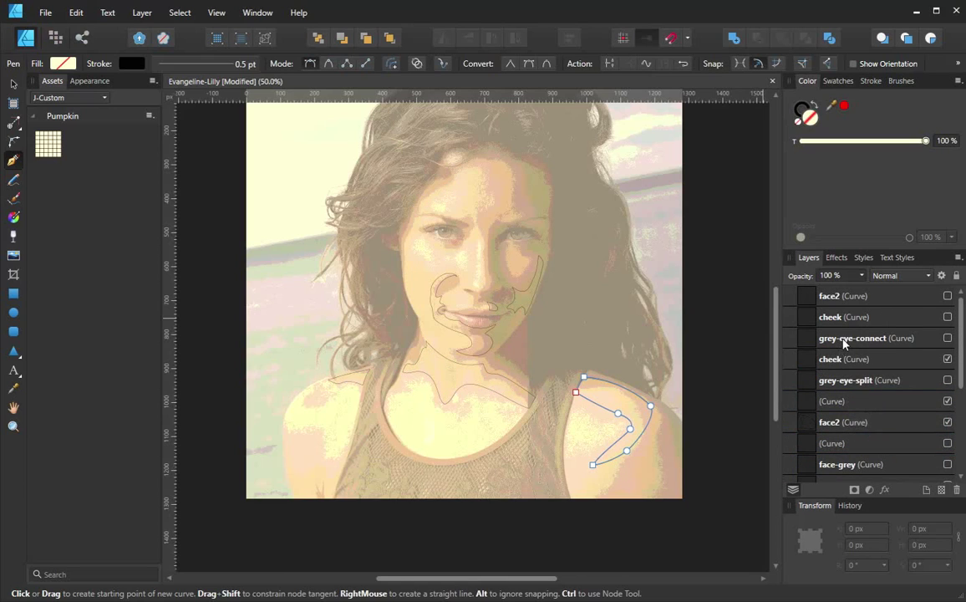
shift+click(830, 365)
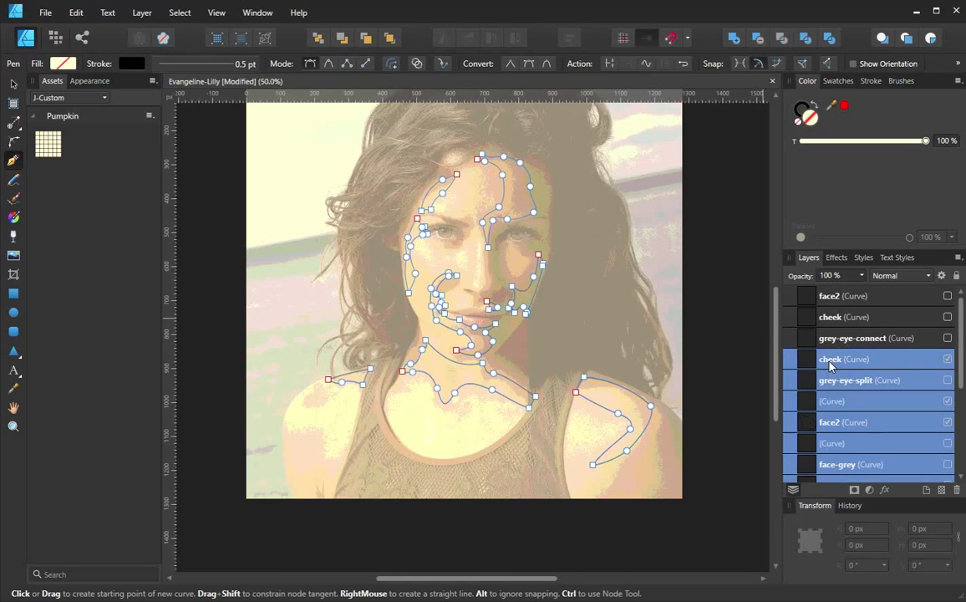
click(734, 43)
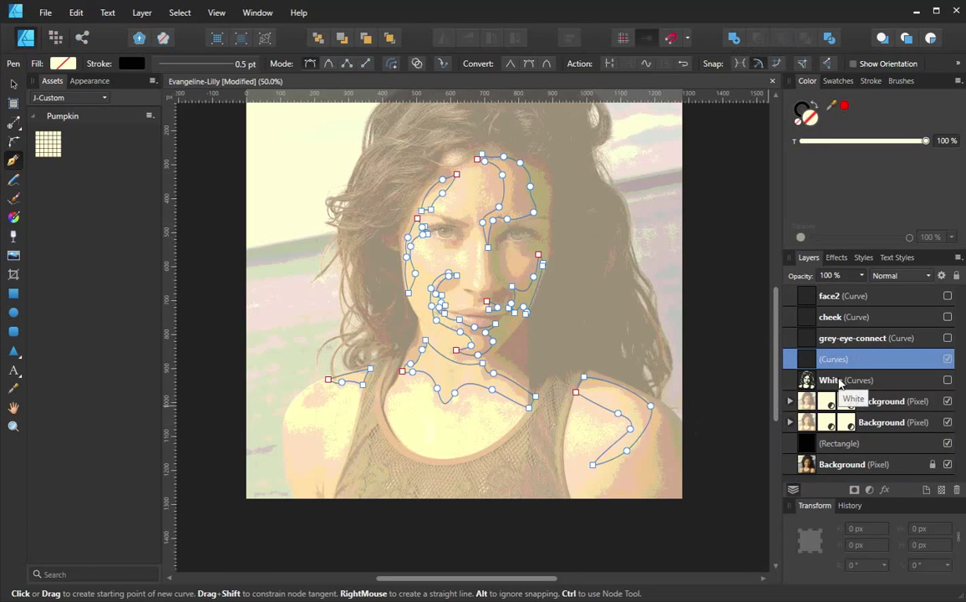
double_click(835, 360)
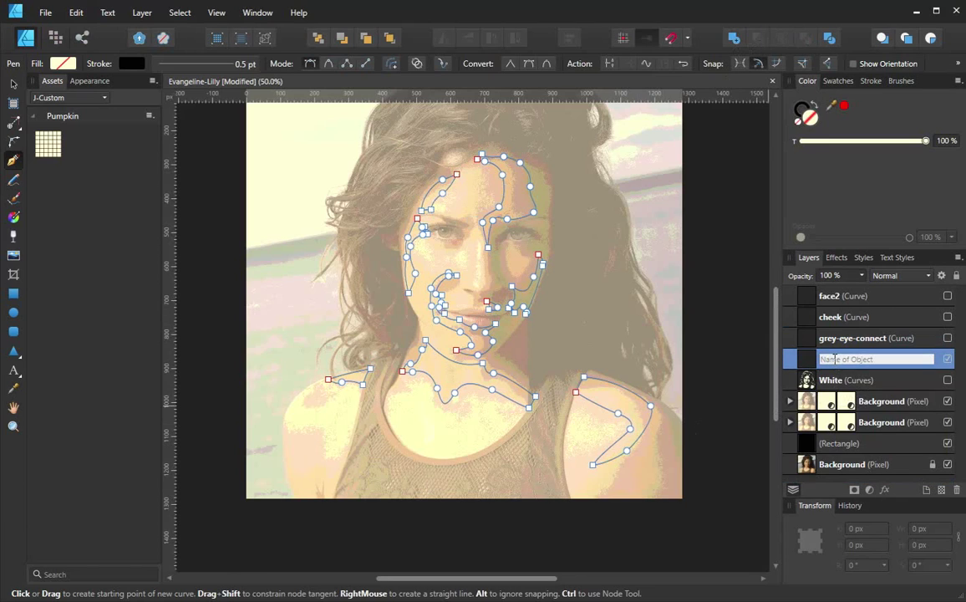
text(grey)
key(Return)
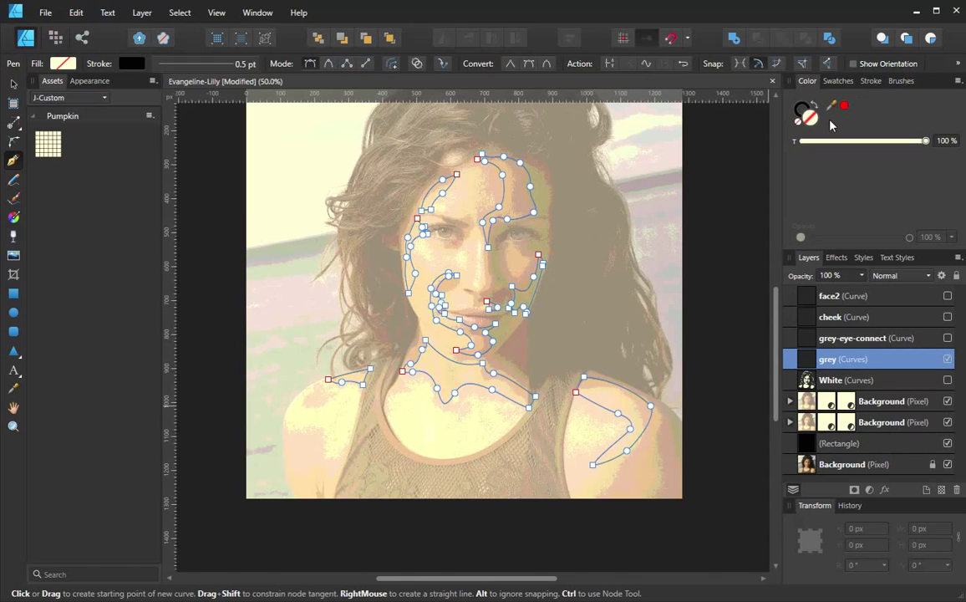
Step: Remove the stroke from the grey object and fill it with a mid-grey swatch from the Grays palette
click(800, 120)
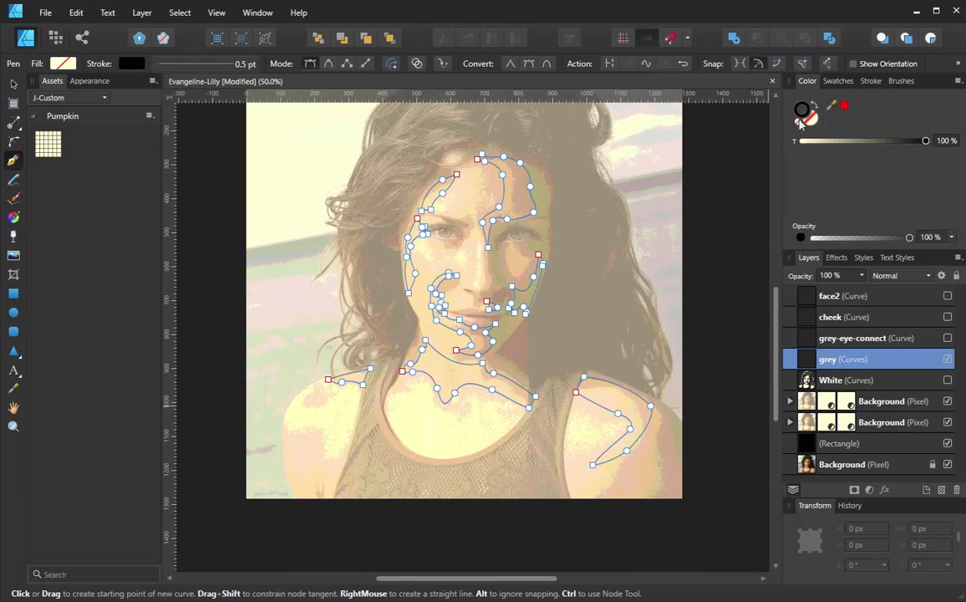
click(799, 124)
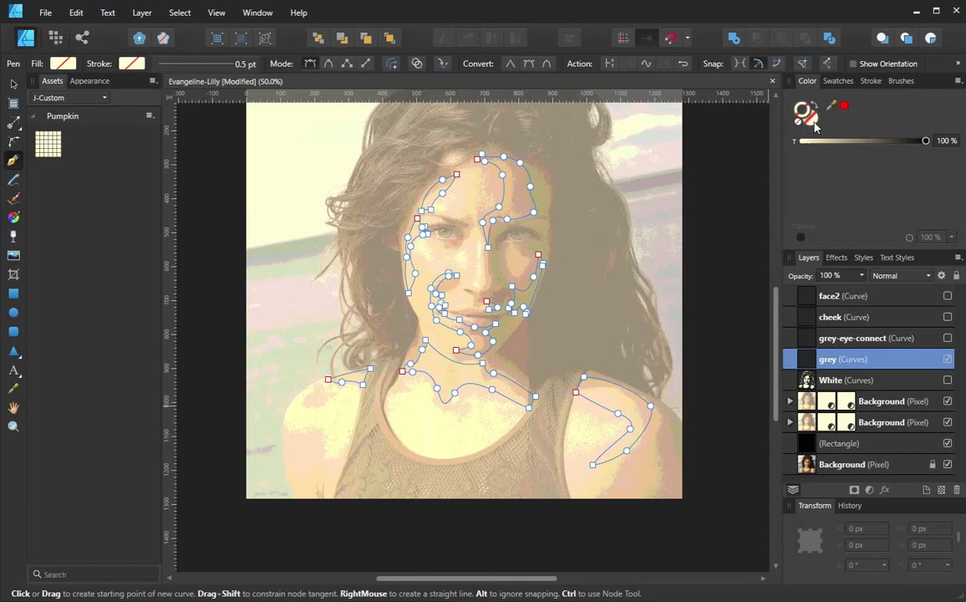
click(812, 123)
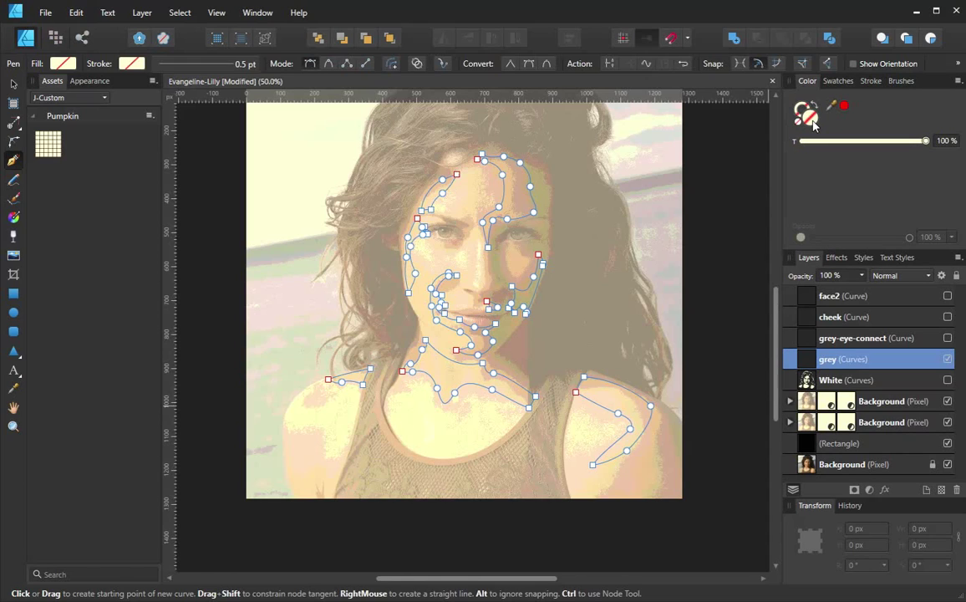
click(838, 81)
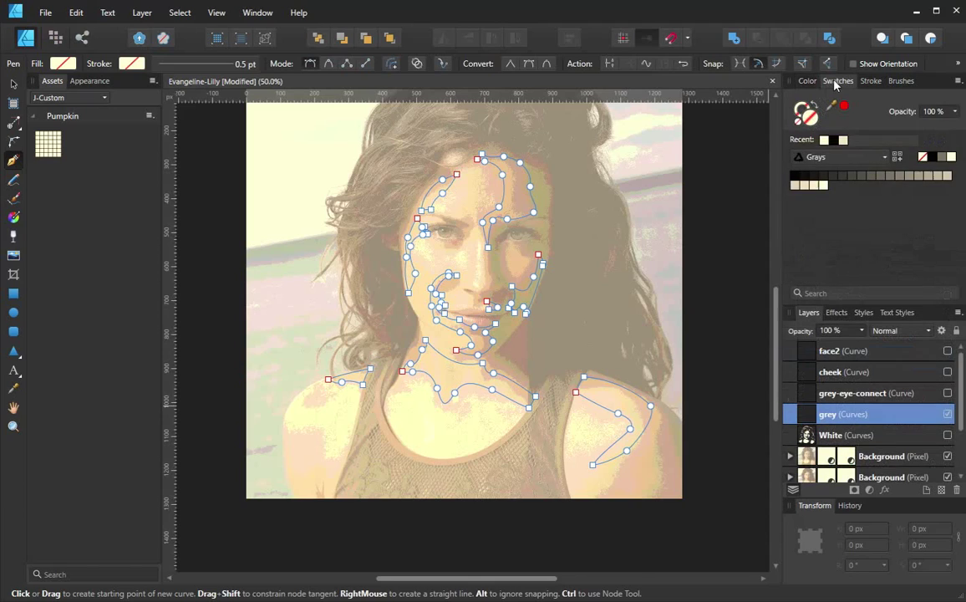
click(919, 180)
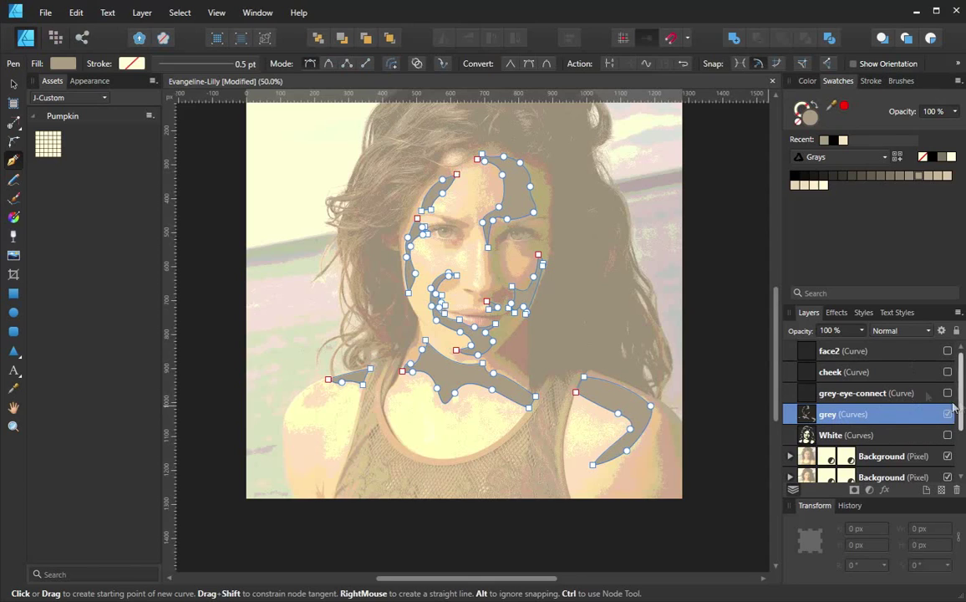
Step: Show the White object and hide both posterized Background layers to display the artwork over the black rectangle
click(832, 435)
click(947, 436)
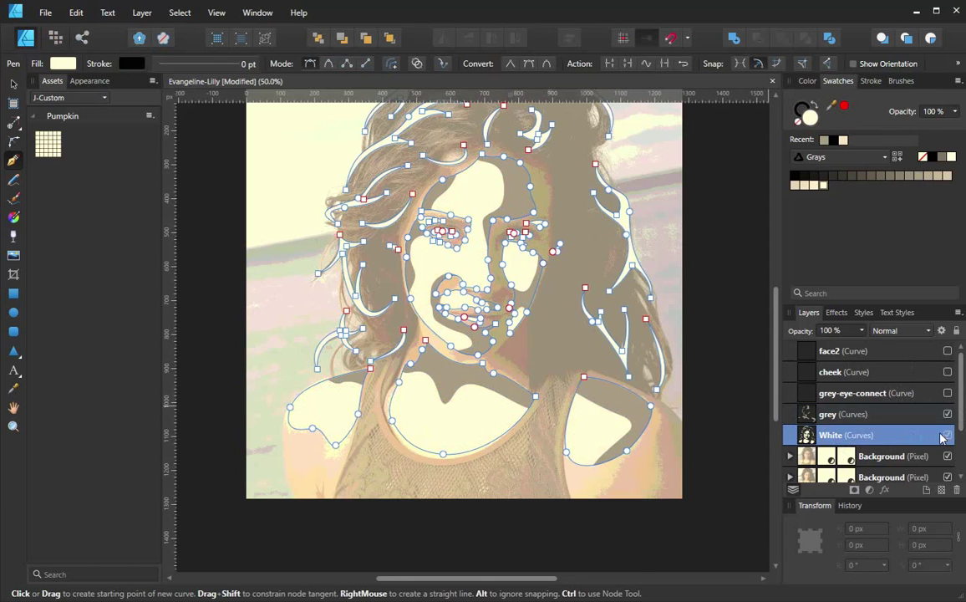
ctrl+click(666, 458)
scroll(910, 462, down, 2)
click(947, 393)
click(947, 414)
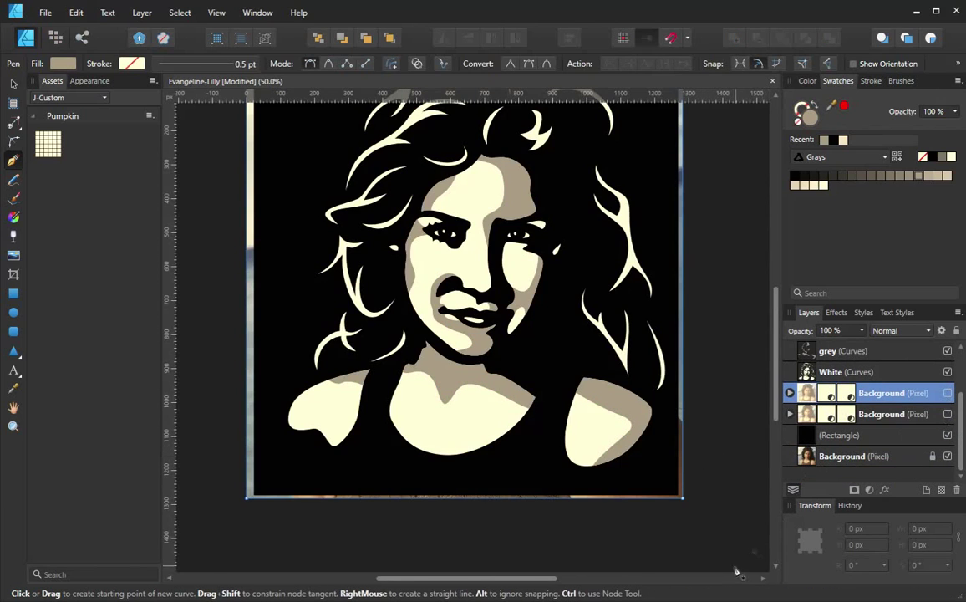
key(space)
drag(578, 363, 565, 407)
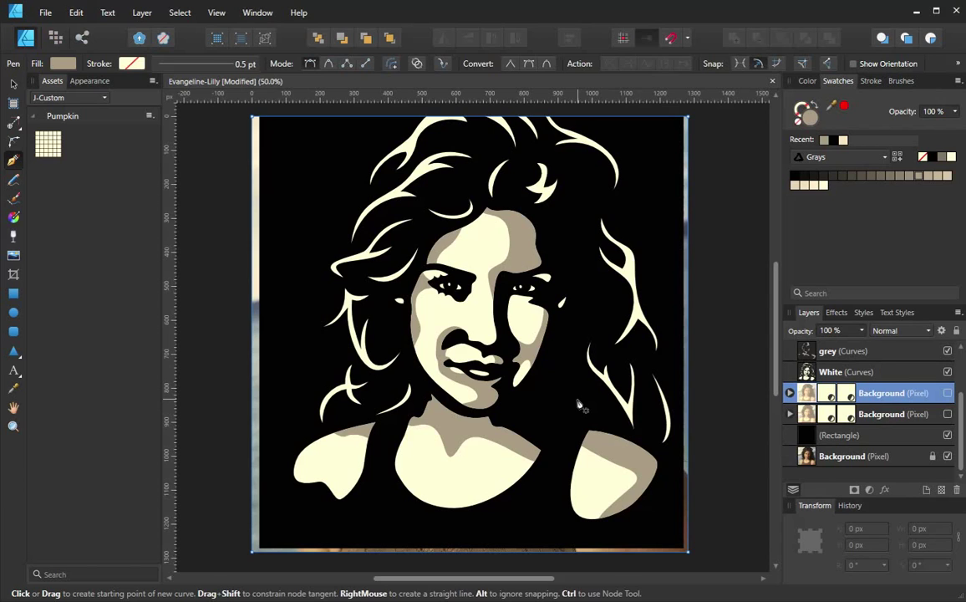
Step: Examine the grey, White, face2 and cheek layers one by one to compare their shapes on the portrait
click(831, 351)
shift+click(828, 373)
click(830, 372)
click(830, 352)
click(830, 373)
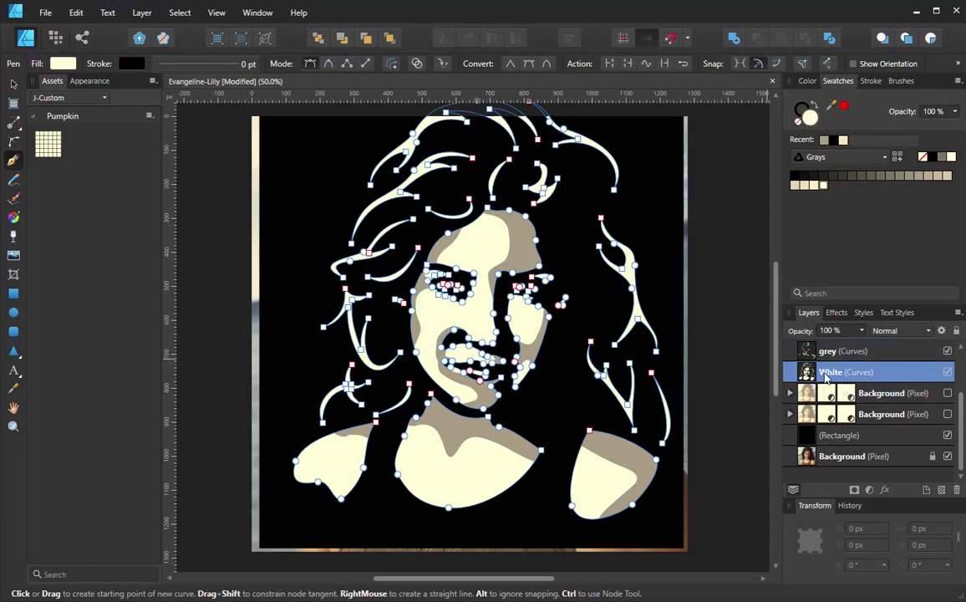
scroll(827, 373, up, 3)
click(843, 351)
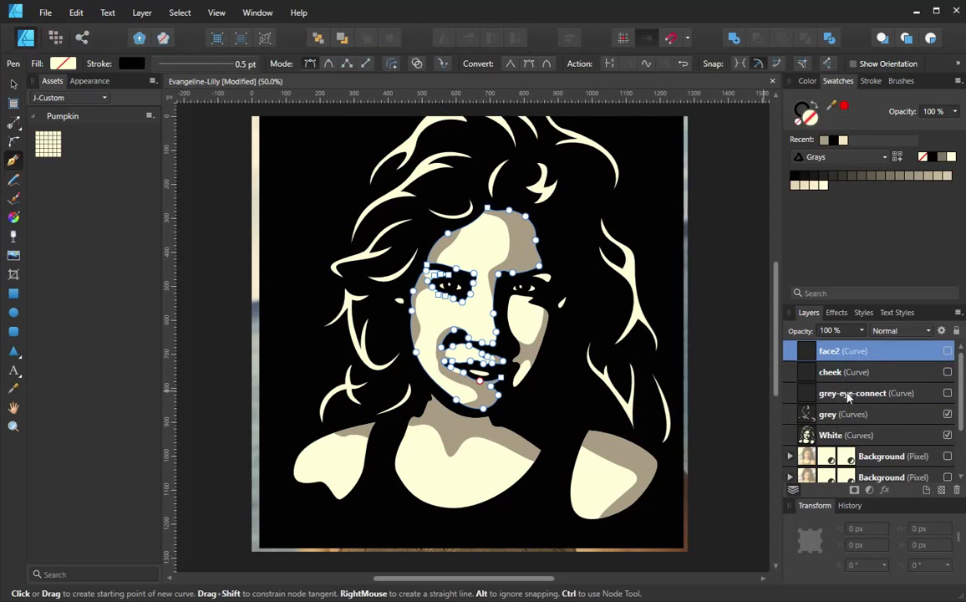
click(830, 372)
click(830, 351)
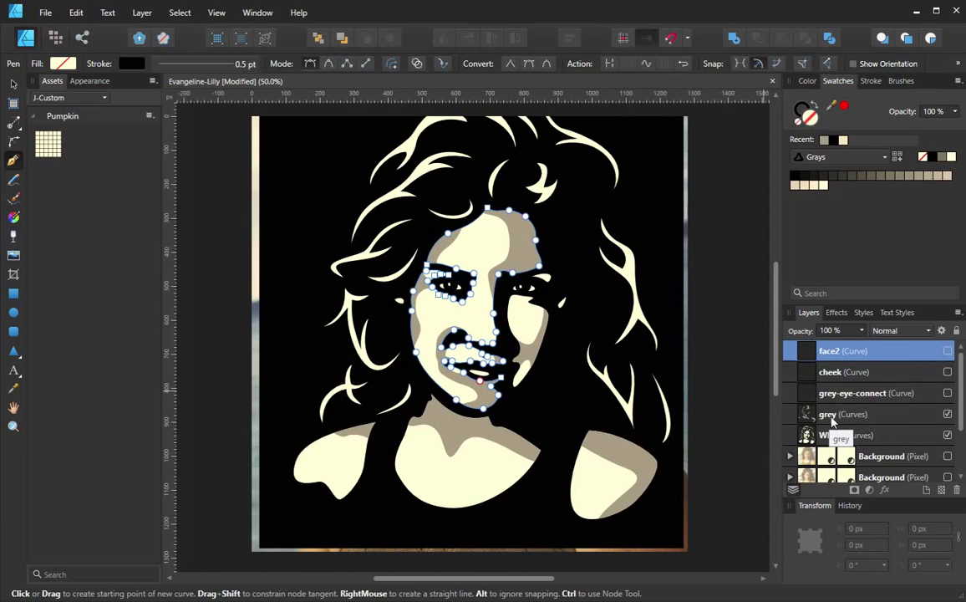
Step: Duplicate the grey object and split the copy into separate curves with Divide
click(829, 415)
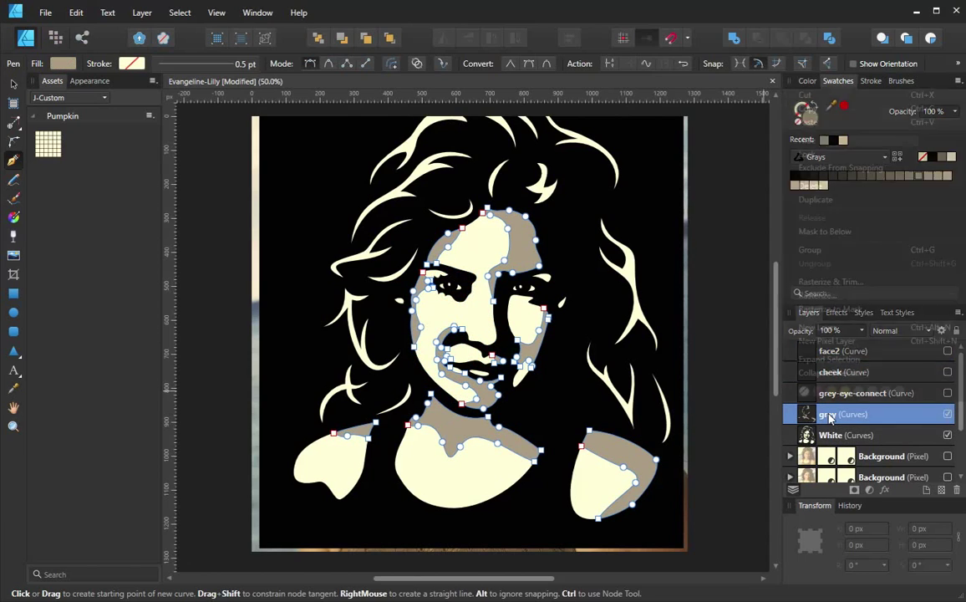
right_click(829, 416)
click(818, 202)
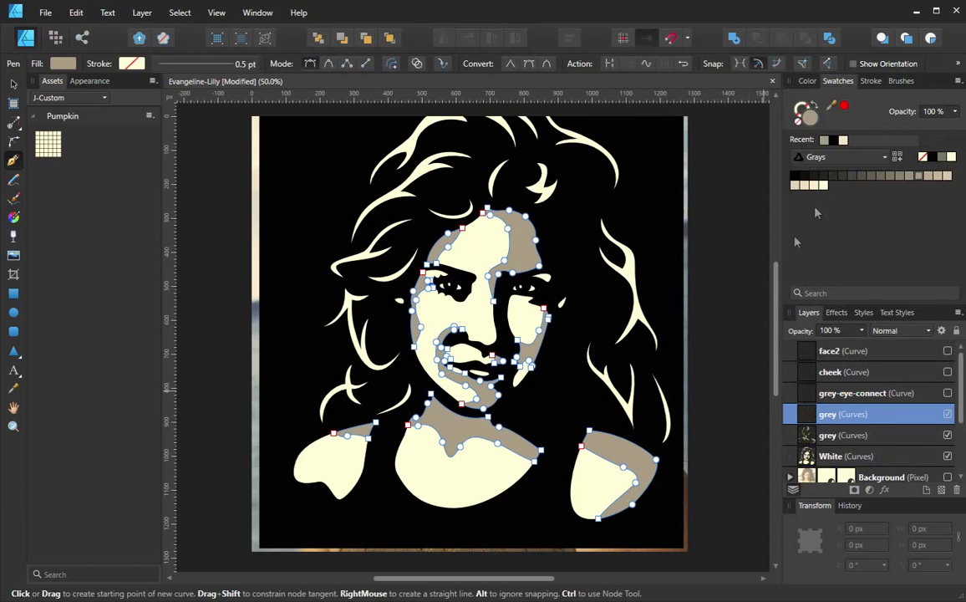
right_click(830, 415)
click(831, 70)
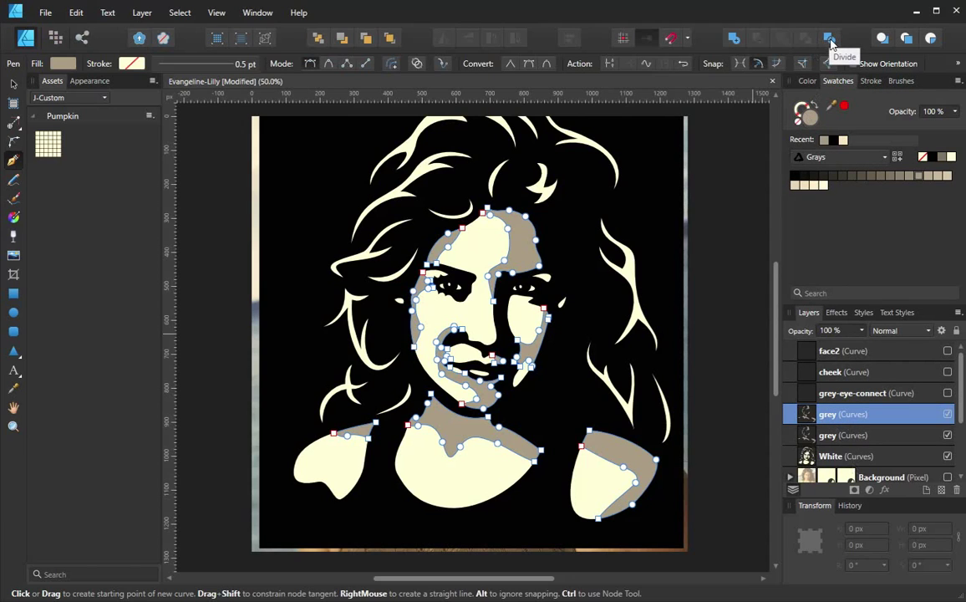
click(831, 39)
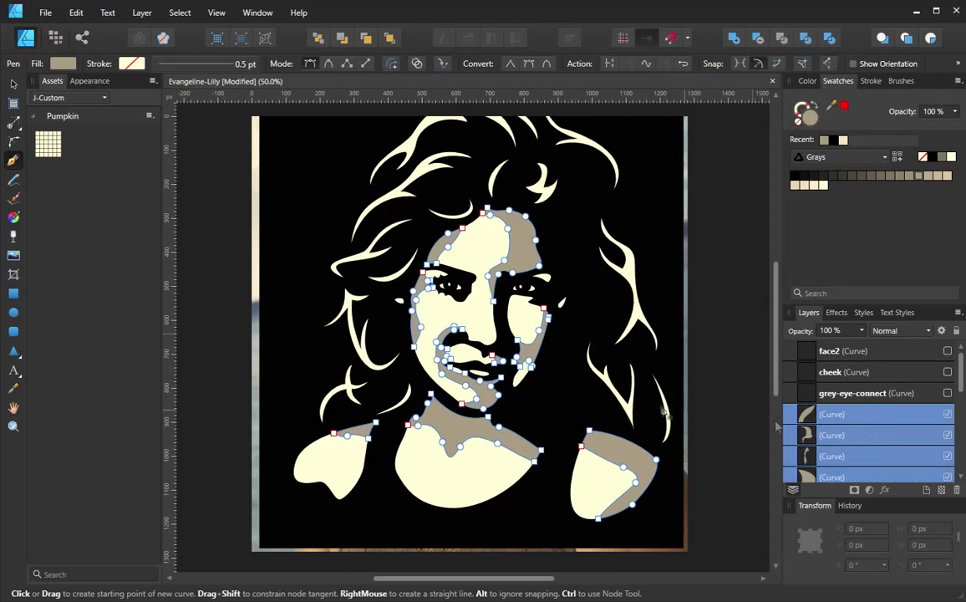
Step: Hide the original grey and White objects and show the upper posterized Background layer beneath the divided curves
scroll(836, 418, down, 5)
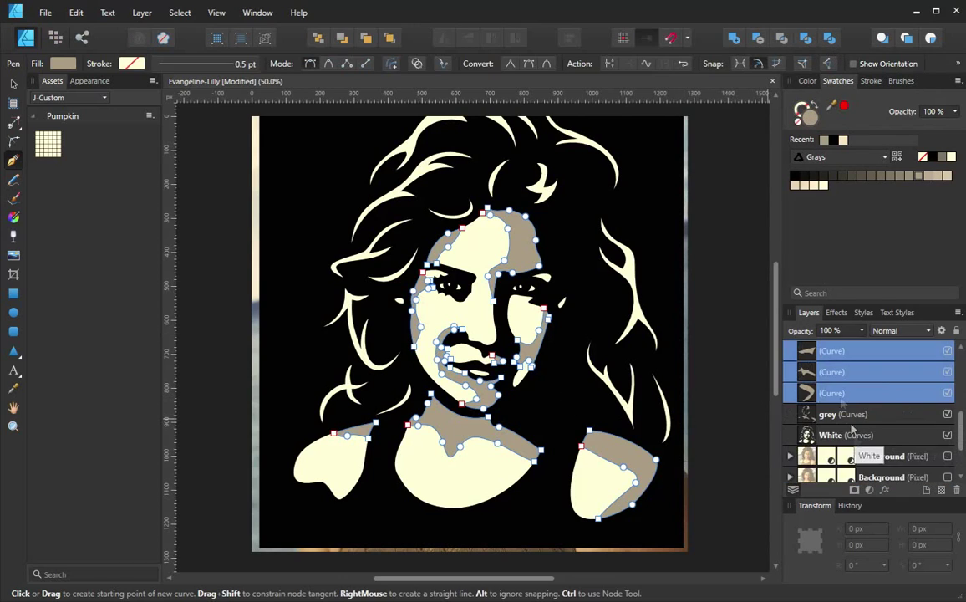
click(948, 415)
click(948, 436)
click(948, 456)
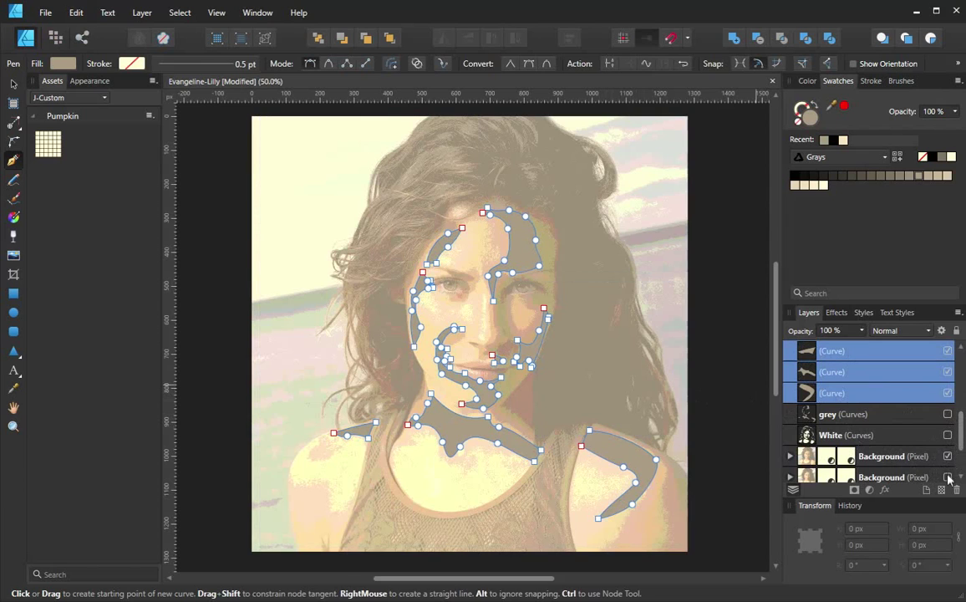
scroll(949, 476, down, 1)
Step: Give the divided curves no fill and a black 0.5 pt stroke, and deselect them
key(slash)
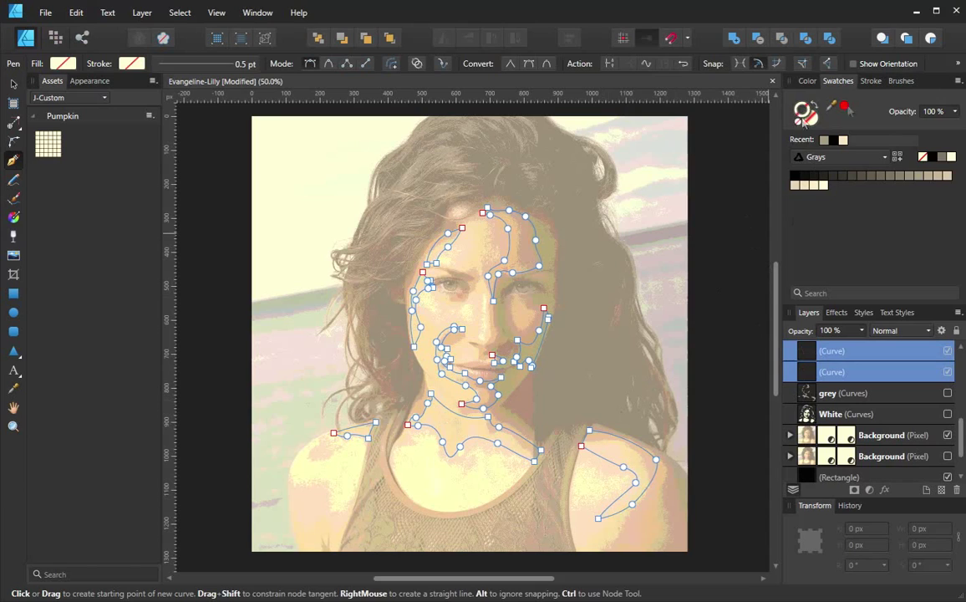
click(871, 80)
click(935, 123)
key(Return)
ctrl+click(565, 464)
Step: Examine the lowest divided curves one by one to identify the neck and shoulder shapes
click(850, 368)
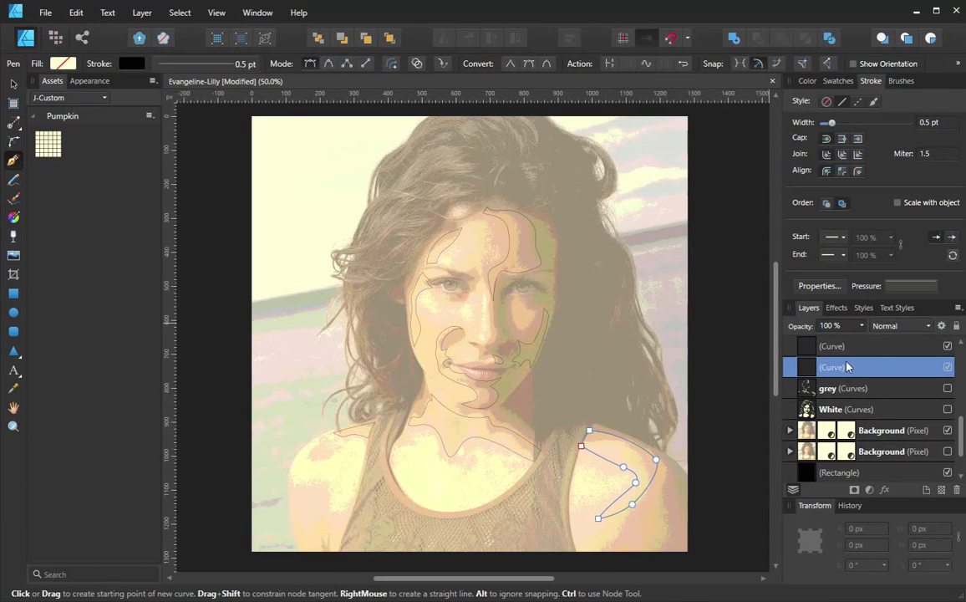
scroll(851, 368, up, 3)
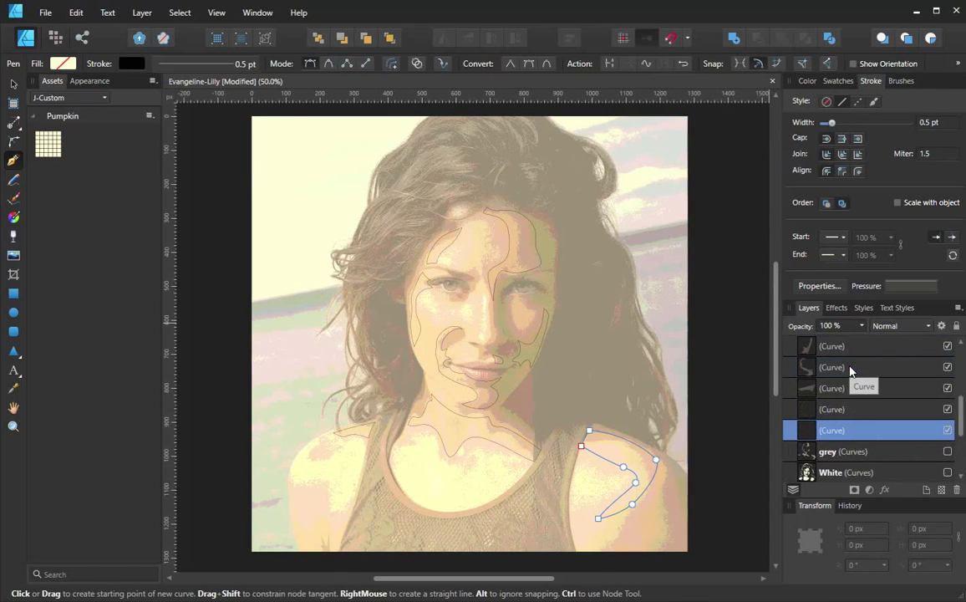
click(863, 410)
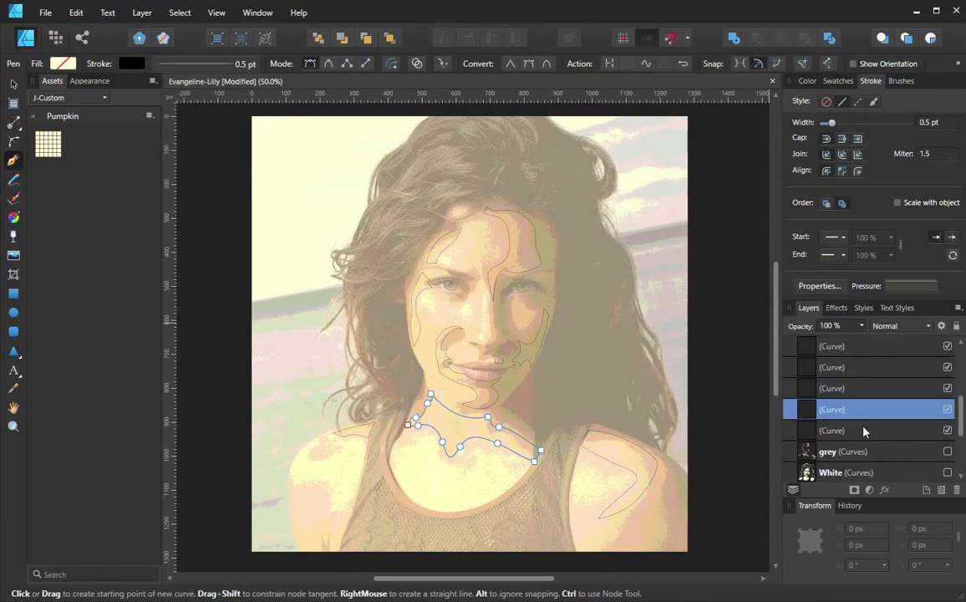
click(865, 430)
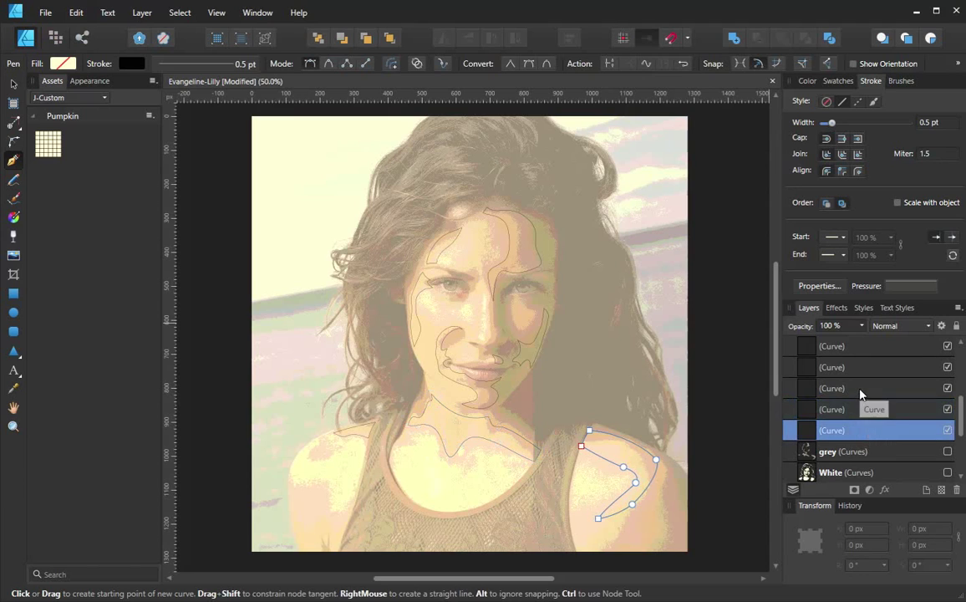
shift+click(861, 389)
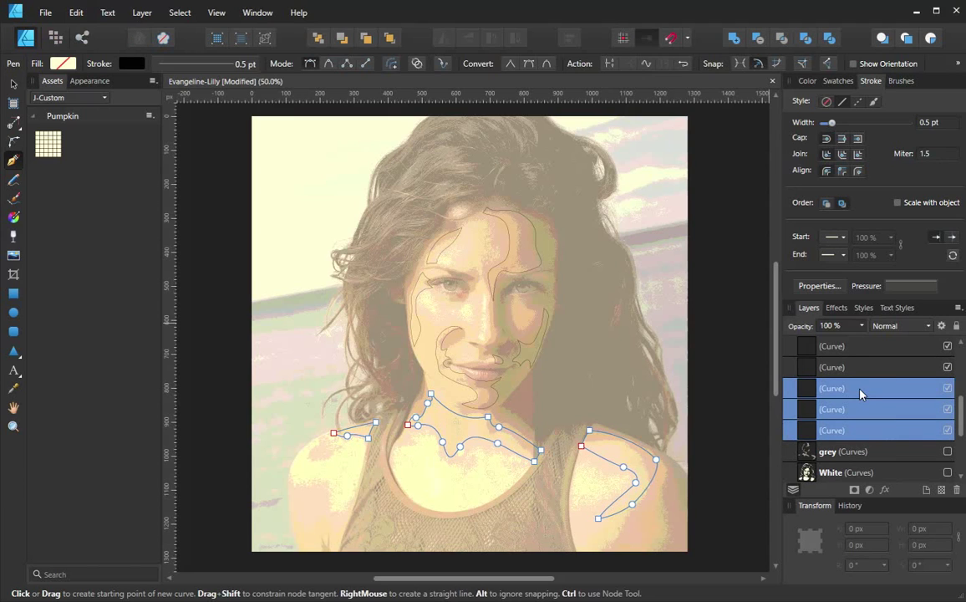
scroll(861, 393, down, 2)
click(861, 389)
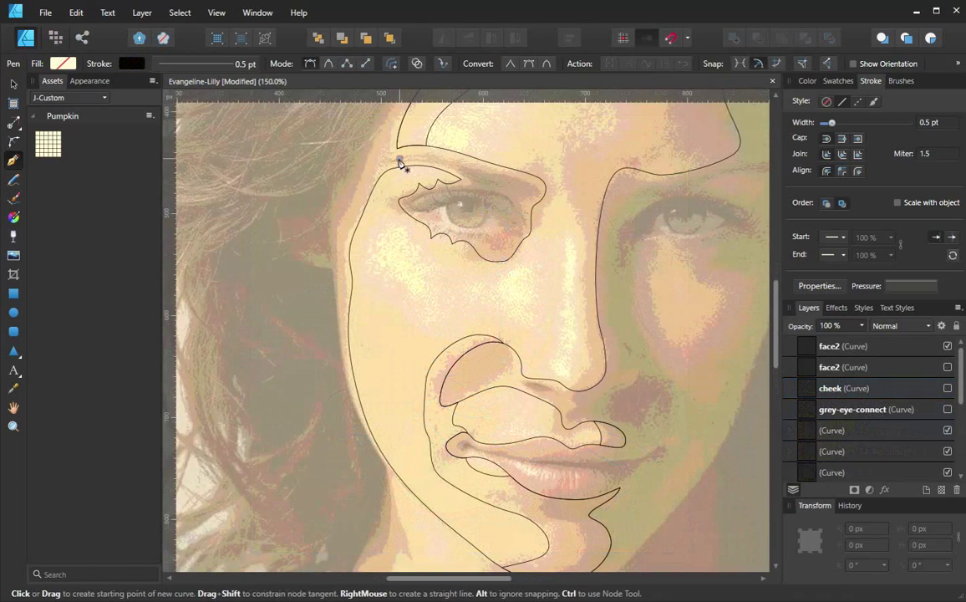
Step: Draw a curve around the lighter tone along the face's outer edge, from the shaded-in brow past the eye corner to the jaw, switching the posterized reference
click(401, 158)
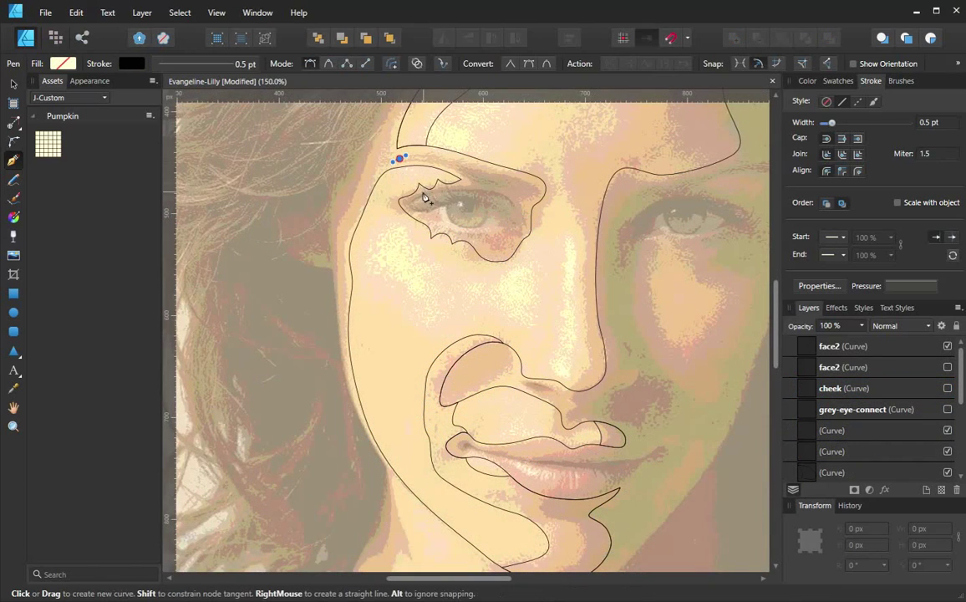
drag(424, 191, 454, 195)
drag(402, 228, 373, 281)
scroll(949, 454, down, 2)
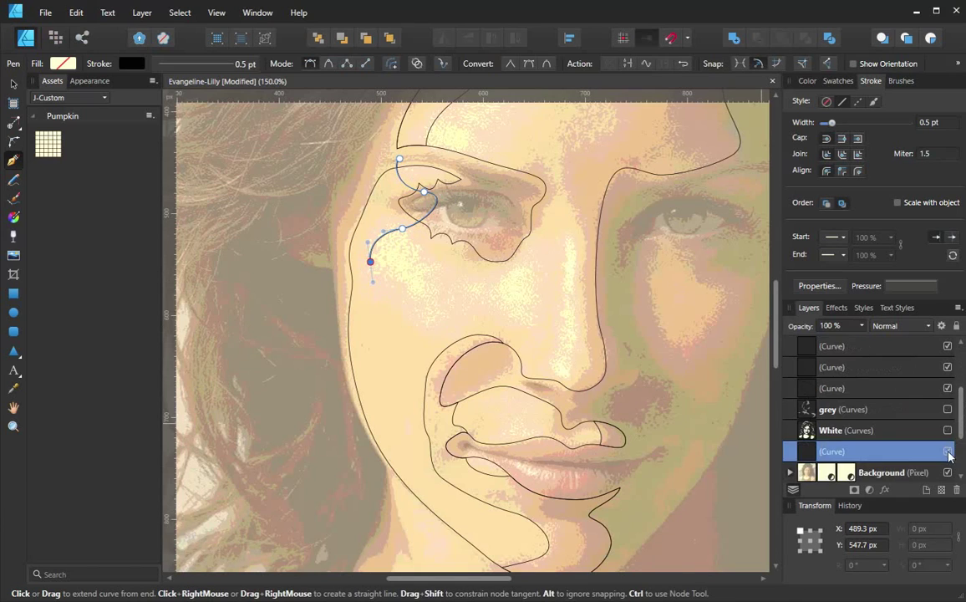
scroll(949, 457, down, 2)
click(949, 411)
click(382, 355)
drag(363, 451, 375, 487)
drag(455, 152, 471, 148)
Step: Intersect the new face-edge curve with the visible face2 copy and deselect the result
scroll(878, 386, up, 5)
ctrl+click(887, 347)
click(782, 43)
key(Escape)
Step: Move the intersected face-edge curve below the hidden face2 and cheek outlines, above grey-eye-connect
drag(564, 346, 390, 270)
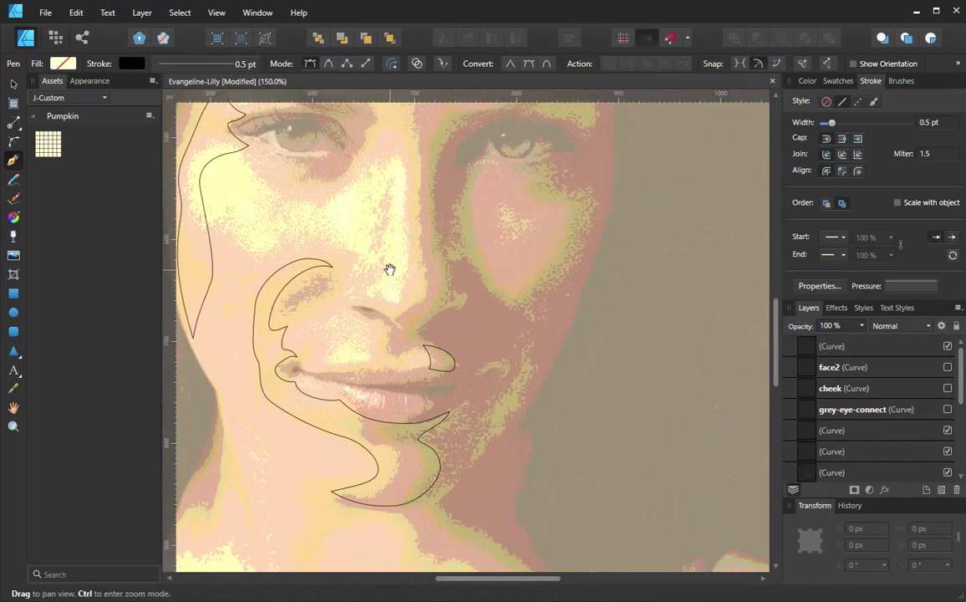
drag(368, 358, 493, 336)
click(866, 346)
click(844, 373)
drag(597, 280, 609, 339)
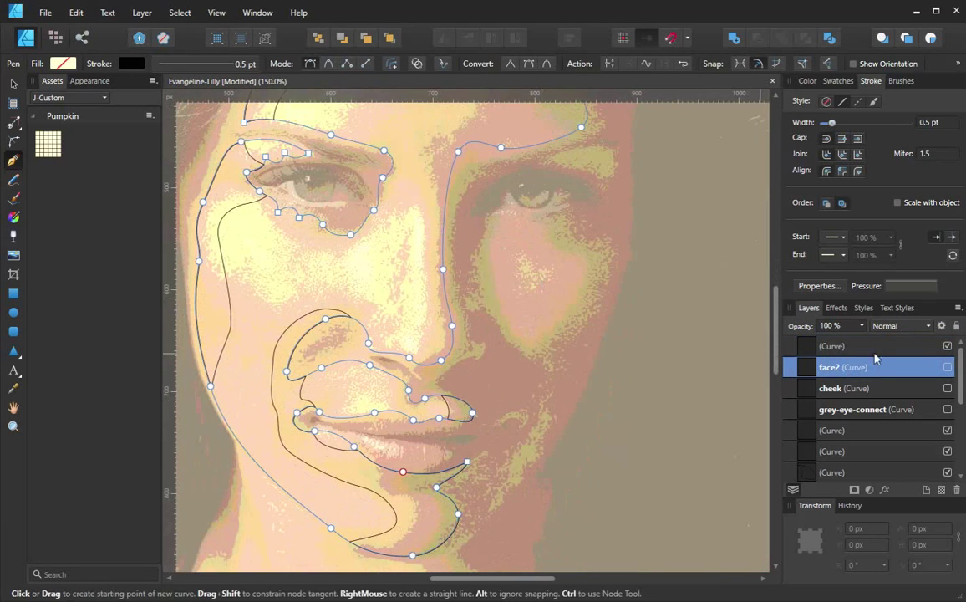
mouse_move(833, 348)
mouse_down()
mouse_move(832, 367)
mouse_move(826, 363)
mouse_up()
click(832, 369)
click(834, 389)
Step: Duplicate the hidden cheek outline and make the lower copy visible
right_click(842, 371)
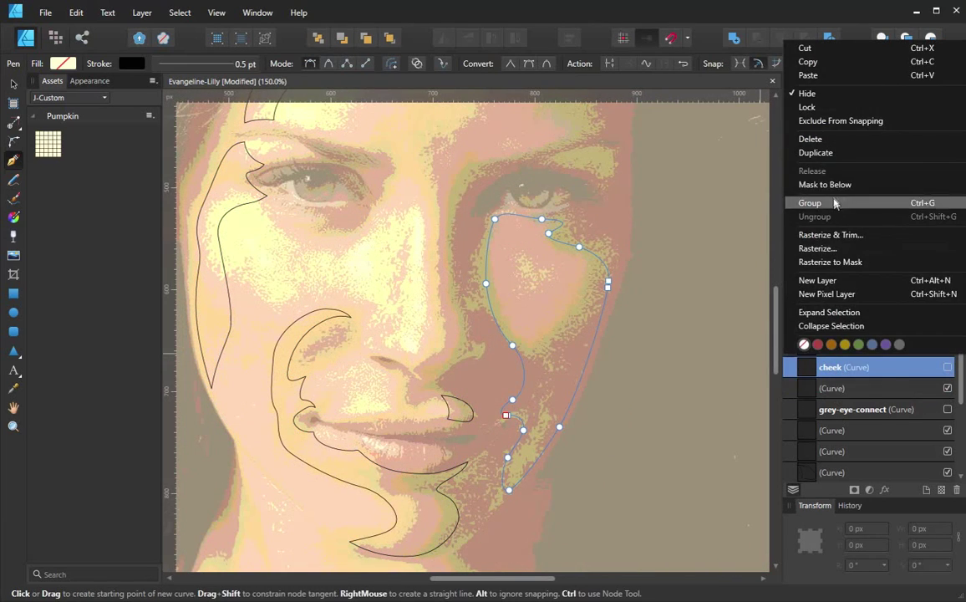
click(836, 153)
click(846, 389)
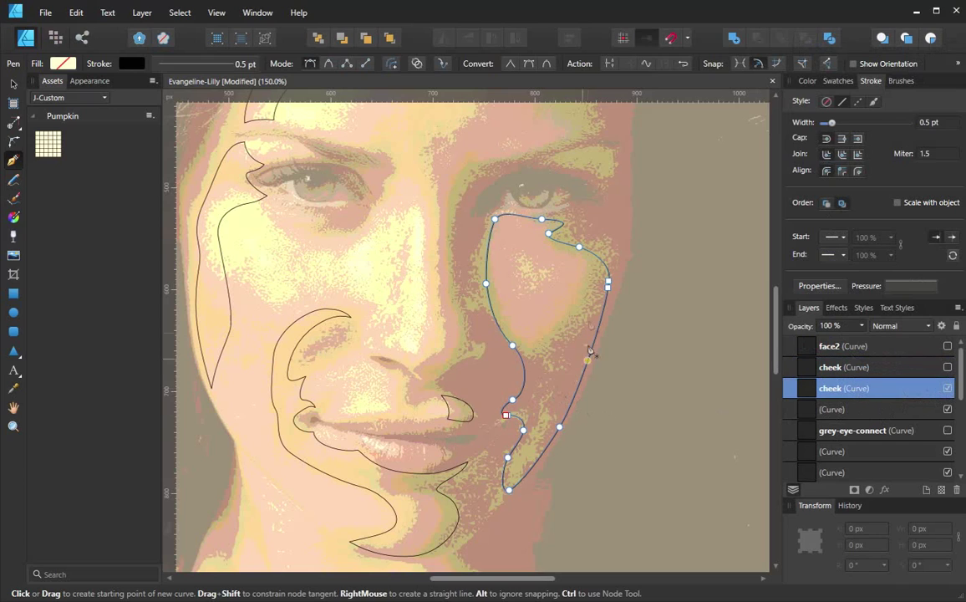
Step: With the upper posterized Background visible, draw a closed curve from below the shaded eye around the cheek patch to the jaw and back outside the face edge
drag(572, 223, 590, 246)
scroll(898, 439, down, 3)
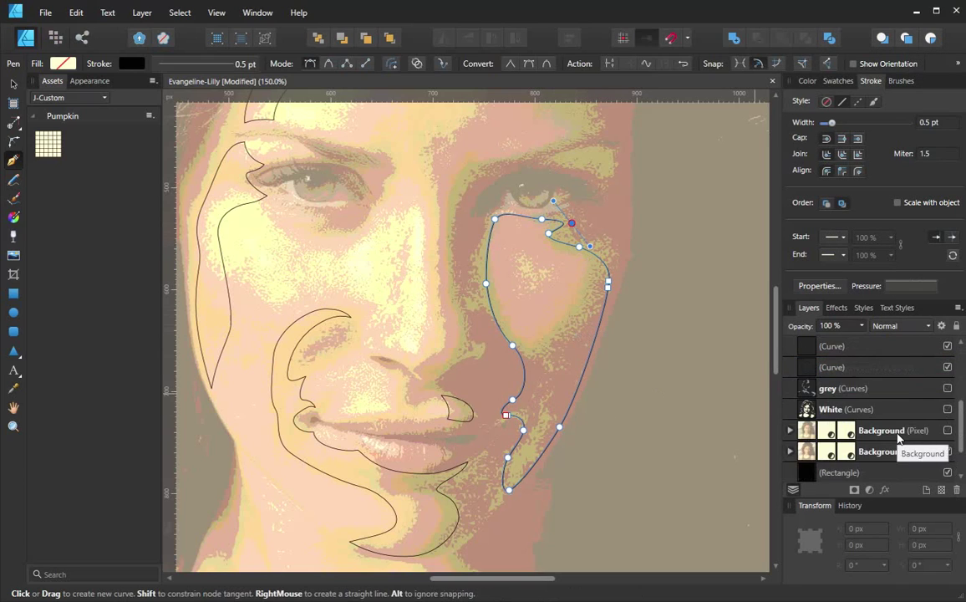
click(948, 430)
drag(588, 289, 581, 308)
drag(488, 324, 423, 265)
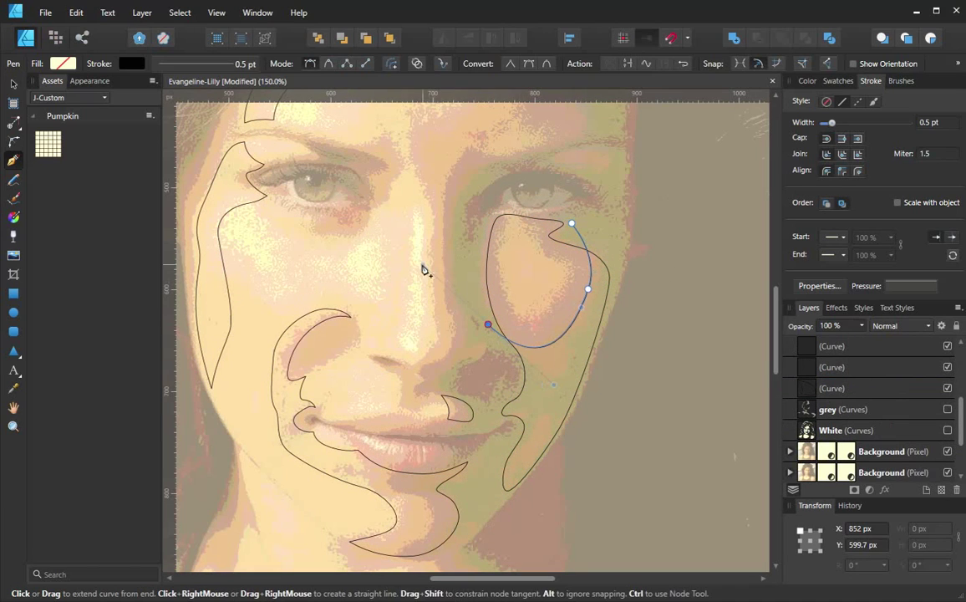
drag(490, 443, 498, 479)
drag(534, 431, 539, 468)
mouse_move(534, 431)
mouse_down()
mouse_move(526, 434)
mouse_move(543, 429)
mouse_up()
drag(491, 482, 548, 455)
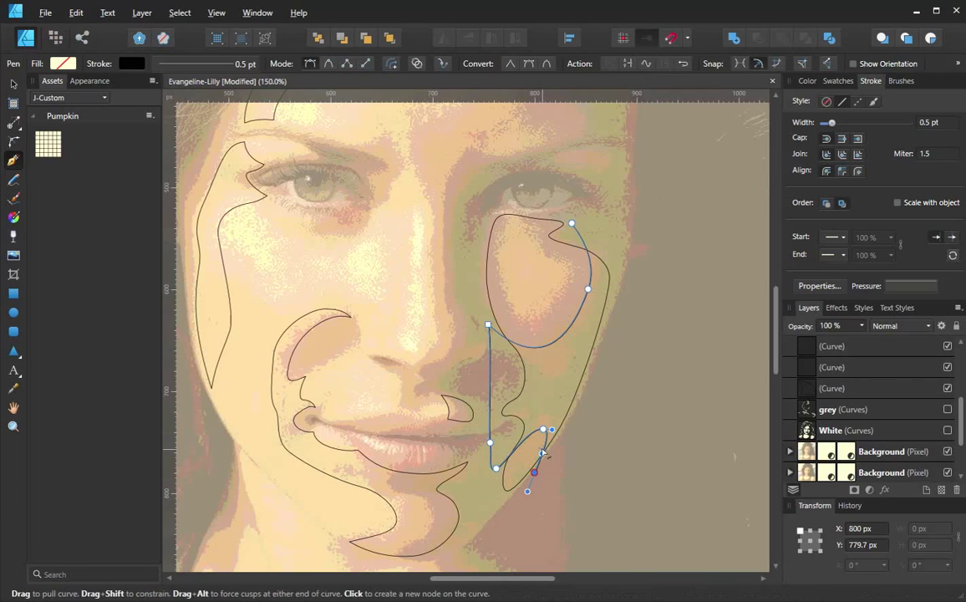
click(572, 223)
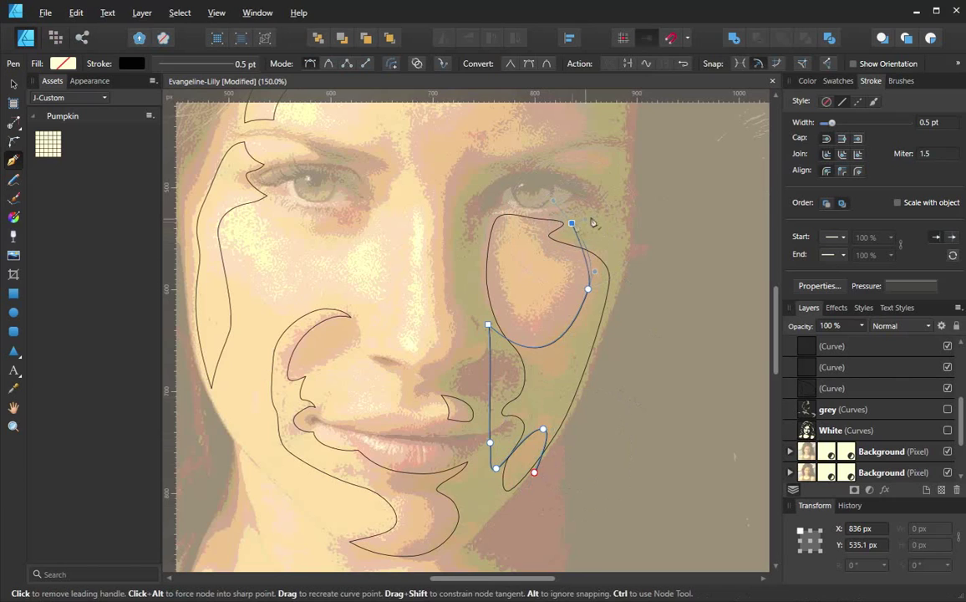
drag(631, 295, 634, 349)
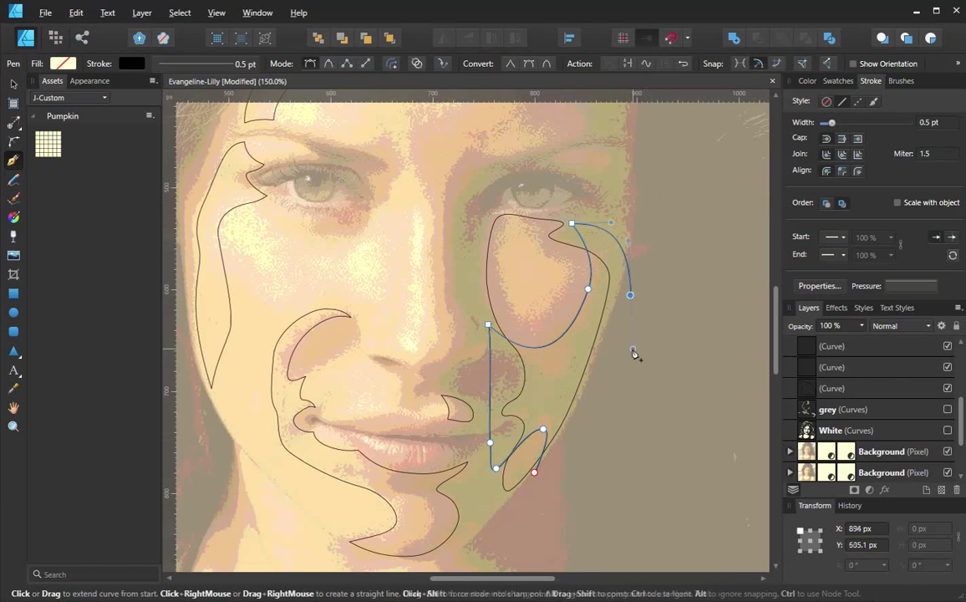
drag(535, 473, 582, 418)
Step: Intersect the new lower-cheek curve with the visible cheek copy
scroll(852, 385, down, 3)
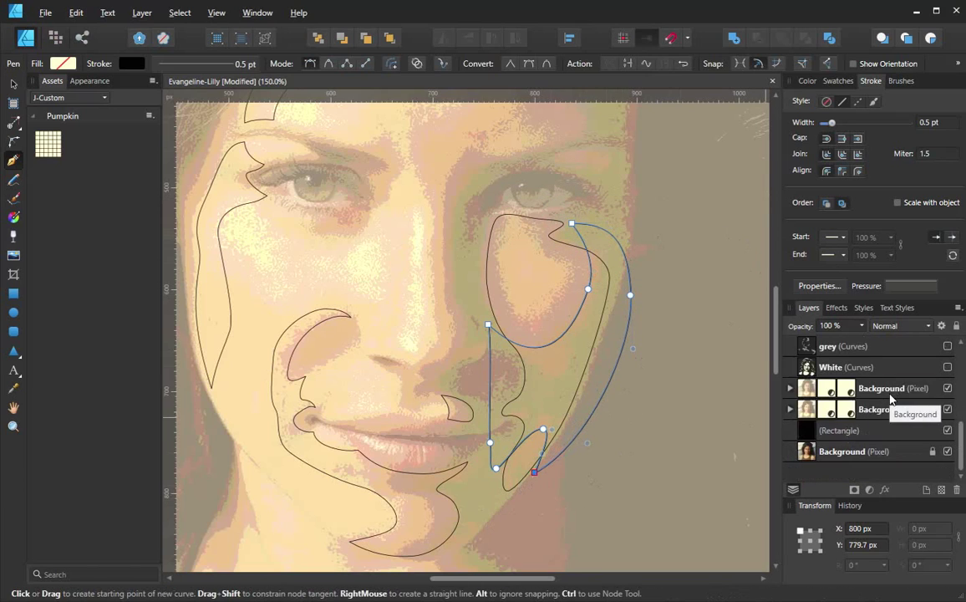
scroll(857, 372, up, 5)
shift+click(885, 372)
click(646, 63)
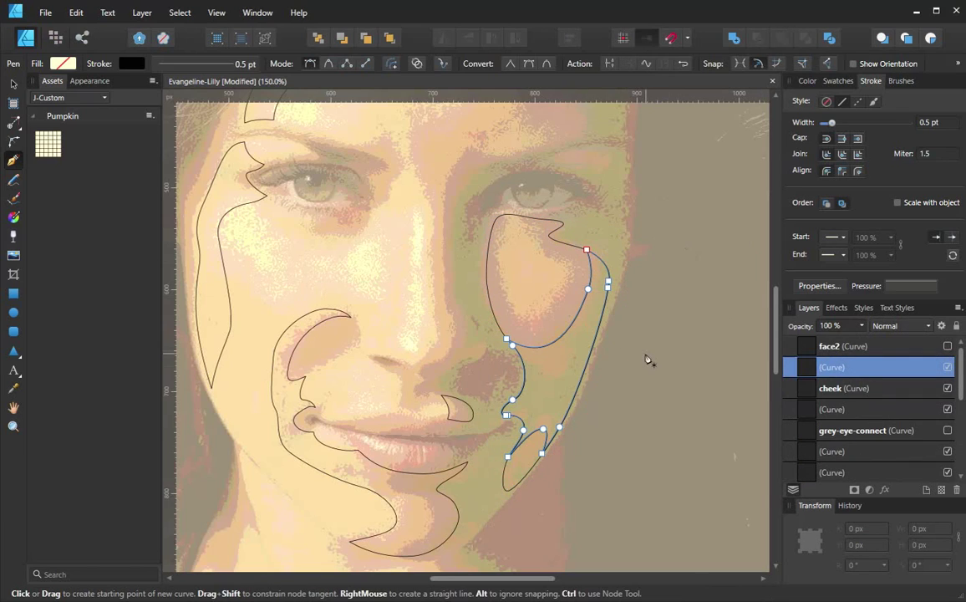
Step: Refine the intersected curve along the cheek patch by adding a node on its lower bend and shifting the node on its outer side
click(588, 288)
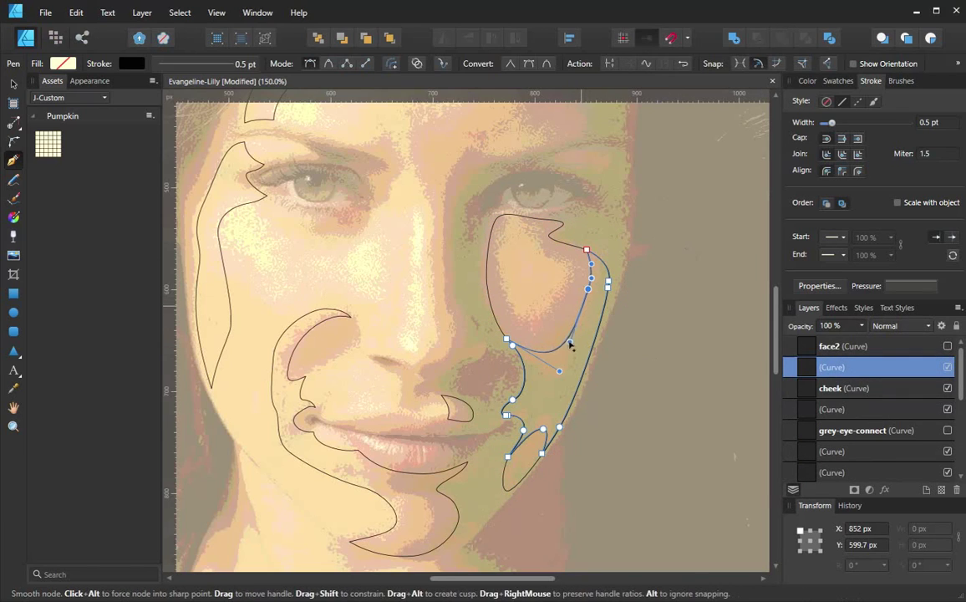
drag(579, 311, 557, 349)
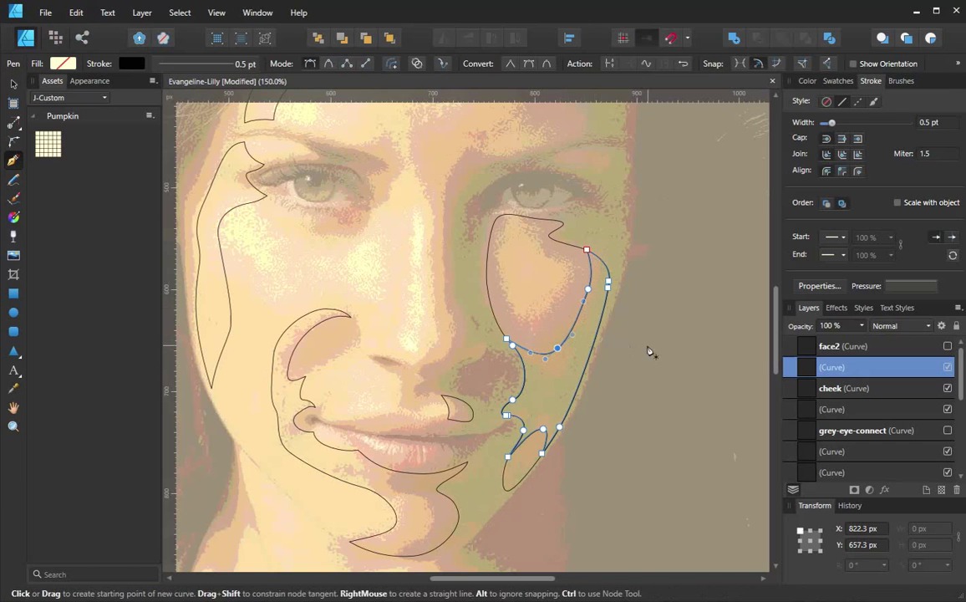
drag(589, 288, 596, 292)
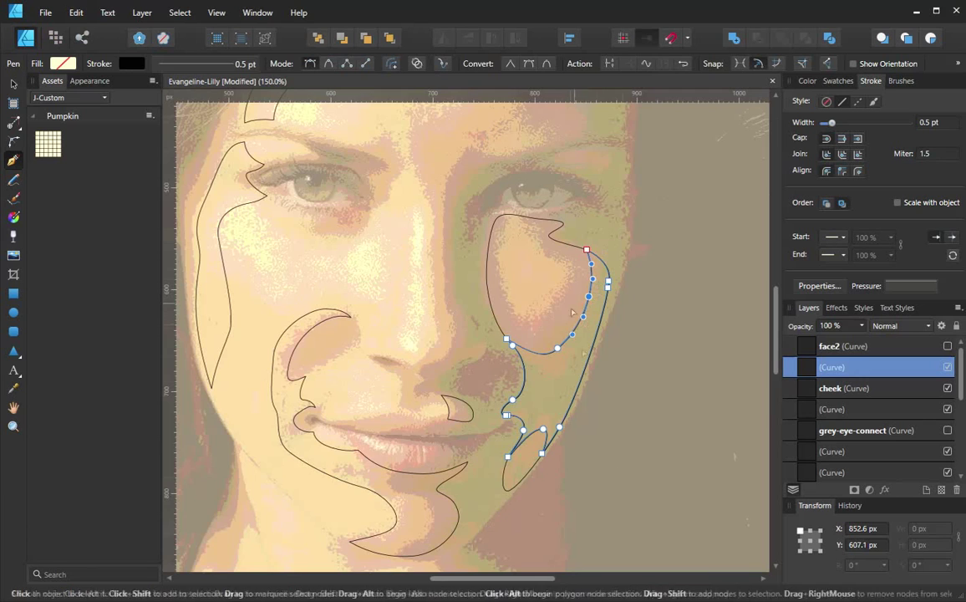
Step: Move the intersected lower-cheek curve below the cheek outline in the layer stack and hide that cheek outline
drag(470, 418, 471, 378)
scroll(471, 378, down, 1)
scroll(501, 384, down, 1)
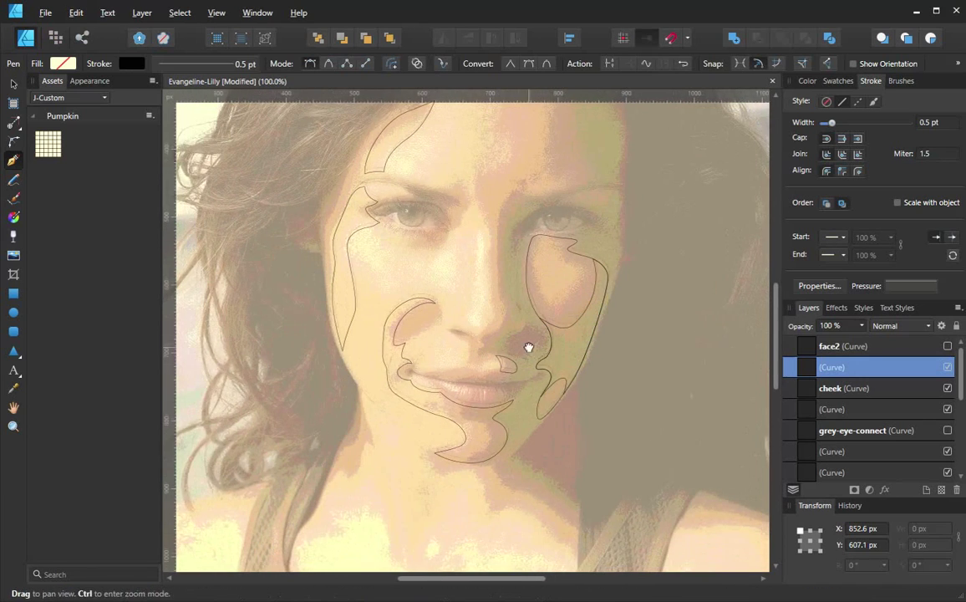
drag(846, 370, 843, 391)
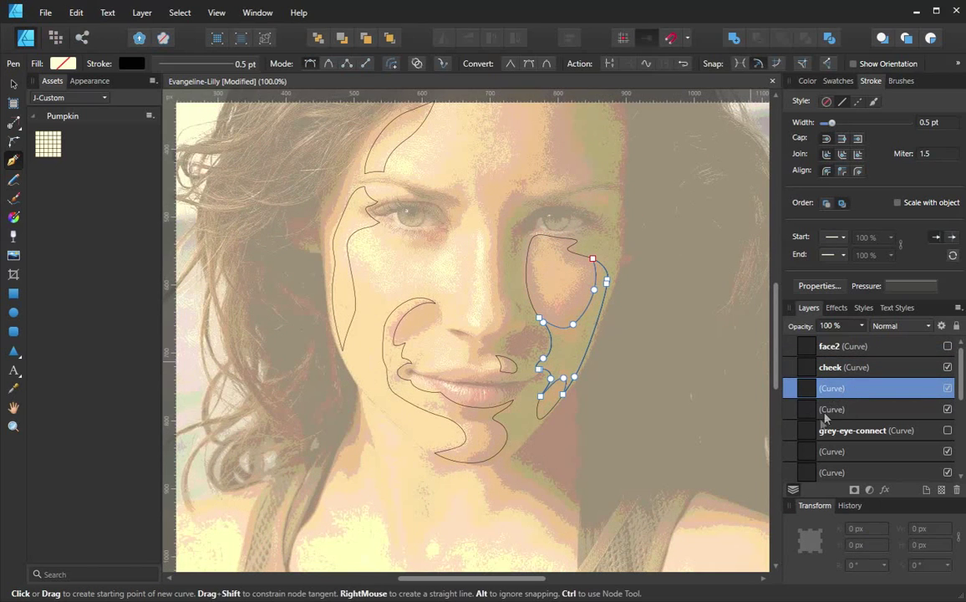
scroll(604, 392, down, 1)
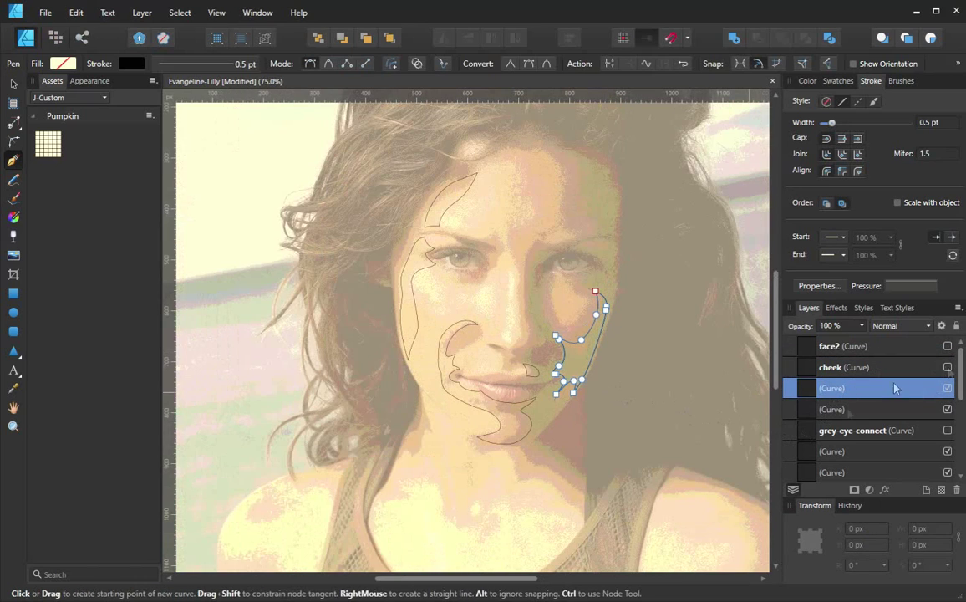
scroll(611, 390, down, 1)
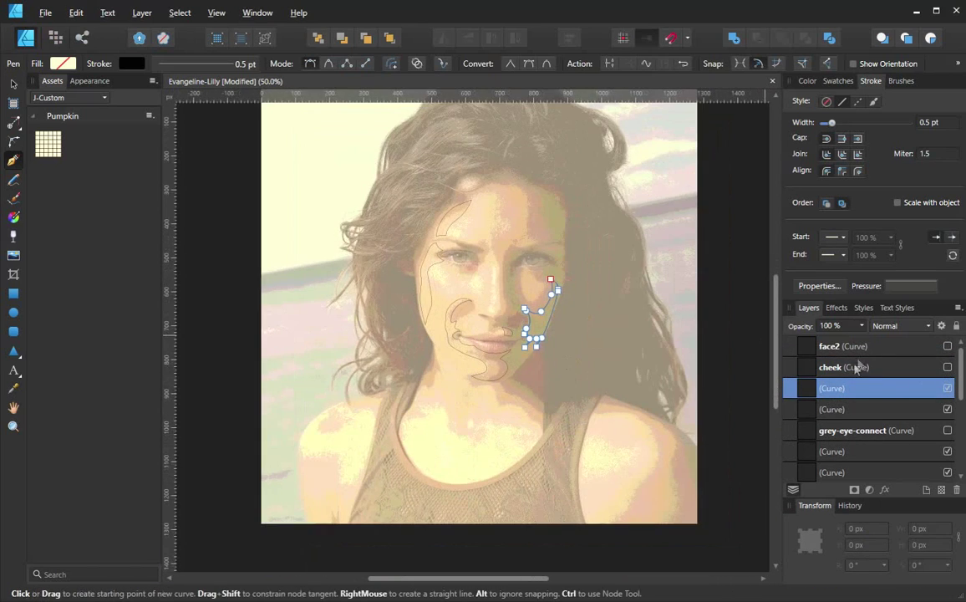
Step: Go through the traced curve layers one by one to check which part of the face each outlines
click(853, 411)
click(855, 436)
click(855, 391)
click(855, 430)
click(855, 451)
scroll(872, 458, down, 1)
click(872, 458)
scroll(872, 458, down, 3)
Step: Combine grey-eye-connect and all the unnamed face curves into one object with the Add operation
click(852, 410)
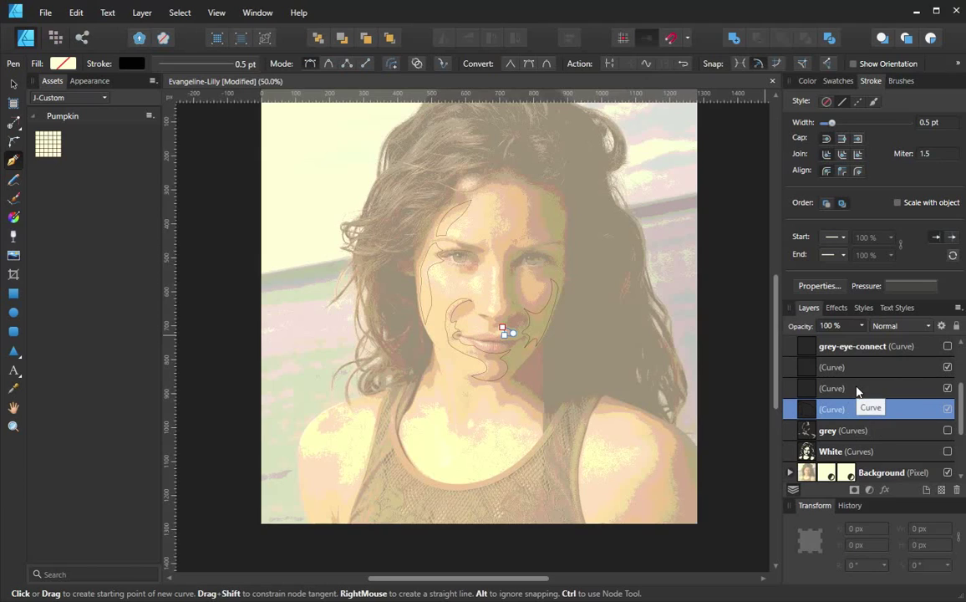
shift+click(857, 389)
shift+click(863, 373)
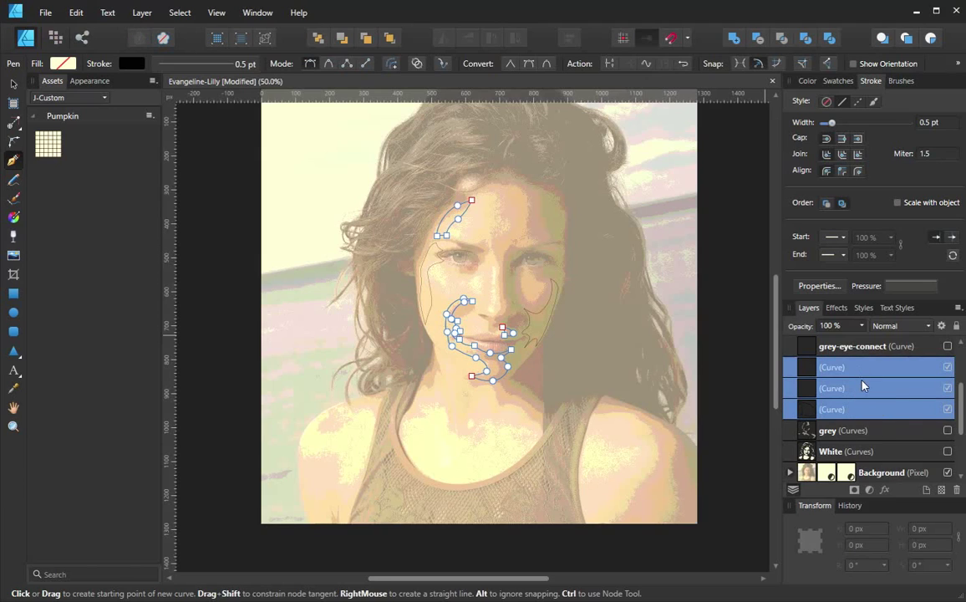
scroll(864, 385, up, 1)
shift+click(863, 411)
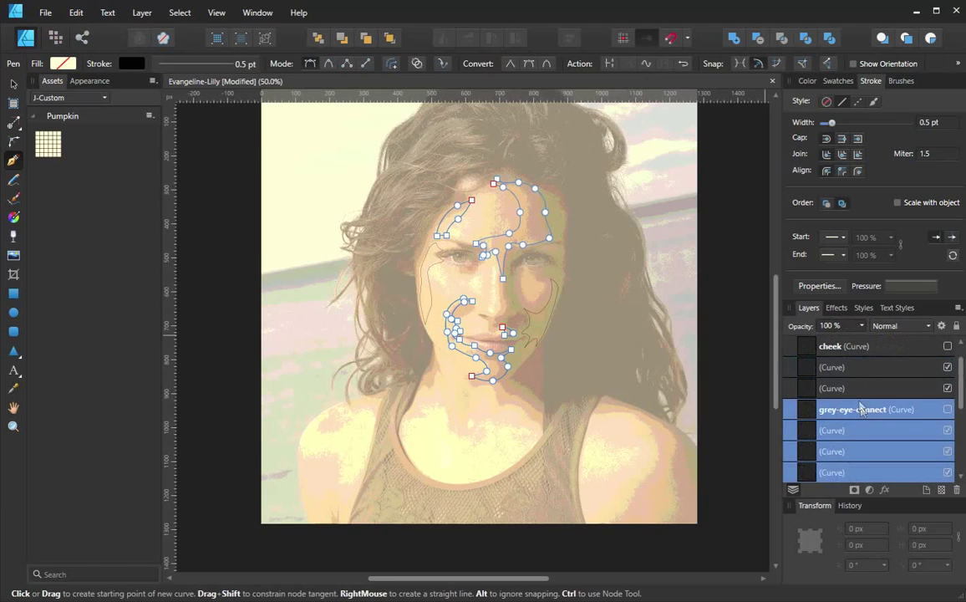
shift+click(861, 387)
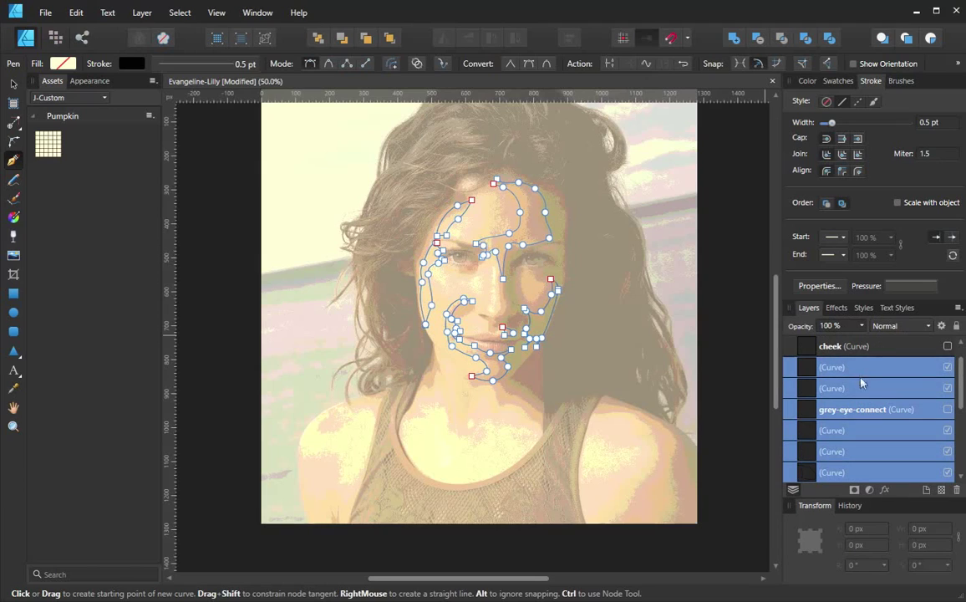
click(734, 39)
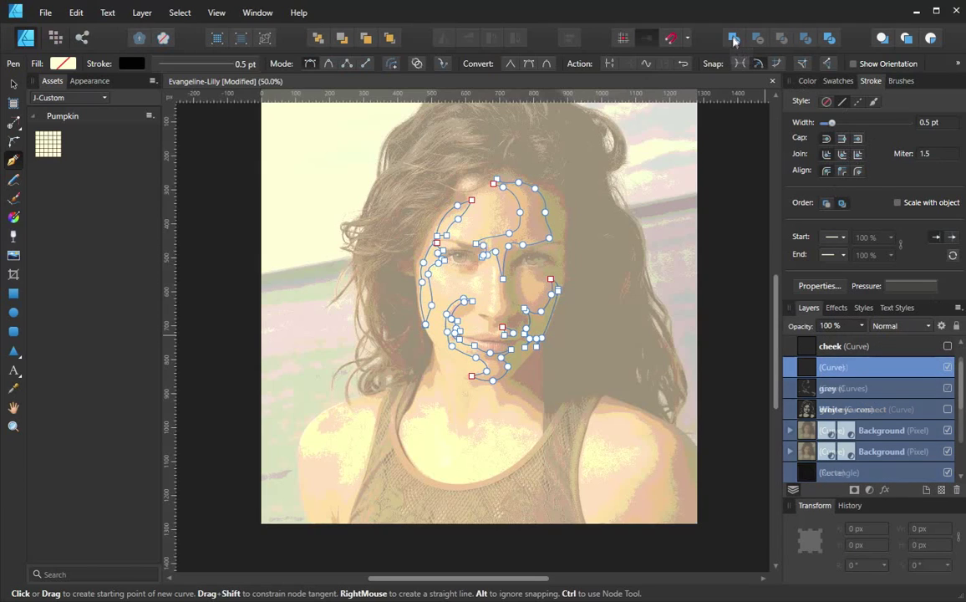
Step: Rename the combined face curves object as grey2
double_click(835, 368)
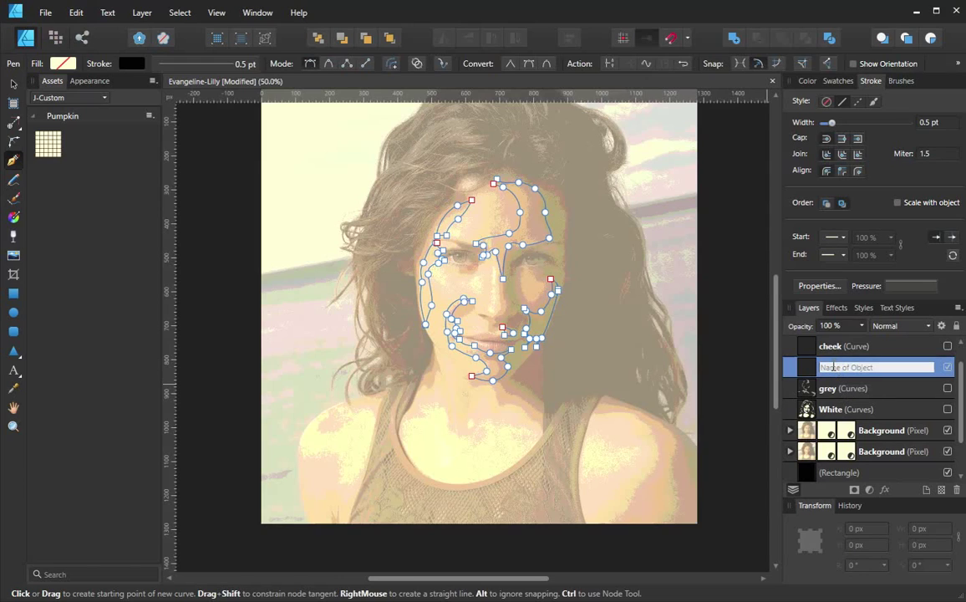
text(grey2)
key(Return)
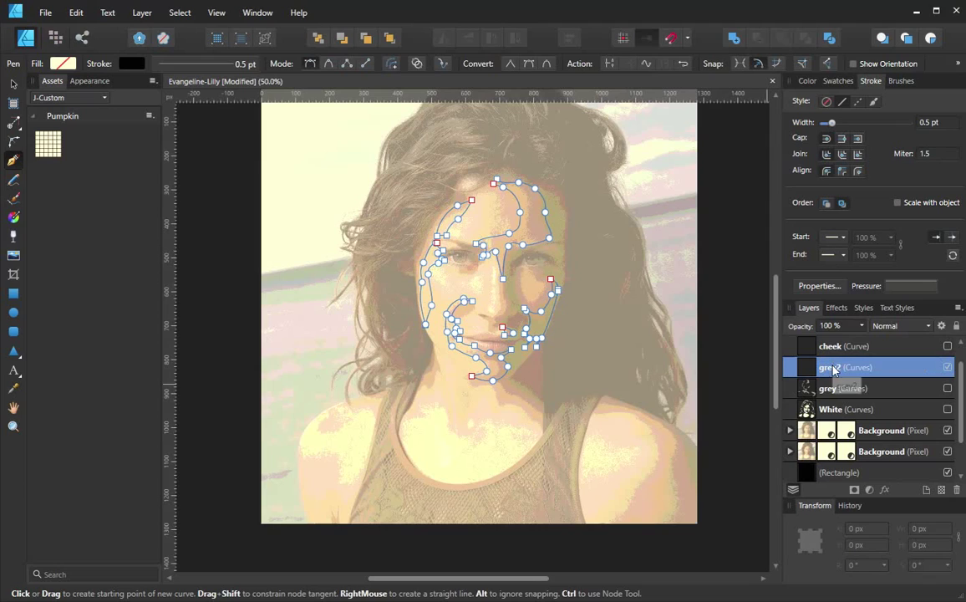
Step: Duplicate the hidden grey object and divide the upper copy into separate curves
click(838, 397)
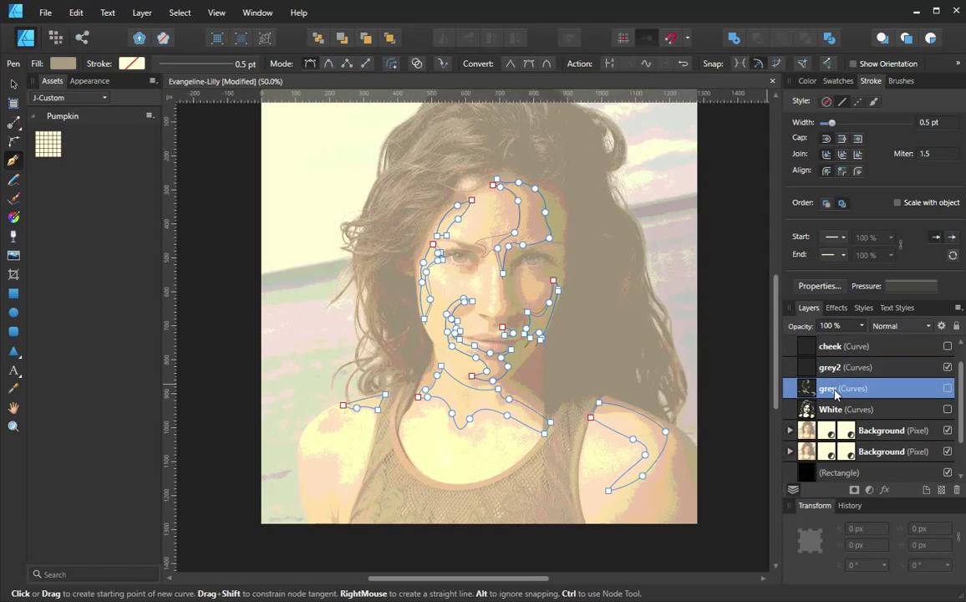
right_click(835, 393)
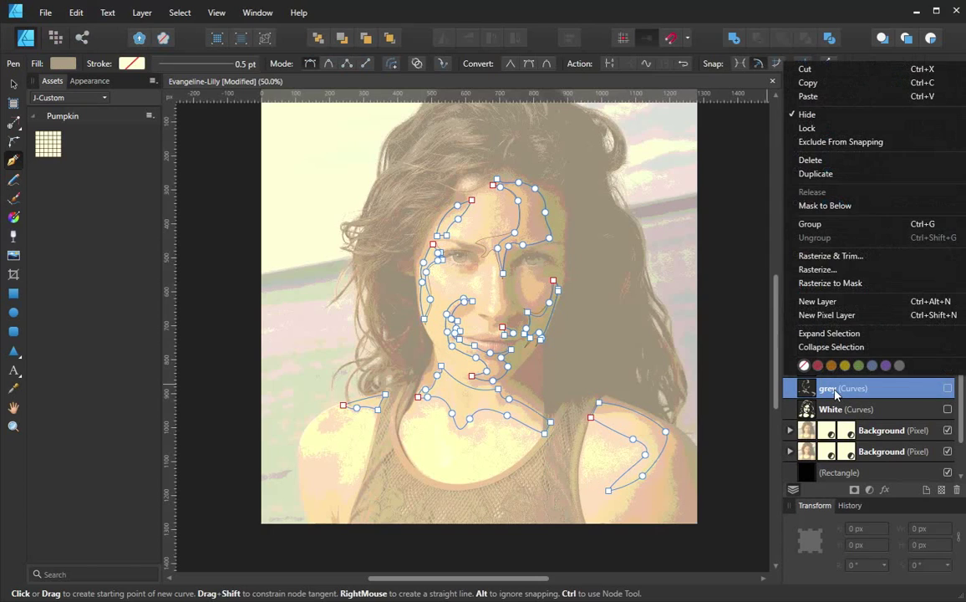
click(827, 175)
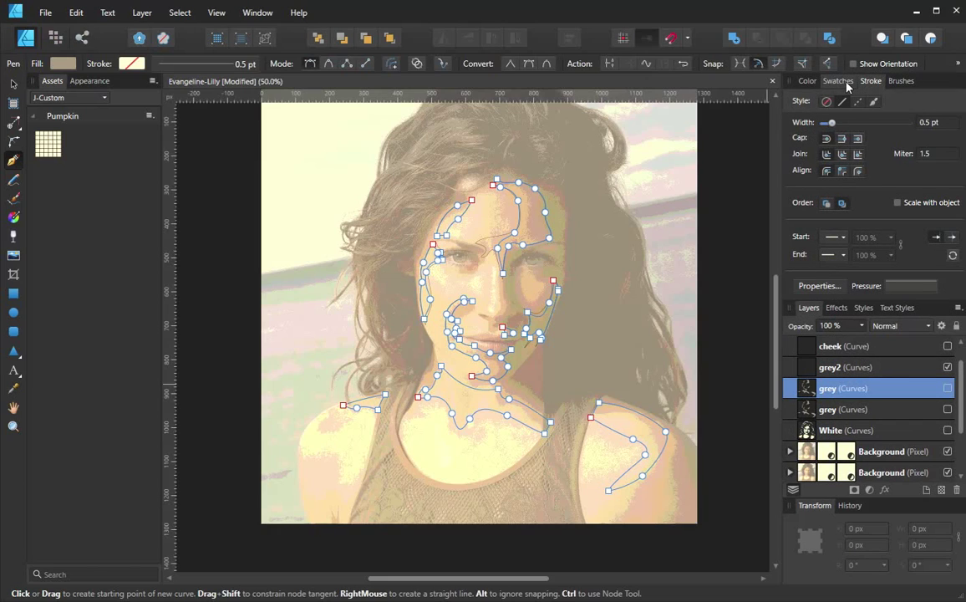
click(828, 39)
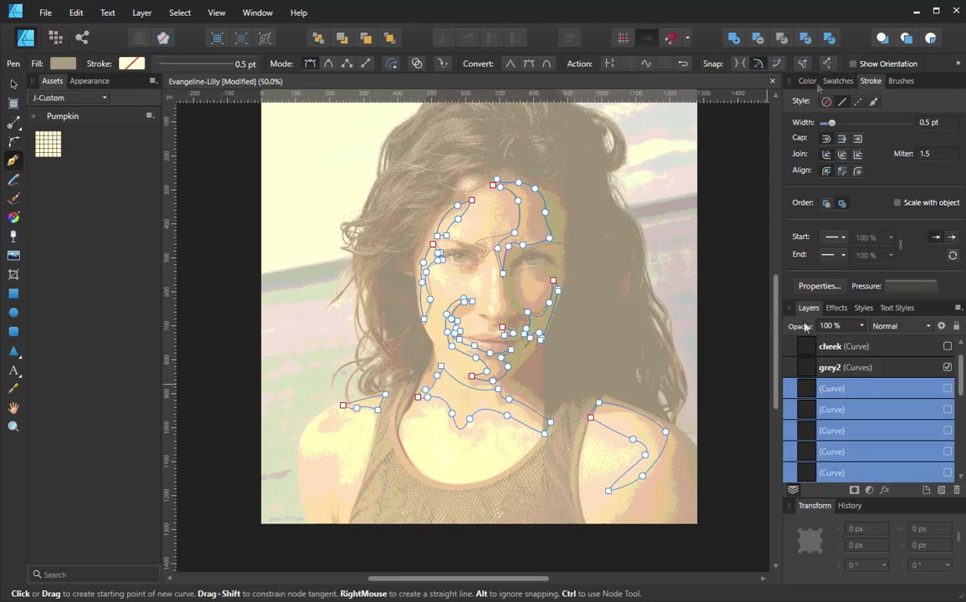
Step: Delete the six face curves from the divided grey copy, keeping only the neck and shoulder shapes
click(841, 393)
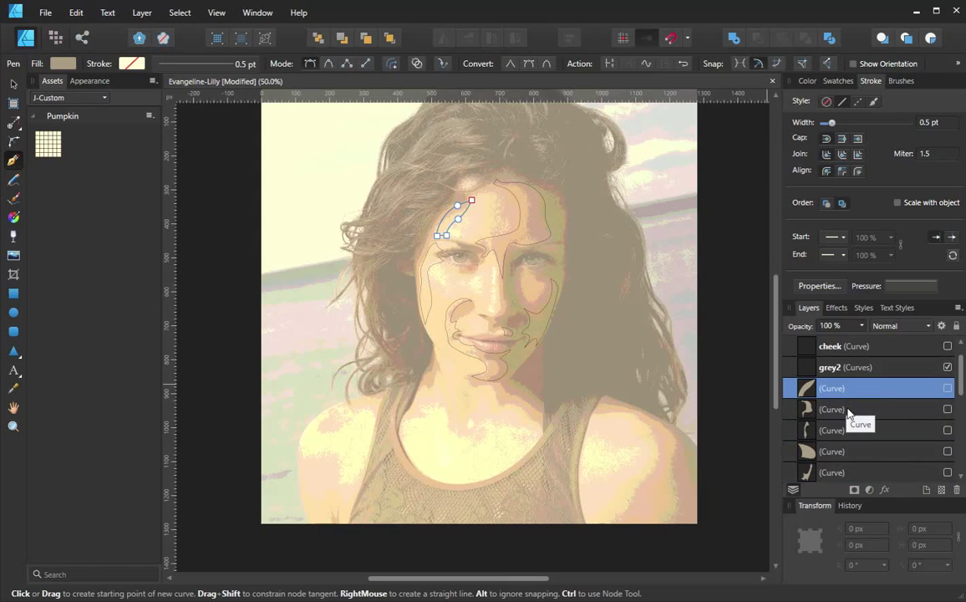
shift+click(848, 410)
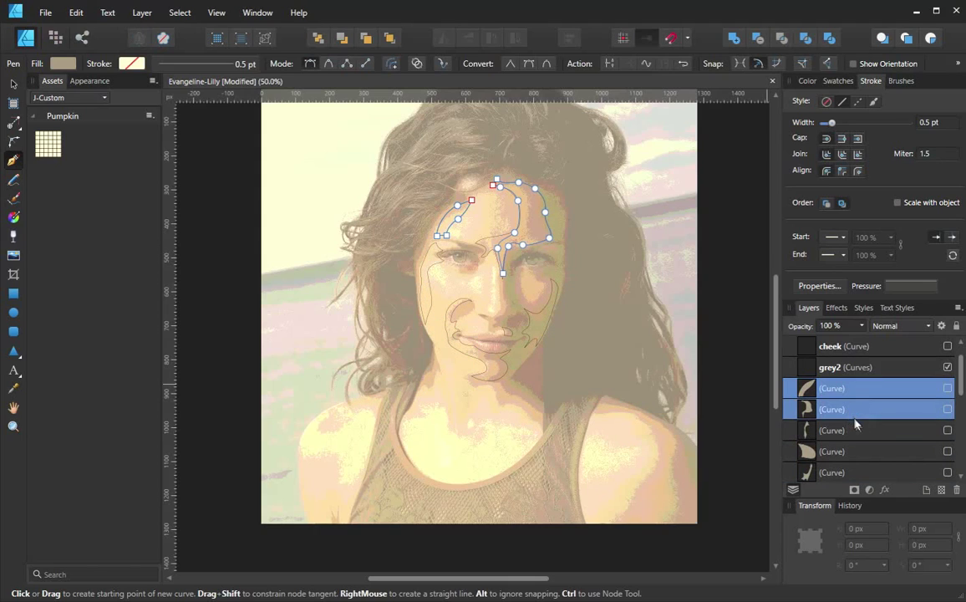
shift+click(856, 434)
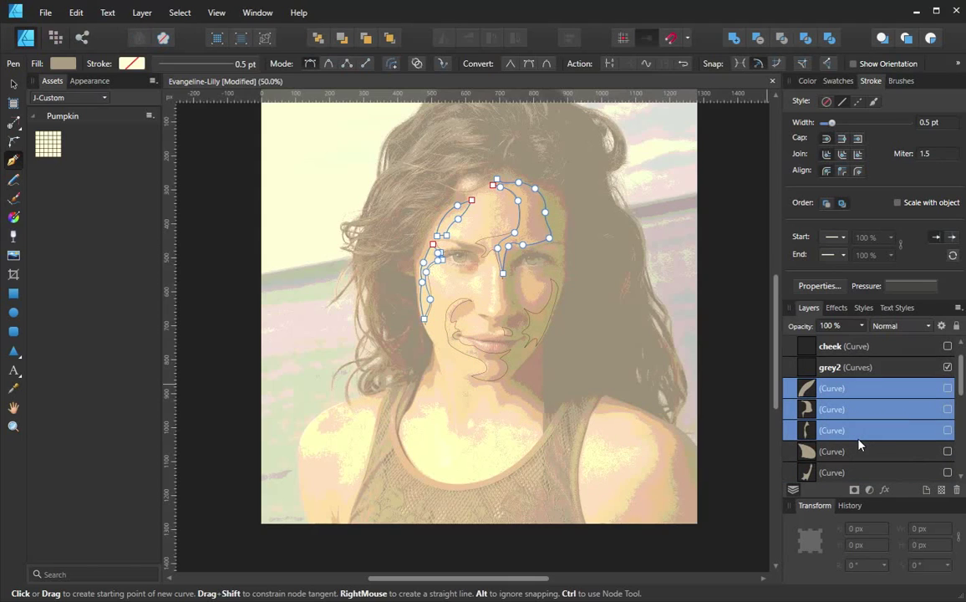
shift+click(861, 454)
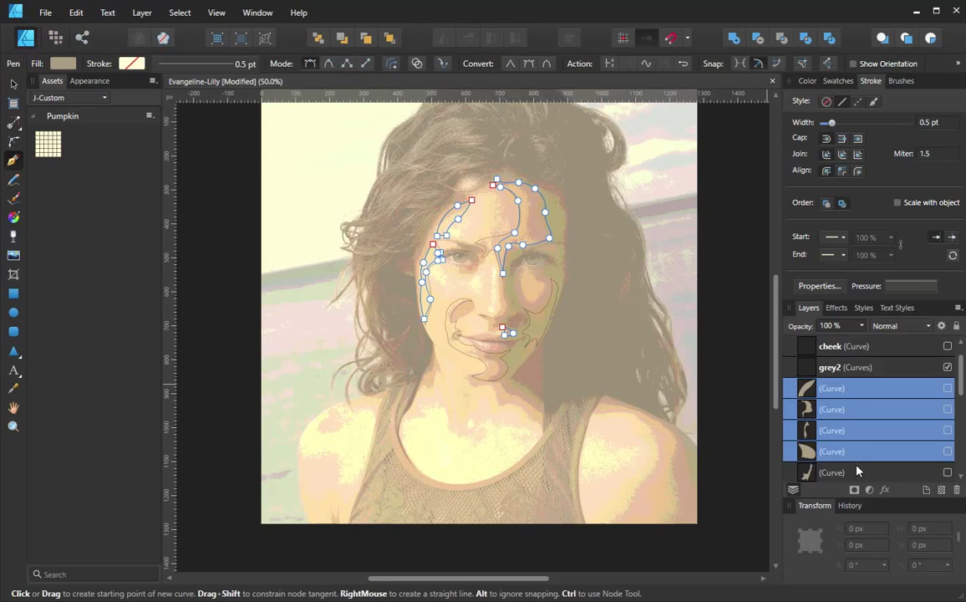
scroll(866, 451, down, 1)
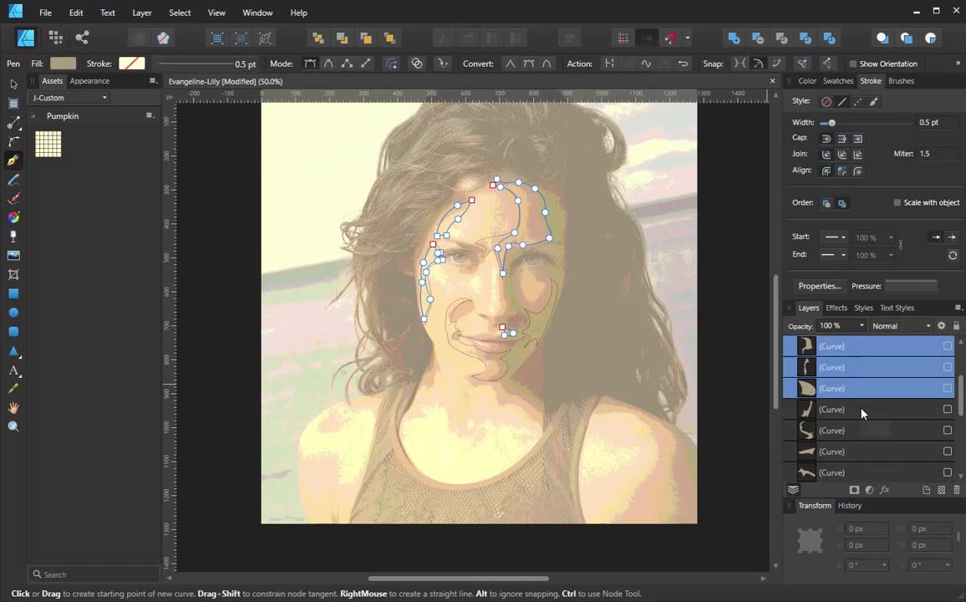
shift+click(862, 410)
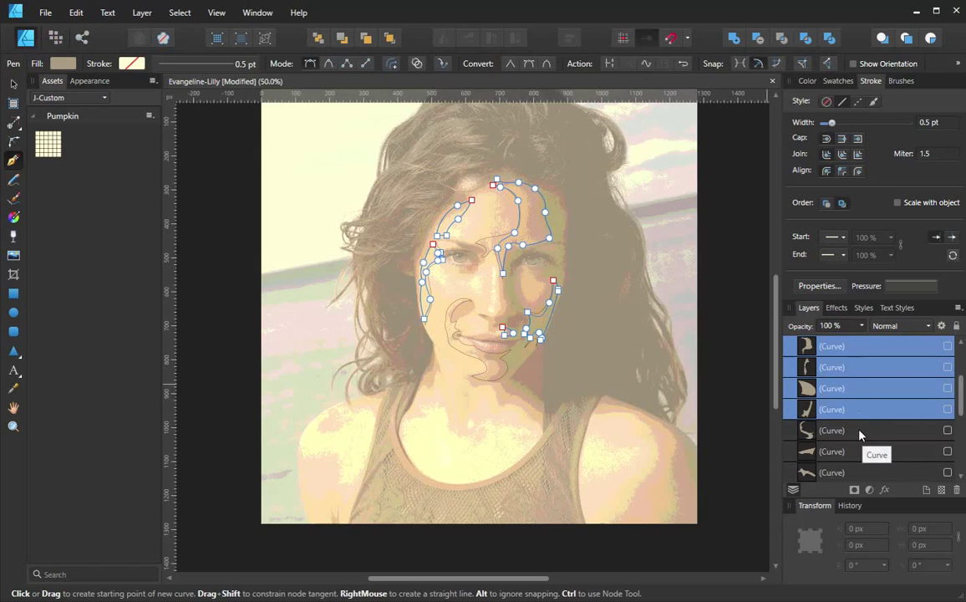
shift+click(861, 431)
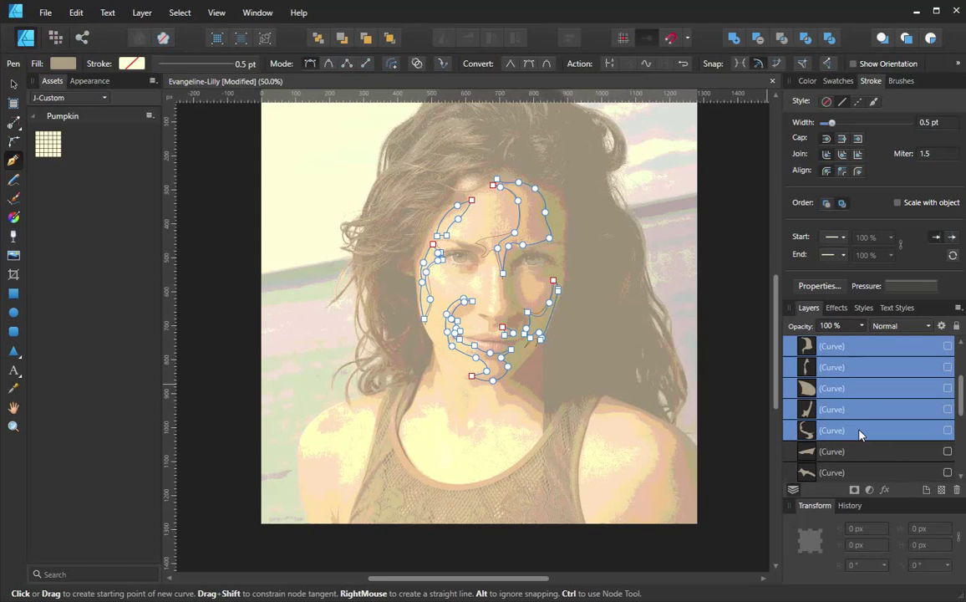
key(Delete)
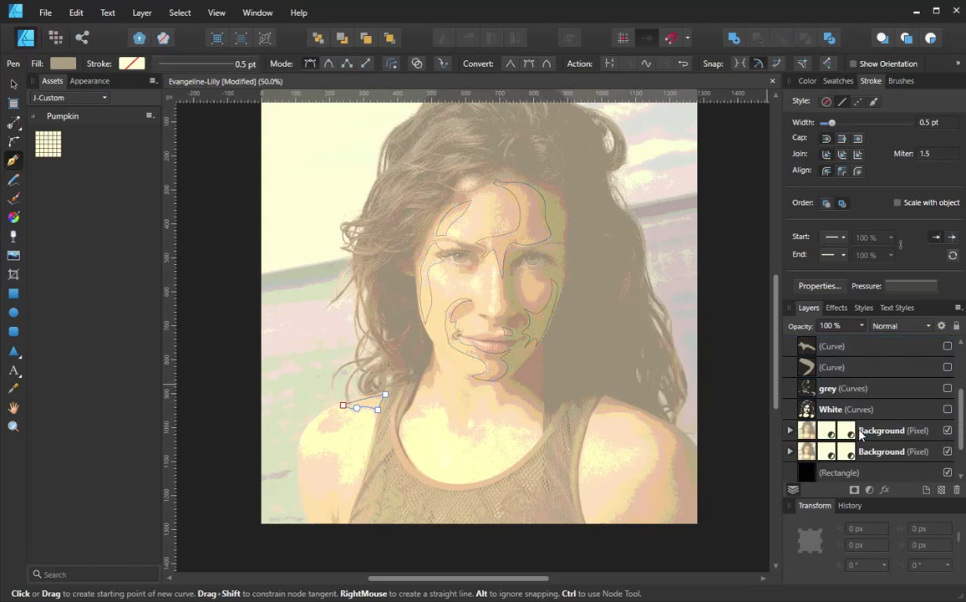
Step: Combine grey2 and the three unnamed neck and shoulder curves into one object with the Add operation
click(856, 368)
click(856, 350)
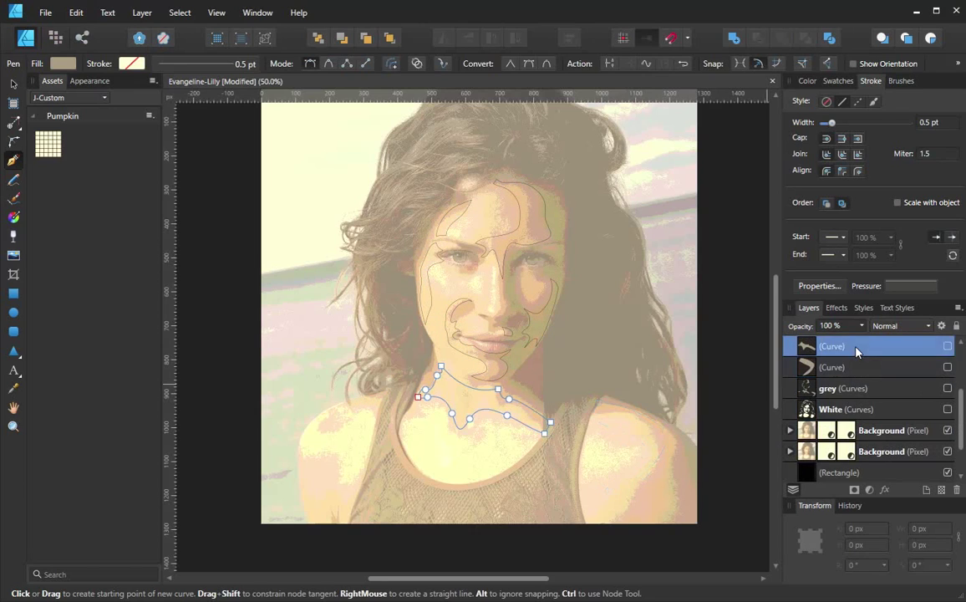
scroll(853, 359, up, 3)
click(852, 392)
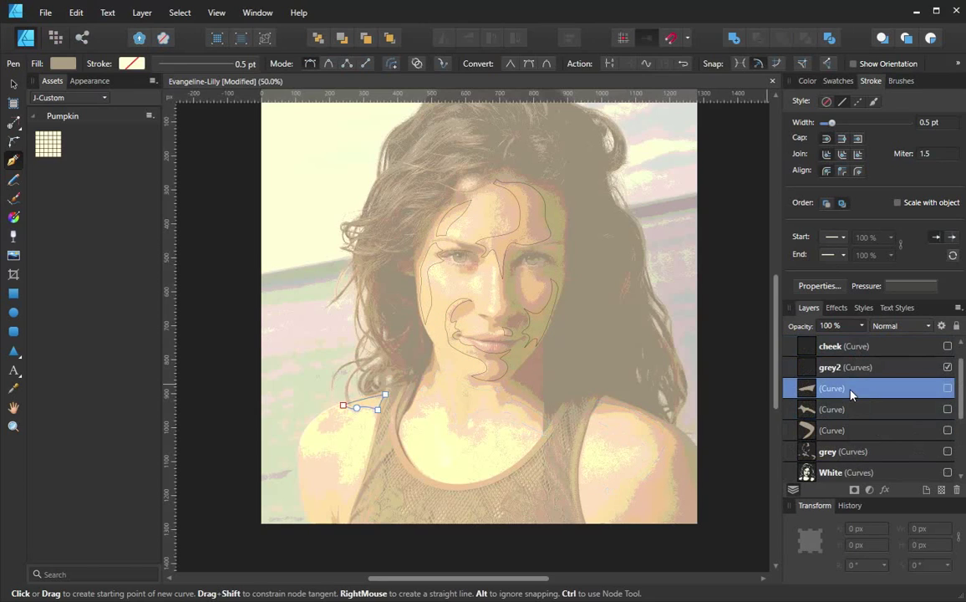
click(840, 369)
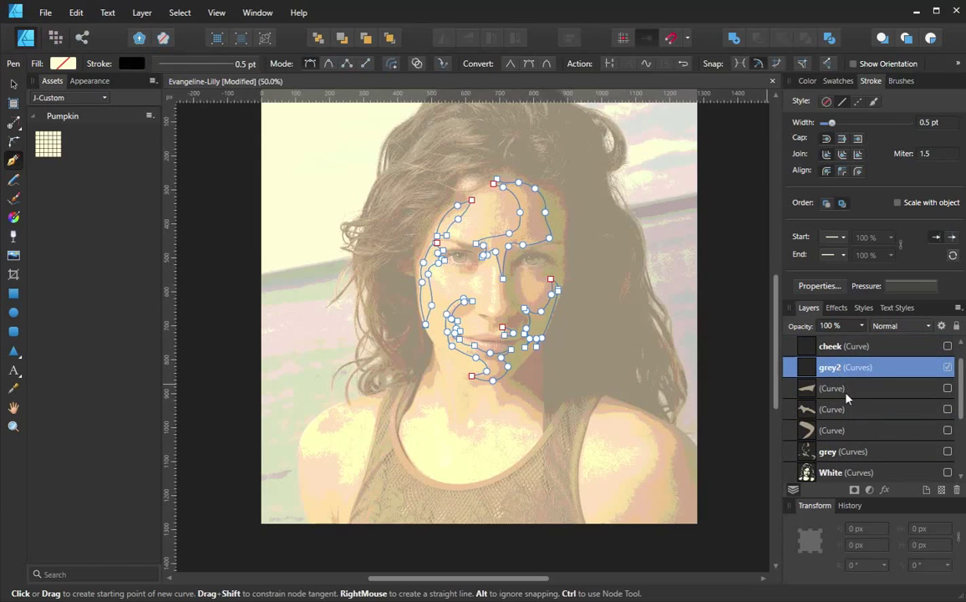
ctrl+click(855, 390)
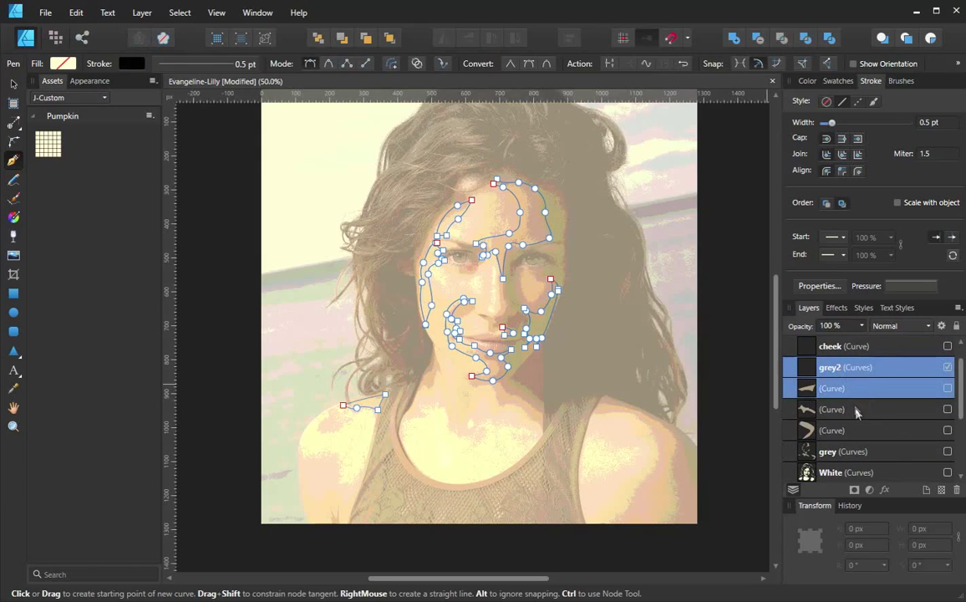
ctrl+click(858, 409)
ctrl+click(861, 429)
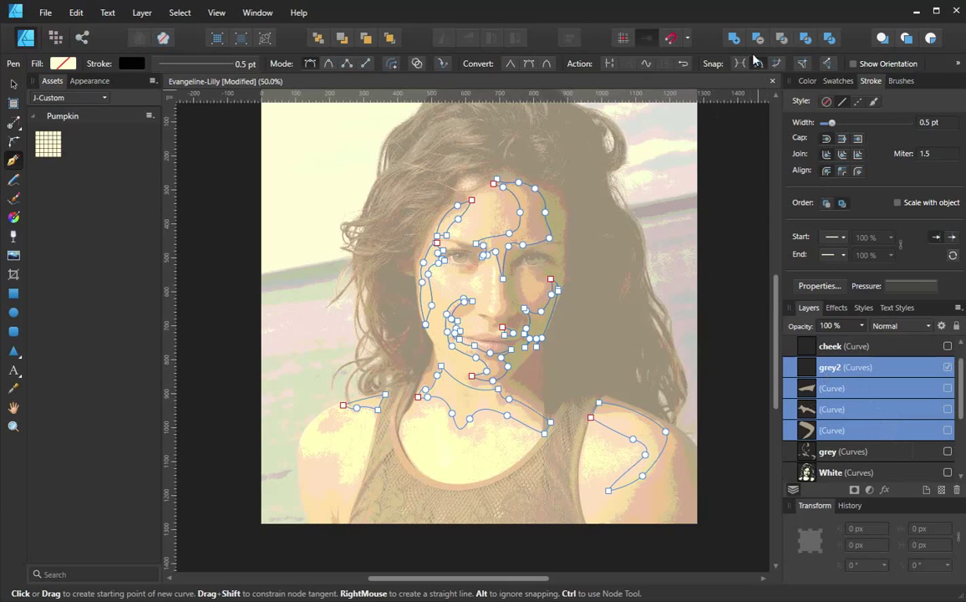
key(ctrl+k)
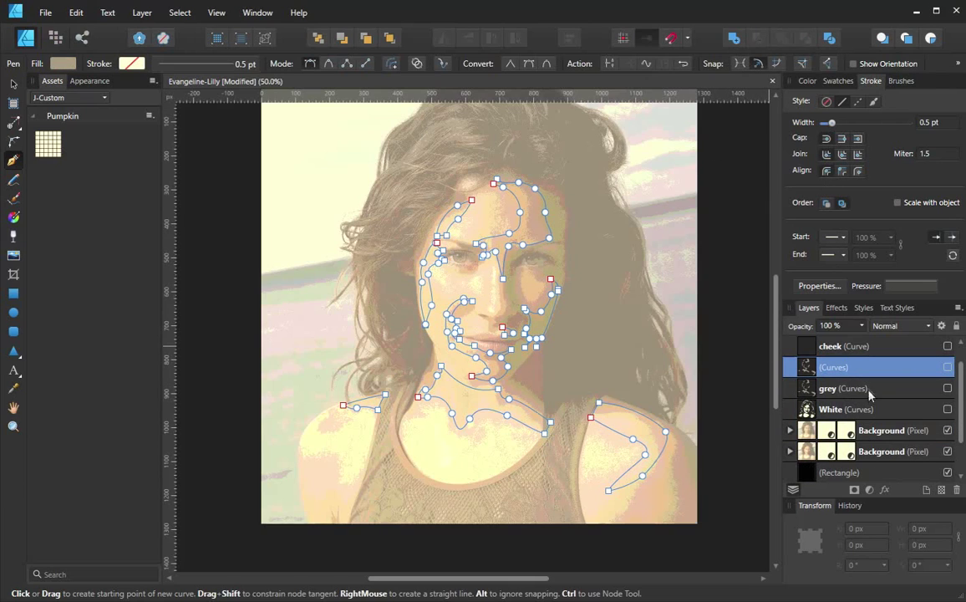
Step: Rename the newly combined face, neck and shoulder curves object as grey2
double_click(832, 368)
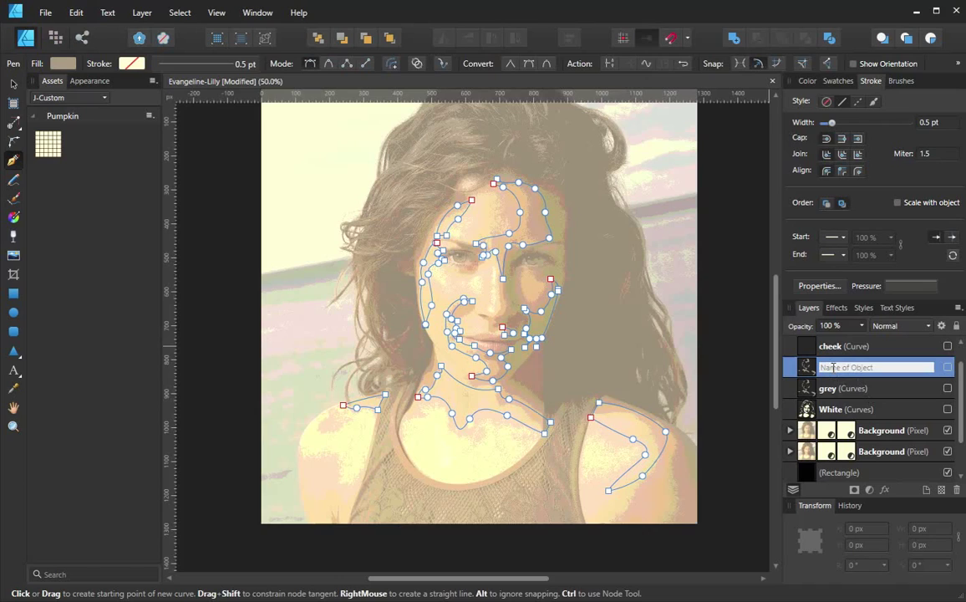
text(grey2)
key(Return)
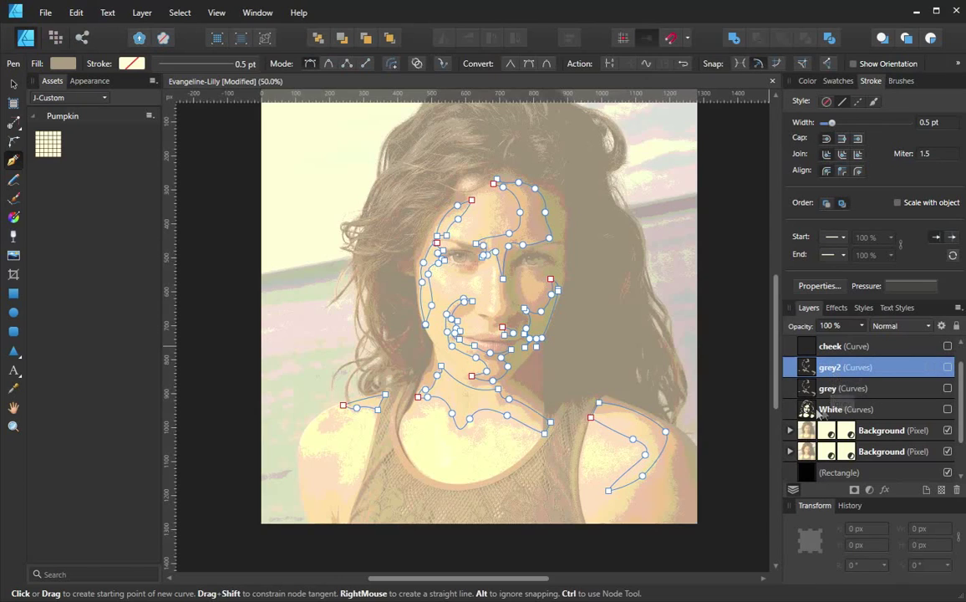
Step: Bring up the fill colour of grey2 and make the grey2 layer visible
click(948, 389)
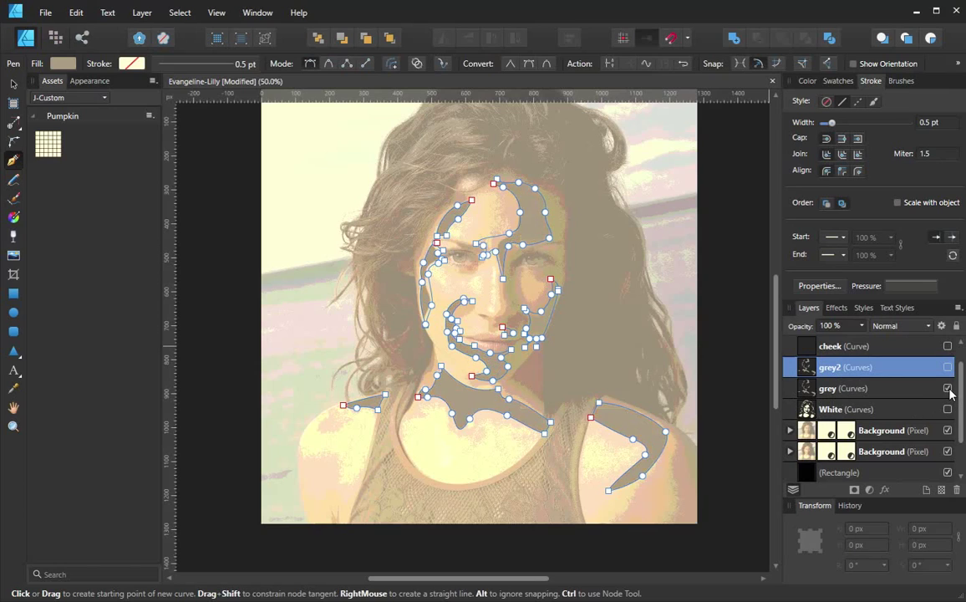
click(948, 388)
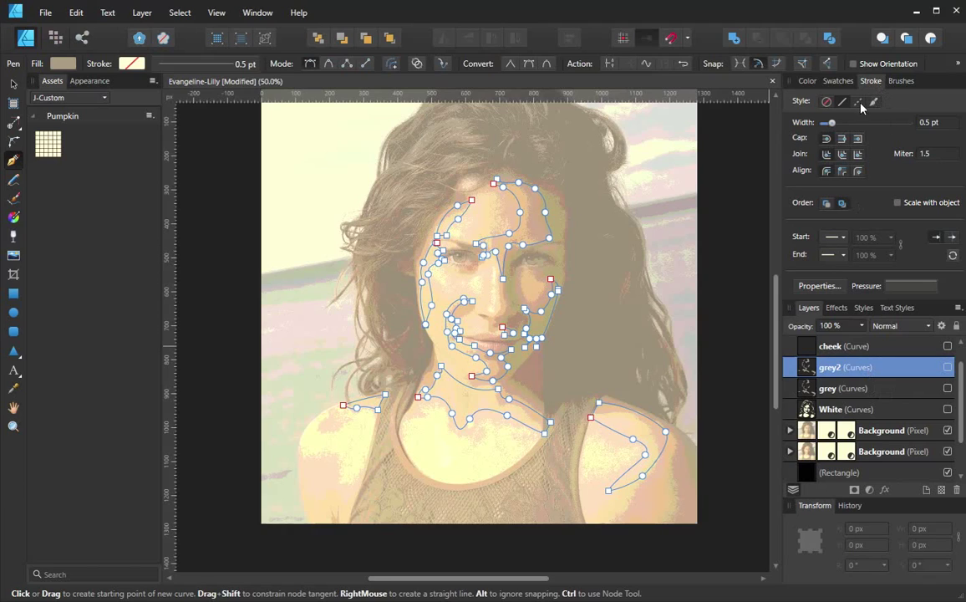
click(808, 81)
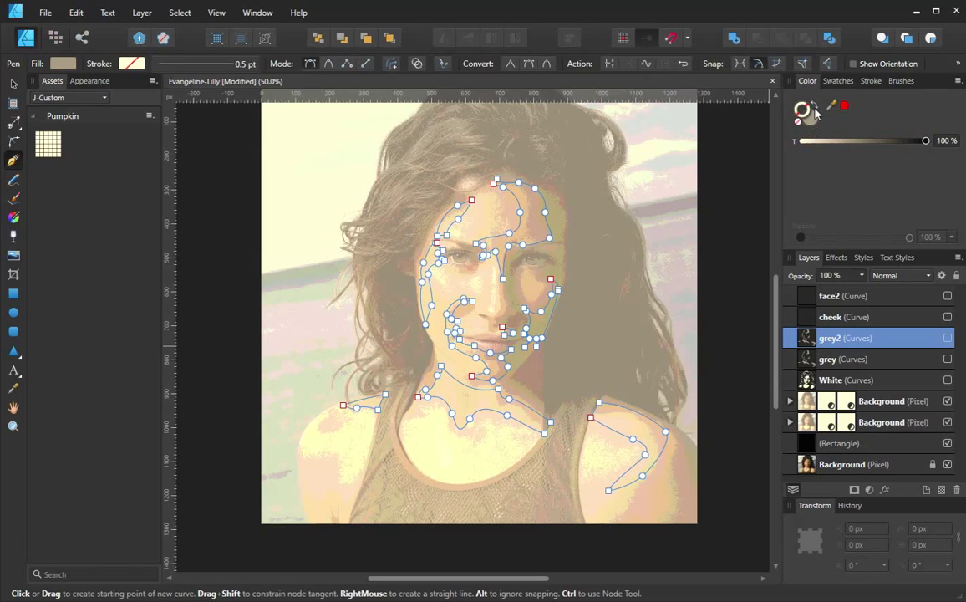
click(807, 119)
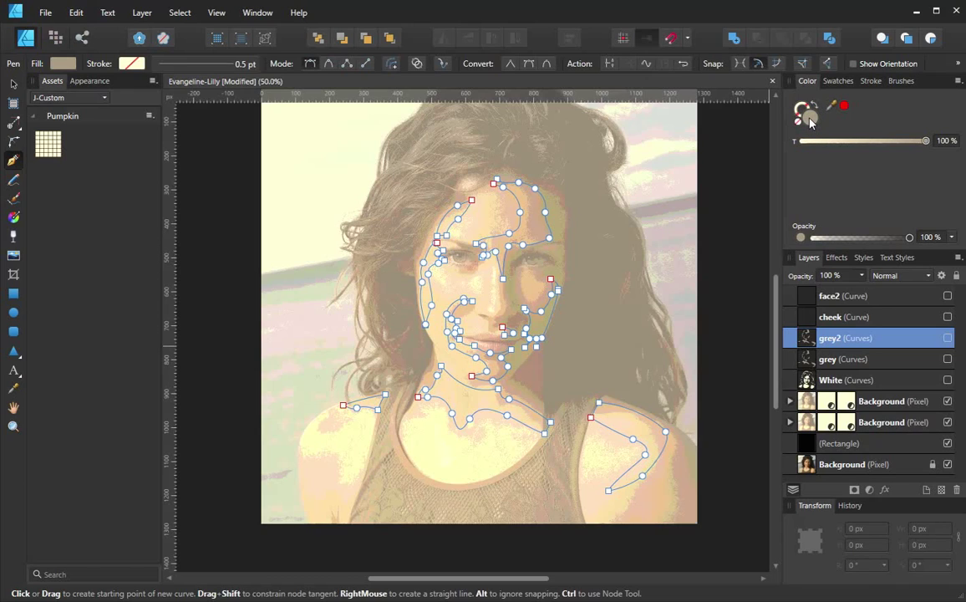
double_click(840, 338)
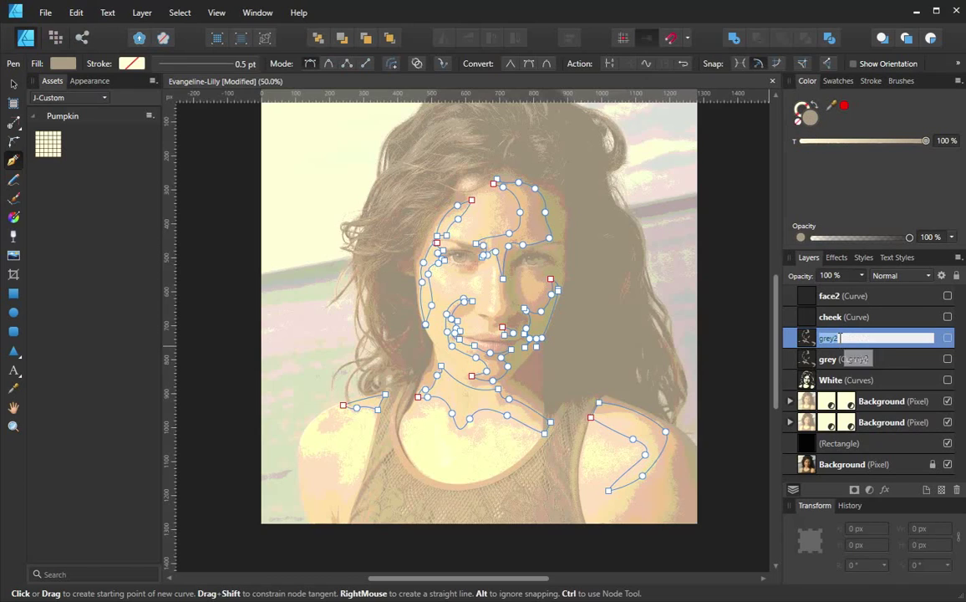
click(948, 338)
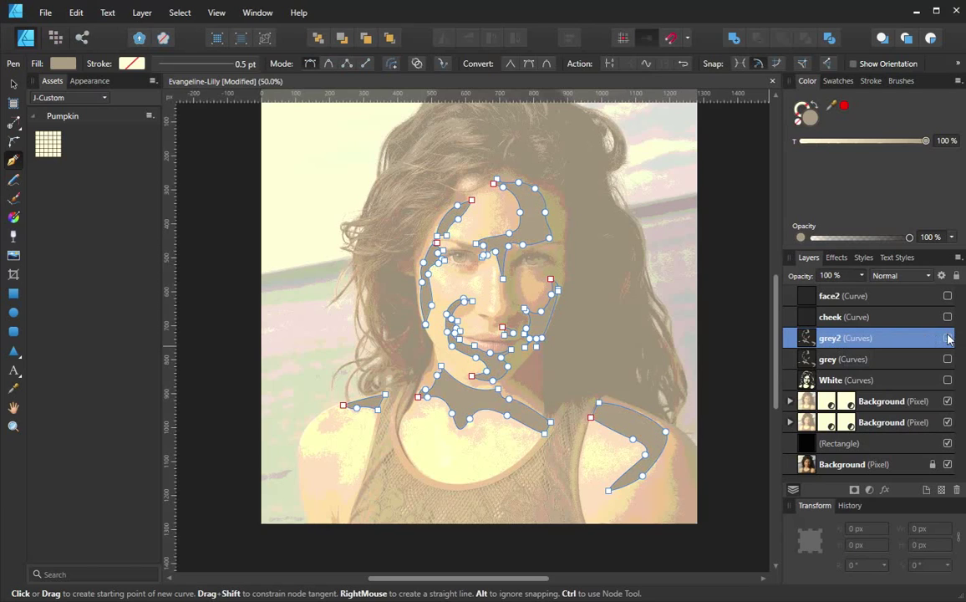
Step: Show the White and grey layers and hide the two posterized Background layers above the black rectangle
ctrl+click(597, 327)
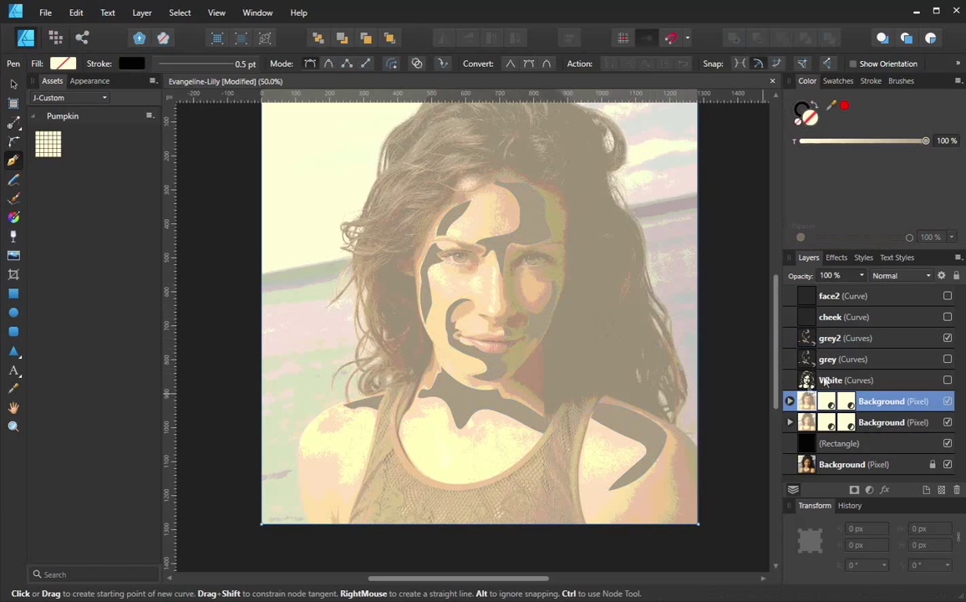
click(926, 382)
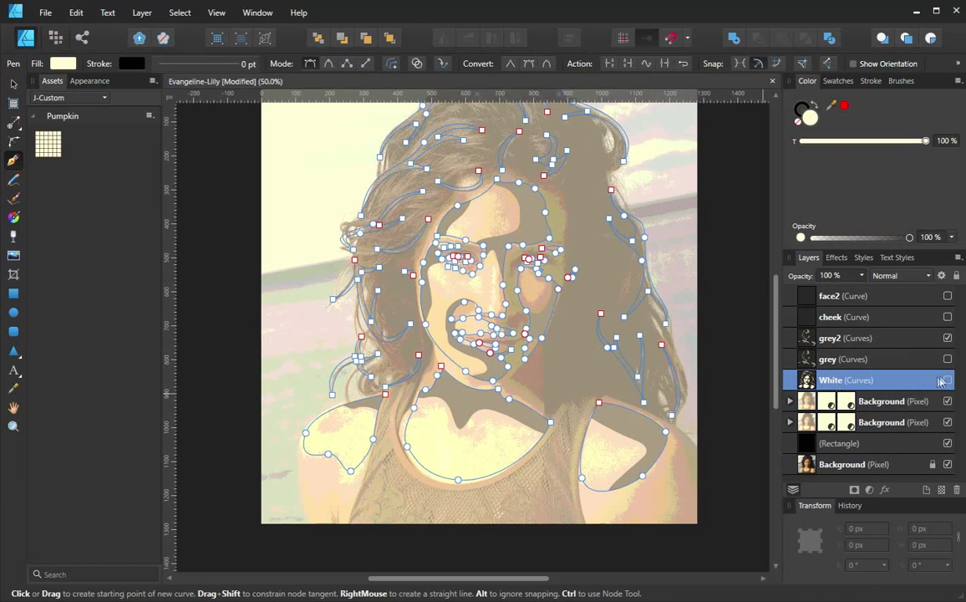
click(948, 380)
ctrl+click(577, 364)
click(948, 402)
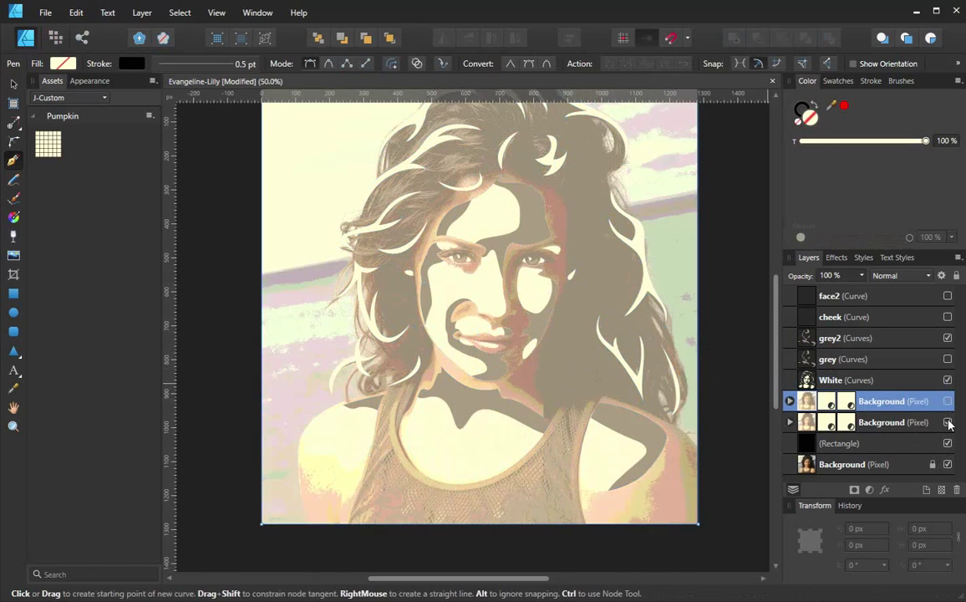
click(948, 422)
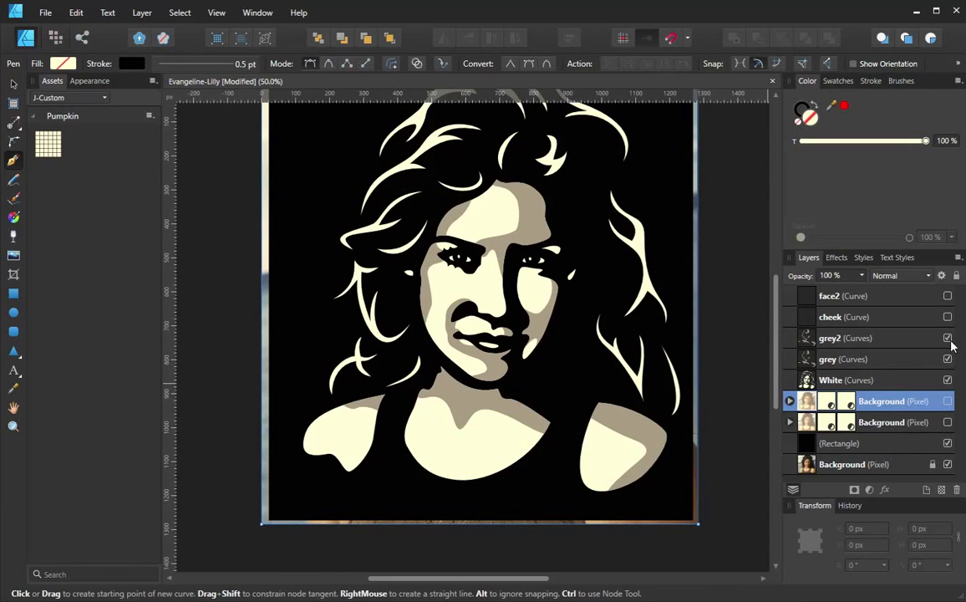
Step: Switch grey2 off and on repeatedly to compare its face shading with the original grey layer, leaving it shown
click(947, 337)
click(947, 338)
click(947, 337)
click(947, 337)
click(947, 338)
click(947, 338)
click(947, 338)
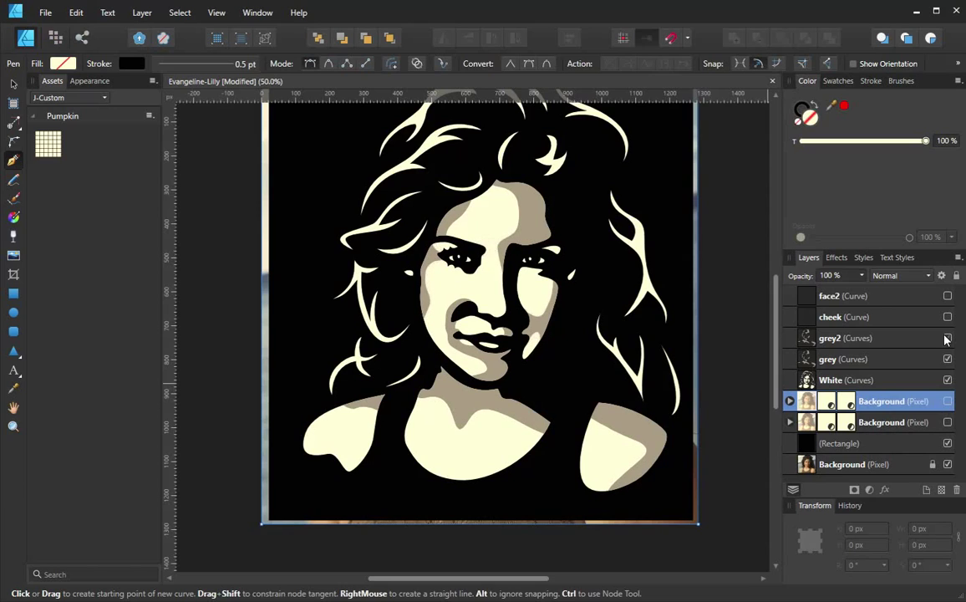
click(947, 338)
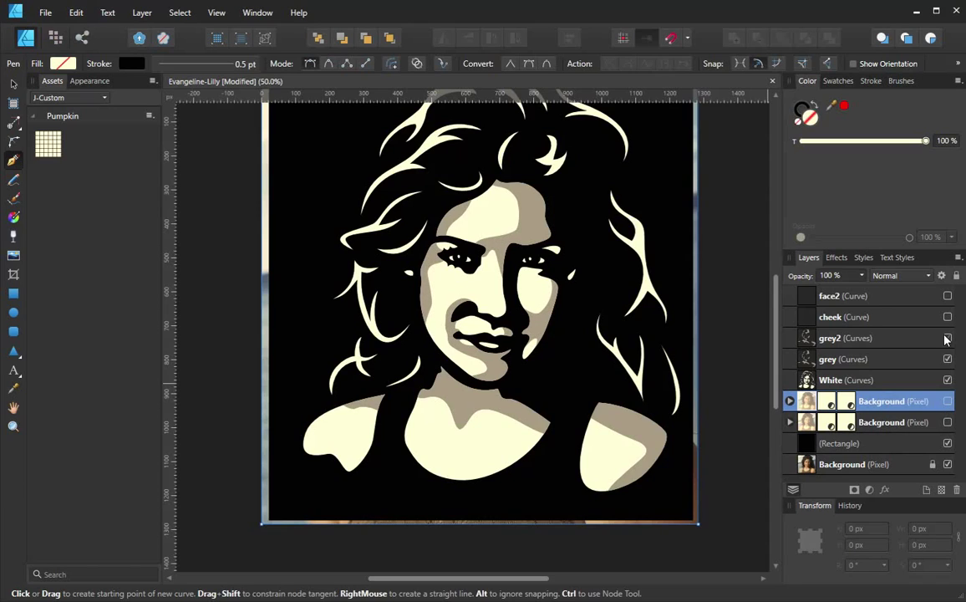
click(947, 338)
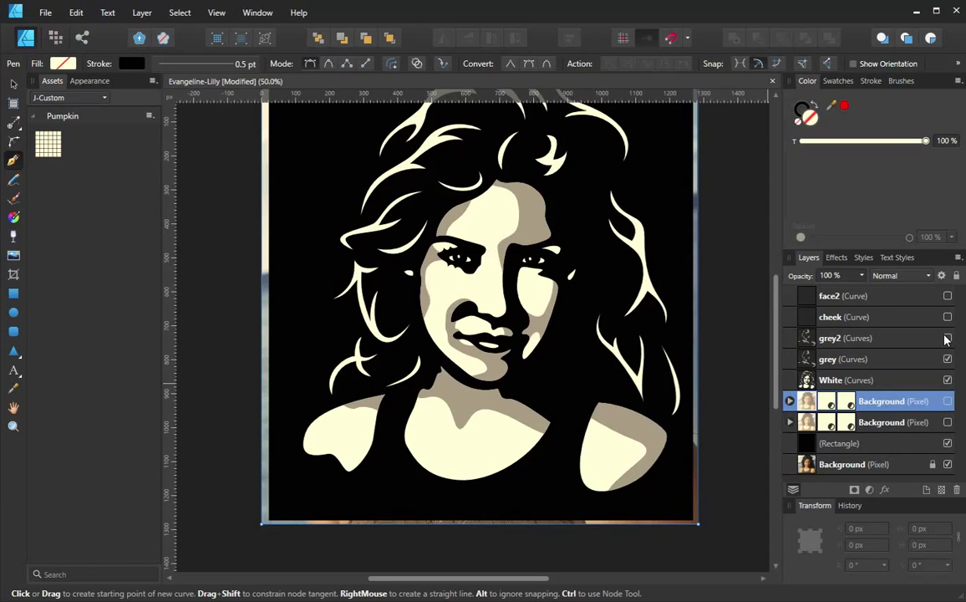
click(947, 338)
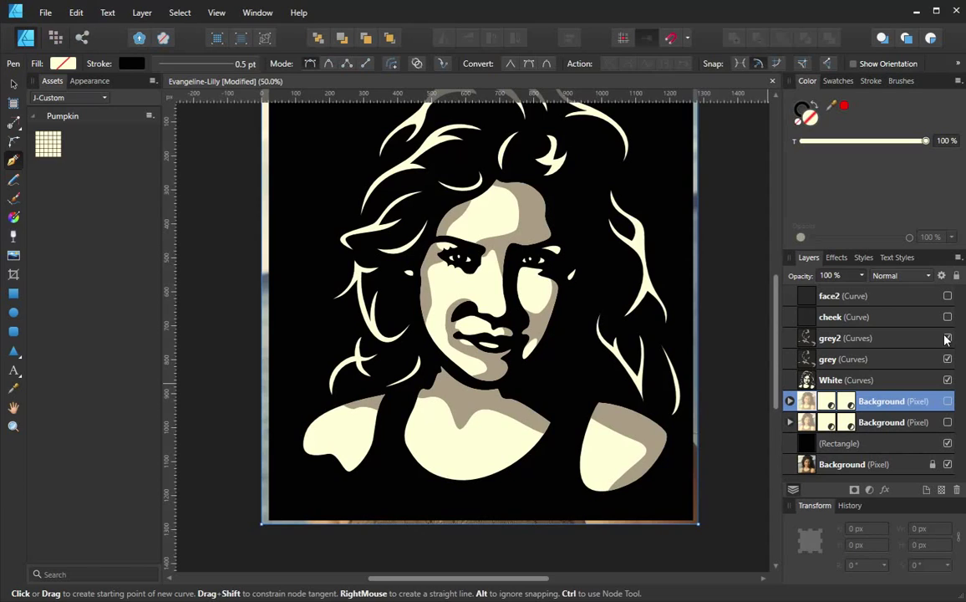
click(947, 338)
click(947, 338)
click(947, 337)
click(947, 338)
click(947, 338)
click(947, 337)
click(947, 338)
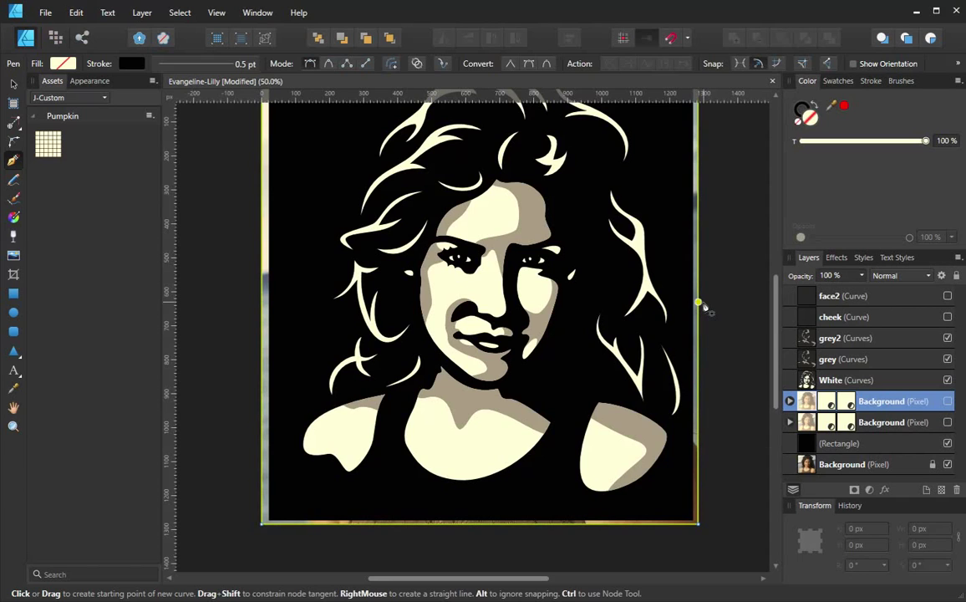
Step: Save the Evangeline-Lilly document with its current layers
scroll(725, 349, up, 2)
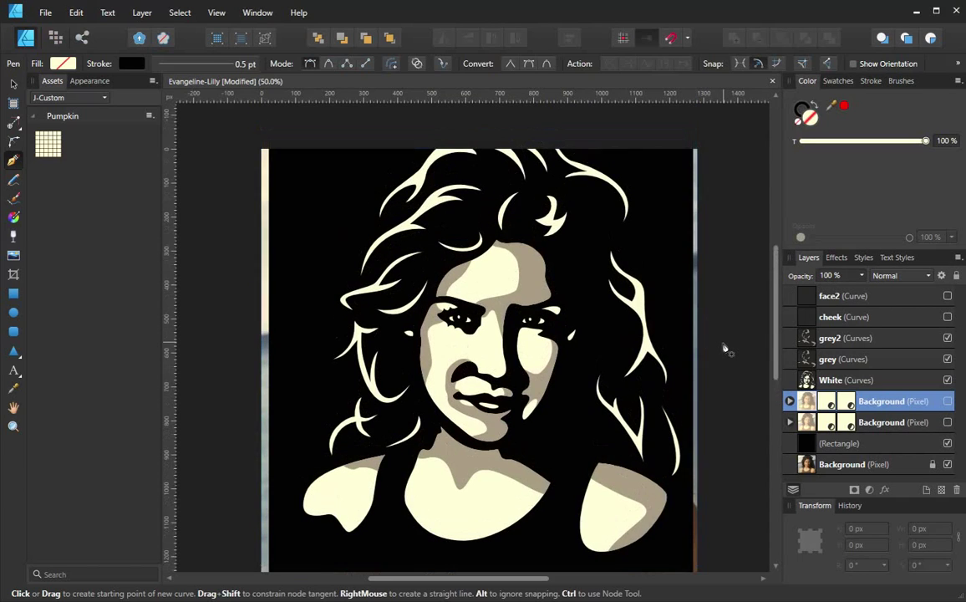
scroll(719, 344, down, 2)
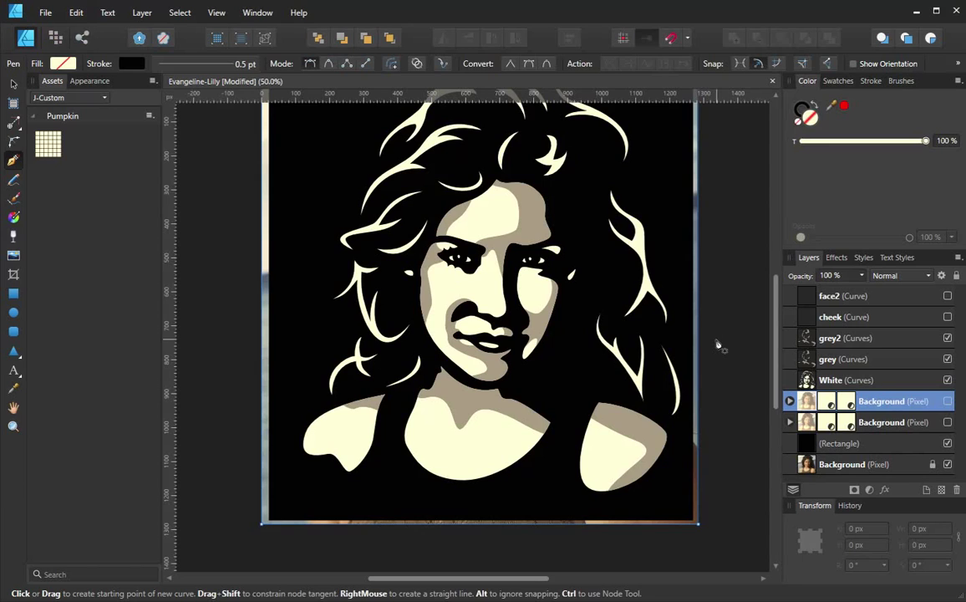
click(45, 13)
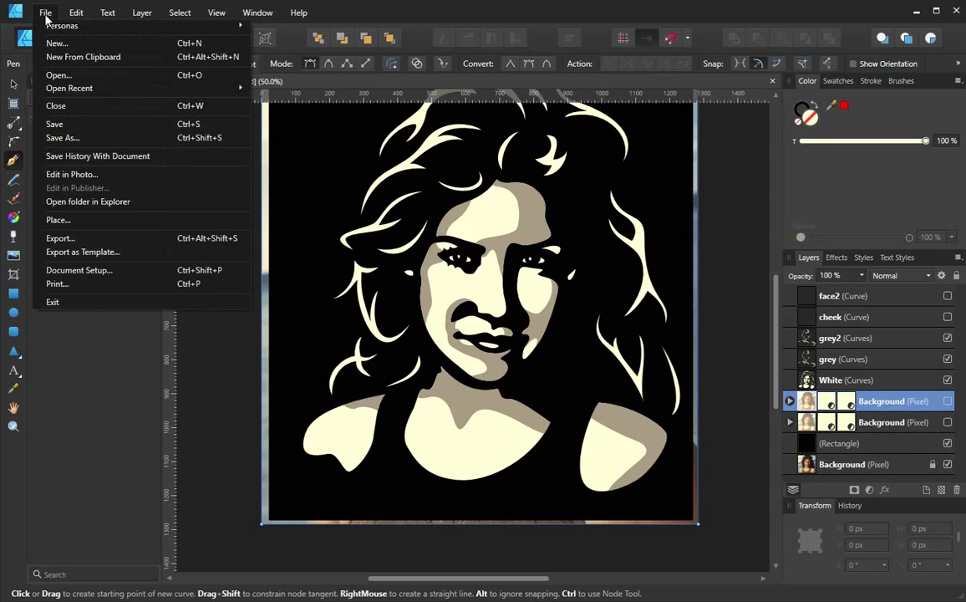
click(55, 123)
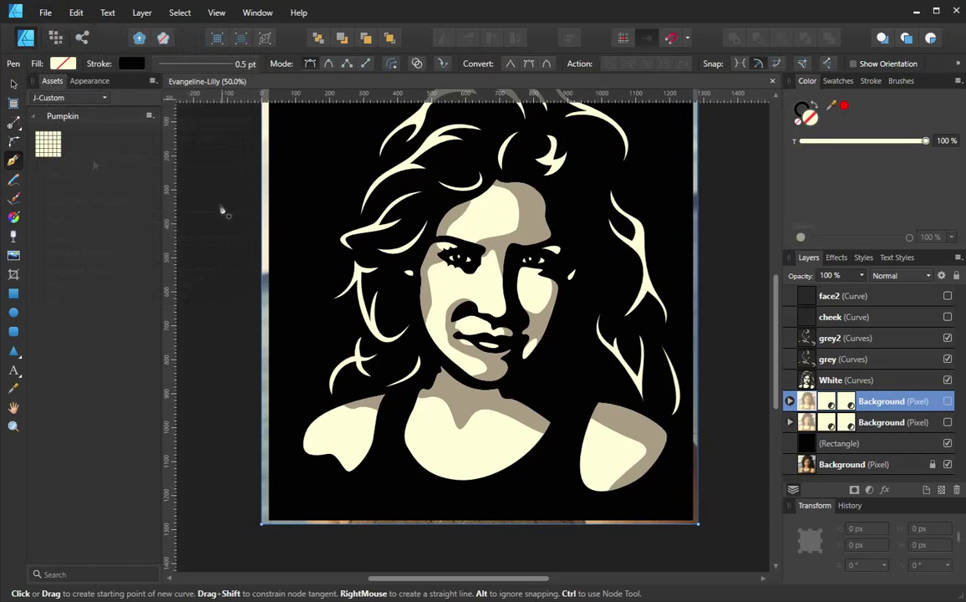
Step: Create a new document from the 01_PatternTemplateAD template and dismiss the missing fonts notice
click(43, 14)
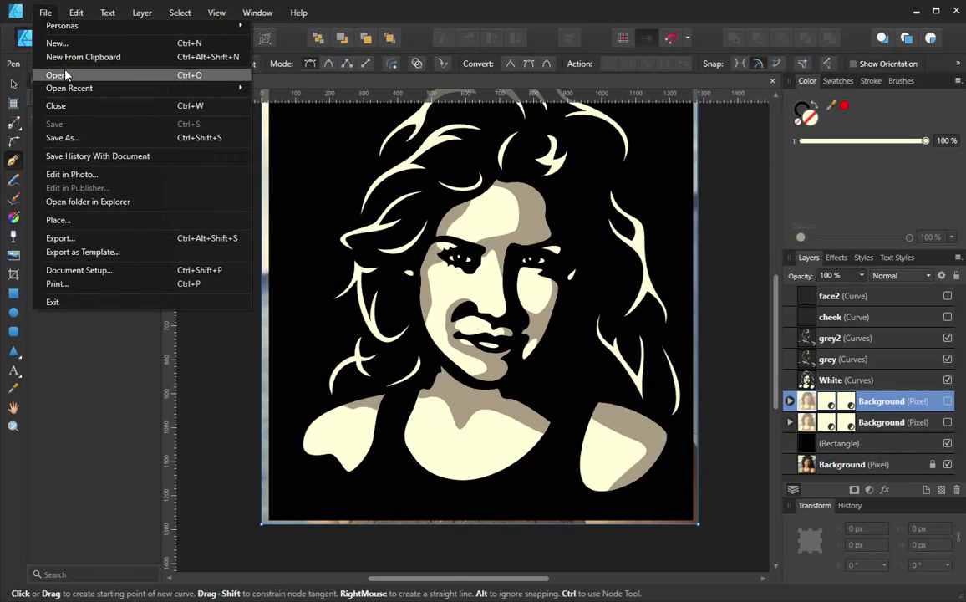
key(Escape)
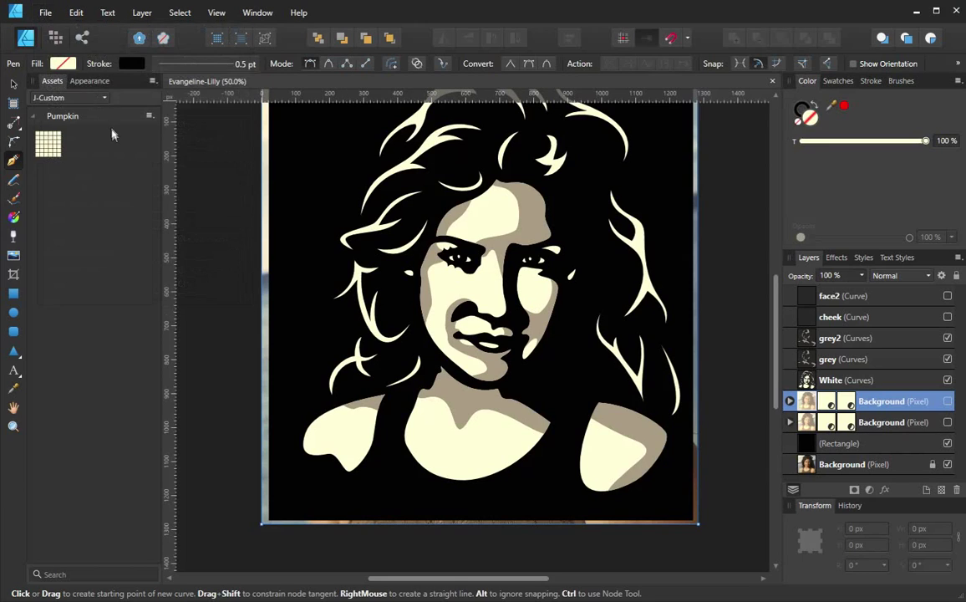
click(45, 15)
click(52, 40)
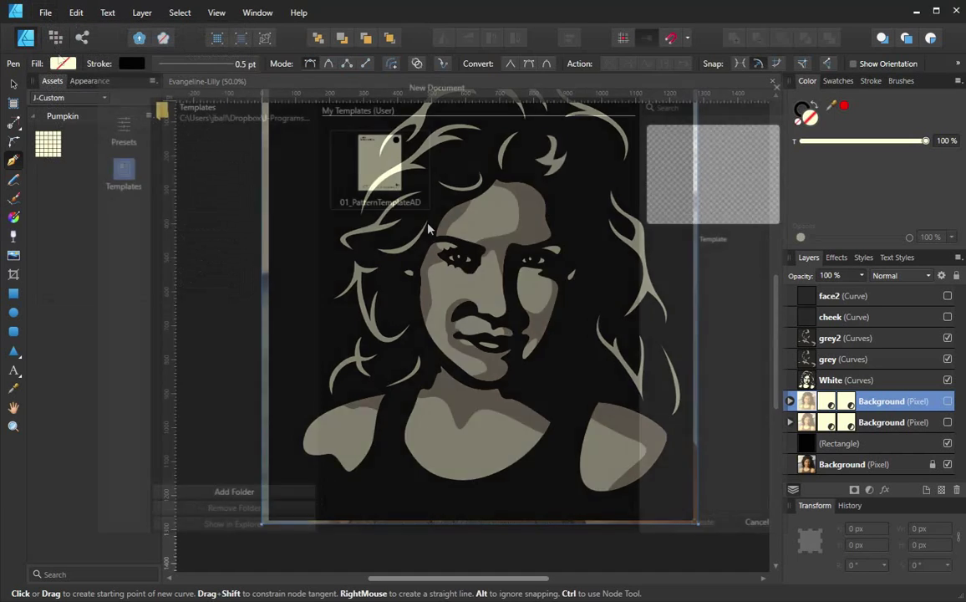
click(371, 166)
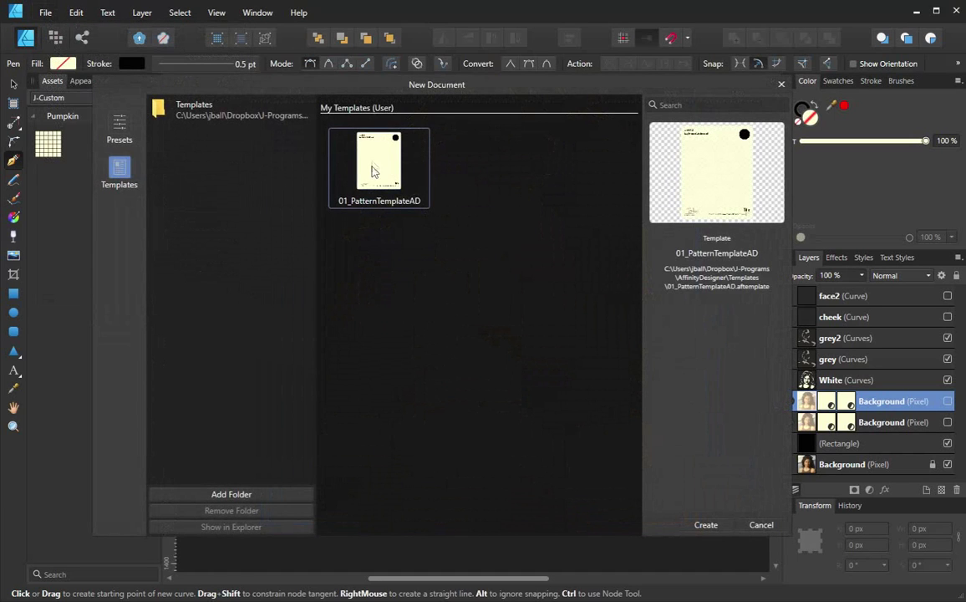
click(705, 525)
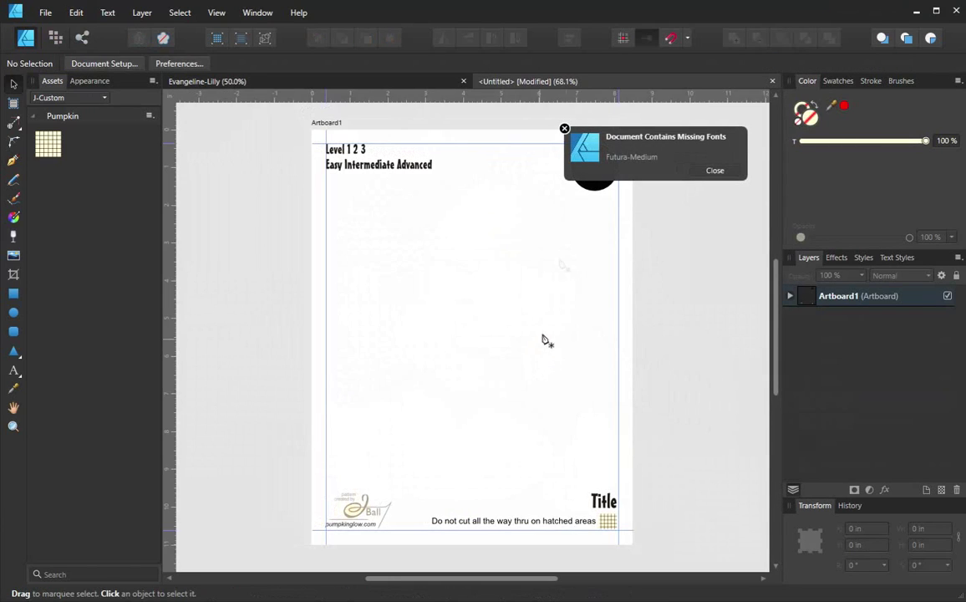
click(715, 170)
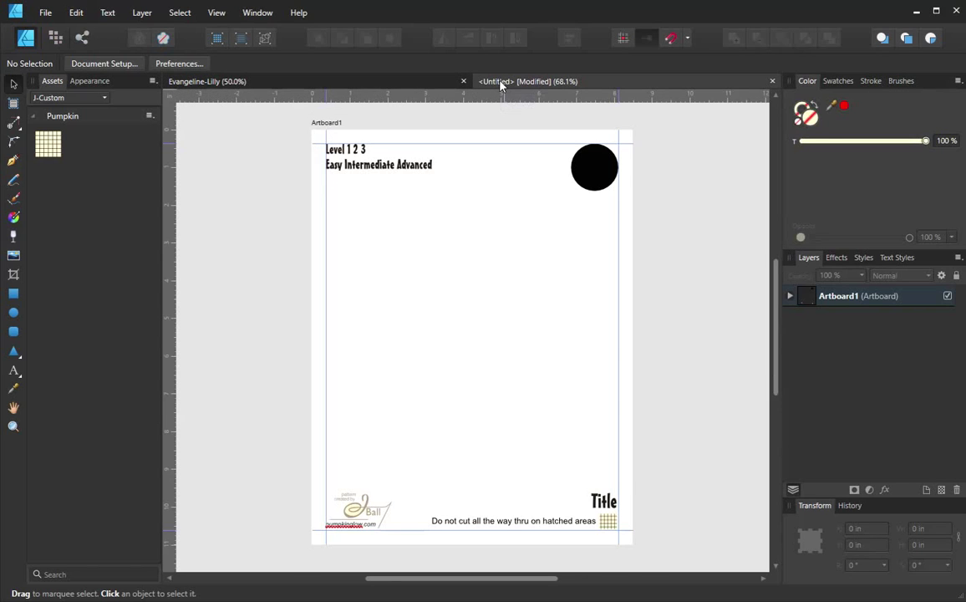
Step: Copy the grey2 and White layers from the Evangeline-Lilly document into the untitled pattern template document
click(172, 81)
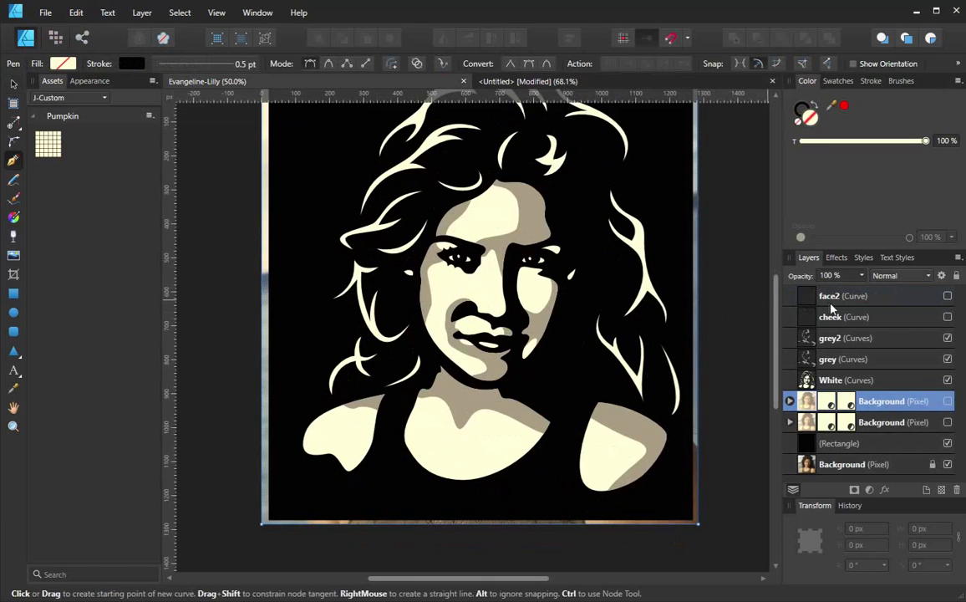
click(832, 382)
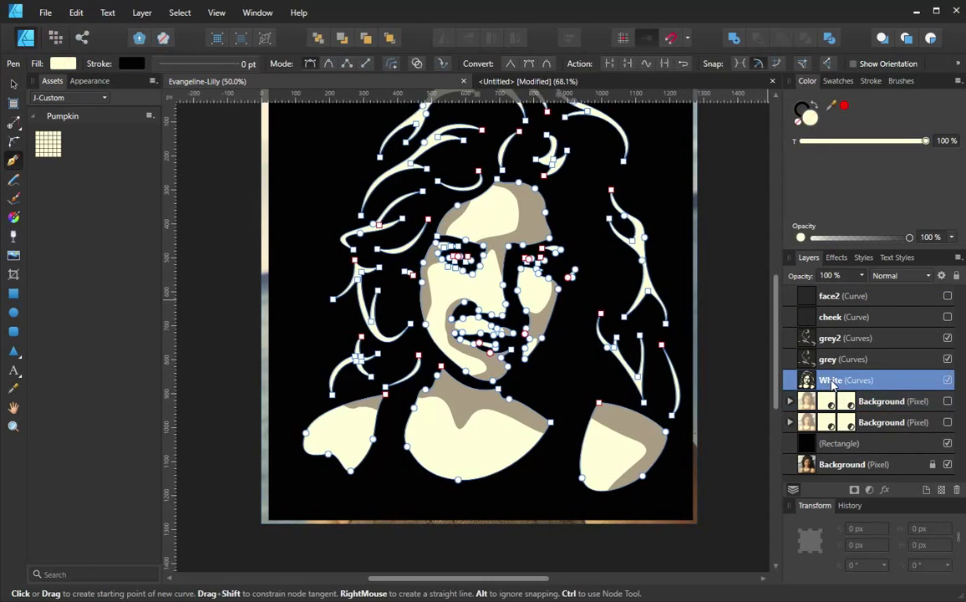
click(833, 340)
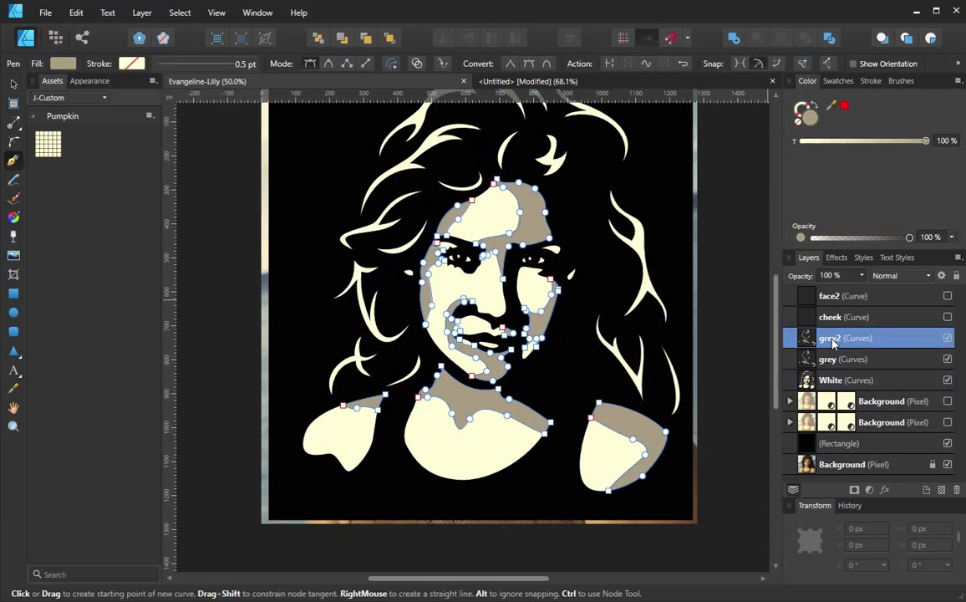
ctrl+click(830, 381)
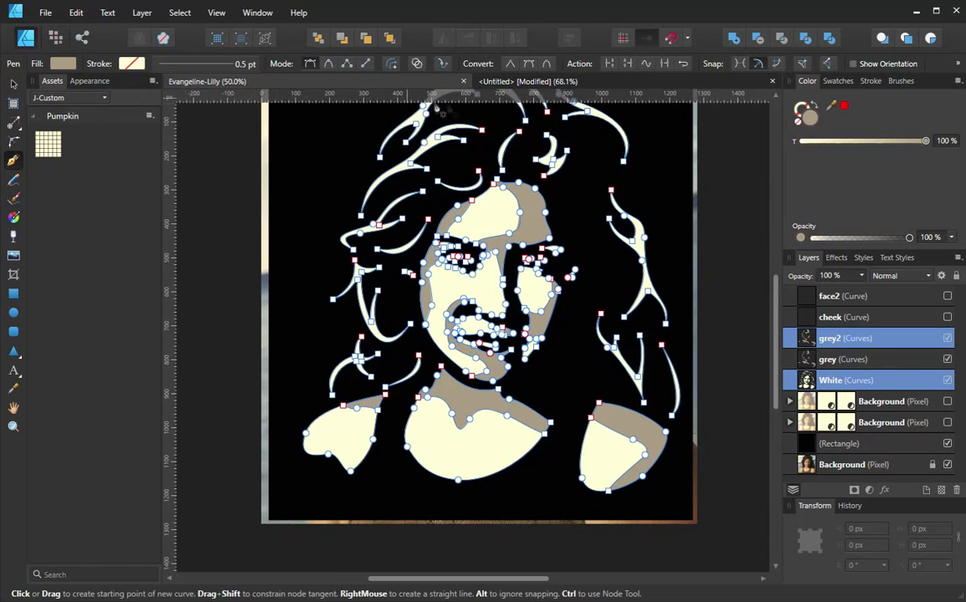
click(514, 81)
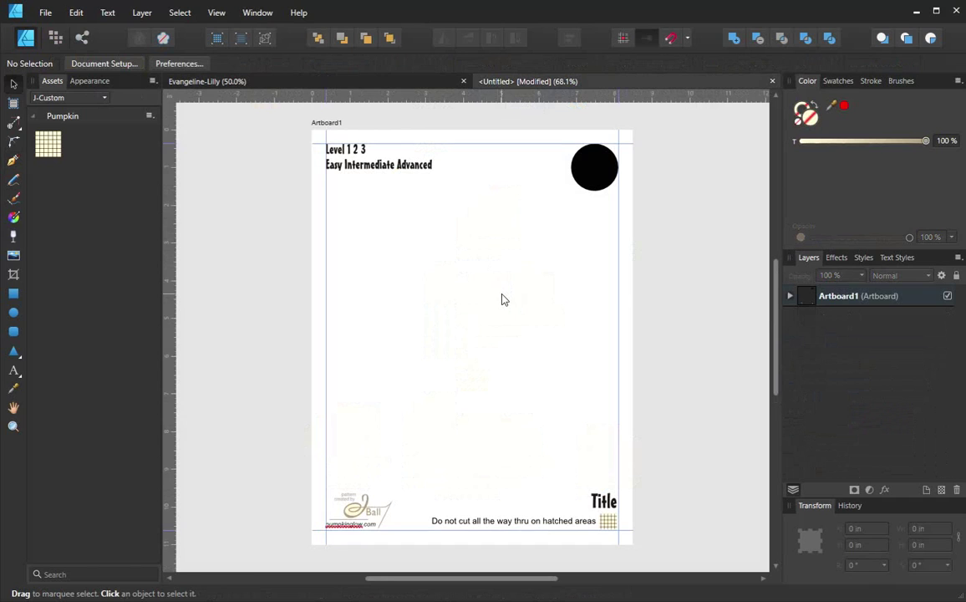
key(ctrl+v)
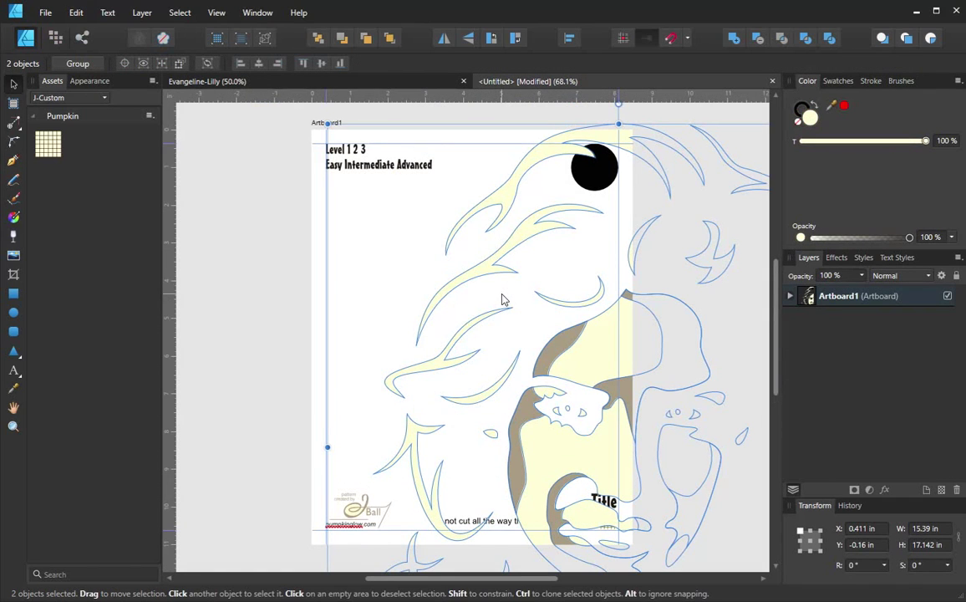
Step: Scale the pasted grey2 and White artwork proportionally to about 5.5 by 6.1 in and place it mid-page on the artboard
key(space)
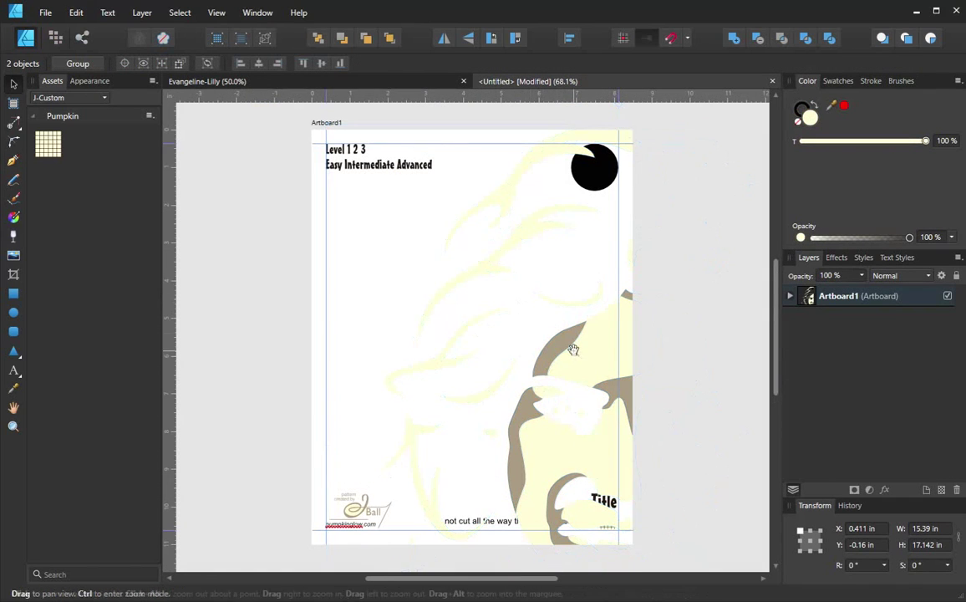
ctrl+alt+click(573, 349)
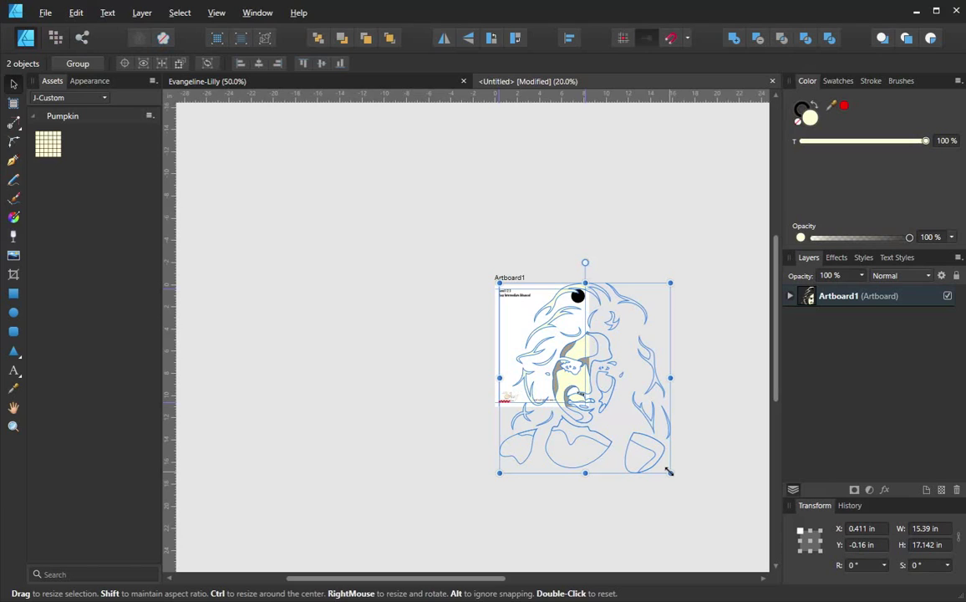
click(790, 297)
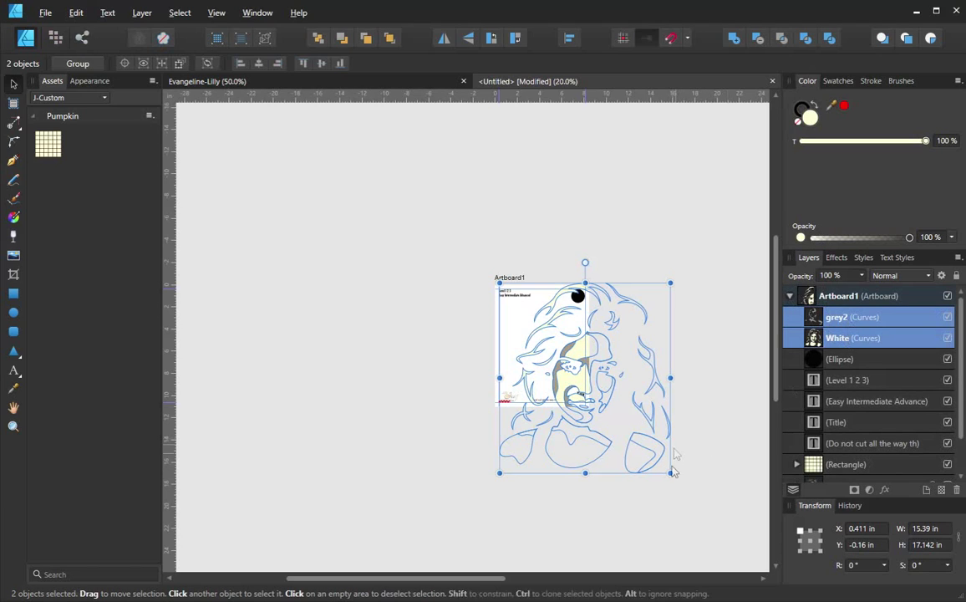
drag(671, 474, 546, 374)
drag(530, 325, 539, 355)
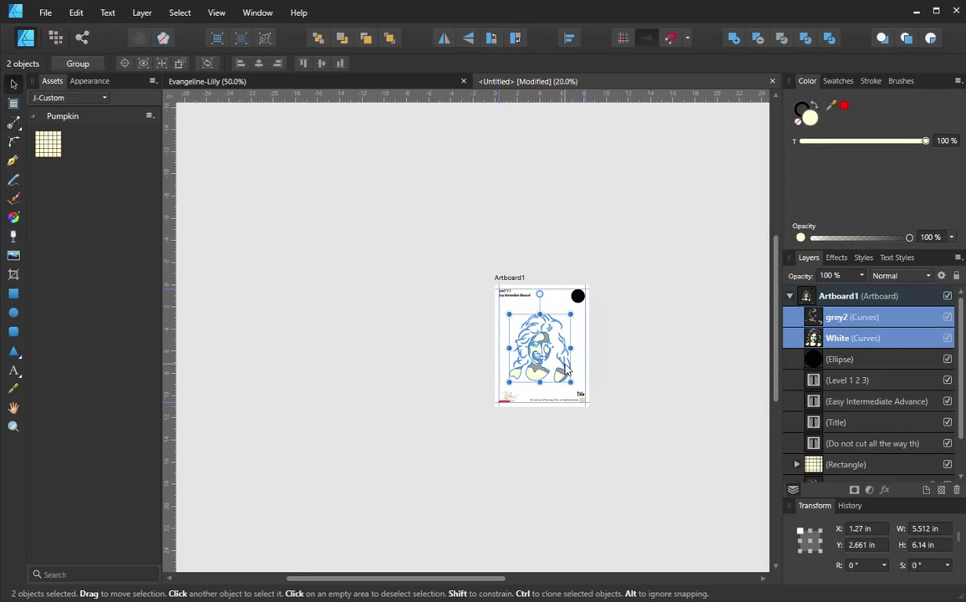
key(ctrl+space)
ctrl+click(565, 364)
ctrl+click(565, 363)
ctrl+click(565, 364)
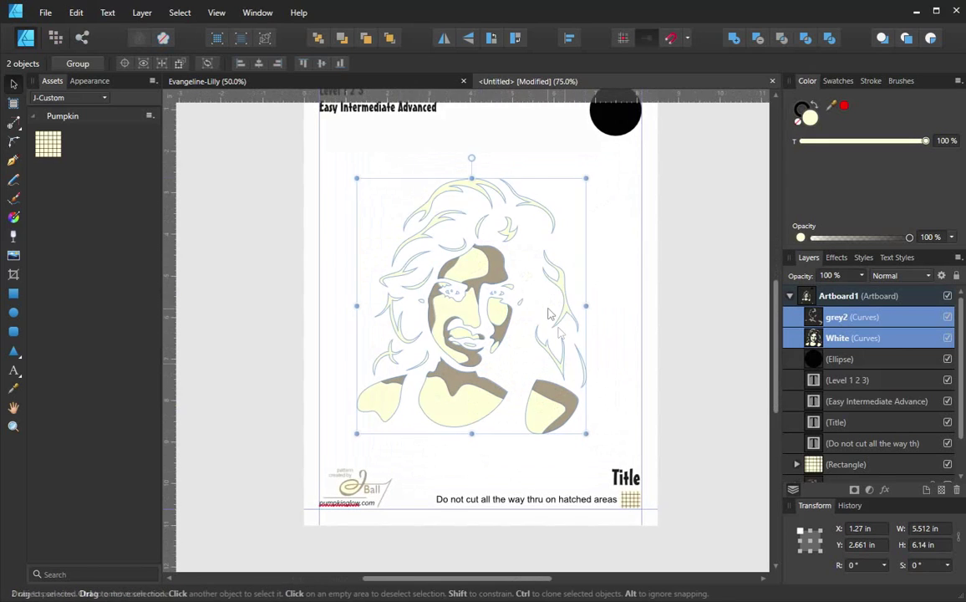
drag(550, 313, 539, 347)
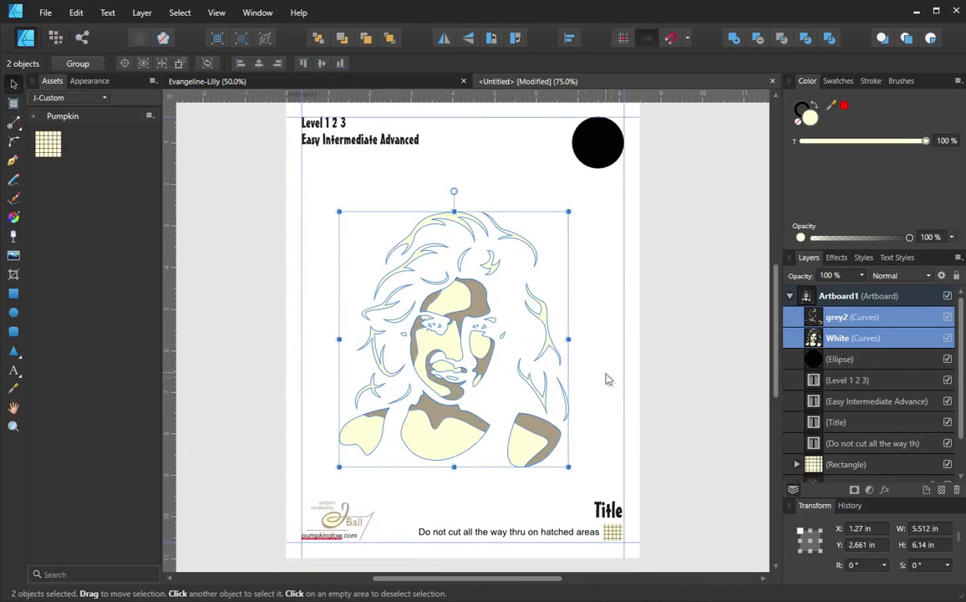
Step: Duplicate the portrait artwork and shrink the copy to about 0.95 by 1.06 in over the black circle
key(ctrl+j)
drag(438, 289, 535, 220)
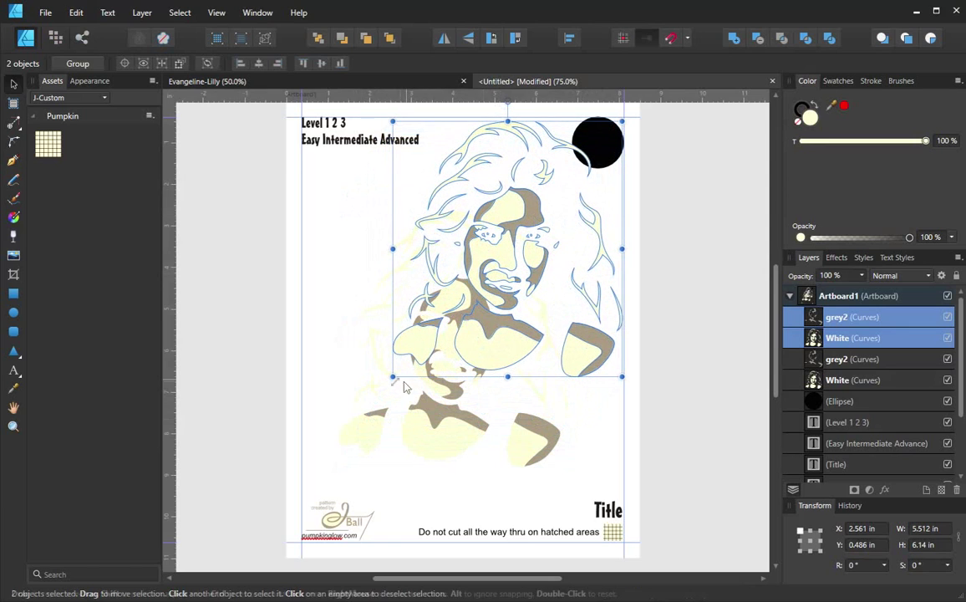
drag(393, 376, 575, 165)
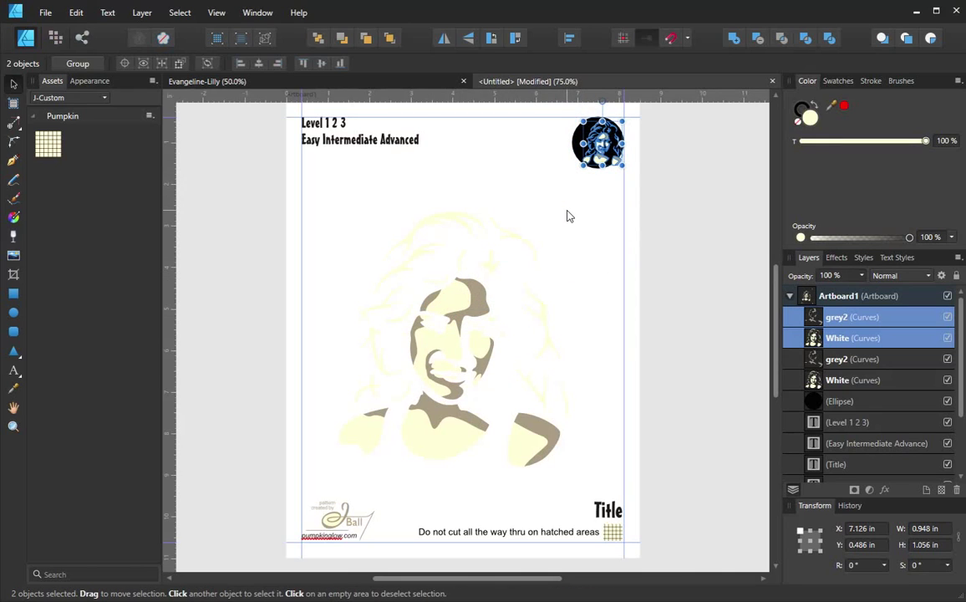
Step: Refine the small portrait copy to about 0.97 by 1.08 in and center it inside the black circle
scroll(601, 157, up, 6)
drag(601, 157, 514, 393)
mouse_move(465, 245)
mouse_down()
mouse_move(452, 239)
mouse_move(474, 244)
mouse_up()
drag(607, 428, 621, 436)
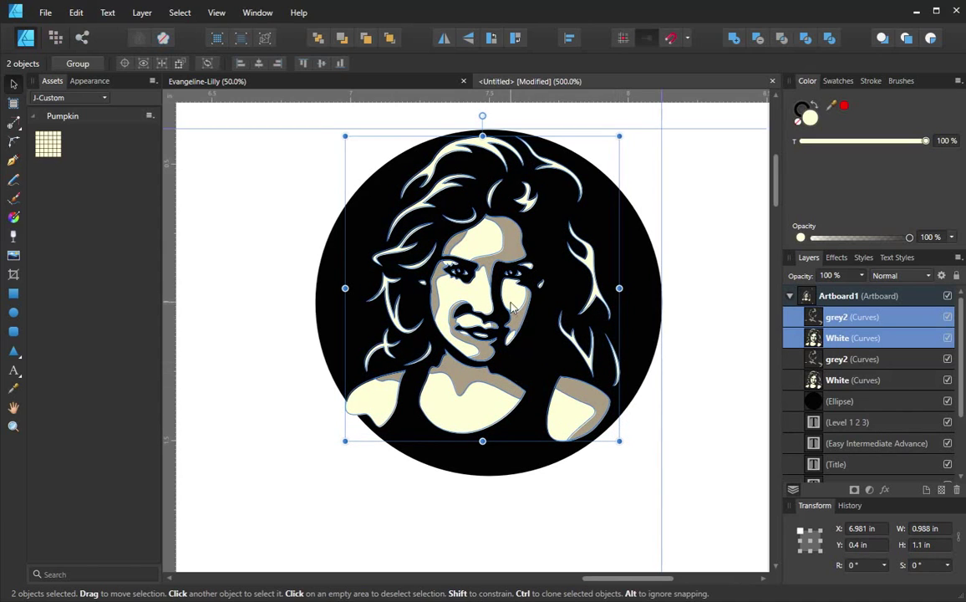
drag(514, 305, 520, 306)
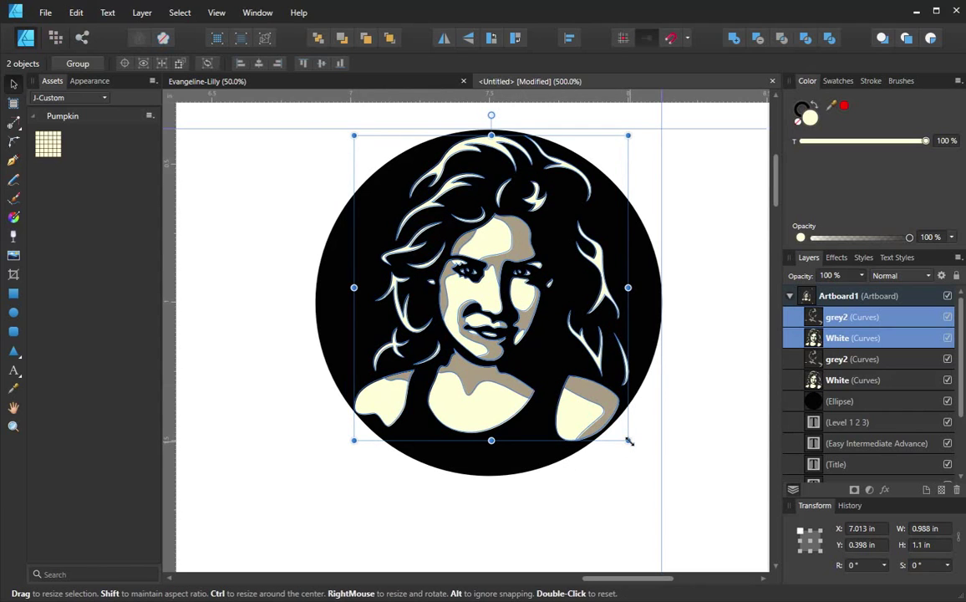
drag(628, 441, 622, 432)
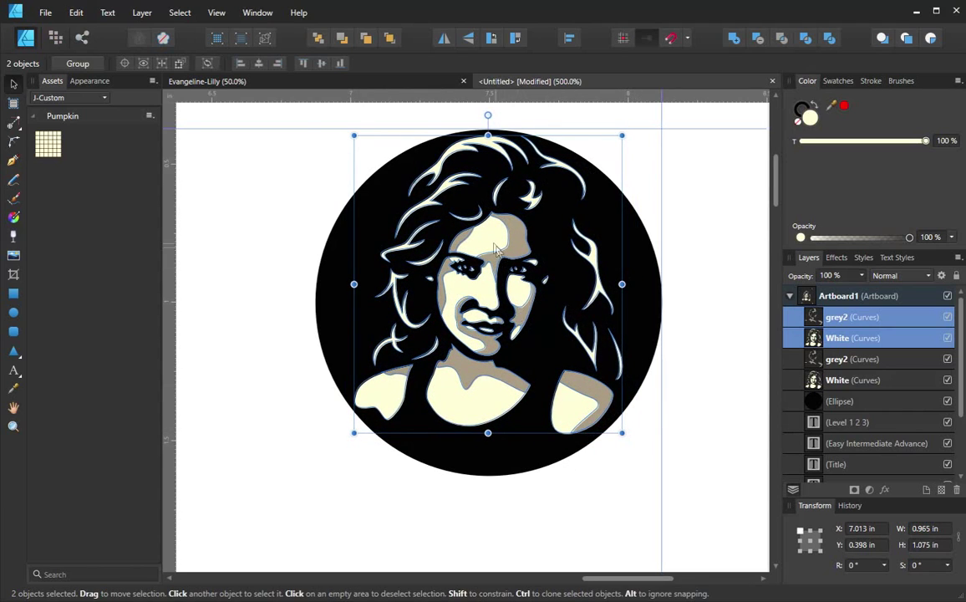
drag(497, 247, 498, 249)
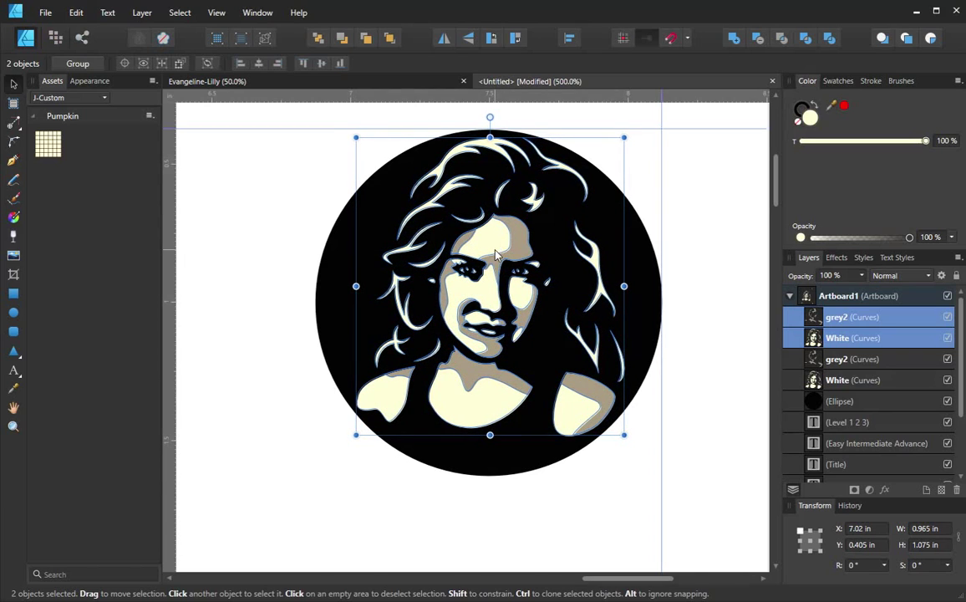
click(627, 482)
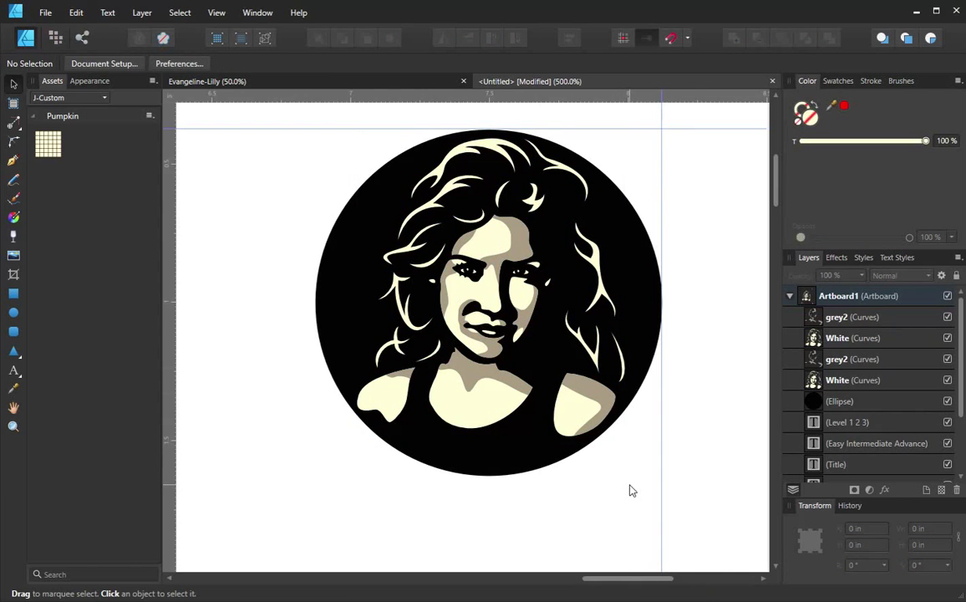
key(ctrl+0)
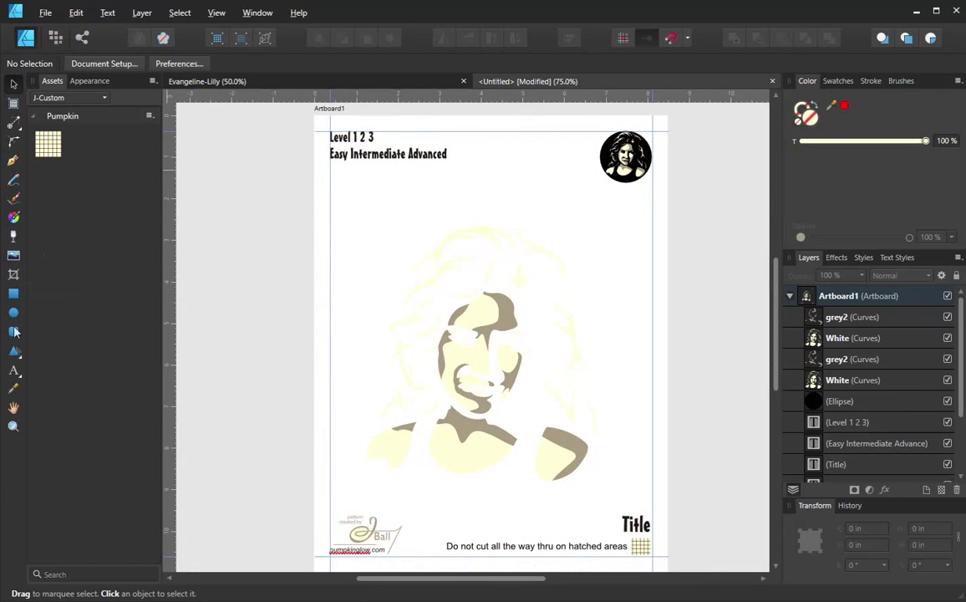
Step: Delete "Easy Intermediate" from the difficulty line so that it reads "Advanced"
click(13, 371)
click(430, 154)
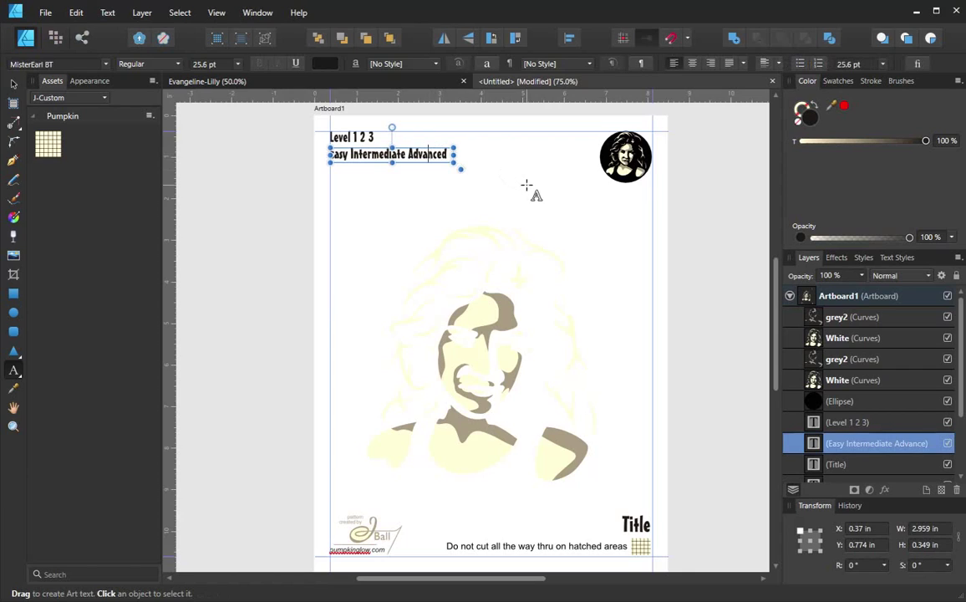
key(ctrl+shift+Left)
key(ctrl+shift+Left)
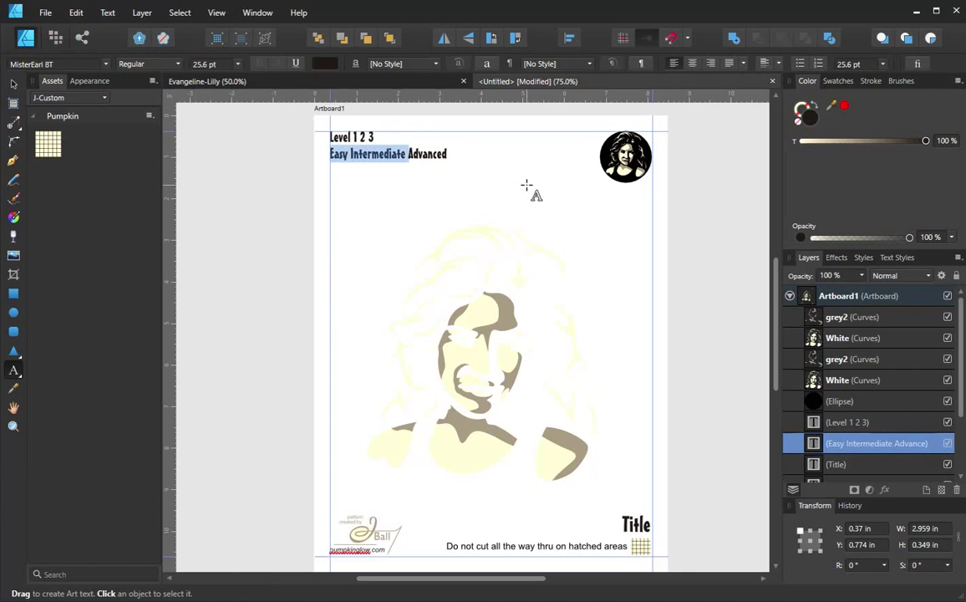
key(Delete)
Step: Remove the 1 and 2 from the level line so that it reads "Level 3"
click(369, 138)
key(ctrl+shift+Left)
key(ctrl+shift+Left)
key(Delete)
key(Escape)
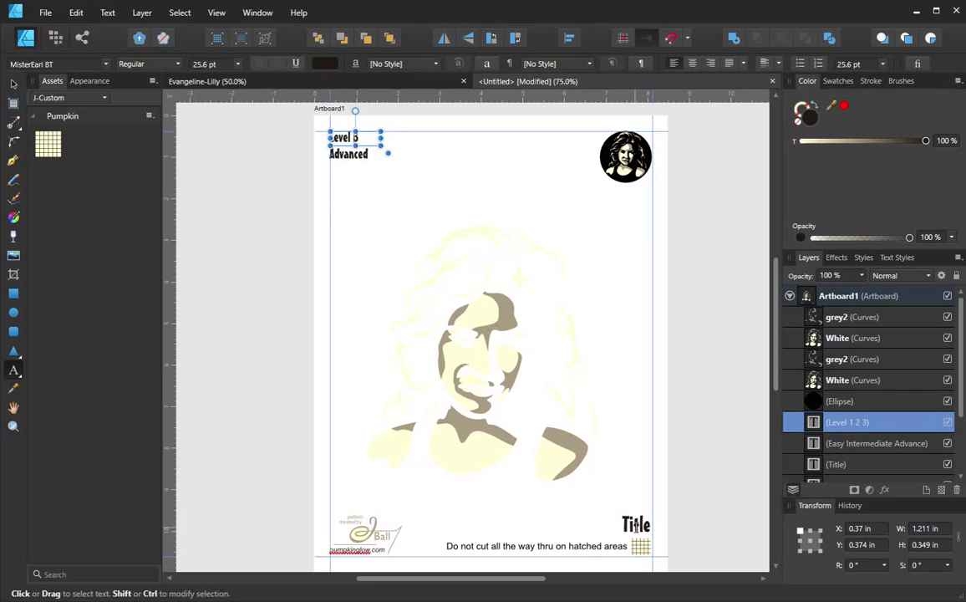
Step: Replace the "Title" placeholder text with "Evangeline Lilly"
click(629, 524)
drag(616, 524, 470, 524)
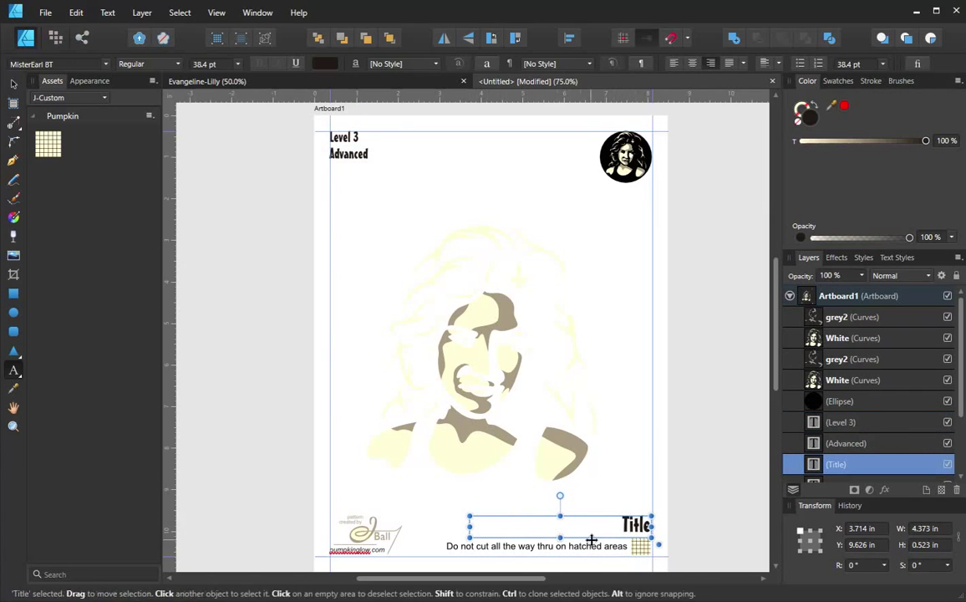
drag(613, 526, 645, 525)
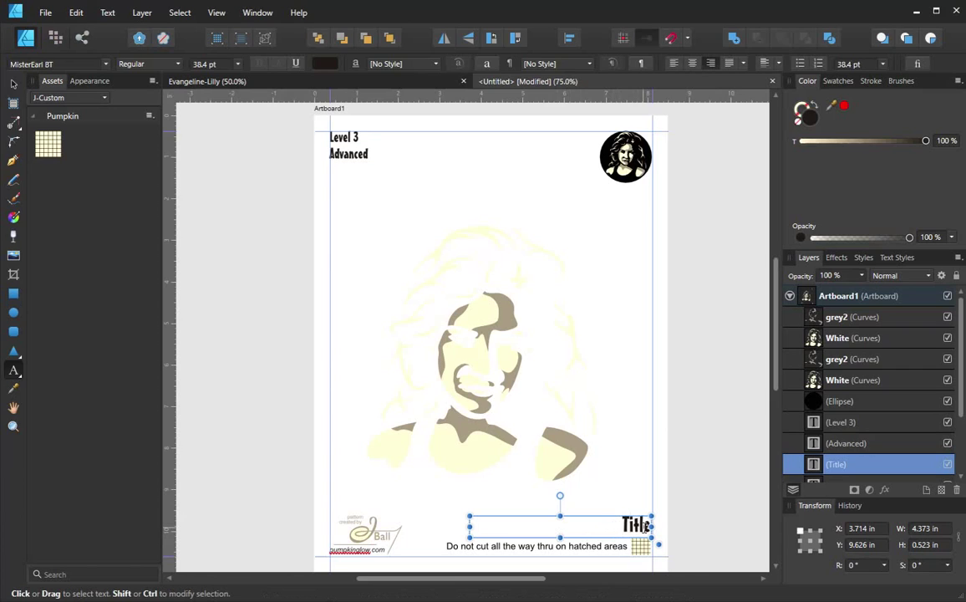
double_click(645, 525)
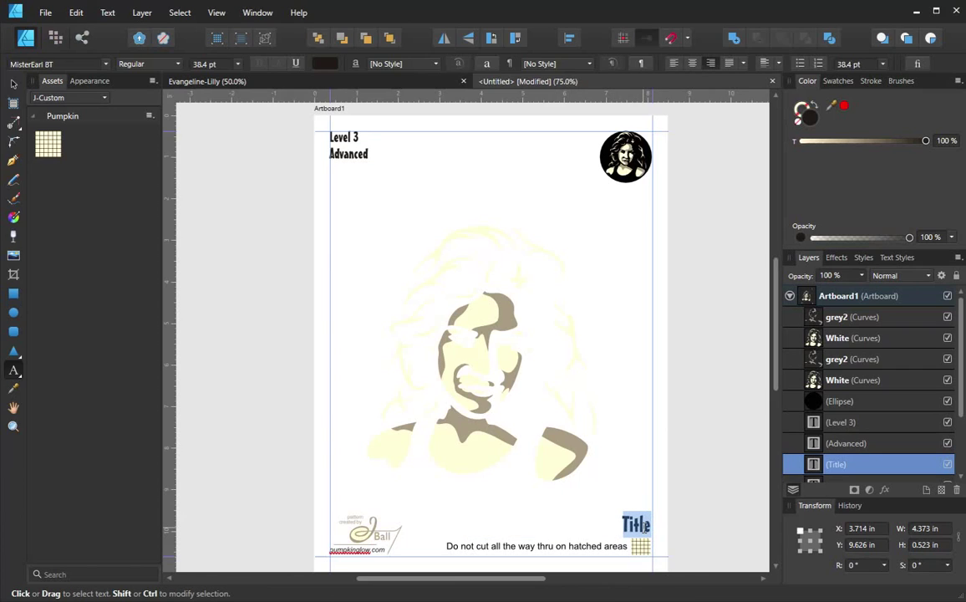
text(Evangeline Lilly)
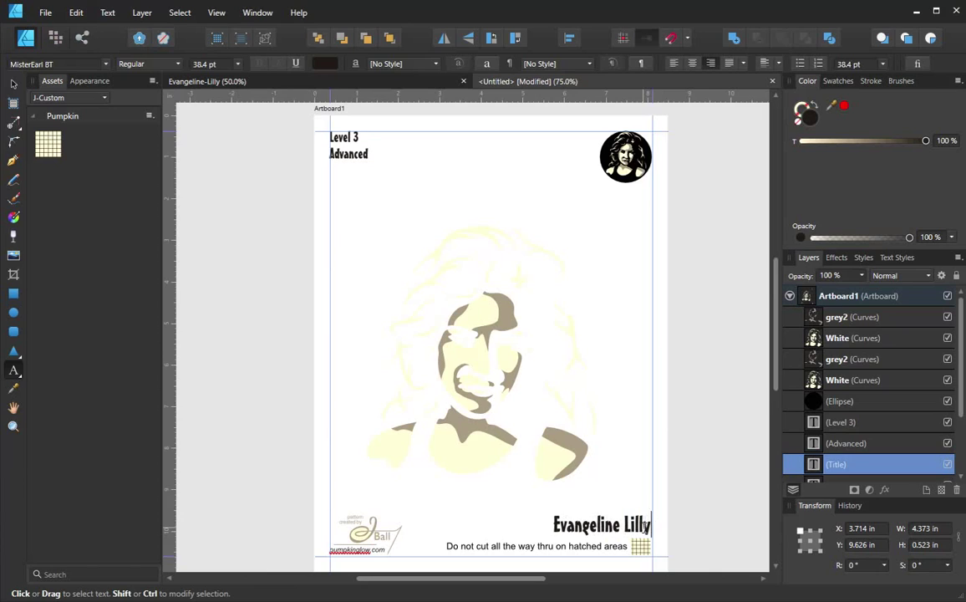
key(Escape)
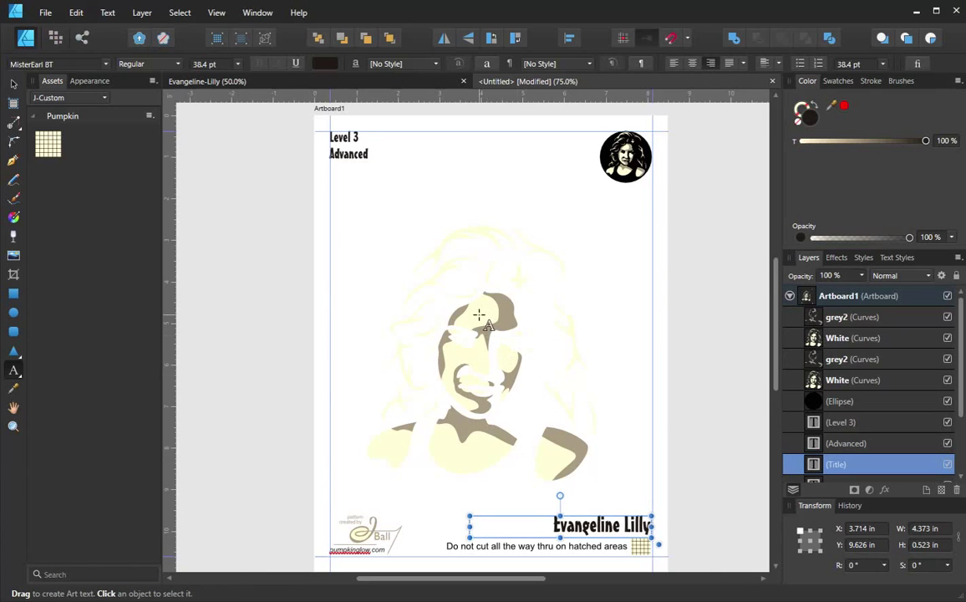
Step: Enlarge the main grey2 and White artwork proportionally to about 7.7 by 8.6 in, spanning the side margin guides
click(14, 84)
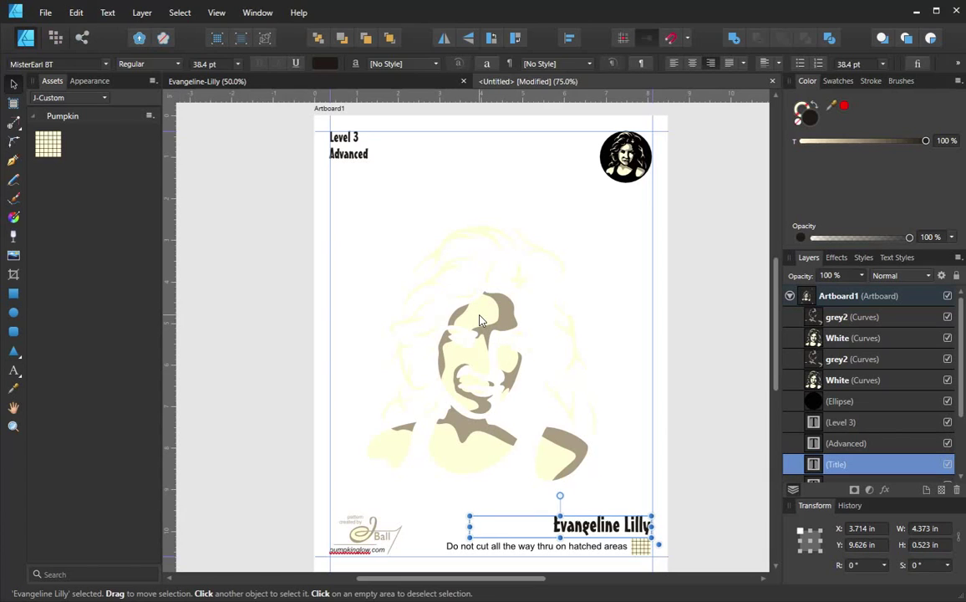
click(436, 290)
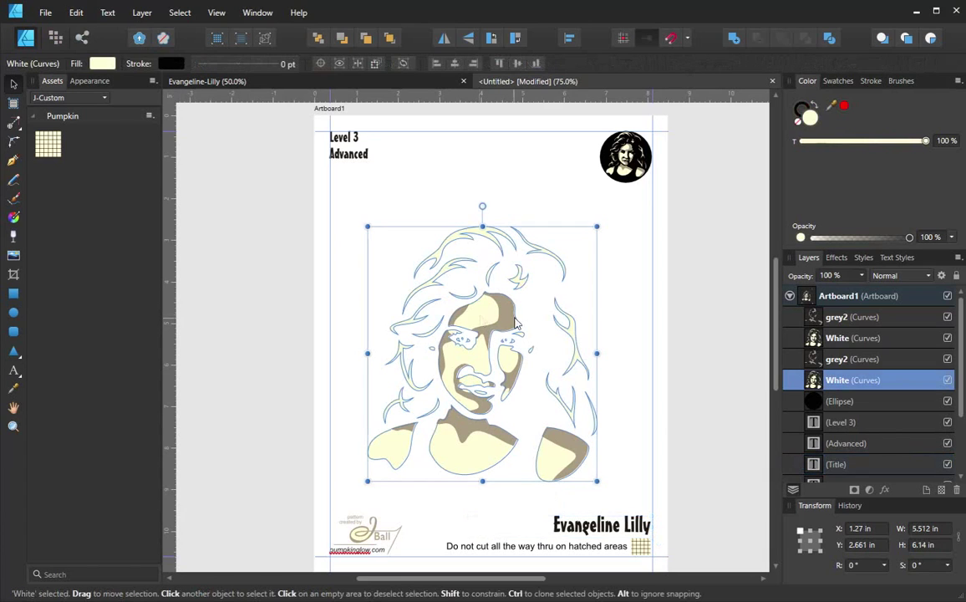
shift+click(459, 293)
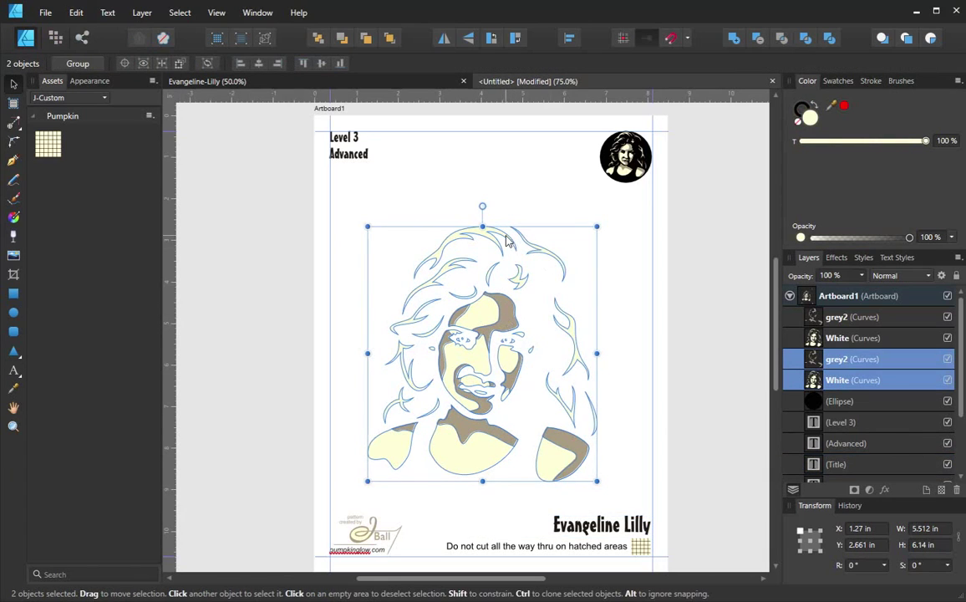
drag(597, 225, 661, 169)
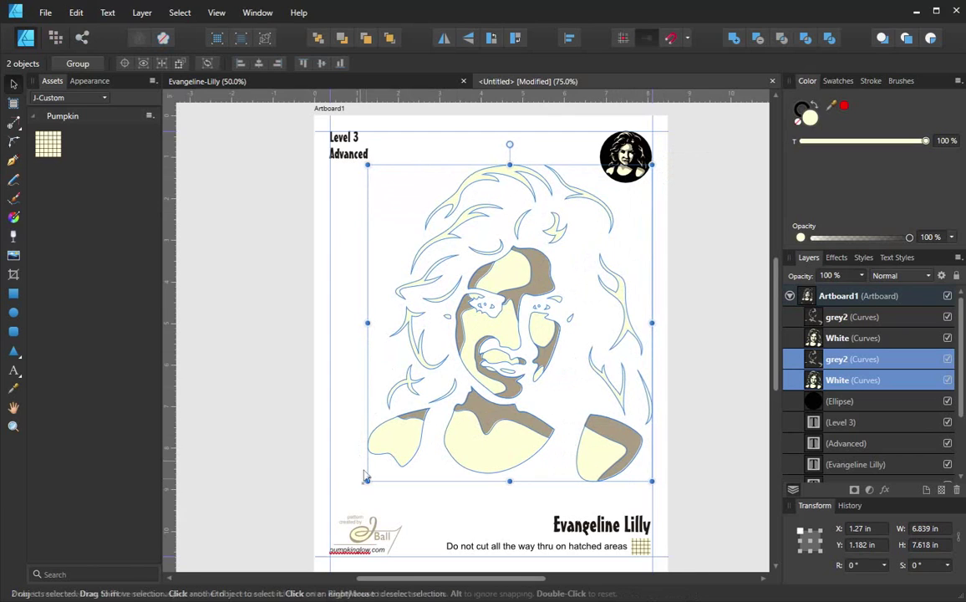
drag(365, 478, 321, 520)
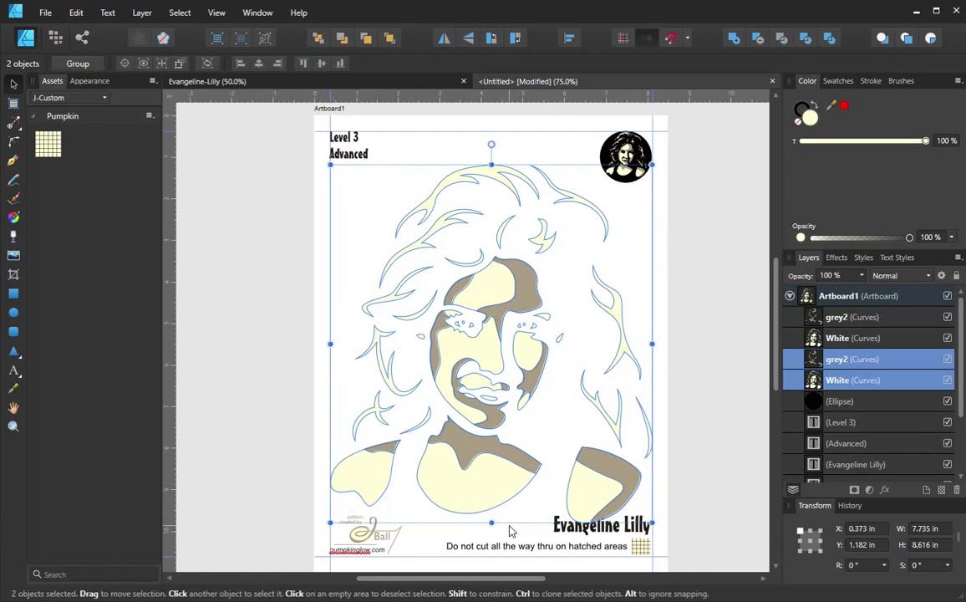
Step: Nudge the enlarged portrait upward to a Y position of about 0.82 in, clear of the title text
key(shift+Up)
key(shift+Up)
key(shift+Up)
key(Up)
key(Up)
key(Up)
key(Up)
key(Up)
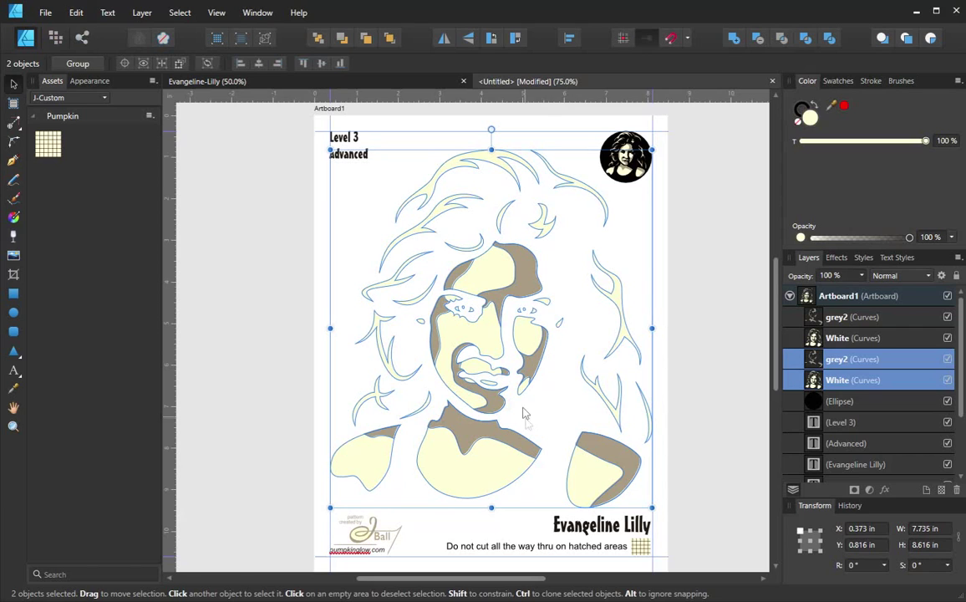
Step: Fill the large White artwork with a medium brownish grey from the Grays palette
click(694, 289)
click(481, 161)
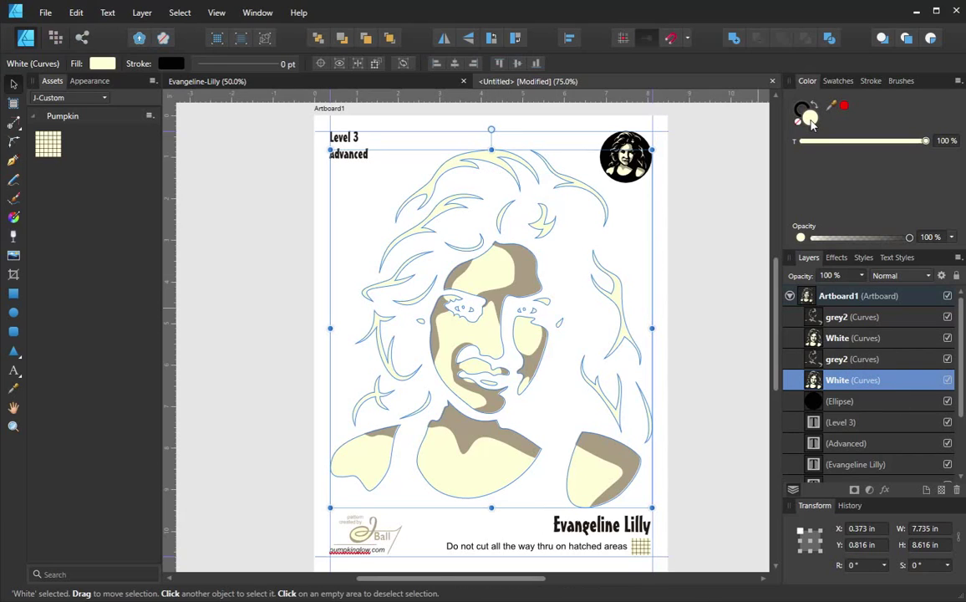
click(837, 80)
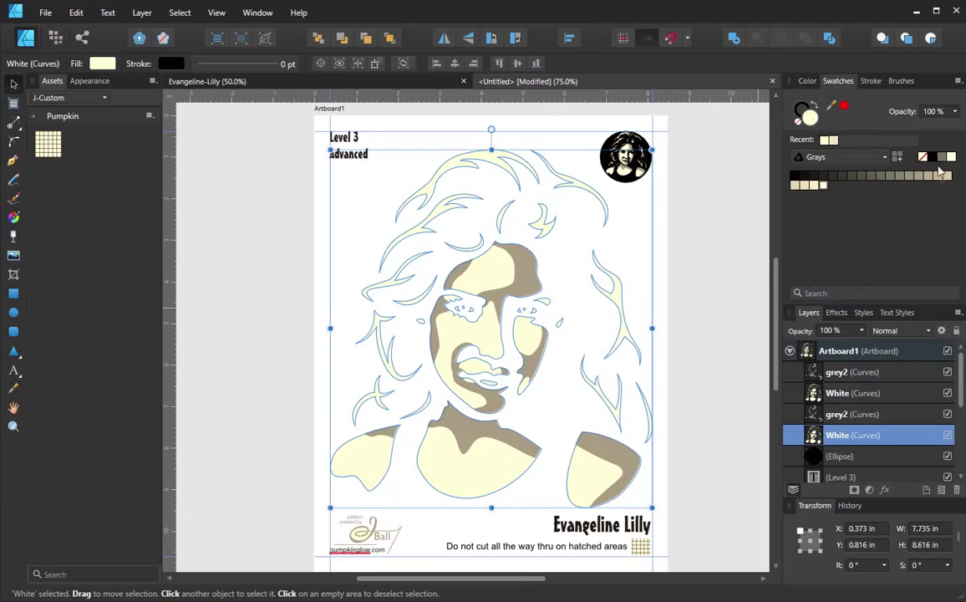
click(910, 176)
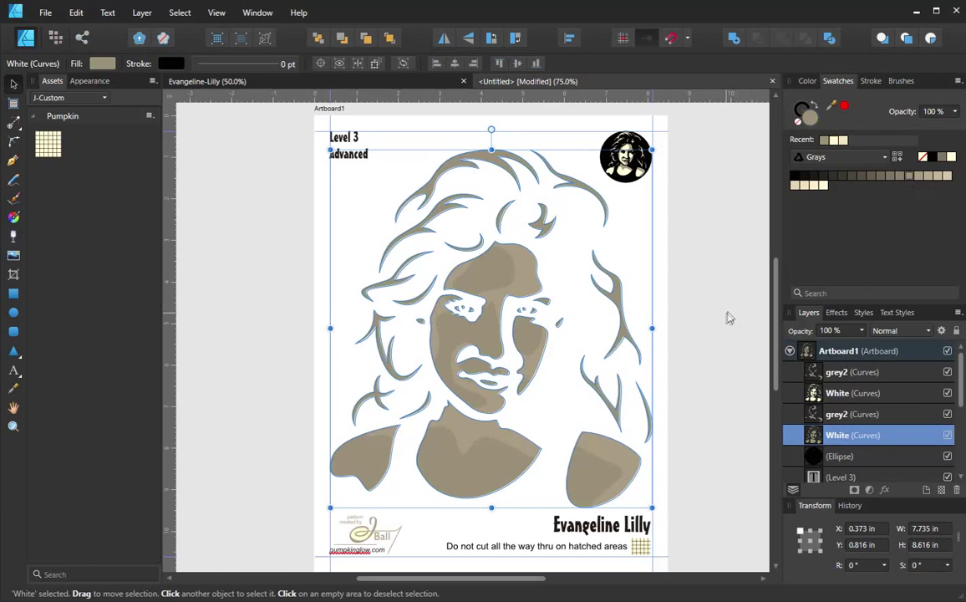
Step: Give the large White artwork a black outline with a stroke width of 1 pt
click(527, 289)
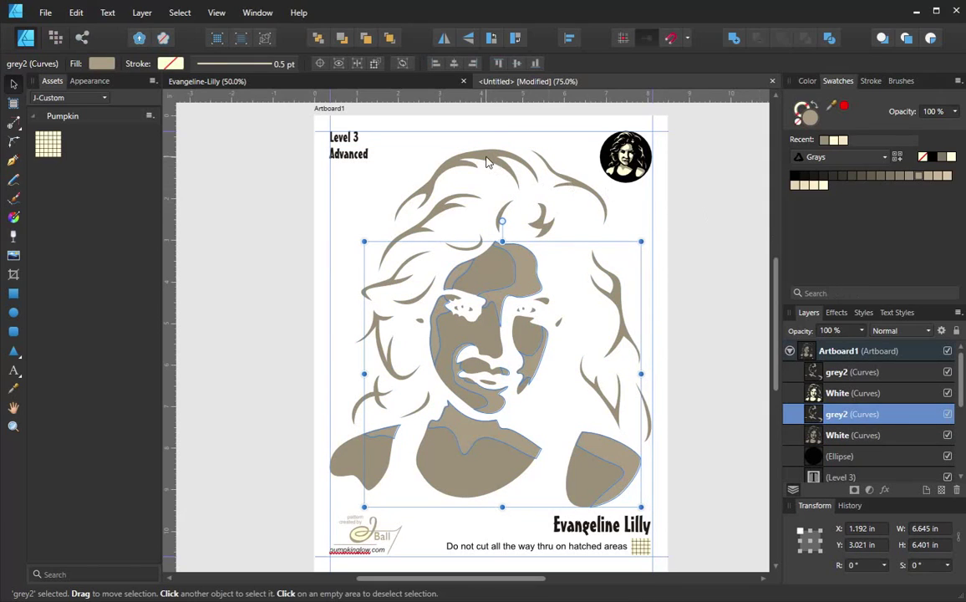
click(442, 147)
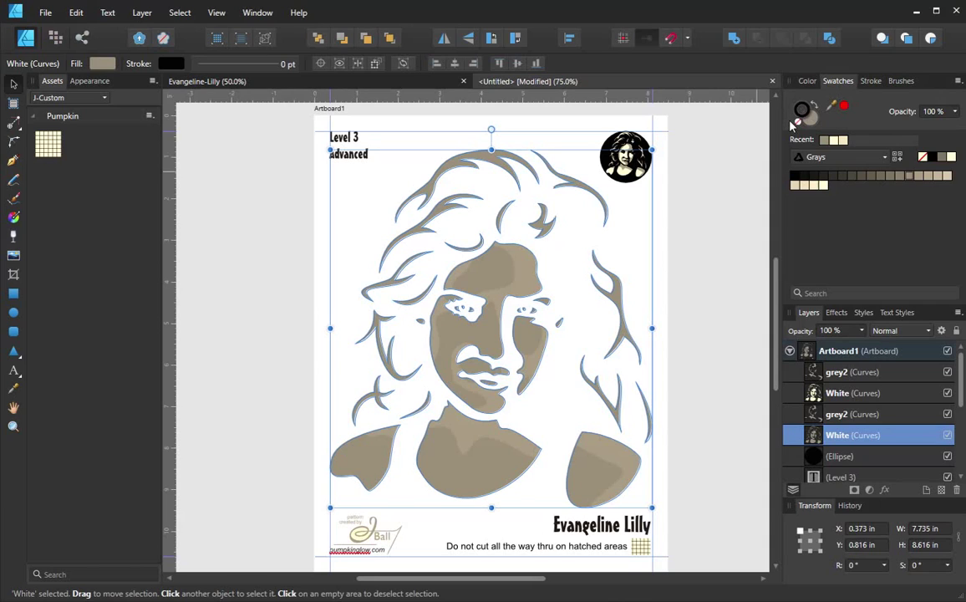
click(871, 80)
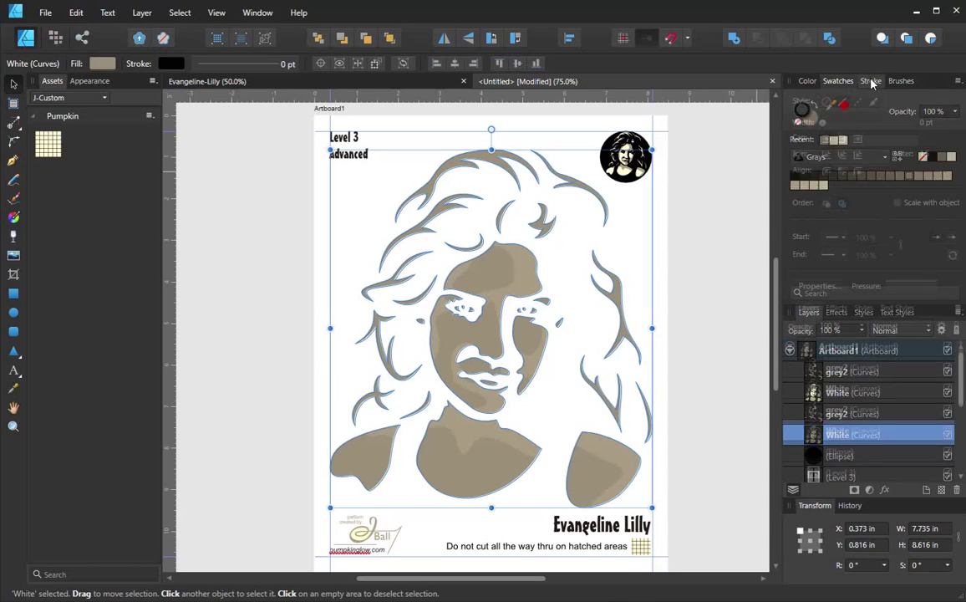
click(933, 123)
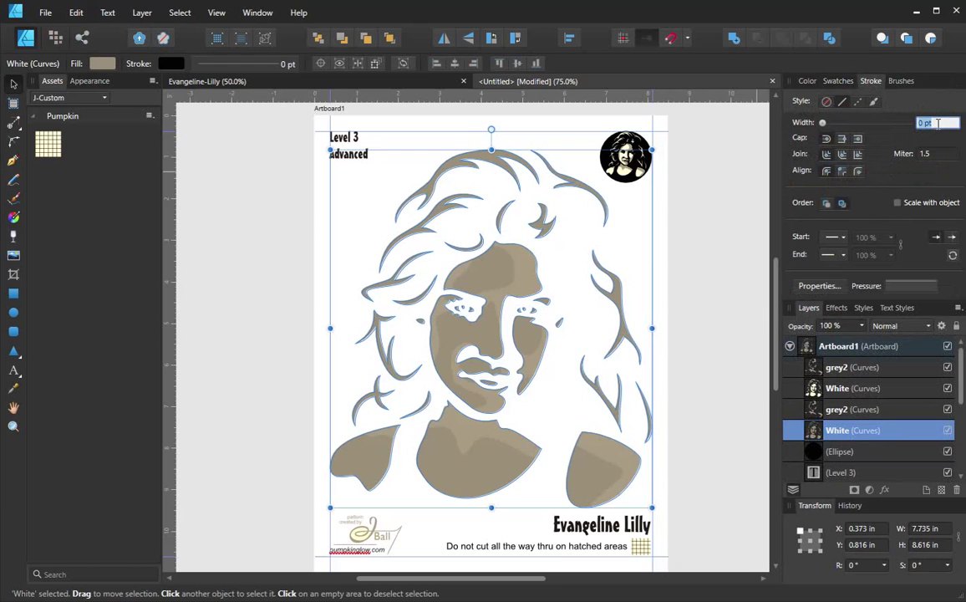
text(1)
key(Return)
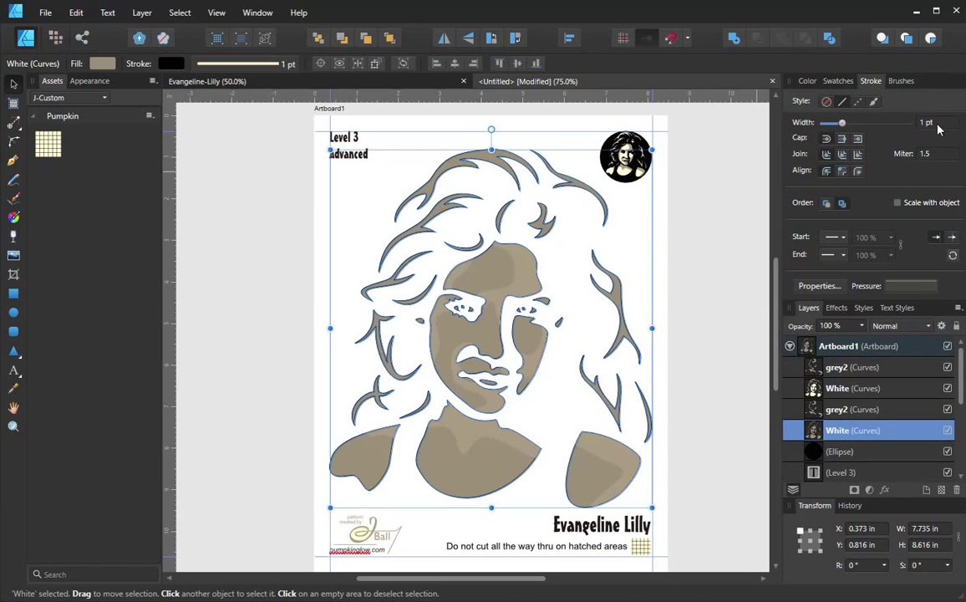
click(661, 253)
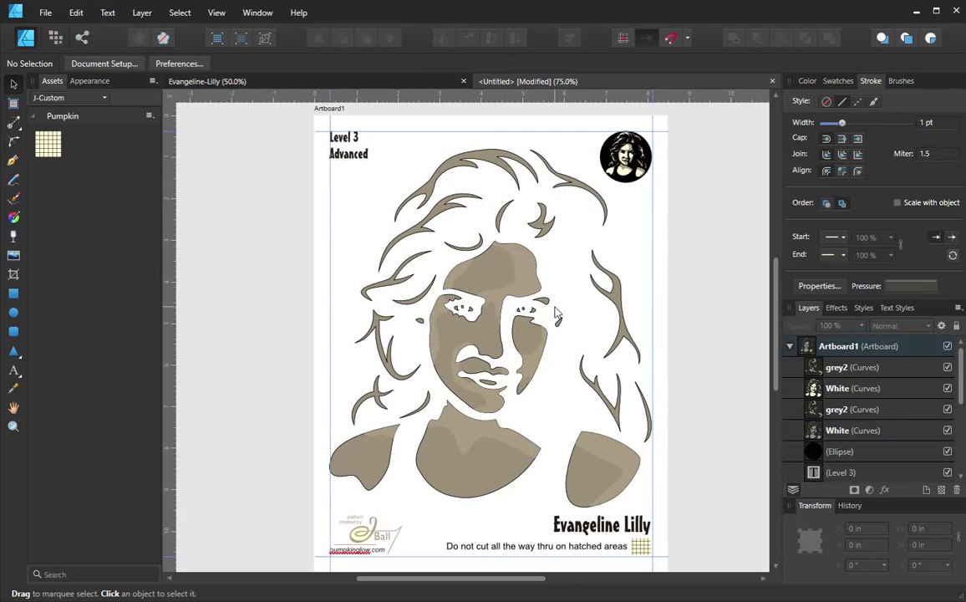
Step: Examine how the large grey2 shapes meet the White artwork's outline around the forehead and eyes
ctrl+click(498, 289)
ctrl+click(497, 289)
ctrl+click(498, 289)
ctrl+click(498, 289)
ctrl+click(498, 289)
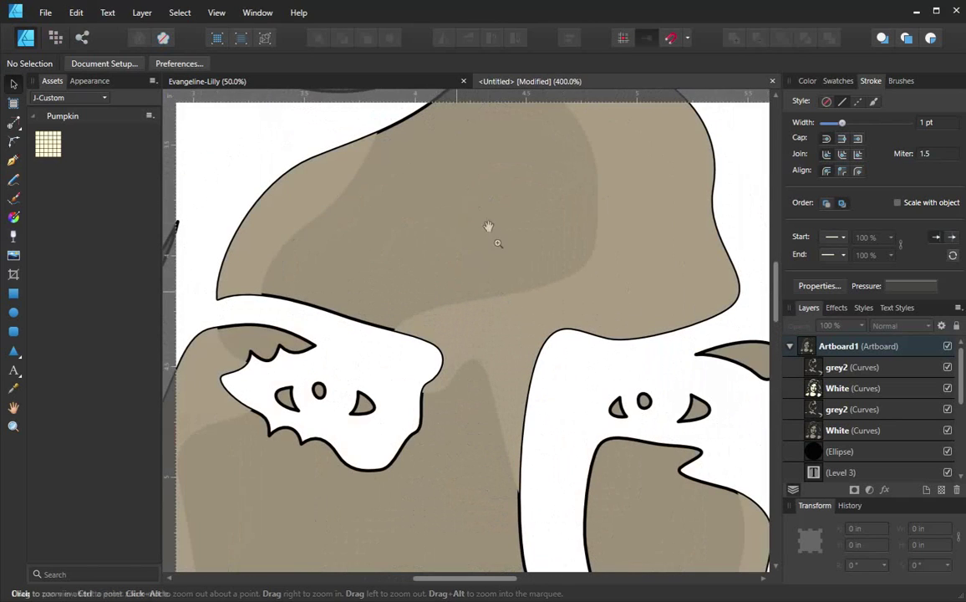
drag(485, 209, 421, 291)
click(567, 229)
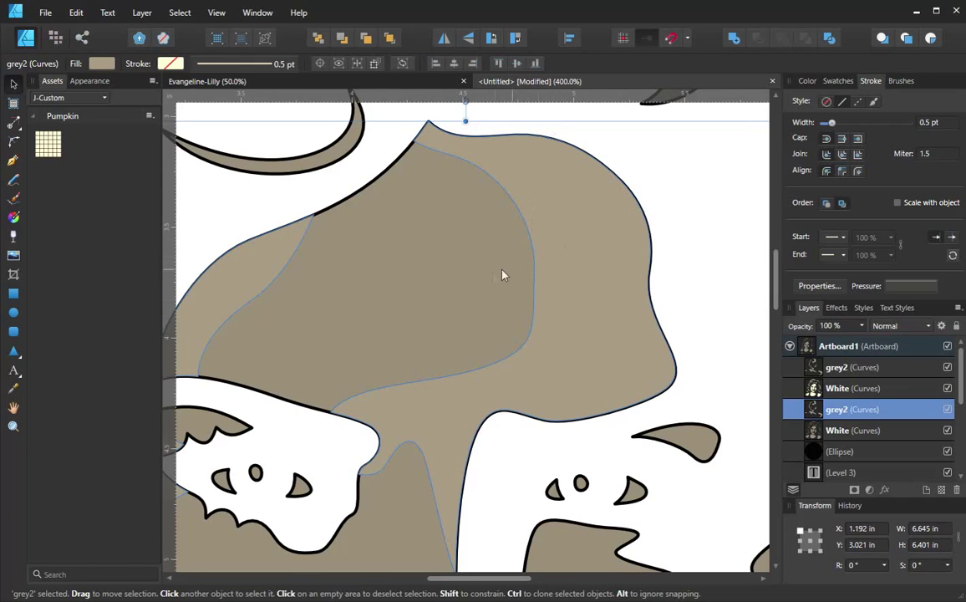
key(z)
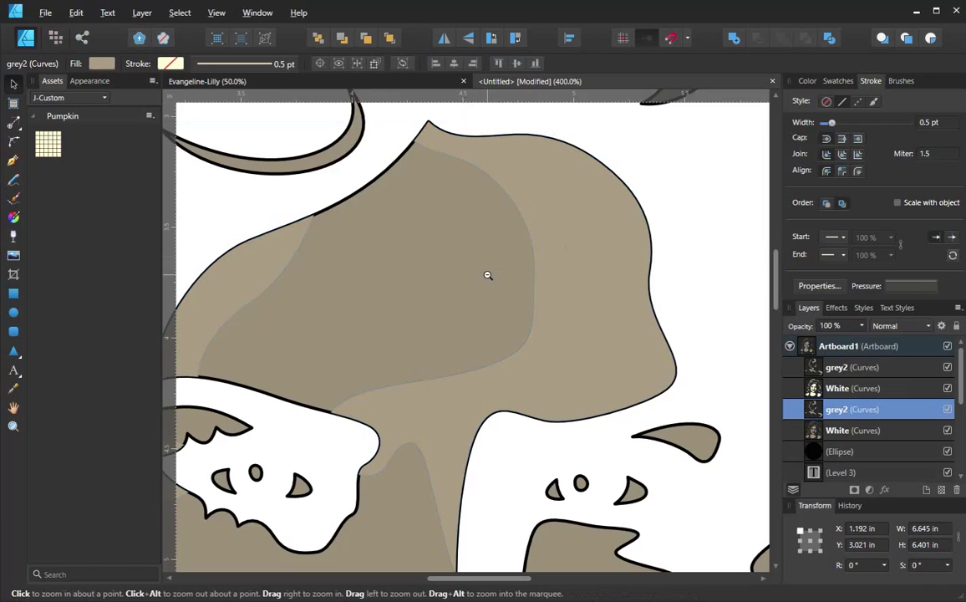
alt+click(487, 275)
alt+click(487, 275)
alt+click(487, 275)
alt+click(487, 275)
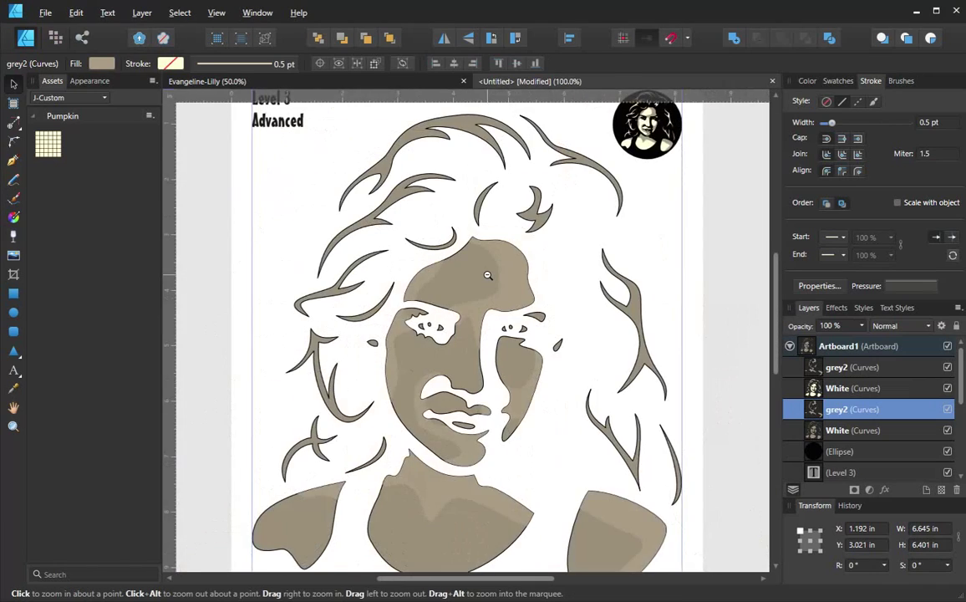
alt+click(488, 275)
drag(495, 303, 490, 279)
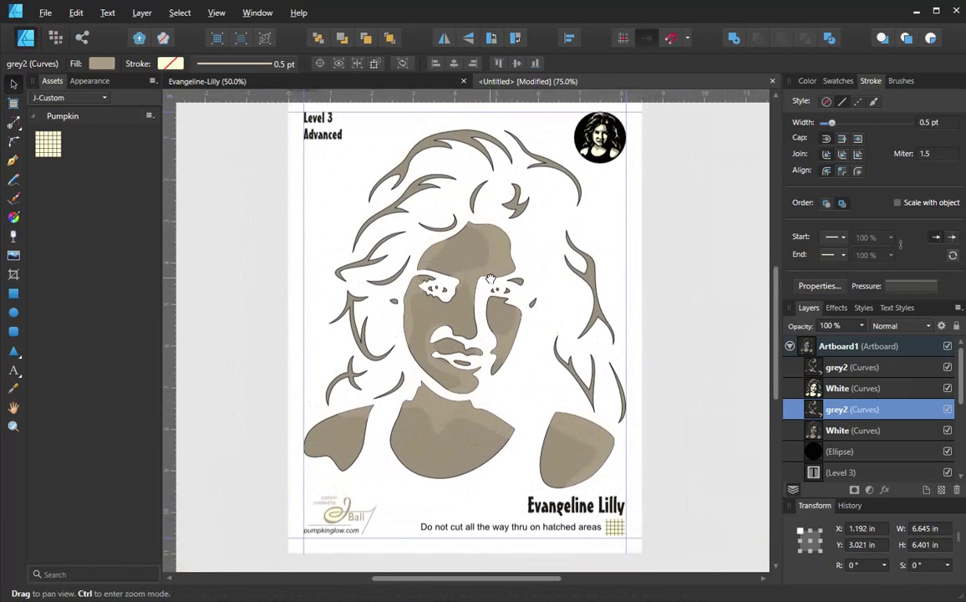
Step: Give the large grey2 artwork a 0.8 pt black stroke aligned to the inside
key(v)
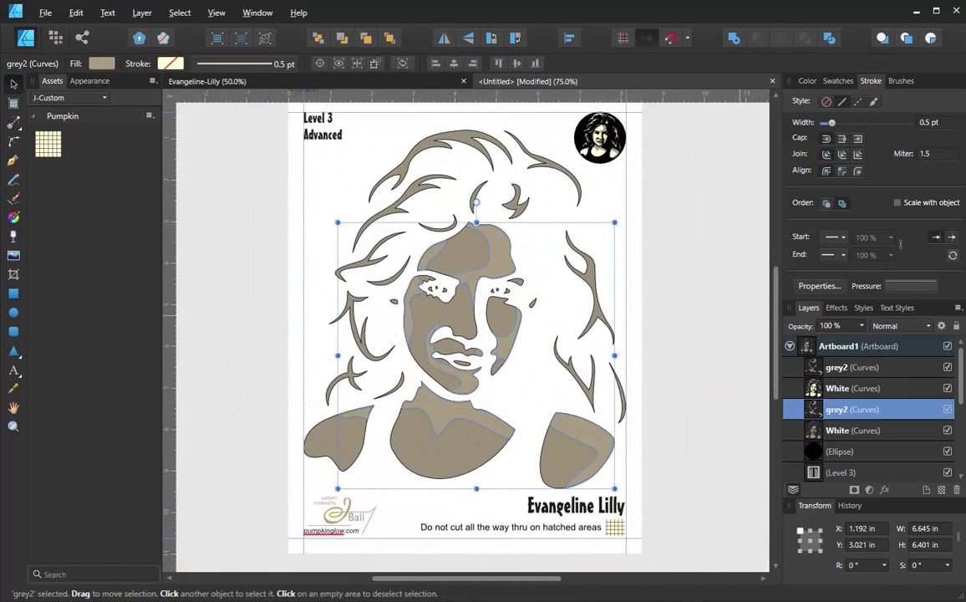
click(843, 174)
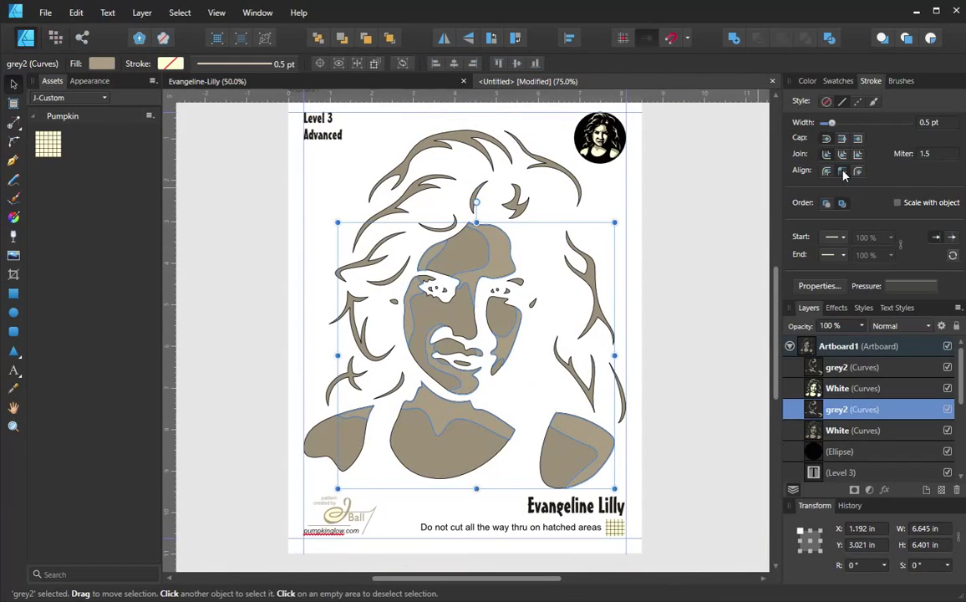
click(944, 123)
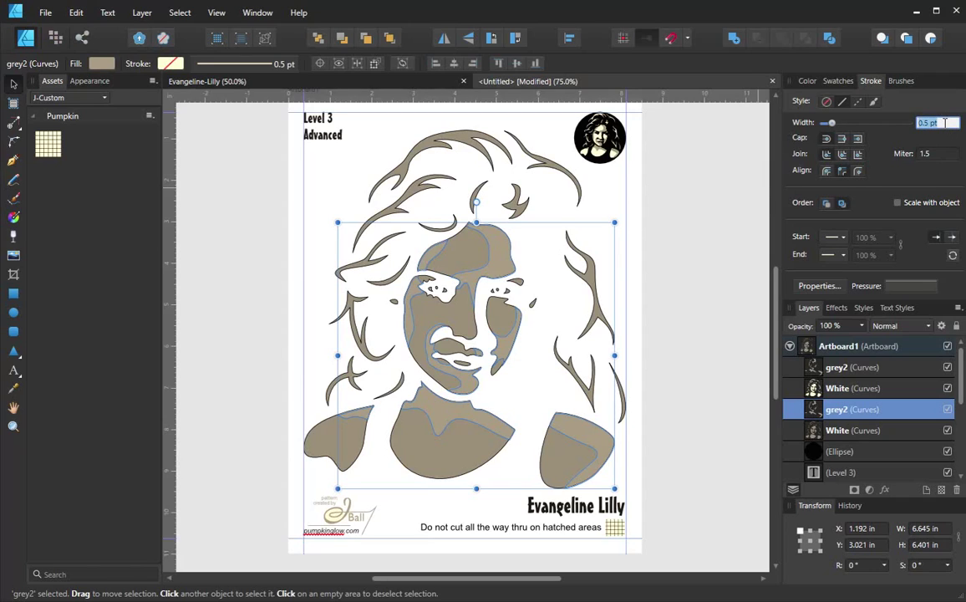
text(0.8)
key(Return)
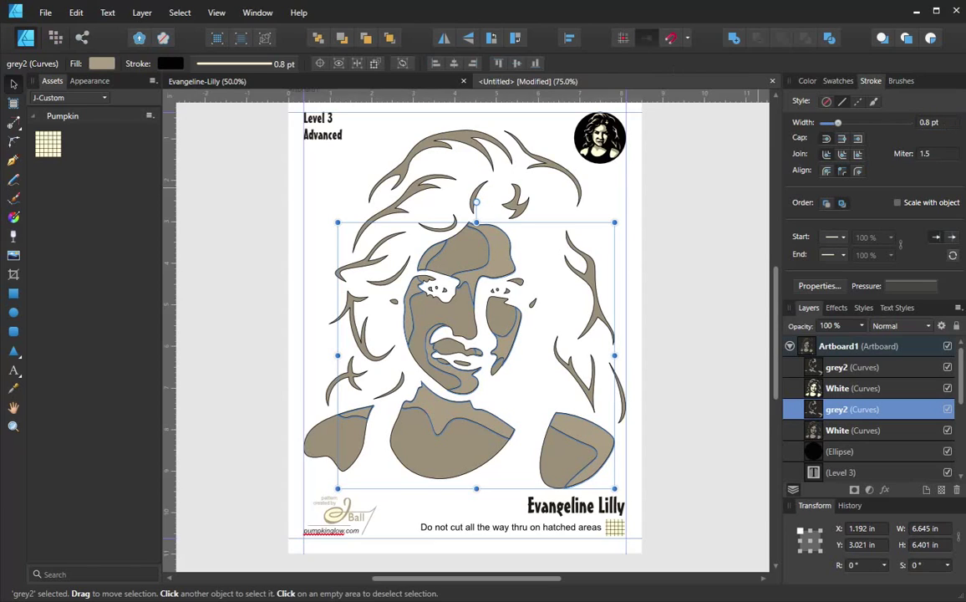
Step: Expand the large grey2 artwork's stroke into curves and subtract those curves from grey2
click(141, 12)
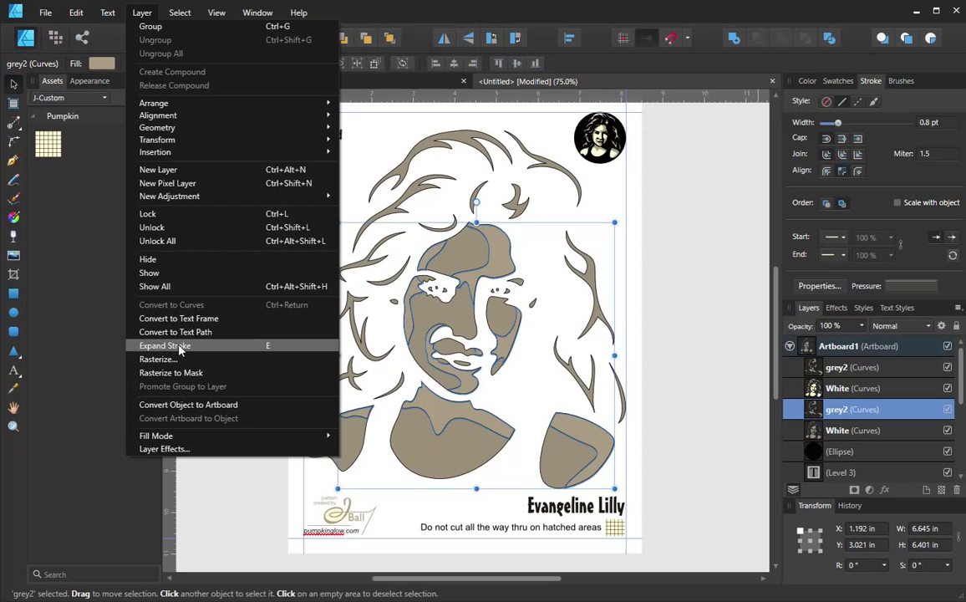
click(179, 350)
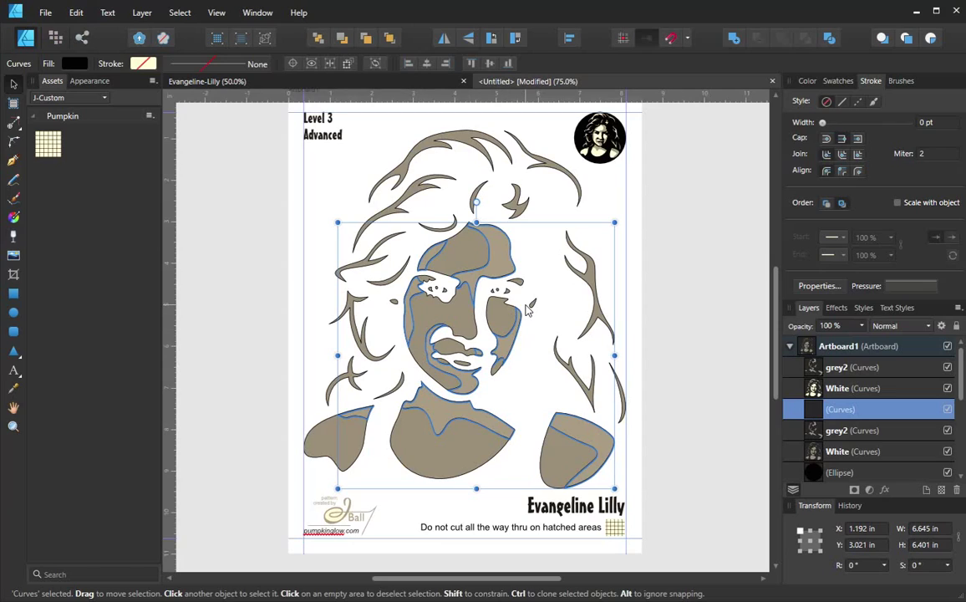
shift+click(843, 431)
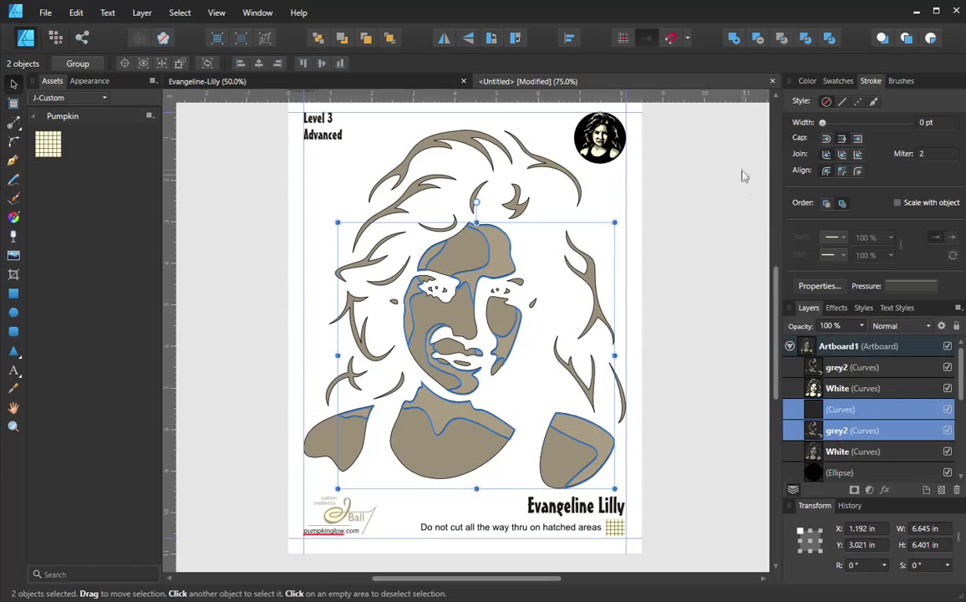
click(759, 39)
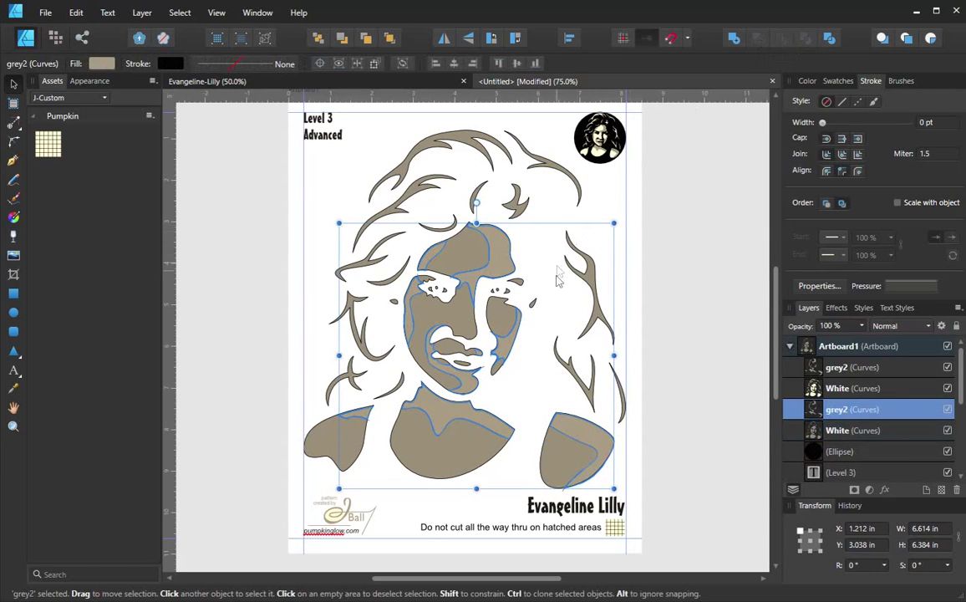
Step: Examine the trimmed edges of the large grey2 artwork against the black outline around the forehead
key(space)
ctrl+click(499, 256)
ctrl+click(492, 243)
ctrl+click(483, 228)
ctrl+click(470, 223)
ctrl+click(461, 219)
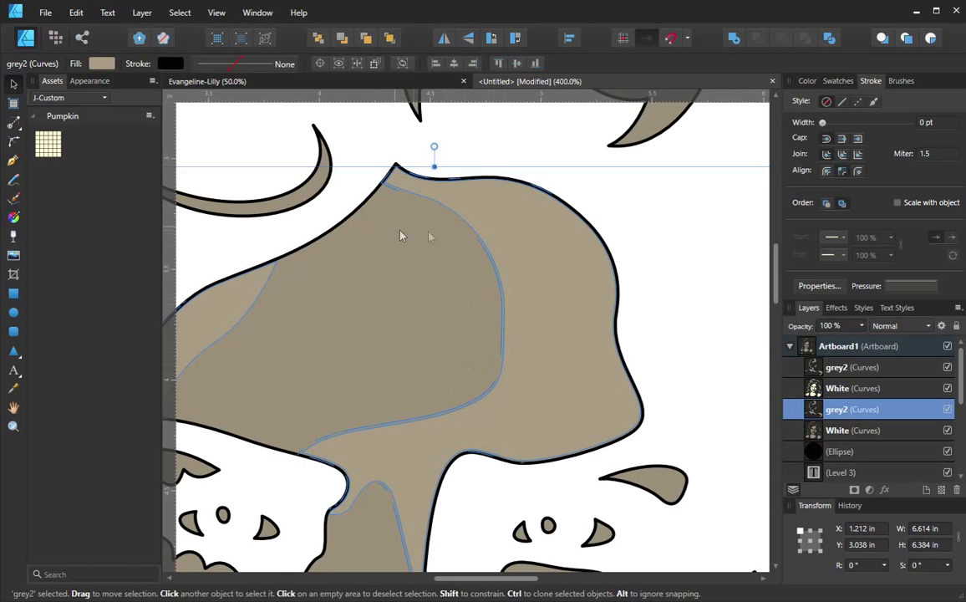
ctrl+alt+click(451, 285)
ctrl+alt+click(451, 286)
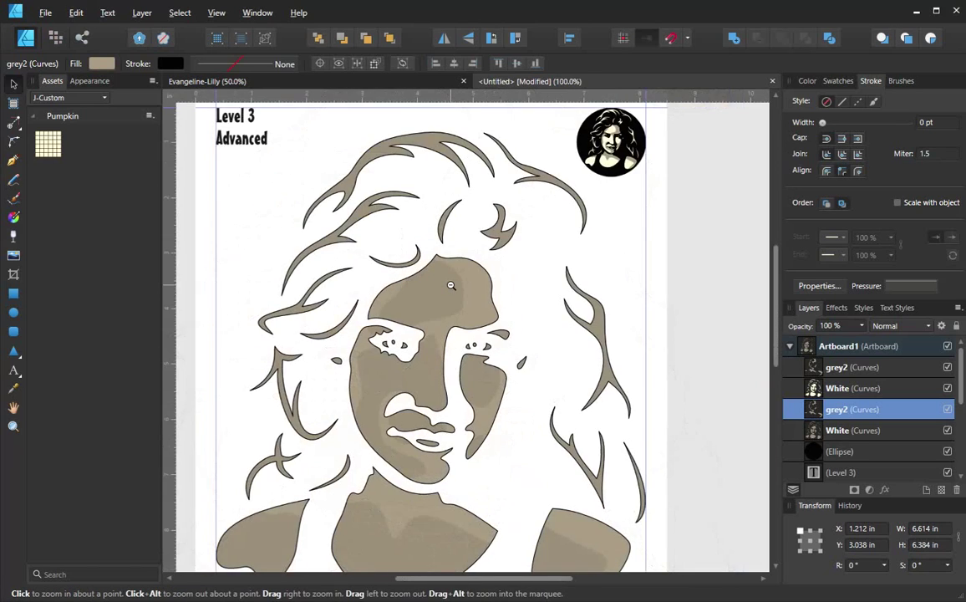
ctrl+alt+click(450, 285)
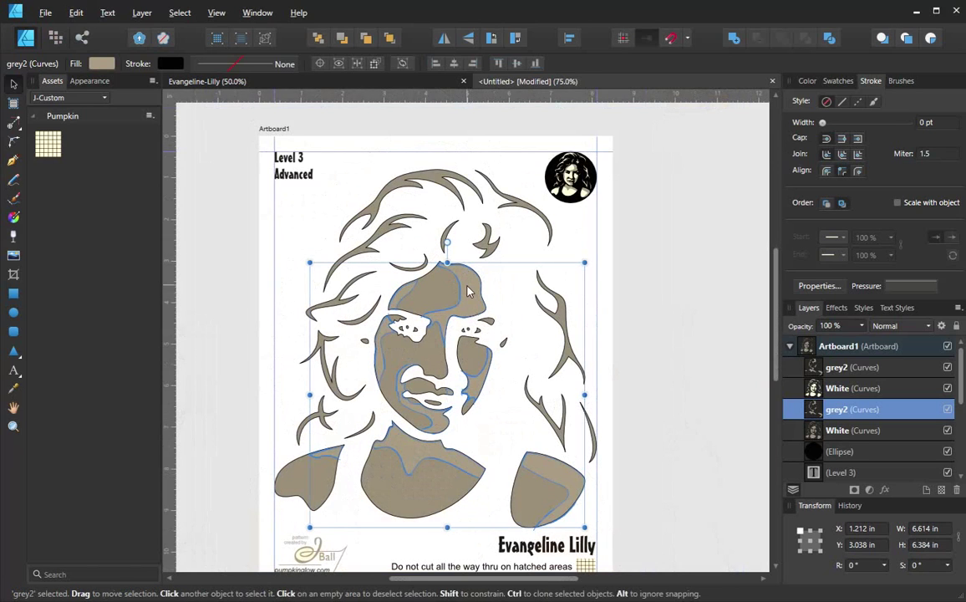
drag(514, 444, 535, 408)
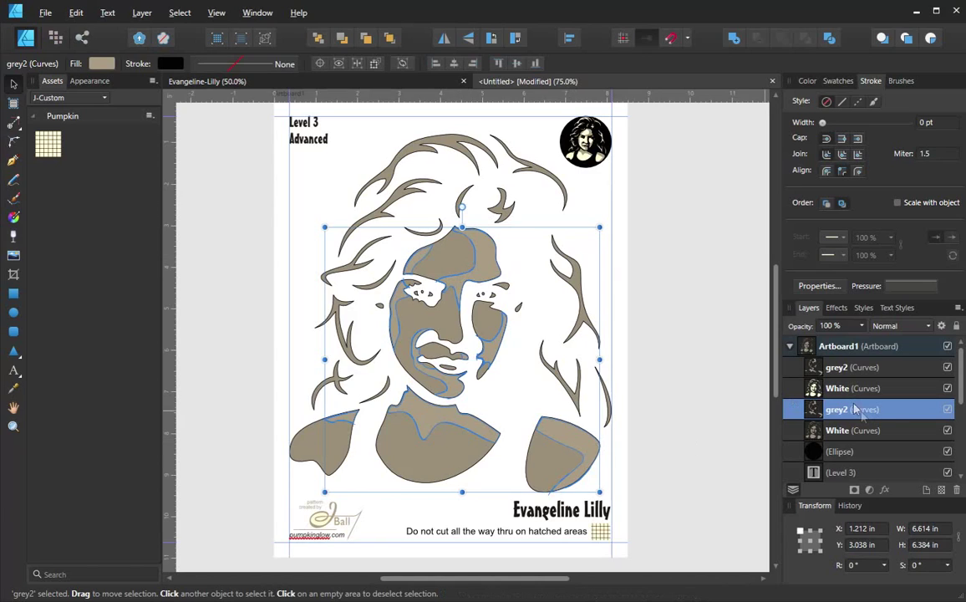
Step: Paste the style of the hatched legend square onto the large grey2 artwork
click(601, 536)
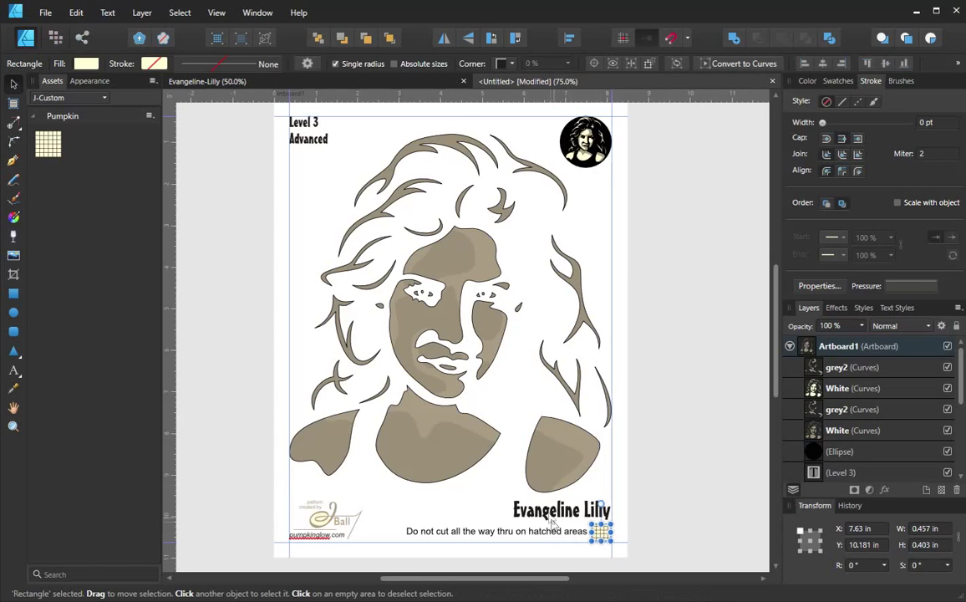
click(566, 435)
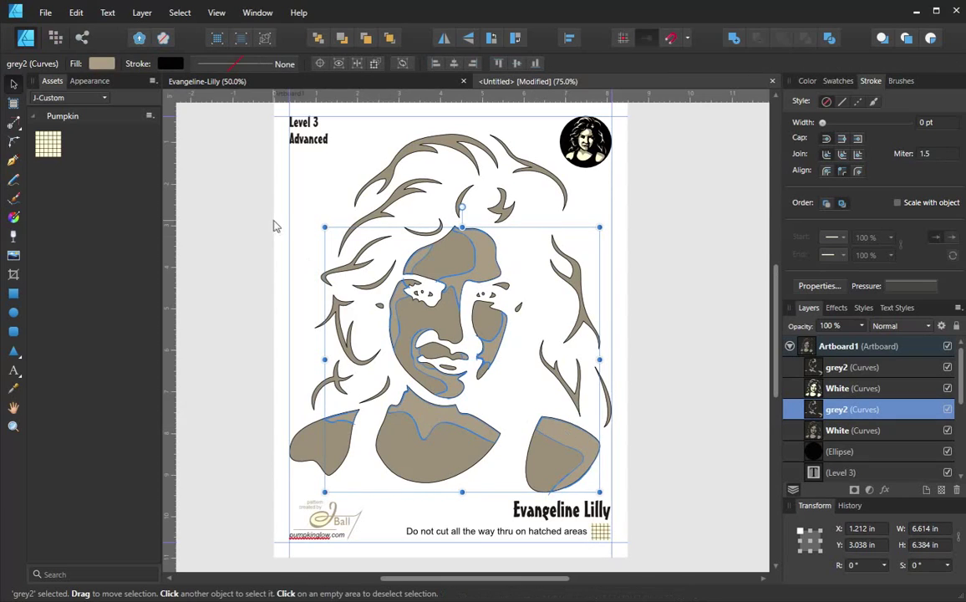
click(76, 13)
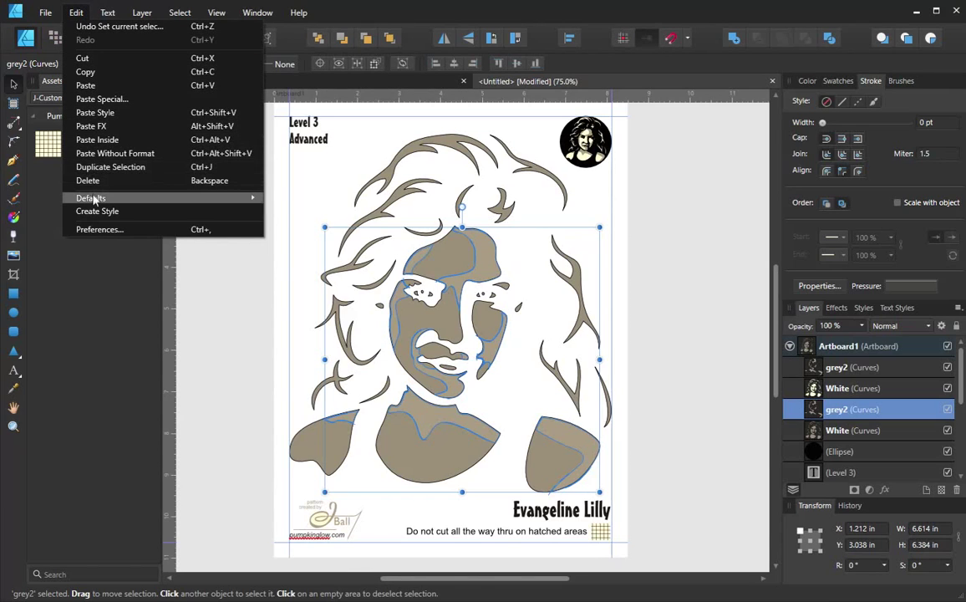
click(108, 114)
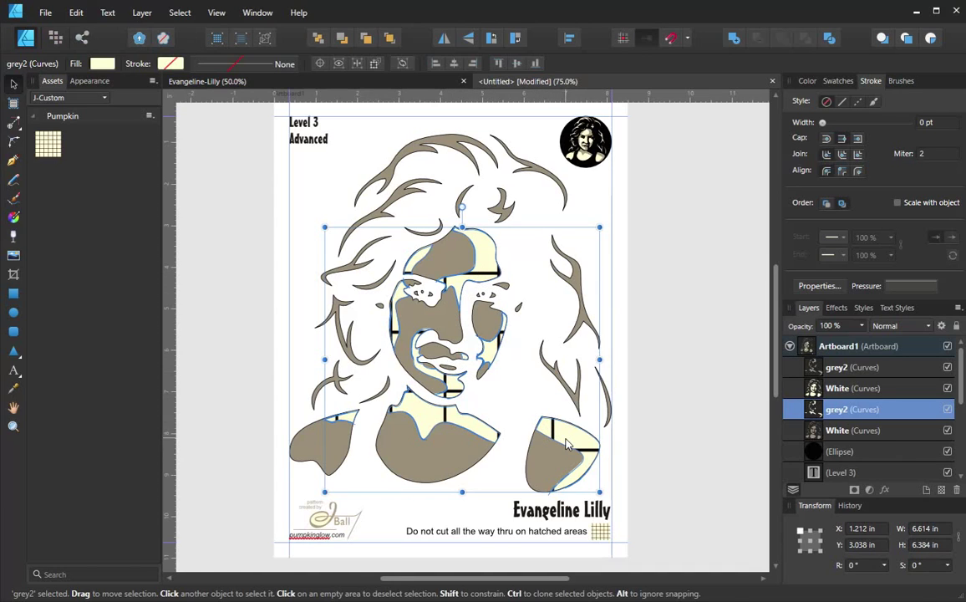
Step: Scale down the hatch bitmap fill on the large grey2 artwork with the Fill tool to get a finer grid
key(a)
click(14, 218)
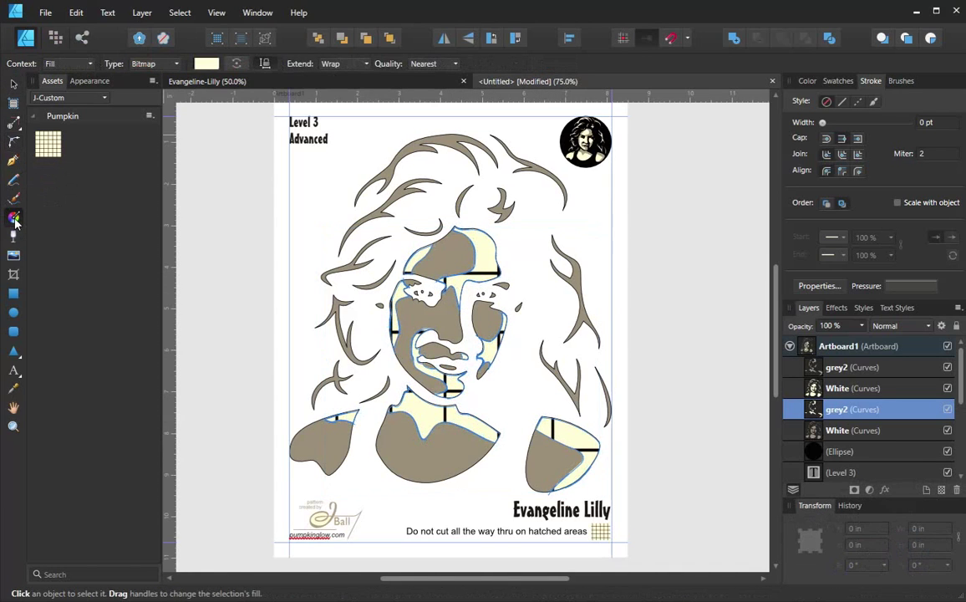
key(z)
drag(465, 414, 506, 287)
key(ctrl+1)
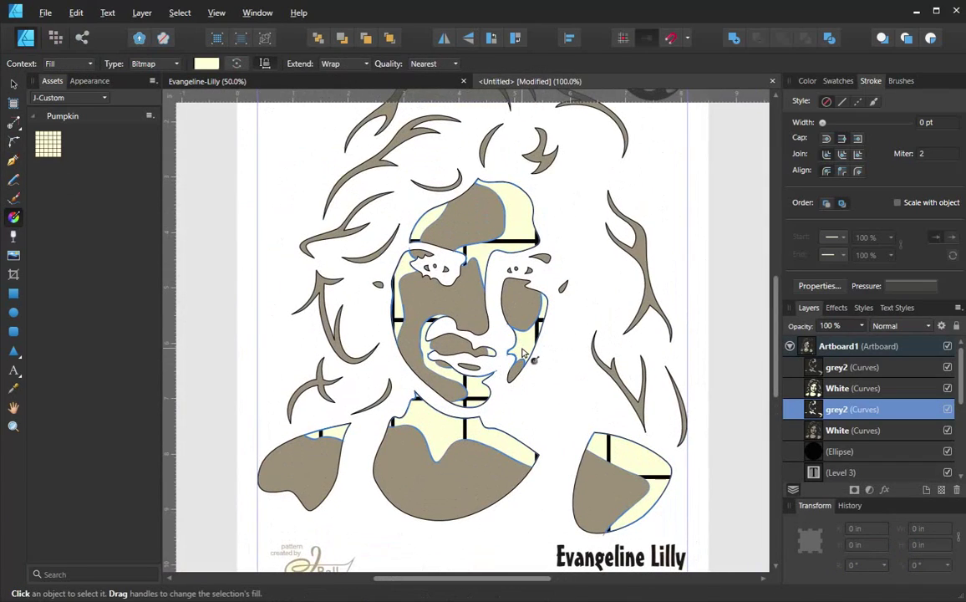
drag(523, 353, 541, 351)
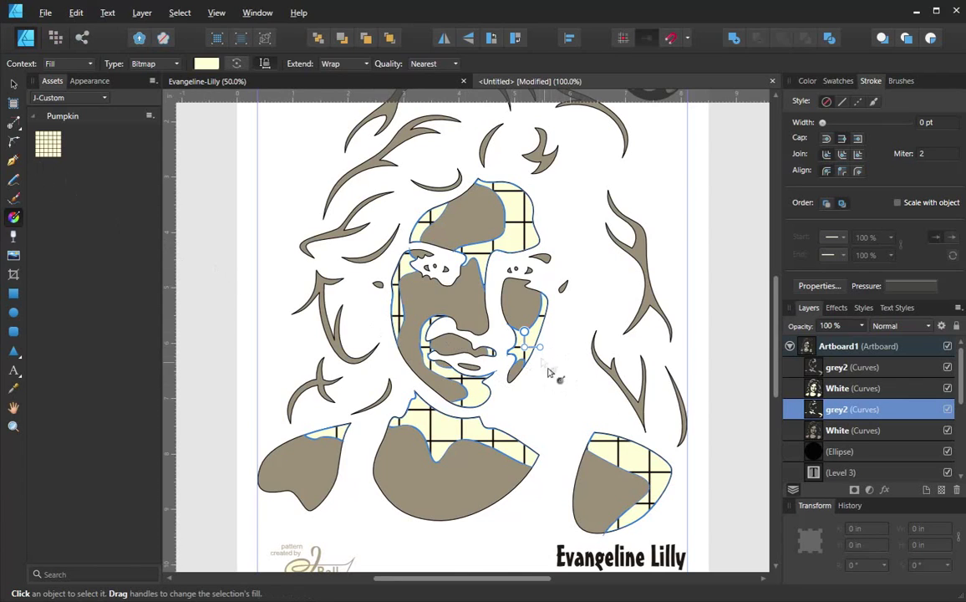
drag(540, 414, 527, 377)
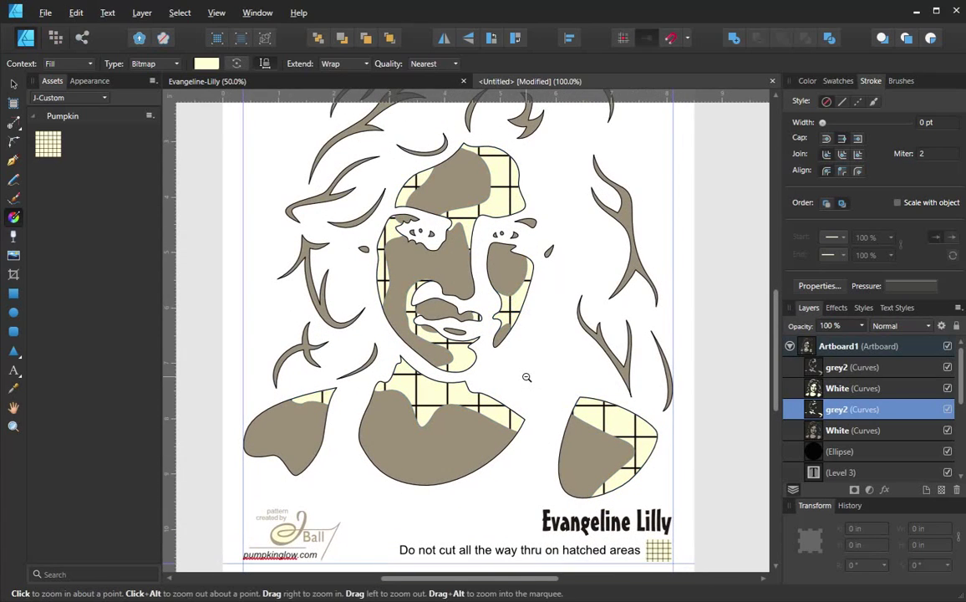
alt+click(526, 377)
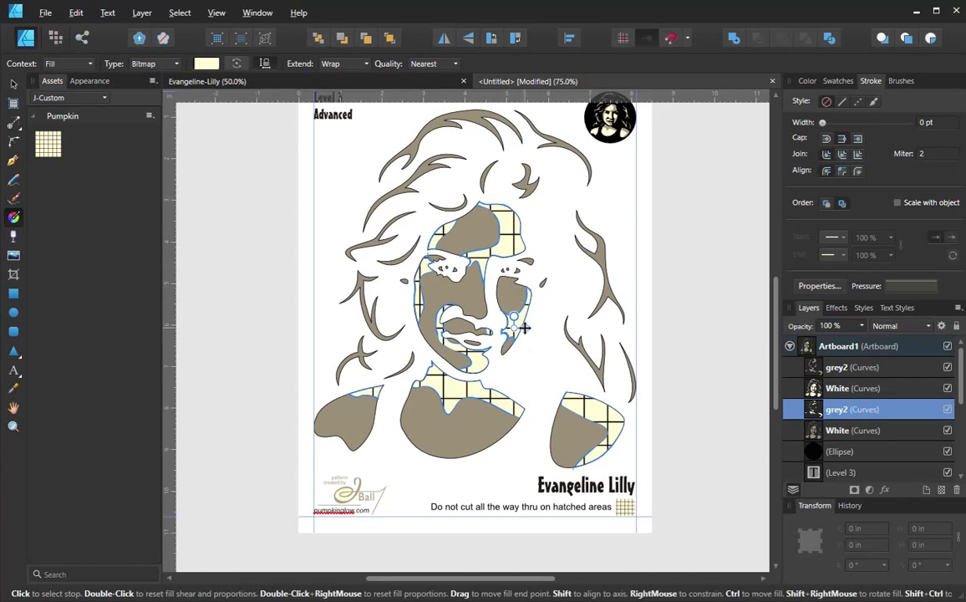
Step: Shrink the hatch bitmap fill on the large grey2 artwork until its grid resembles the legend square's
mouse_move(524, 328)
mouse_down()
mouse_move(517, 334)
mouse_move(530, 331)
mouse_move(523, 329)
mouse_up()
drag(523, 329, 518, 328)
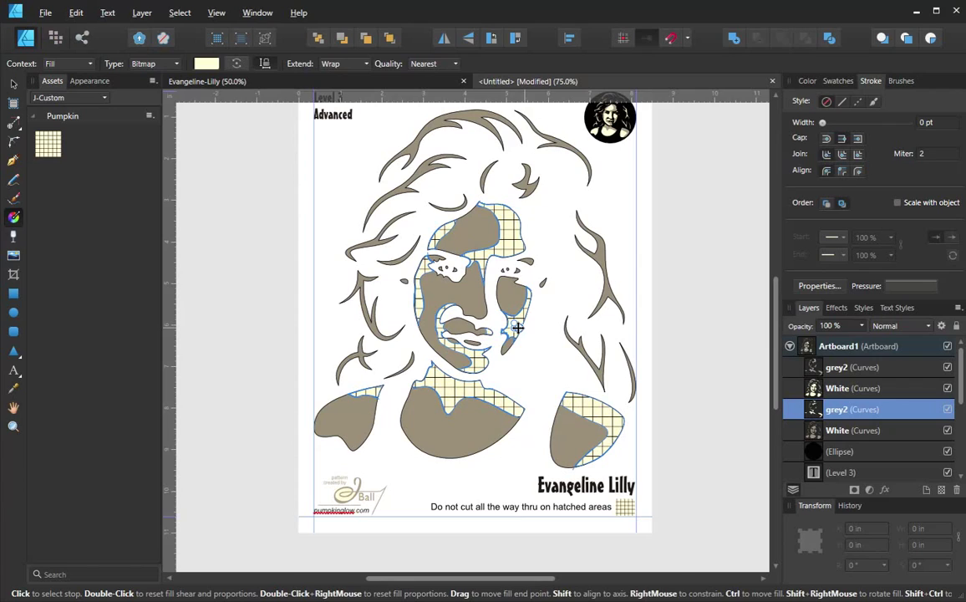
drag(518, 329, 517, 328)
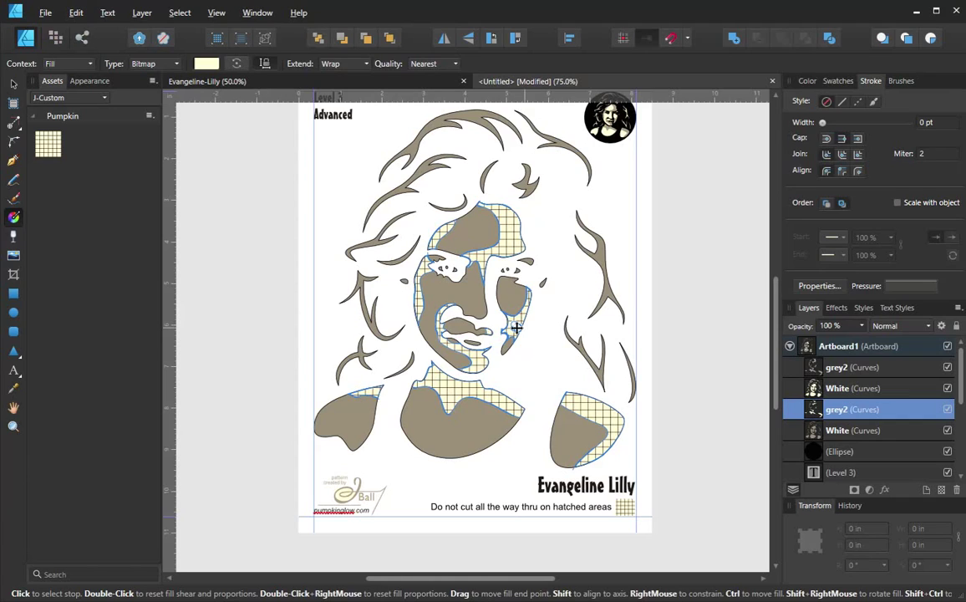
drag(516, 329, 517, 328)
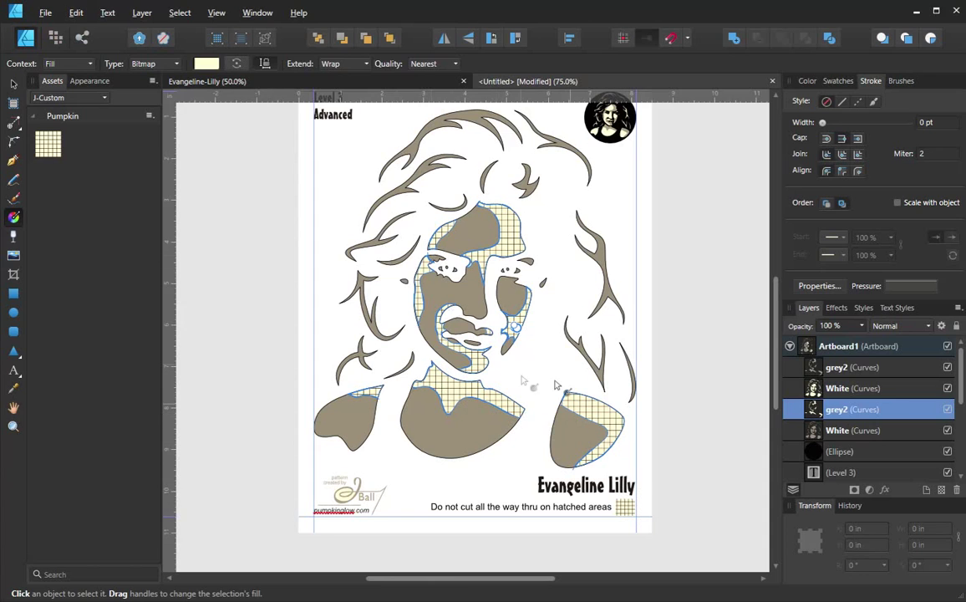
Step: Reduce the grid squares of the large grey2 artwork's hatch fill to about a third of their size at the fill handles beside the mouth
key(ctrl+space)
ctrl+click(520, 341)
ctrl+click(520, 341)
ctrl+click(520, 341)
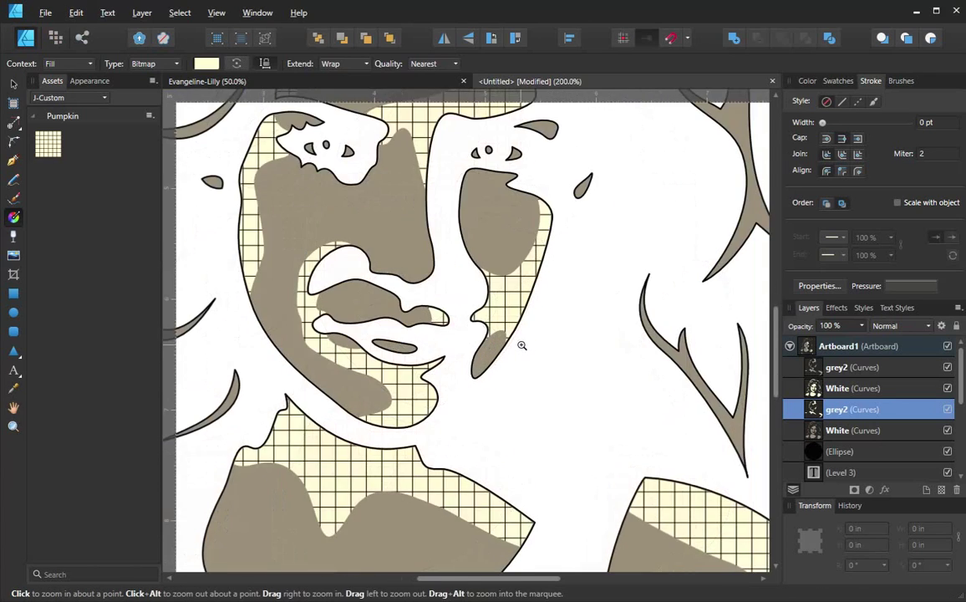
ctrl+click(521, 338)
ctrl+click(502, 283)
ctrl+click(502, 283)
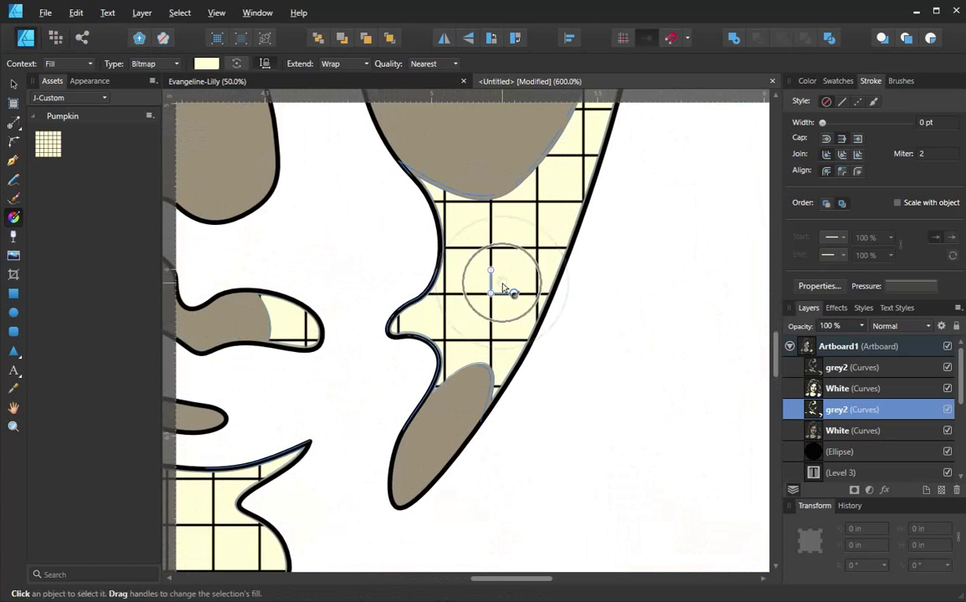
scroll(510, 275, up, 5)
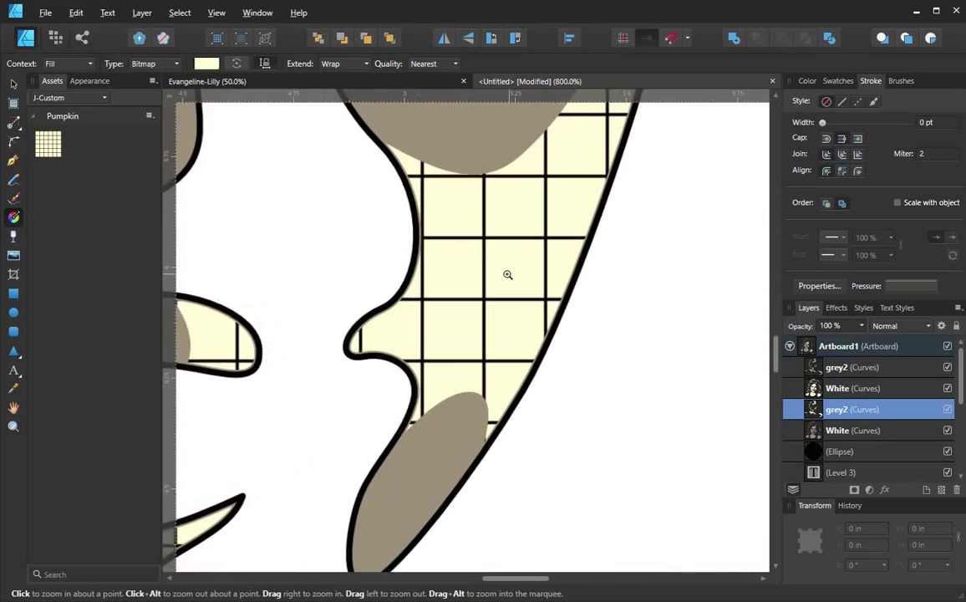
scroll(489, 268, up, 1)
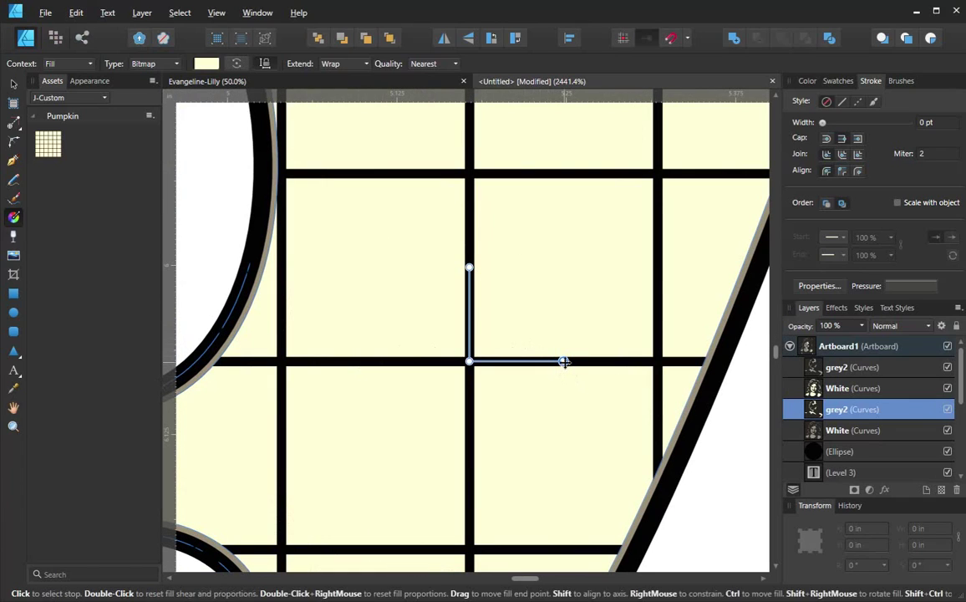
drag(563, 361, 501, 362)
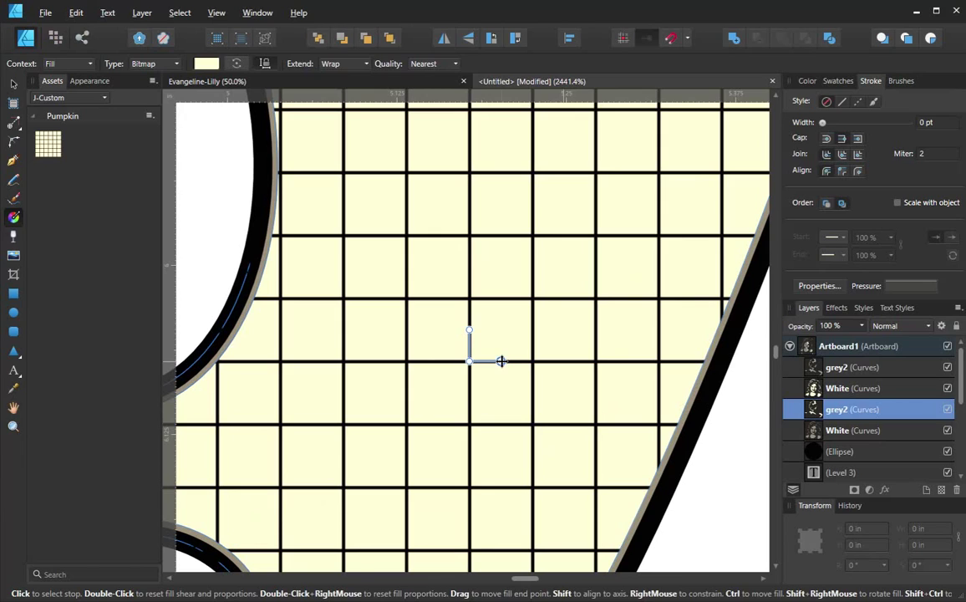
drag(501, 361, 500, 361)
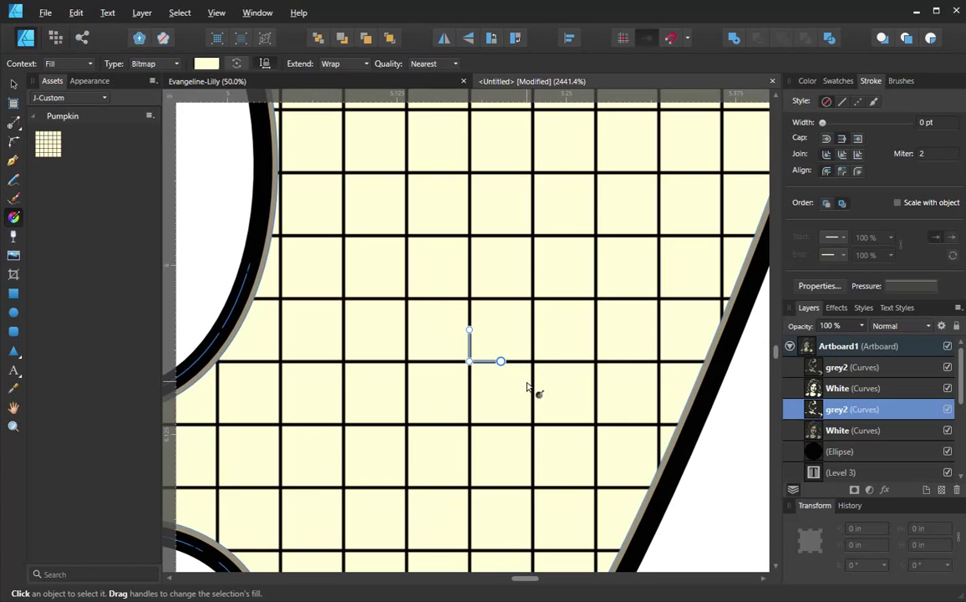
Step: Enlarge the hatch fill on the large grey2 artwork to coarser grid squares with the Fill tool
key(space)
key(ctrl)
scroll(536, 394, down, 5)
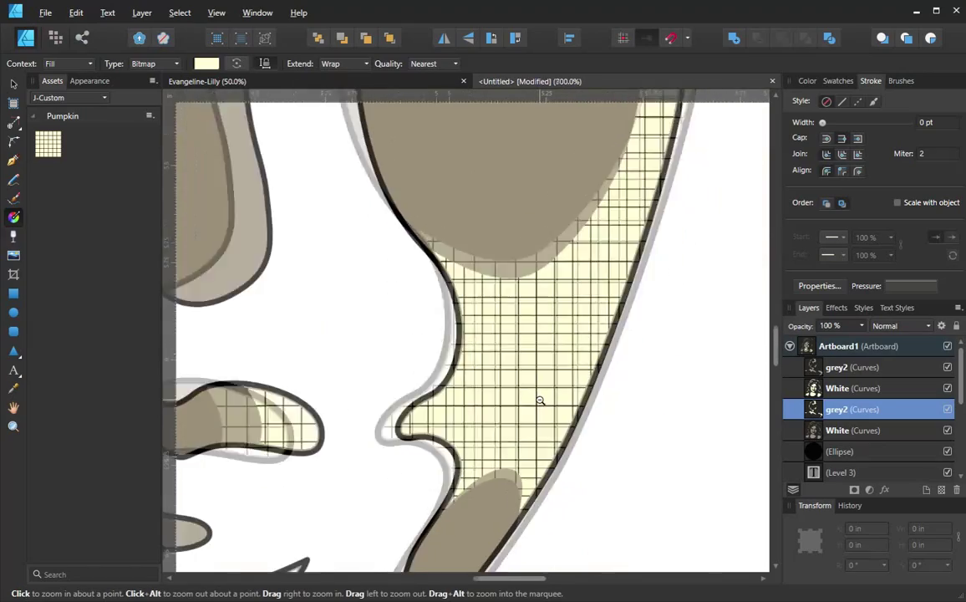
scroll(540, 400, down, 5)
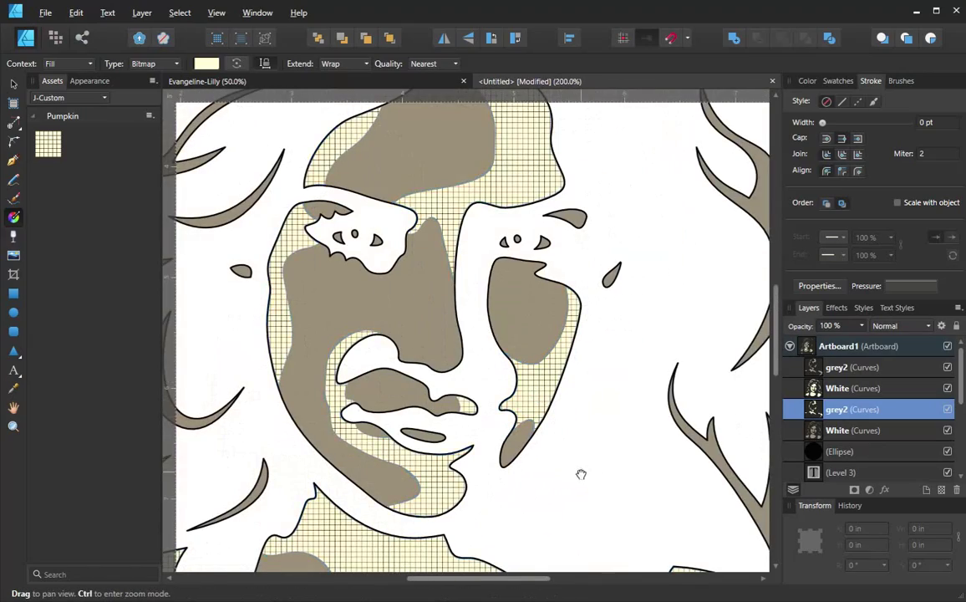
drag(581, 474, 518, 265)
drag(543, 442, 518, 438)
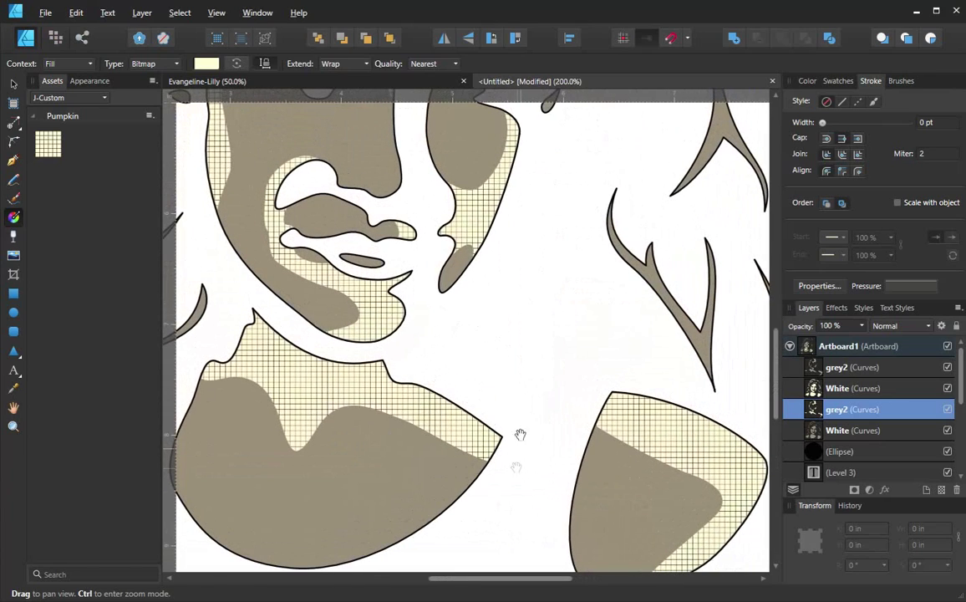
key(ctrl+space)
click(474, 221)
click(475, 224)
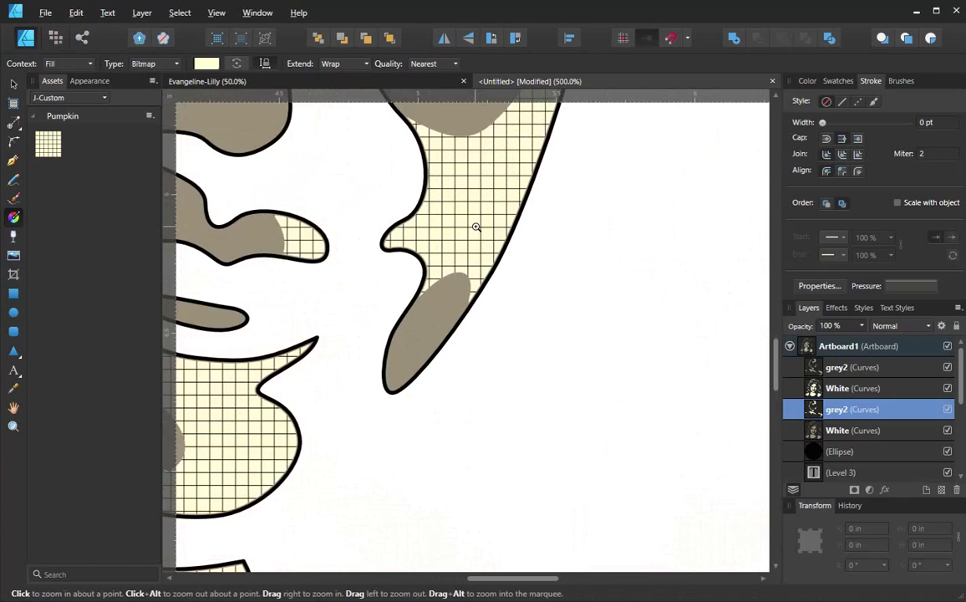
click(476, 227)
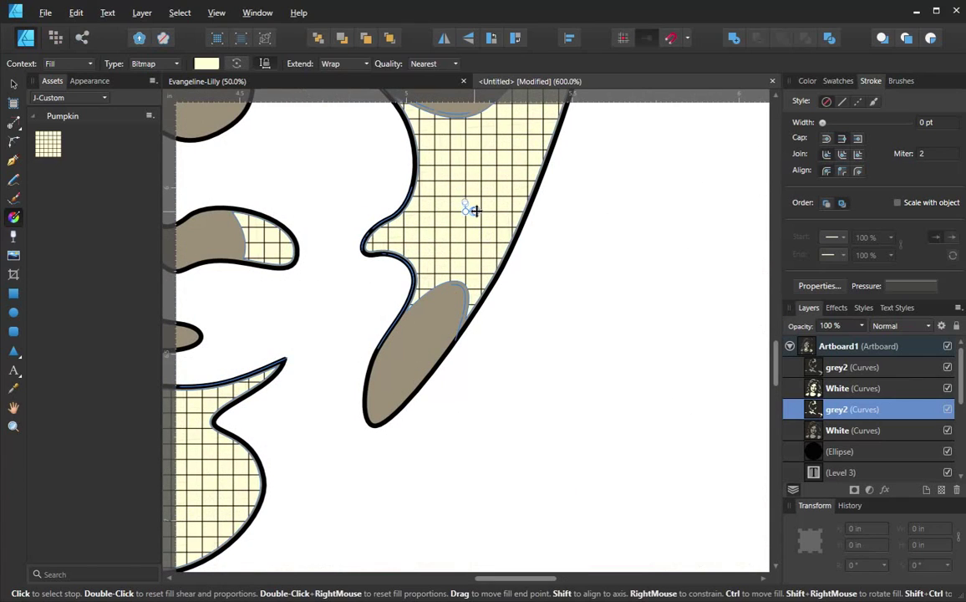
drag(472, 210, 479, 211)
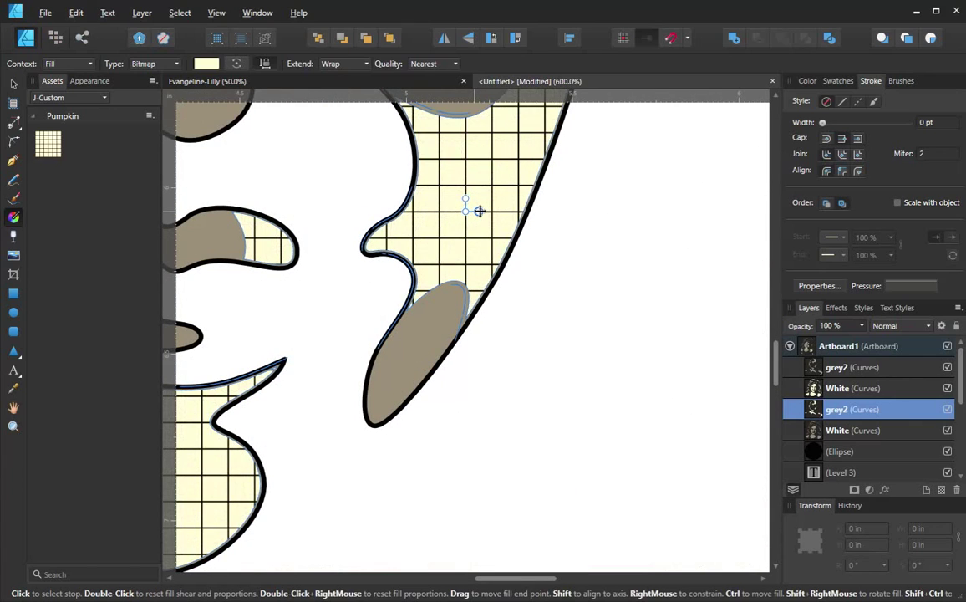
Step: Examine how the hatch lines look across the whole pattern page
ctrl+alt+click(537, 334)
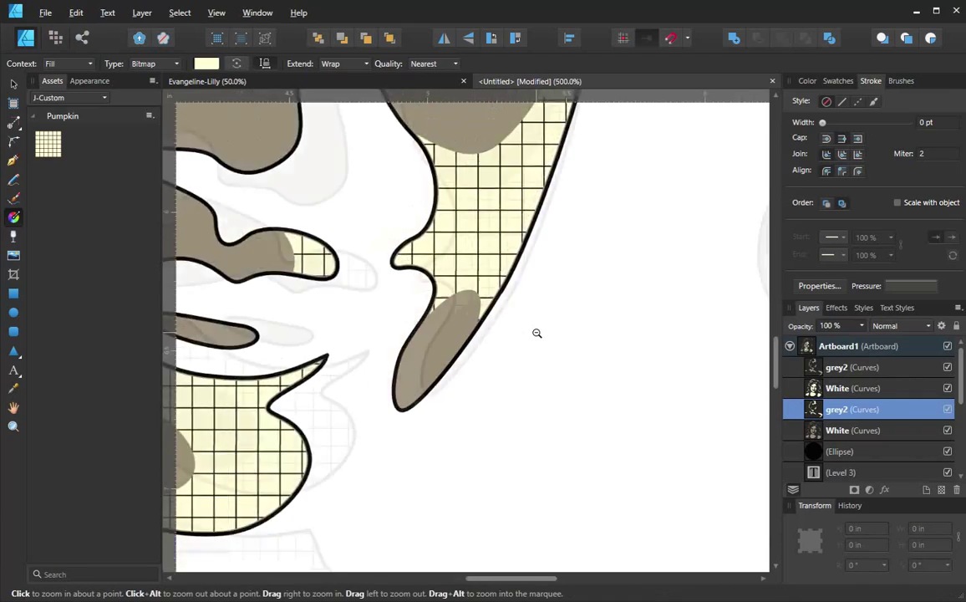
ctrl+alt+click(537, 334)
ctrl+alt+click(537, 334)
ctrl+alt+click(537, 334)
ctrl+alt+click(537, 334)
ctrl+alt+click(536, 333)
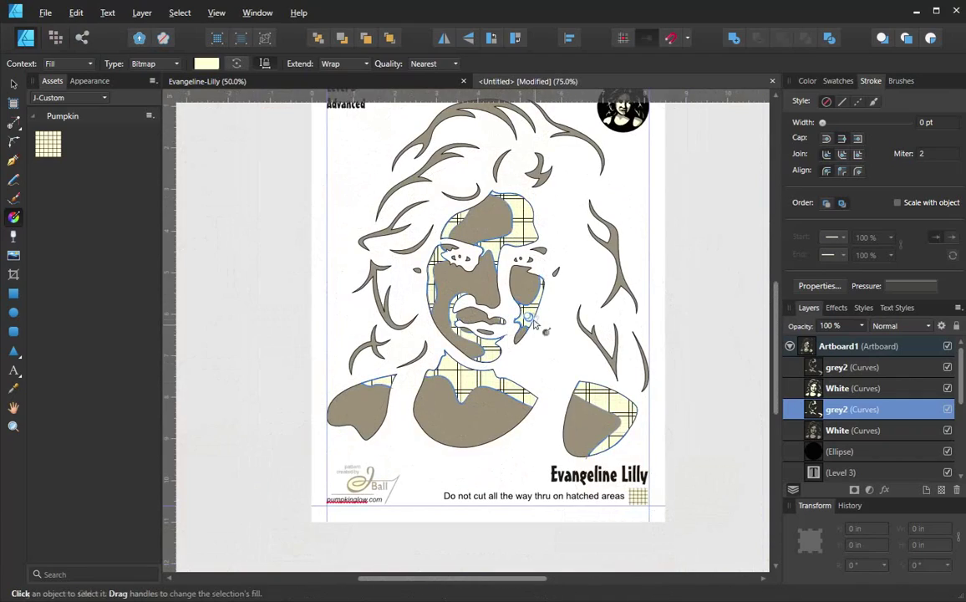
drag(536, 334, 526, 379)
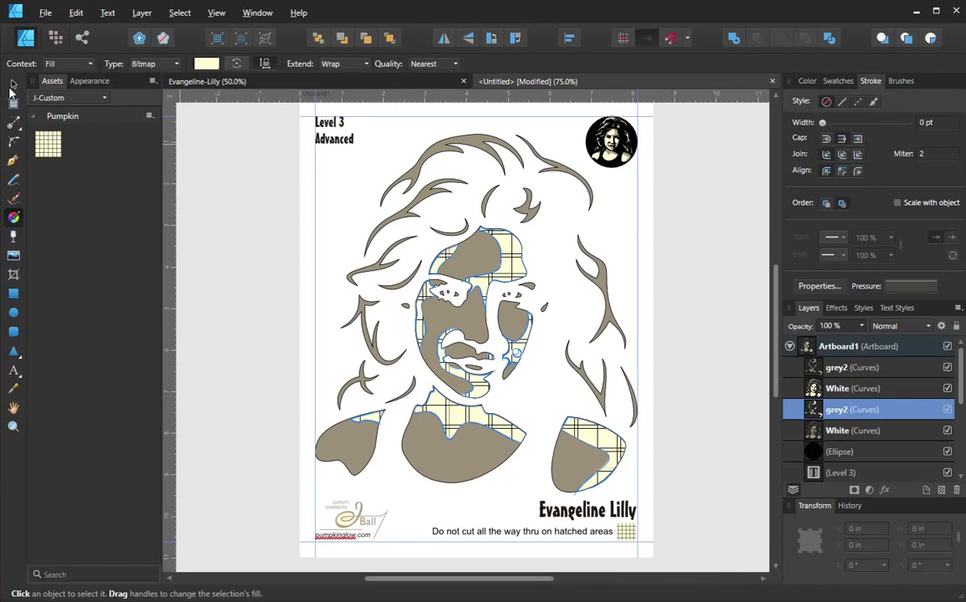
Step: Replace the hatch fill of the large grey2 artwork with a solid dark gray swatch from the Grays palette
click(14, 83)
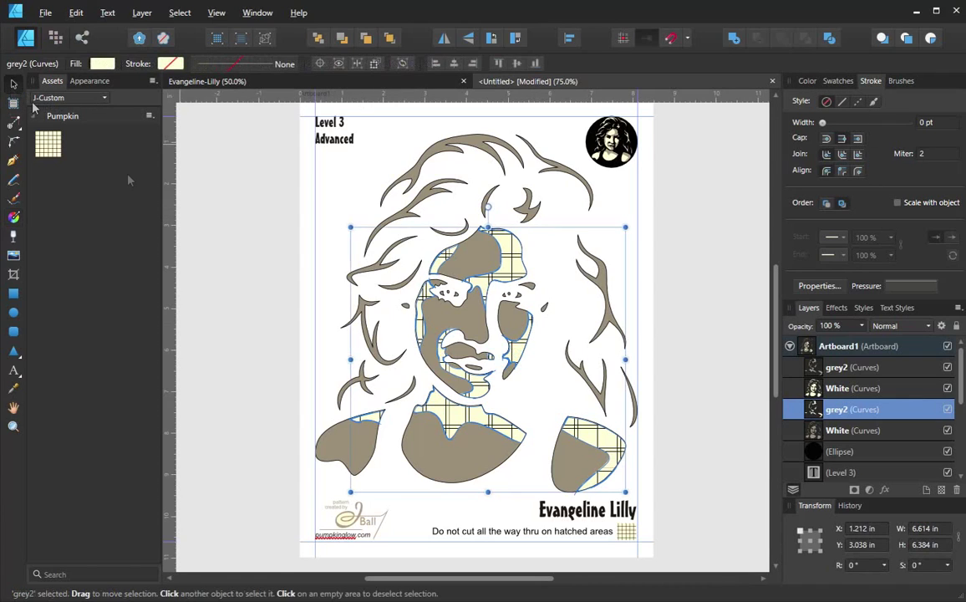
click(660, 264)
click(512, 254)
click(809, 81)
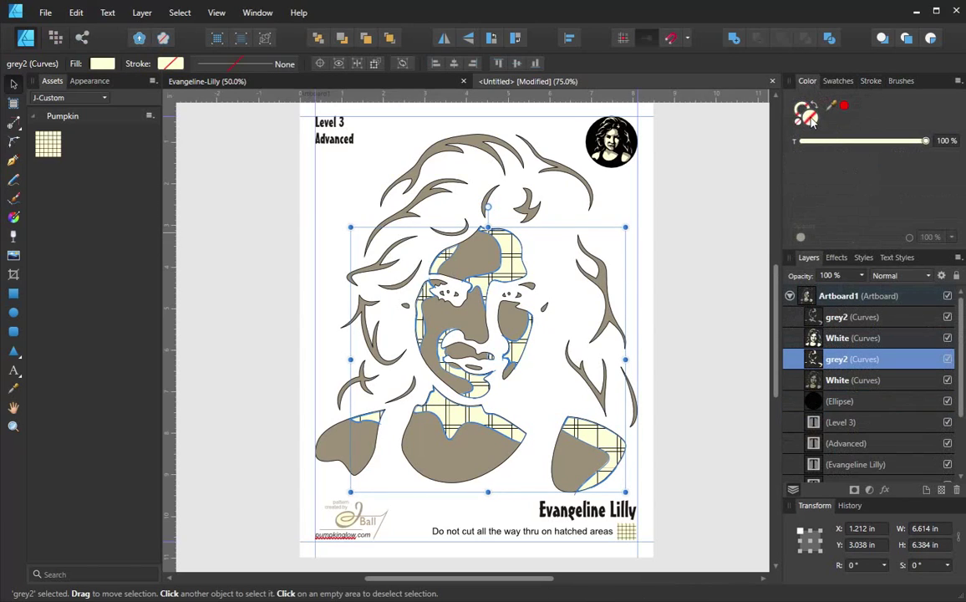
click(839, 82)
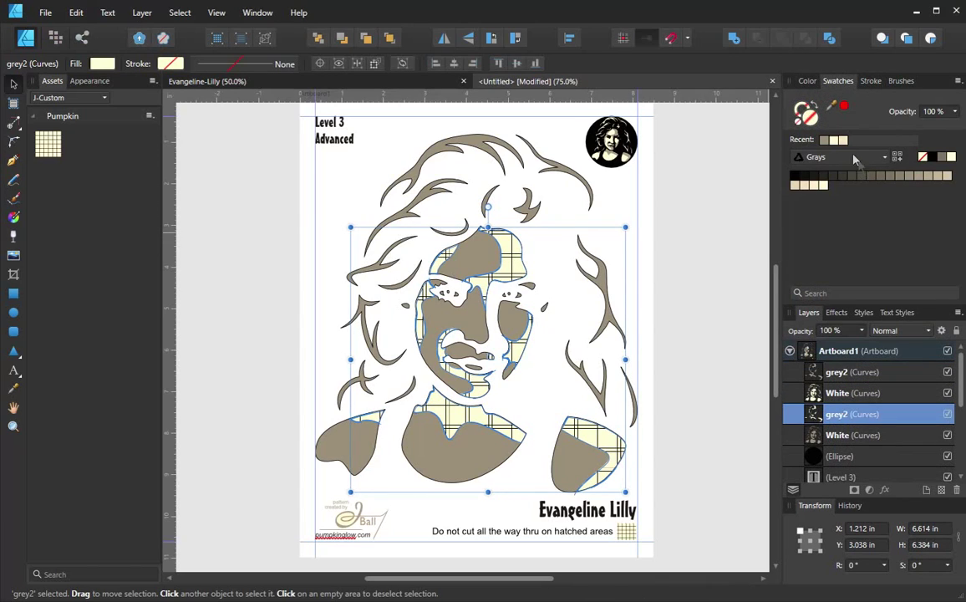
click(902, 176)
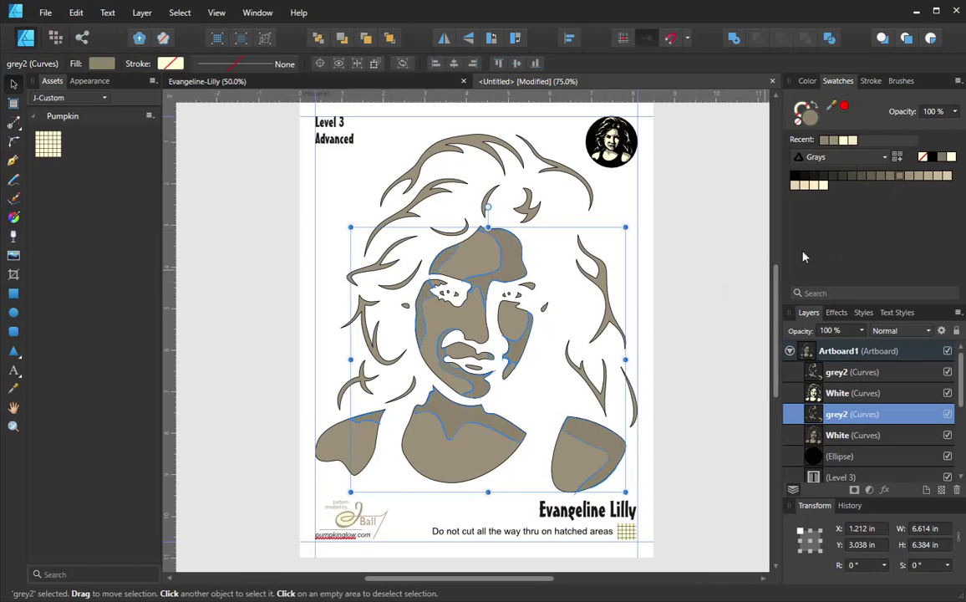
click(849, 177)
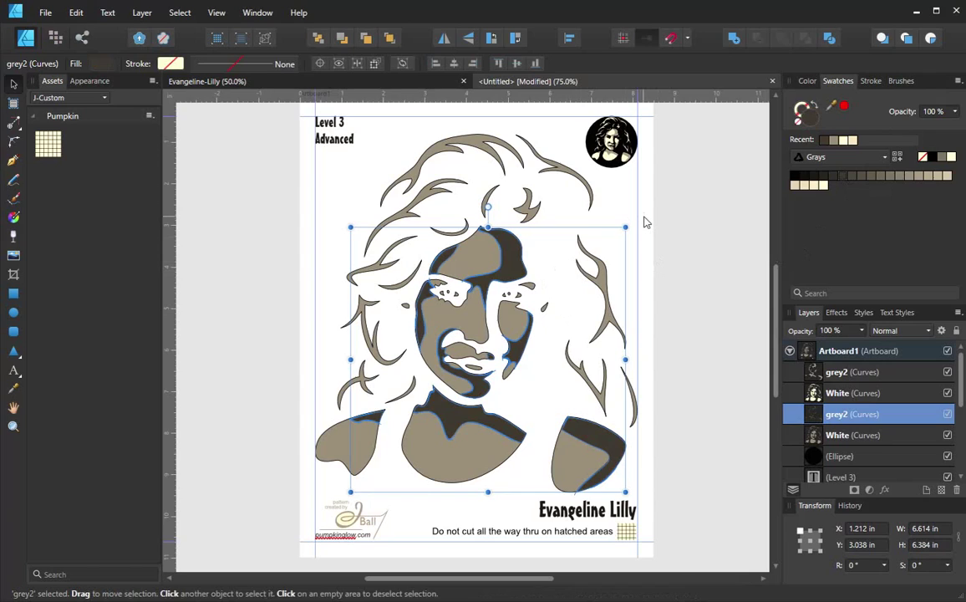
click(645, 221)
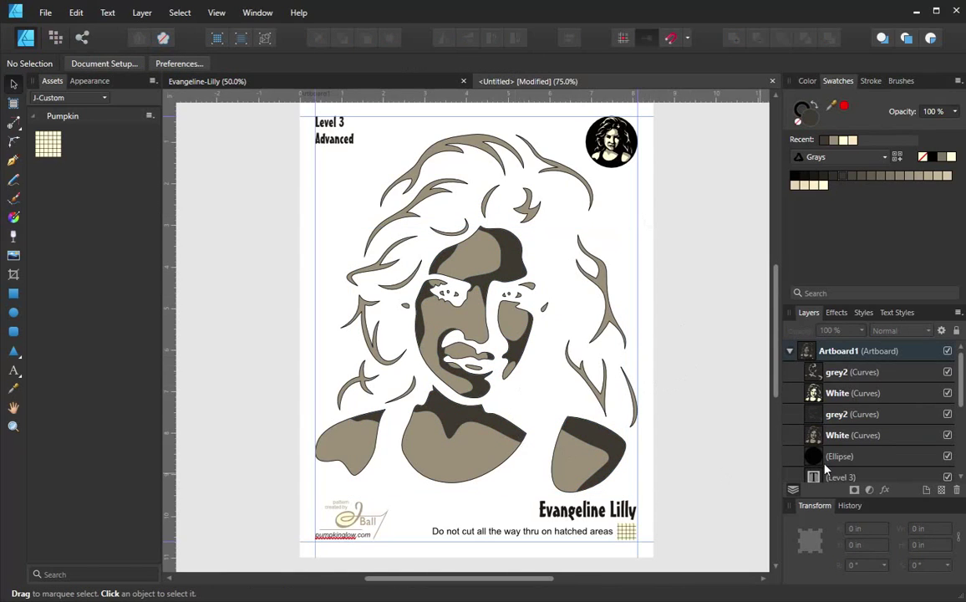
Step: Make the Hatch group visible and nest it inside the topmost grey2 curves
scroll(865, 452, down, 5)
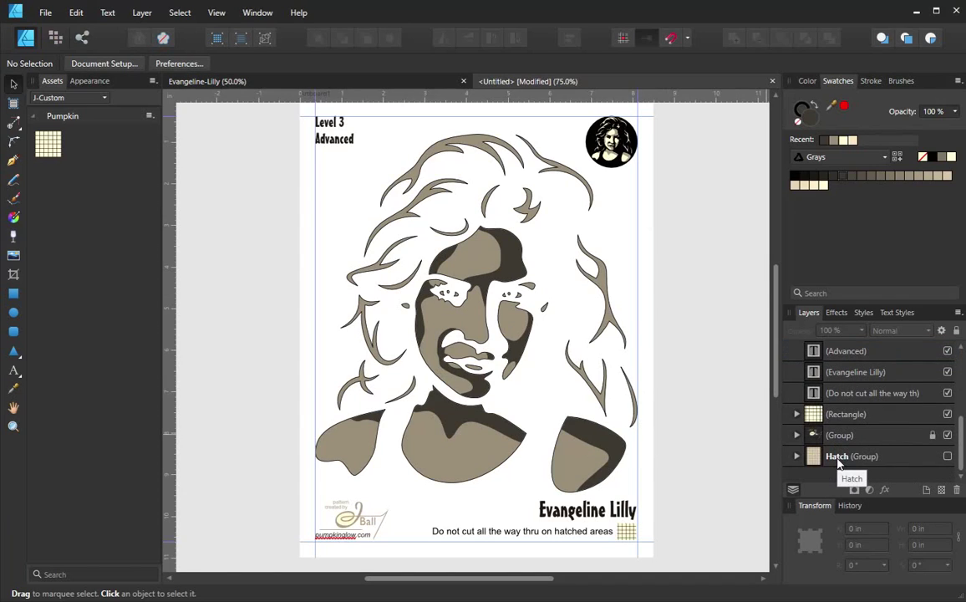
click(948, 457)
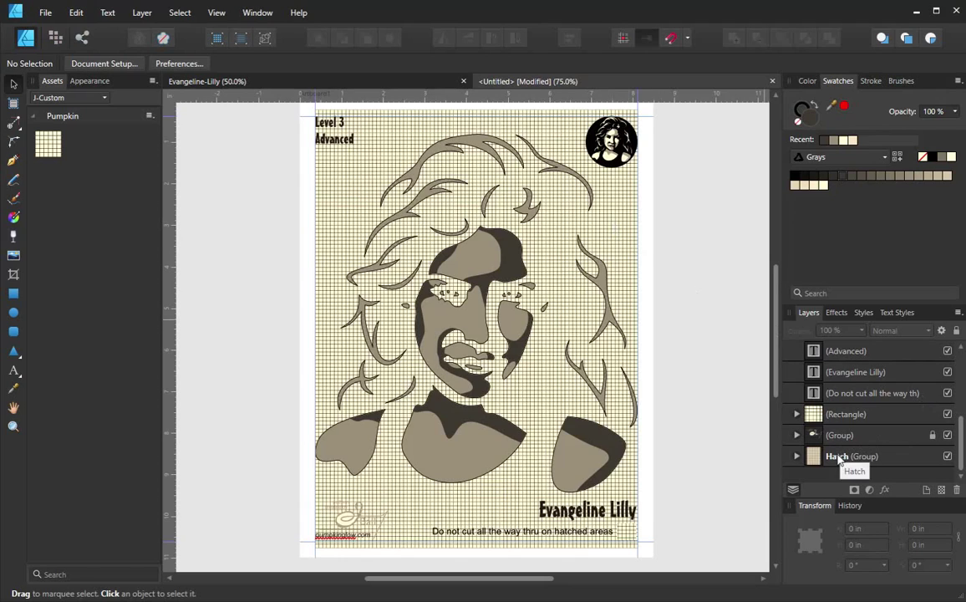
scroll(863, 412, up, 3)
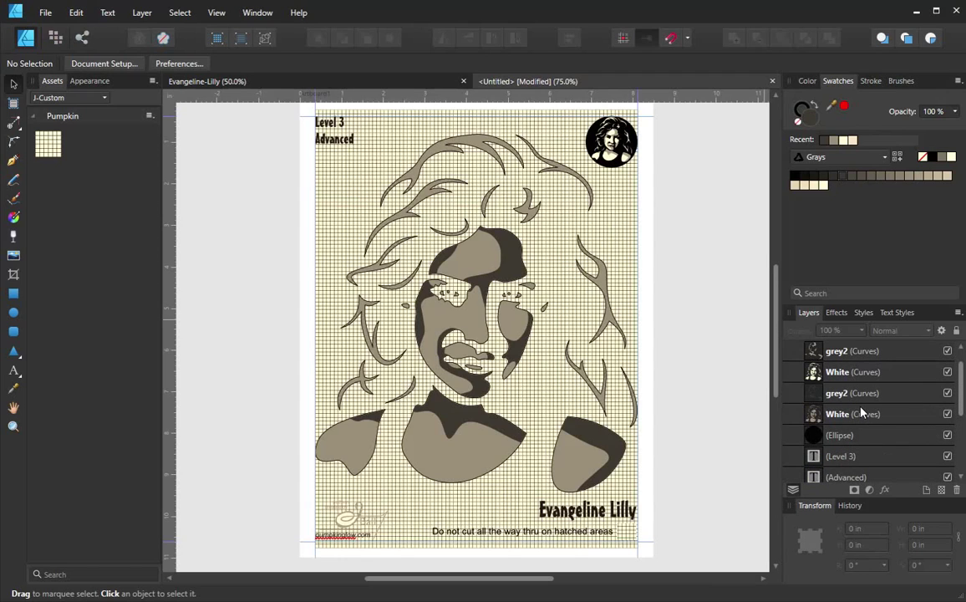
scroll(863, 412, up, 1)
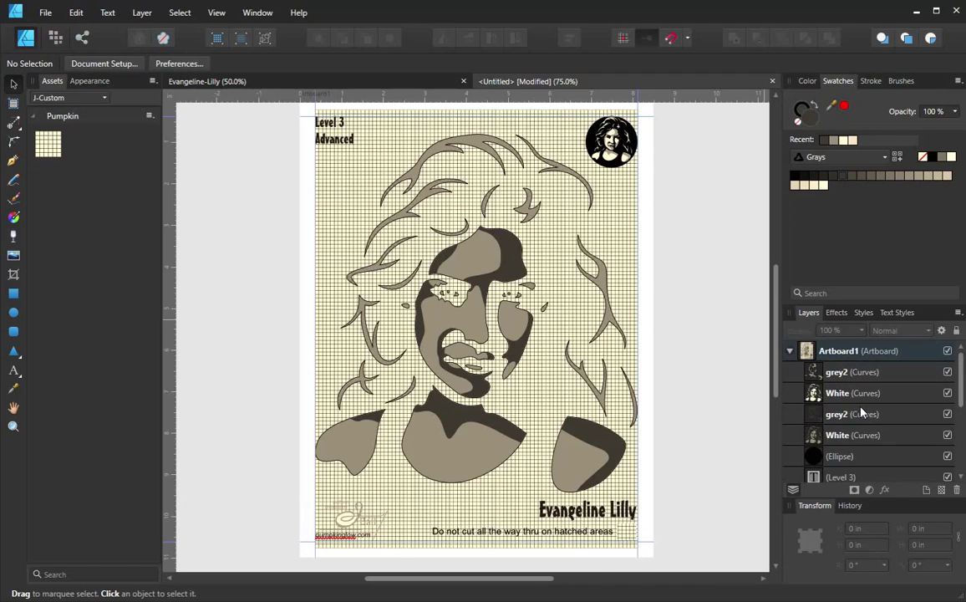
scroll(862, 411, down, 4)
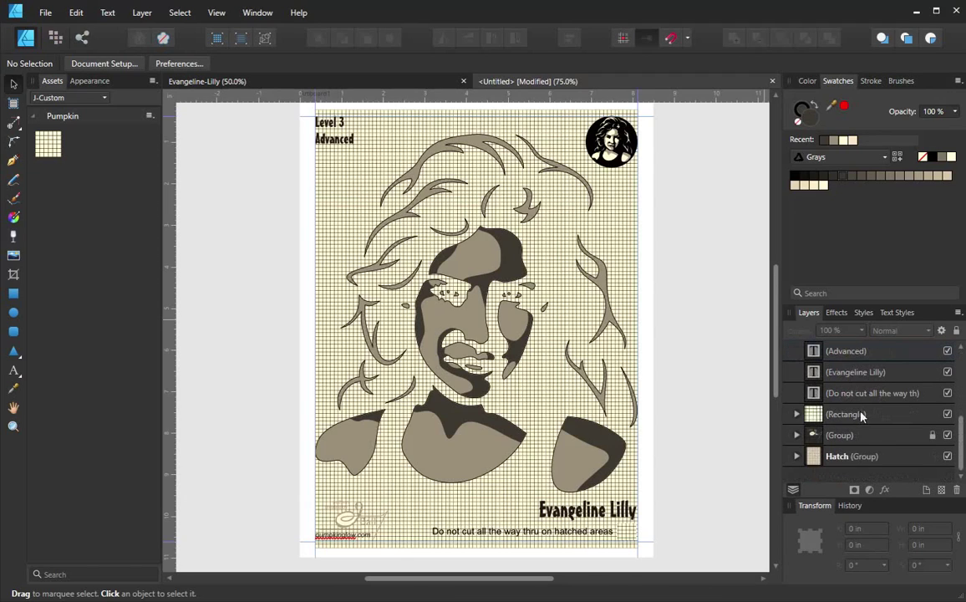
mouse_move(841, 459)
mouse_down()
mouse_move(842, 344)
mouse_move(840, 381)
mouse_up()
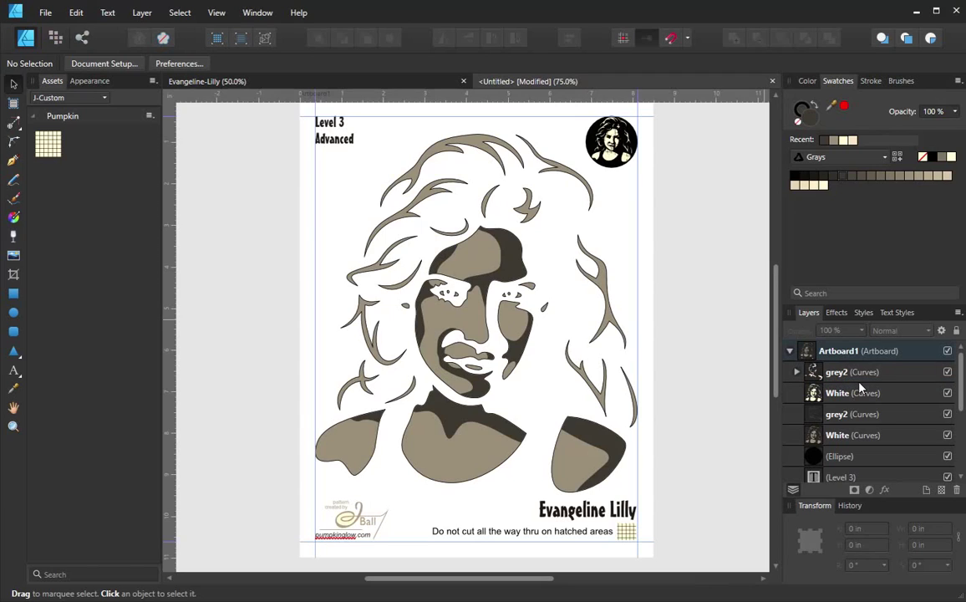
Step: Move the Hatch group into the dark gray grey2 curves between the two White layers, clipping the grid to the partial-cut areas
click(796, 373)
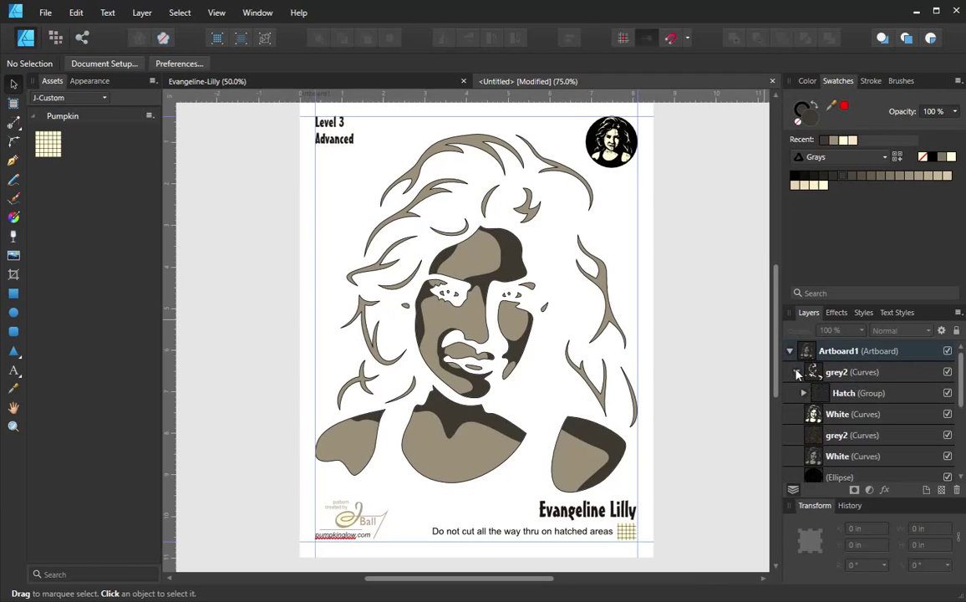
click(850, 395)
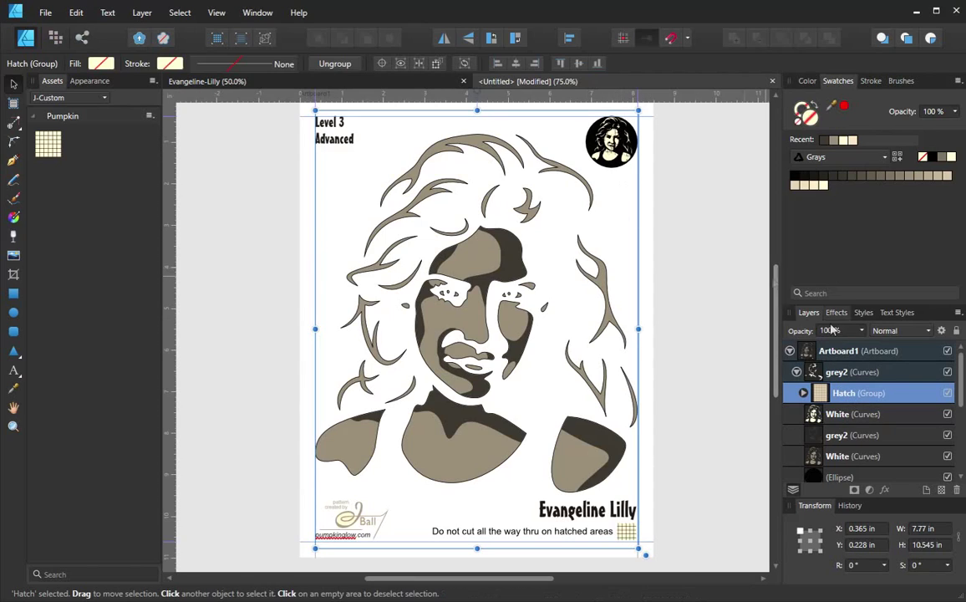
drag(843, 397, 842, 443)
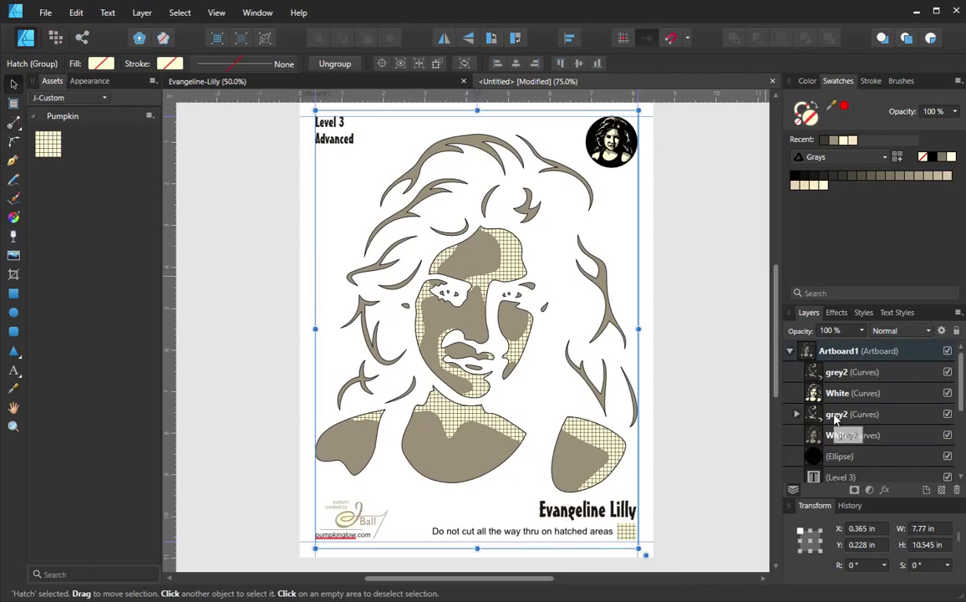
click(837, 421)
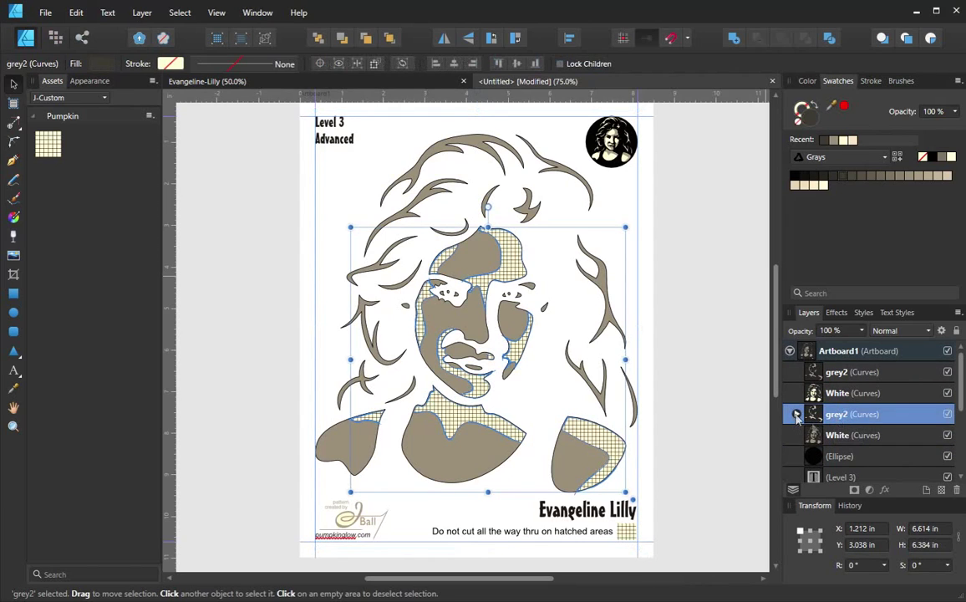
click(796, 418)
click(842, 434)
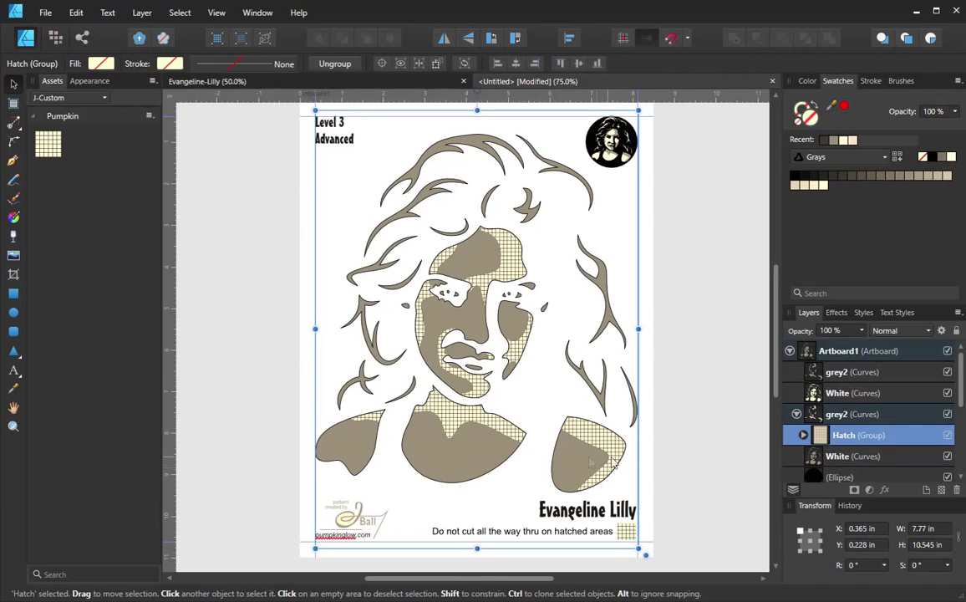
click(649, 316)
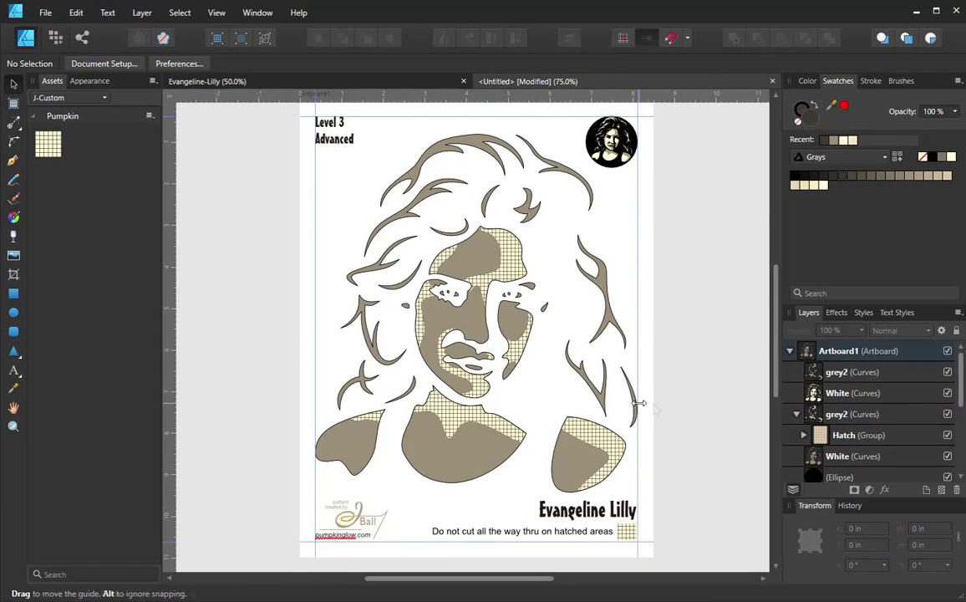